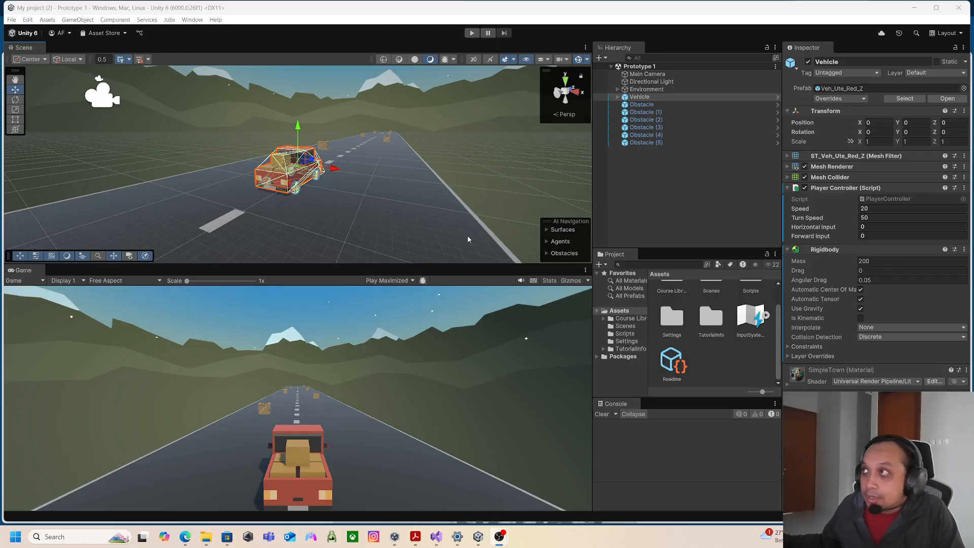
Play-test the driving prototype by steering the vehicle along the road through the crate obstacles to its end, and stop the game
left_click(472, 34)
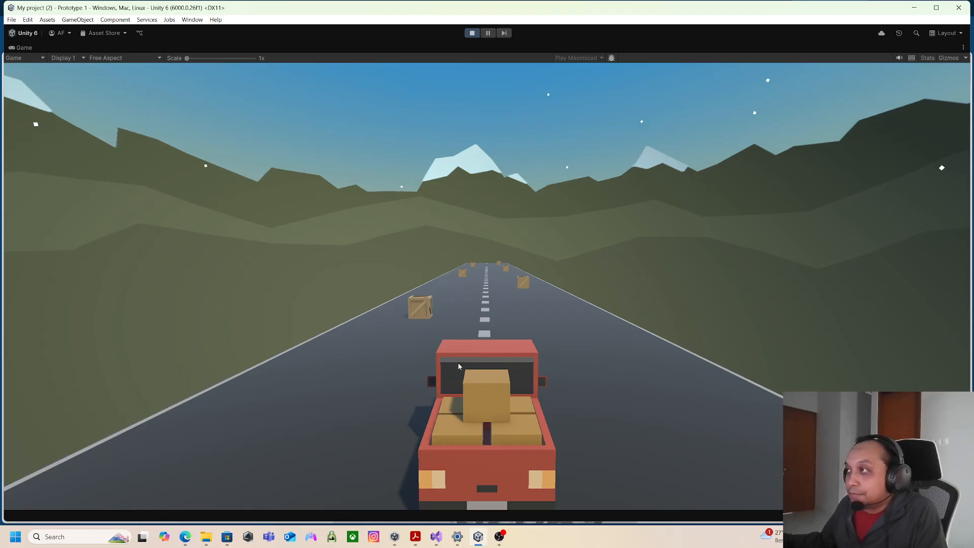
key("Right")
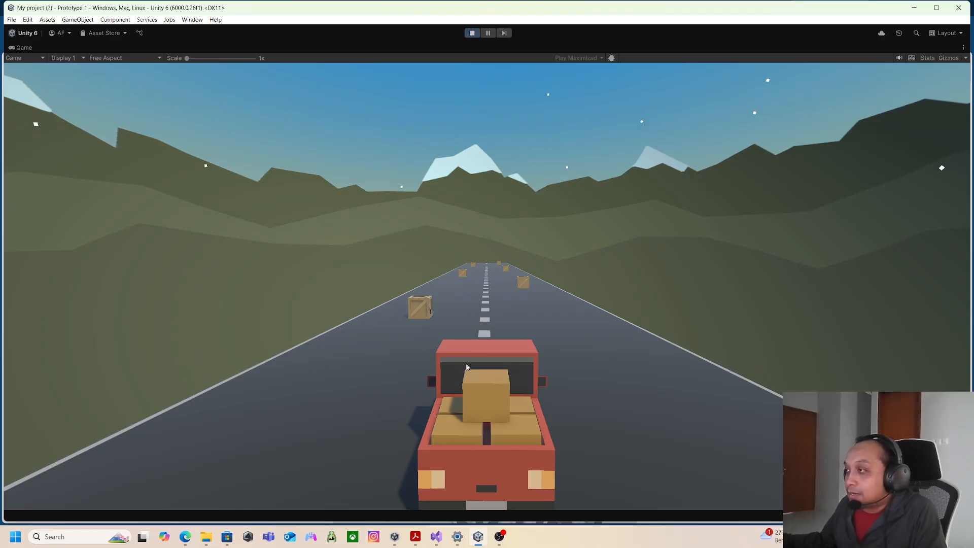
key("Up")
key("Left")
key("Left")
key("Up")
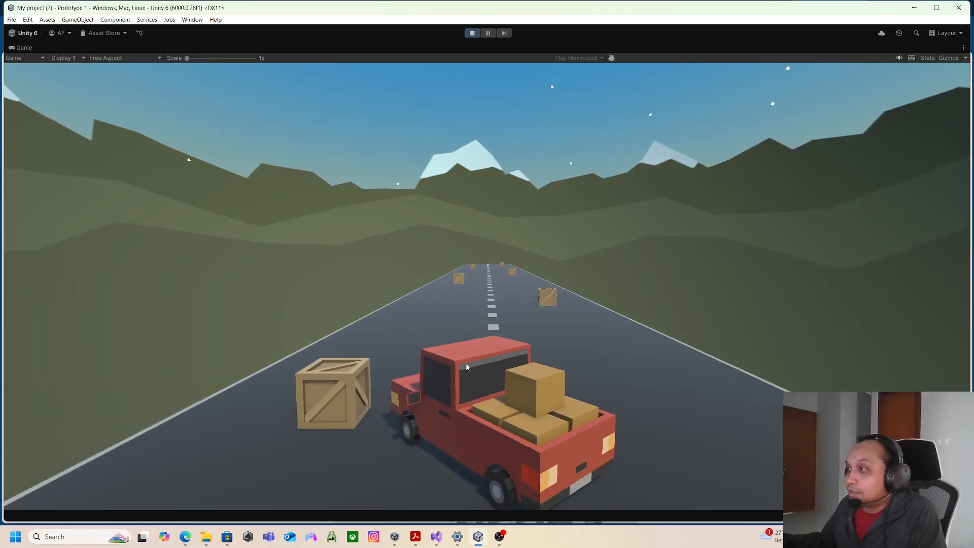
key("Up")
key("Right")
key("Right")
key("Up")
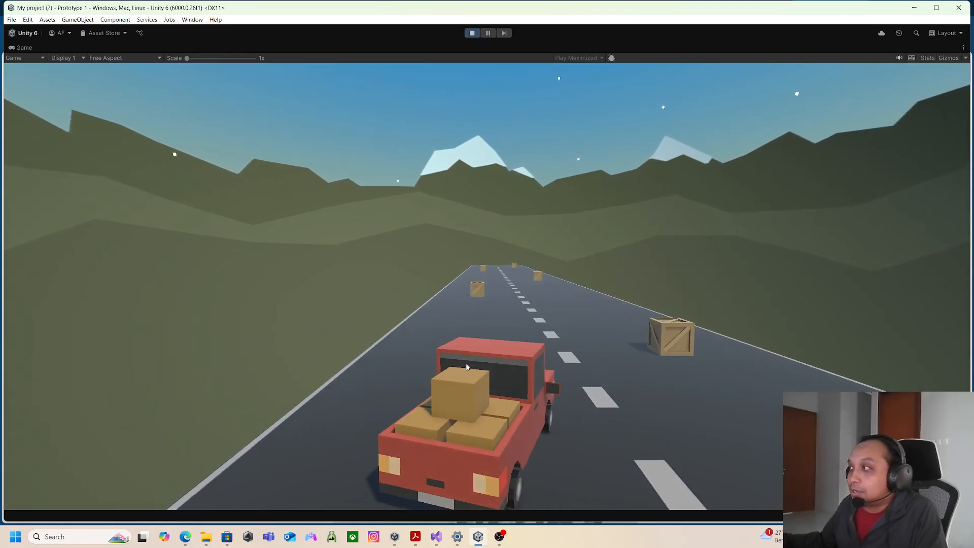
key("Left")
key("Left")
key("Up")
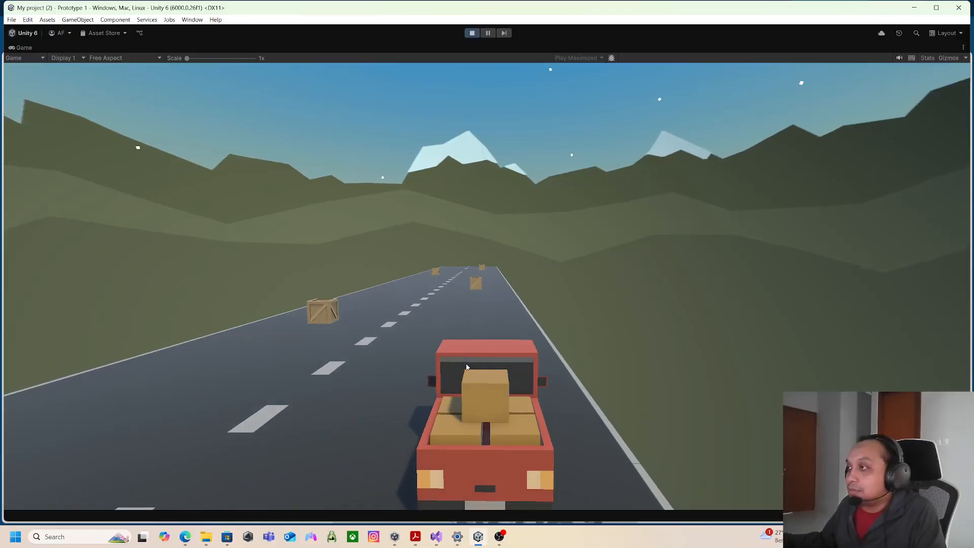
key("Right")
key("Right")
key("Up")
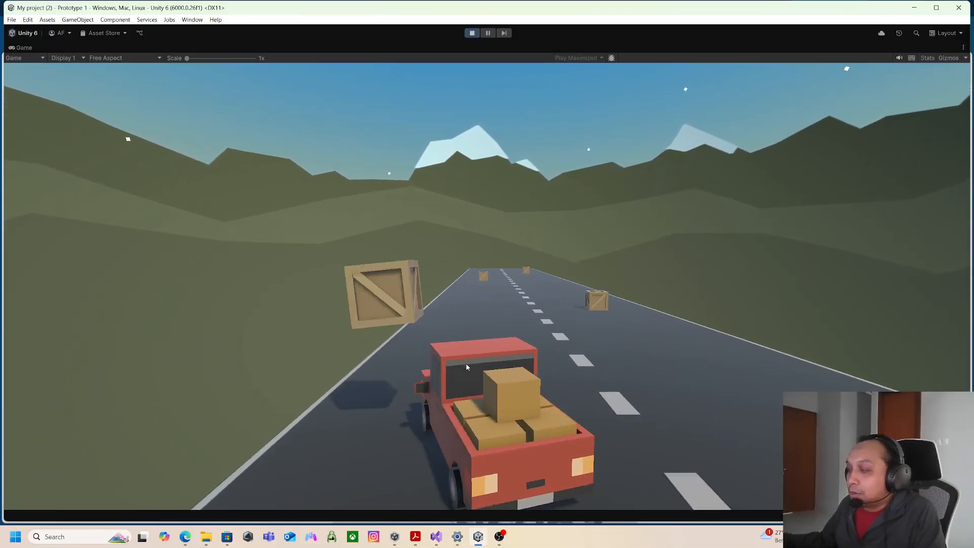
key("Up")
key("Left")
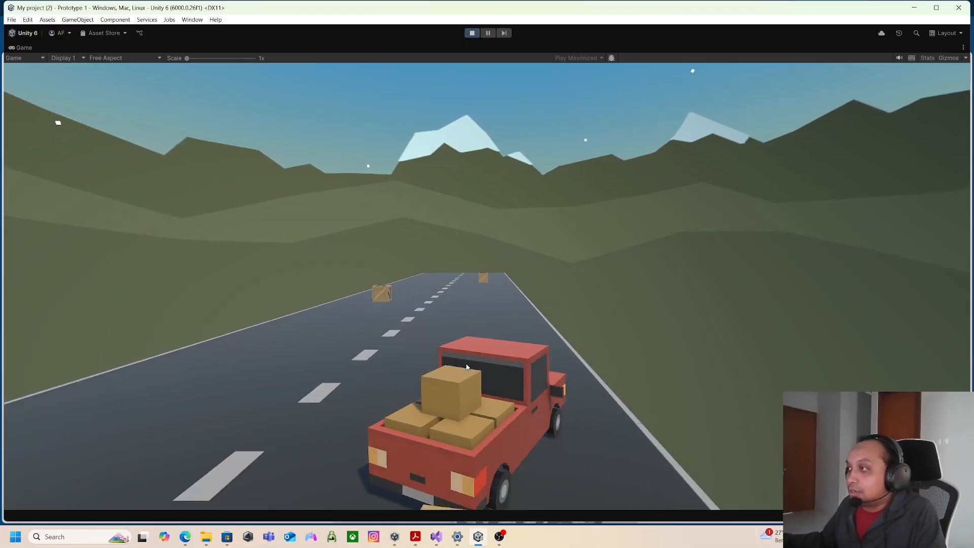
key("Up")
key("Right")
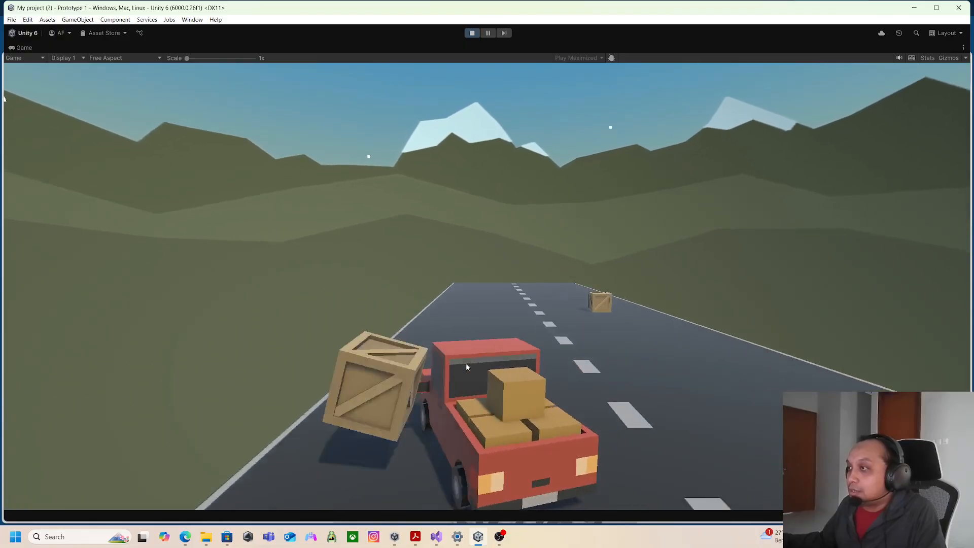
key("Up")
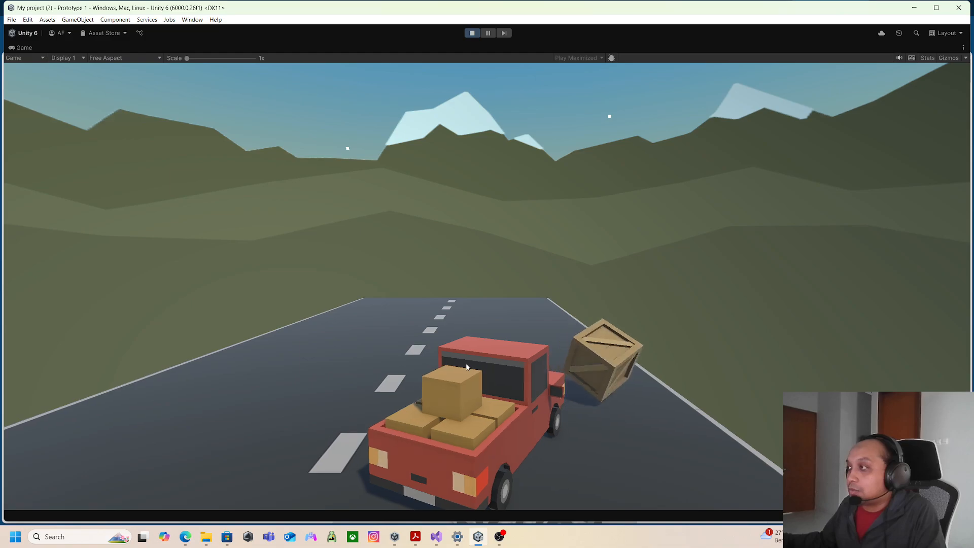
key("Left")
key("Up")
key("Left")
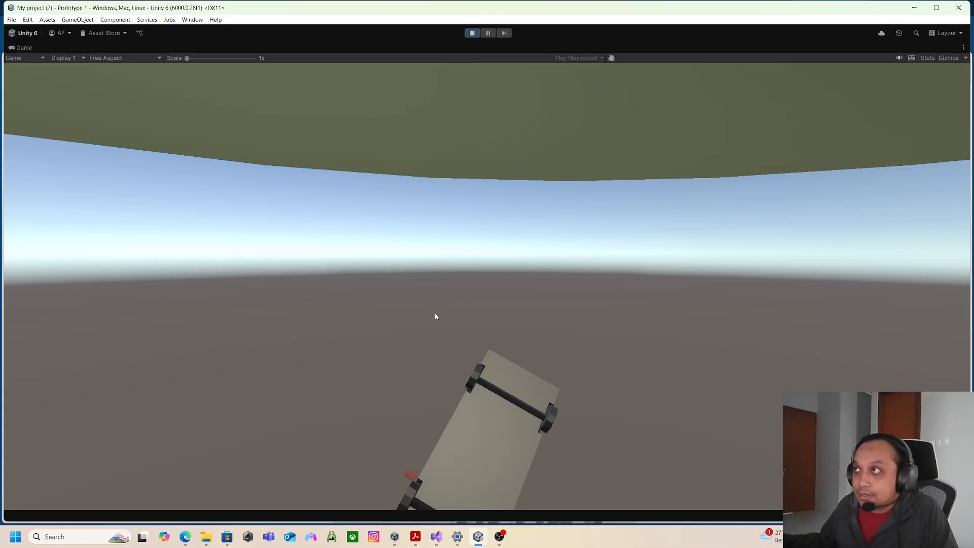
left_click(472, 34)
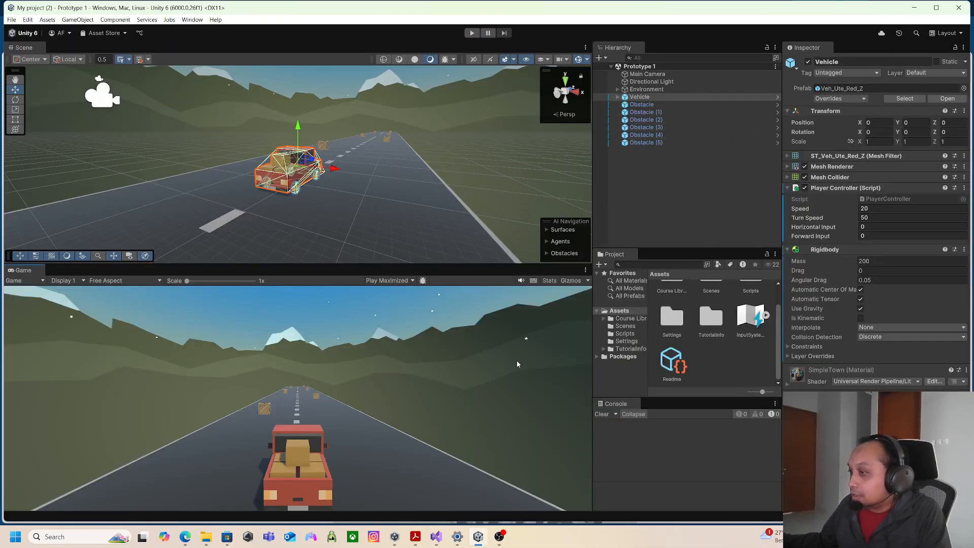
Switch to the browser, look over the Unity Learn pathways and bring up the Junior Programmer pathway page
mouse_move(184, 537)
left_click(185, 479)
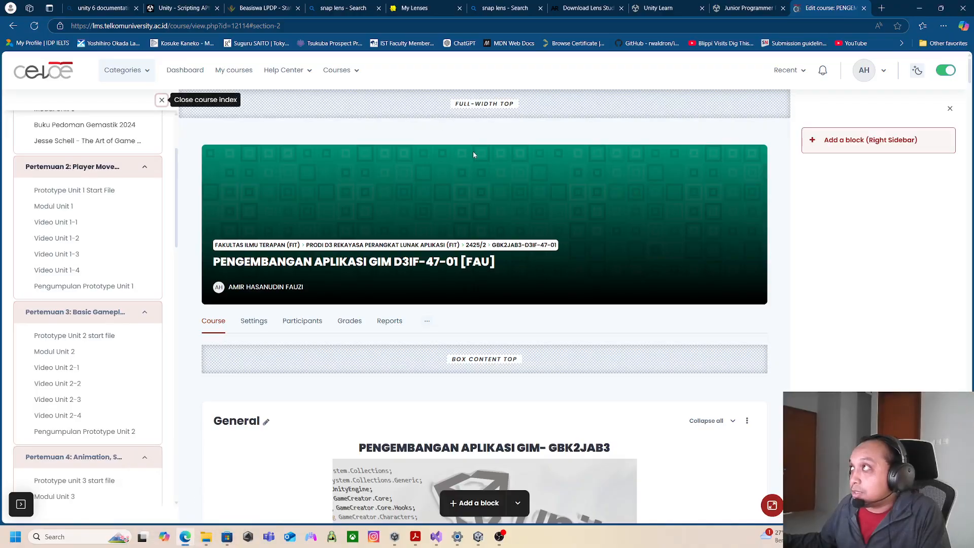
left_click(670, 8)
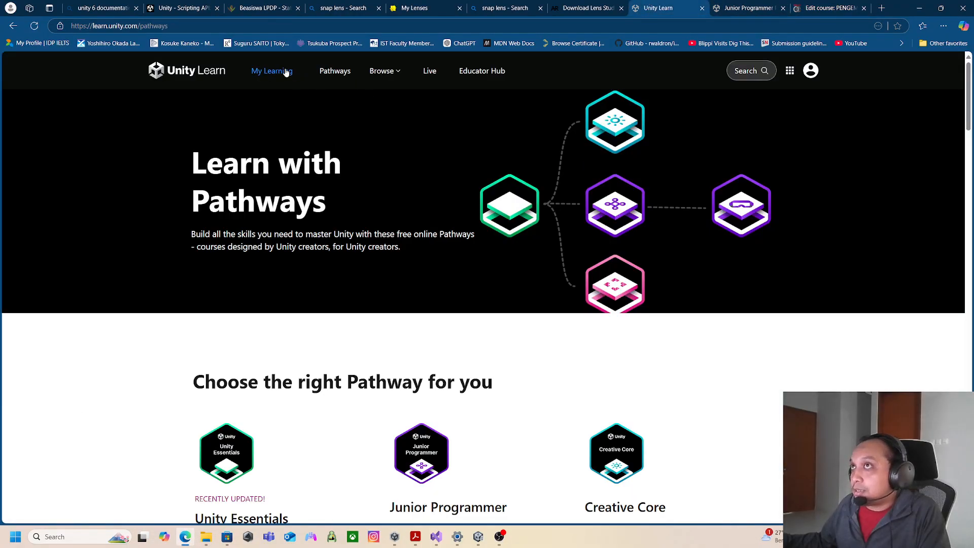
scroll(466, 383, "down", 3)
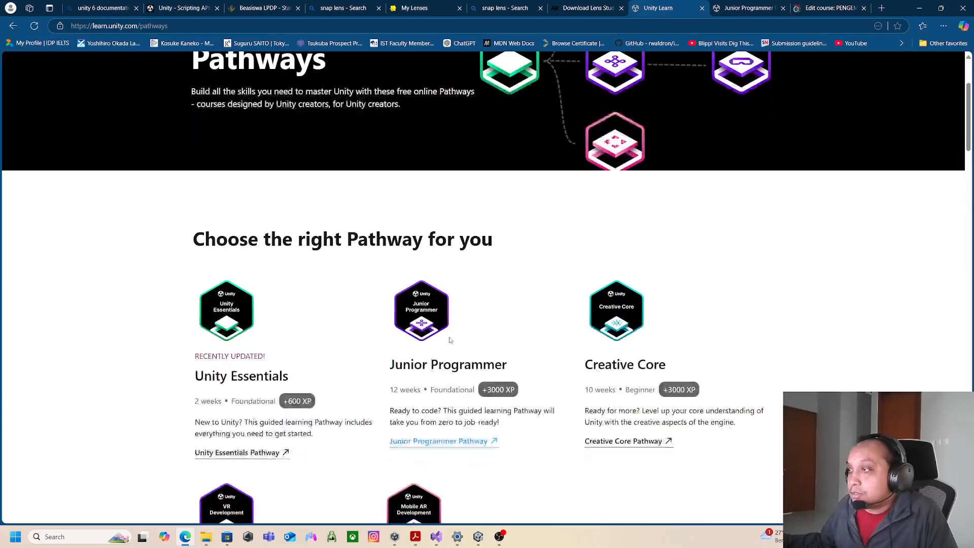
left_click(767, 5)
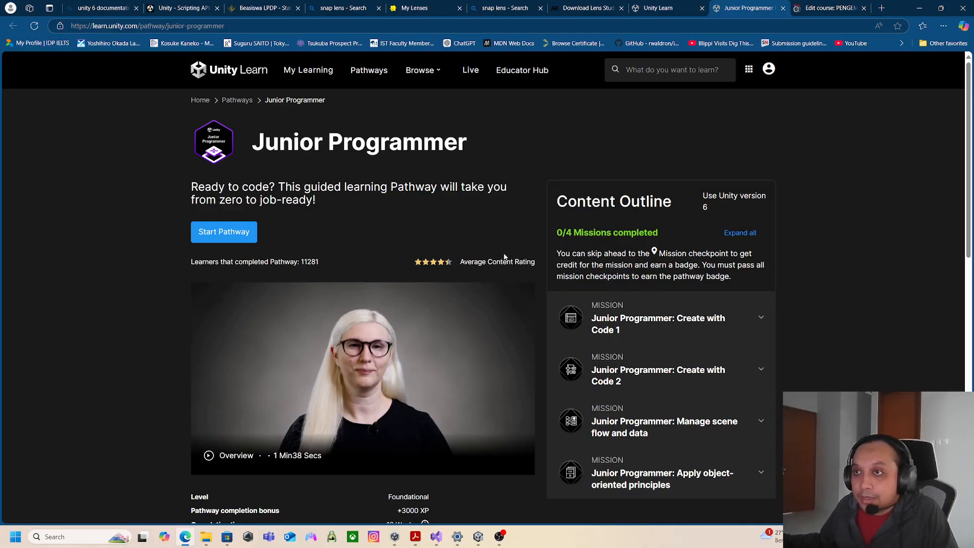
Review the Junior Programmer content outline and expand the Create with Code 1 mission details
scroll(598, 266, "down", 1)
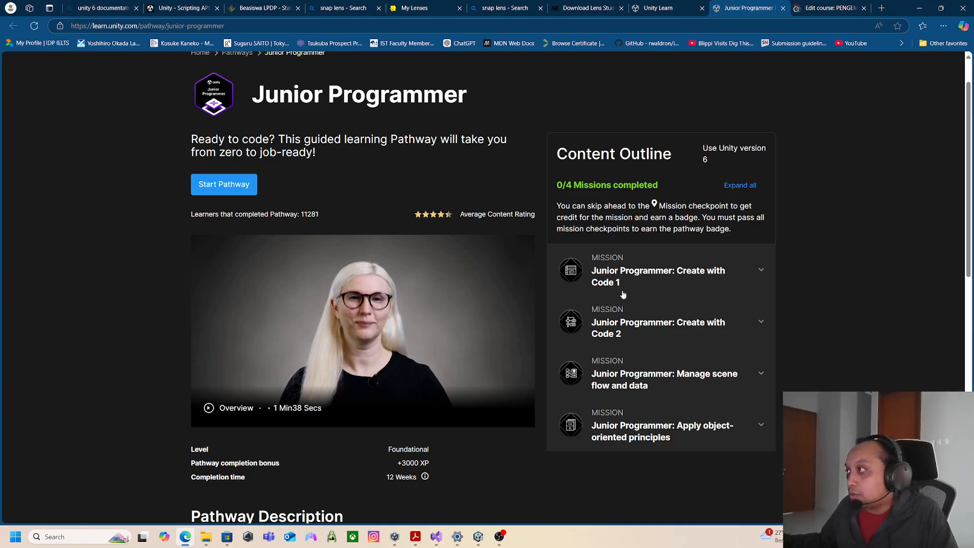
scroll(641, 329, "up", 1)
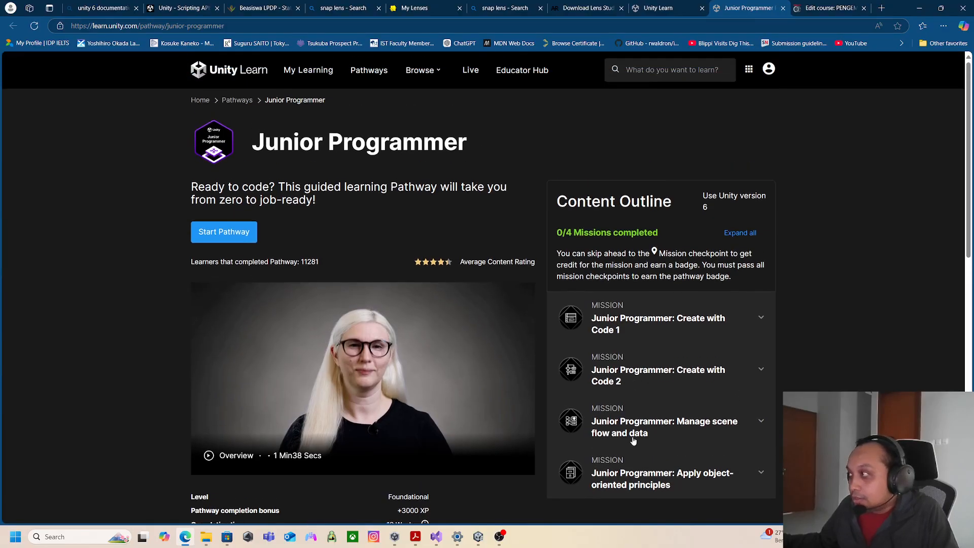
scroll(660, 406, "down", 1)
scroll(647, 401, "up", 1)
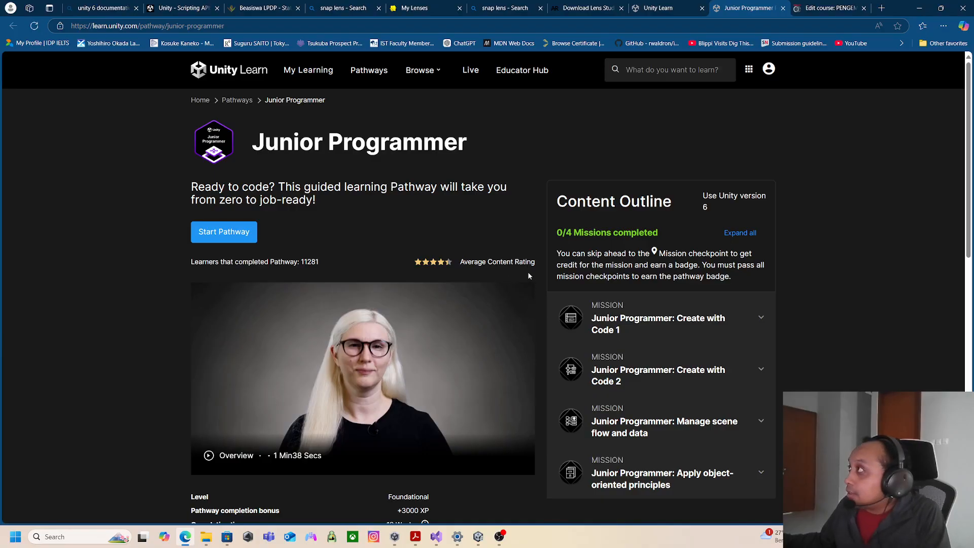
left_click(627, 327)
scroll(632, 395, "down", 1)
scroll(632, 379, "up", 1)
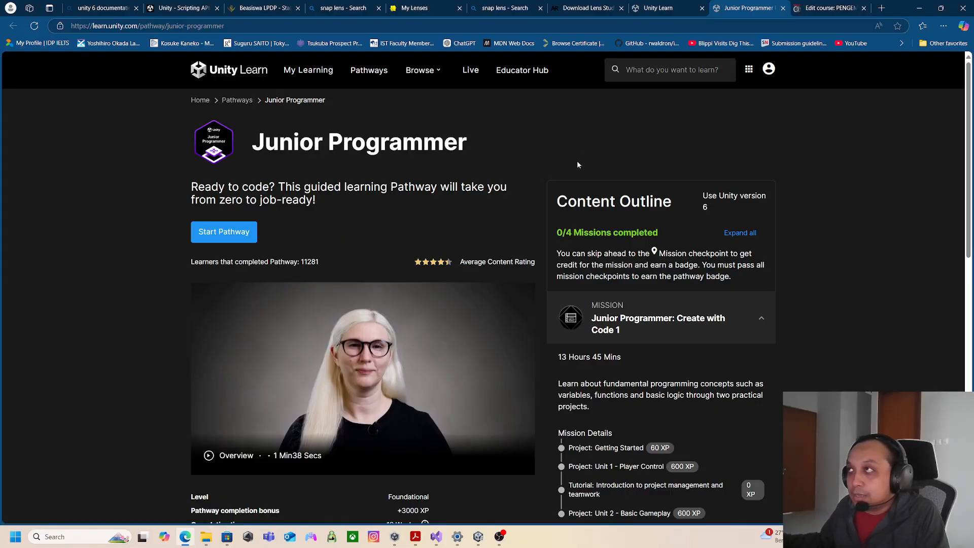
Download the Prototype Unit 1 Start File from the LMS course and show its entry under Pertemuan 2: Player Movement
left_click(802, 9)
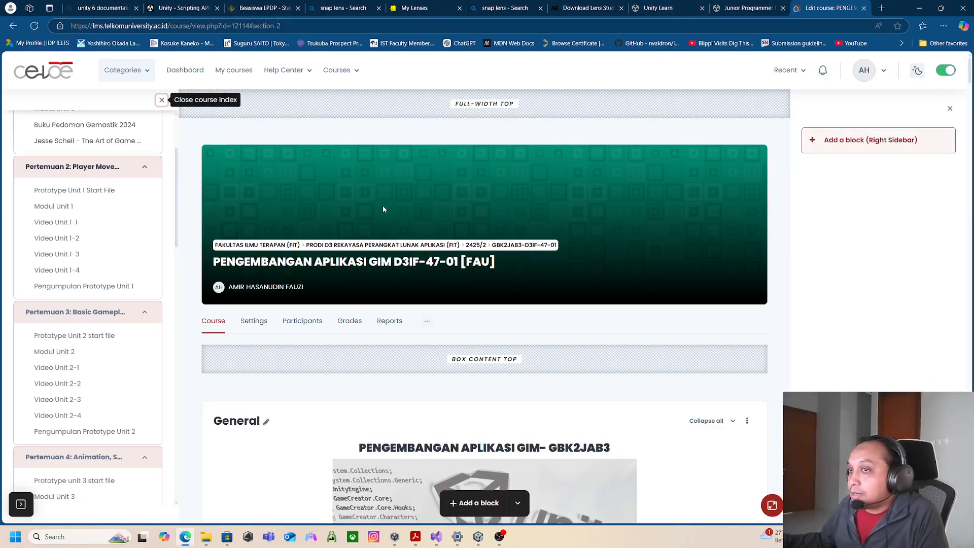
scroll(87, 264, "up", 3)
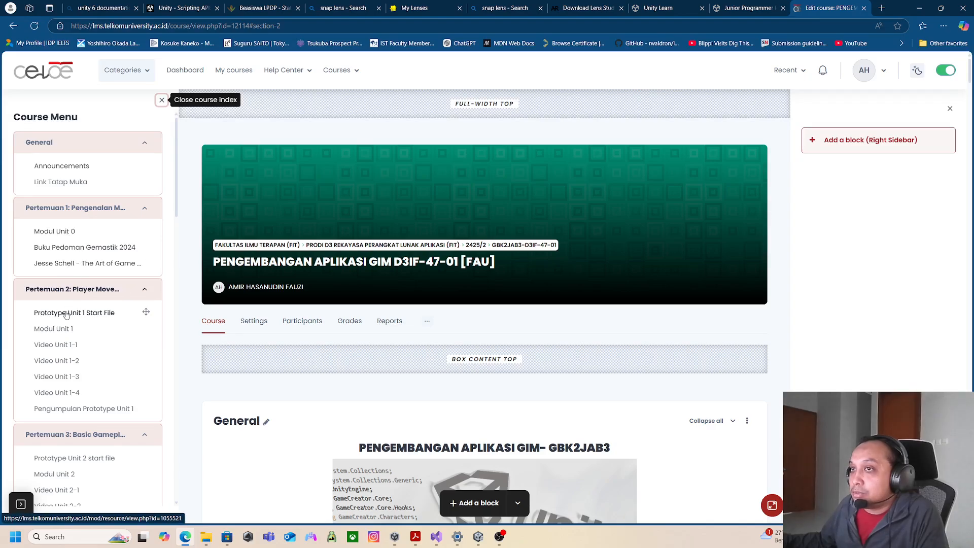
left_click(90, 315)
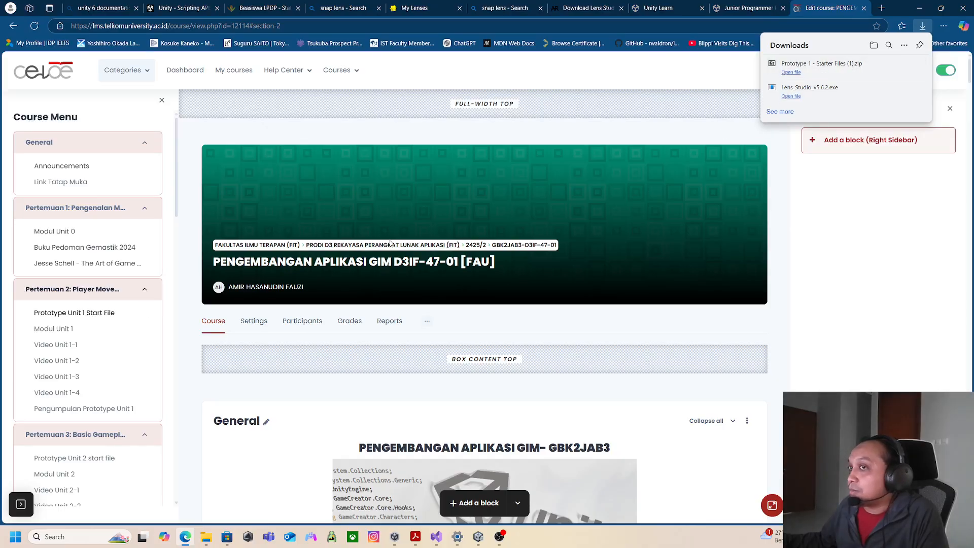
scroll(320, 277, "down", 10)
scroll(335, 284, "up", 10)
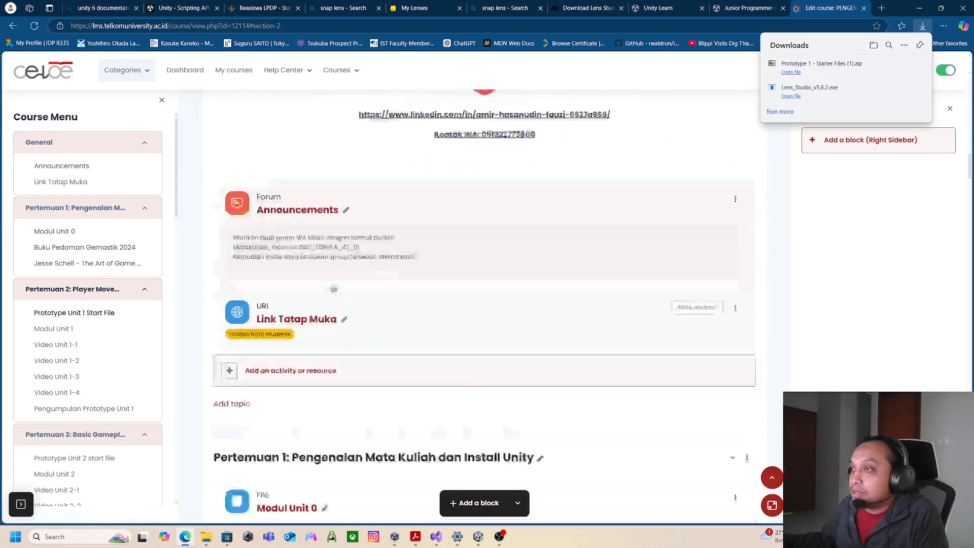
scroll(337, 289, "down", 7)
scroll(336, 293, "up", 5)
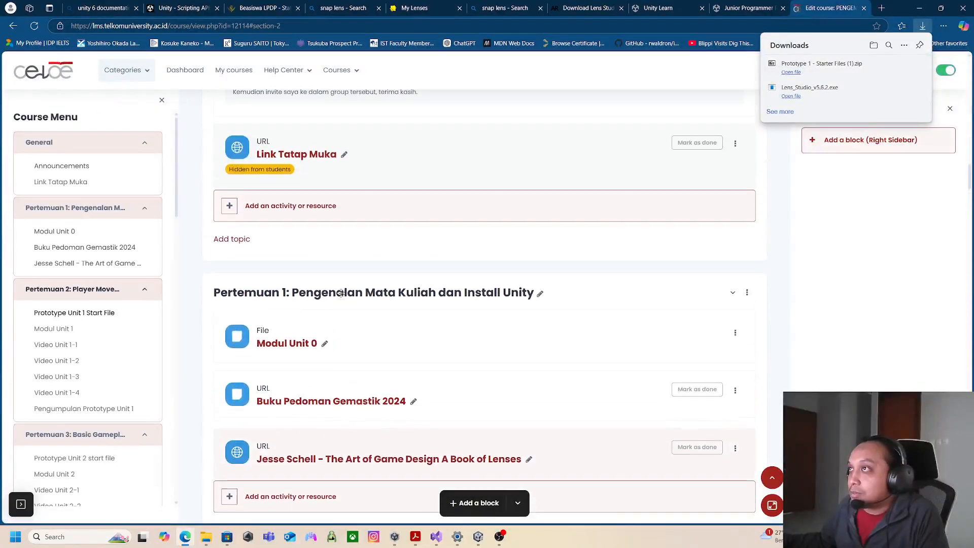
scroll(361, 306, "down", 5)
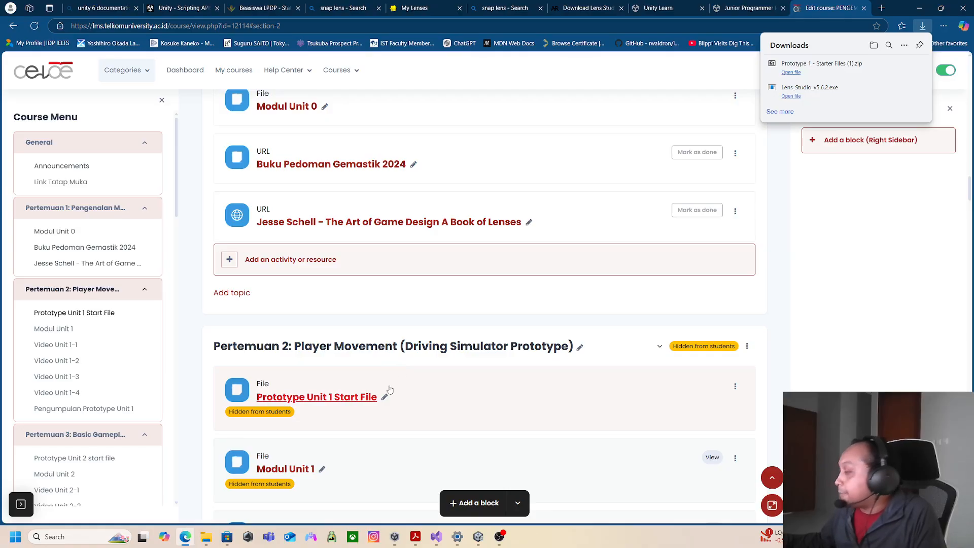
Close the Unity editor, check the installed editor versions in Unity Hub and return to the project list
left_click(480, 537)
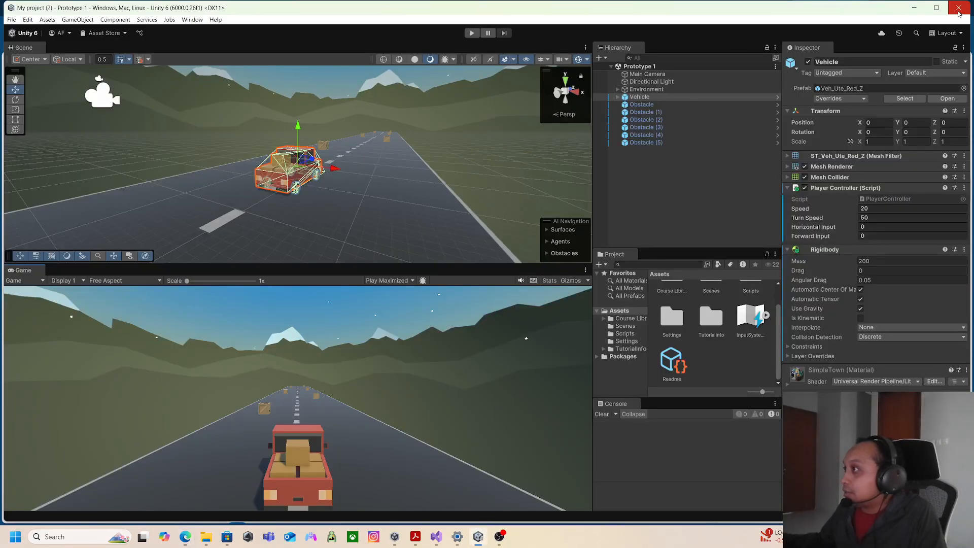
key("alt+Tab")
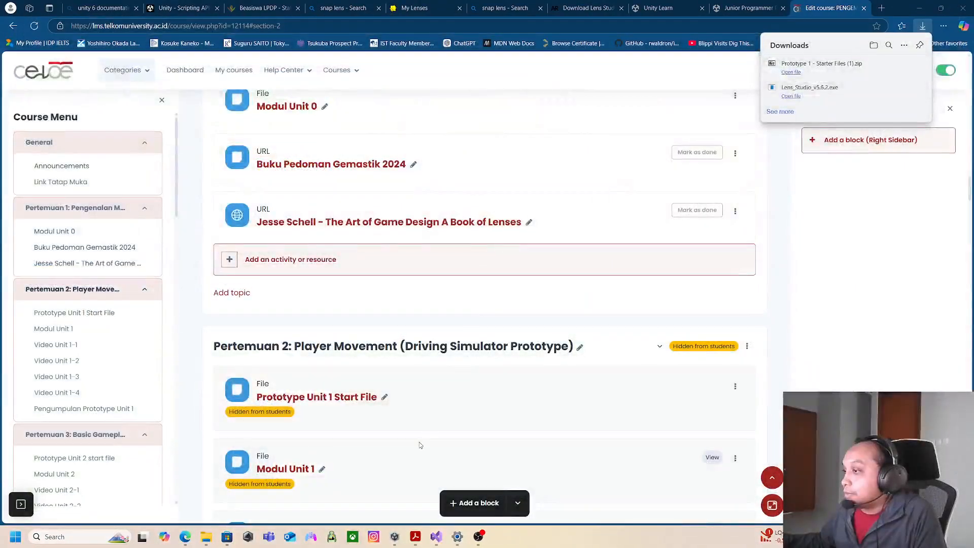
left_click(395, 539)
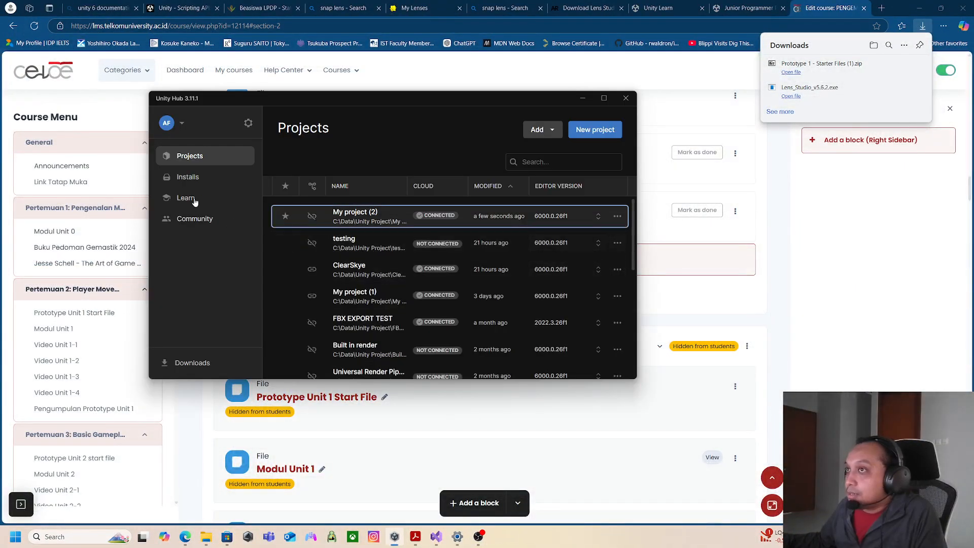
left_click(188, 176)
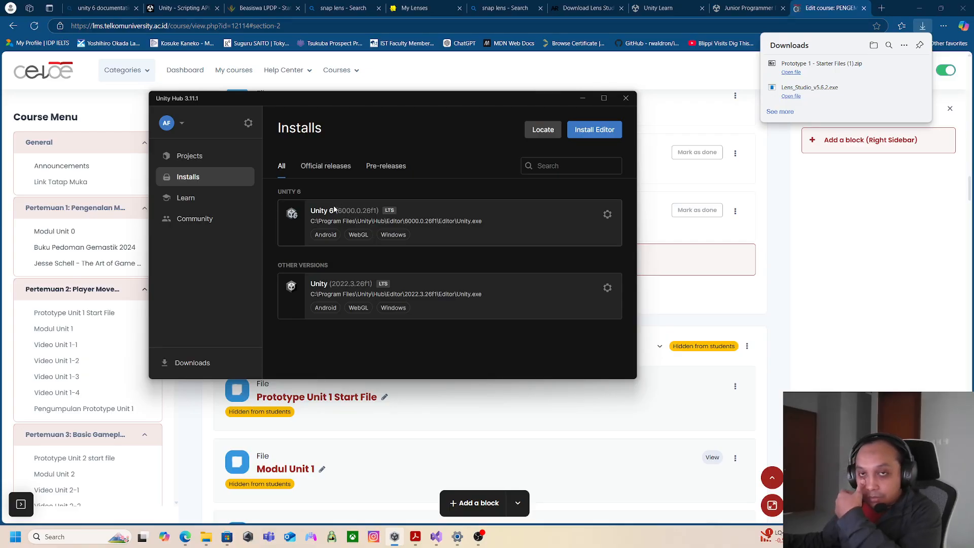
left_click(237, 157)
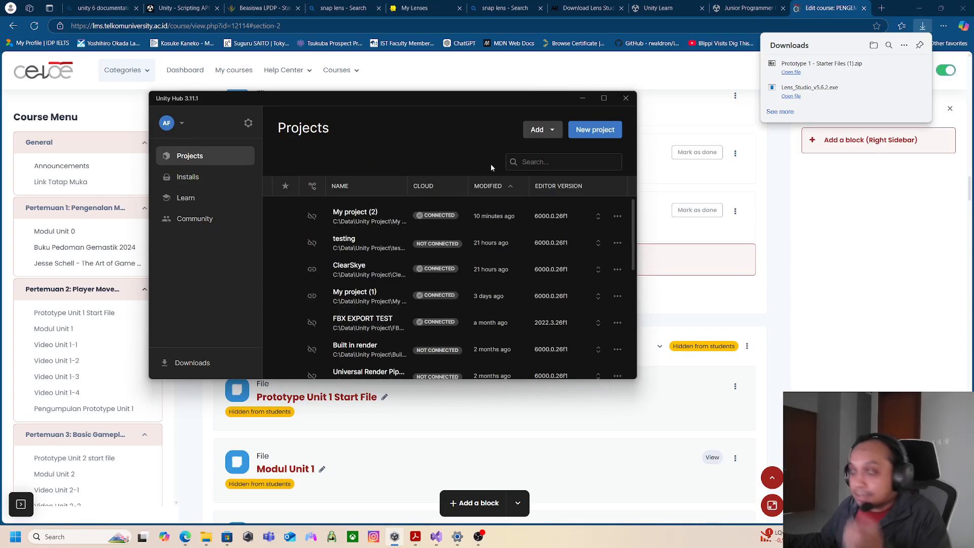
Start a new project from the Universal 3D core template and name it Prototype1
left_click(595, 130)
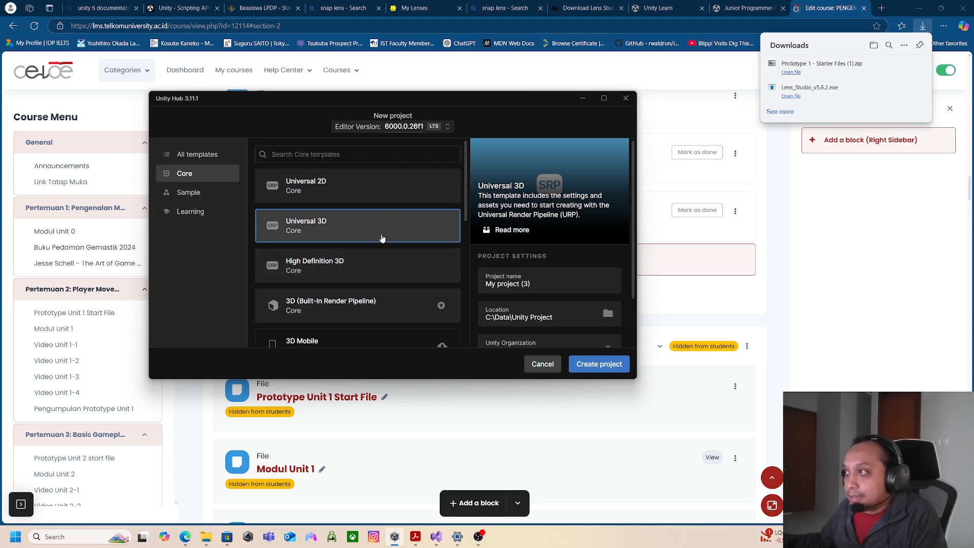
left_click_drag(563, 284, 454, 289)
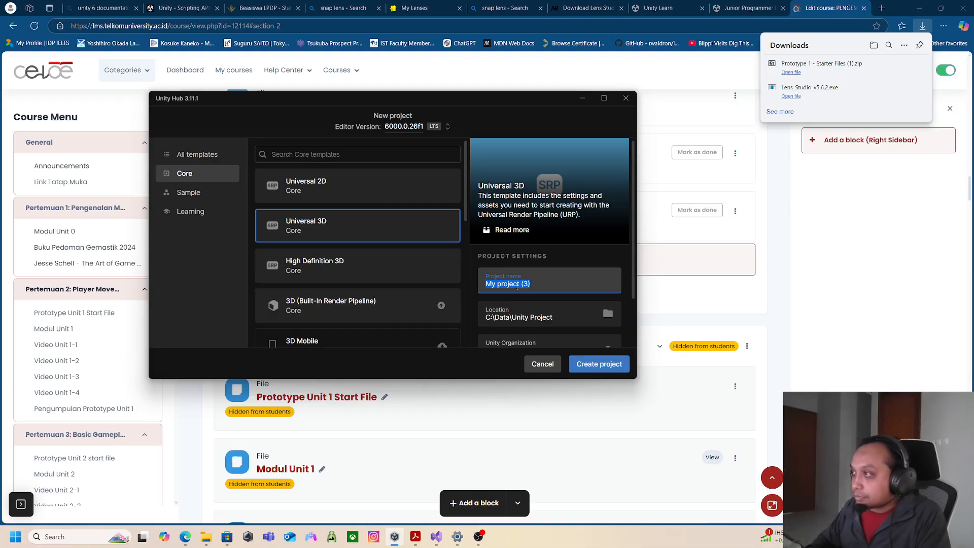
type("Prototy")
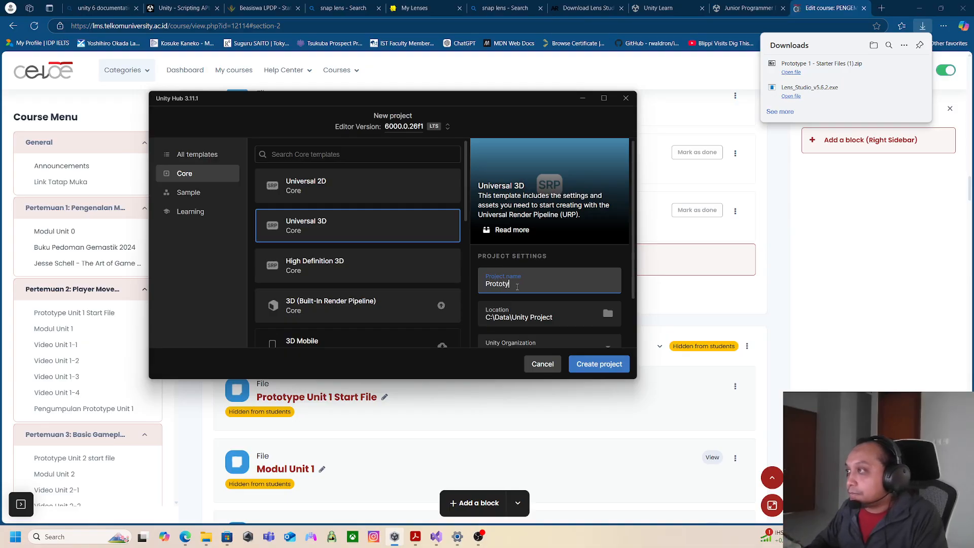
type("pe1")
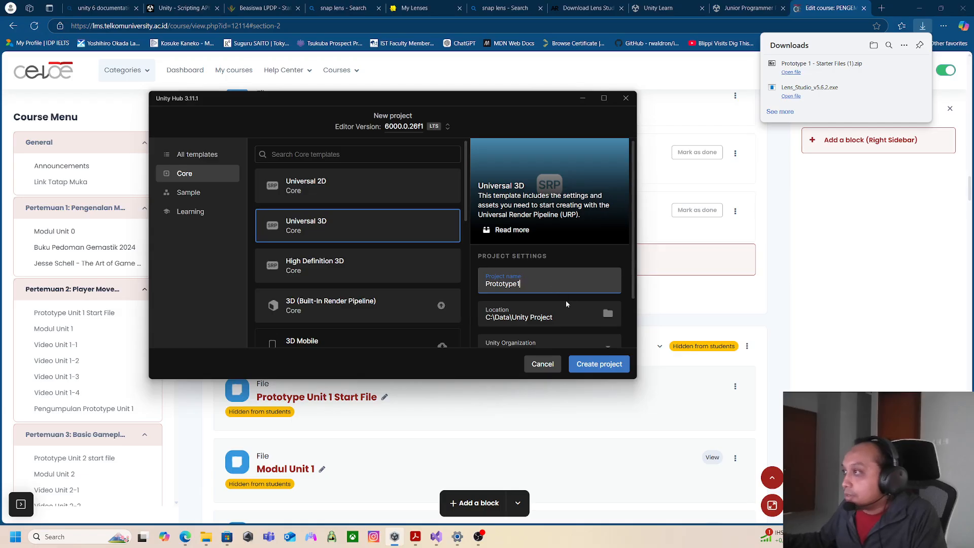
Create a folder named CreateWithCode in C:\Data and set it as the new project's location
left_click(607, 315)
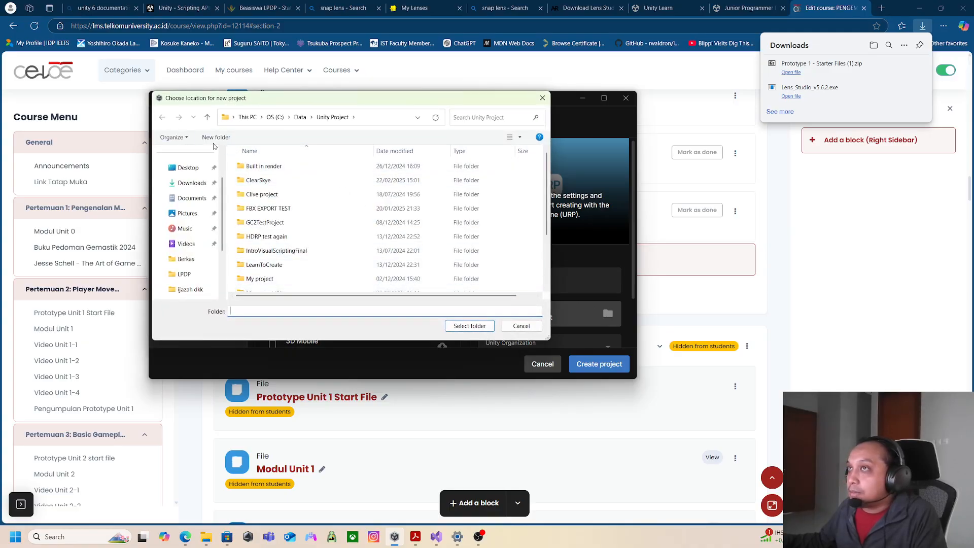
left_click(207, 117)
left_click(216, 137)
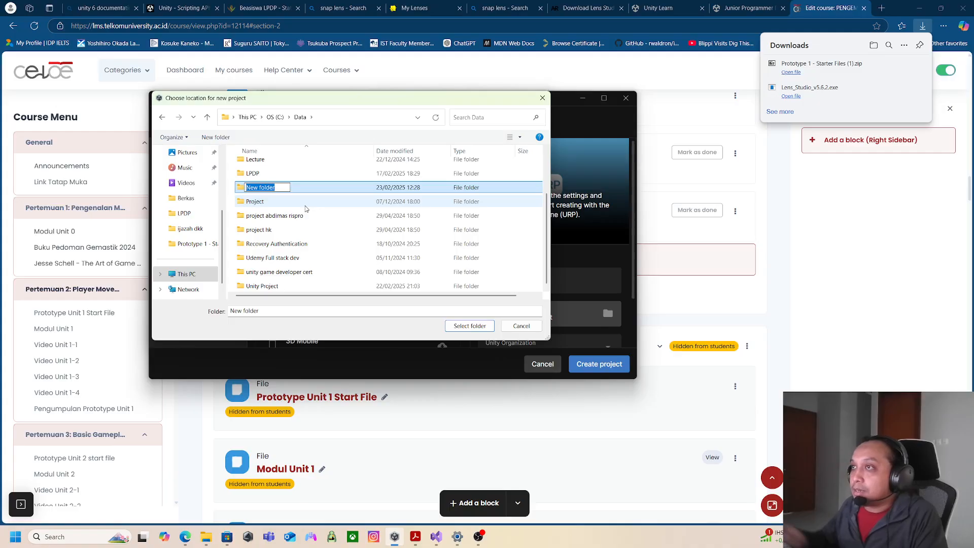
type("CreateWithCode")
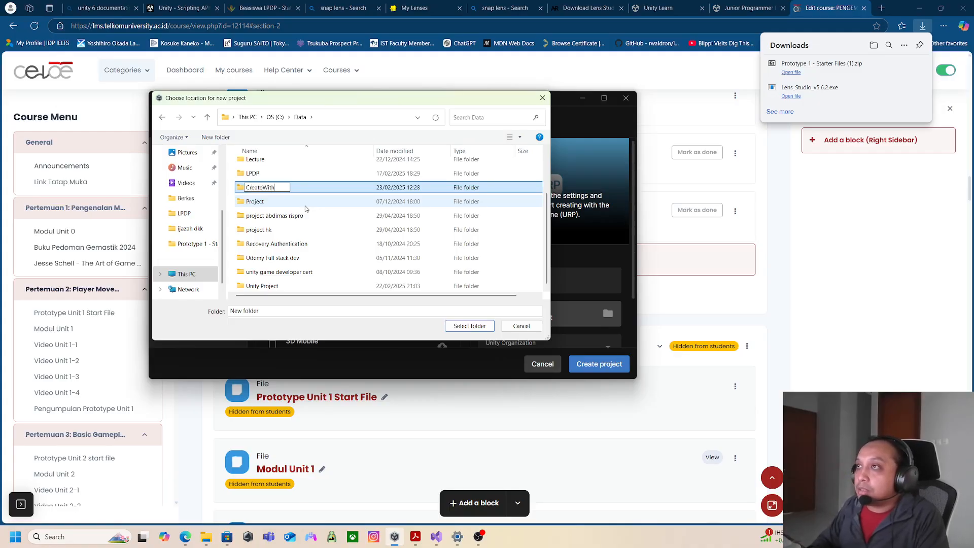
key("Return")
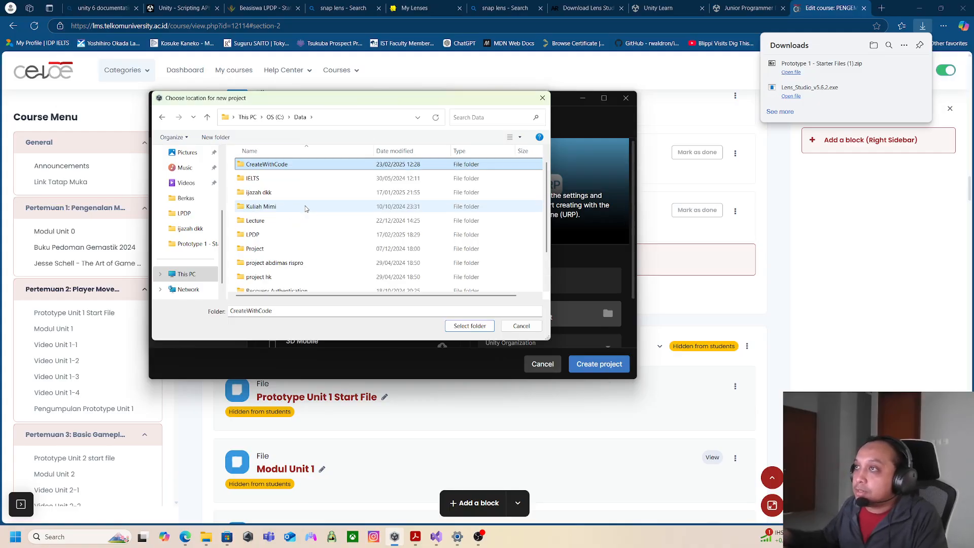
double_click(276, 164)
left_click(468, 326)
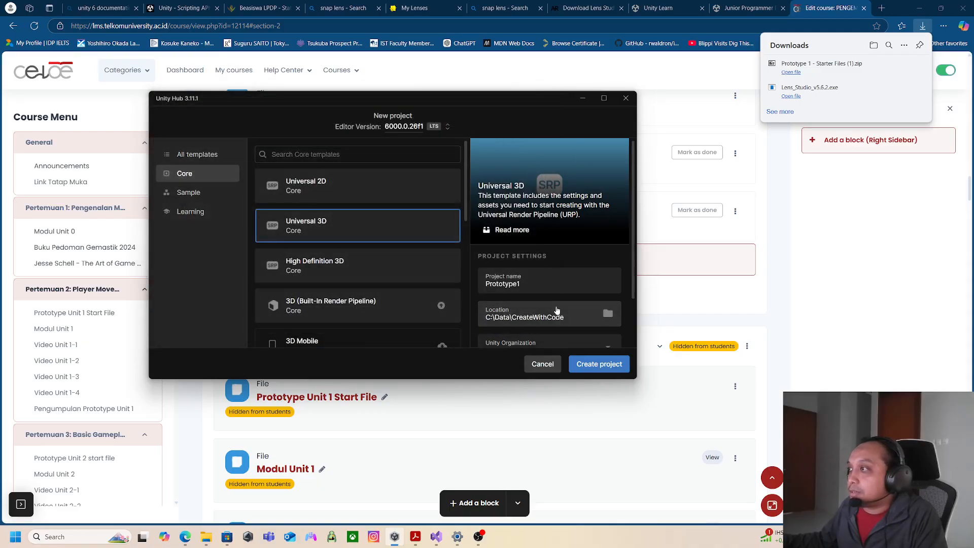
Turn off the Unity Cloud connection for the new project and create it
scroll(518, 284, "down", 2)
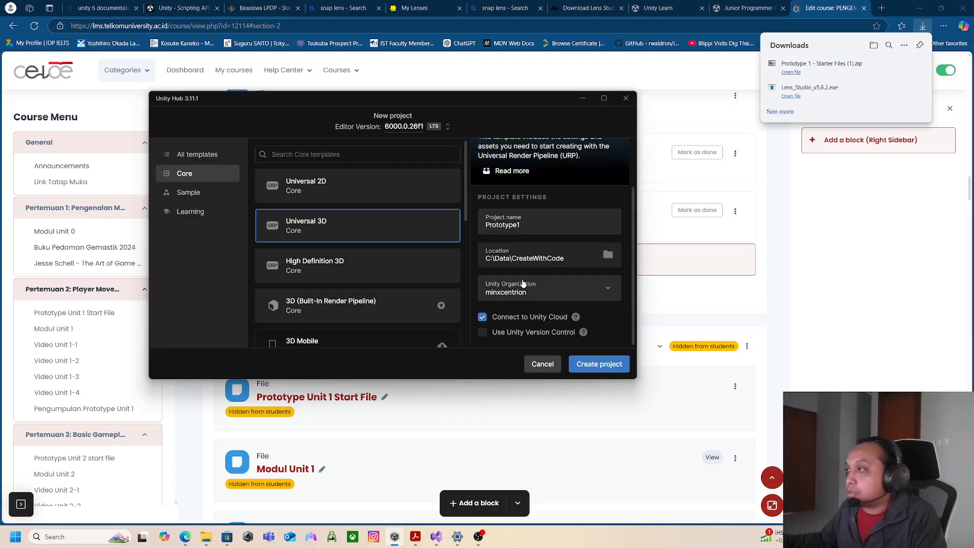
scroll(528, 304, "up", 2)
scroll(533, 316, "down", 2)
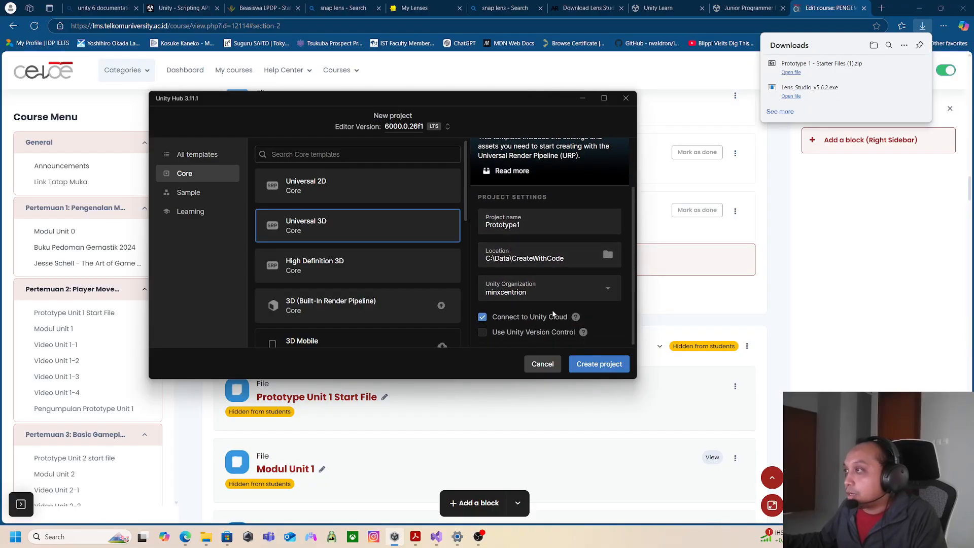
left_click(515, 318)
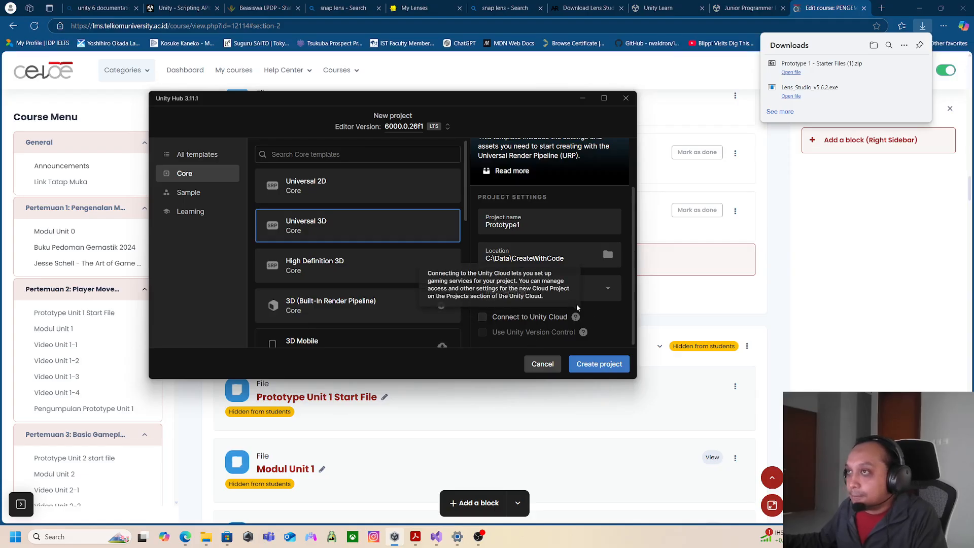
scroll(570, 271, "up", 2)
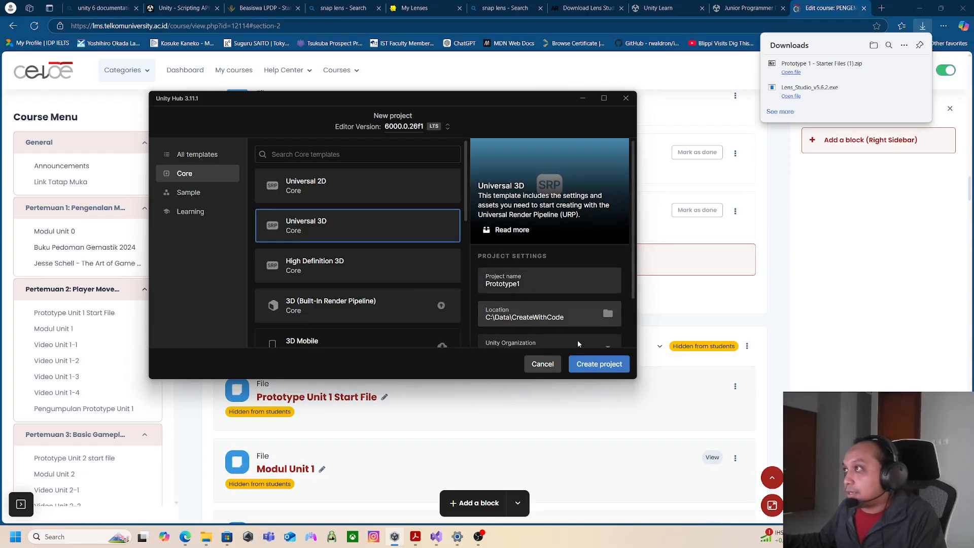
left_click(588, 369)
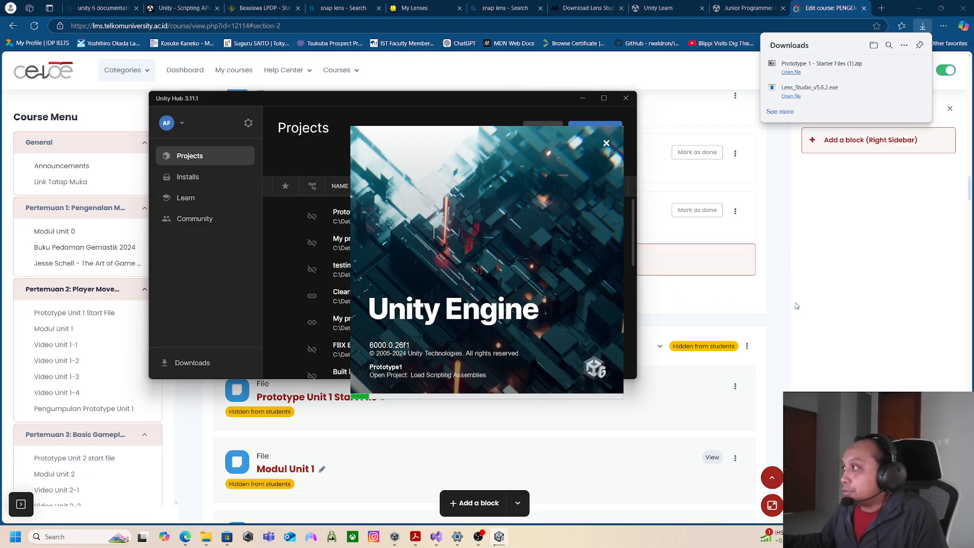
Switch to the browser, review the Junior Programmer pathway's mission details and return to the LMS course page
left_click(453, 432)
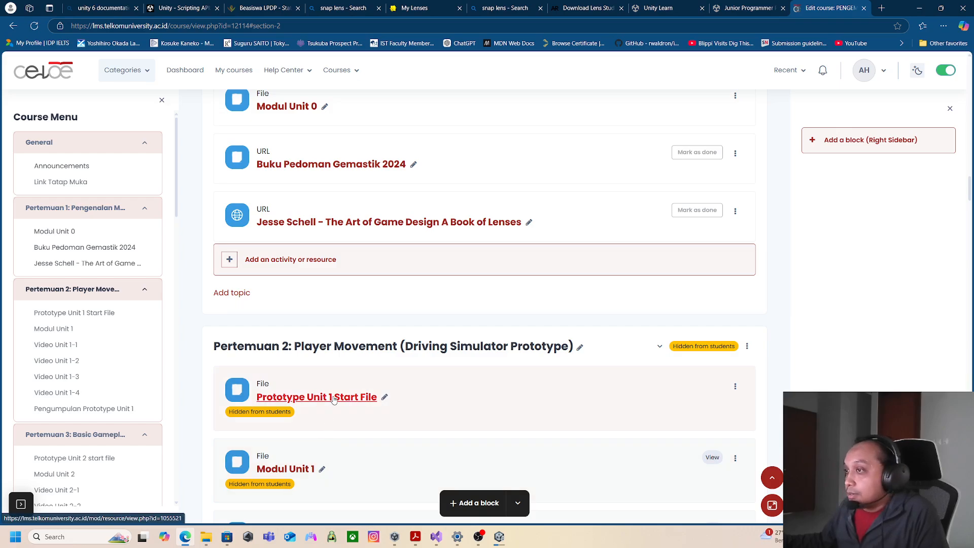
left_click(748, 7)
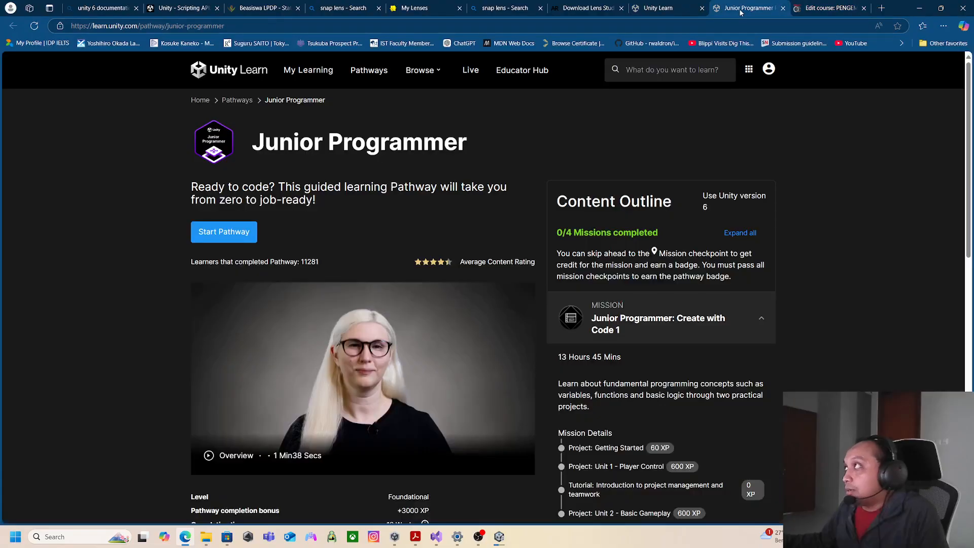
scroll(694, 273, "down", 3)
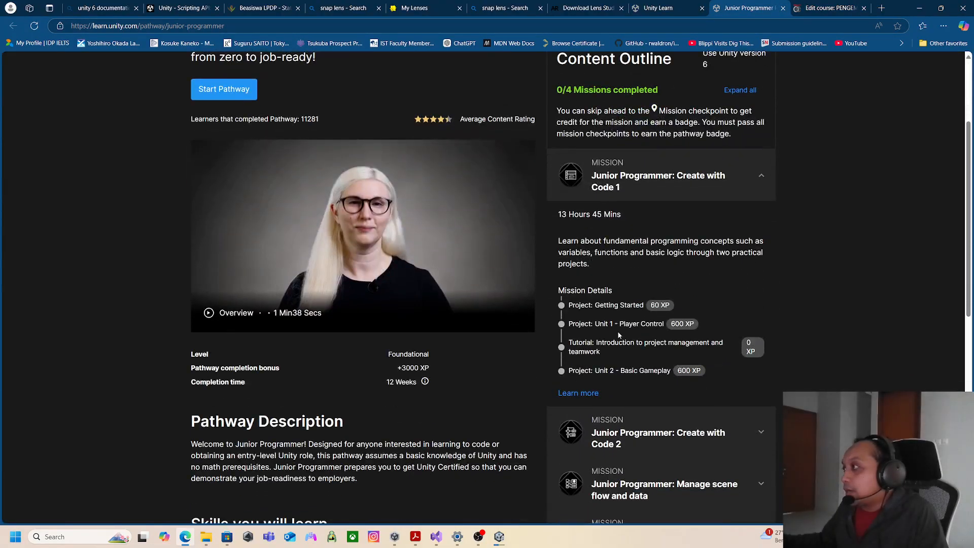
scroll(630, 343, "up", 3)
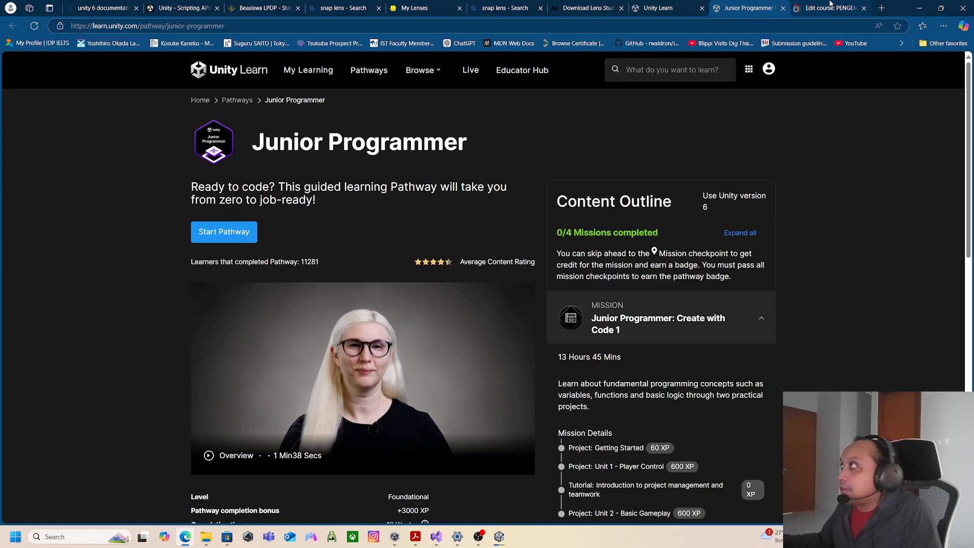
left_click(830, 7)
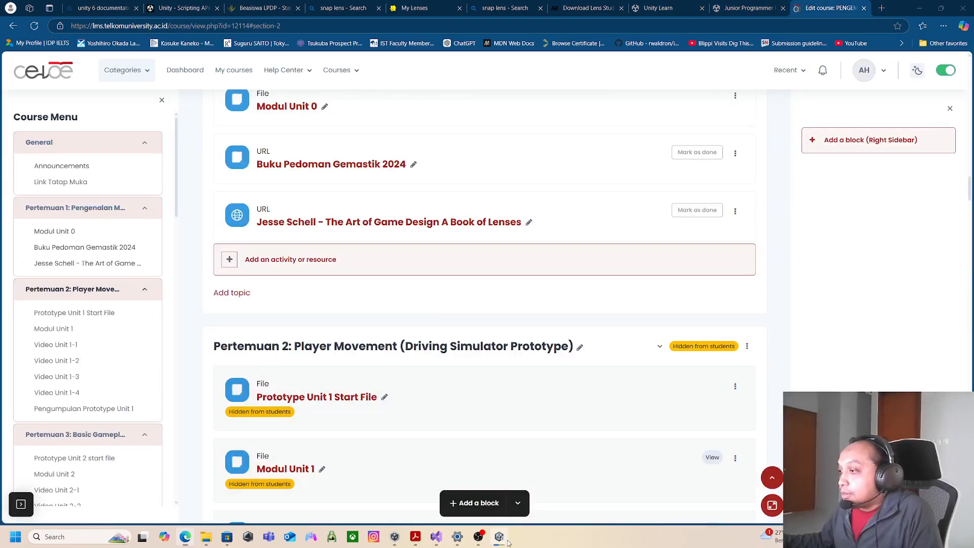
Switch to the Unity editor with the Prototype1 project and apply the Default window layout
left_click(499, 537)
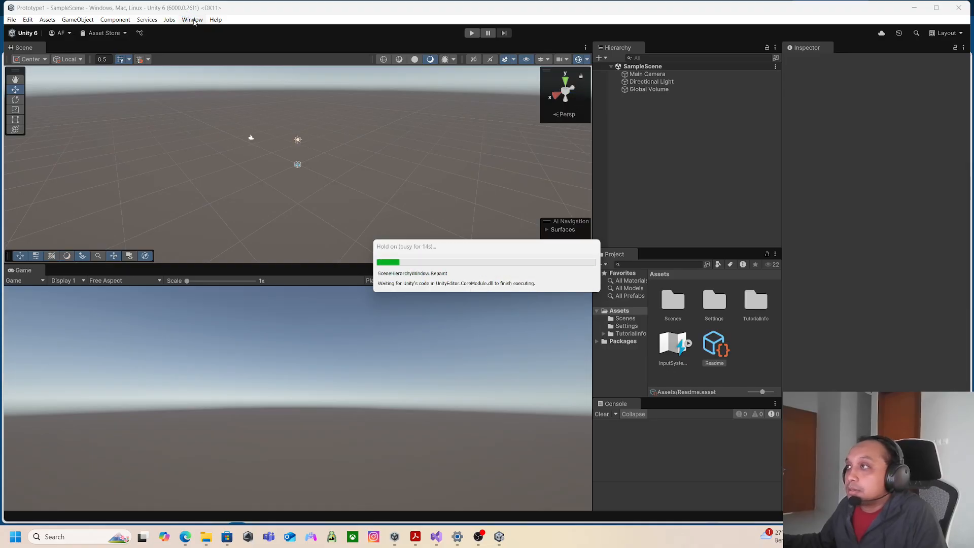
left_click(193, 20)
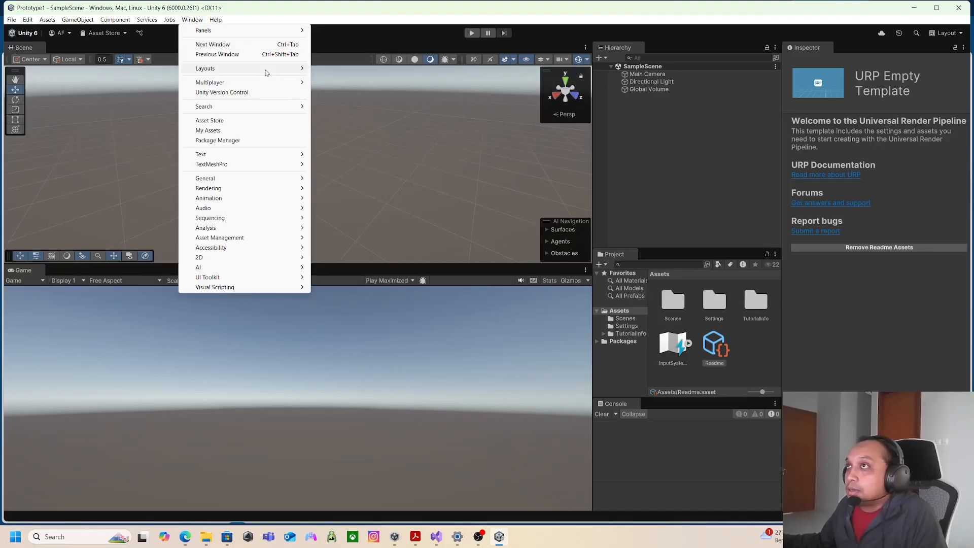
mouse_move(266, 73)
left_click(350, 89)
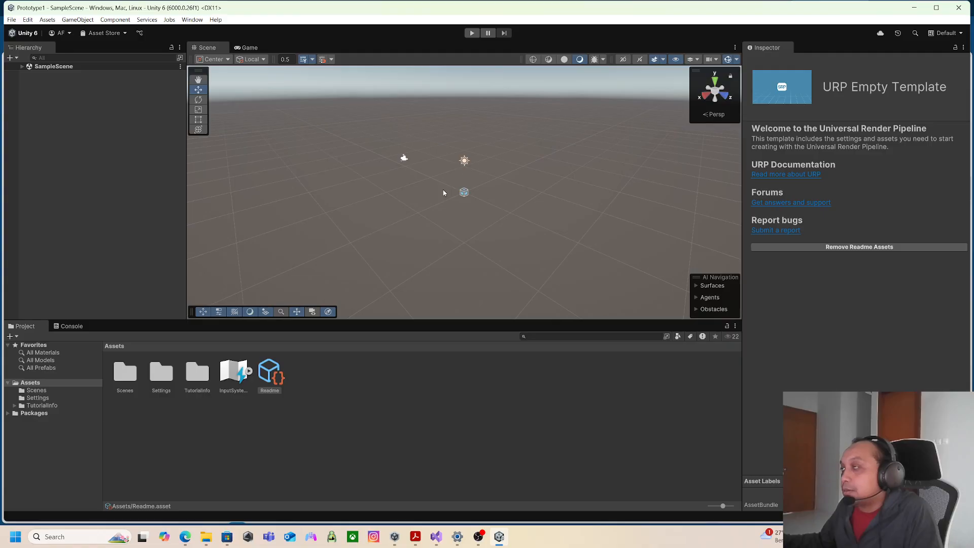
Inspect the Directional Light, Main Camera and Global Volume in the scene and clear the selection
scroll(471, 181, "up", 2)
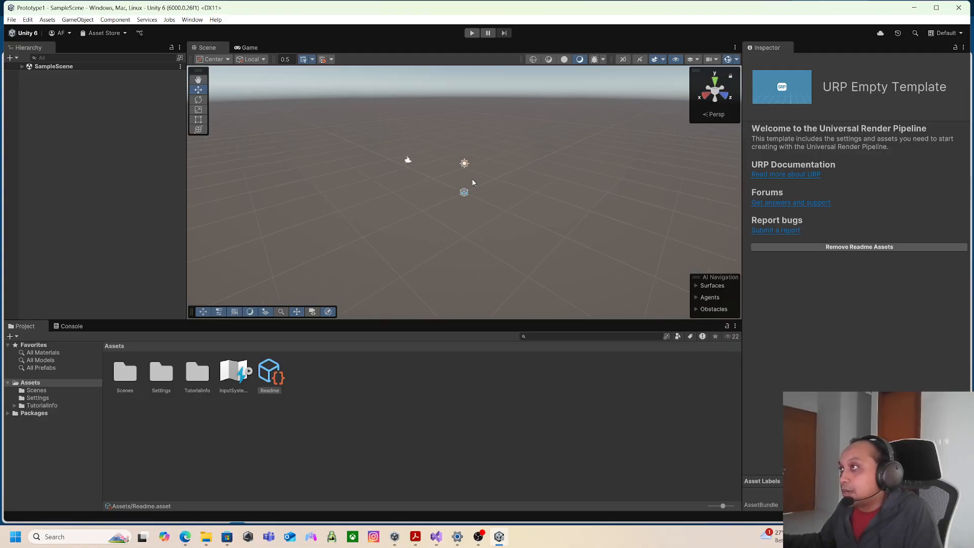
right_click_drag(501, 172, 448, 206)
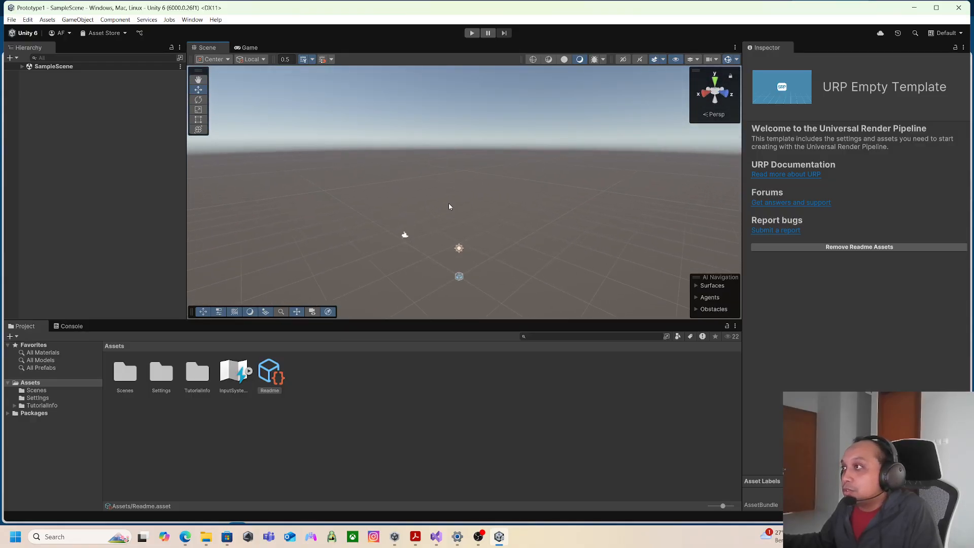
left_click(460, 248)
key("f")
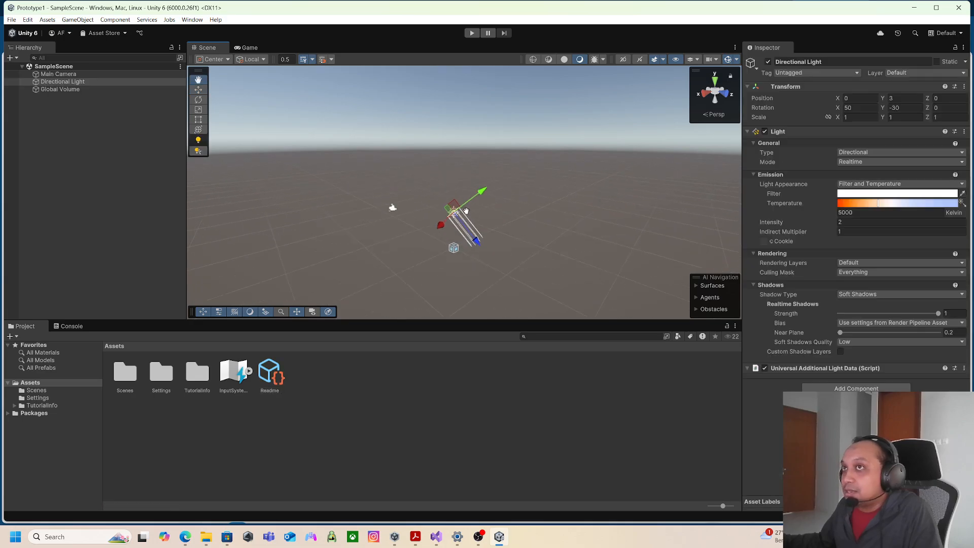
left_click(392, 189)
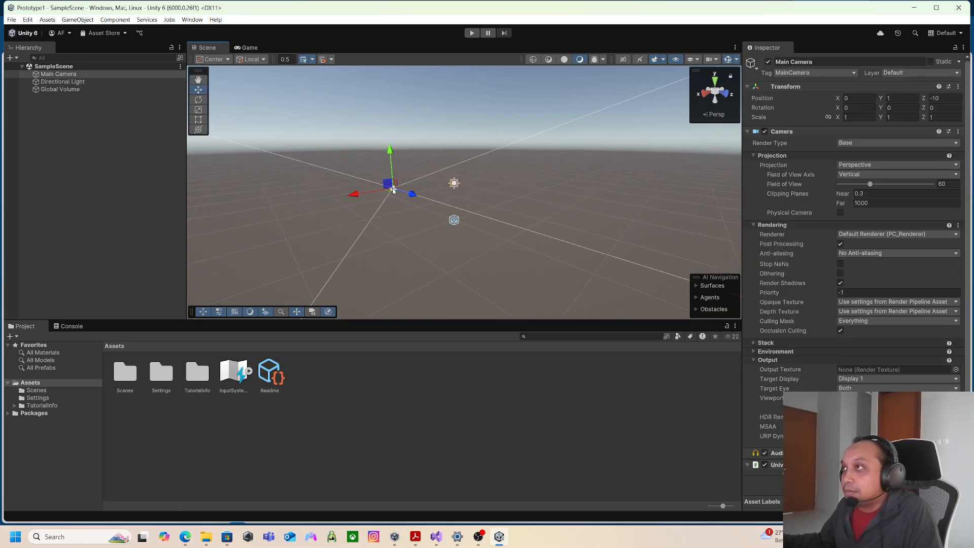
double_click(111, 90)
middle_click_drag(447, 178, 448, 152)
right_click_drag(488, 158, 487, 169)
middle_click_drag(476, 164, 489, 211)
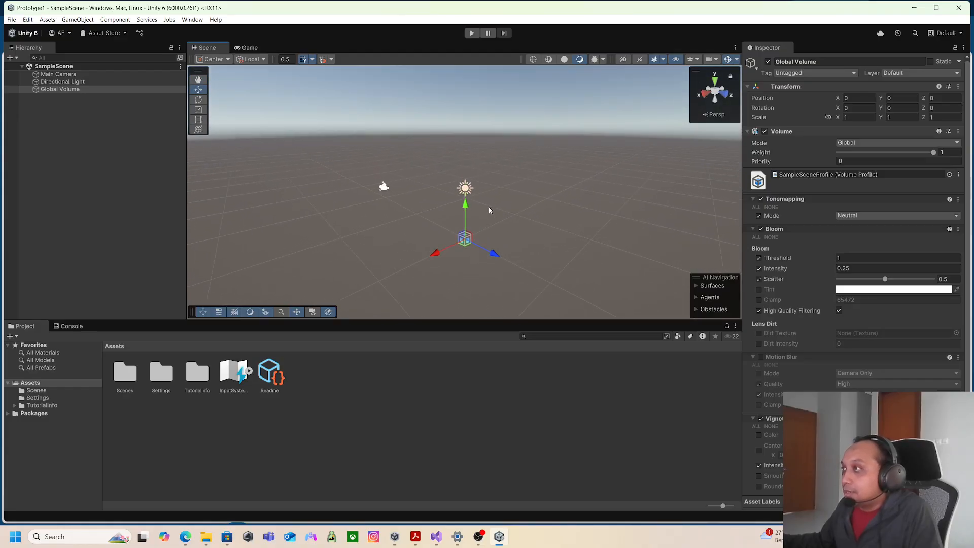
scroll(489, 210, "down", 1)
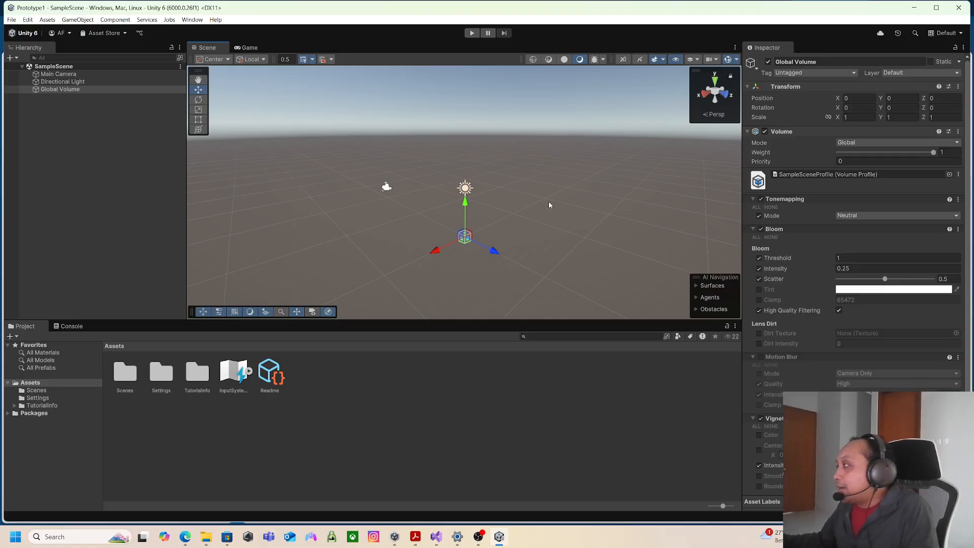
scroll(510, 203, "up", 1)
left_click(509, 203)
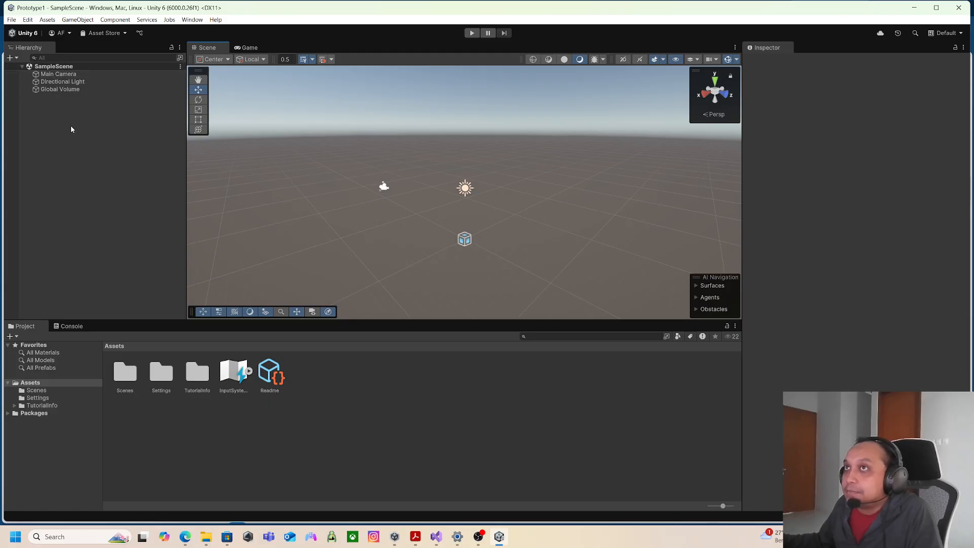
Match the three SampleScene hierarchy objects with their scene icons and examine the Global Volume's component settings
left_click(60, 74)
left_click(62, 81)
left_click(71, 91)
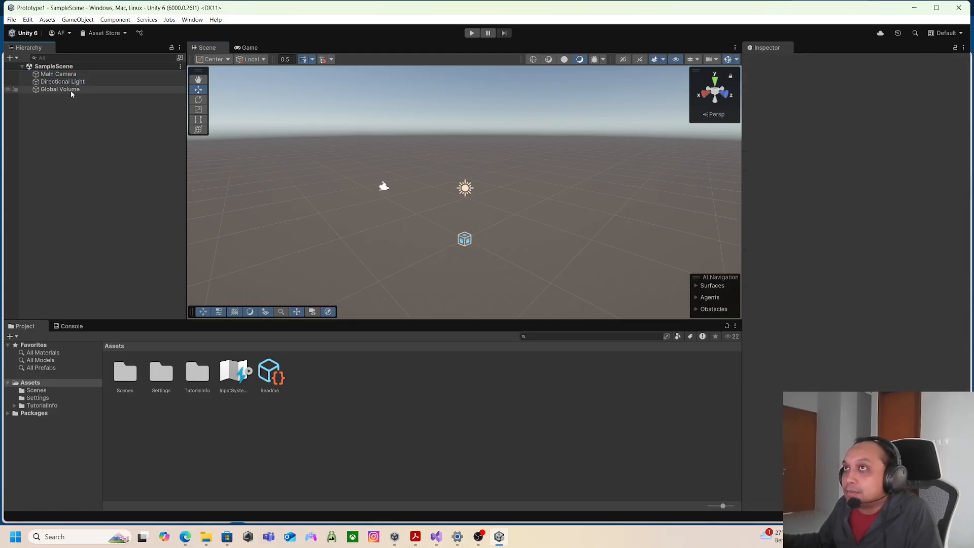
left_click(71, 90)
left_click(71, 82)
left_click(71, 74)
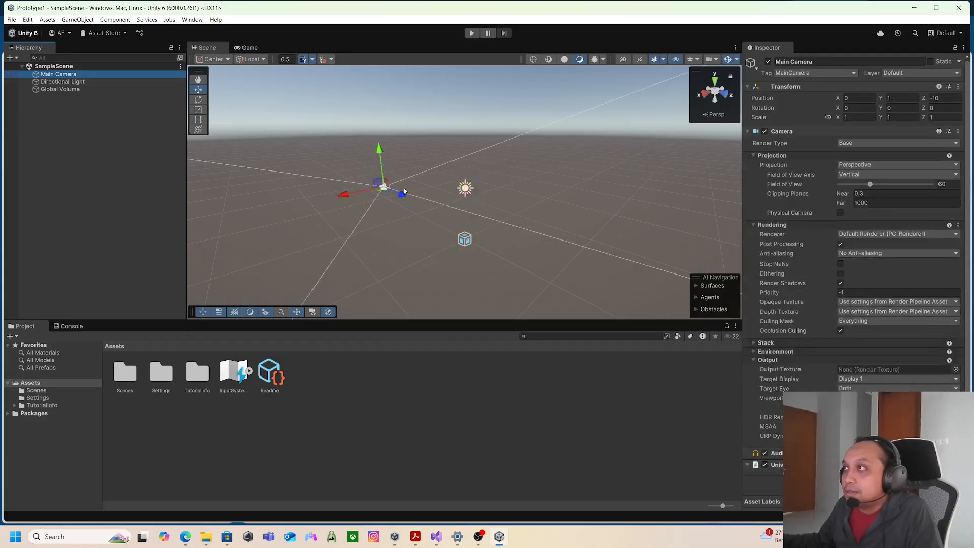
left_click(464, 191)
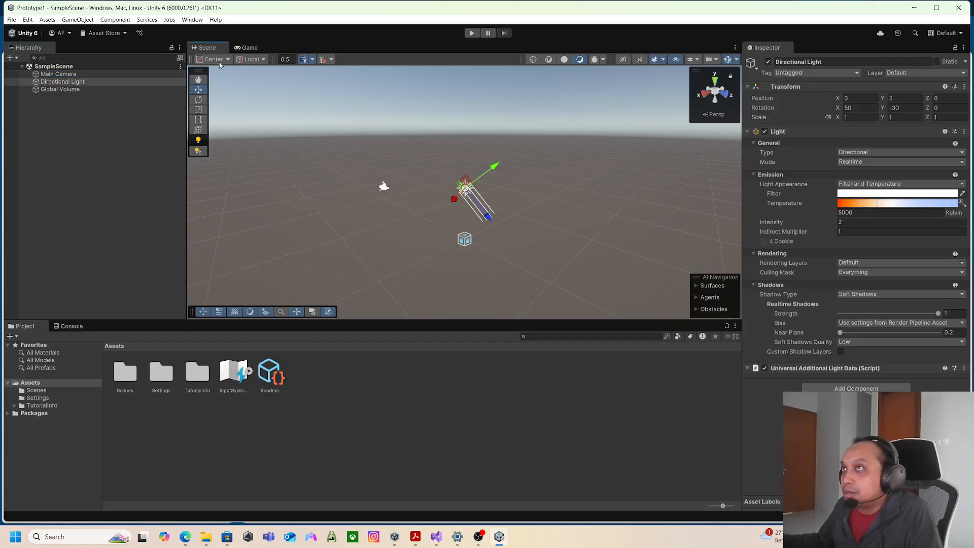
left_click(385, 189)
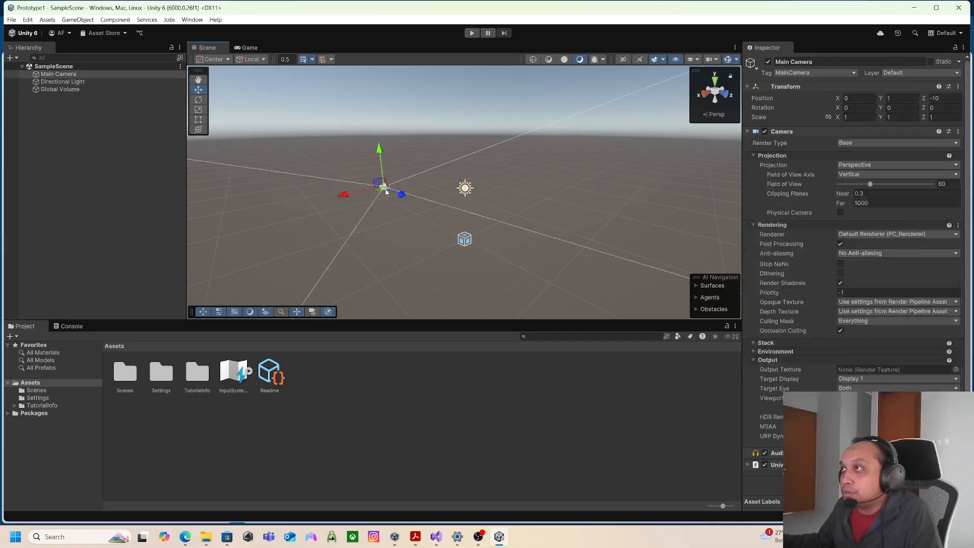
left_click(465, 241)
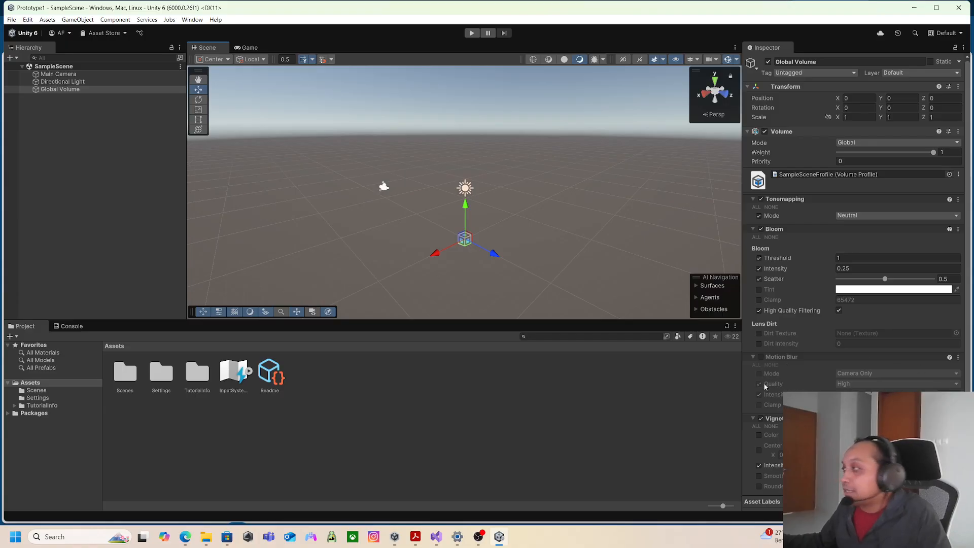
scroll(762, 395, "down", 1)
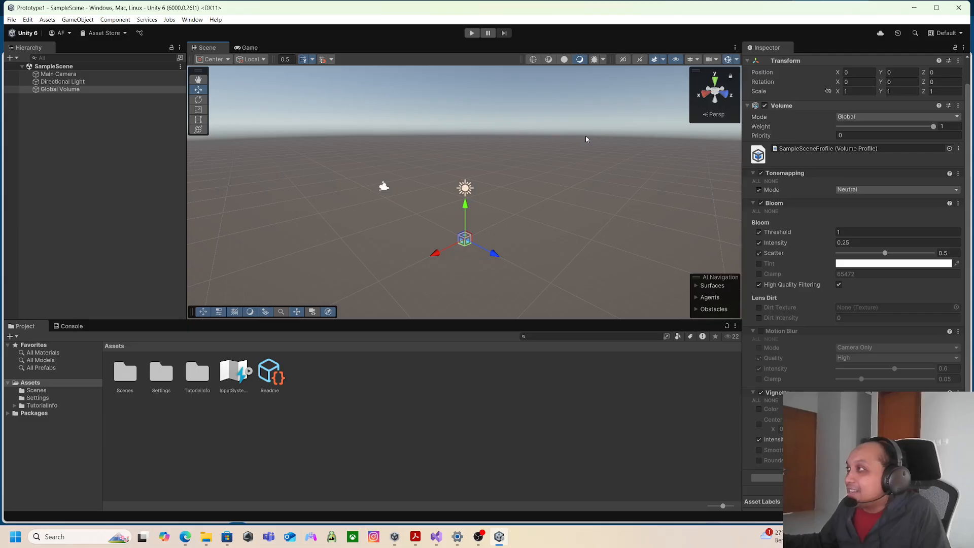
Inspect the Directional Light, Main Camera and Global Volume objects once more in the SampleScene hierarchy
left_click(77, 81)
left_click(76, 75)
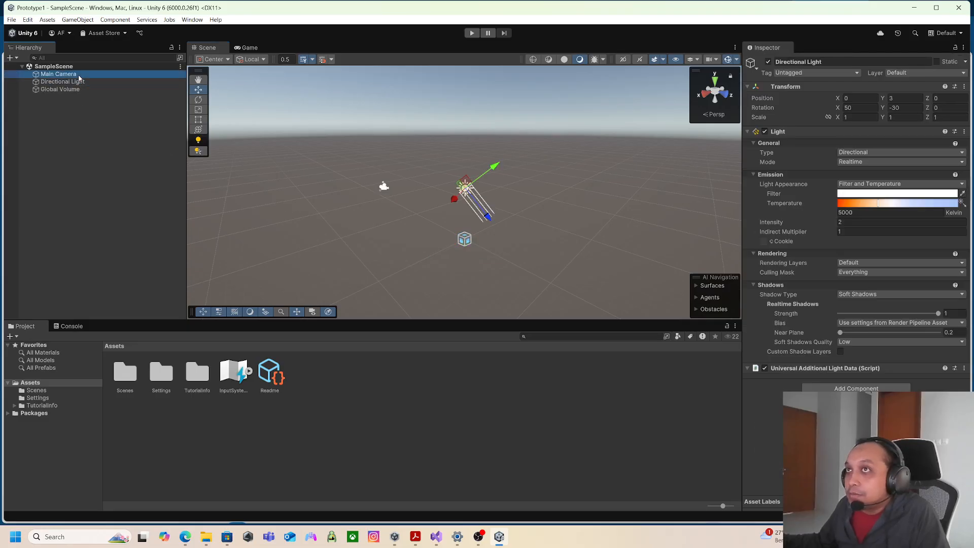
left_click(80, 84)
left_click(80, 91)
left_click(79, 81)
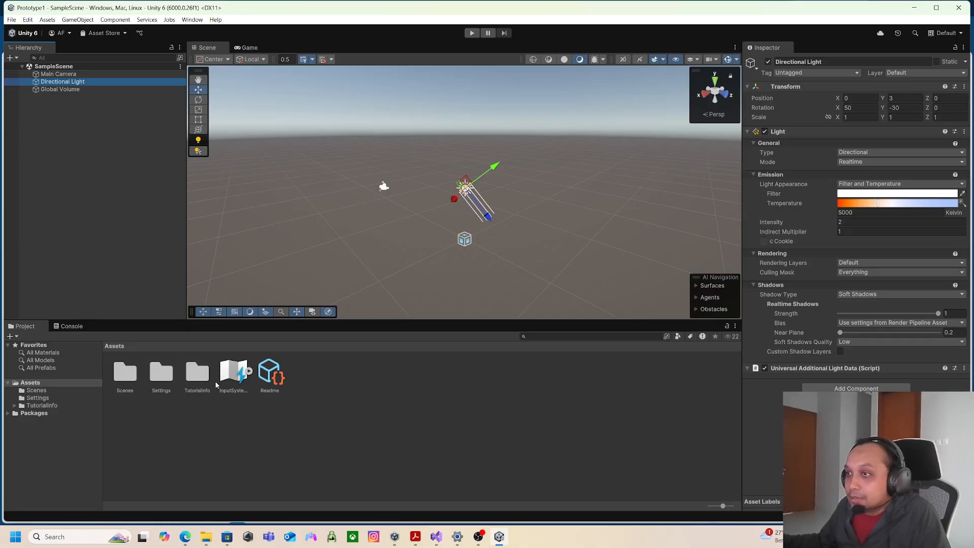
Browse the project's Scenes, Settings, TutorialInfo and Packages folders and return to the Assets root
left_click(37, 390)
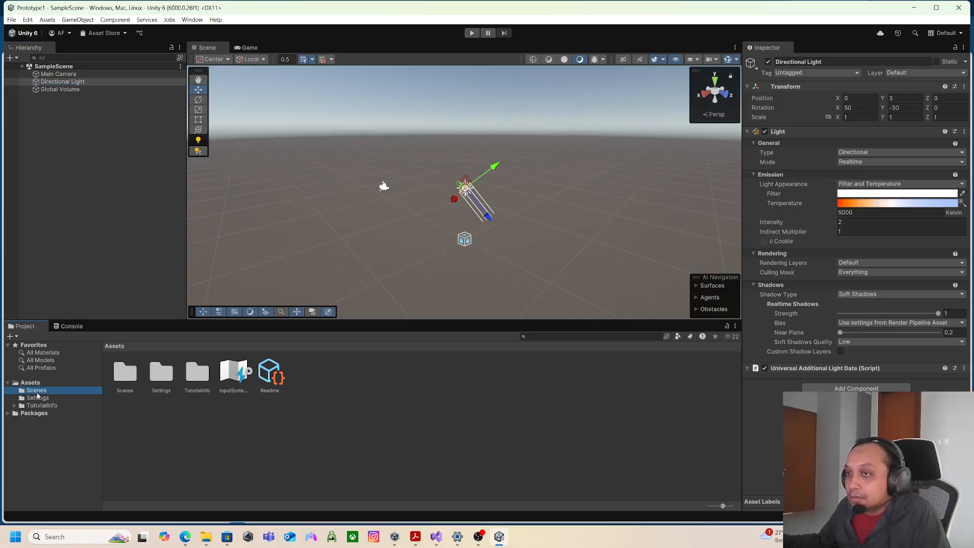
left_click(38, 398)
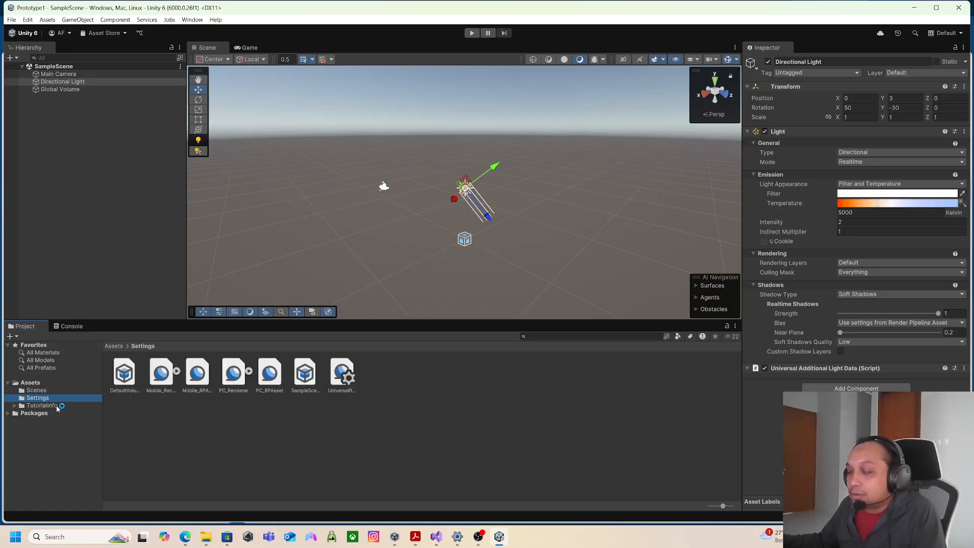
left_click(56, 406)
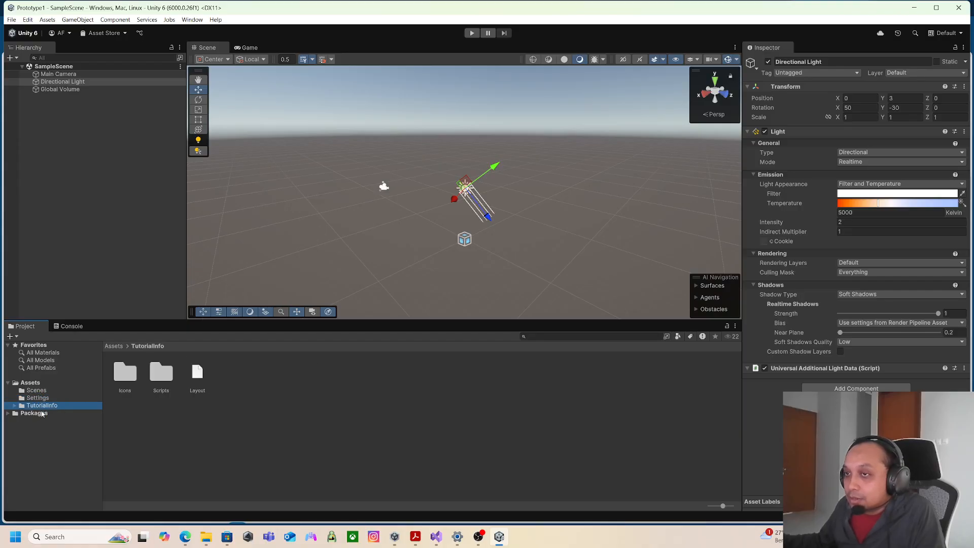
left_click(42, 415)
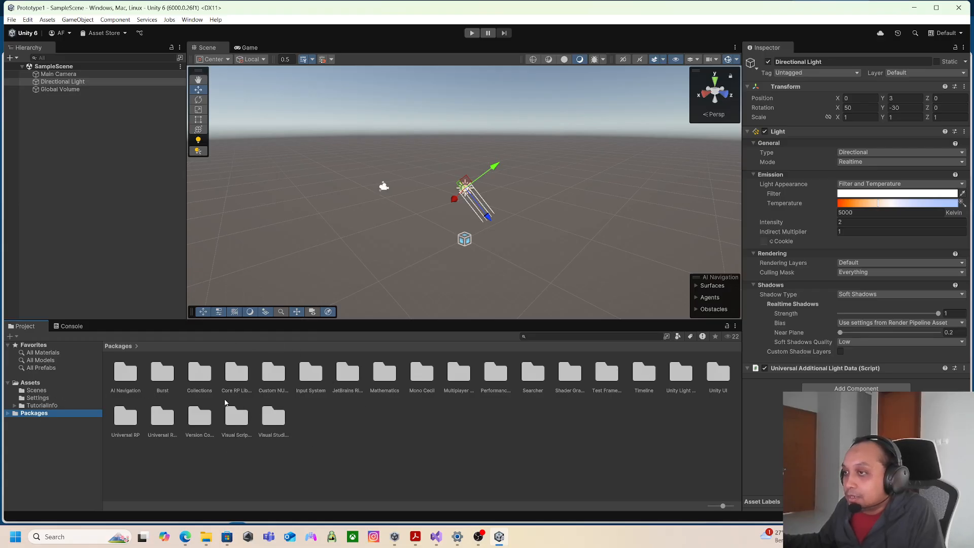
left_click(41, 398)
left_click(42, 405)
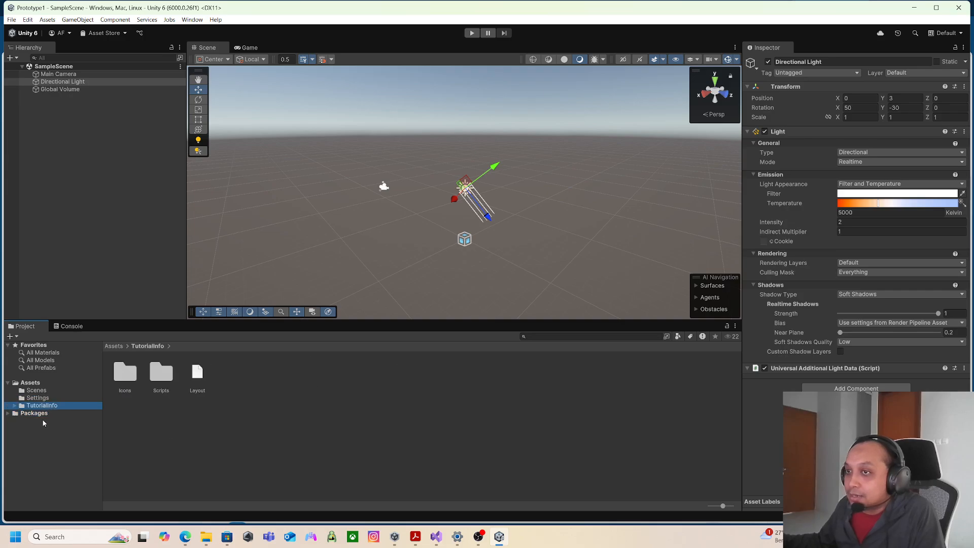
left_click(37, 391)
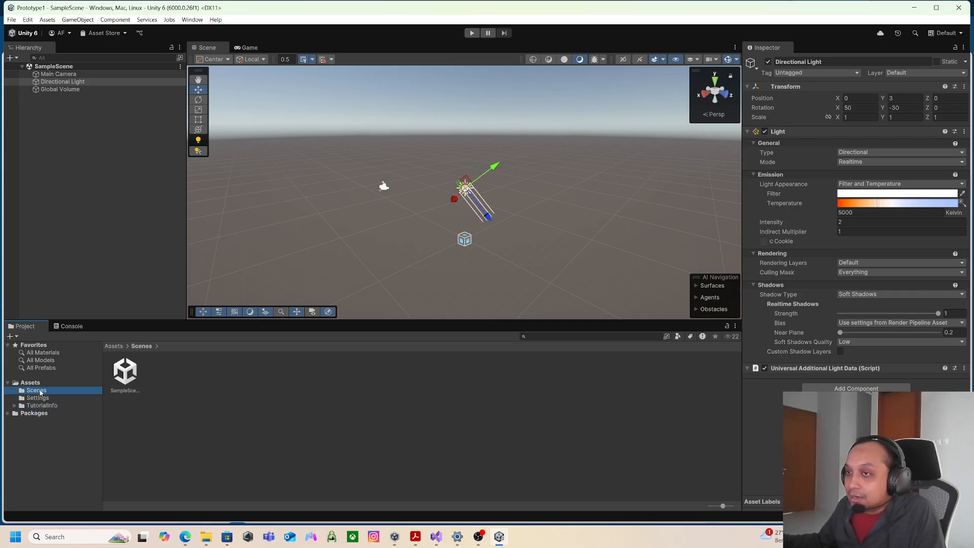
left_click(30, 383)
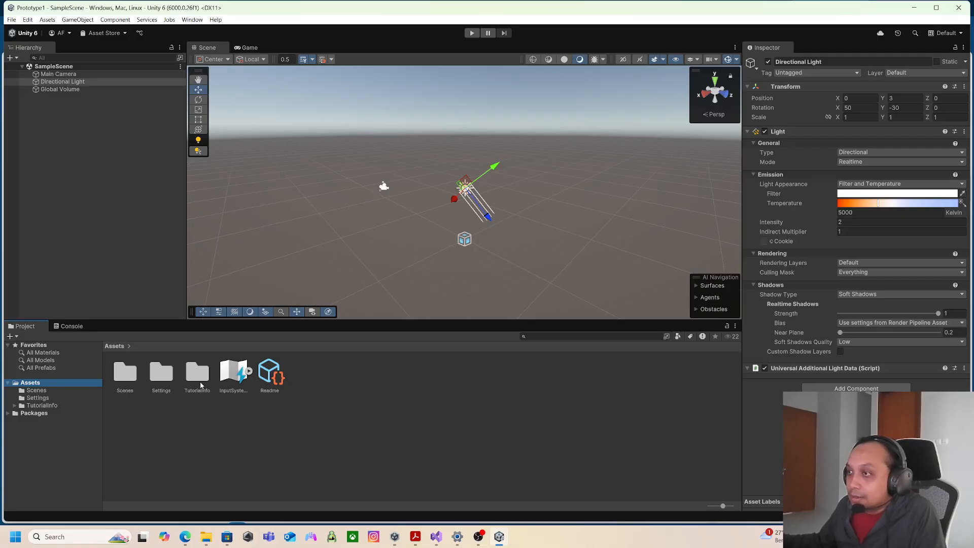
Recheck the Scenes, Settings and TutorialInfo subfolders and go back to the main Assets folder
left_click(44, 391)
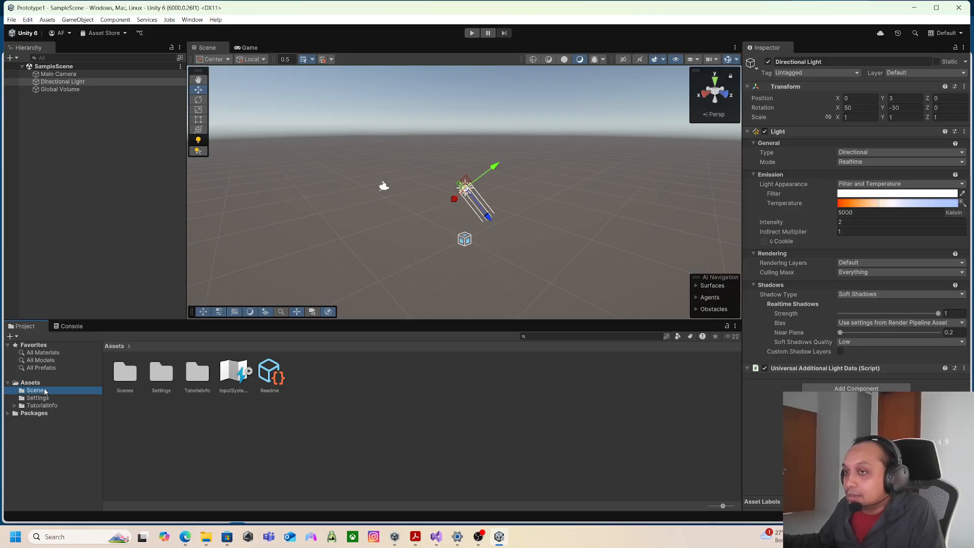
left_click(45, 398)
left_click(48, 406)
left_click(47, 399)
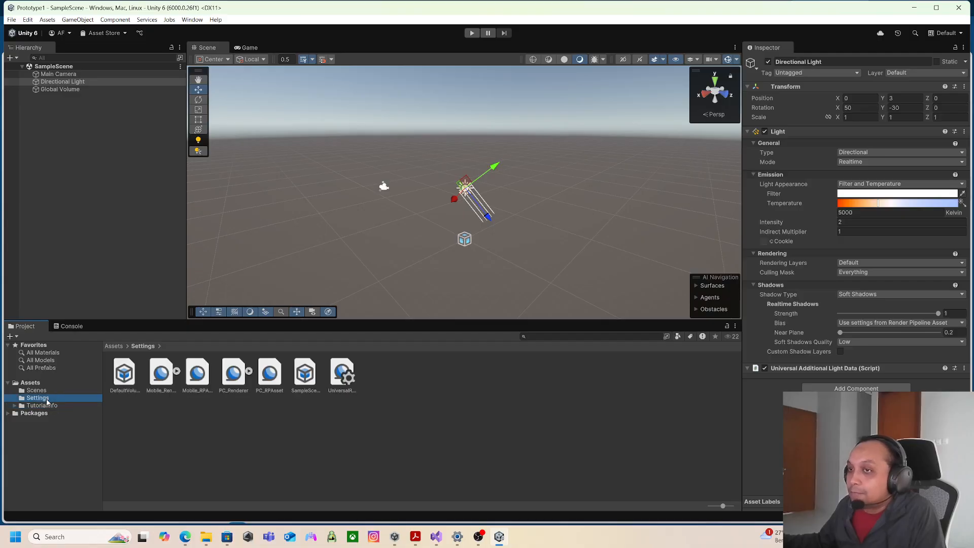
left_click(45, 392)
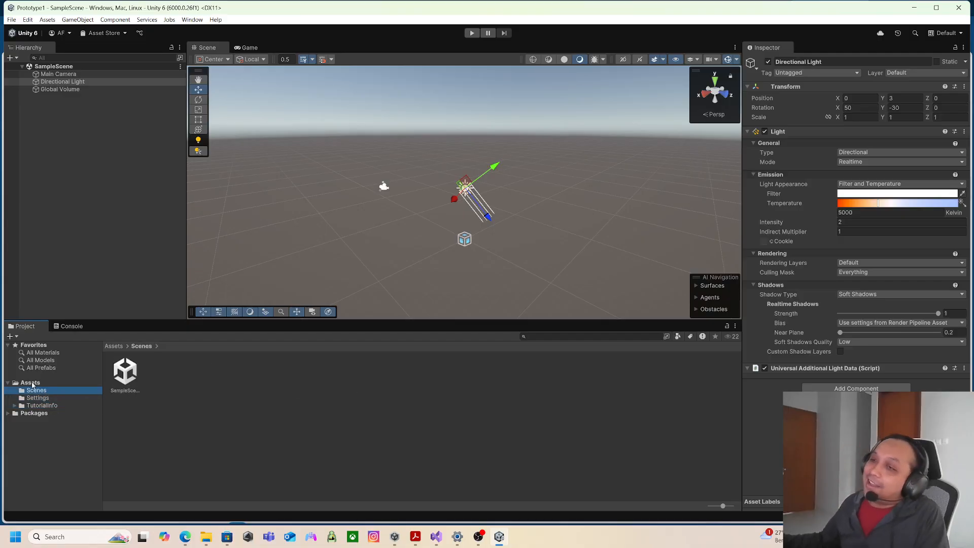
key("Up")
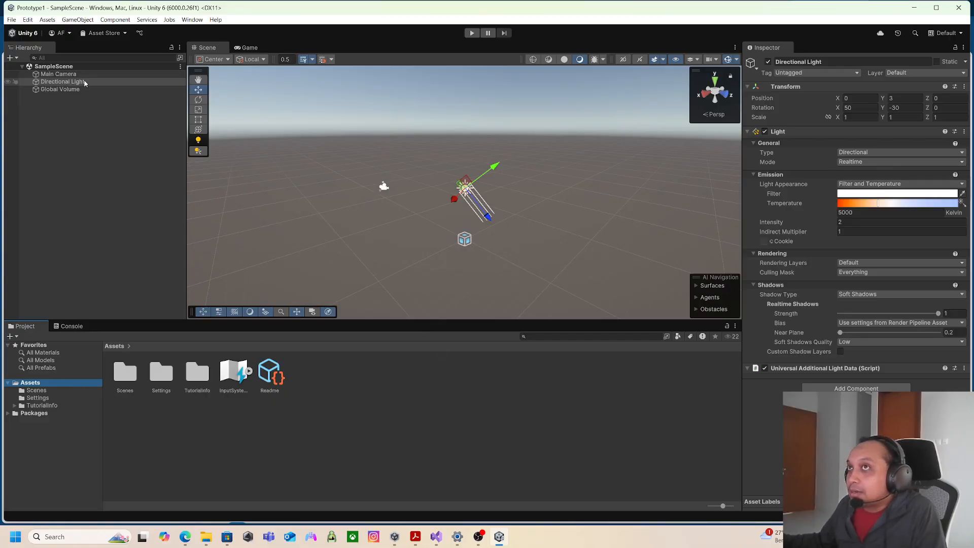
left_click(11, 20)
mouse_move(41, 20)
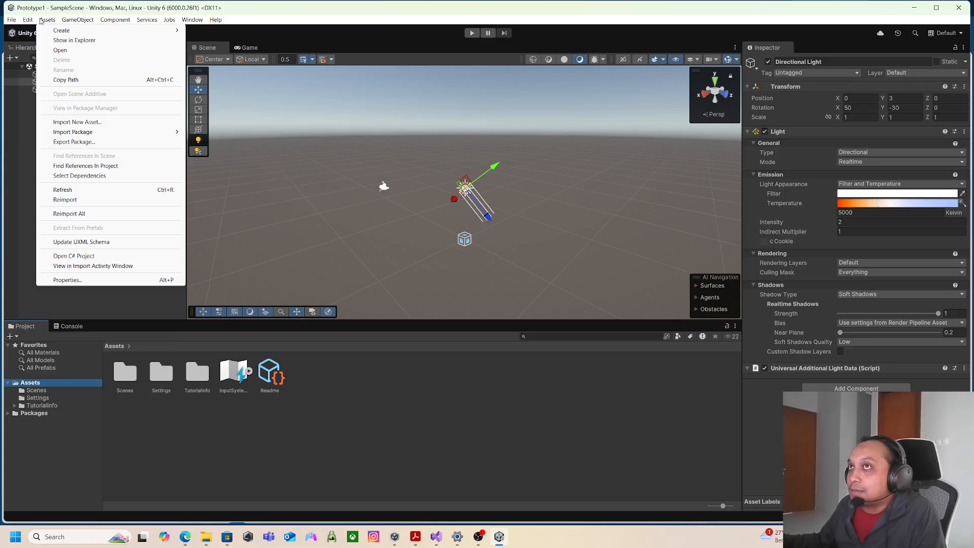
left_click(287, 12)
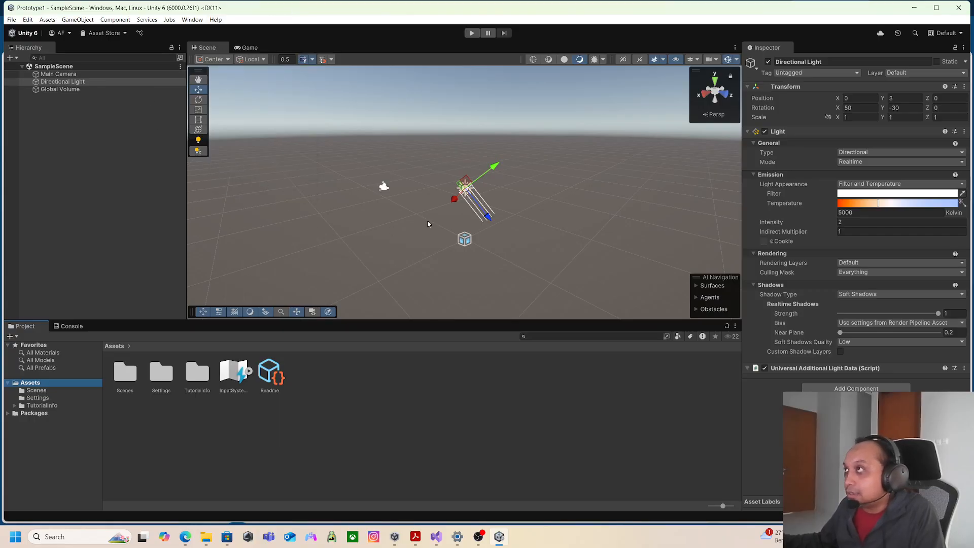
Examine the component settings of the Main Camera and Directional Light, clear the selection and return to the Assets folder
scroll(495, 213, "up", 2)
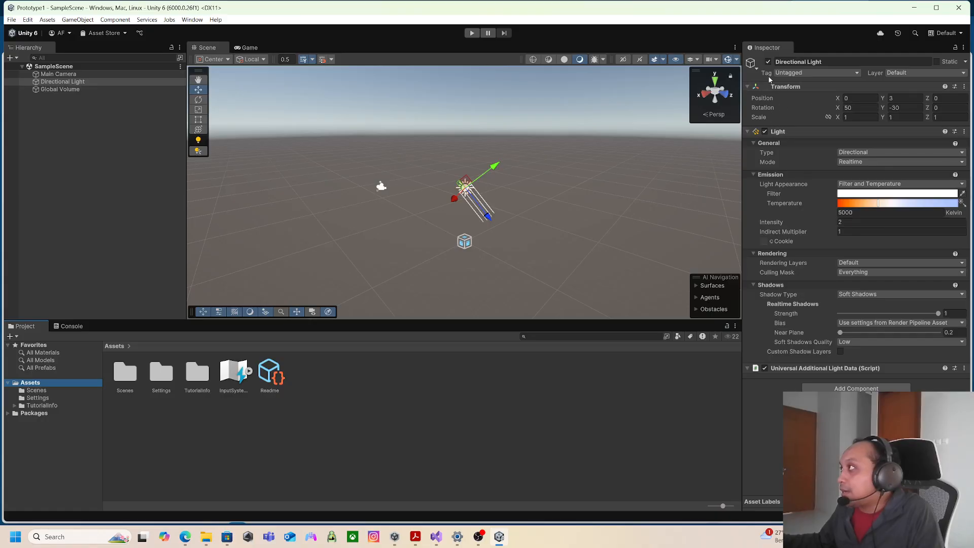
left_click(64, 75)
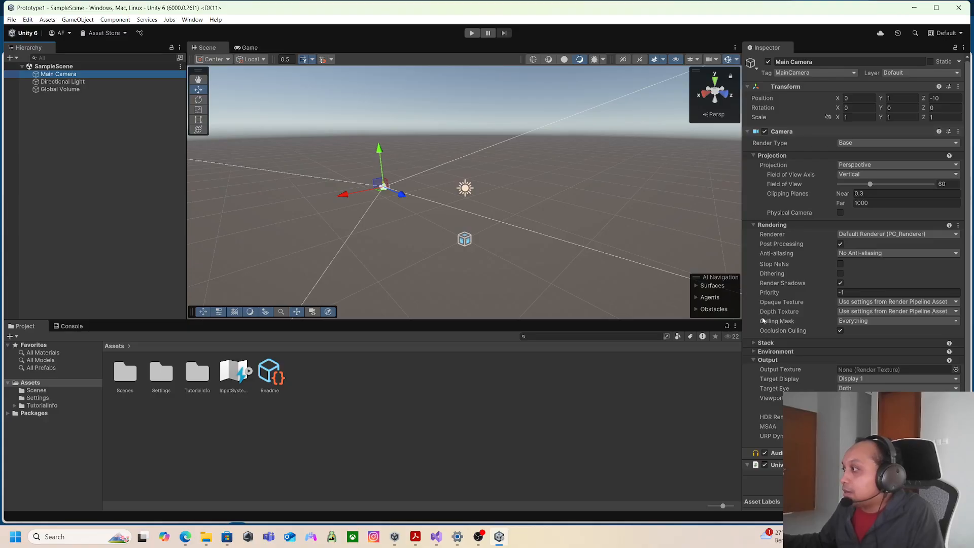
left_click(78, 82)
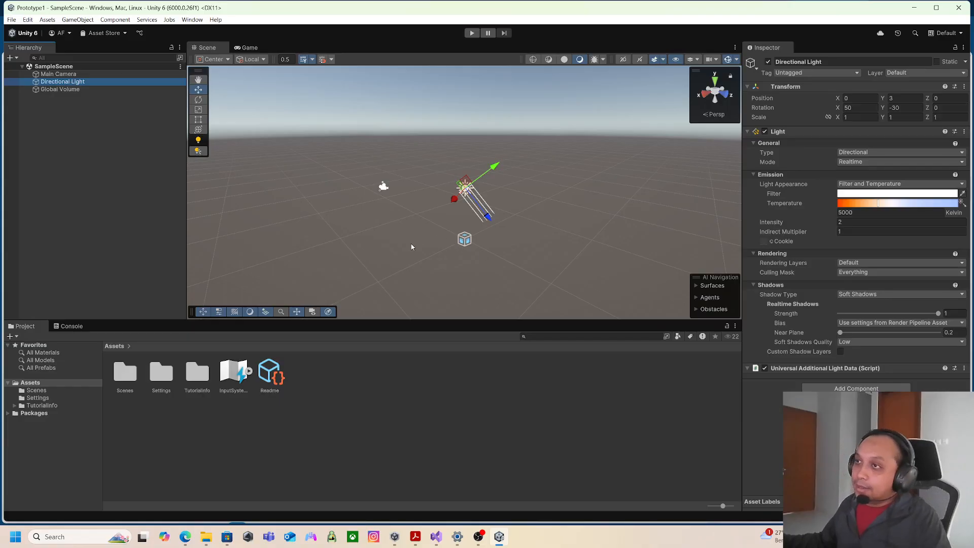
left_click(284, 414)
left_click(60, 384)
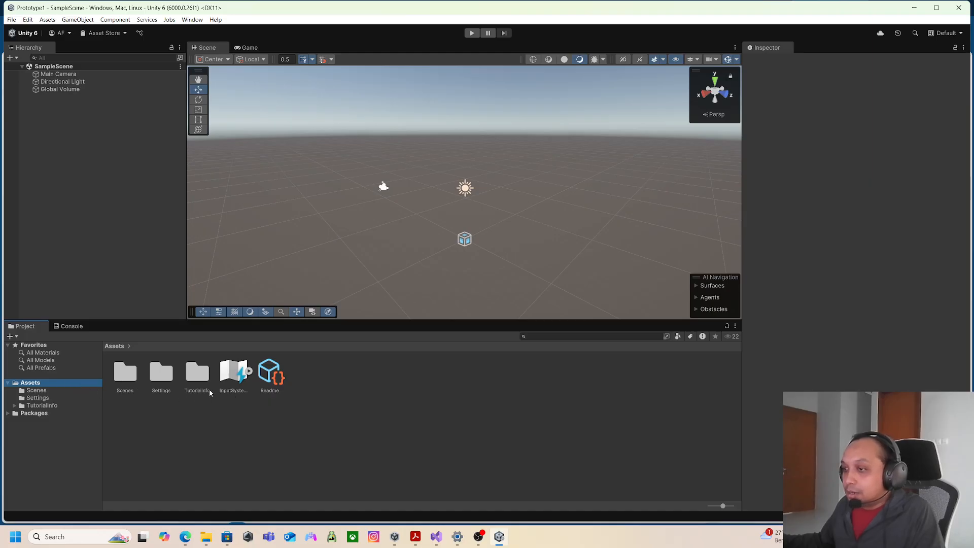
mouse_move(206, 536)
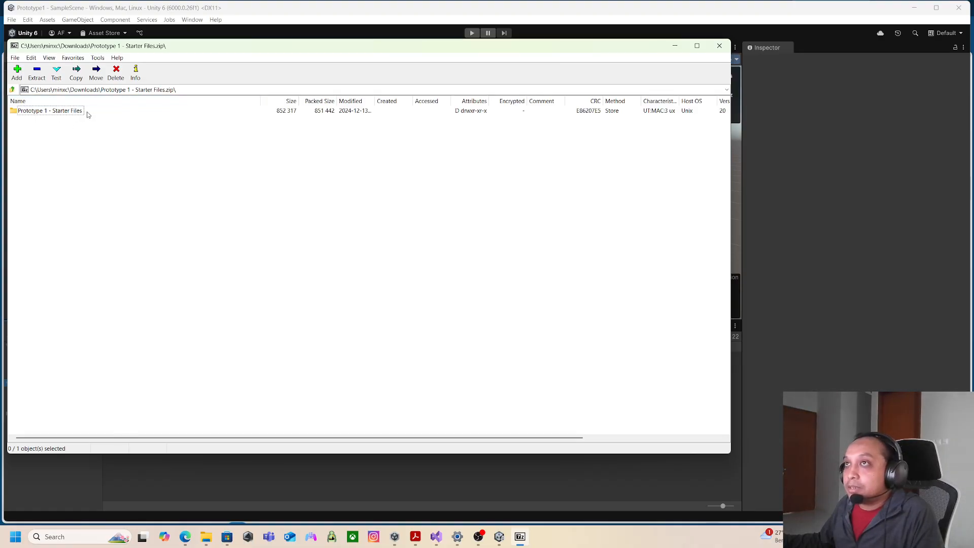
double_click(74, 113)
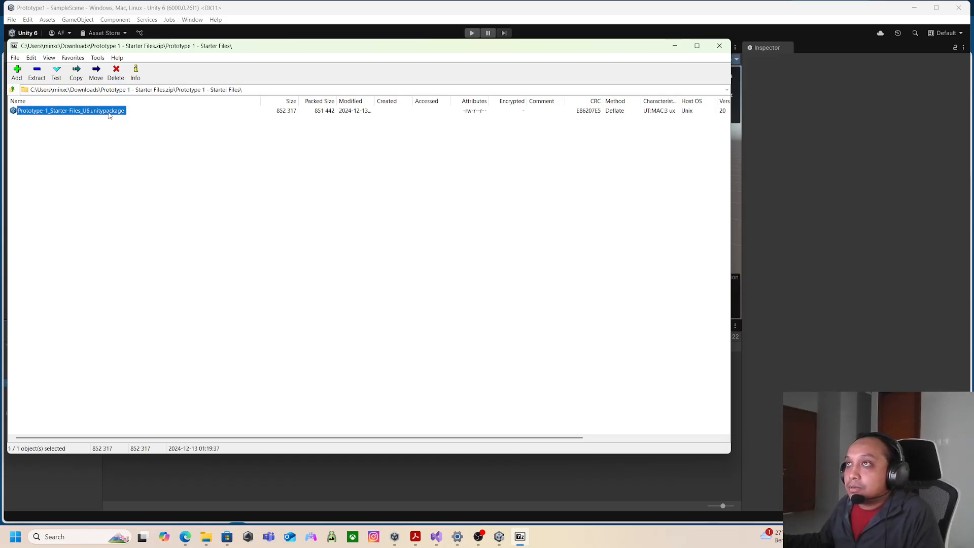
double_click(109, 113)
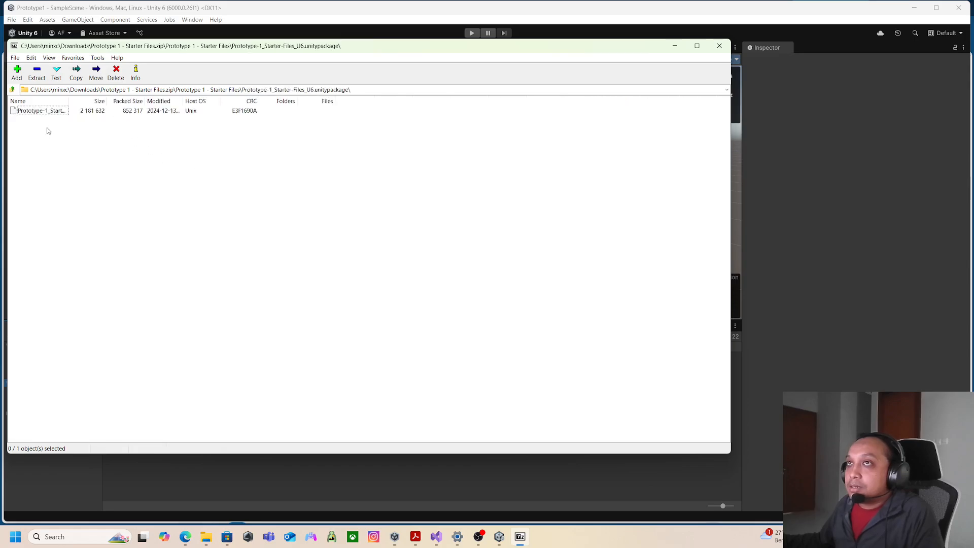
double_click(52, 111)
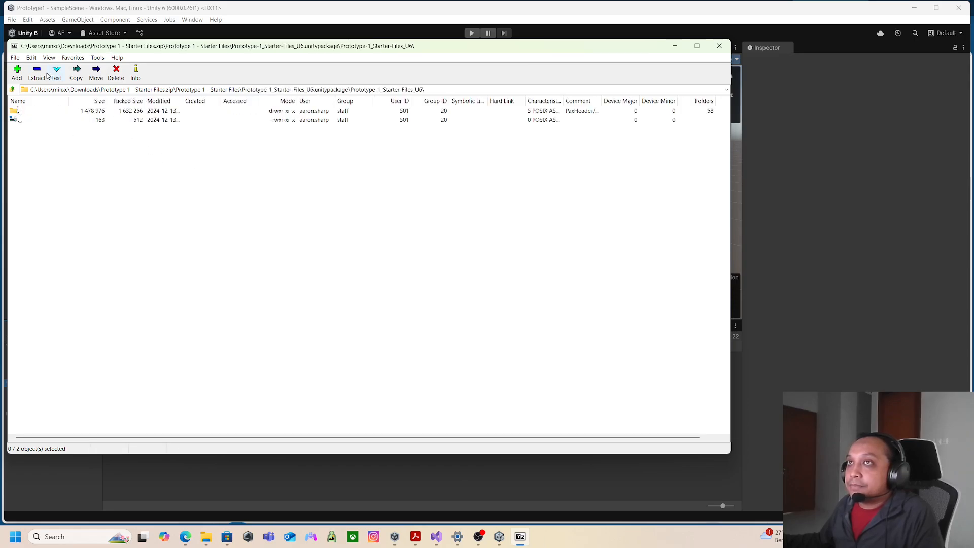
left_click(719, 46)
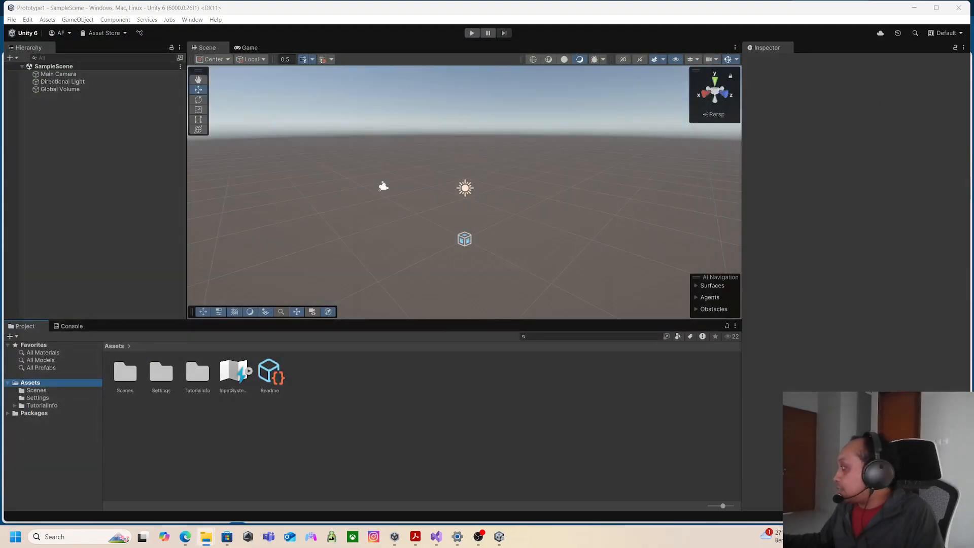
Extract the starter files archive to Downloads\Prototype 1 - Starter Files and locate the Prototype-1_Starter-Files_U6 package in its subfolder
left_click(563, 365)
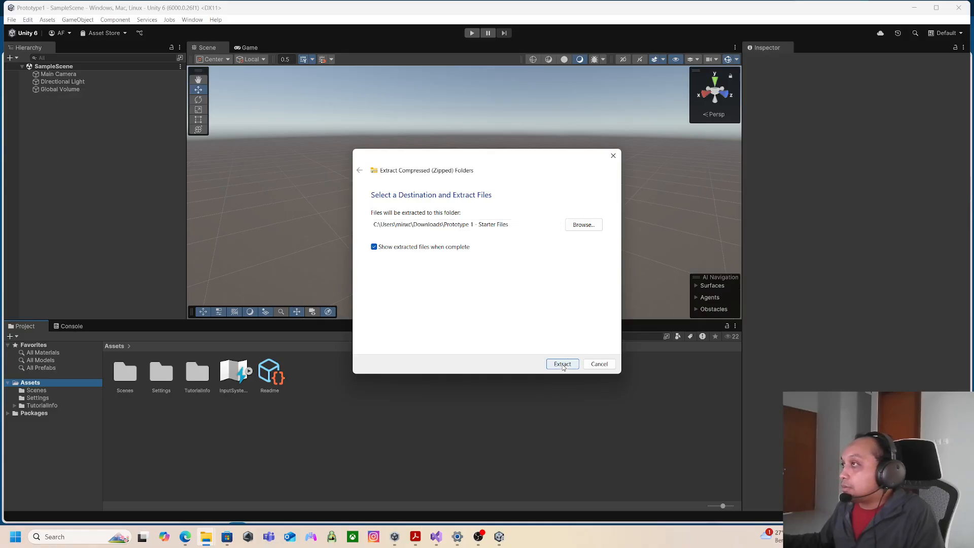
left_click(227, 233)
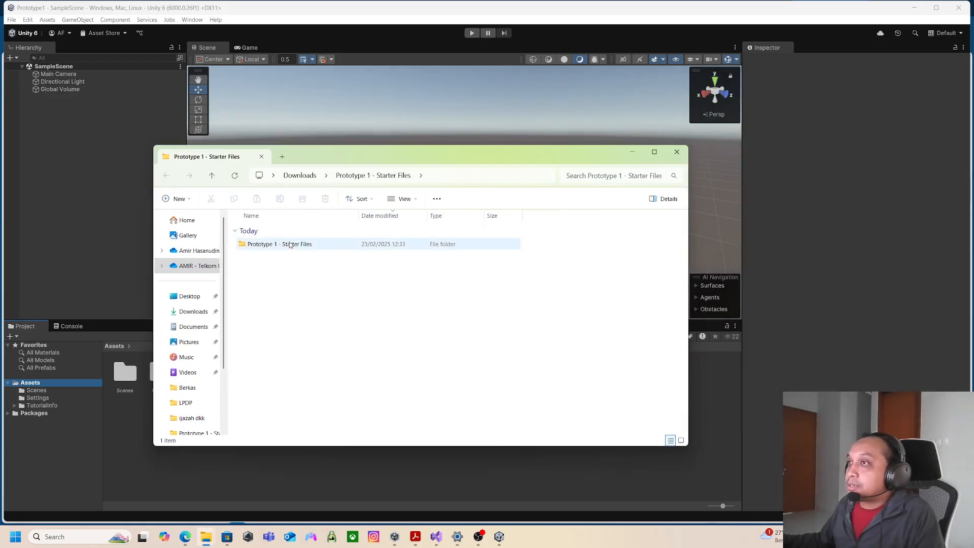
left_click(292, 242)
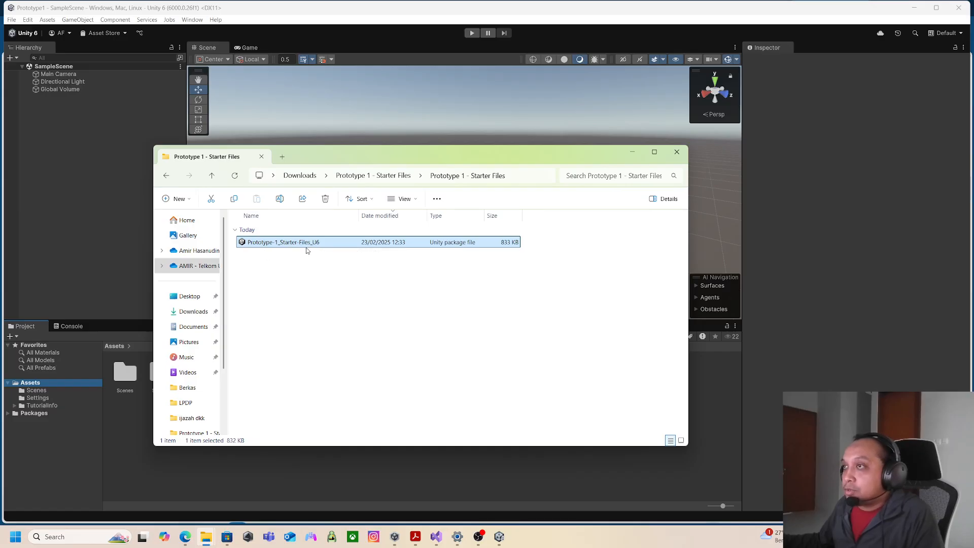
left_click(120, 11)
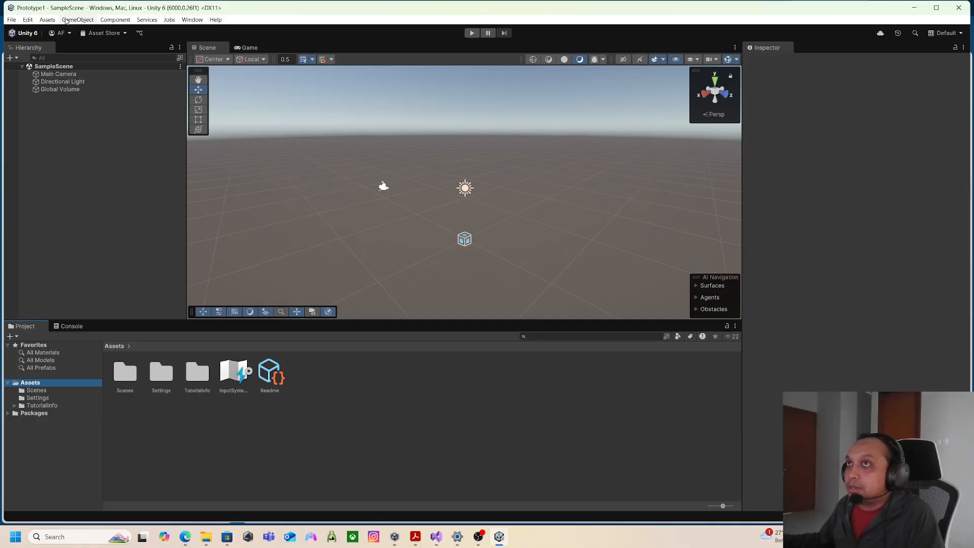
left_click(11, 20)
mouse_move(47, 20)
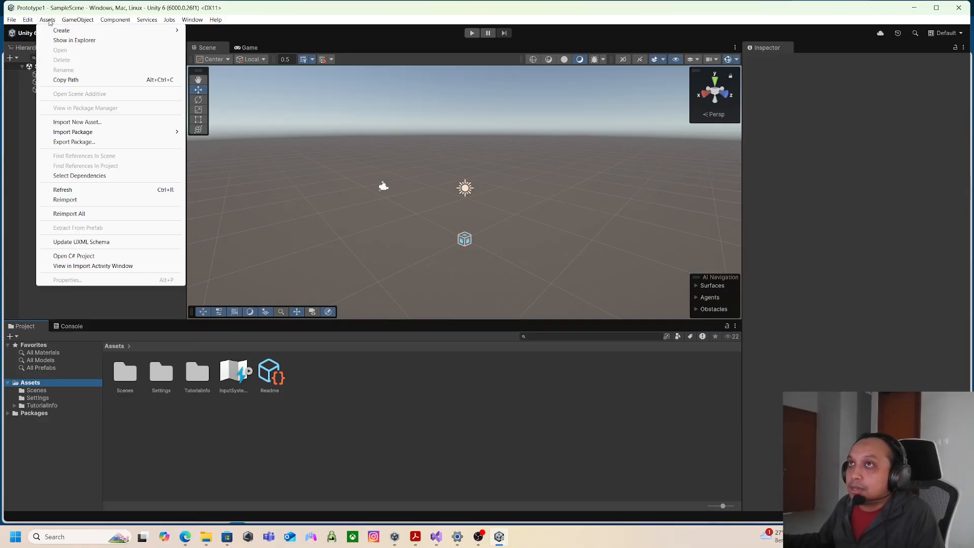
mouse_move(112, 131)
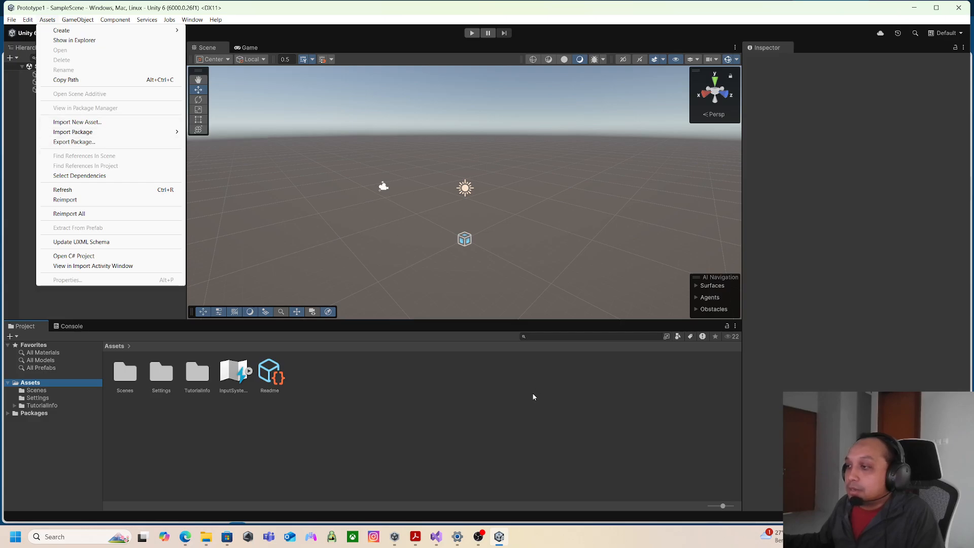
left_click(335, 428)
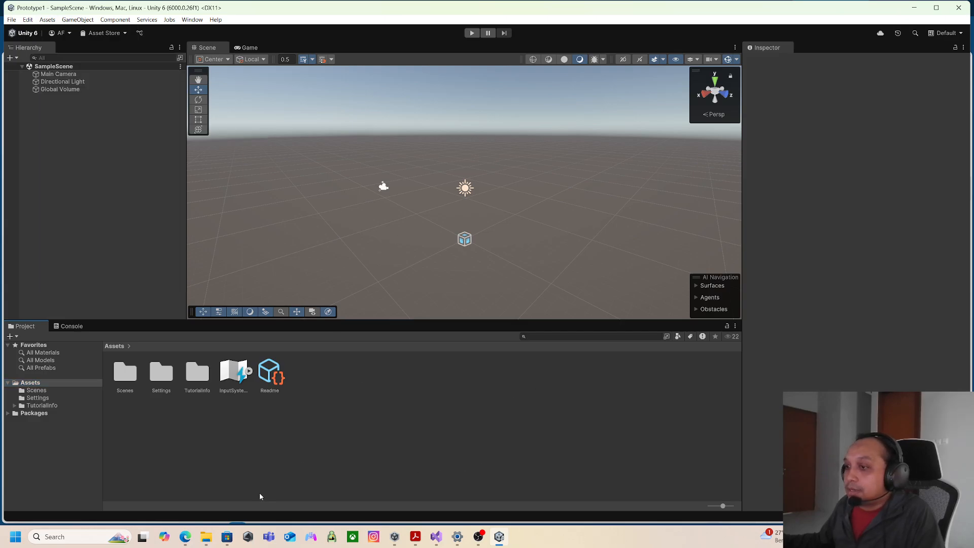
Review the contents of the Prototype-1_Starter-Files_U6 package and import all of its items into the project
left_click(307, 481)
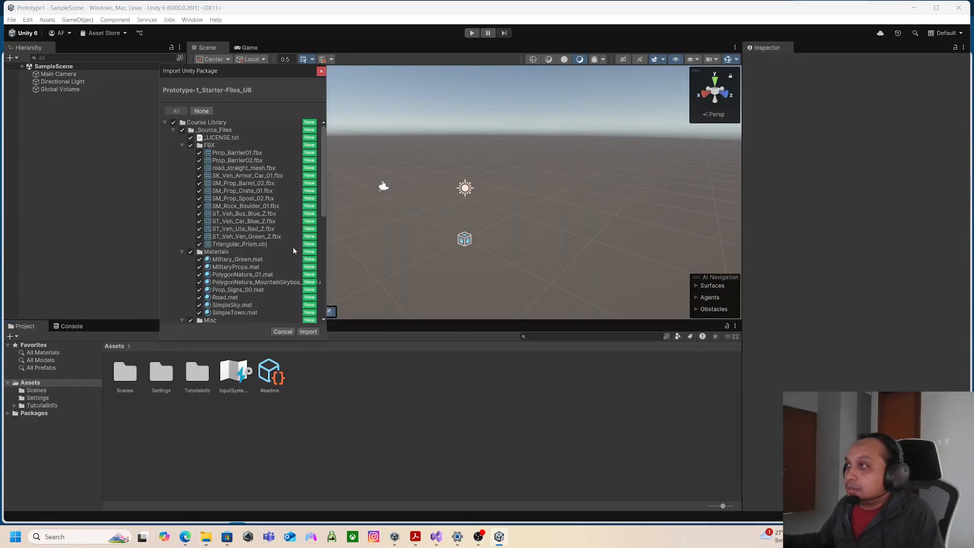
left_click_drag(209, 70, 284, 92)
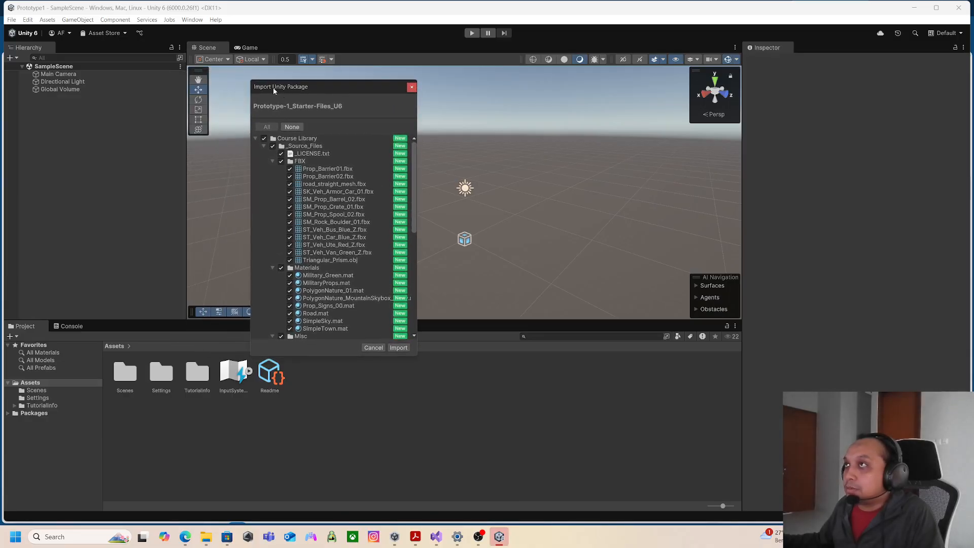
left_click_drag(417, 155, 415, 283)
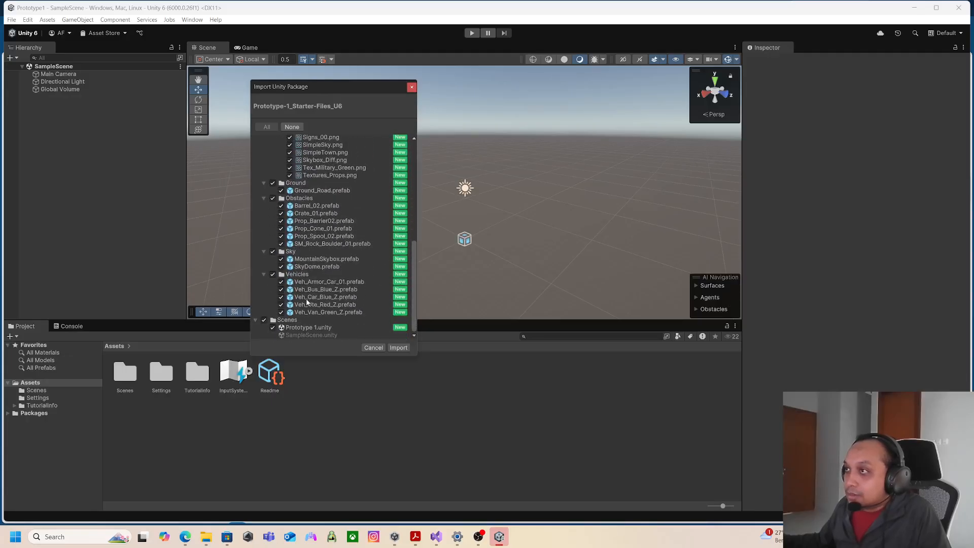
scroll(307, 302, "up", 10)
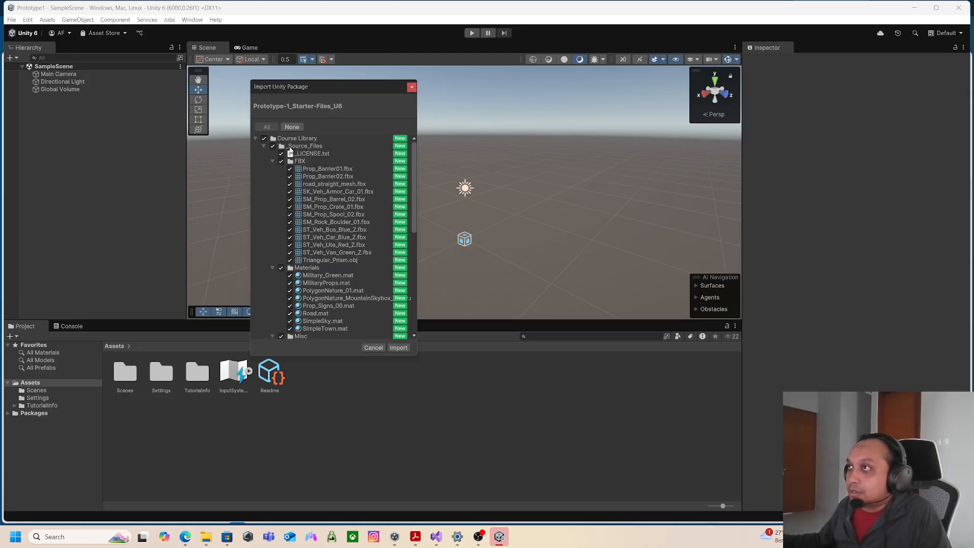
scroll(285, 198, "down", 10)
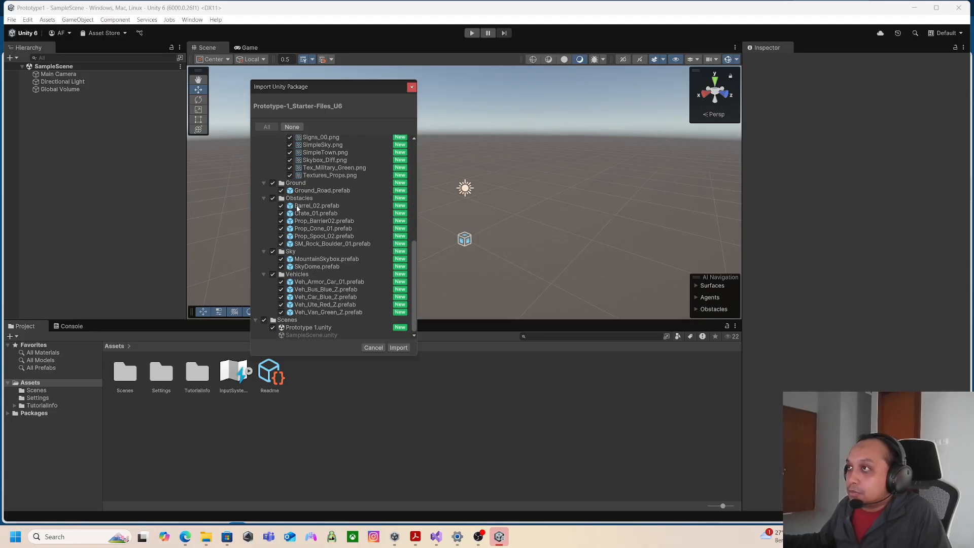
scroll(299, 292, "up", 2)
scroll(302, 295, "down", 2)
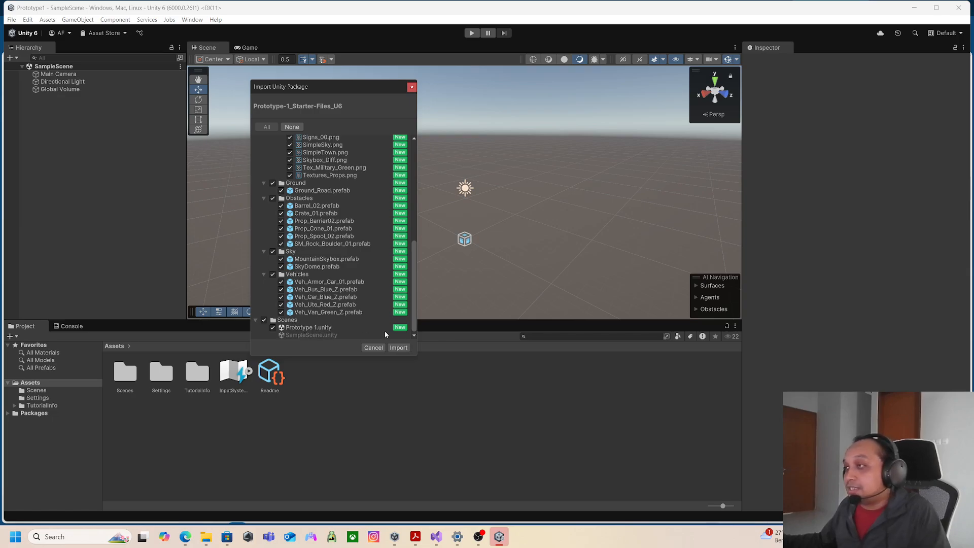
left_click(399, 347)
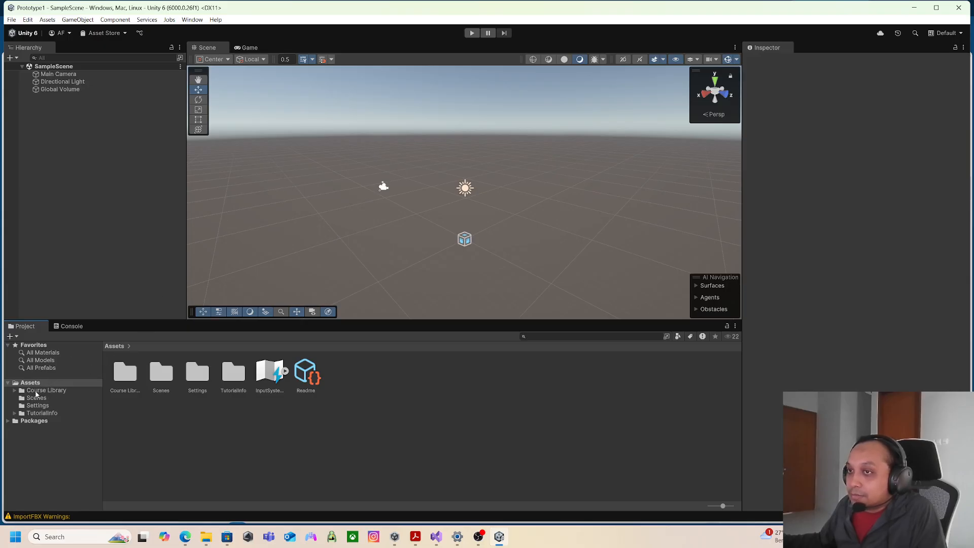
Check the imported Course Library folder, then open the Prototype 1 scene from the Scenes folder
left_click(40, 390)
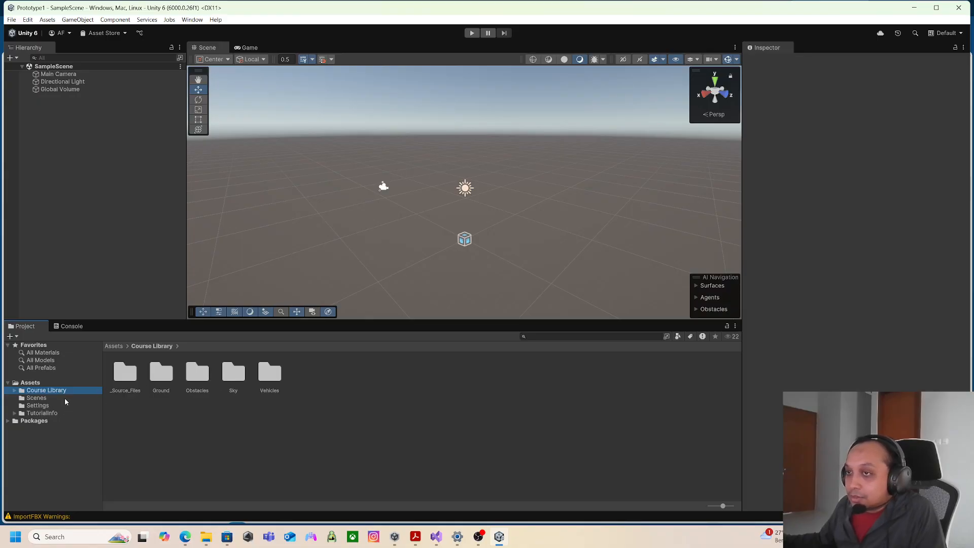
left_click(43, 399)
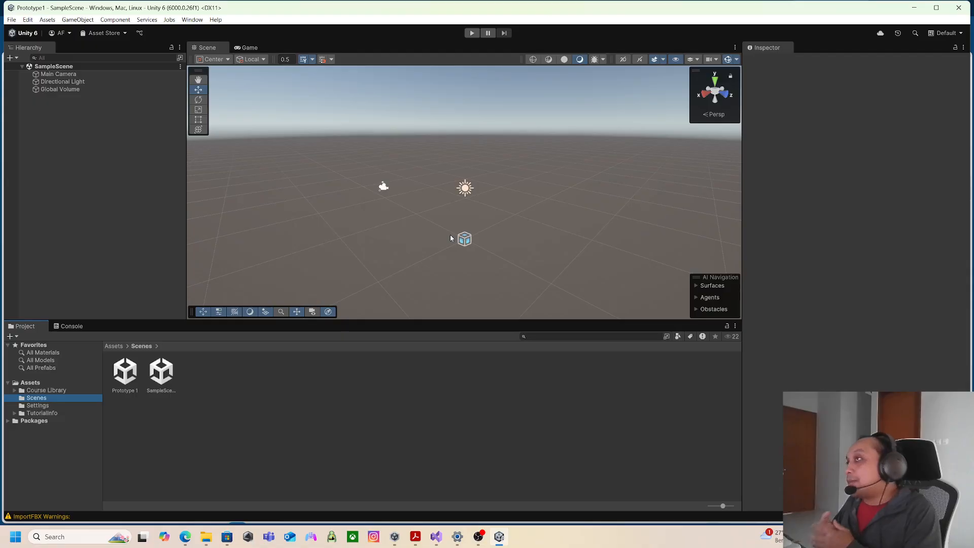
left_click(136, 378)
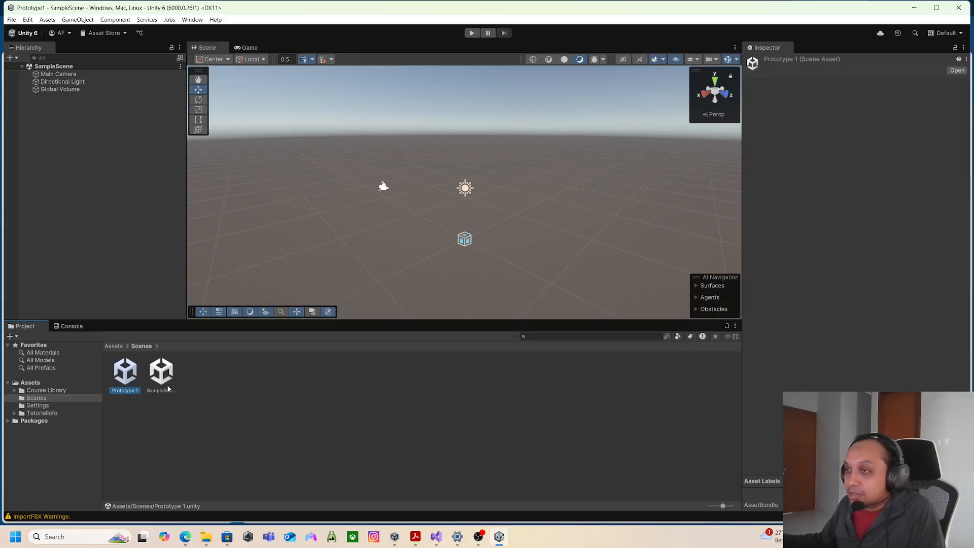
double_click(129, 380)
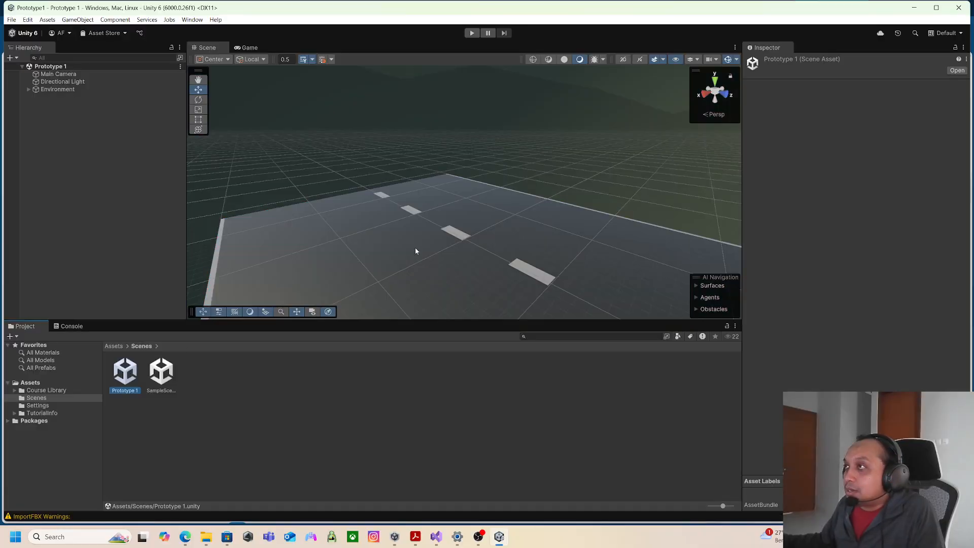
Look around the Prototype 1 scene and examine the MountainSkybox and SkyDome objects of the Environment group
scroll(420, 222, "down", 5)
scroll(420, 222, "down", 5)
scroll(420, 222, "up", 5)
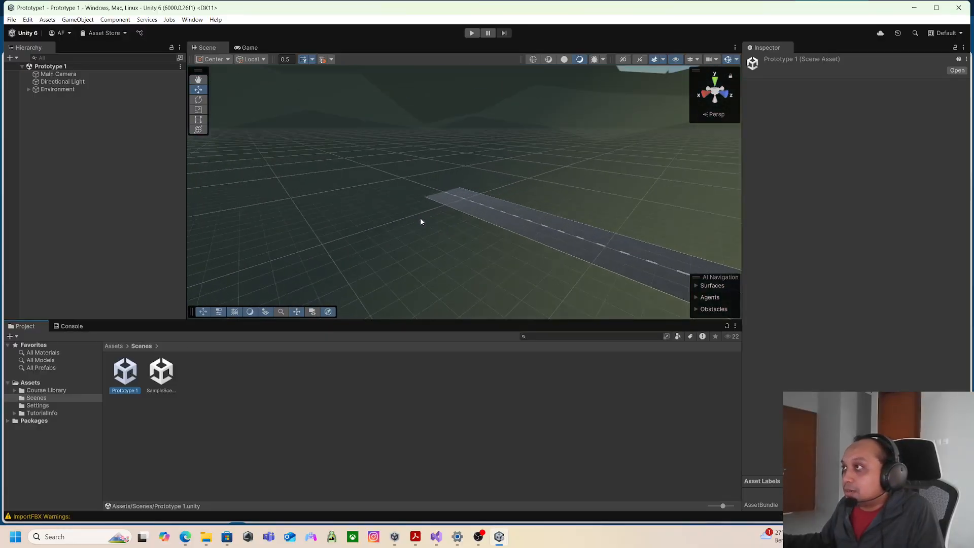
right_click_drag(412, 219, 553, 176)
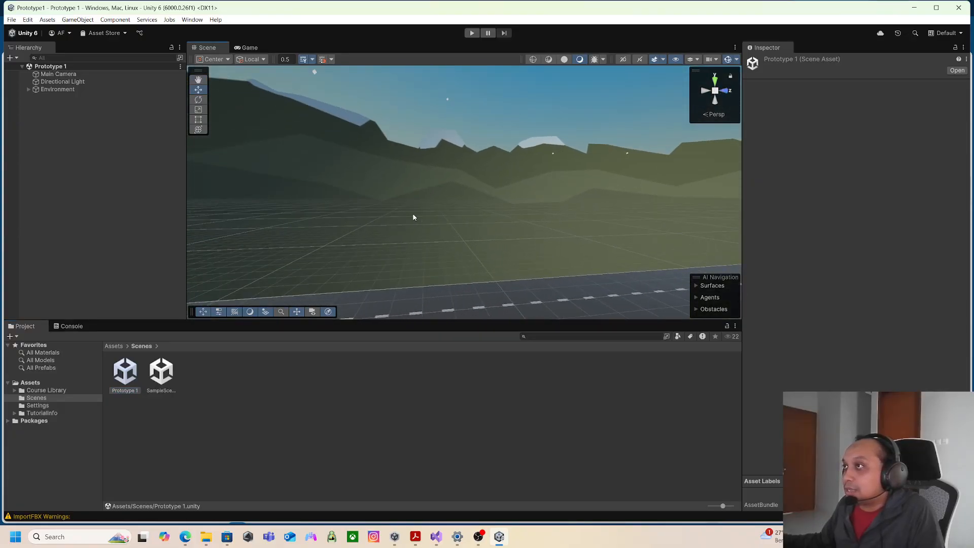
left_click(388, 187)
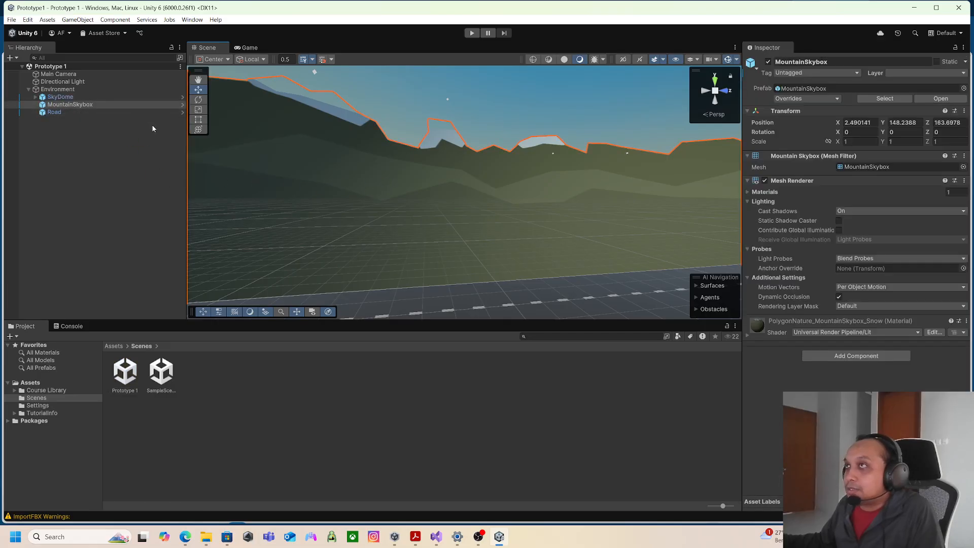
right_click_drag(517, 201, 301, 170)
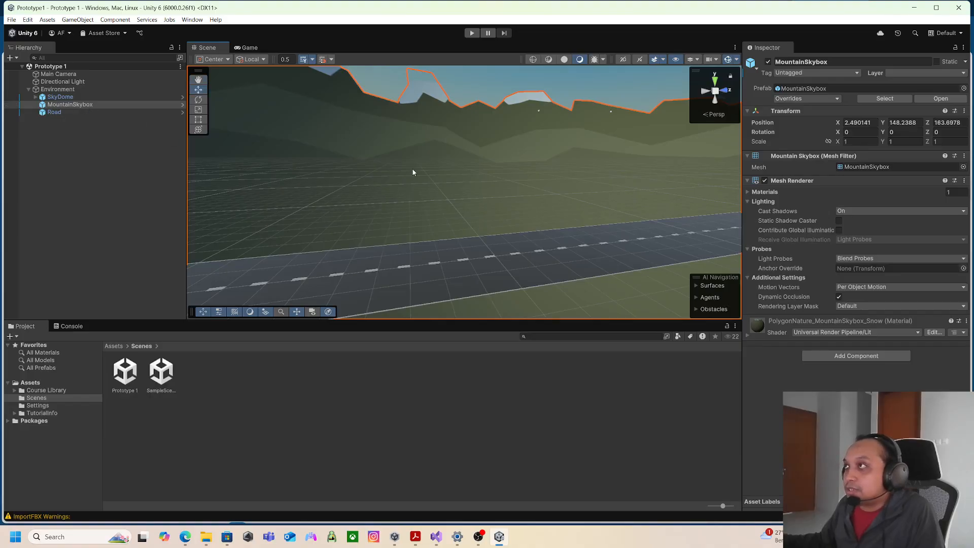
right_click_drag(413, 173, 447, 130)
left_click(122, 98)
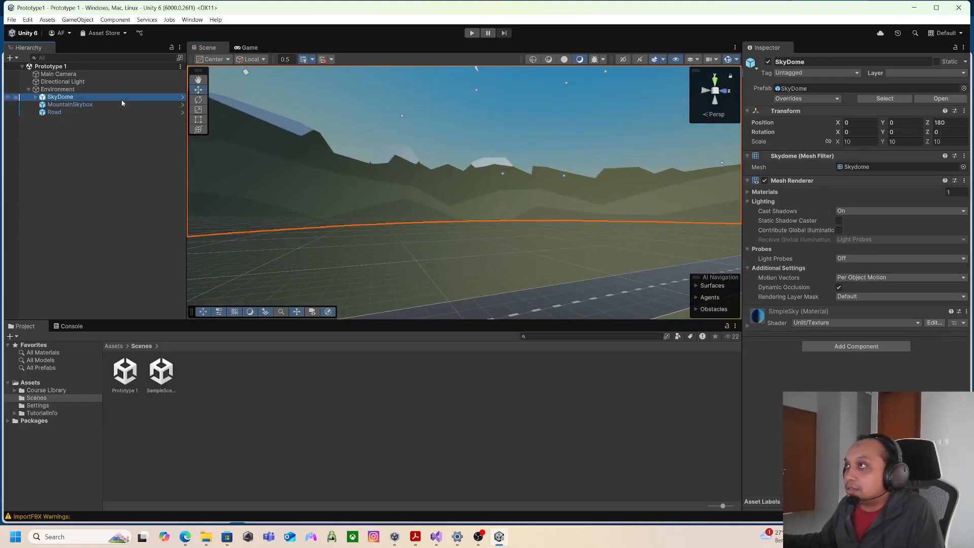
right_click_drag(378, 292, 429, 276)
Examine the Road object in the Environment group and keep it selected in the scene
left_click(57, 113)
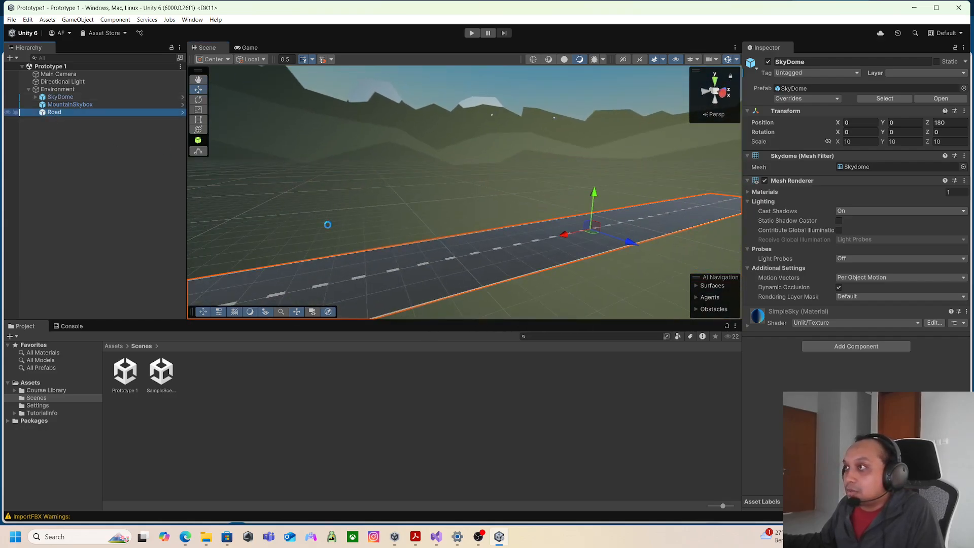
right_click(463, 258)
right_click(491, 221)
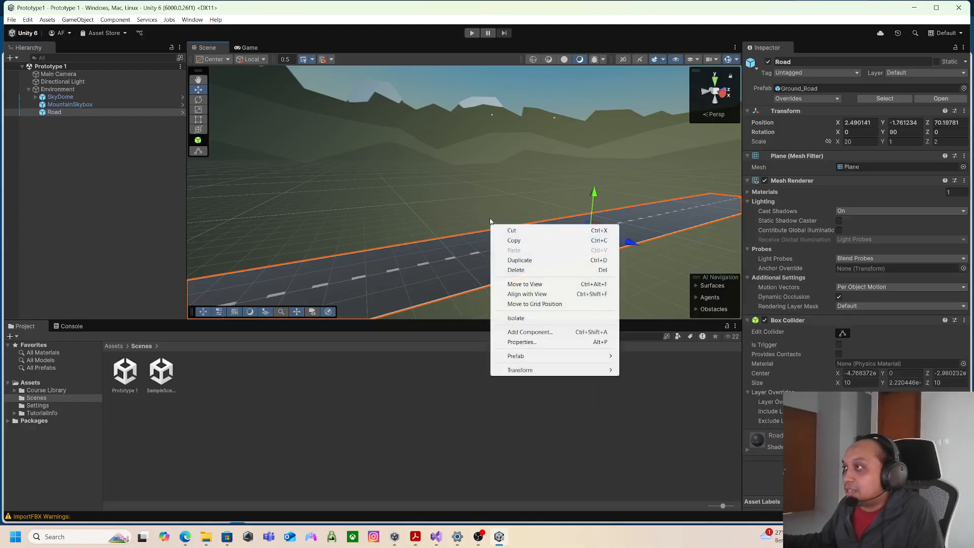
left_click(483, 200)
left_click(422, 210)
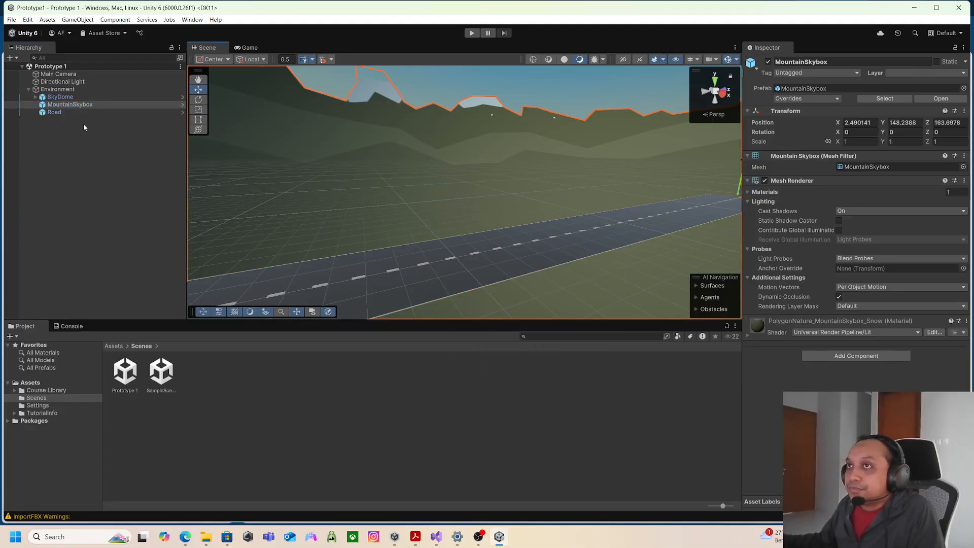
left_click(54, 113)
right_click_drag(429, 209, 487, 257)
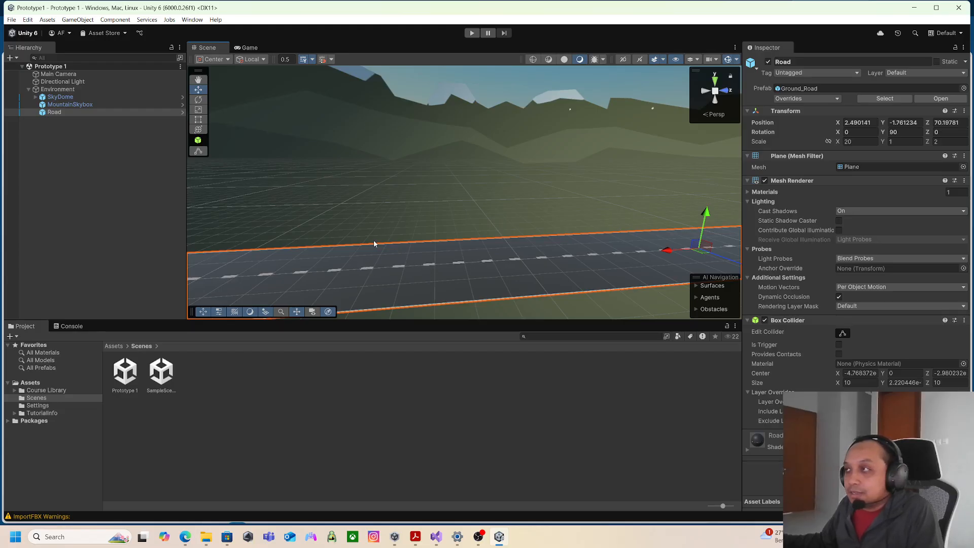
Fly around the selected Road in the Scene view to inspect it from its ends, sides and from above
right_click_drag(373, 243, 138, 227)
key("w")
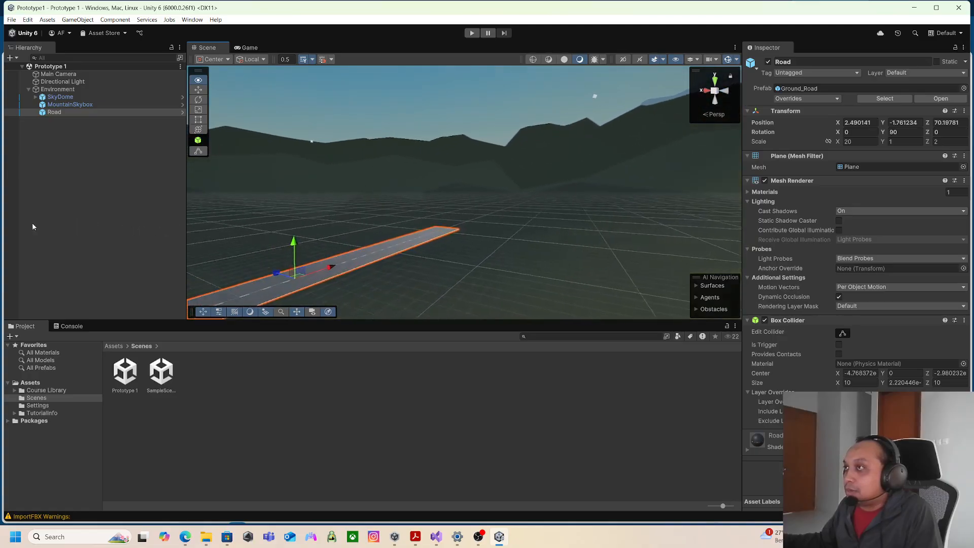
key("a")
right_click_drag(32, 224, 495, 252)
key("w")
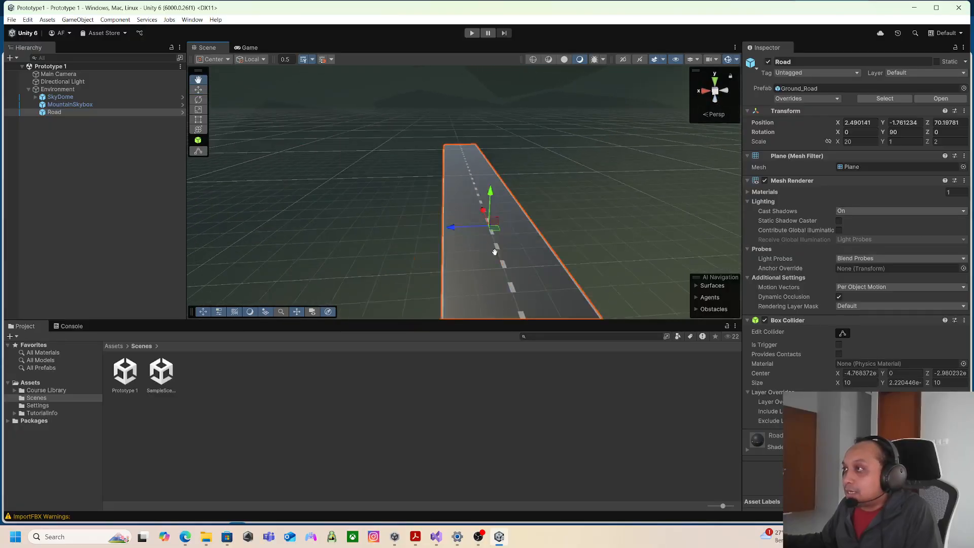
middle_click_drag(495, 252, 460, 240)
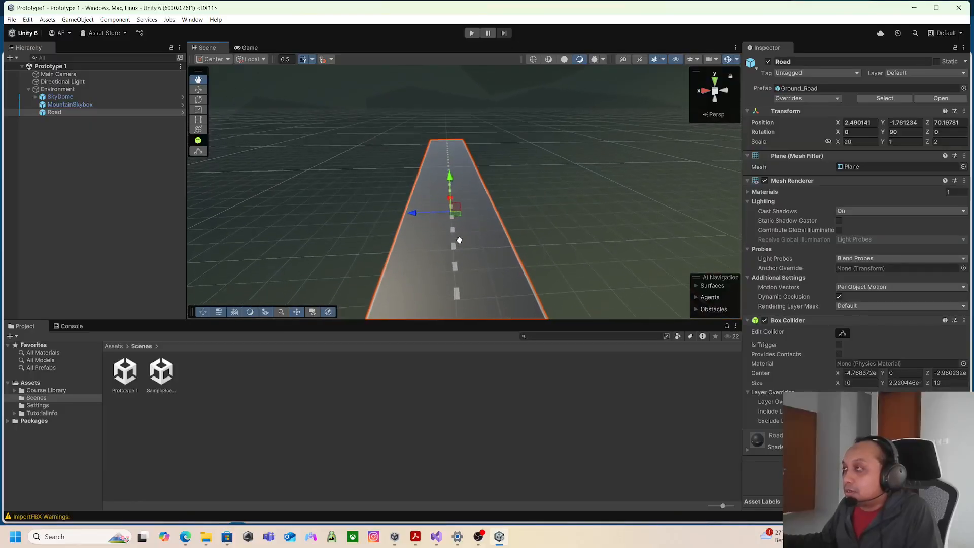
right_click_drag(459, 240, 551, 231)
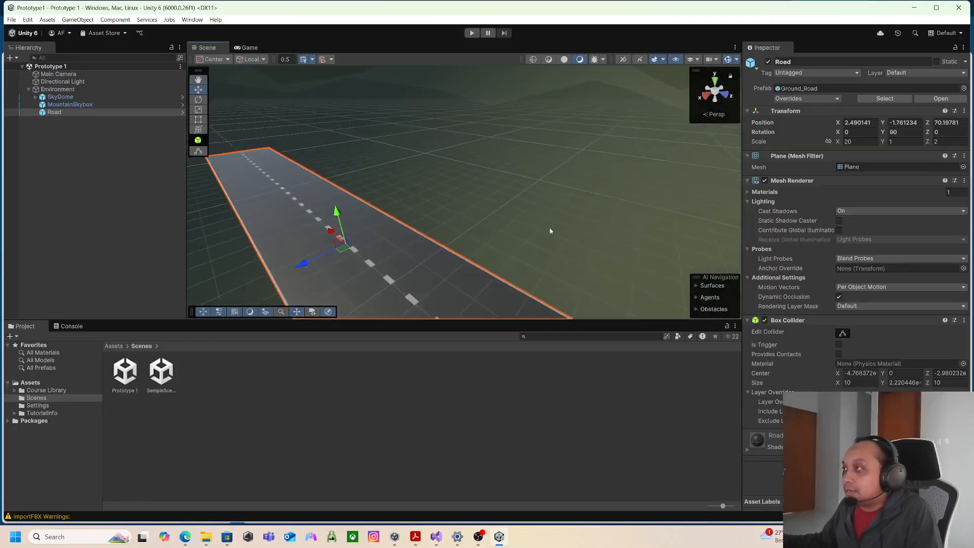
scroll(546, 216, "up", 4)
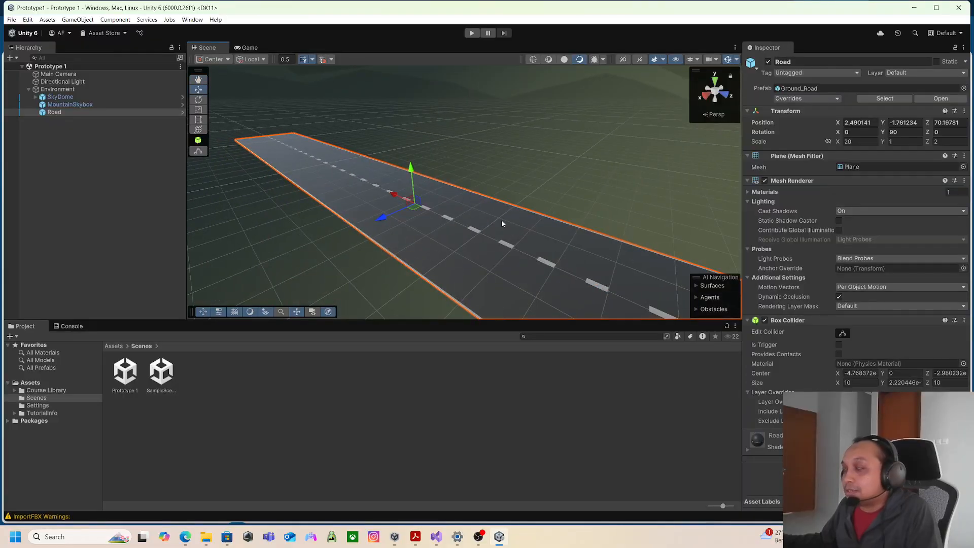
scroll(489, 222, "down", 1)
right_click_drag(471, 228, 492, 226)
middle_click_drag(492, 226, 525, 227)
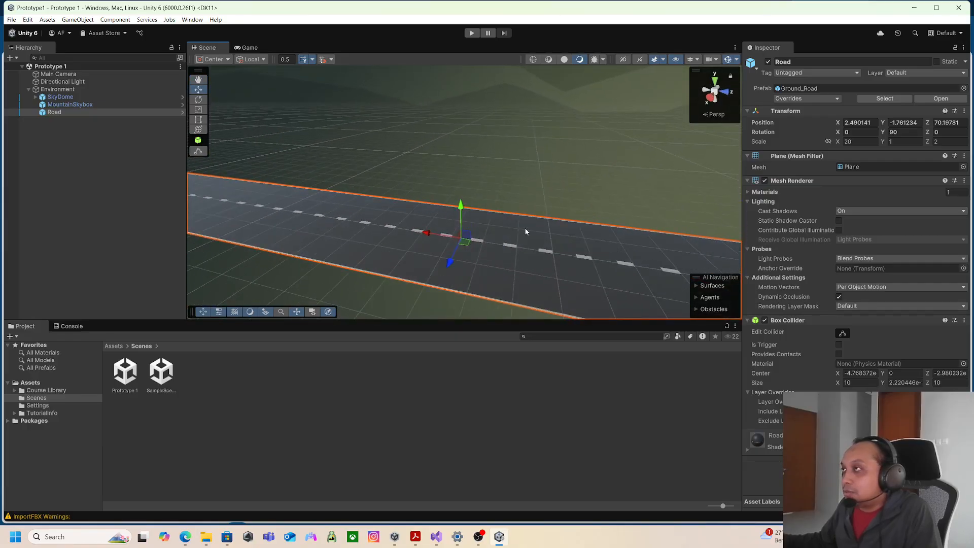
scroll(525, 227, "down", 5)
scroll(526, 232, "up", 5)
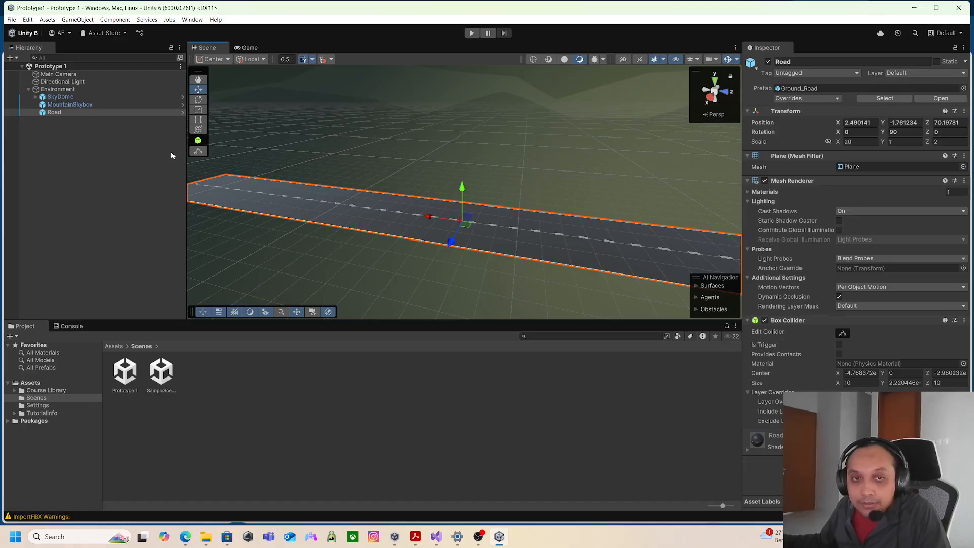
right_click_drag(271, 229, 462, 234)
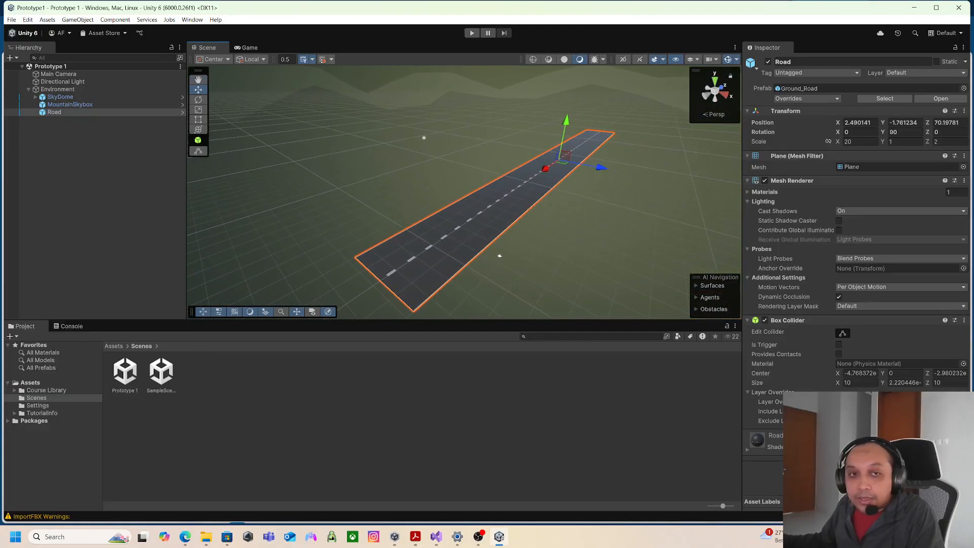
Review the properties of the Directional Light, Main Camera, Environment and its SkyDome, MountainSkybox and Road children
left_click(71, 82)
left_click(74, 75)
left_click(62, 90)
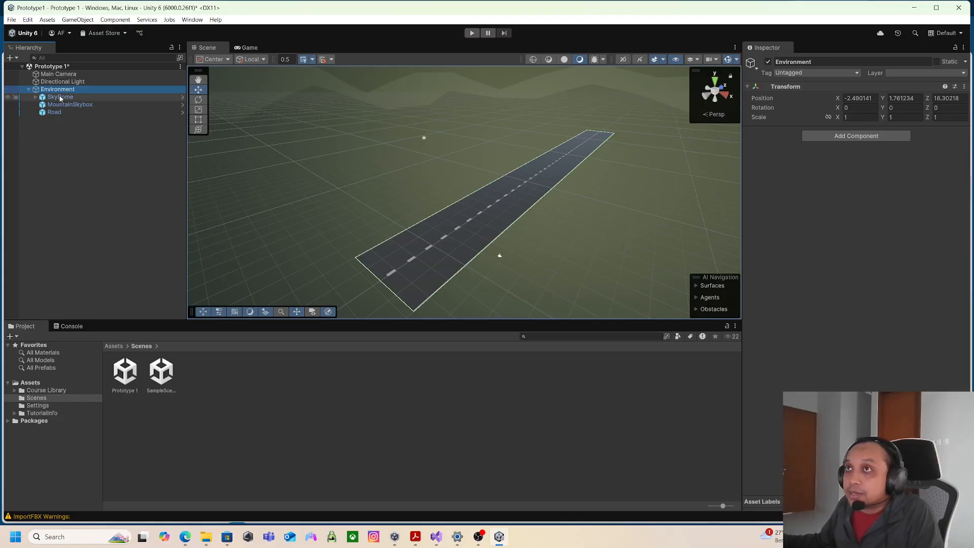
left_click(59, 97)
left_click(58, 104)
left_click(54, 112)
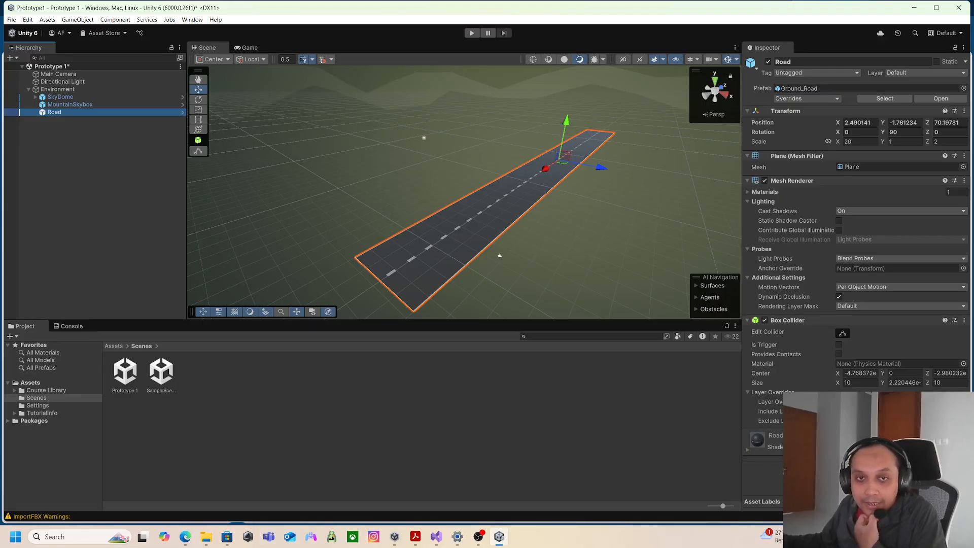
Expand the Course Library folder and browse the prefabs in its Ground and Obstacles subfolders
scroll(206, 304, "down", 1)
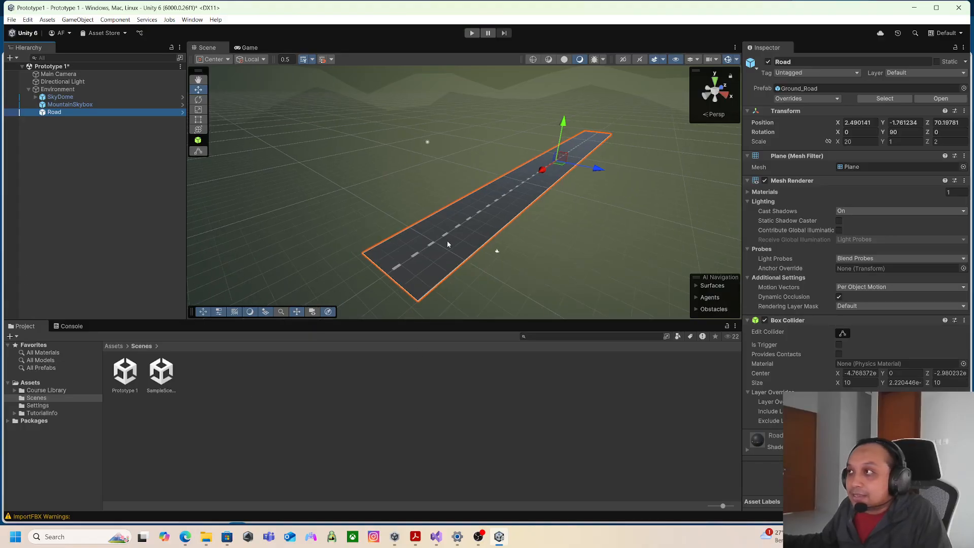
middle_click_drag(447, 244, 406, 187)
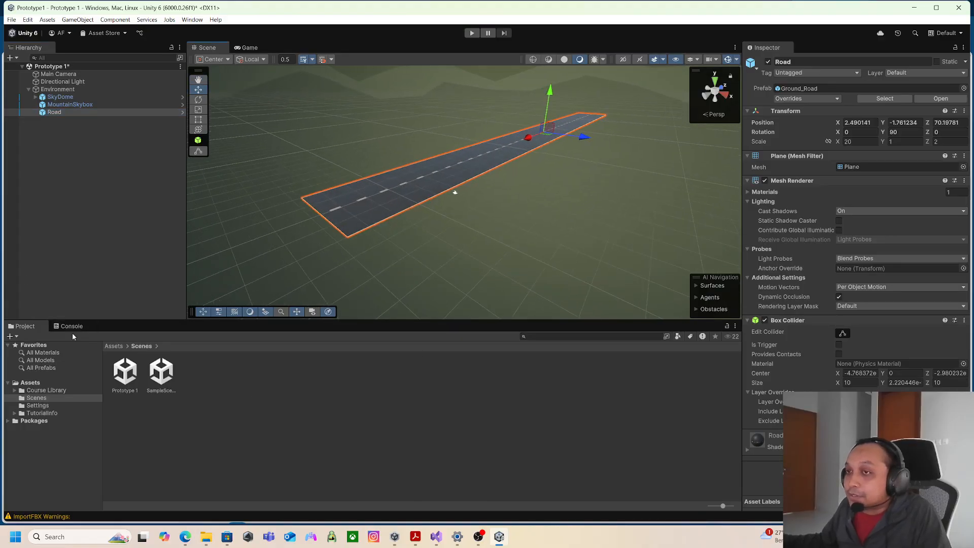
left_click(52, 391)
left_click(14, 390)
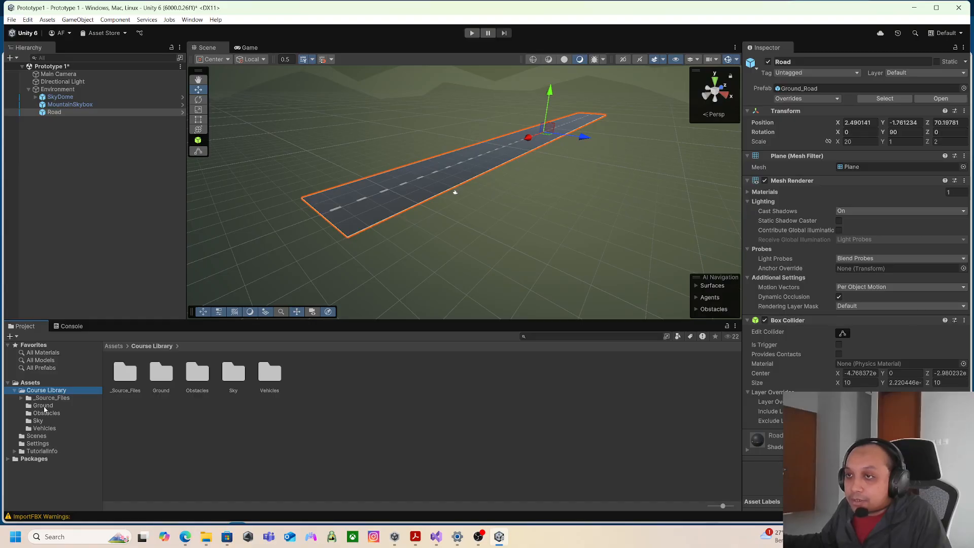
left_click(44, 406)
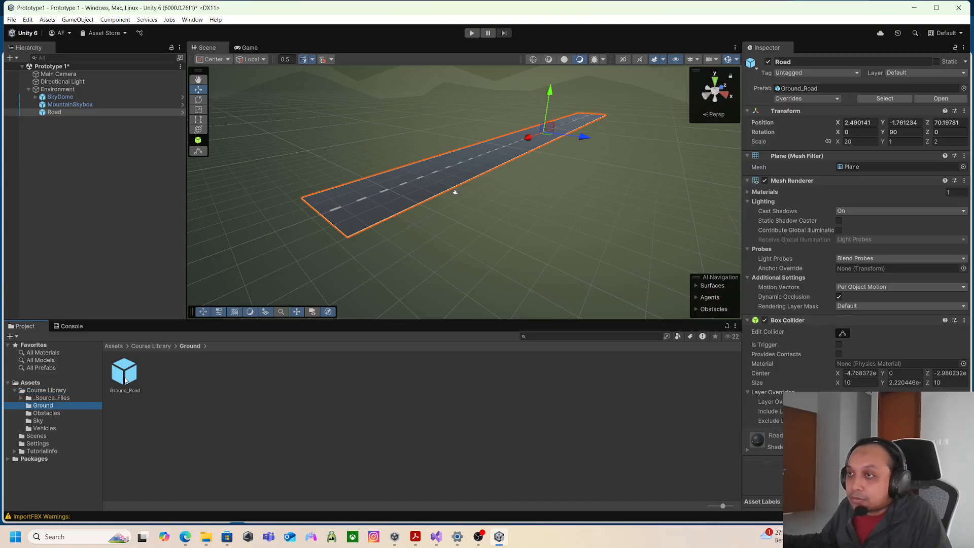
left_click(61, 414)
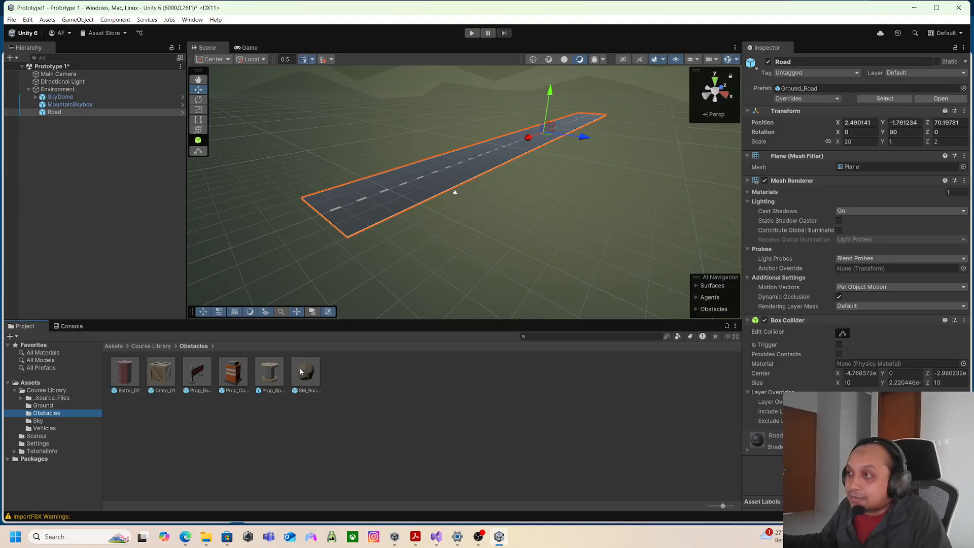
Browse the prefabs in the Sky and Vehicles subfolders of the Course Library
left_click(38, 421)
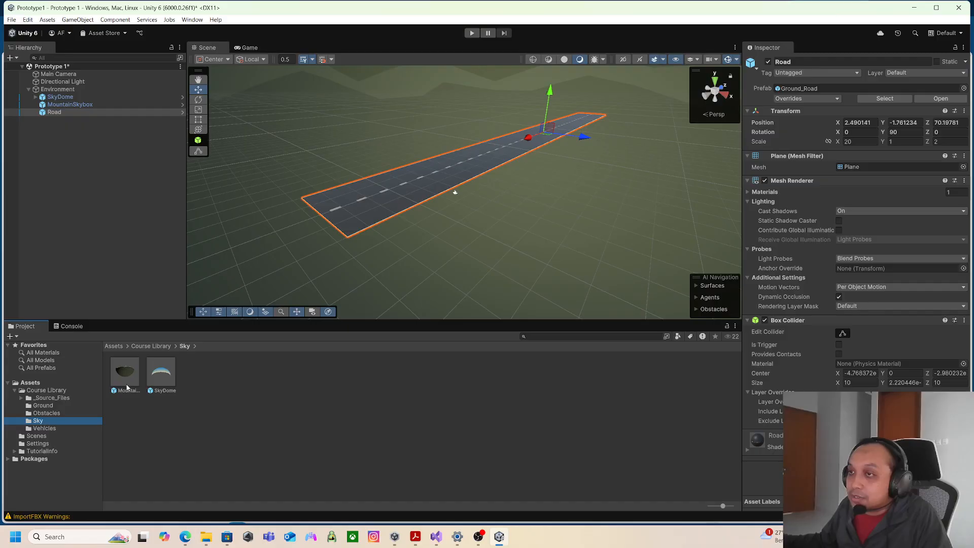
left_click(44, 428)
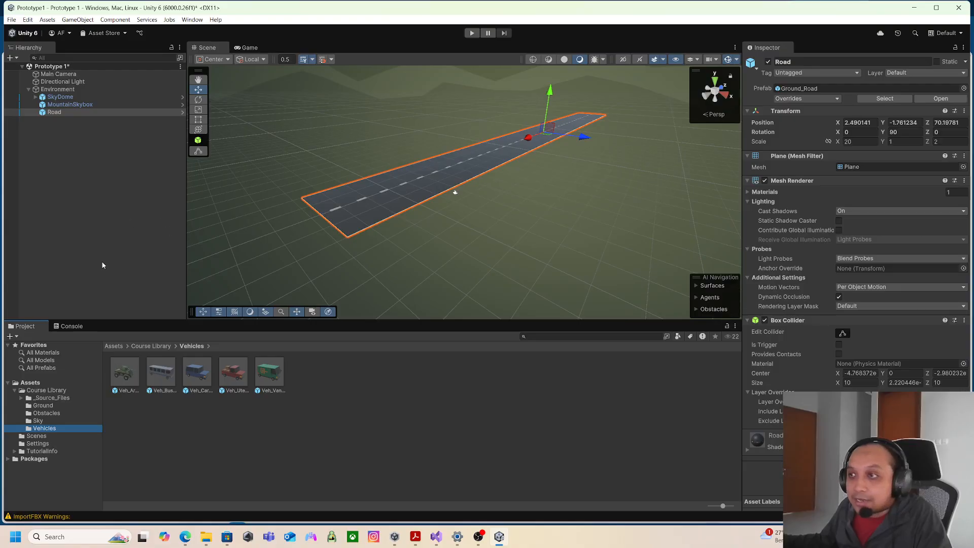
left_click(205, 404)
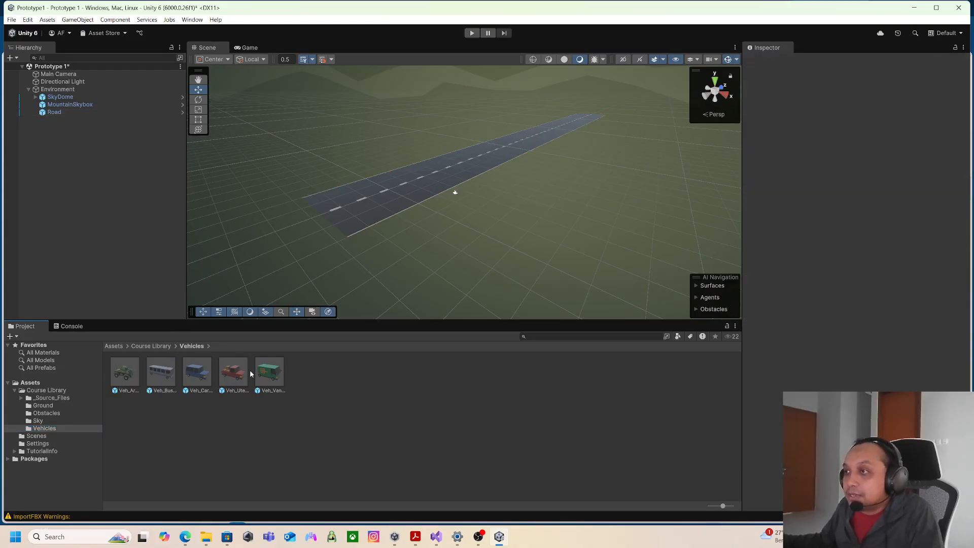
Add the Veh_Armor_Car_01 prefab from the Vehicles folder to the root of the Prototype 1 scene and frame it in the Scene view
left_click(267, 373)
left_click(124, 374)
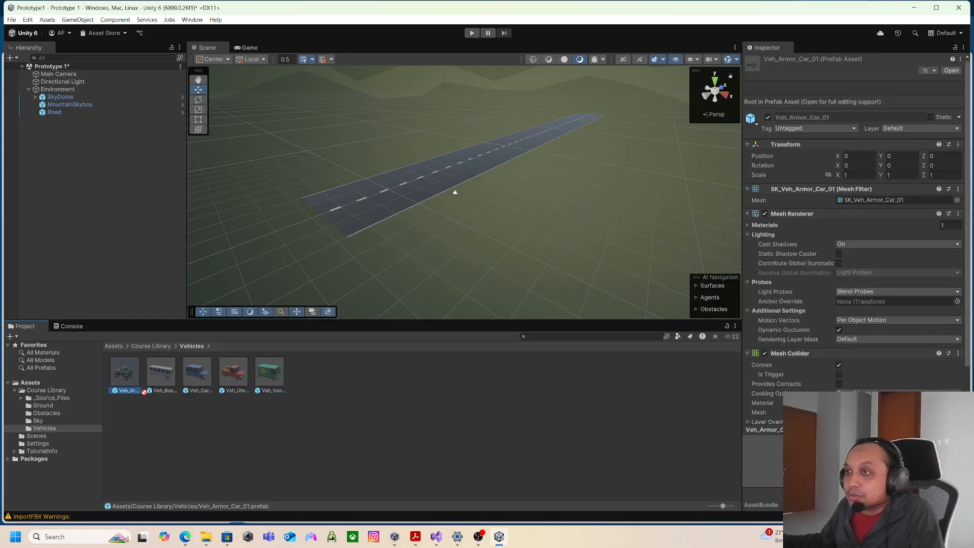
left_click_drag(145, 318, 128, 214)
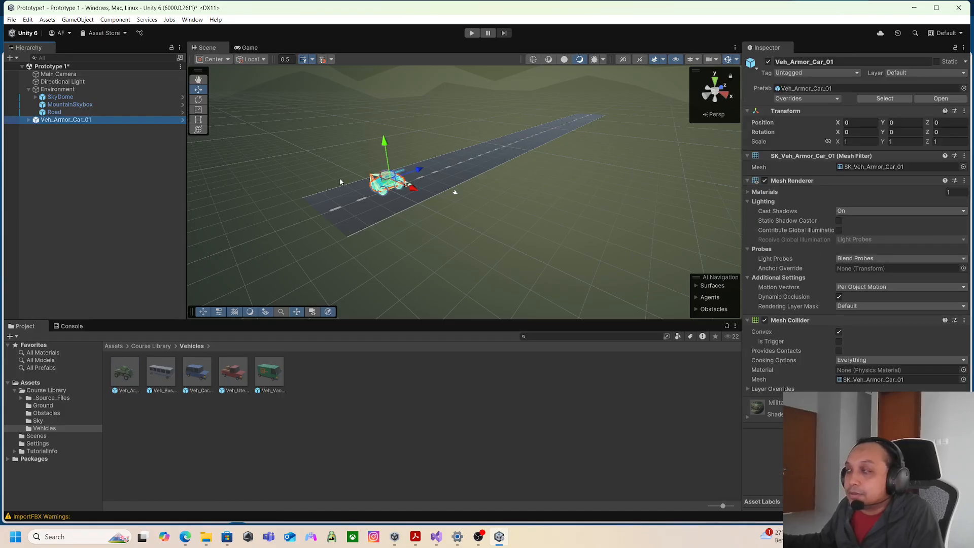
scroll(350, 180, "up", 3)
scroll(369, 174, "up", 6)
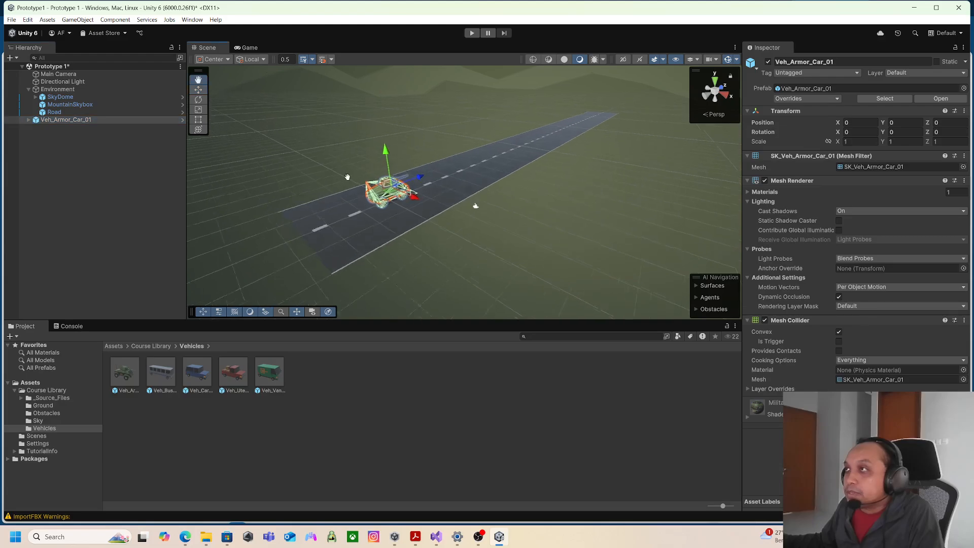
key("f")
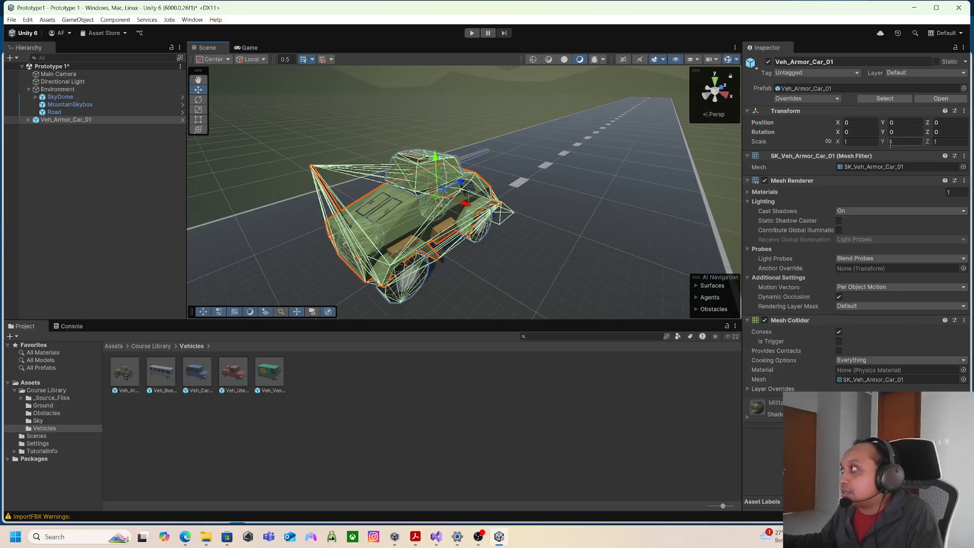
Examine the armored car and its placement on the road from the side and from farther away
right_click_drag(585, 173, 531, 184)
middle_click_drag(531, 185, 505, 186)
scroll(506, 185, "up", 5)
scroll(513, 182, "down", 4)
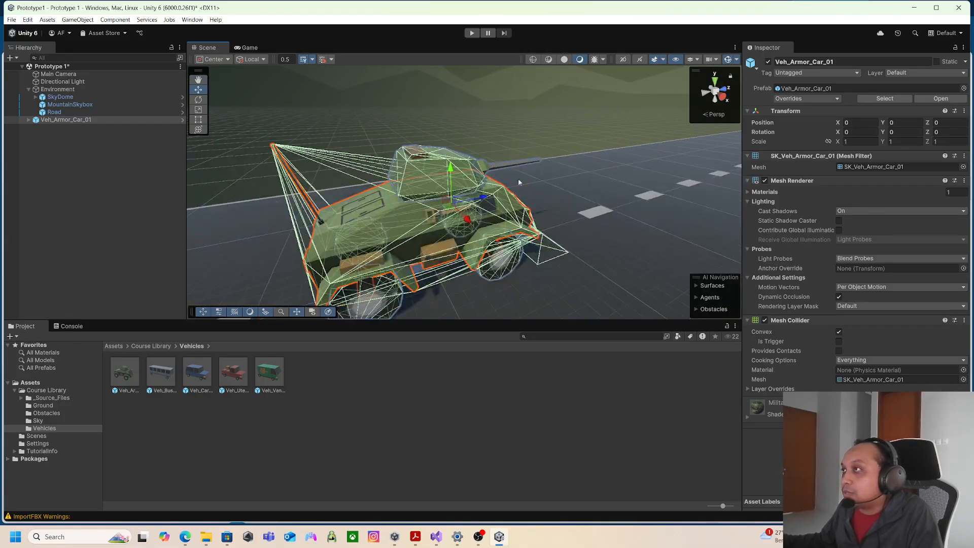
right_click_drag(579, 195, 554, 206)
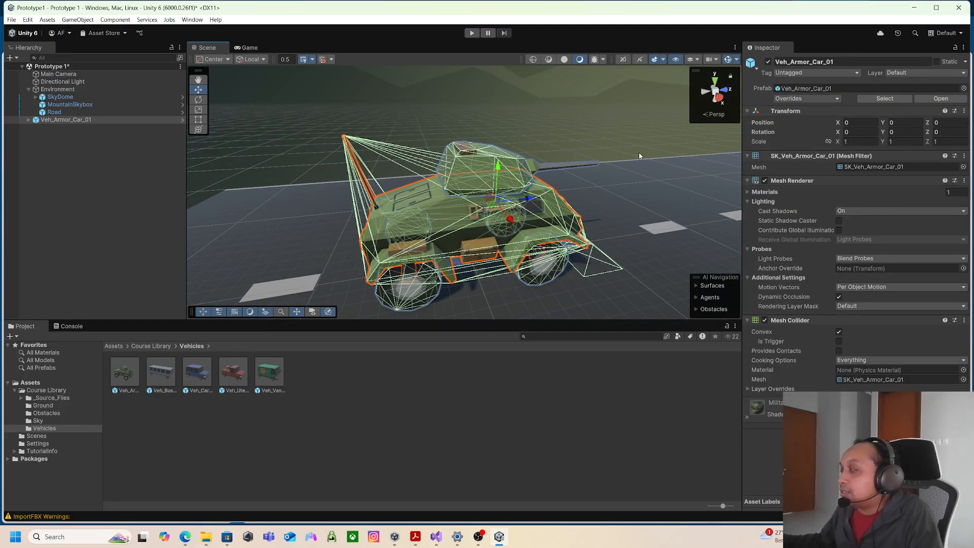
scroll(638, 152, "down", 5)
middle_click_drag(638, 153, 624, 150)
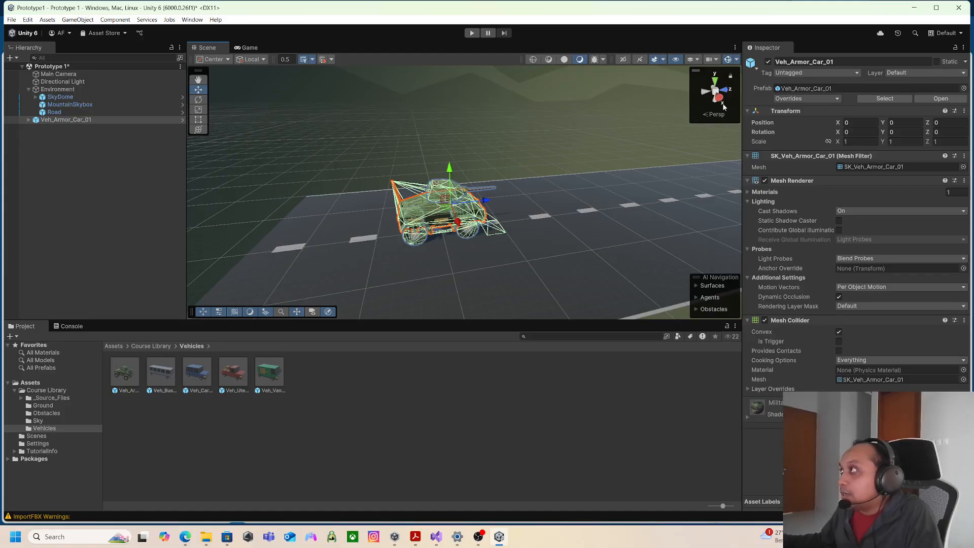
right_click_drag(647, 144, 607, 160)
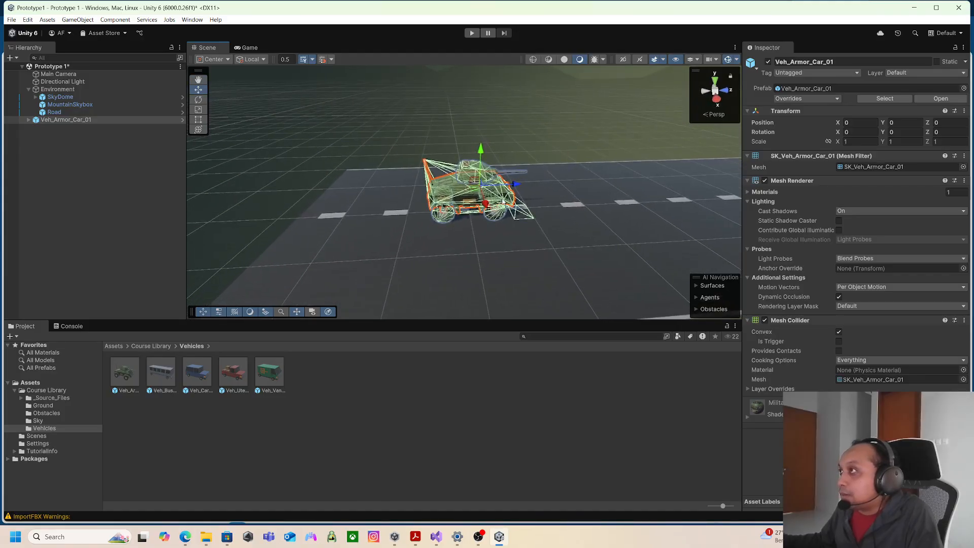
right_click_drag(502, 201, 550, 203)
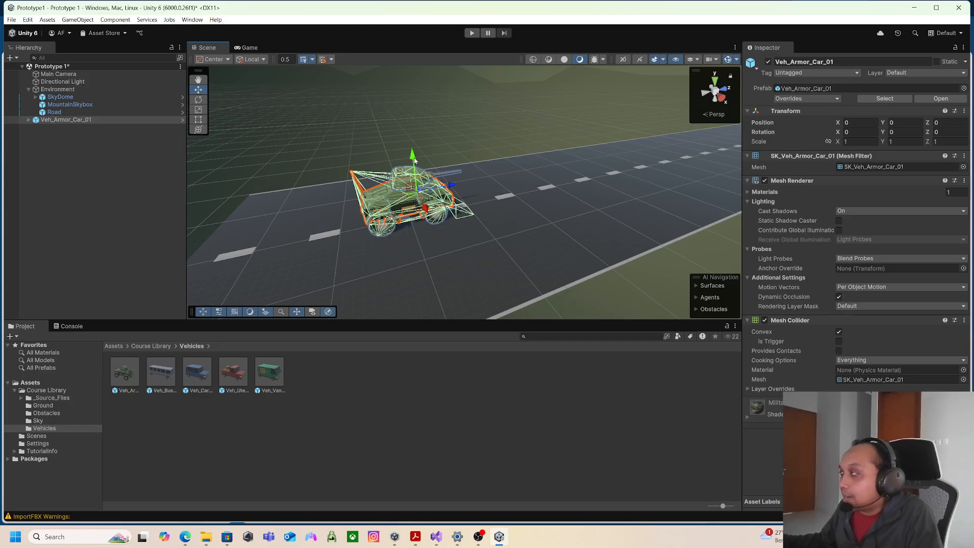
right_click_drag(422, 175, 449, 186)
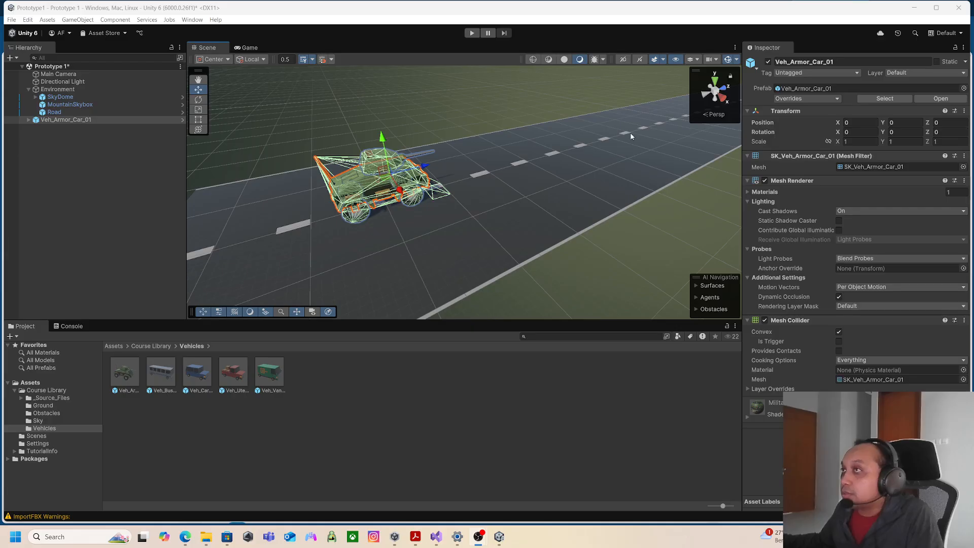
Frame the armored car in the Scene view again and inspect it up close
scroll(355, 165, "up", 10)
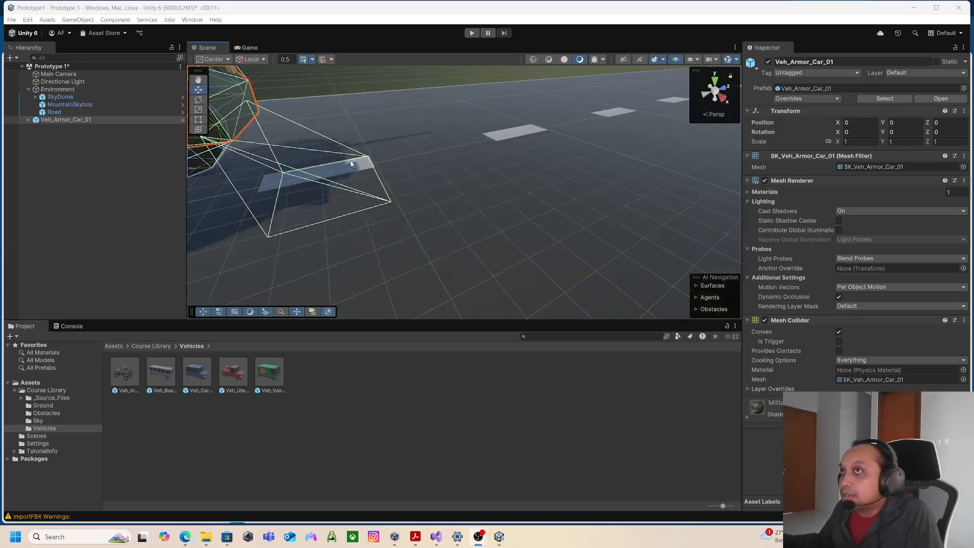
key("f")
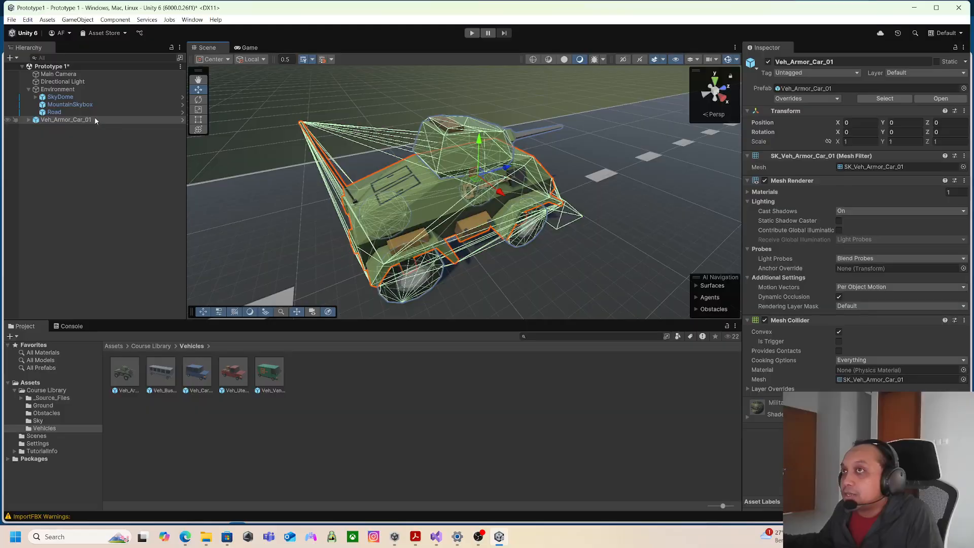
right_click_drag(457, 221, 426, 196)
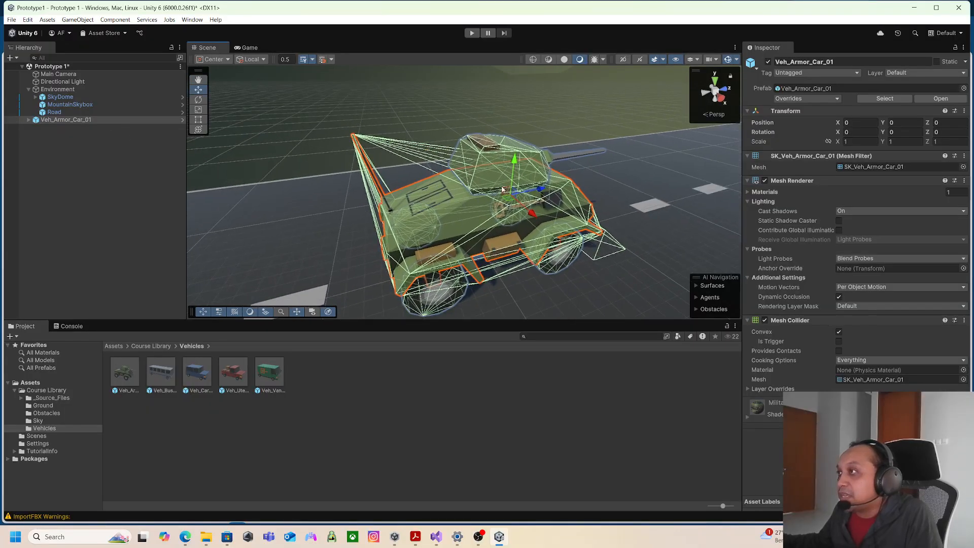
scroll(502, 183, "up", 5)
scroll(502, 183, "down", 8)
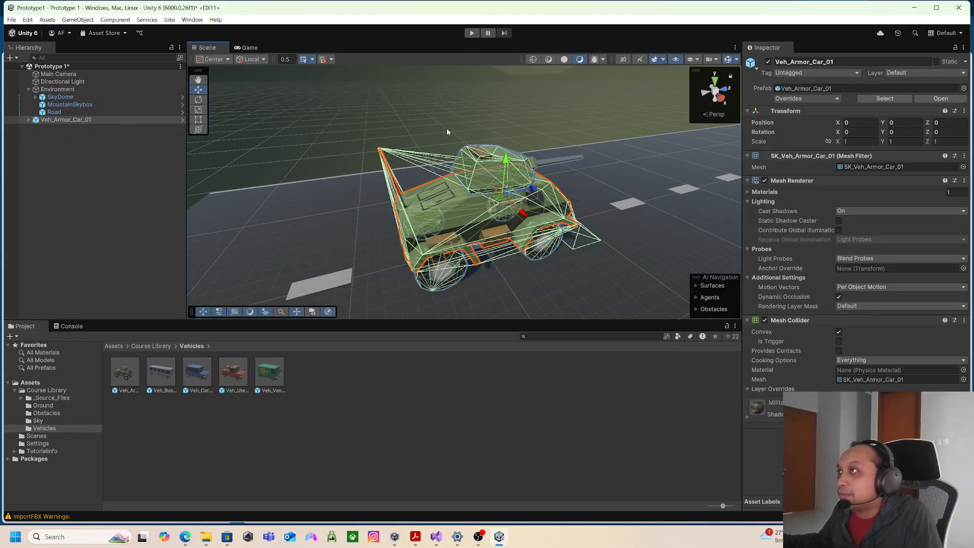
Select the Road to view the armored car without its collider wireframe, and reselect Veh_Armor_Car_01
left_click(307, 209)
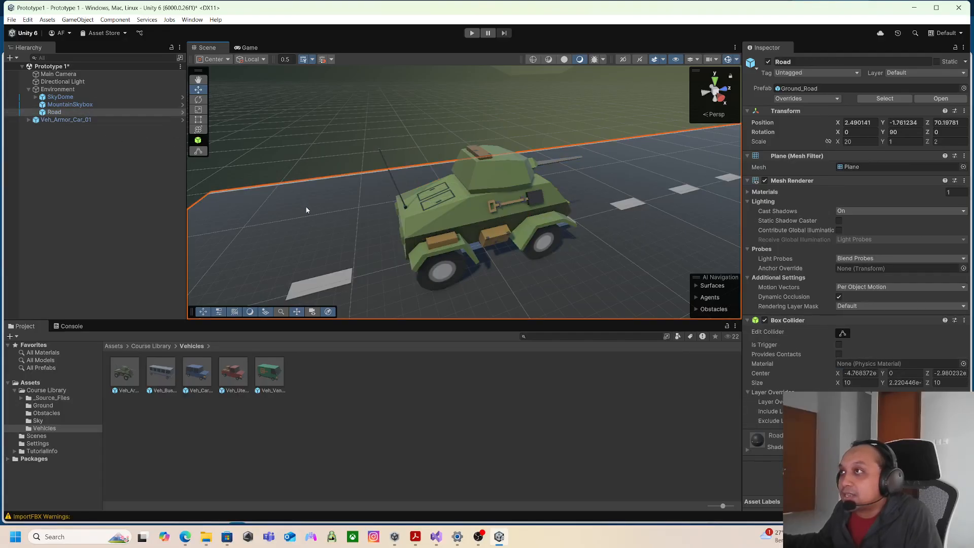
scroll(333, 227, "down", 4)
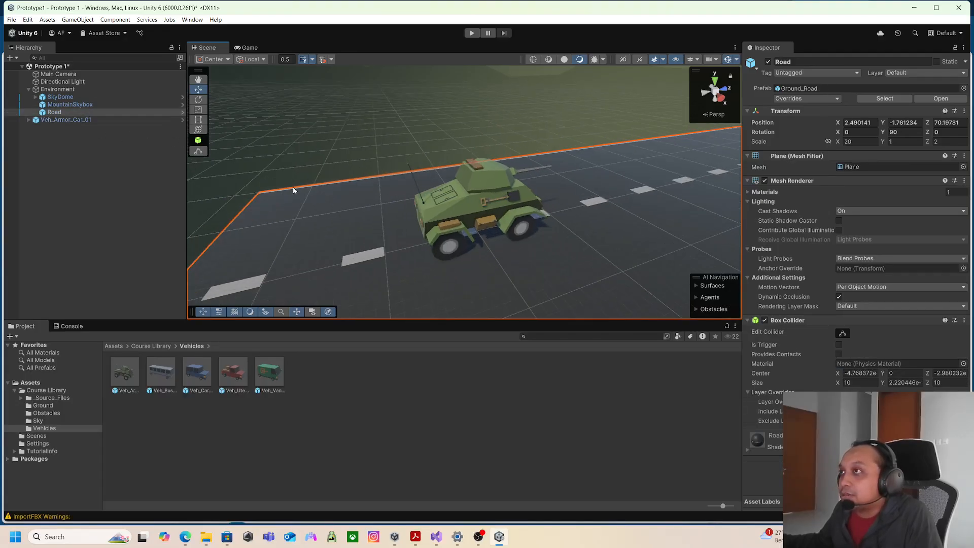
left_click(93, 118)
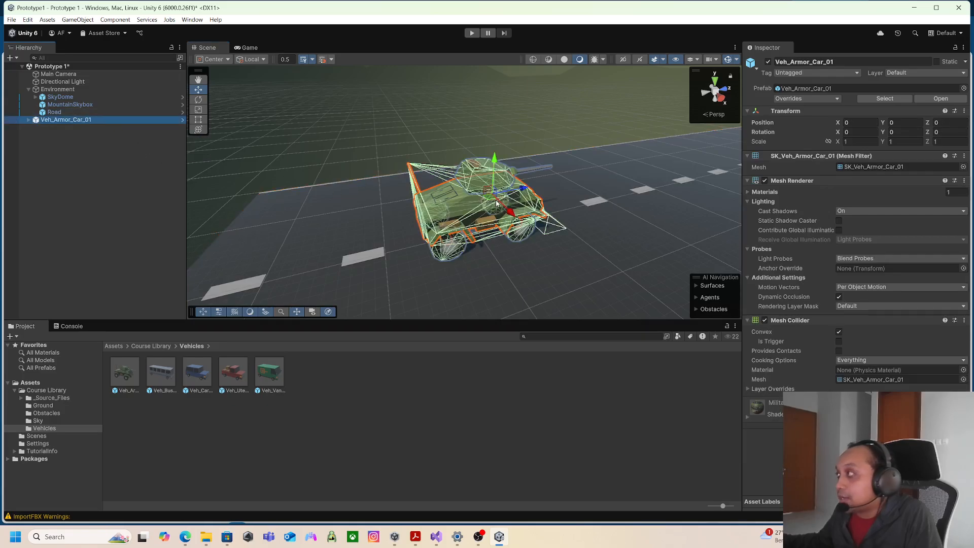
Examine the Mesh Collider wireframe around the armored car's body, wheels and turret up close
scroll(554, 270, "up", 3)
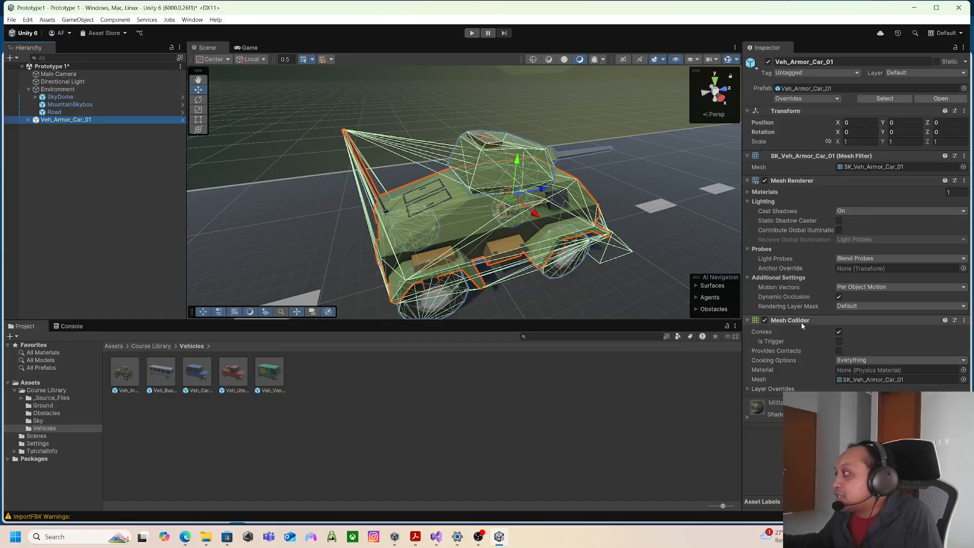
middle_click_drag(620, 272, 584, 268)
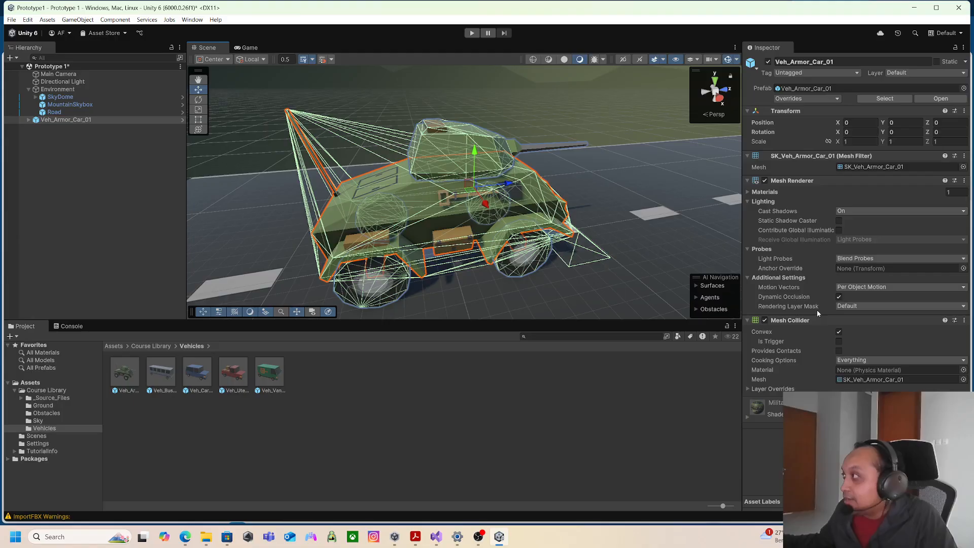
right_click_drag(576, 284, 537, 276)
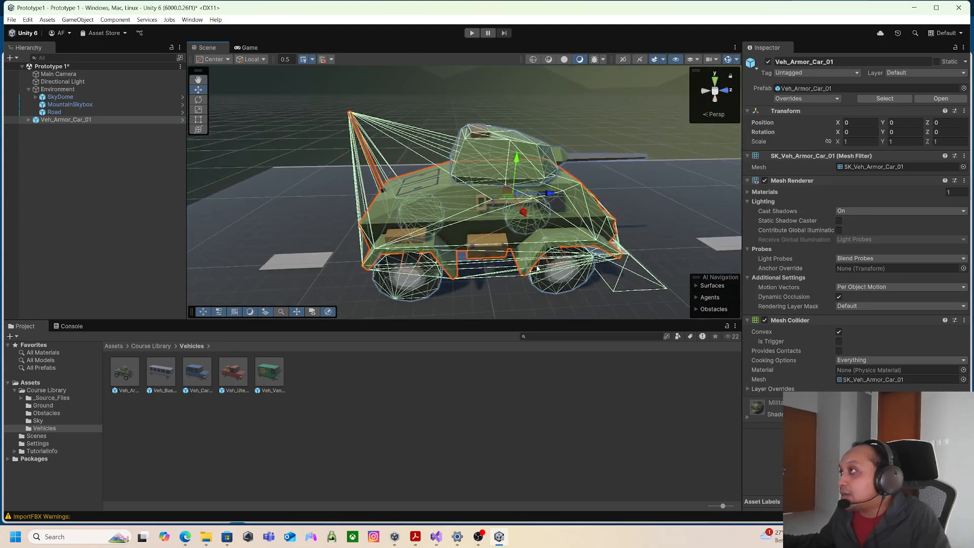
middle_click_drag(536, 267, 519, 274)
scroll(518, 274, "up", 5)
scroll(553, 150, "down", 3)
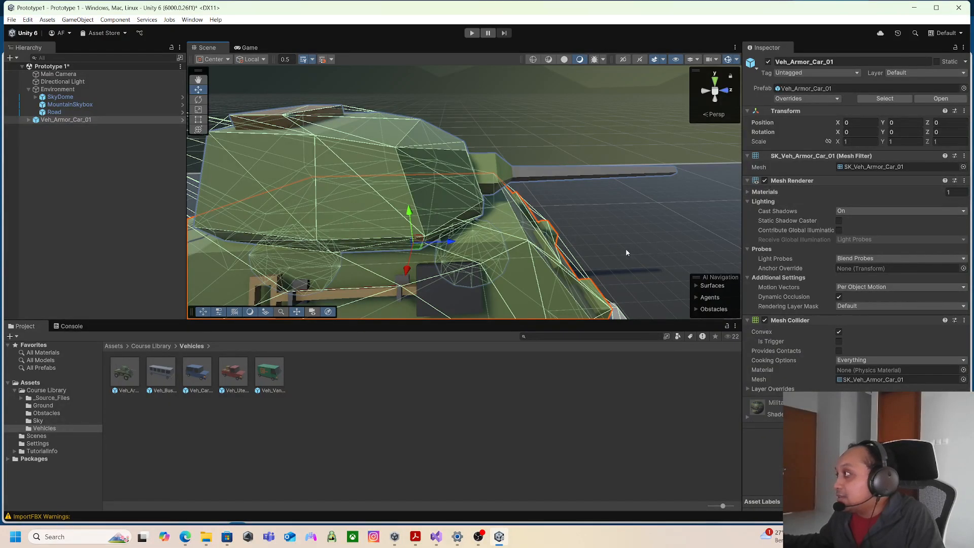
scroll(524, 258, "down", 3)
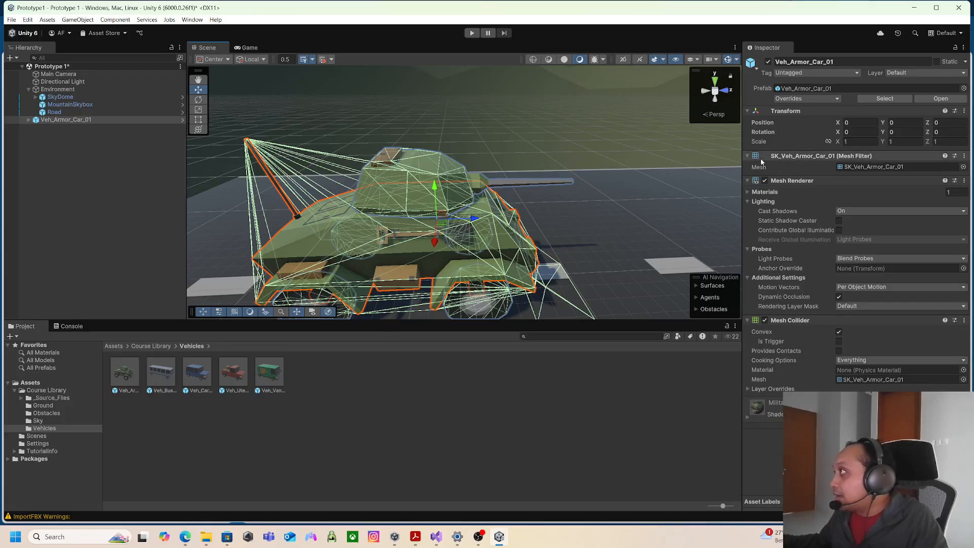
Locate the armored car's source mesh in the FBX folder and review its body, barrel, turret and wheel meshes
left_click(881, 167)
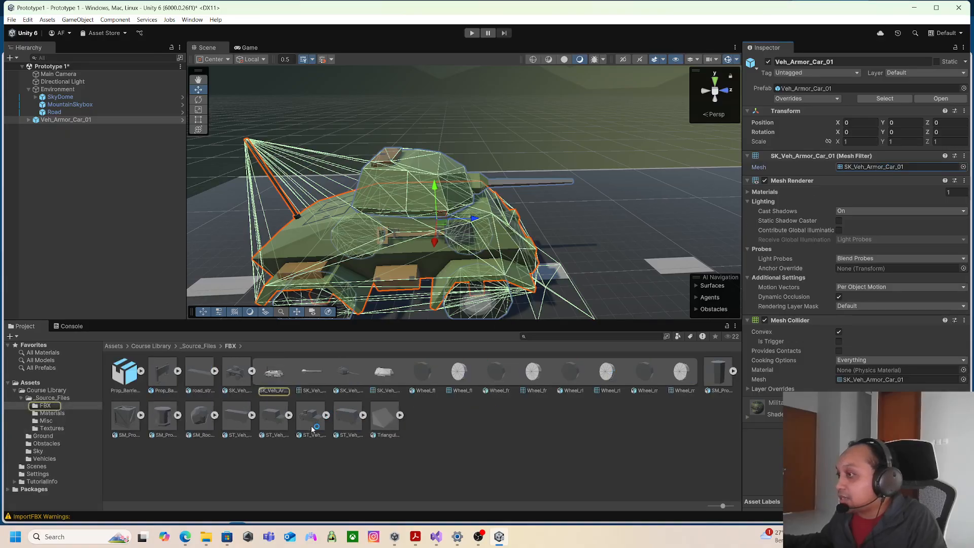
left_click(275, 375)
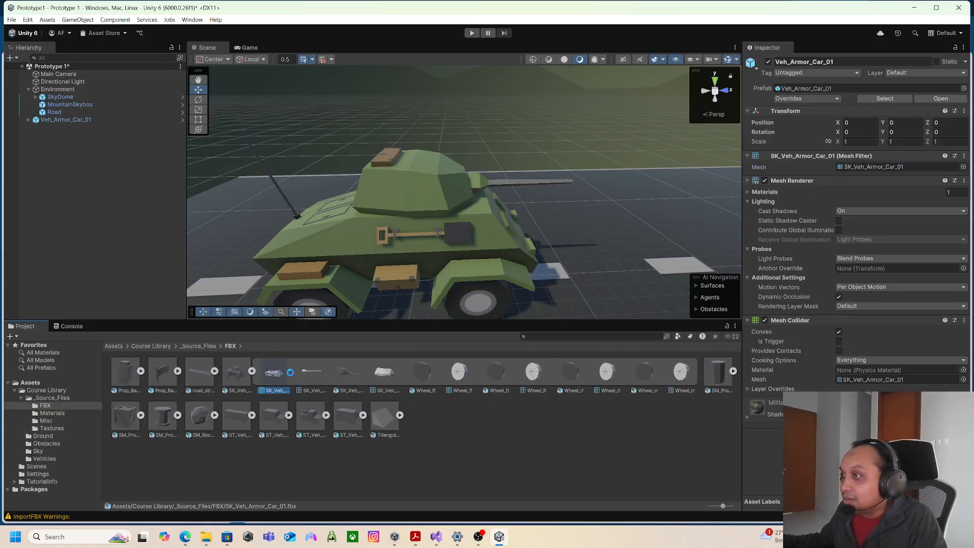
left_click(312, 373)
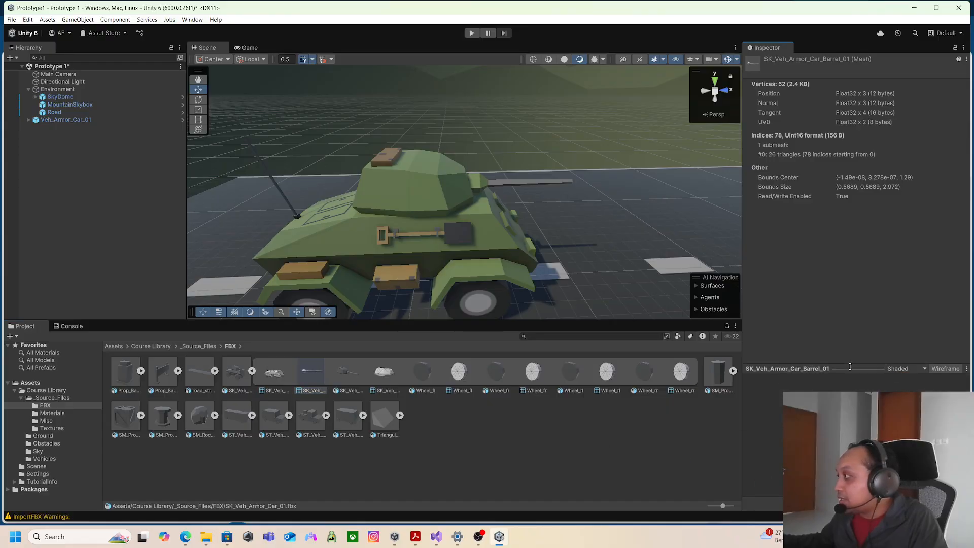
left_click(343, 378)
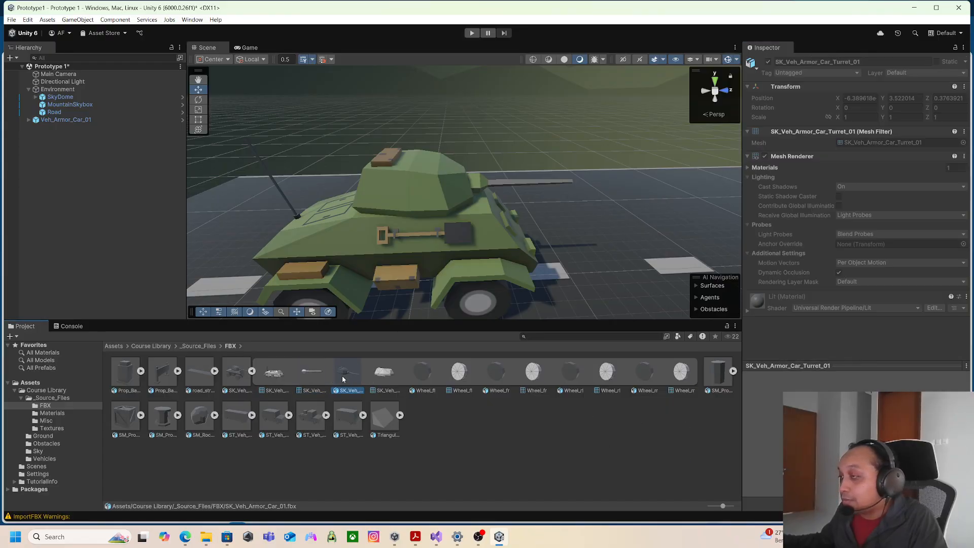
left_click(386, 375)
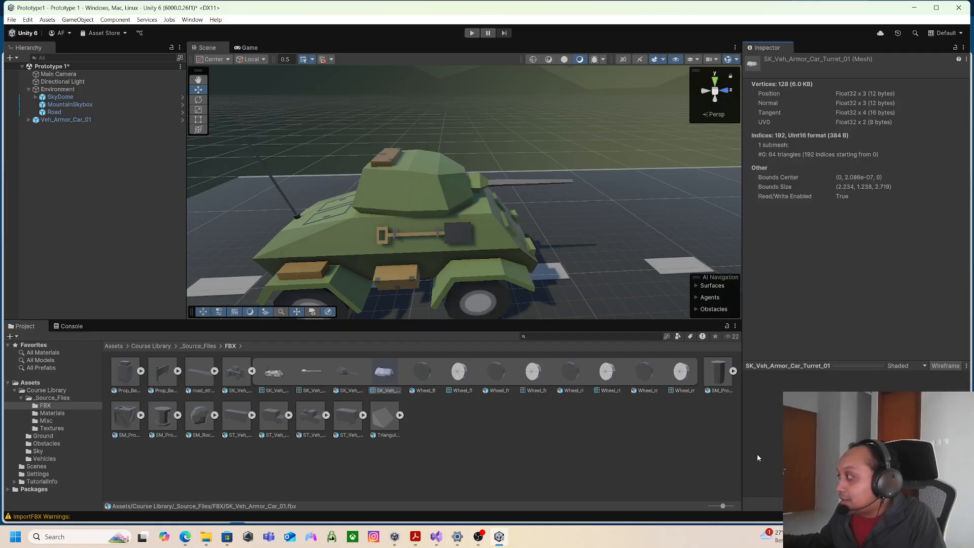
left_click(459, 371)
left_click(533, 372)
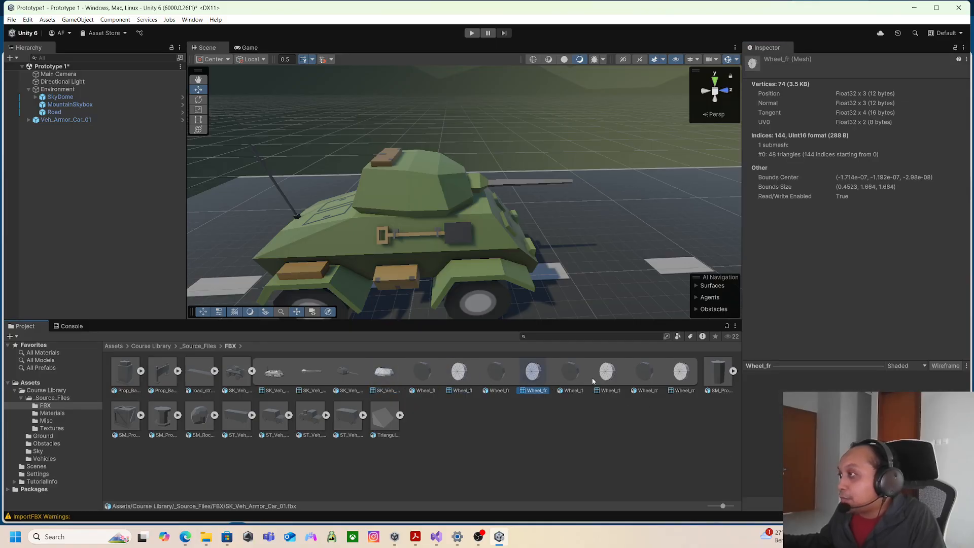
left_click(608, 373)
left_click(681, 372)
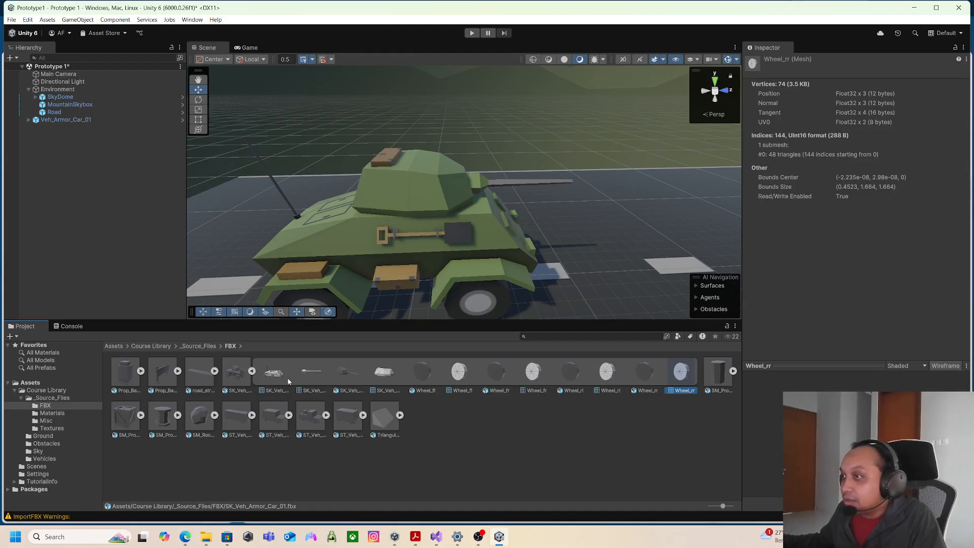
left_click(274, 372)
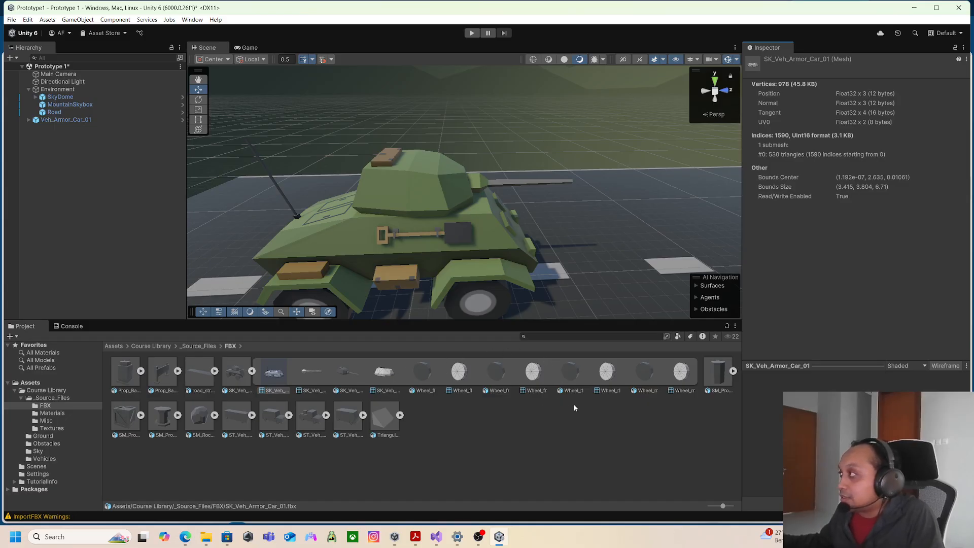
Reselect Veh_Armor_Car_01 in the scene and show it together with the surrounding road
left_click(354, 223)
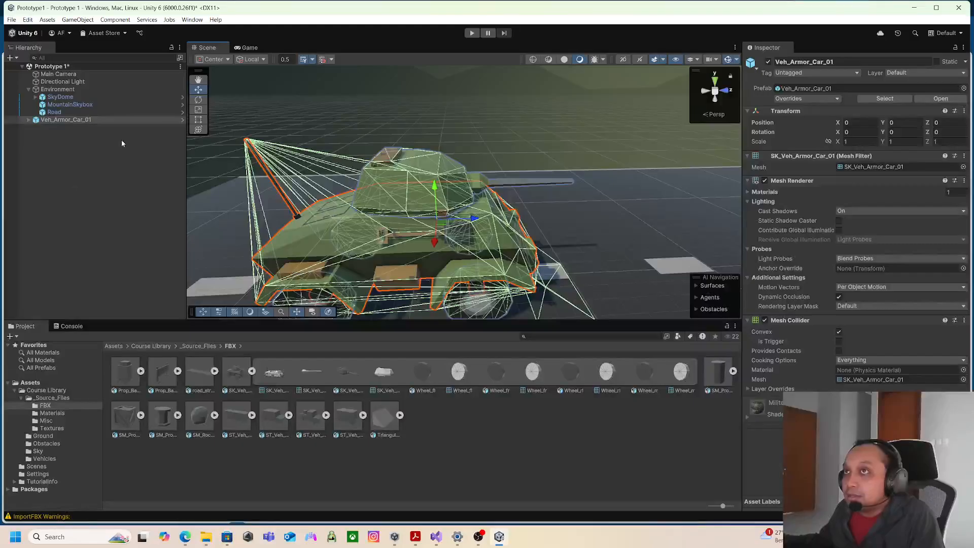
scroll(499, 217, "down", 5)
scroll(499, 217, "down", 3)
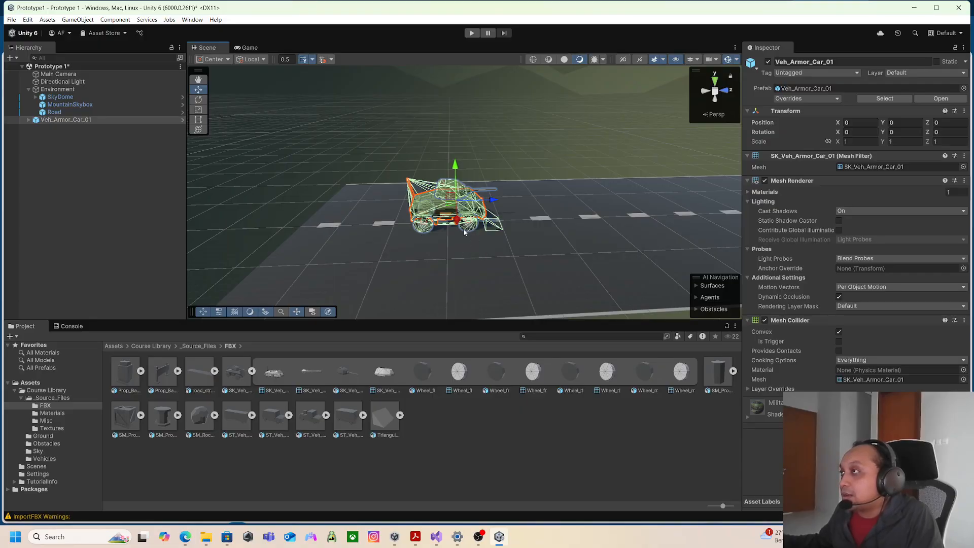
Examine Veh_Armor_Car_01 with its collider wireframe up close, from the side and from behind along the road
scroll(464, 228, "up", 2)
scroll(464, 228, "down", 2)
scroll(464, 228, "up", 6)
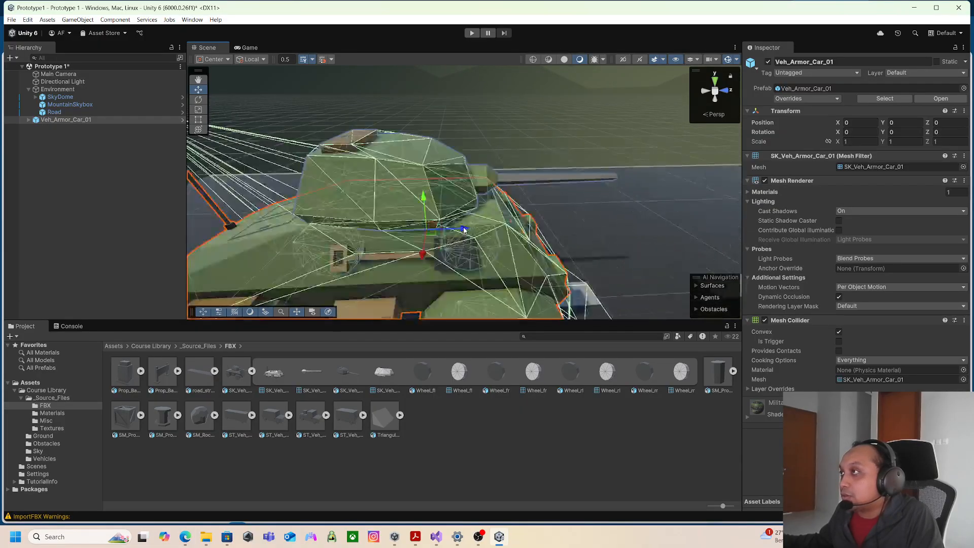
scroll(464, 229, "down", 5)
middle_click_drag(426, 229, 445, 222)
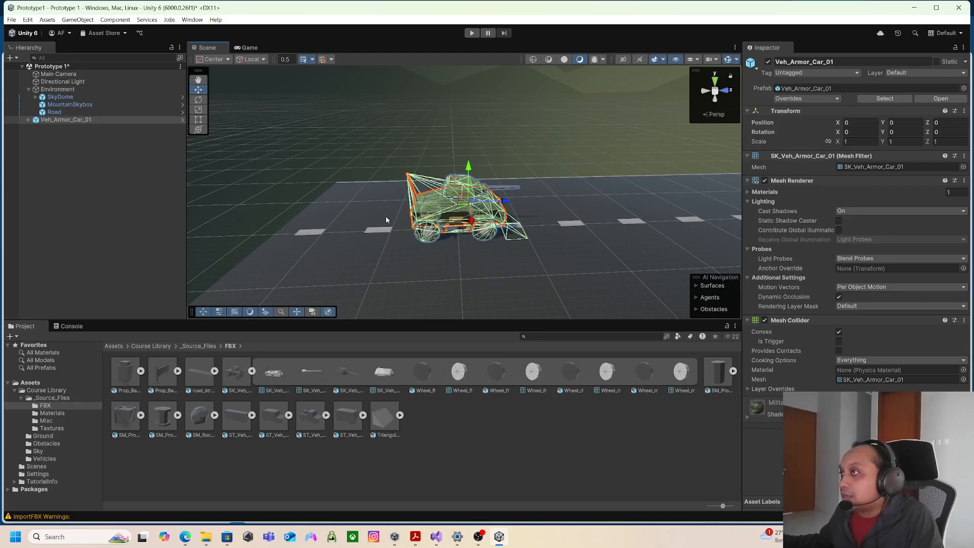
left_click_drag(385, 220, 574, 221, "alt")
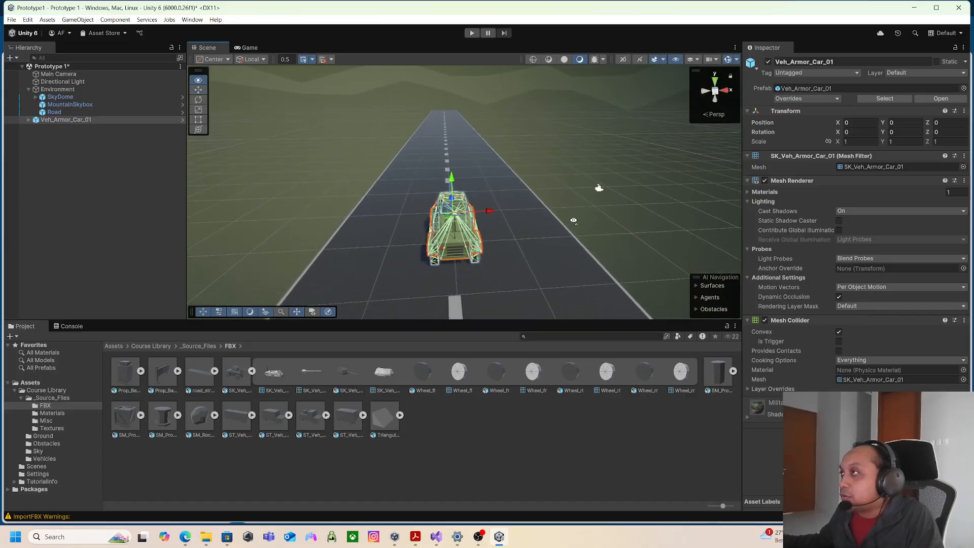
right_click_drag(574, 222, 568, 215)
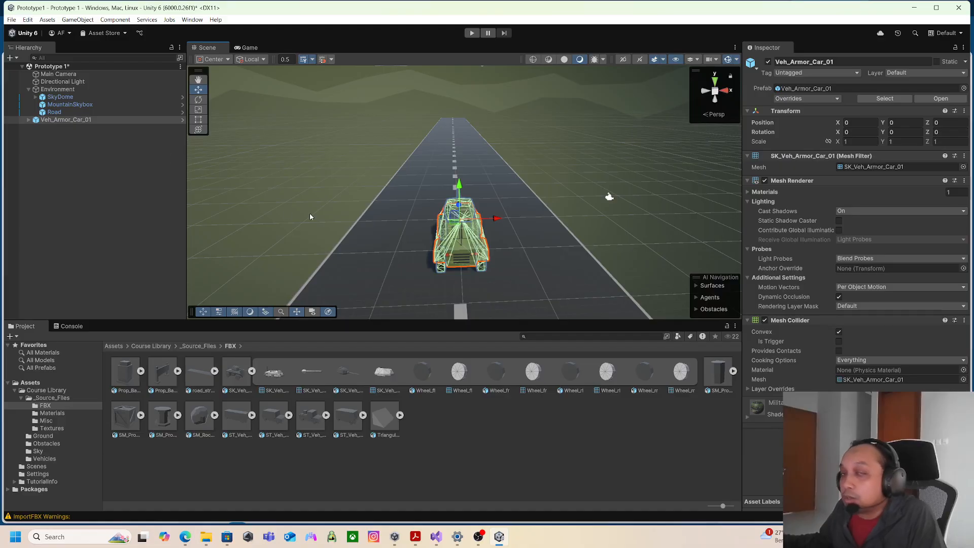
Compare the armored car without and with its selection wireframe from behind, leaving Veh_Armor_Car_01 selected
left_click(107, 142)
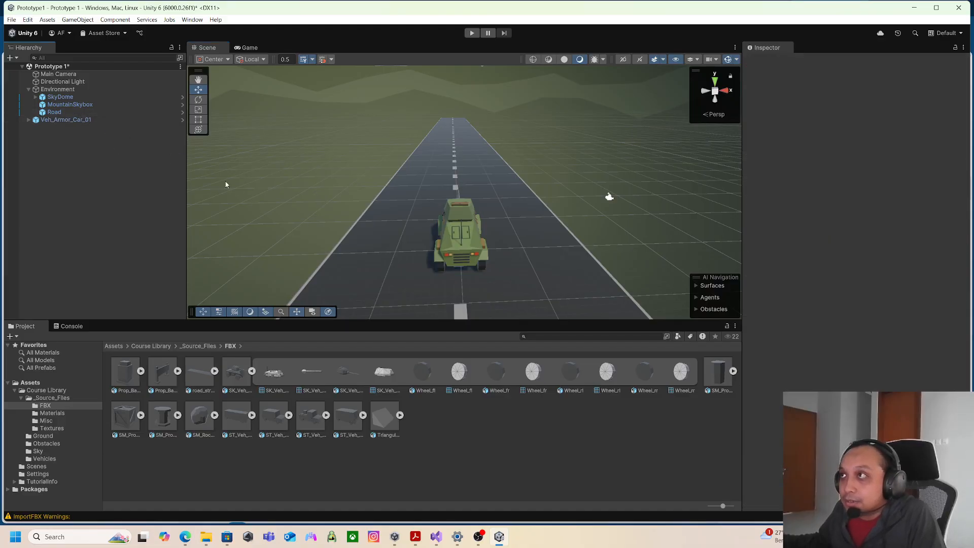
left_click(465, 229)
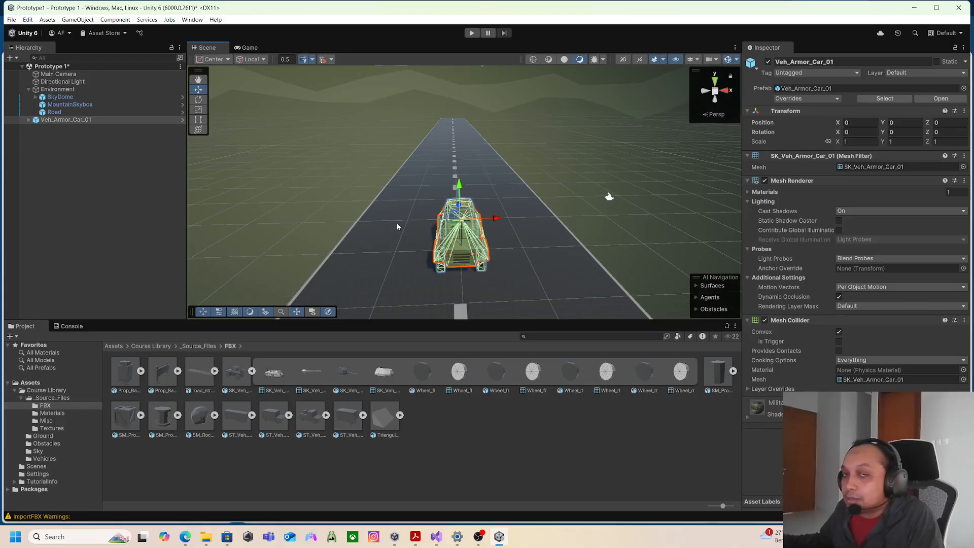
scroll(397, 224, "up", 3)
scroll(396, 224, "down", 6)
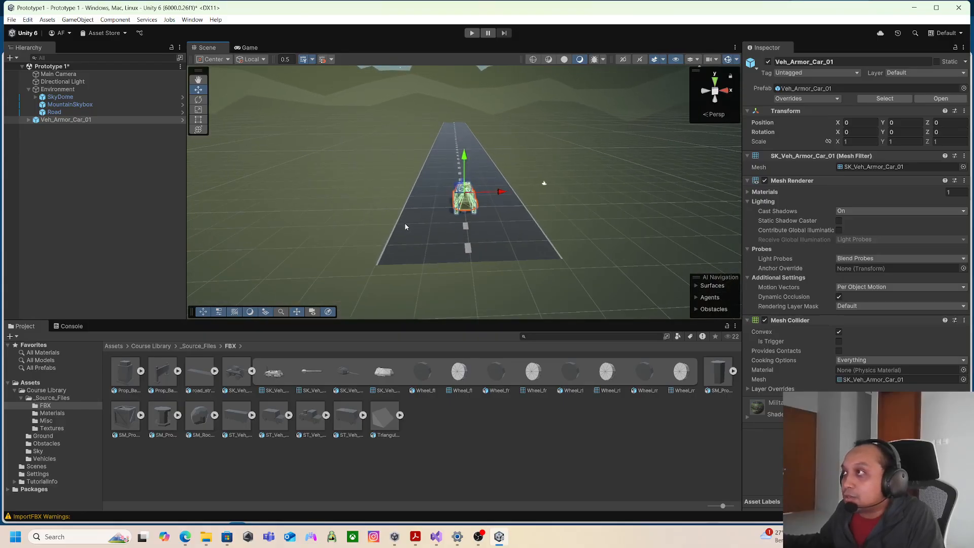
scroll(406, 227, "up", 1)
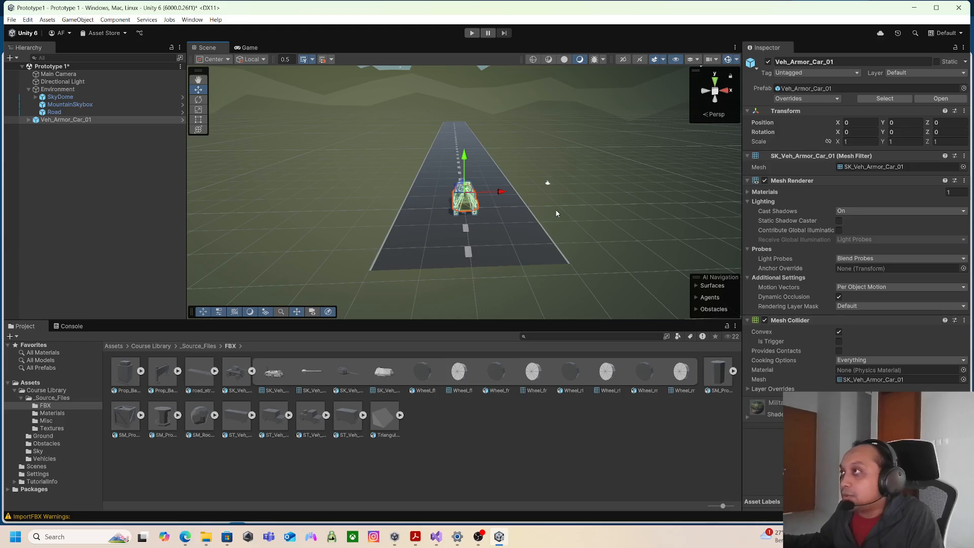
scroll(518, 209, "up", 5)
scroll(476, 215, "down", 4)
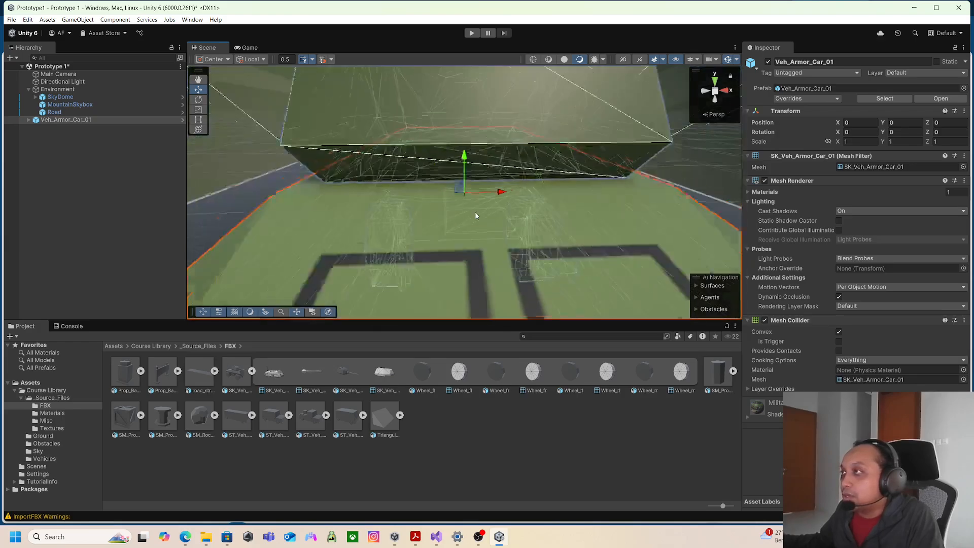
scroll(476, 215, "down", 1)
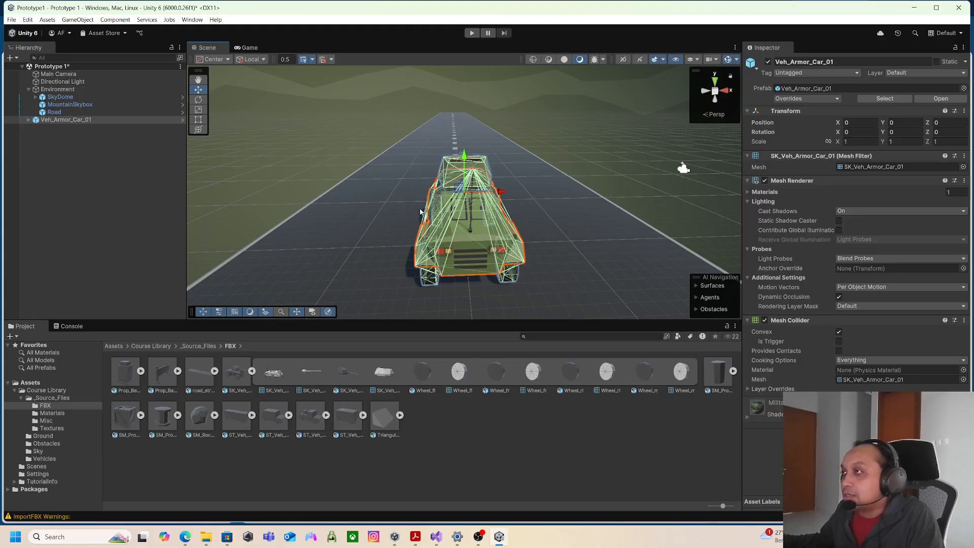
Try moving Veh_Armor_Car_01 away from the origin along the road and into the air, and undo the moves
left_click_drag(399, 212, 335, 161, "alt")
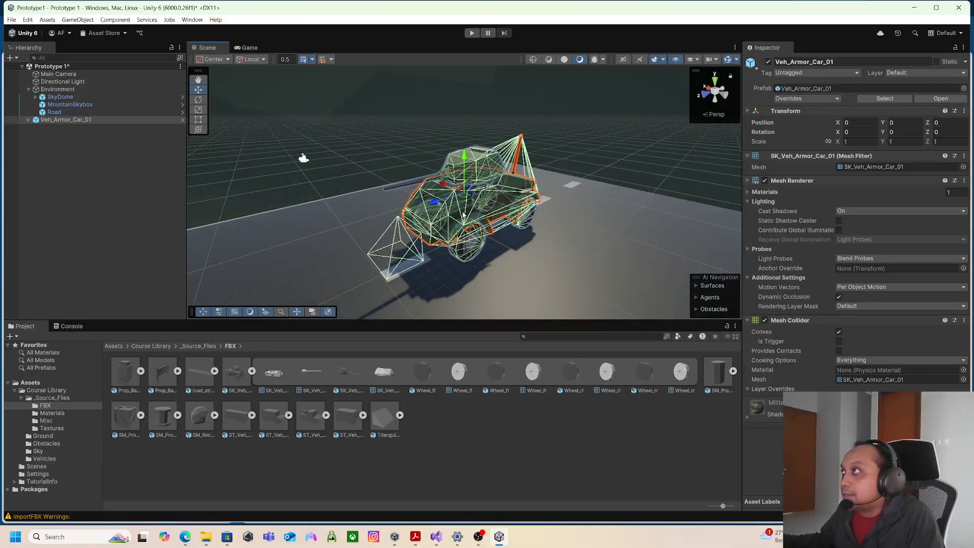
left_click_drag(440, 215, 582, 213, "alt")
scroll(583, 213, "down", 5)
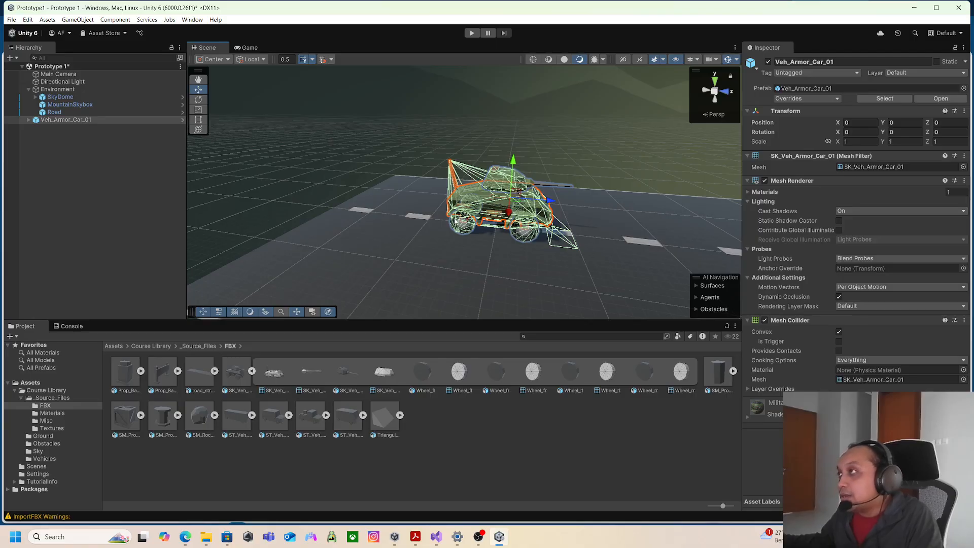
left_click_drag(455, 220, 466, 175, "alt")
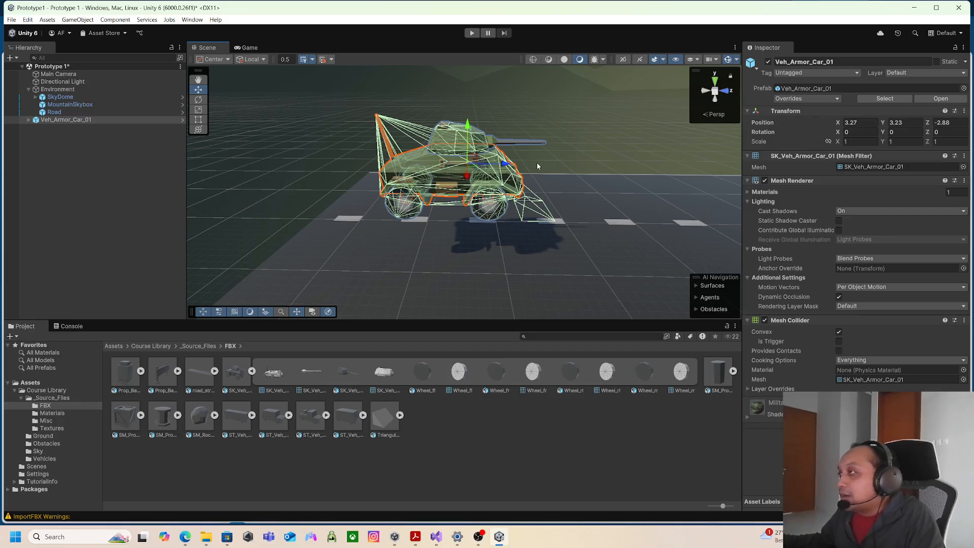
key("ctrl+z")
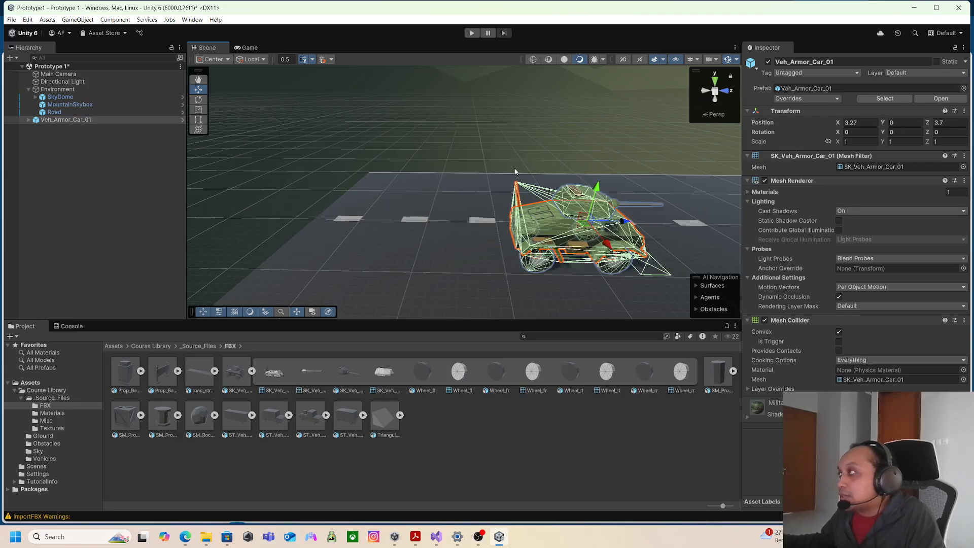
key("ctrl+z")
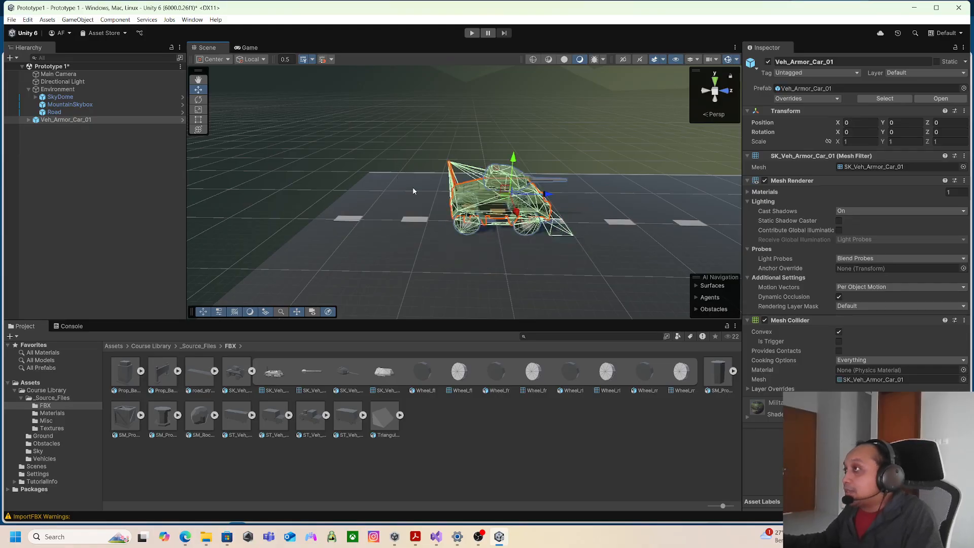
Show the armored car with the full road ahead and display the Course Library's Obstacles folder
scroll(457, 231, "down", 3)
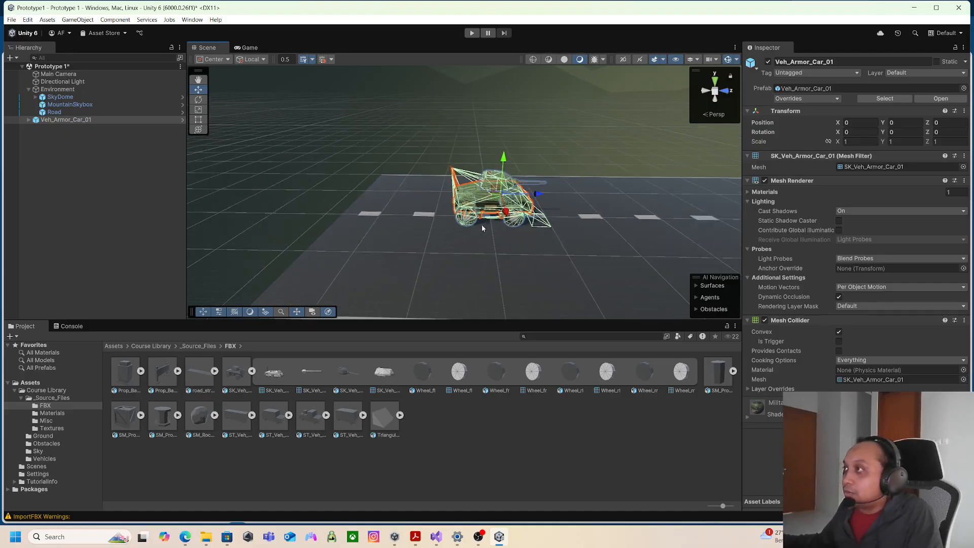
middle_click_drag(482, 225, 413, 247)
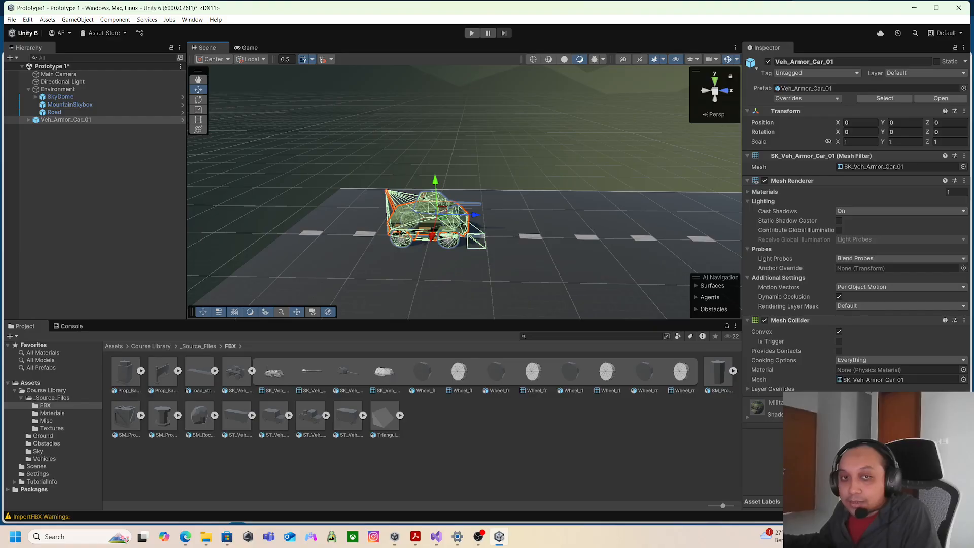
scroll(304, 225, "down", 3)
right_click_drag(331, 215, 487, 236)
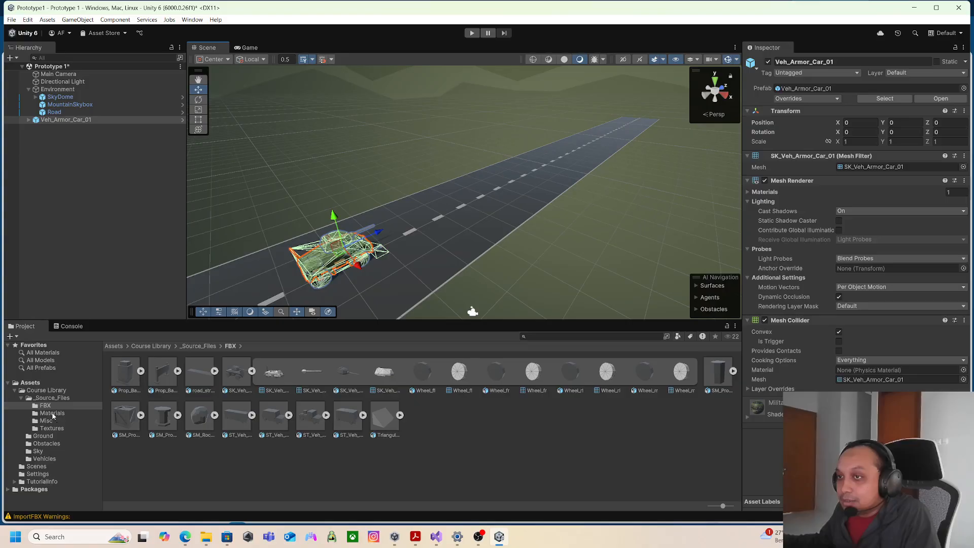
left_click(48, 444)
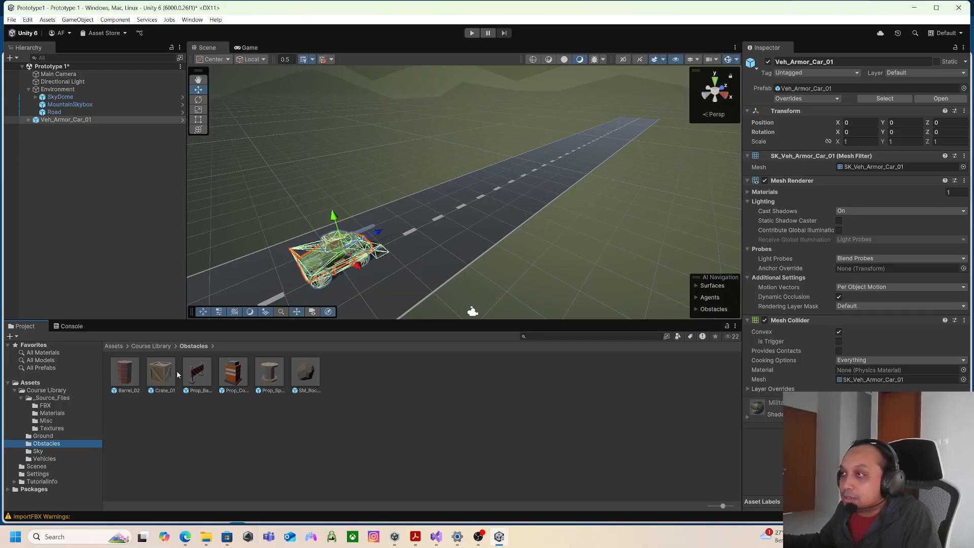
middle_click_drag(466, 243, 484, 232)
scroll(484, 232, "down", 1)
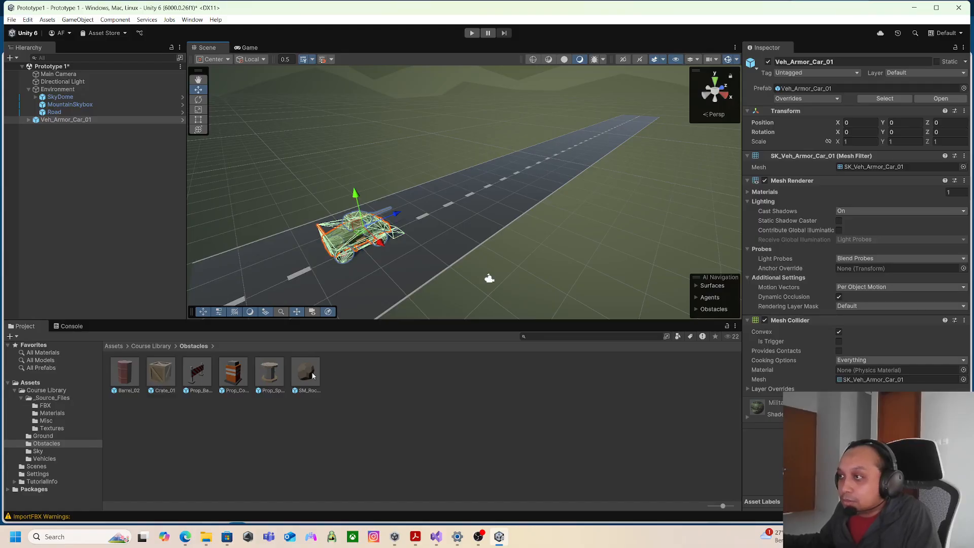
Review the SM_Rock_Boulder_01 prefab's Transform, Mesh Renderer and Sphere Collider settings
mouse_move(312, 375)
left_mouse_down()
mouse_move(388, 276)
mouse_move(435, 245)
mouse_move(283, 283)
mouse_move(451, 241)
mouse_move(297, 265)
mouse_move(329, 267)
mouse_move(490, 210)
mouse_move(482, 184)
mouse_move(480, 213)
mouse_move(459, 182)
mouse_move(511, 189)
mouse_move(587, 144)
mouse_move(539, 194)
mouse_move(462, 201)
mouse_move(529, 195)
mouse_move(485, 208)
mouse_move(138, 191)
mouse_move(308, 381)
mouse_move(314, 369)
left_mouse_up()
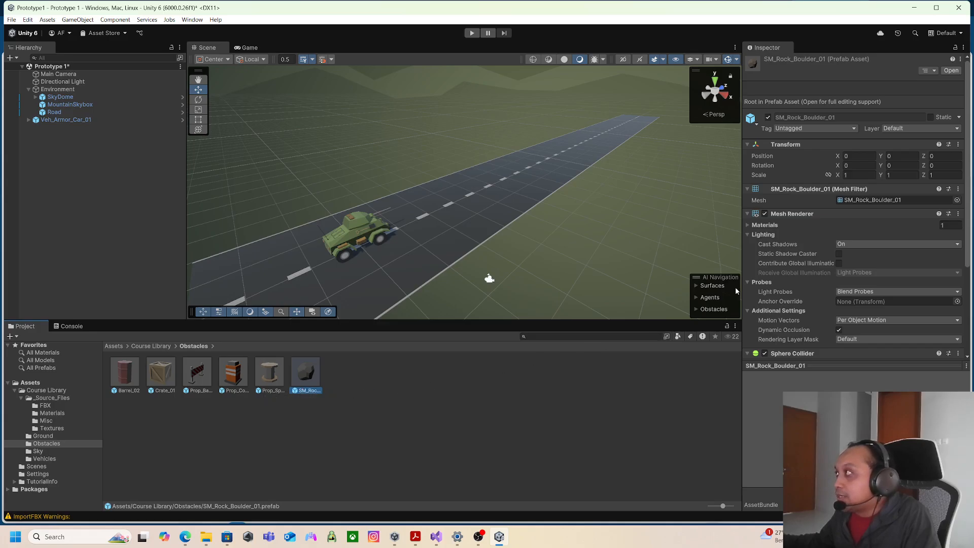
scroll(815, 150, "down", 5)
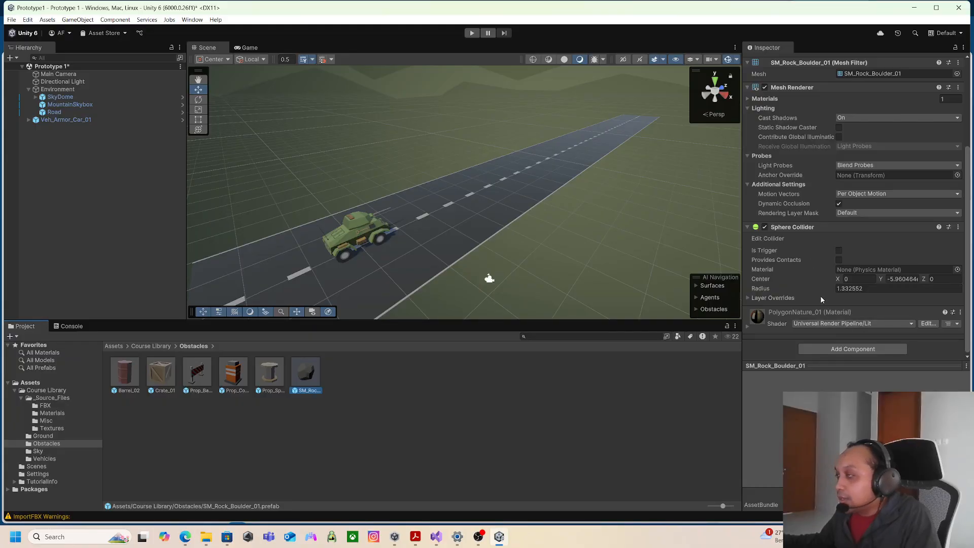
scroll(824, 227, "up", 5)
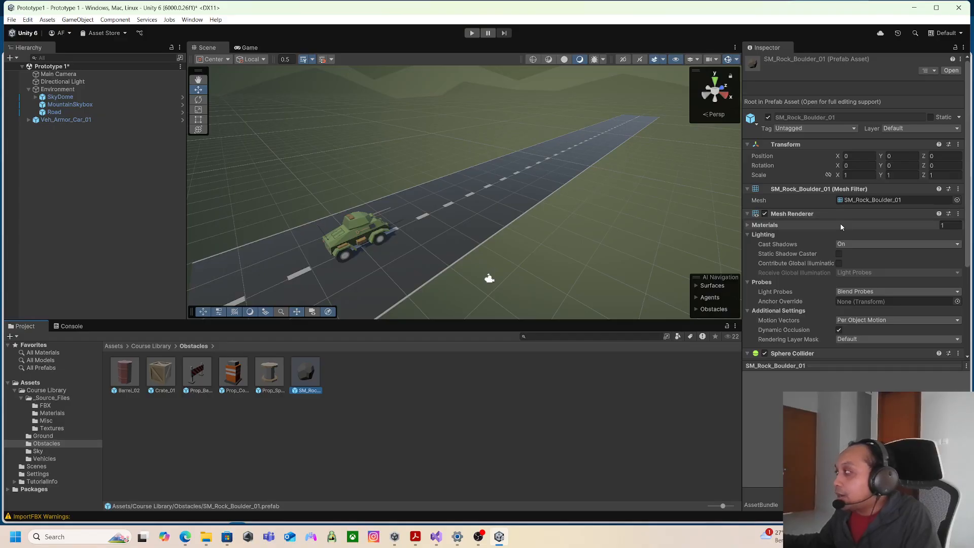
scroll(843, 223, "down", 1)
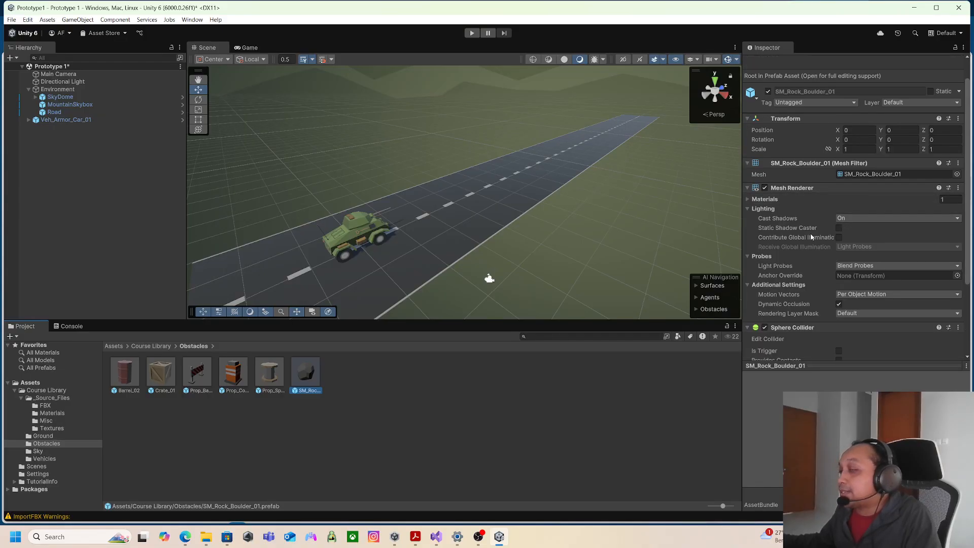
left_click(342, 379)
left_click(308, 375)
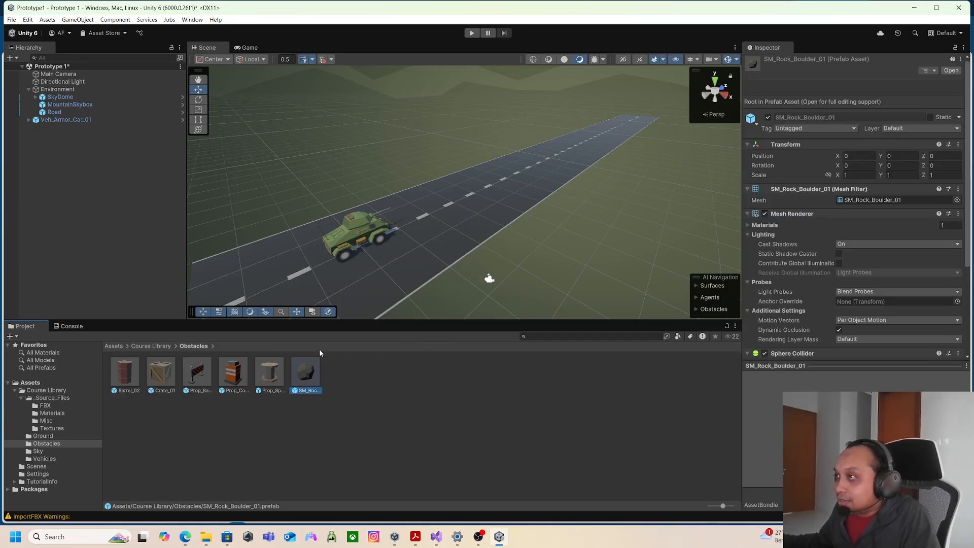
Preview SM_Rock_Boulder_01 at spots on the road and add it to the scene root at position 0, 0, 0
left_click_drag(314, 384, 557, 158)
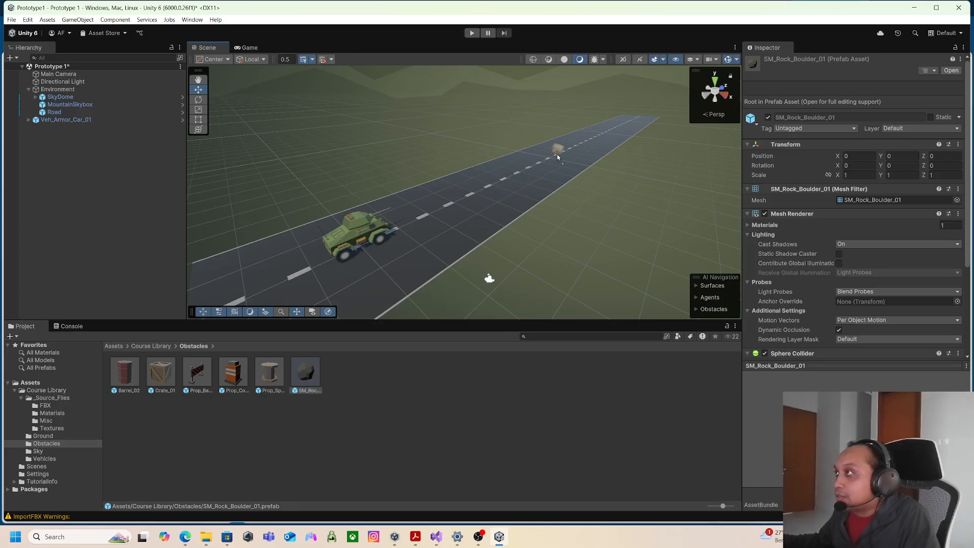
left_click_drag(491, 184, 513, 187)
left_click_drag(387, 252, 309, 378)
left_click_drag(274, 342, 153, 237)
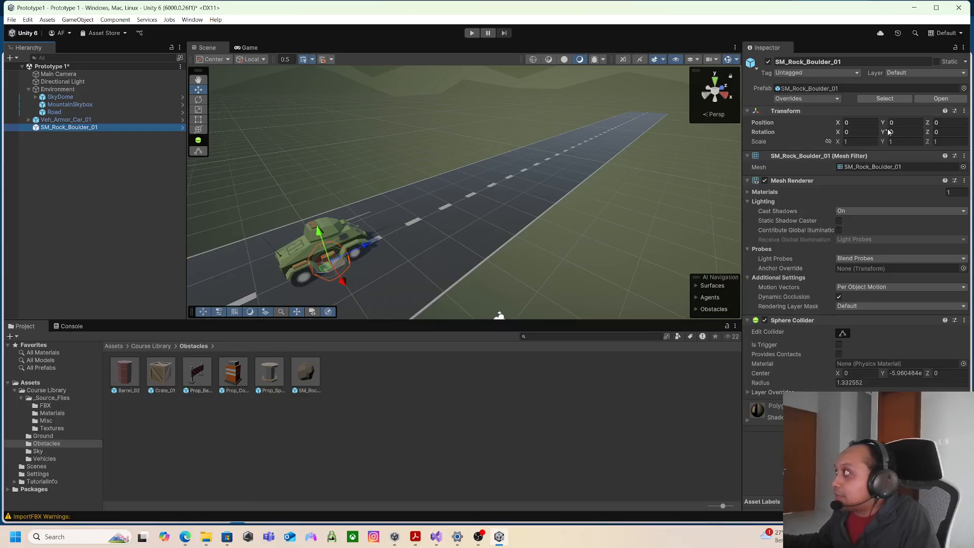
Check the boulder prefab's default Transform and delete the SM_Rock_Boulder_01 instance from the scene
left_click(306, 373)
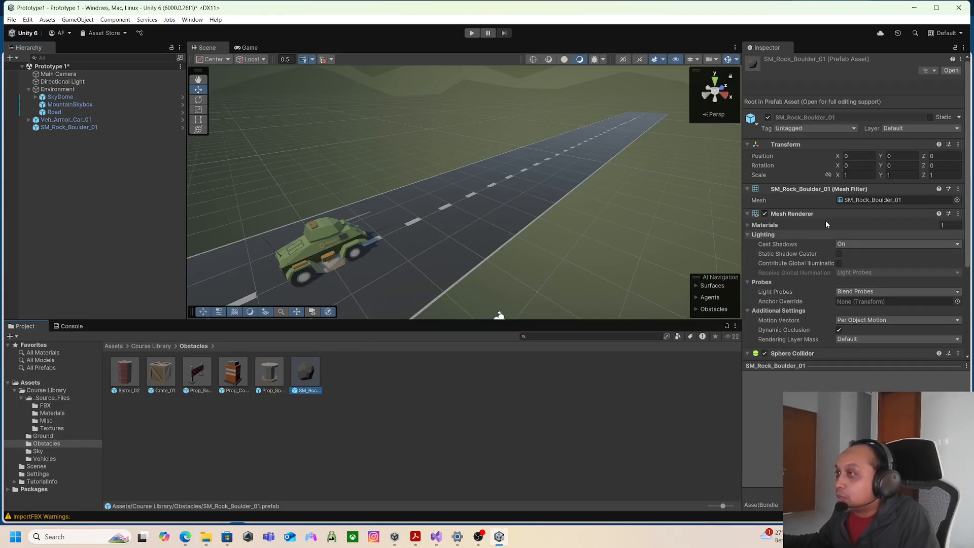
left_click(86, 128)
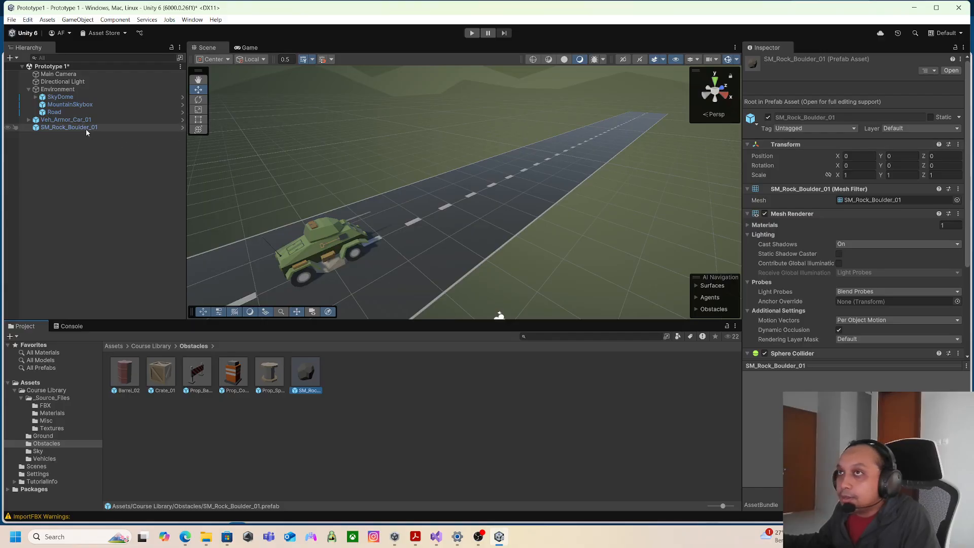
key("Delete")
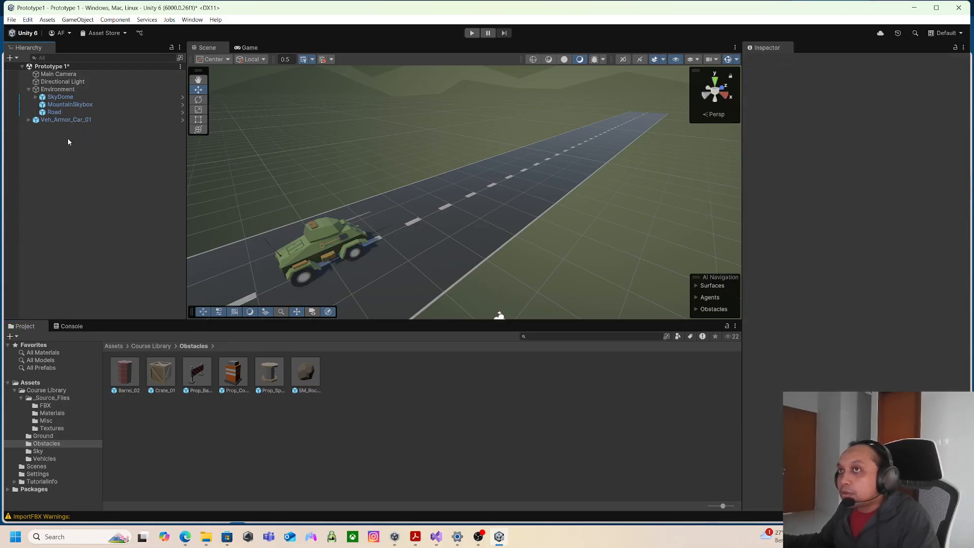
Place SM_Rock_Boulder_01 above the road ahead of the armored car at about X -0.46, Y 5.13, Z 23.43
left_click_drag(311, 377, 466, 200)
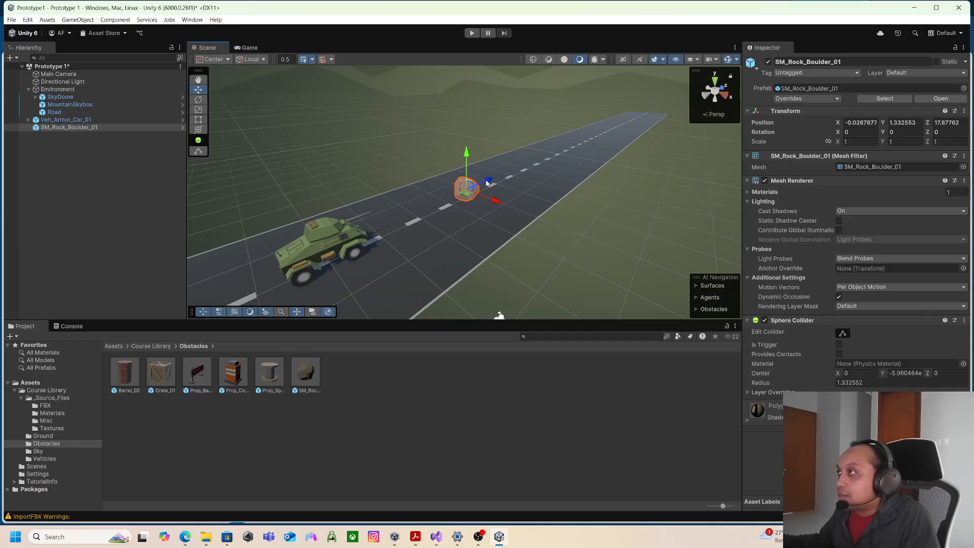
left_click_drag(486, 183, 518, 190)
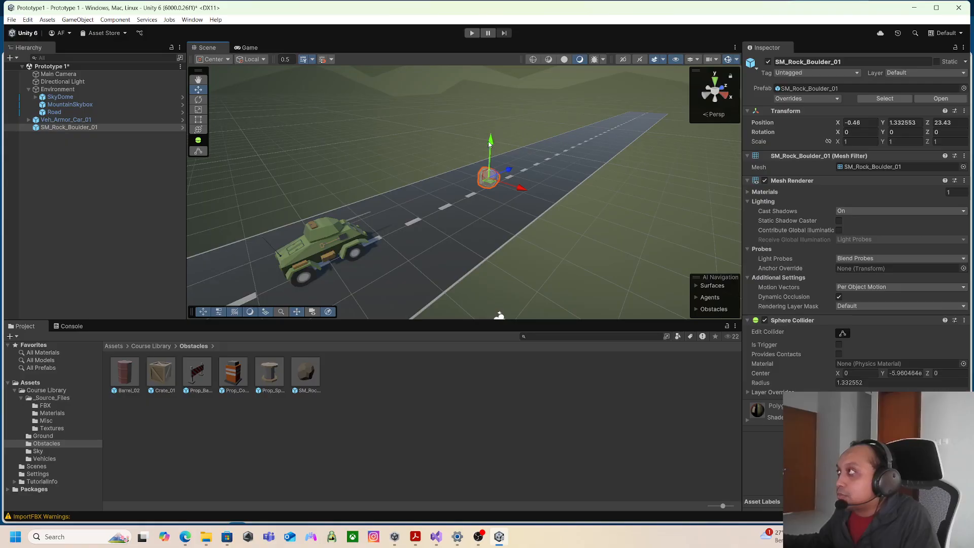
left_click_drag(499, 142, 500, 116)
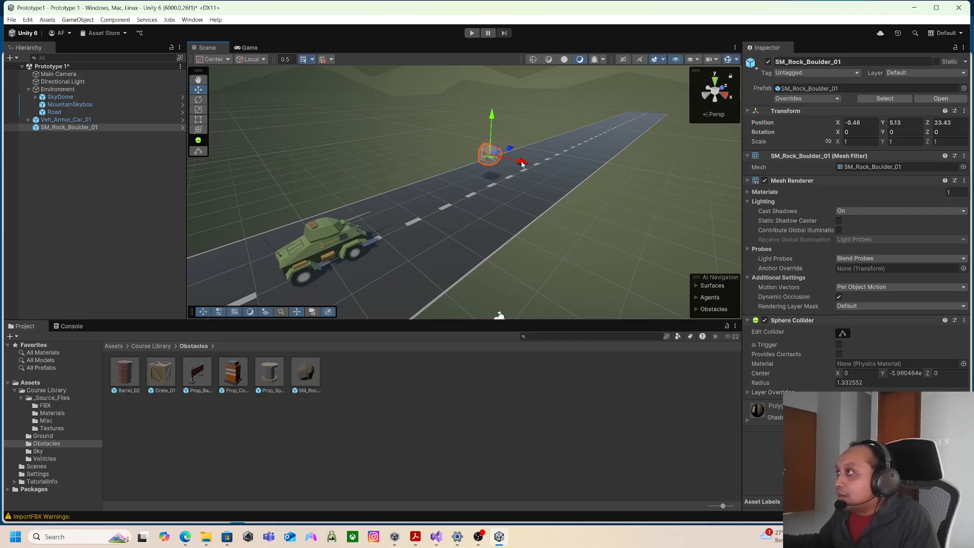
left_click_drag(445, 160, 471, 129, "alt")
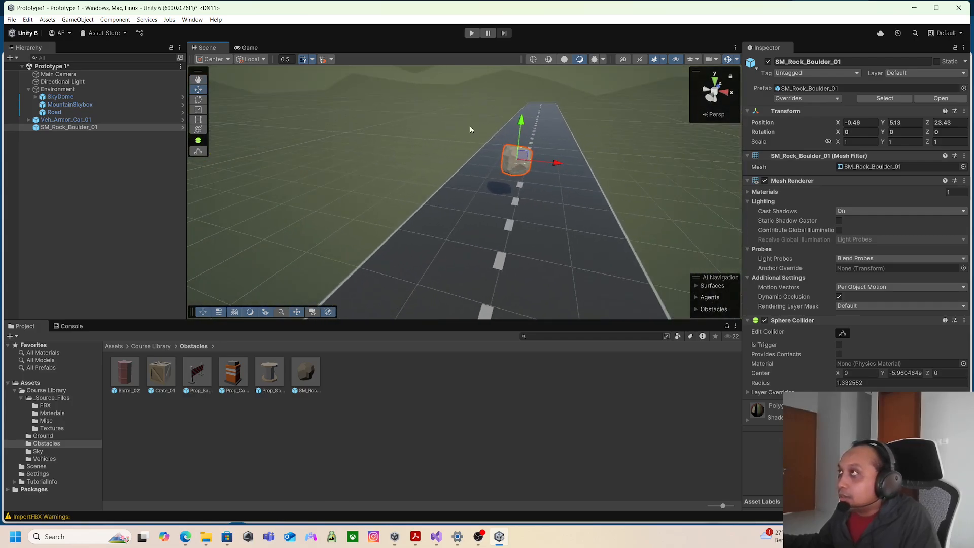
scroll(508, 213, "down", 8)
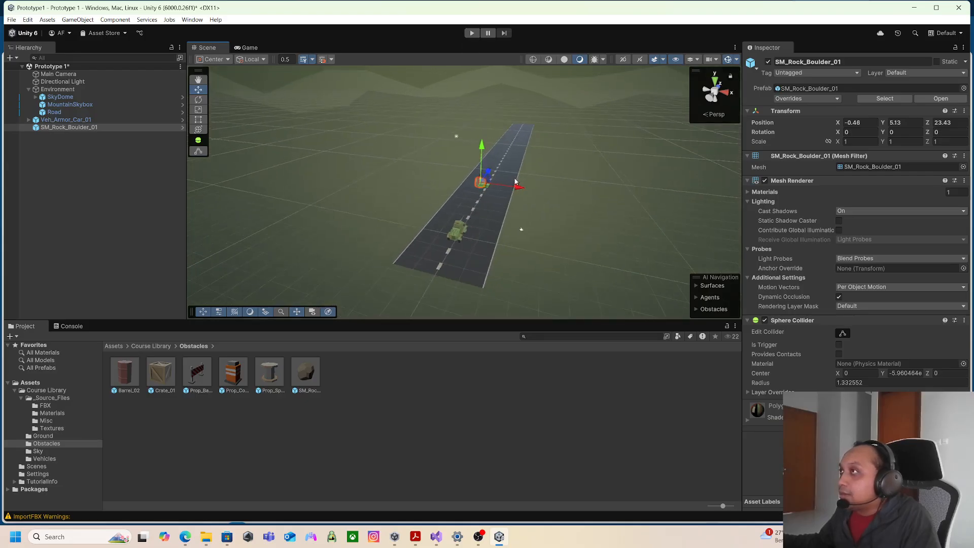
Compare the armored car and boulder placement in the Scene view with how they appear in the Game view
scroll(508, 216, "up", 3)
middle_click_drag(507, 217, 484, 188)
scroll(487, 195, "up", 3)
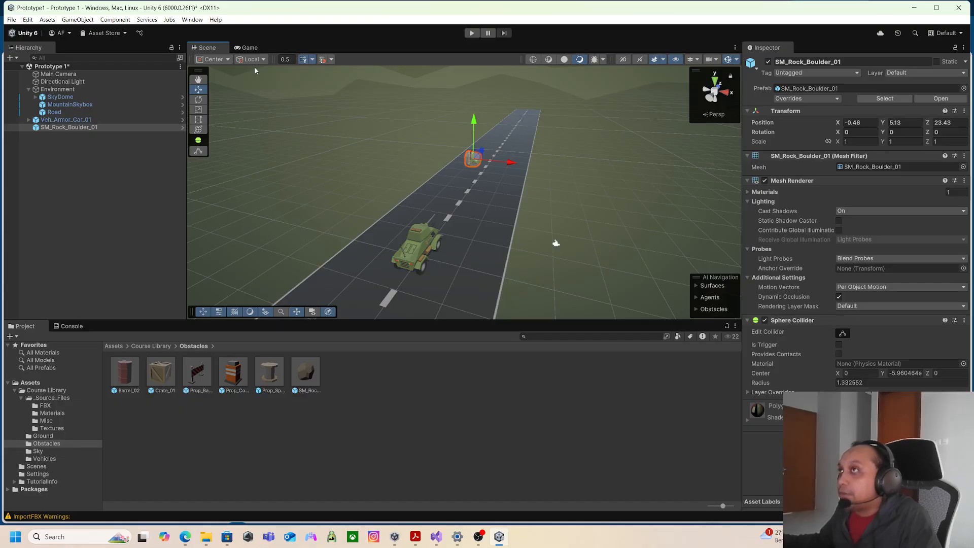
left_click(250, 48)
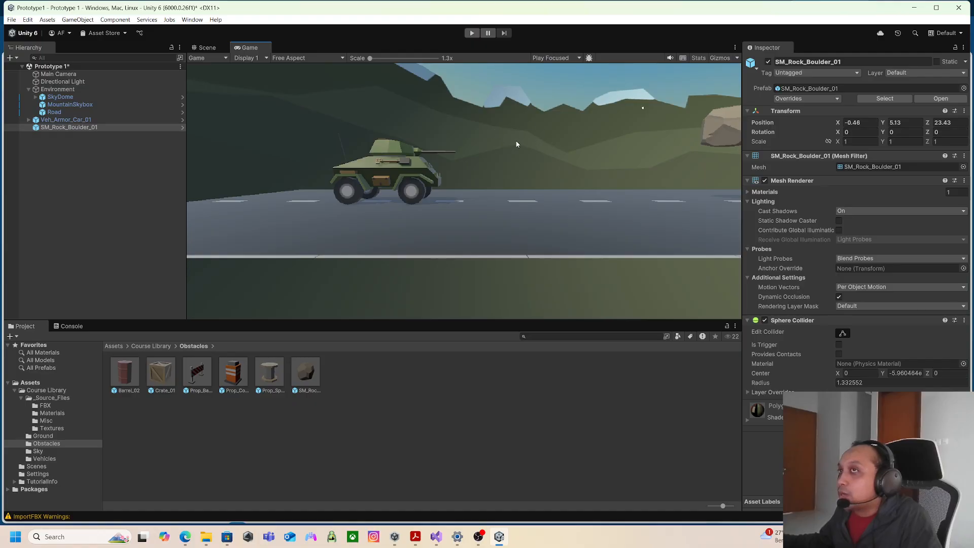
left_click(215, 49)
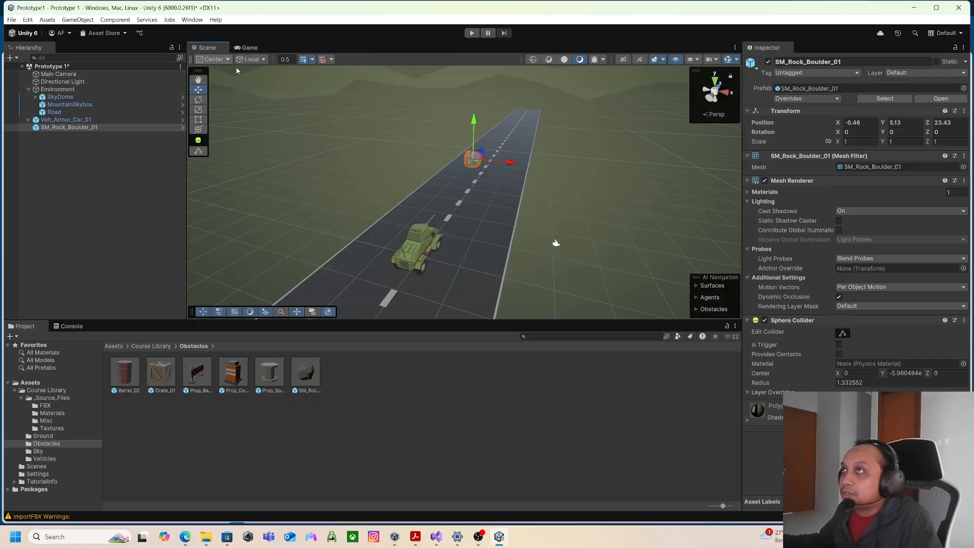
Examine the Main Camera's placement and viewing direction relative to the road, armored car and boulder
left_click(94, 75)
key("f")
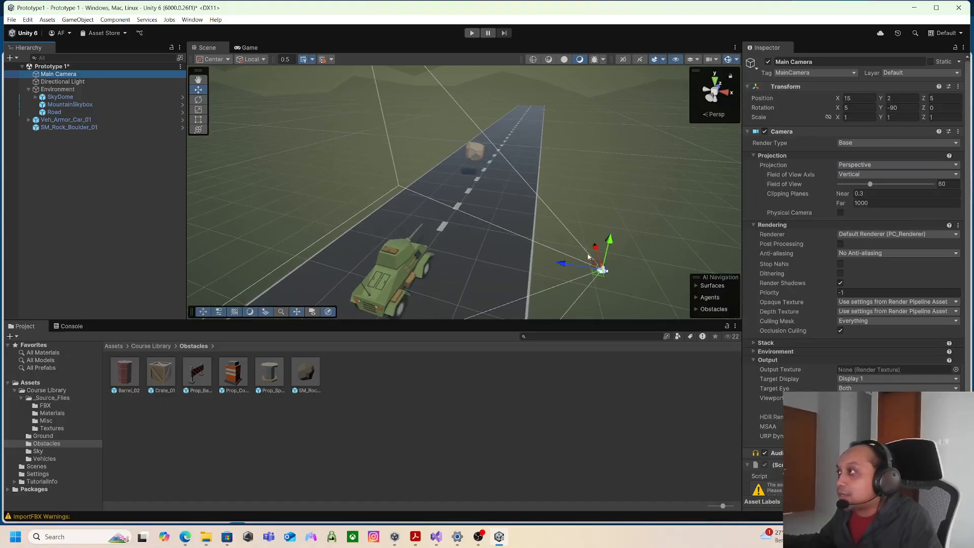
right_click_drag(588, 256, 487, 227)
scroll(509, 205, "down", 10)
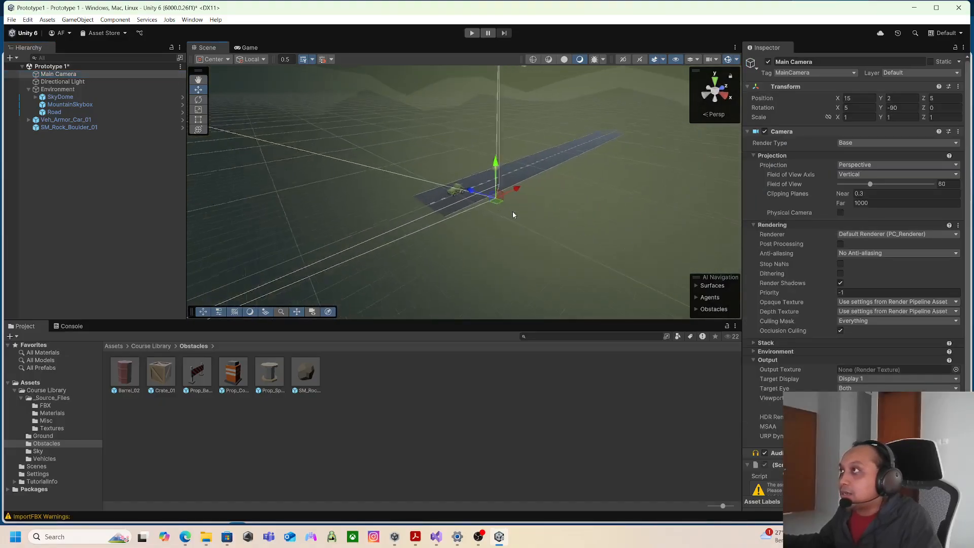
mouse_move(534, 210)
right_mouse_down()
mouse_move(468, 198)
mouse_move(550, 199)
right_mouse_up()
scroll(549, 199, "up", 5)
middle_click_drag(549, 198, 508, 260)
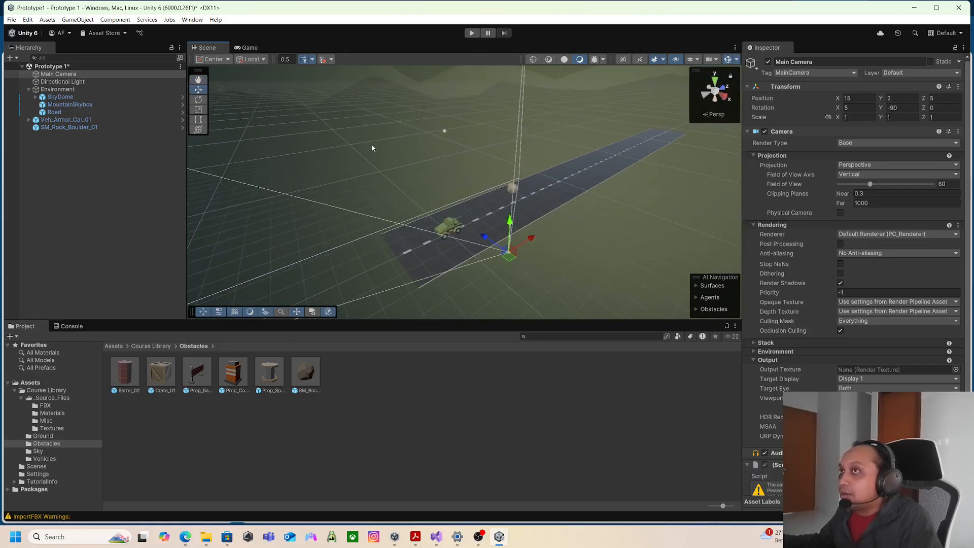
Check the Main Camera's output in the Game view and run the scene briefly in Play mode
left_click(250, 47)
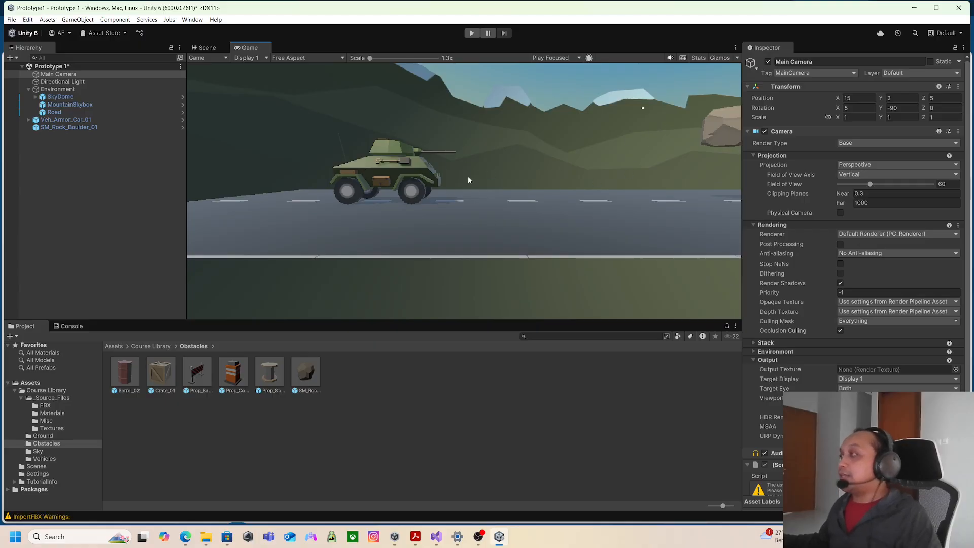
left_click(206, 48)
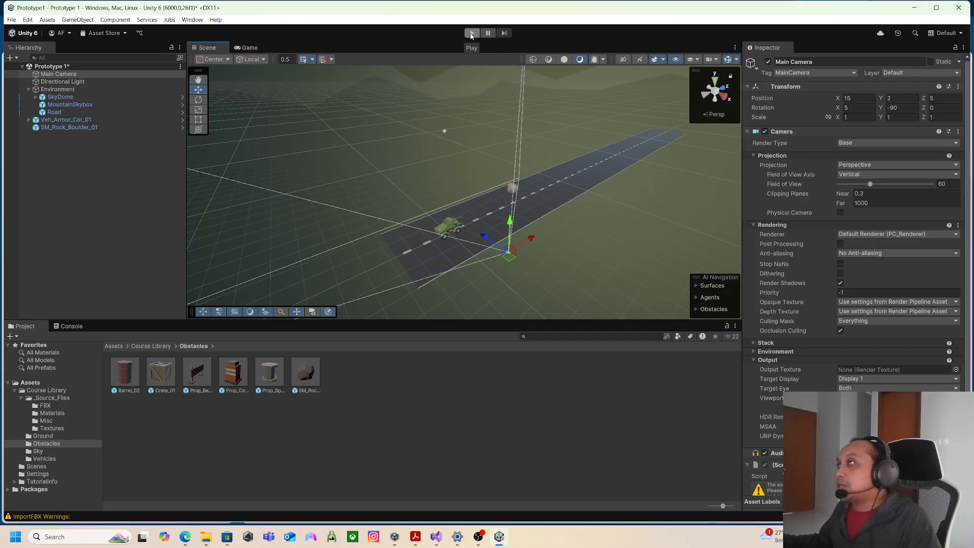
left_click(471, 34)
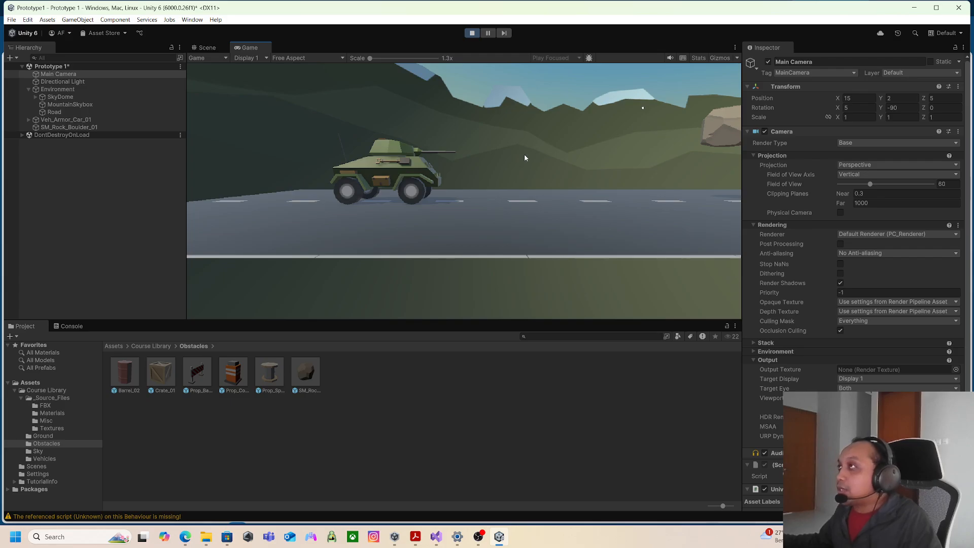
left_click(472, 34)
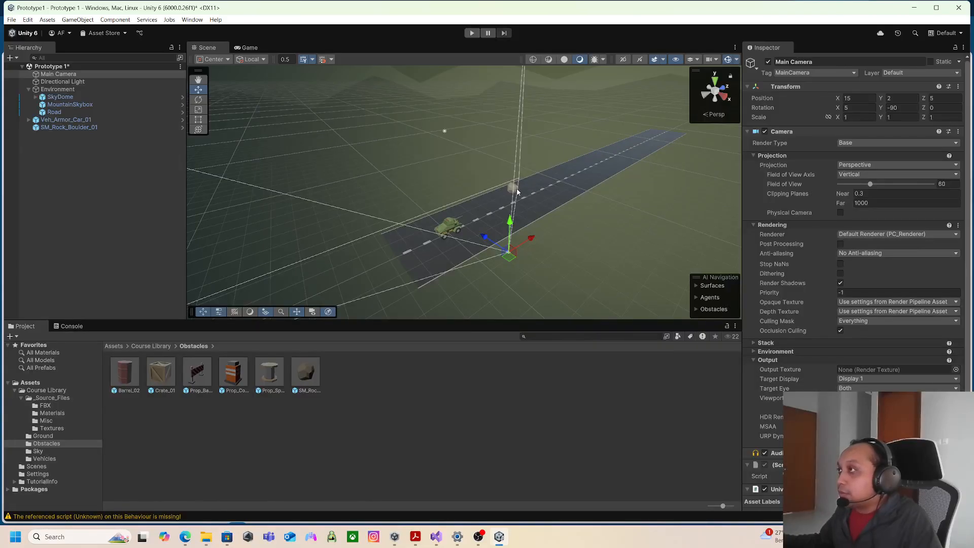
Move SM_Rock_Boulder_01 along and across the road to about X 0.38, Z 25.22
scroll(522, 198, "up", 1)
right_click_drag(462, 201, 494, 212)
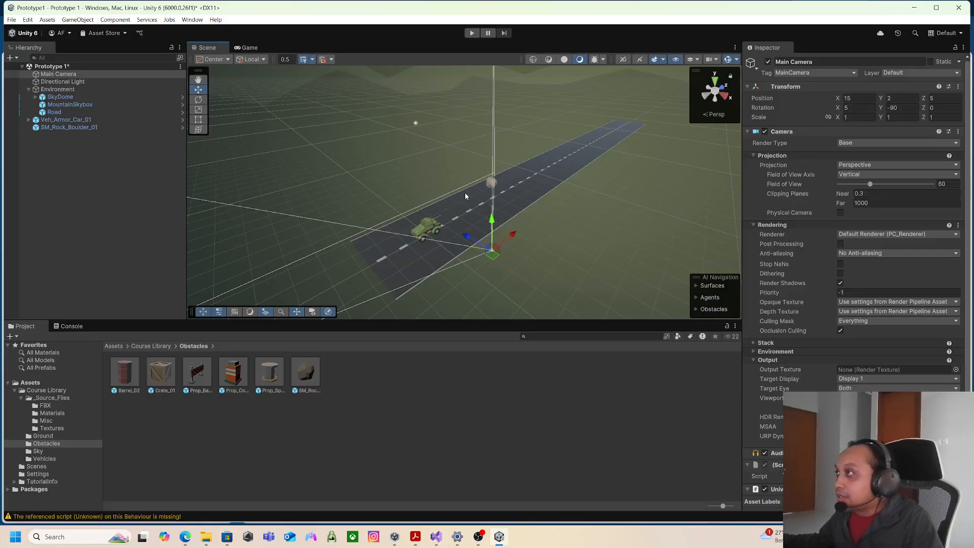
left_click(490, 184)
key("f")
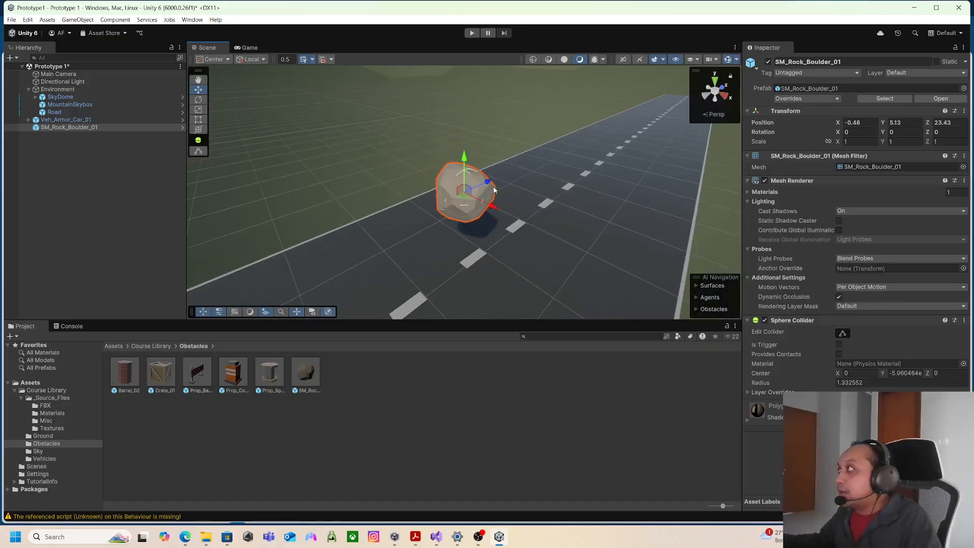
scroll(537, 189, "down", 3)
right_click_drag(608, 165, 536, 179)
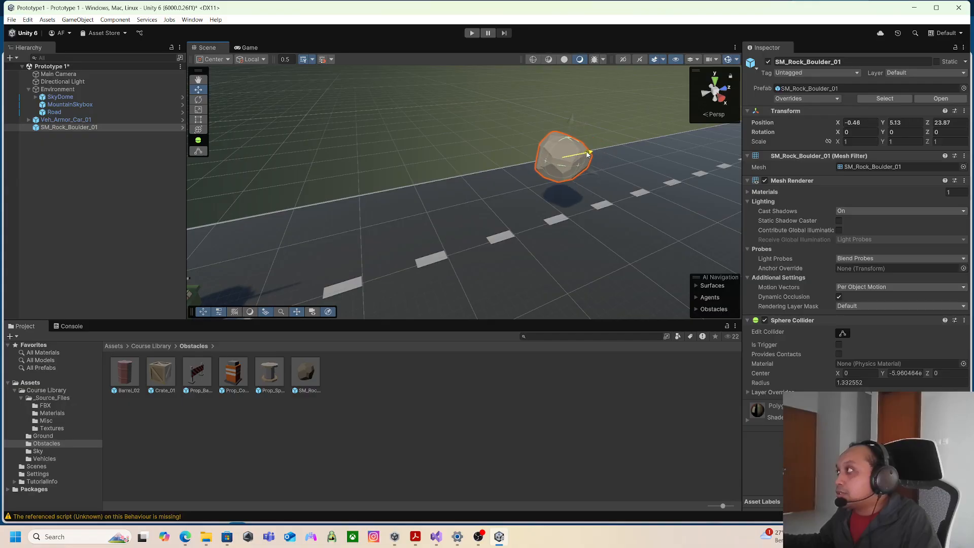
mouse_move(589, 153)
left_mouse_down()
mouse_move(654, 143)
mouse_move(579, 165)
mouse_move(600, 164)
left_mouse_up()
right_click_drag(599, 164, 691, 195)
middle_click_drag(465, 127, 566, 151)
left_click_drag(572, 146, 593, 145)
right_click_drag(631, 178, 650, 167)
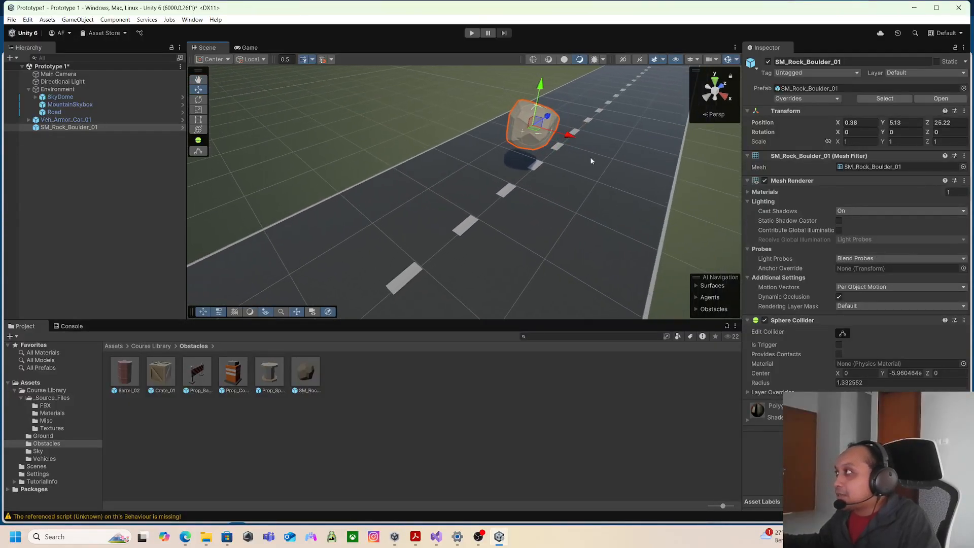
Set the position of SM_Rock_Boulder_01 to X 0, Y 5, Z 25
left_click(863, 122)
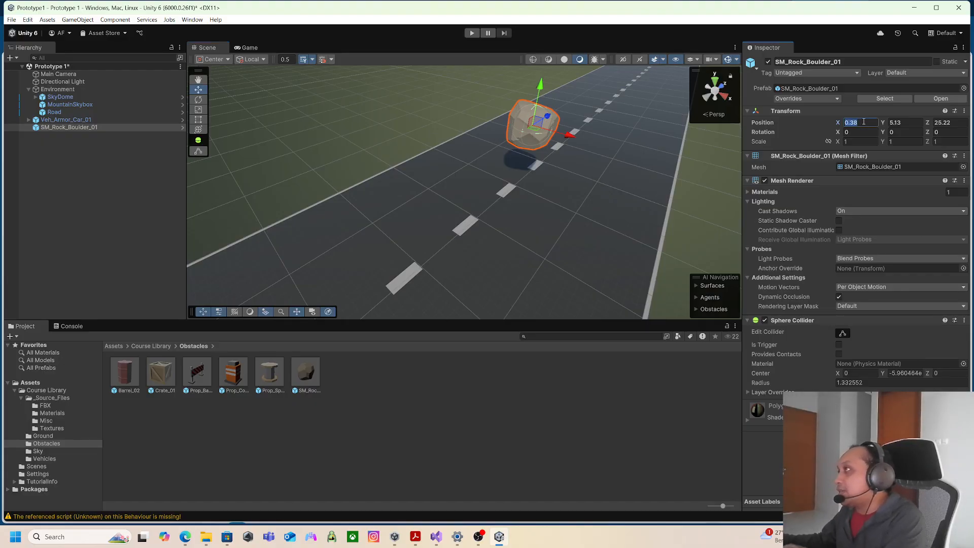
type("0")
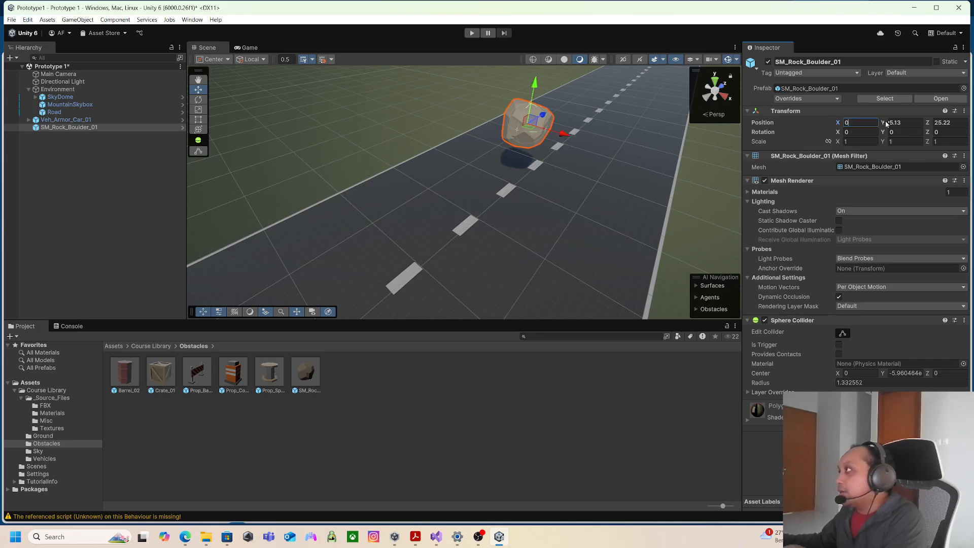
left_click(903, 123)
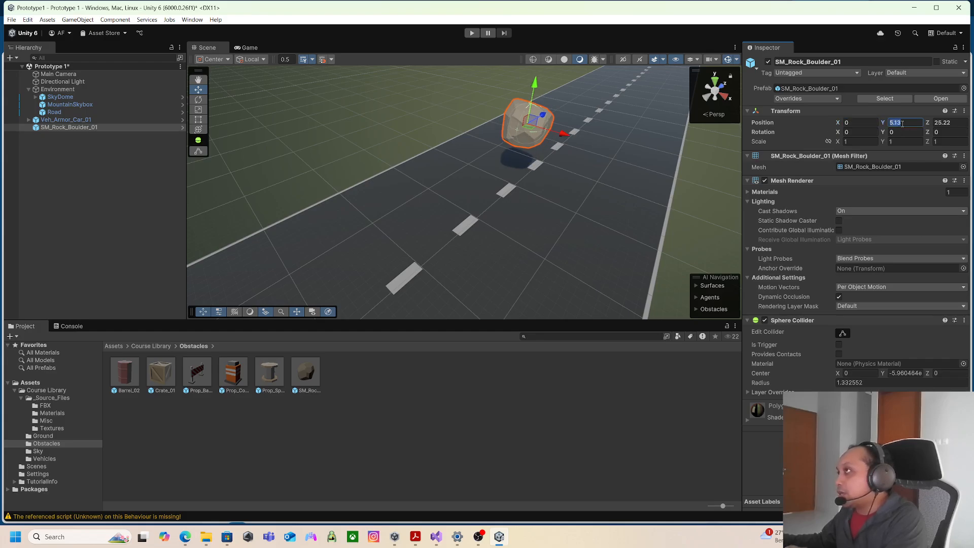
type("5")
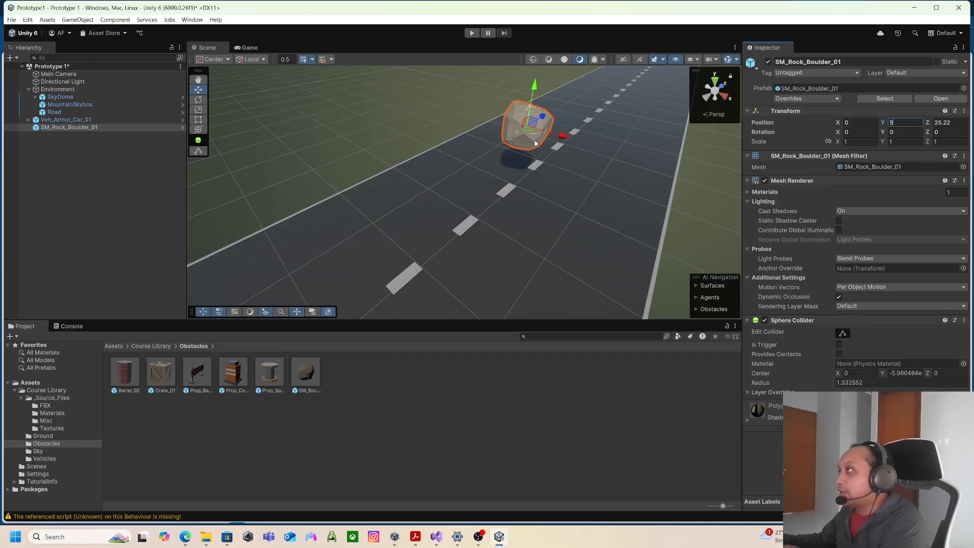
left_click(950, 122)
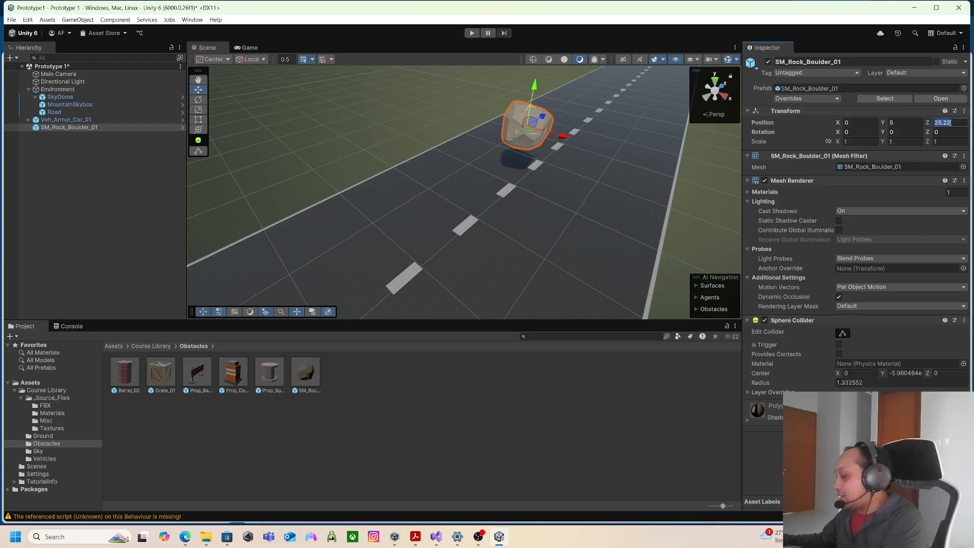
type("25")
Compare the Transform positions of the armored car and the boulder and inspect their spacing along the road
right_click_drag(632, 122, 396, 223)
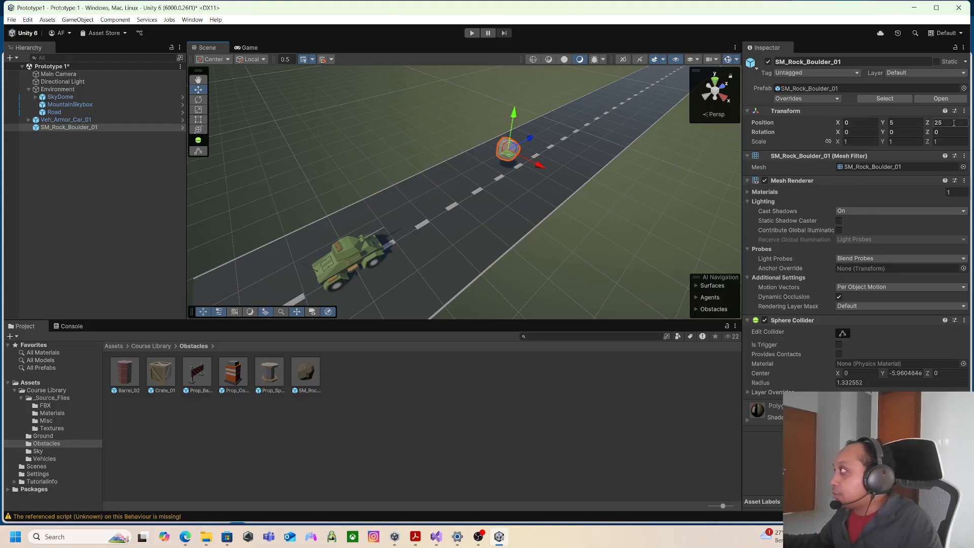
right_click_drag(626, 167, 532, 183)
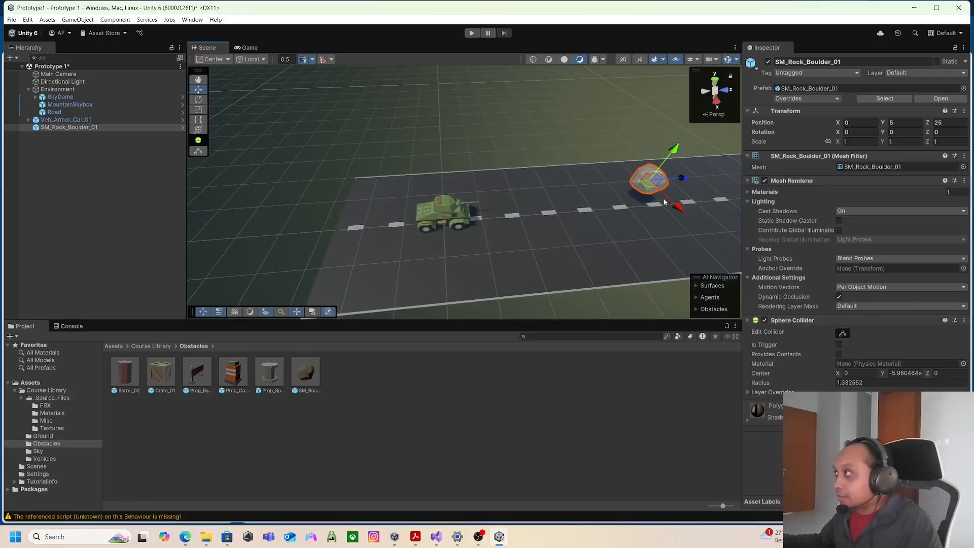
middle_click_drag(635, 231, 566, 201)
scroll(477, 219, "down", 2)
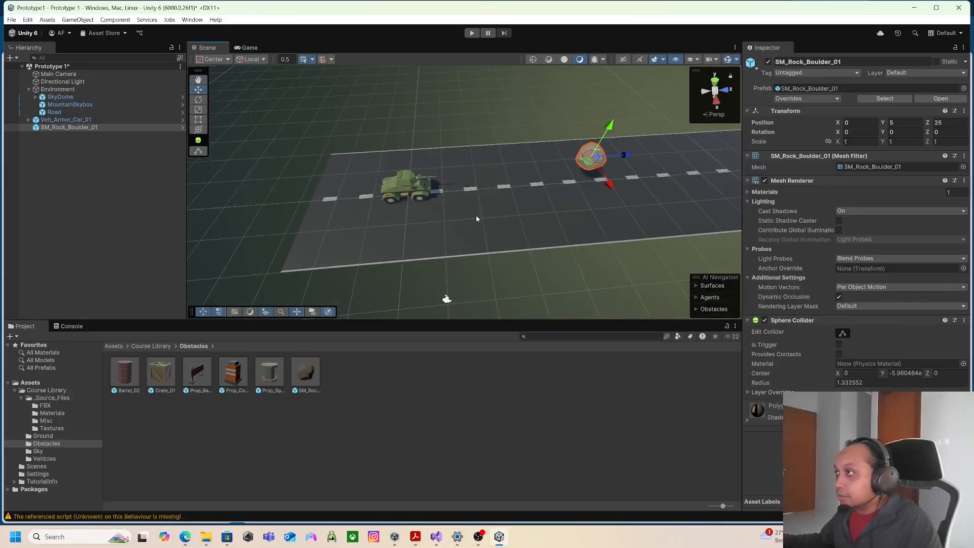
scroll(458, 212, "up", 5)
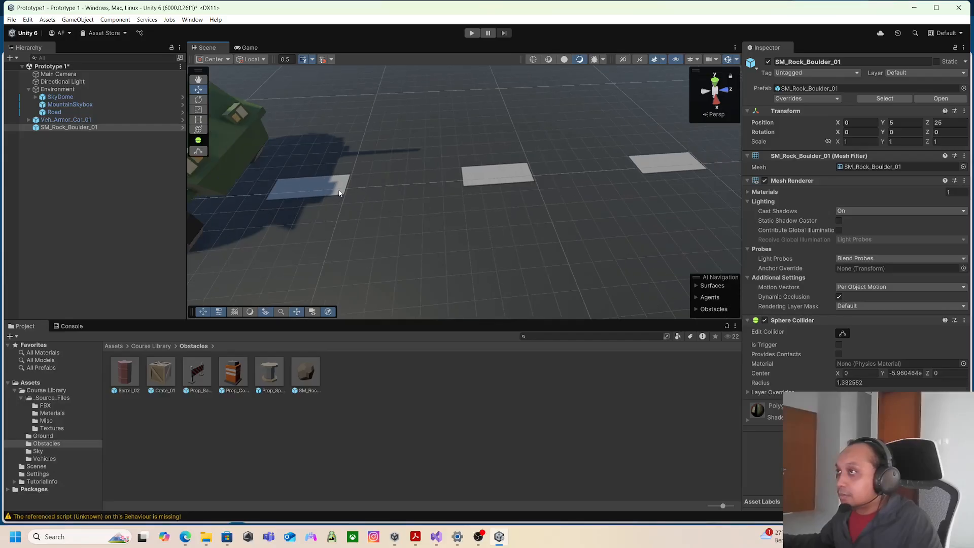
scroll(403, 190, "down", 5)
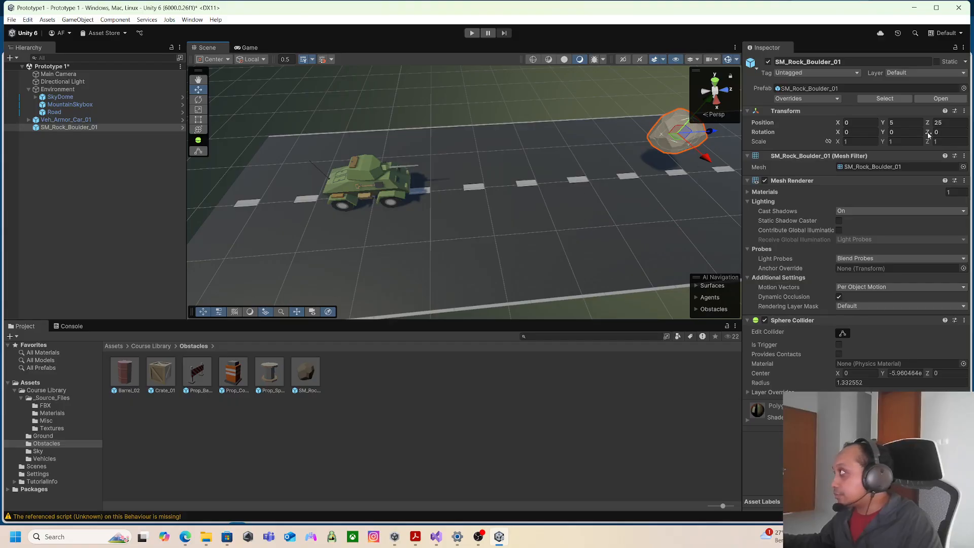
scroll(477, 214, "up", 4)
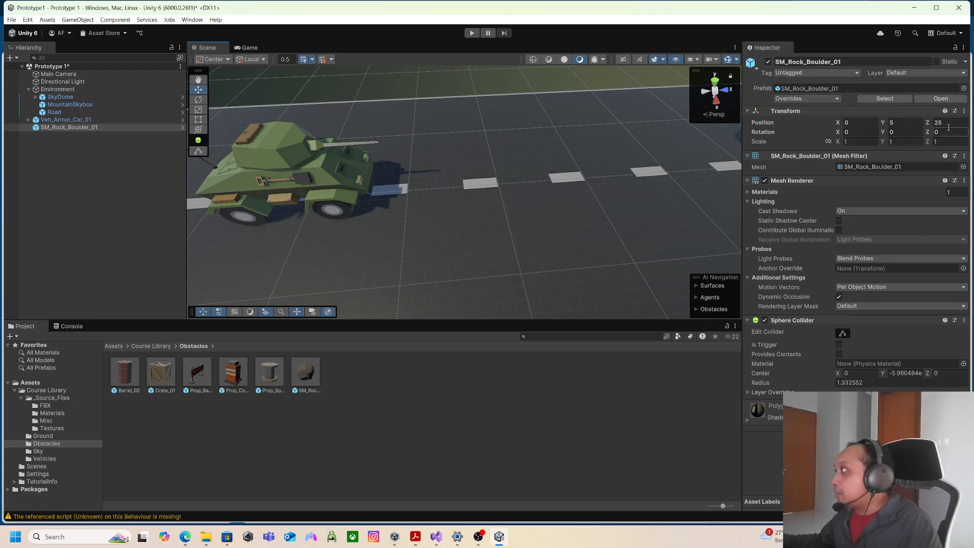
scroll(567, 189, "down", 1)
scroll(568, 190, "down", 3)
left_click(359, 192)
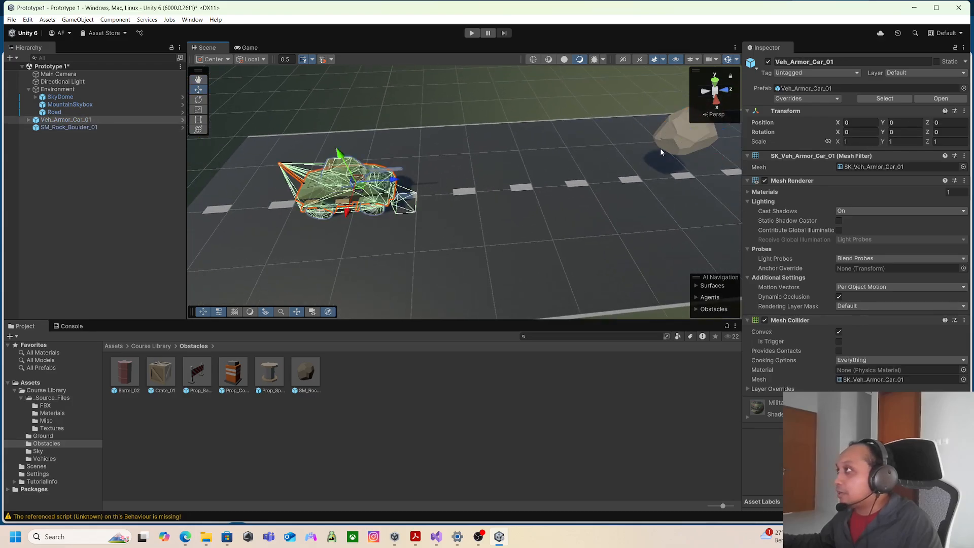
left_click(690, 152)
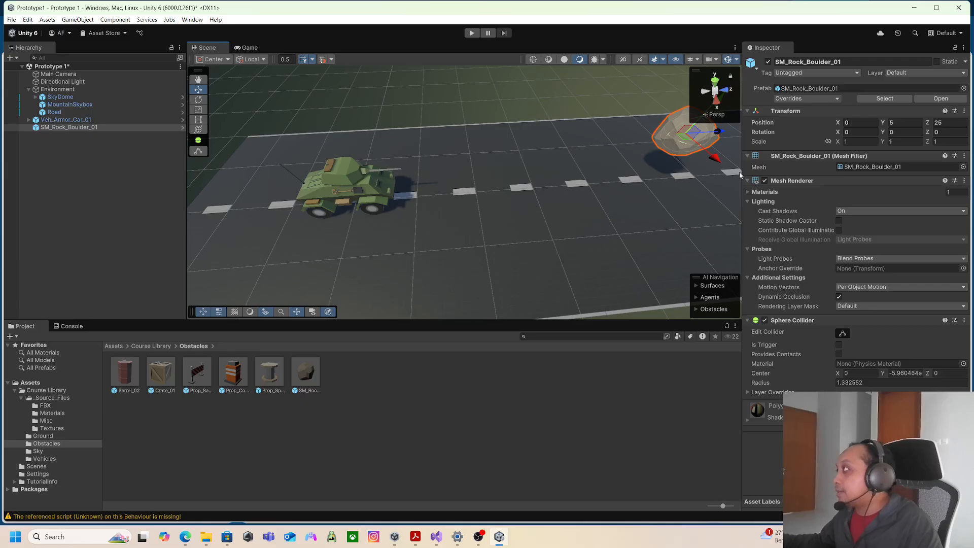
scroll(599, 159, "down", 3)
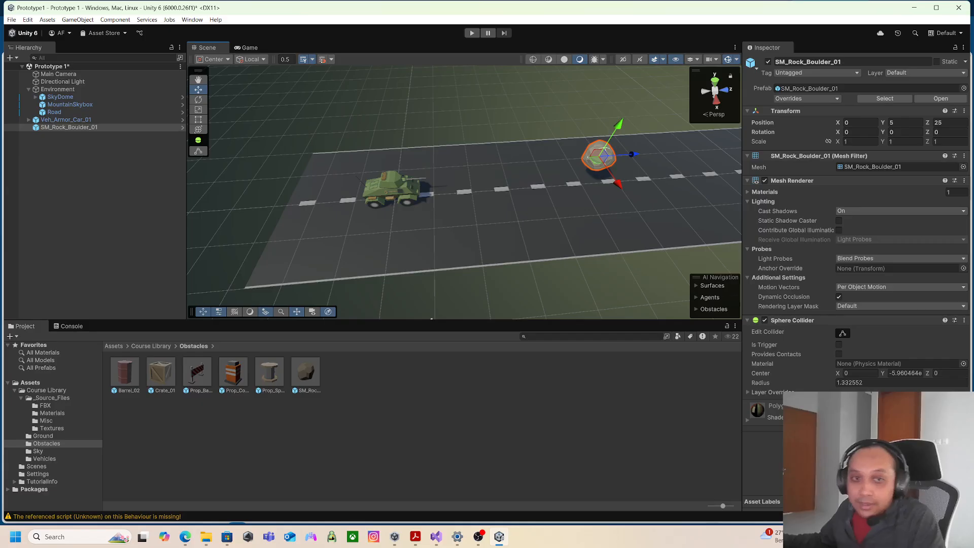
Rename the Veh_Armor_Car_01 object in the scene hierarchy as Vehicle
left_click(102, 122)
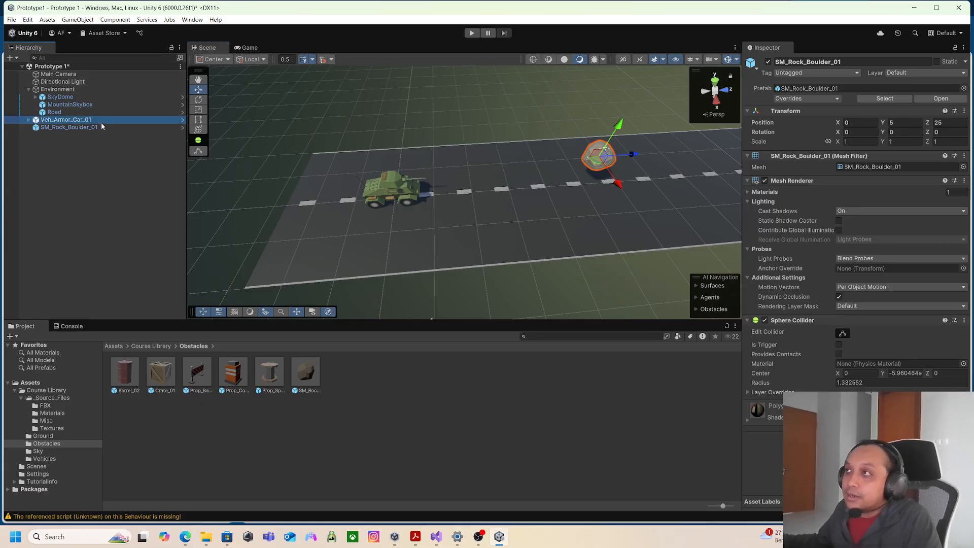
left_click(94, 128)
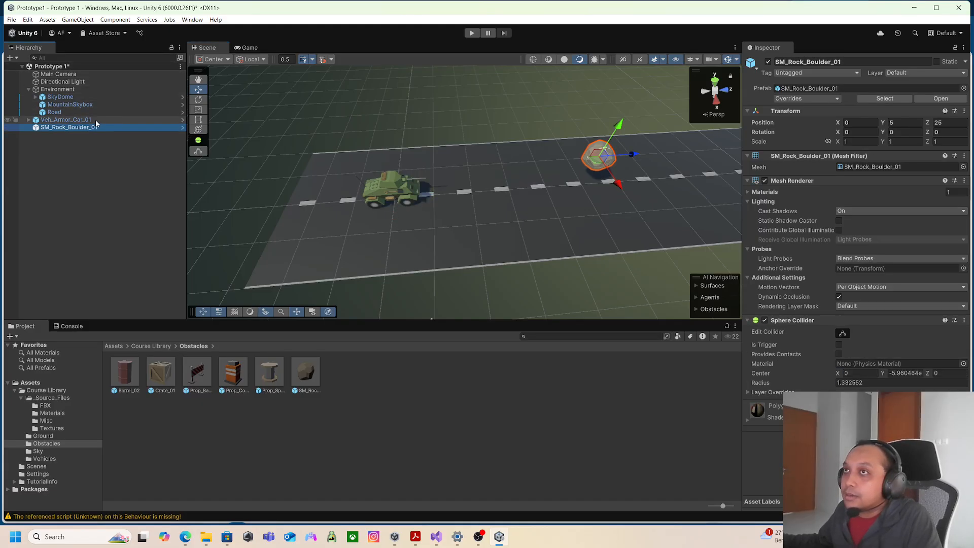
left_click(95, 120)
left_click(93, 128)
left_click(91, 120)
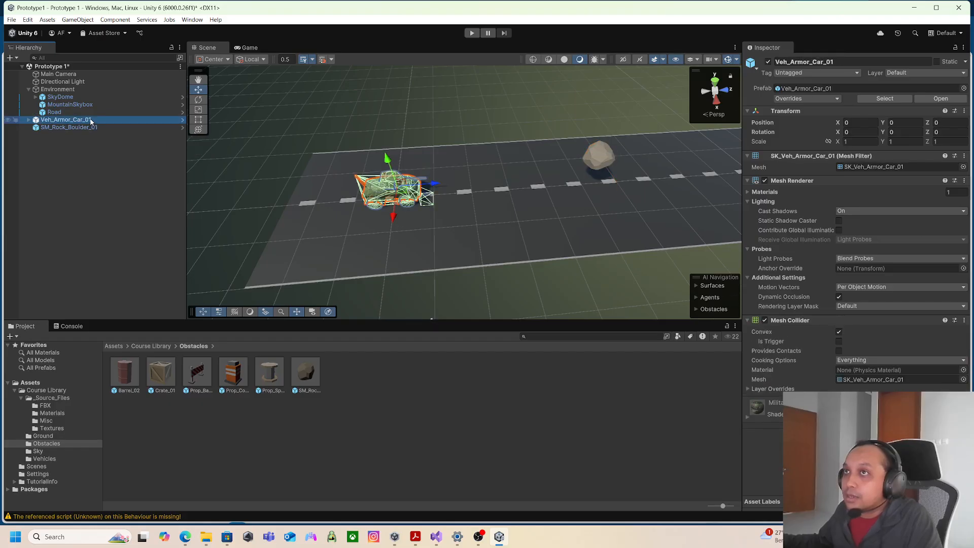
double_click(92, 121)
left_click(80, 122)
type("V")
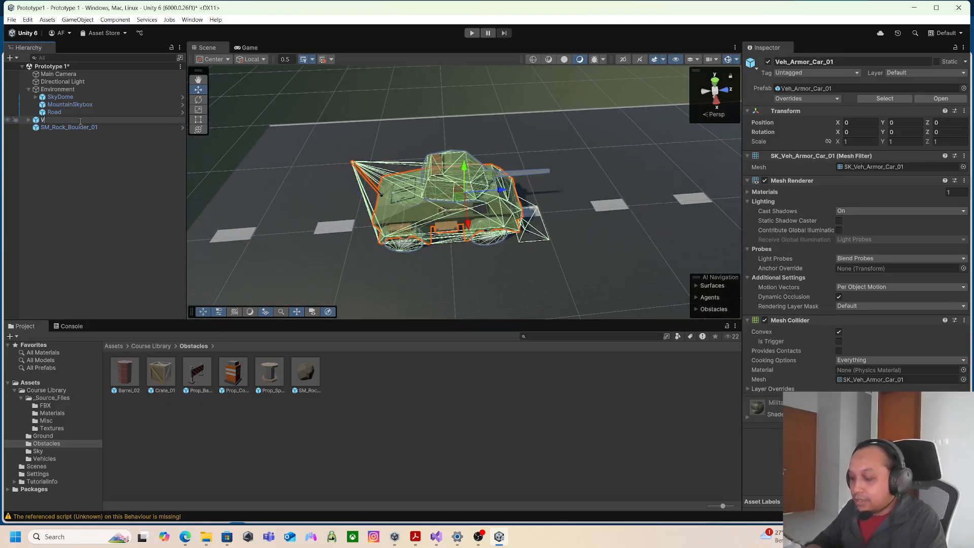
type("ehicle")
key("Return")
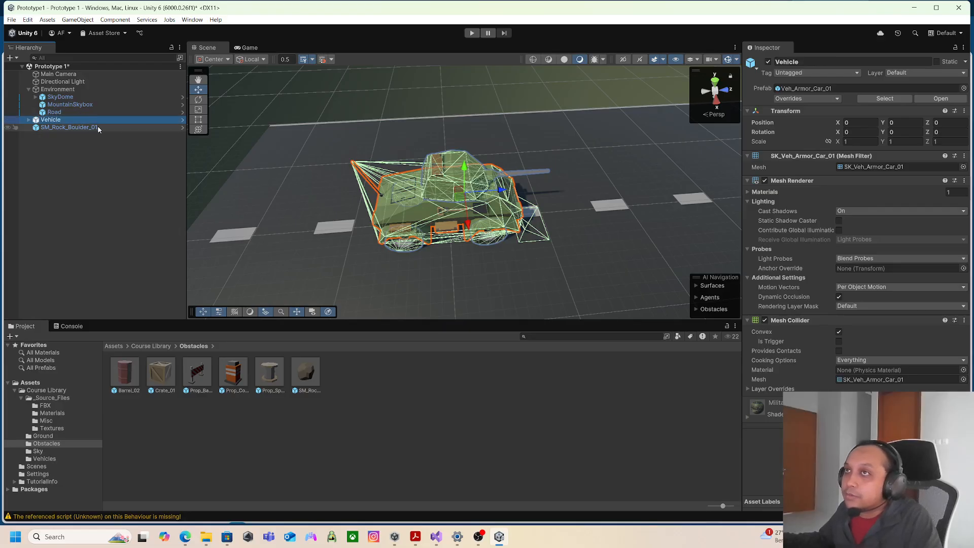
Rename the SM_Rock_Boulder_01 object in the scene hierarchy as Obstacle
scroll(522, 163, "down", 6)
middle_click_drag(640, 174, 539, 172)
left_click(649, 155)
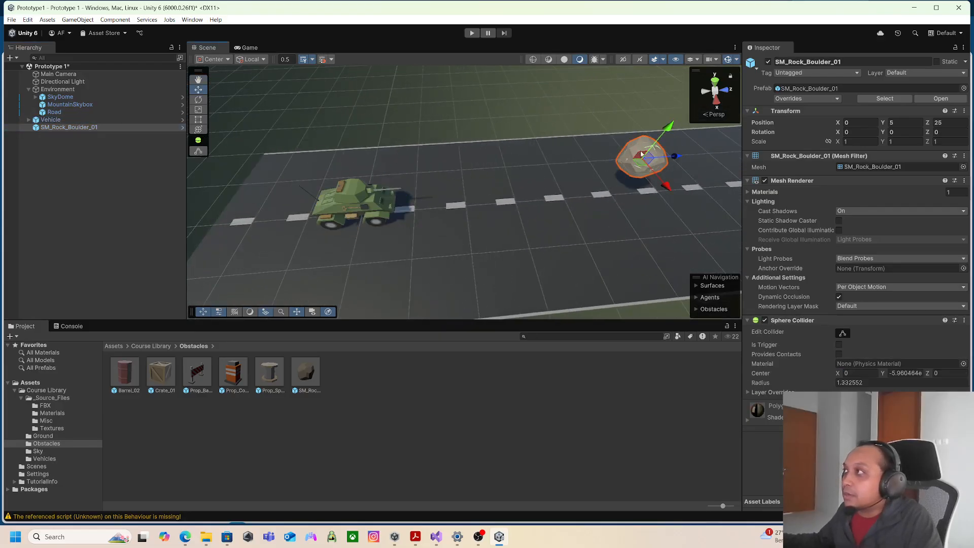
left_click(83, 128)
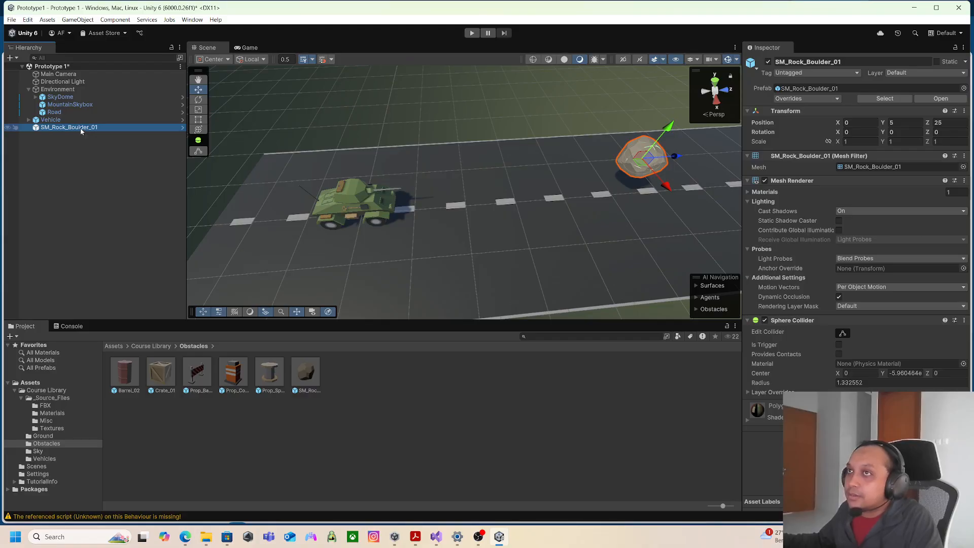
key("F2")
type("Obst")
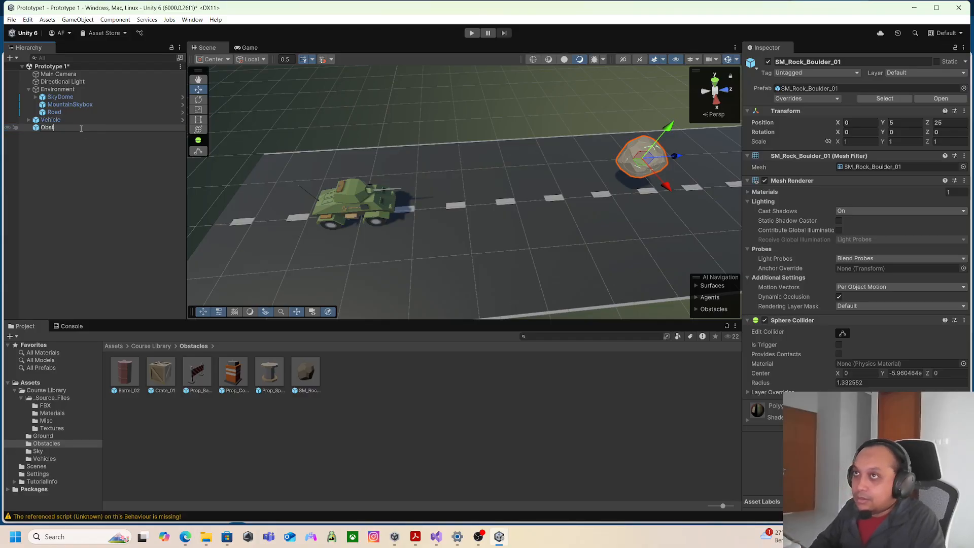
type("acle")
key("Return")
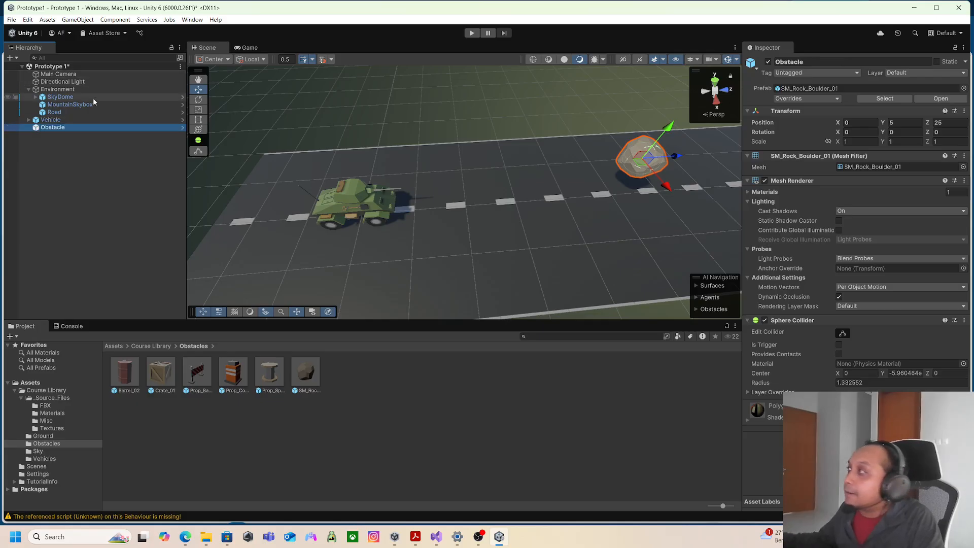
Preview the game view and examine where the Main Camera sits and points relative to the vehicle, obstacle and road
scroll(458, 187, "down", 3)
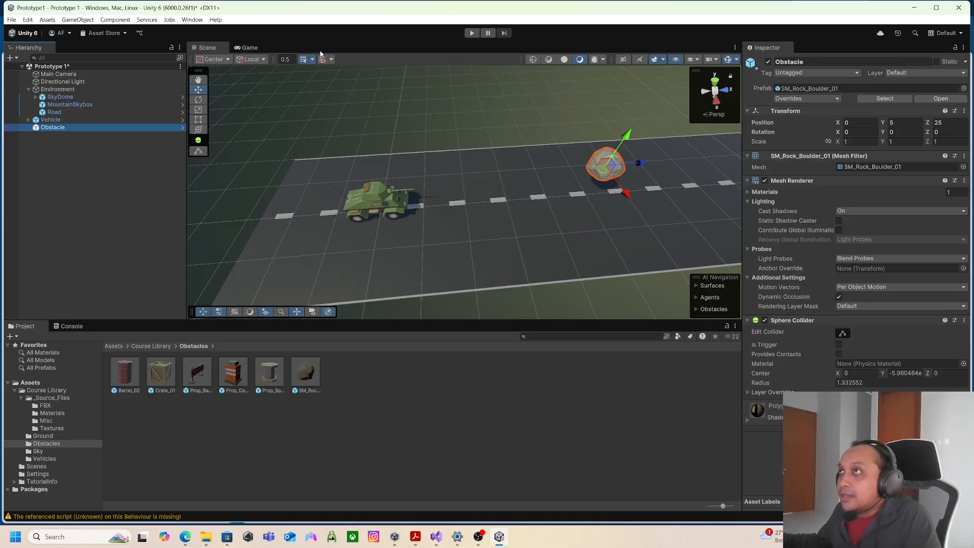
left_click(251, 49)
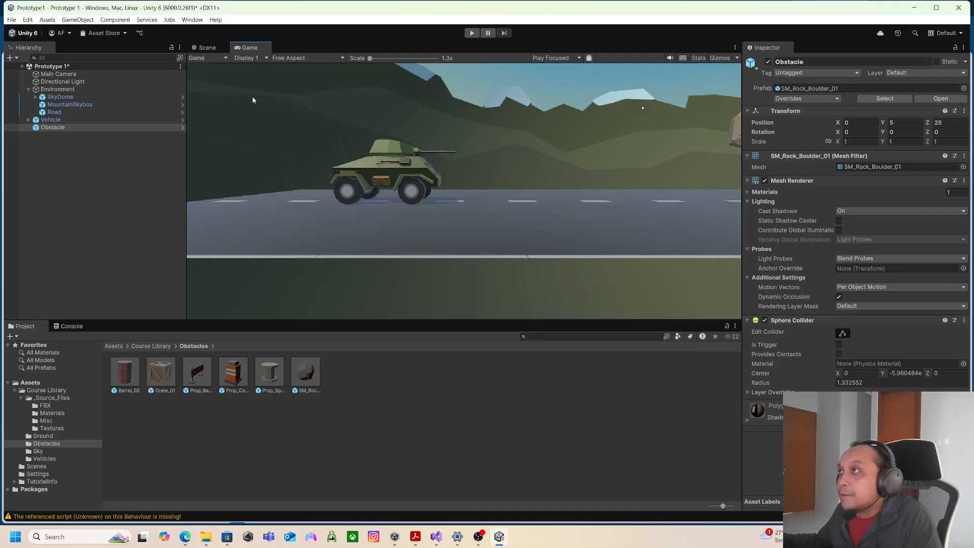
left_click(208, 47)
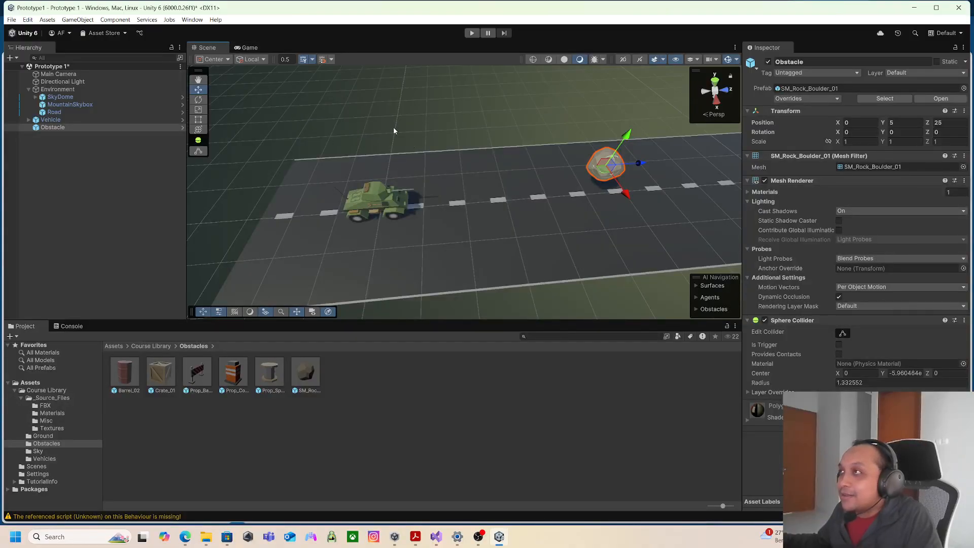
scroll(436, 170, "down", 5)
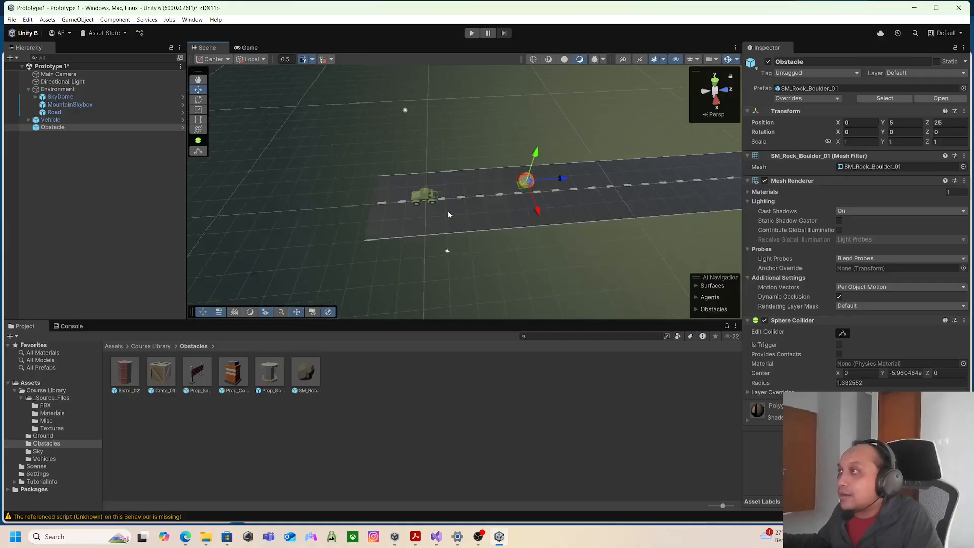
left_click(448, 253)
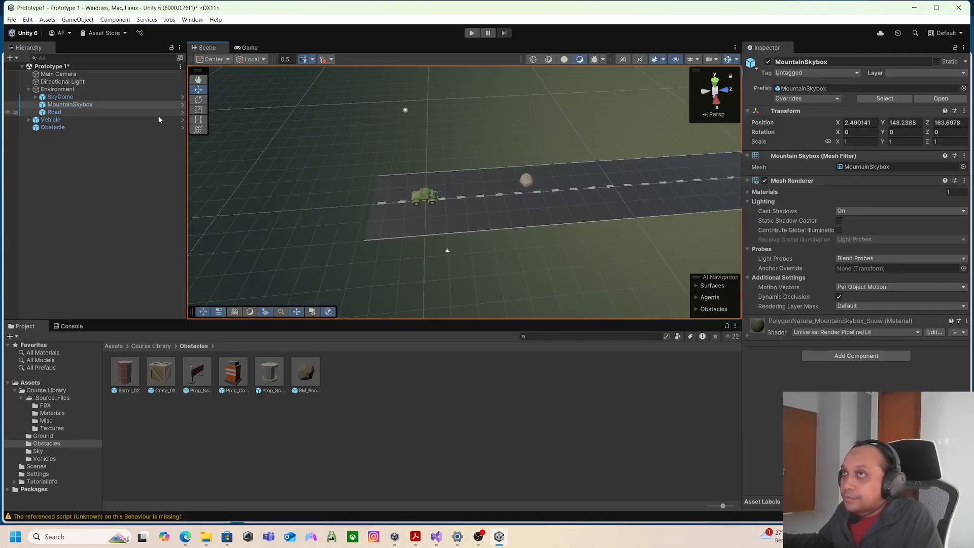
left_click(65, 75)
scroll(379, 215, "up", 2)
scroll(380, 215, "up", 2)
middle_click_drag(380, 211, 442, 183)
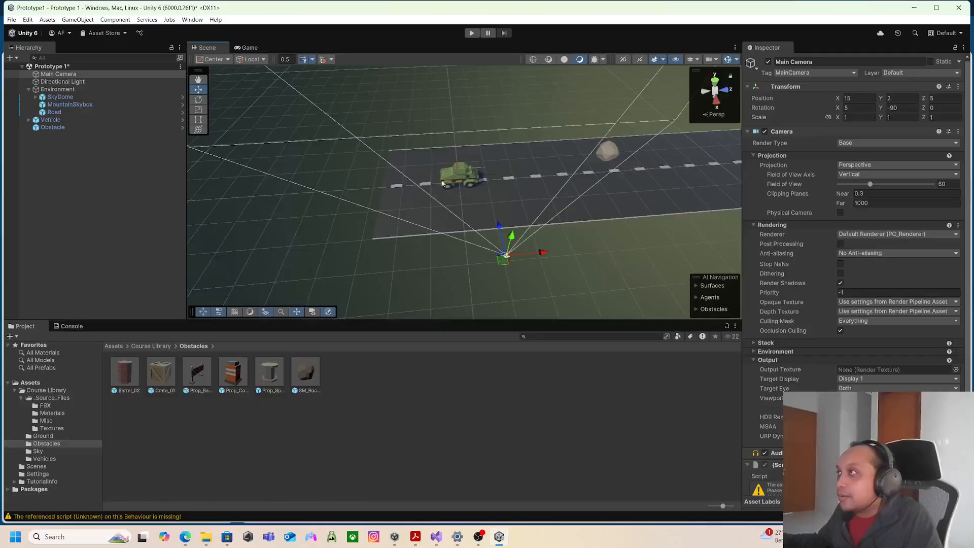
left_click(461, 174)
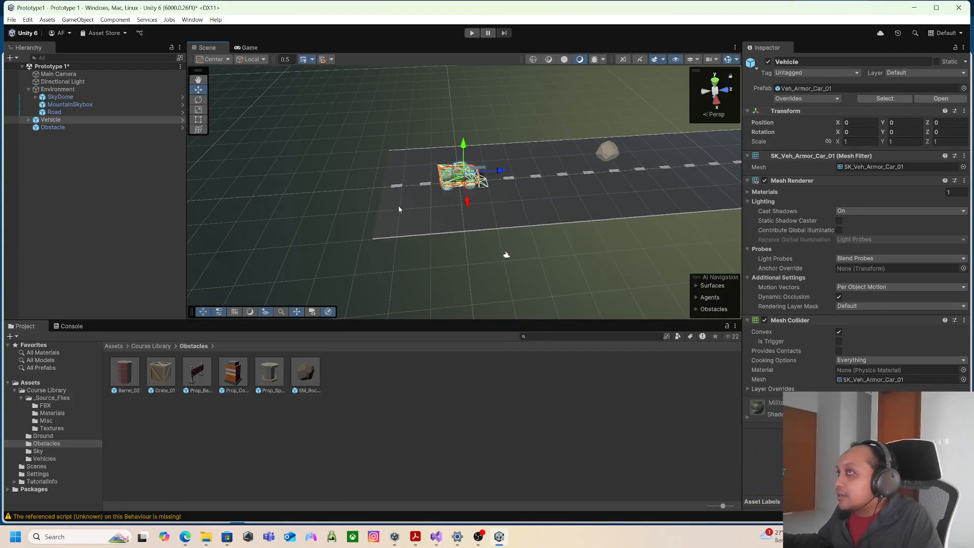
left_click(67, 75)
left_click_drag(419, 231, 472, 226, "alt")
middle_click_drag(471, 226, 534, 211)
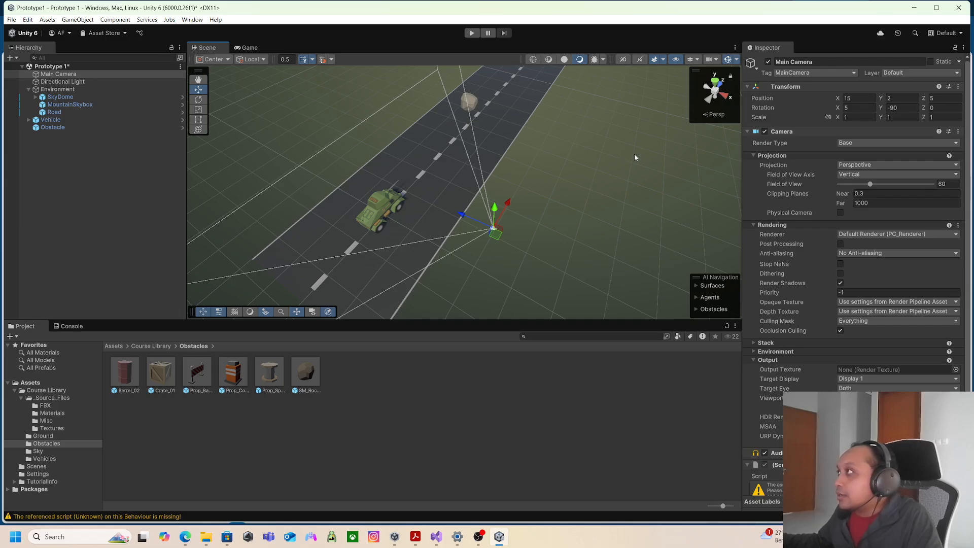
middle_click_drag(645, 154, 638, 169)
right_click_drag(637, 170, 576, 213)
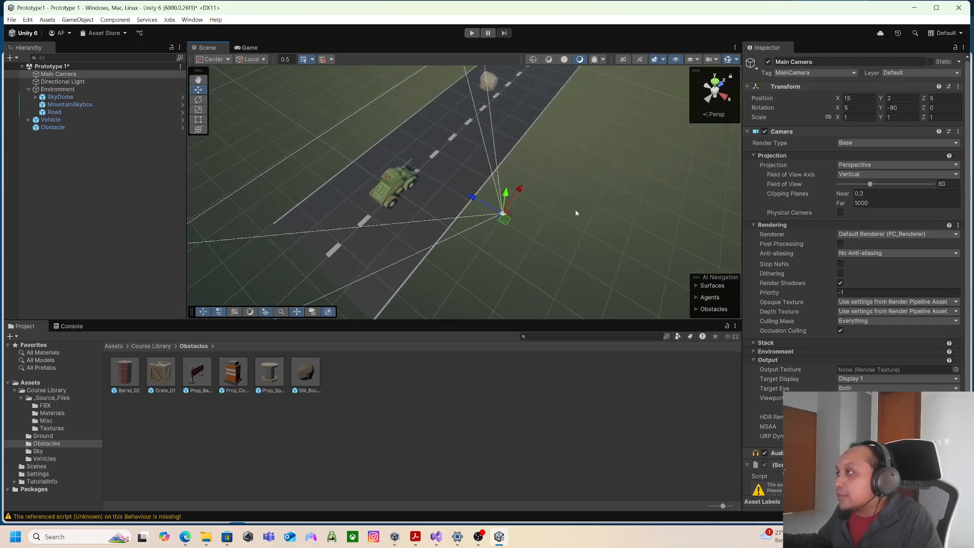
middle_click_drag(577, 214, 572, 193)
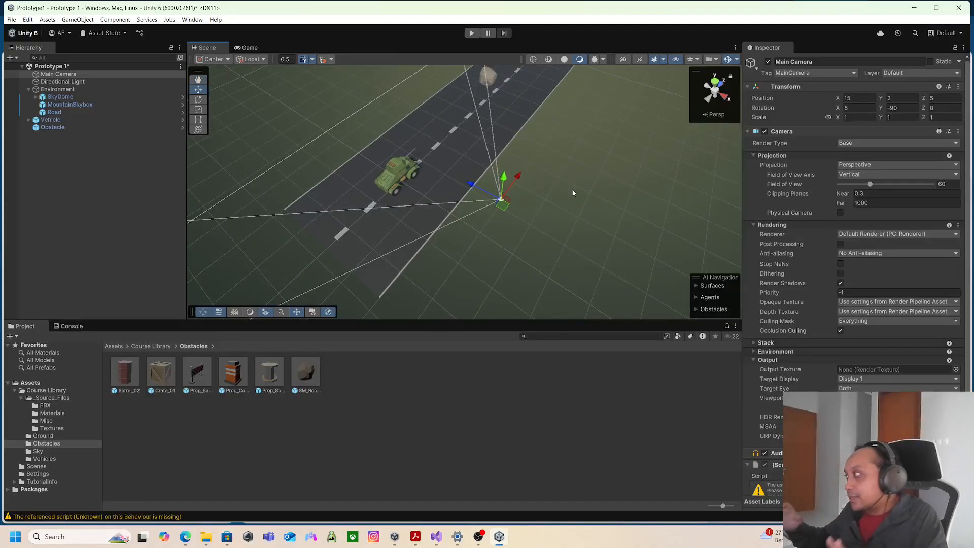
Move the Main Camera onto the road behind the vehicle at about X -3.7, Y 0.4, Z -4.6 and preview its view
scroll(507, 217, "up", 1)
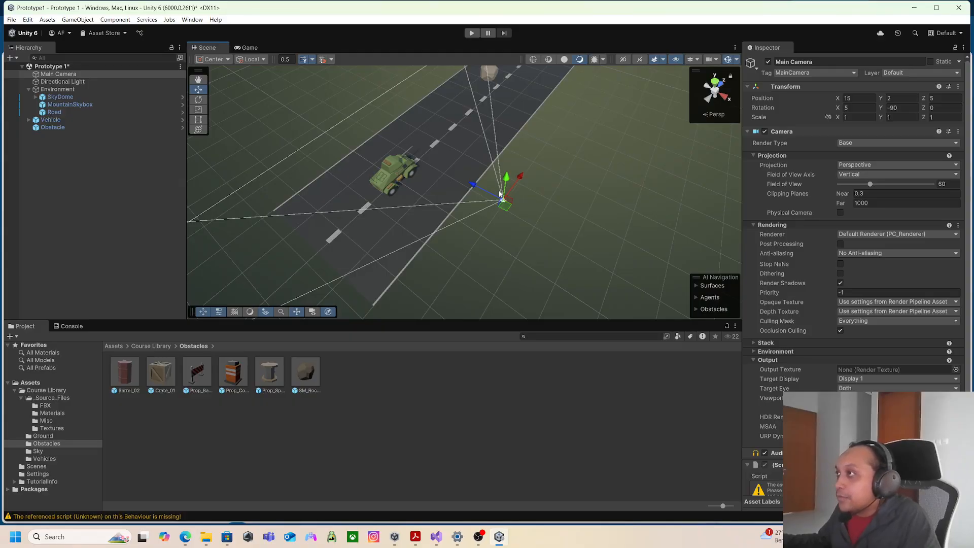
scroll(501, 194, "up", 4)
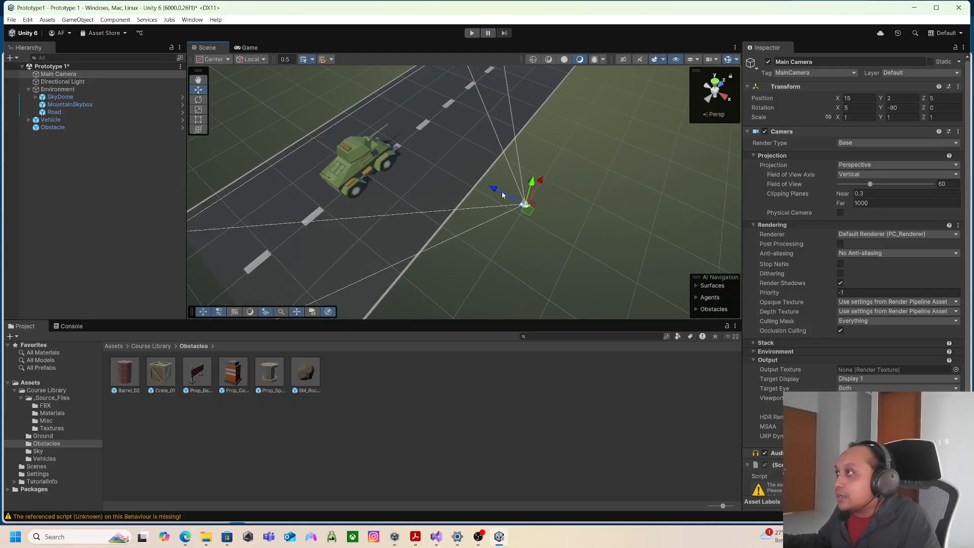
left_click_drag(504, 194, 335, 171)
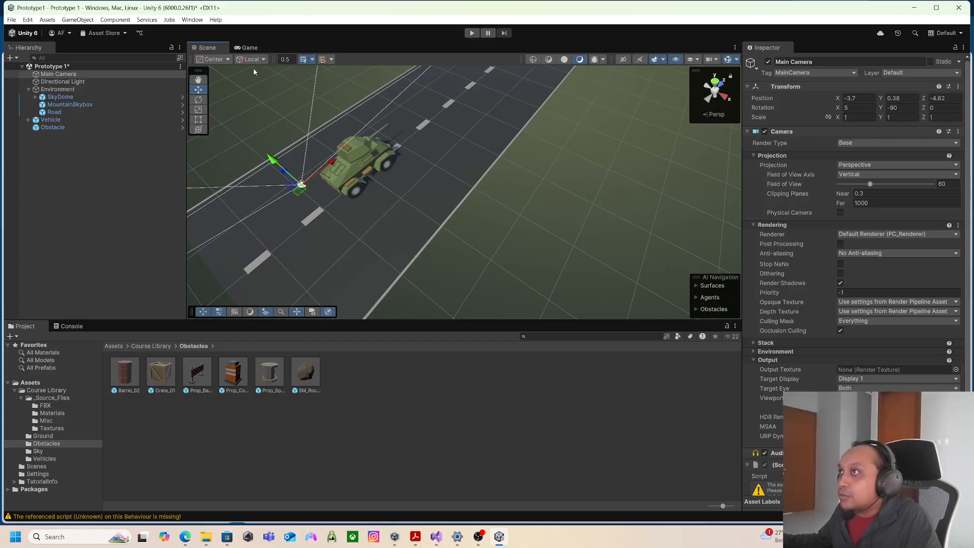
right_click_drag(267, 137, 352, 117)
left_click(249, 48)
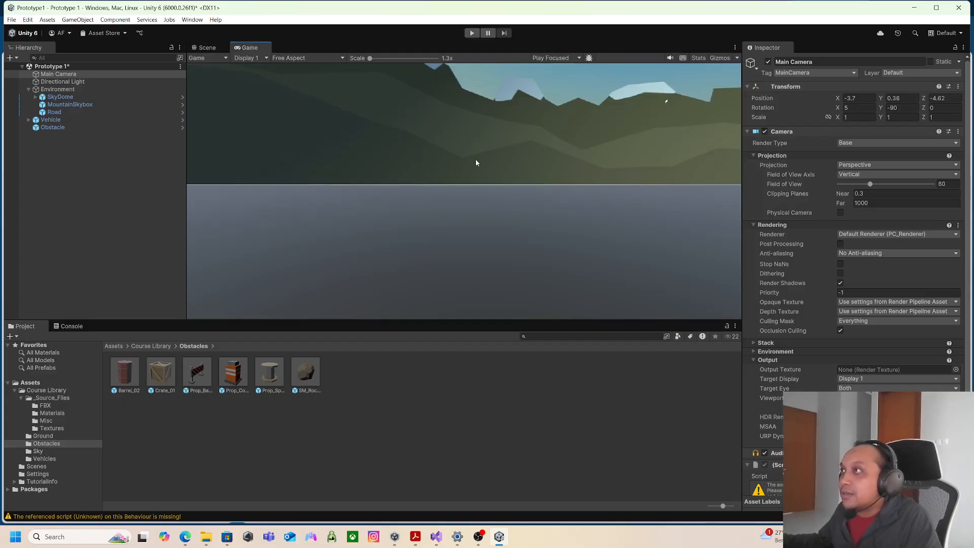
left_click(207, 47)
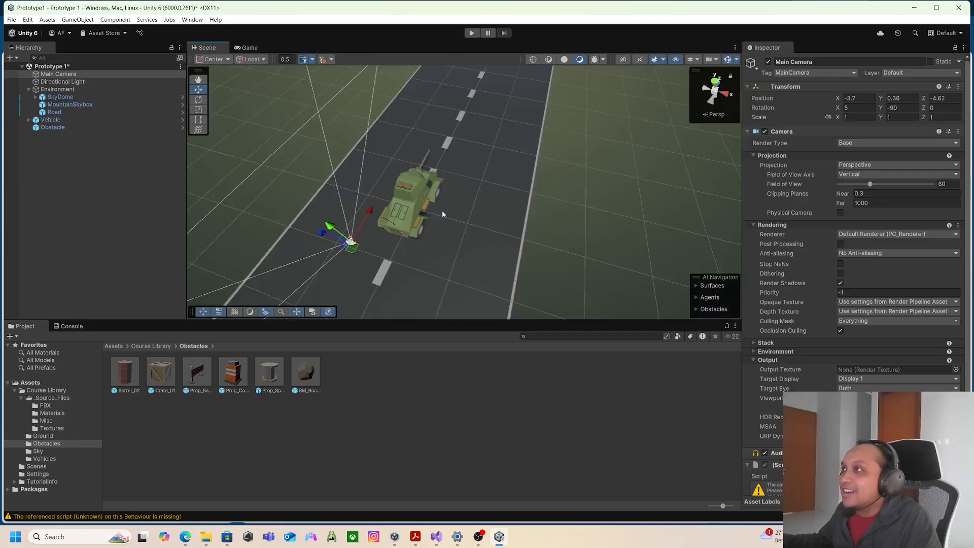
right_click_drag(443, 210, 447, 235)
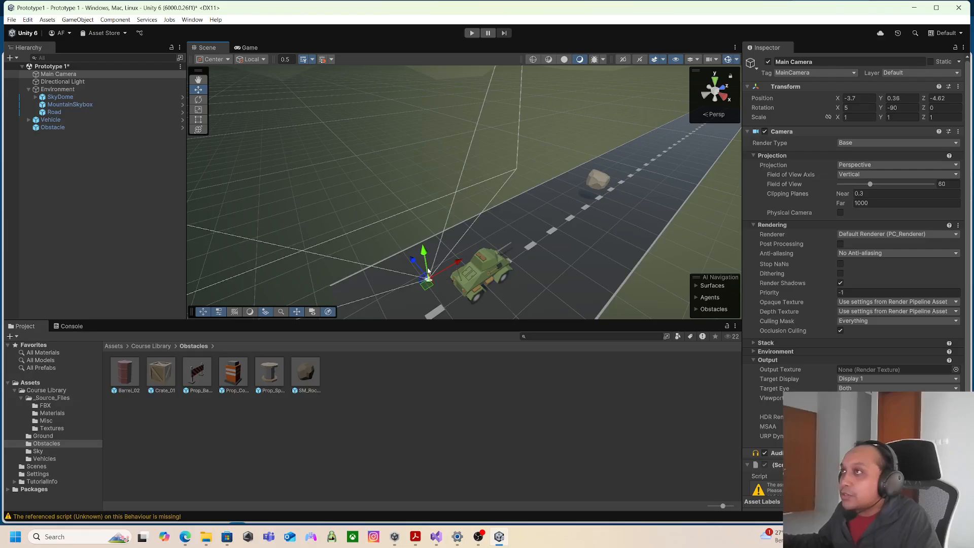
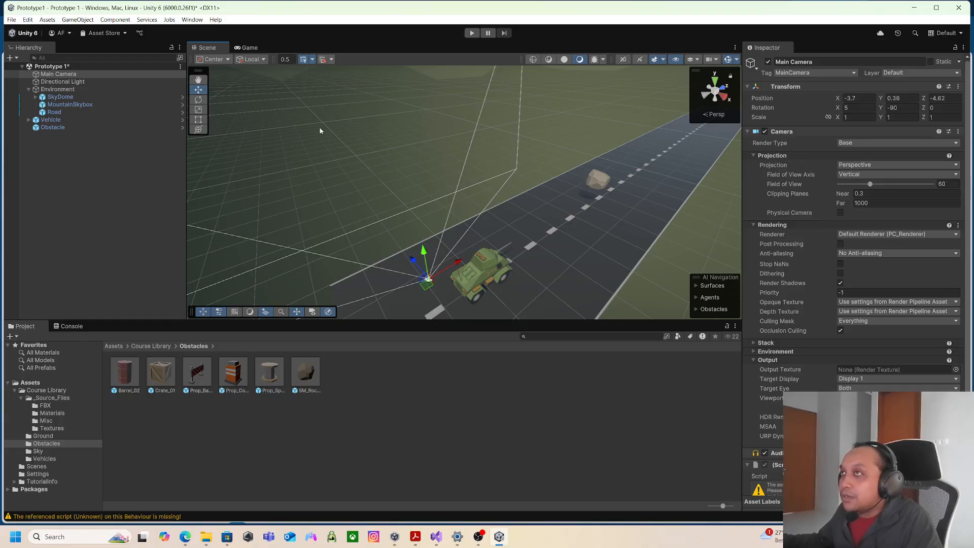
Rotate the Main Camera to face along the road, to about X 1.3, Y -15, Z 4.8, and preview its game view
left_click(201, 80)
left_click_drag(474, 221, 471, 189)
left_click(199, 90)
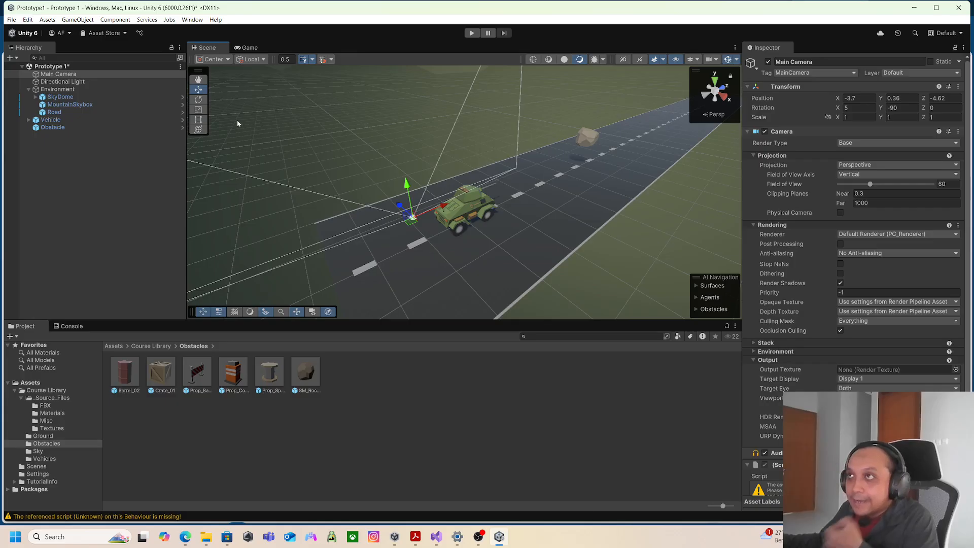
left_click(203, 100)
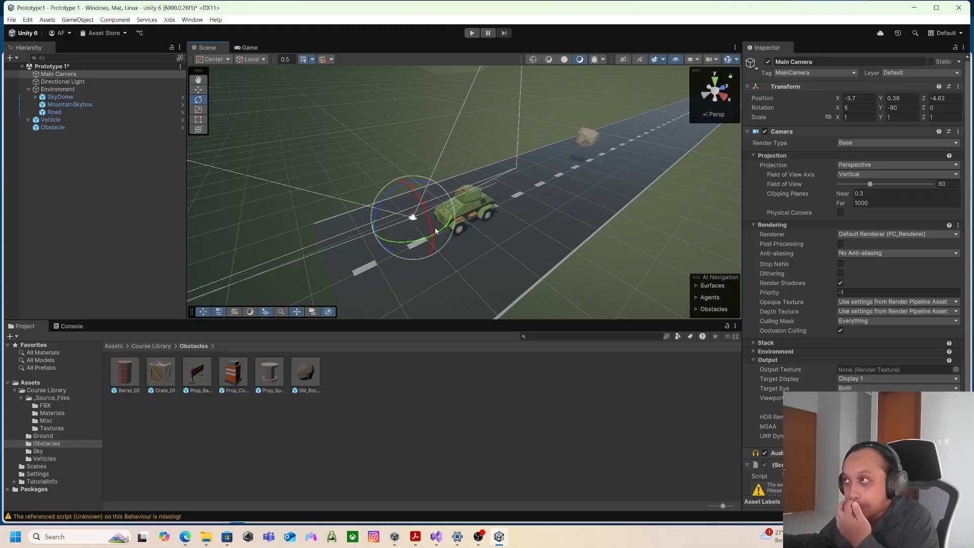
right_click_drag(345, 258, 441, 257)
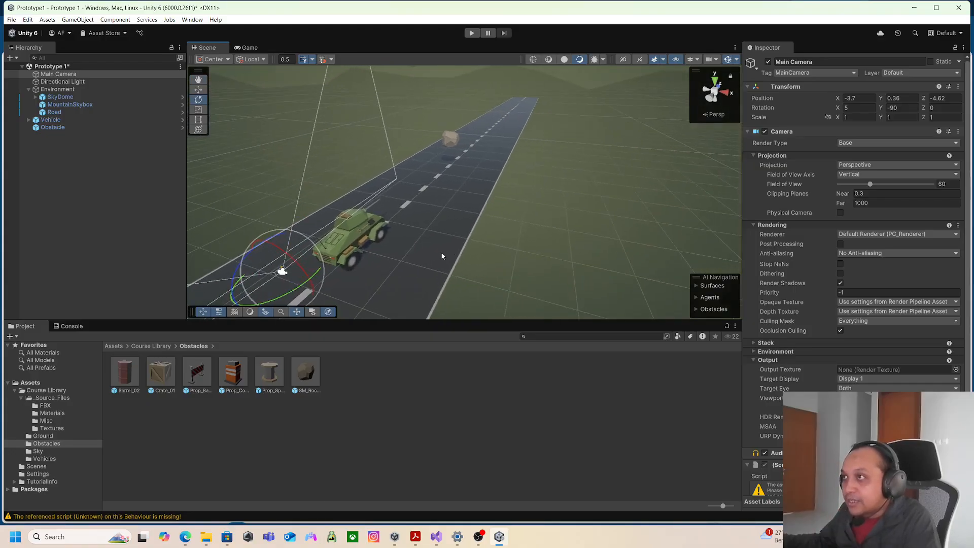
middle_click_drag(442, 257, 419, 231)
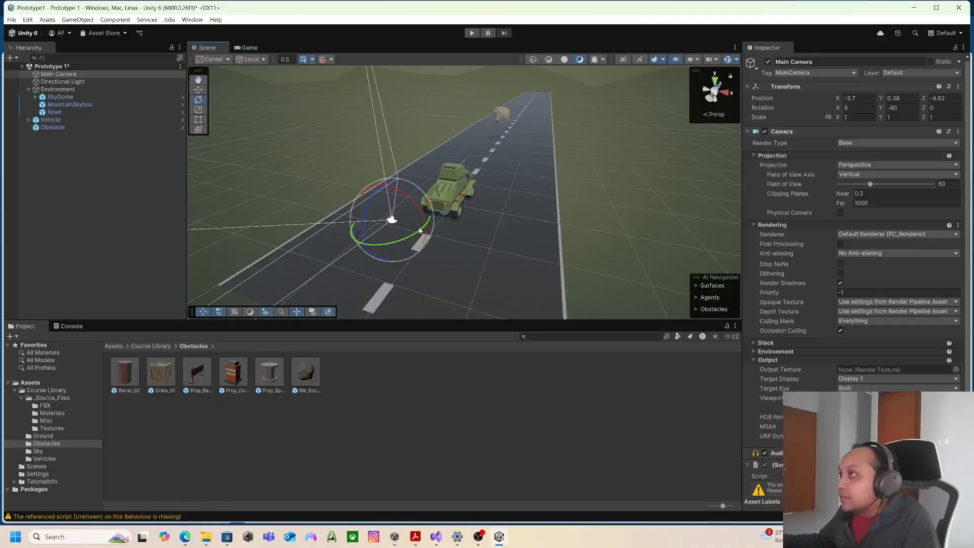
left_click_drag(422, 232, 422, 233)
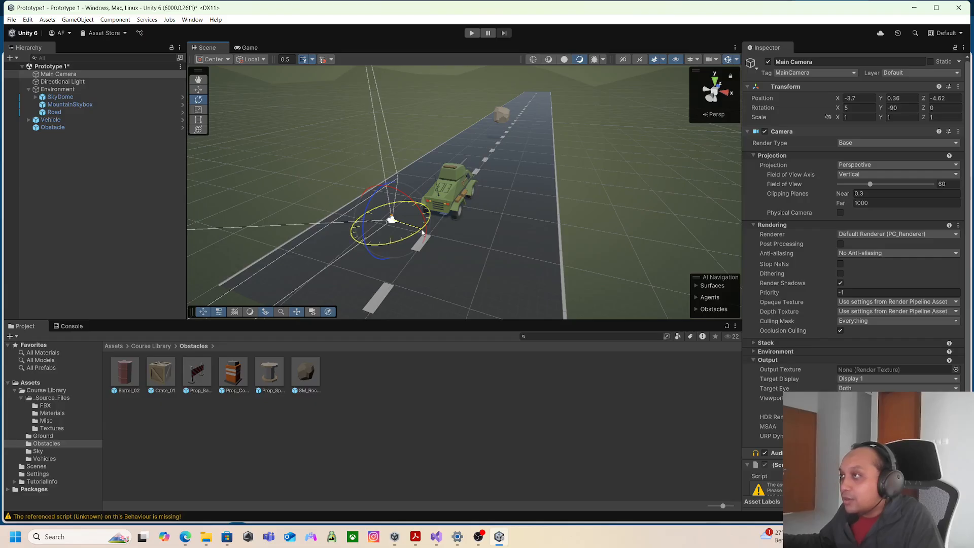
left_click_drag(422, 233, 328, 248)
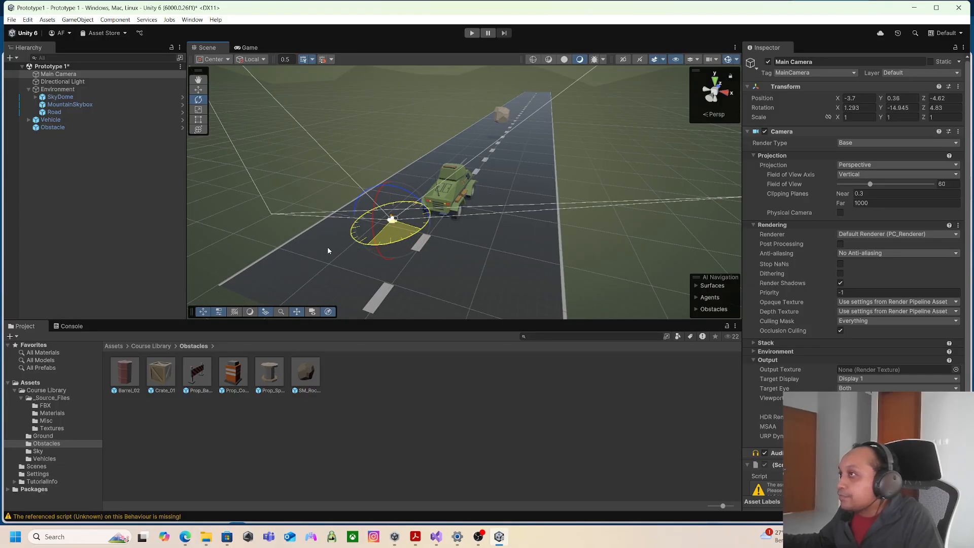
left_click_drag(446, 225, 530, 211, "alt")
middle_click_drag(421, 243, 470, 221)
scroll(460, 224, "up", 3)
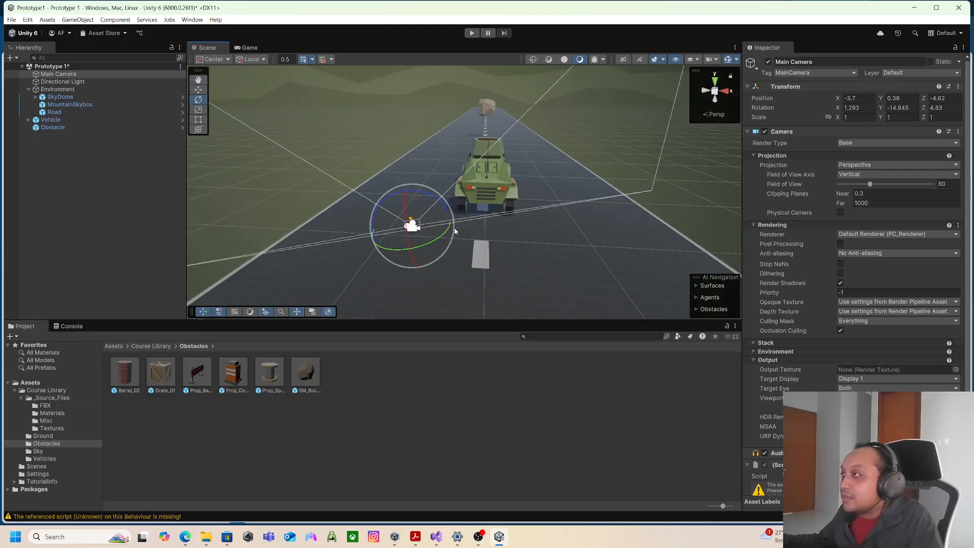
scroll(449, 234, "down", 1)
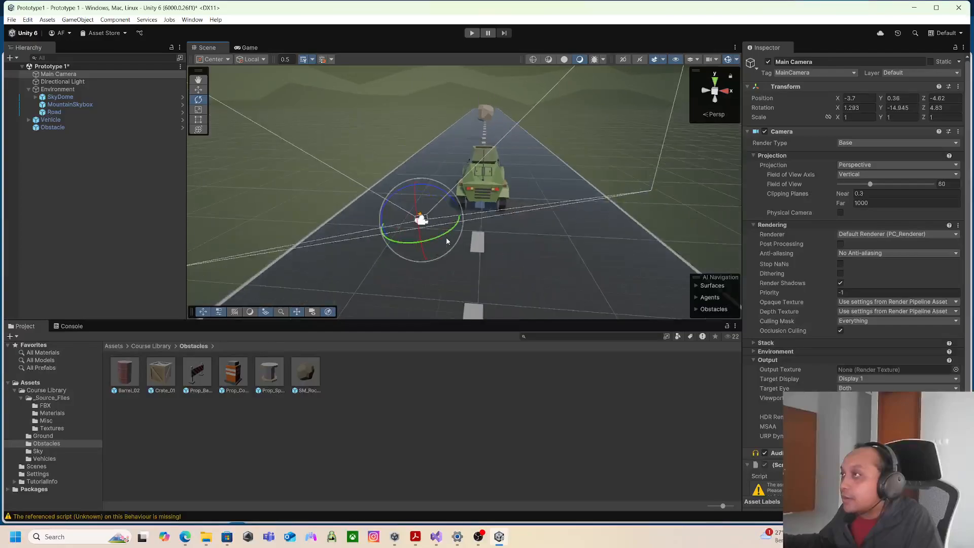
left_click(246, 48)
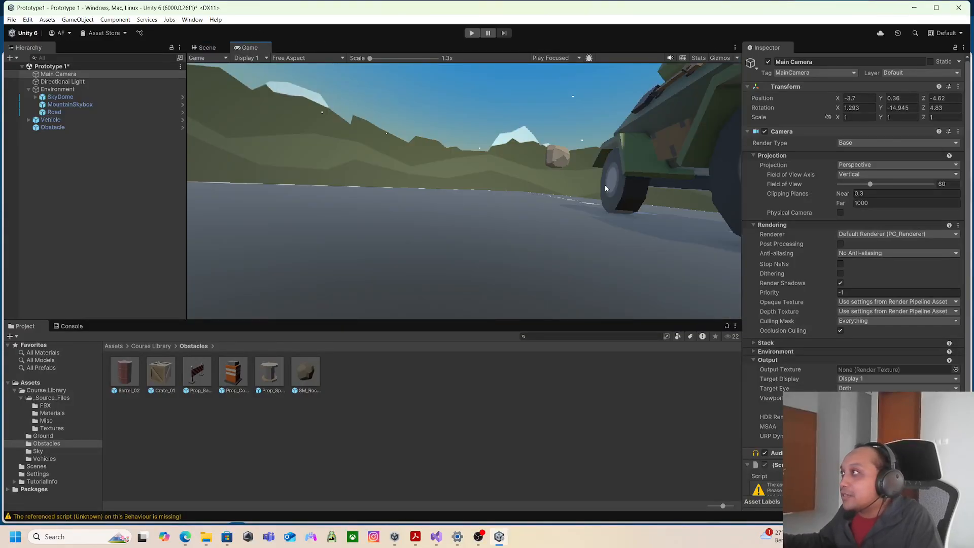
left_click(205, 47)
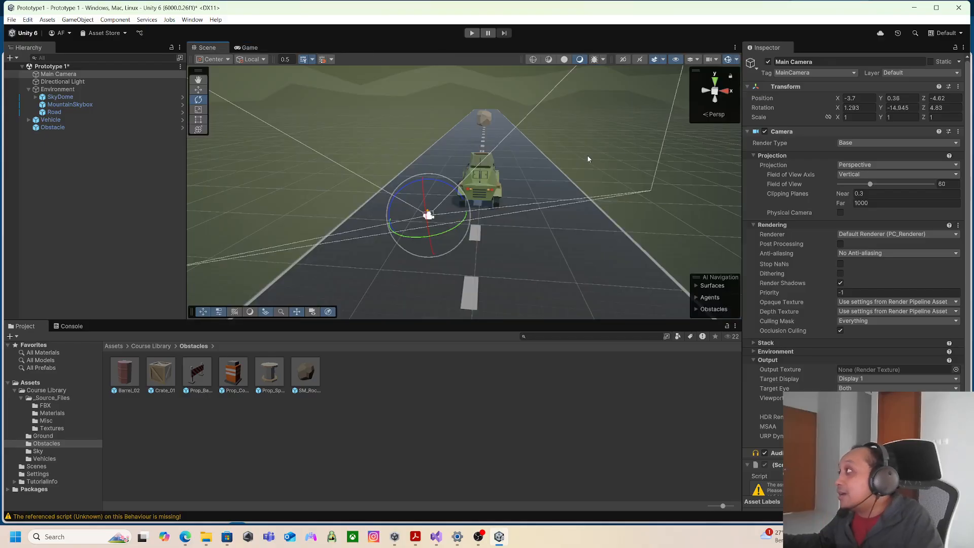
Set the Main Camera's position to X 0, Y 0, Z 0
left_click(856, 99)
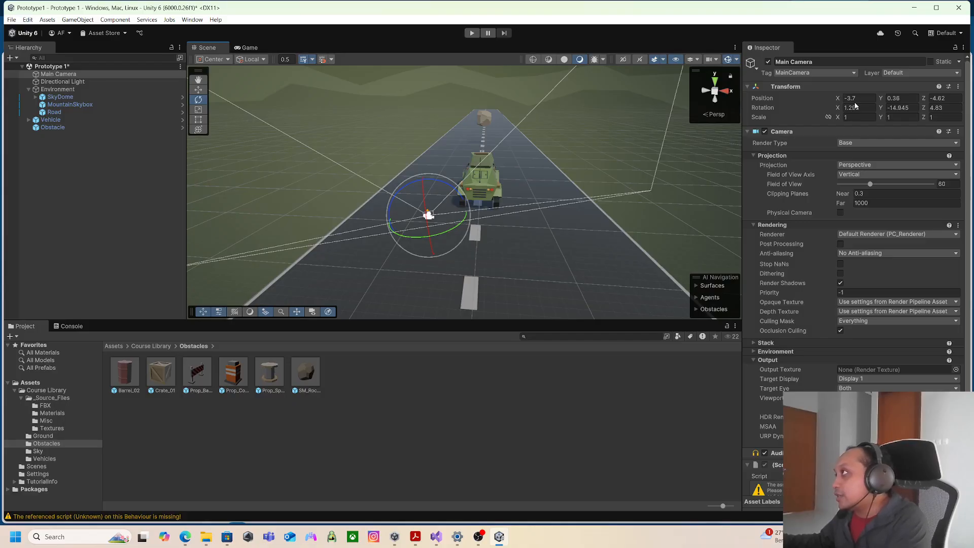
type("0")
key("Tab")
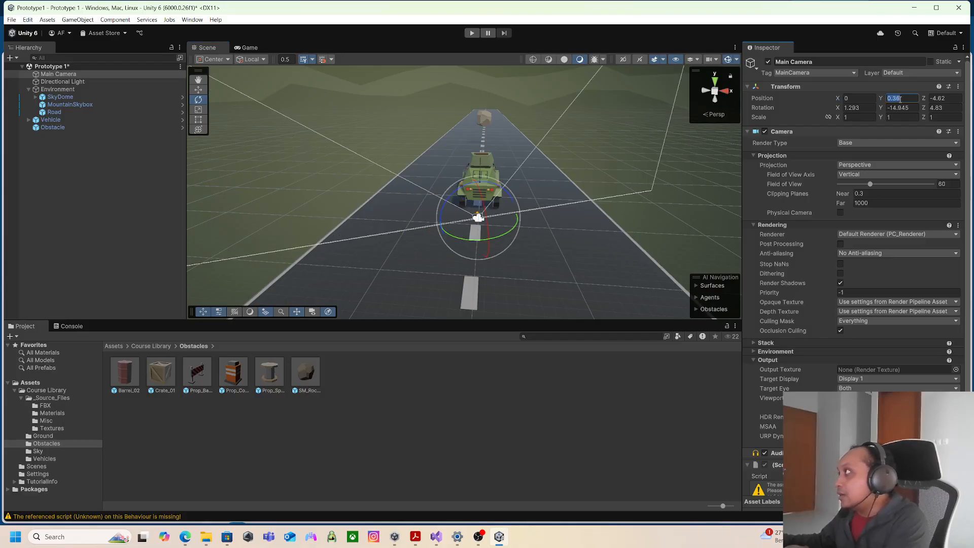
type("0")
key("Tab")
type("0")
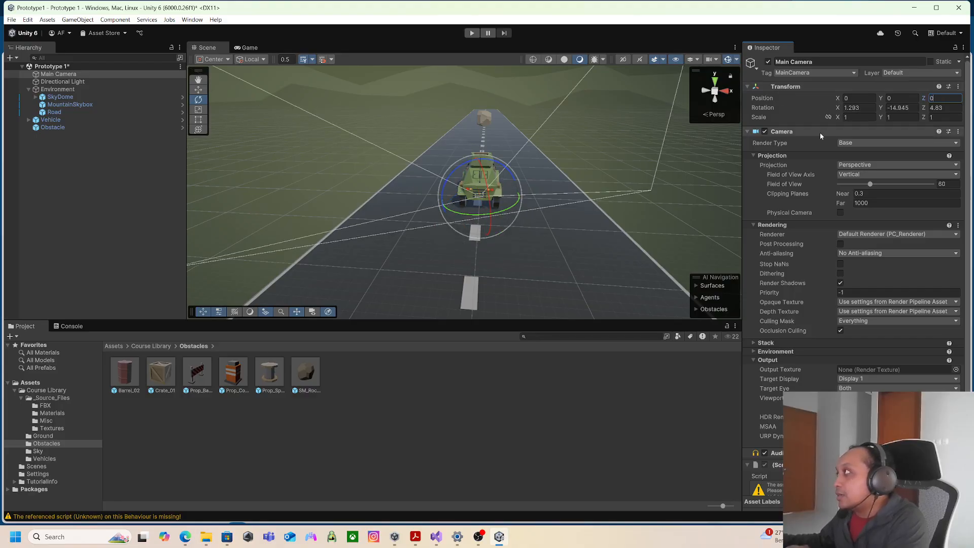
Set the Main Camera's rotation to 0 on all three axes and preview its game view
left_click(858, 108)
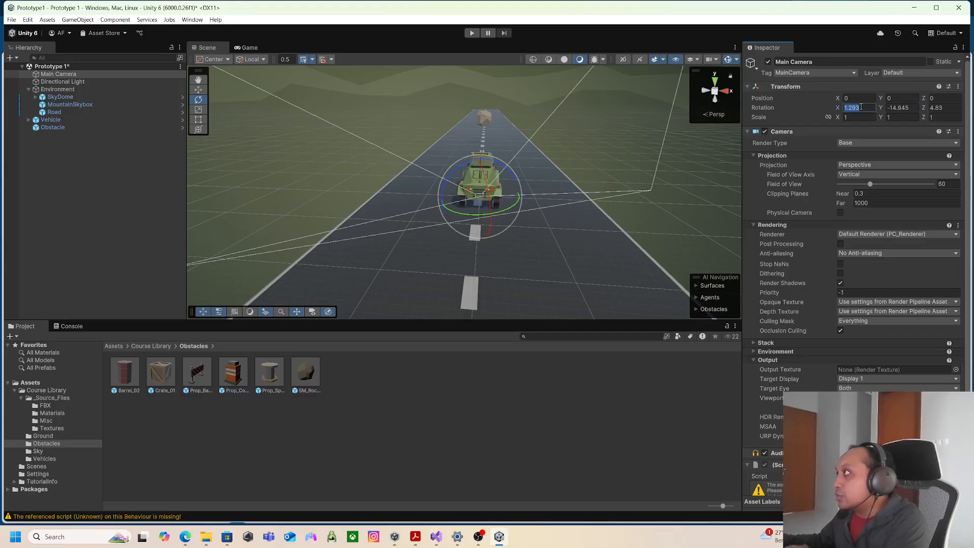
type("0")
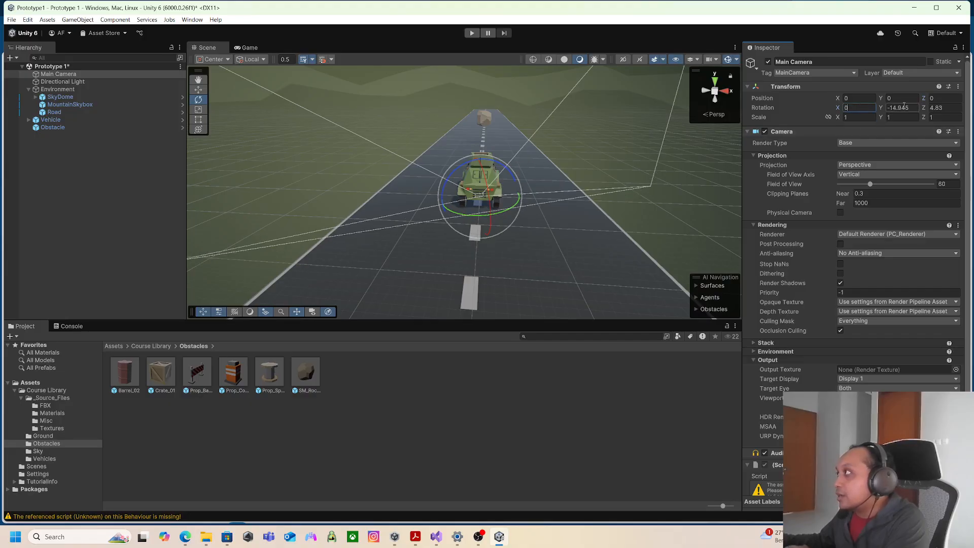
left_click(903, 107)
type("0")
left_click(936, 108)
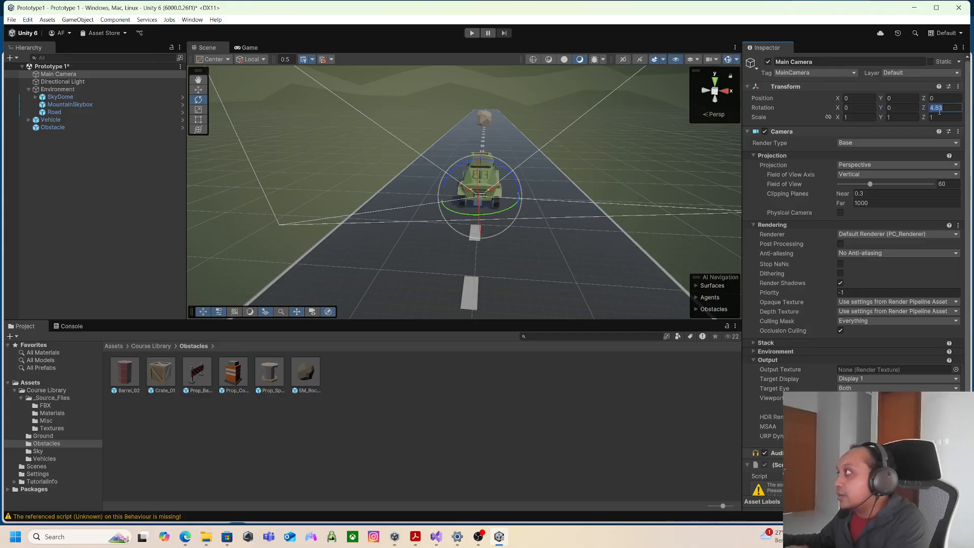
type("0")
left_click(249, 49)
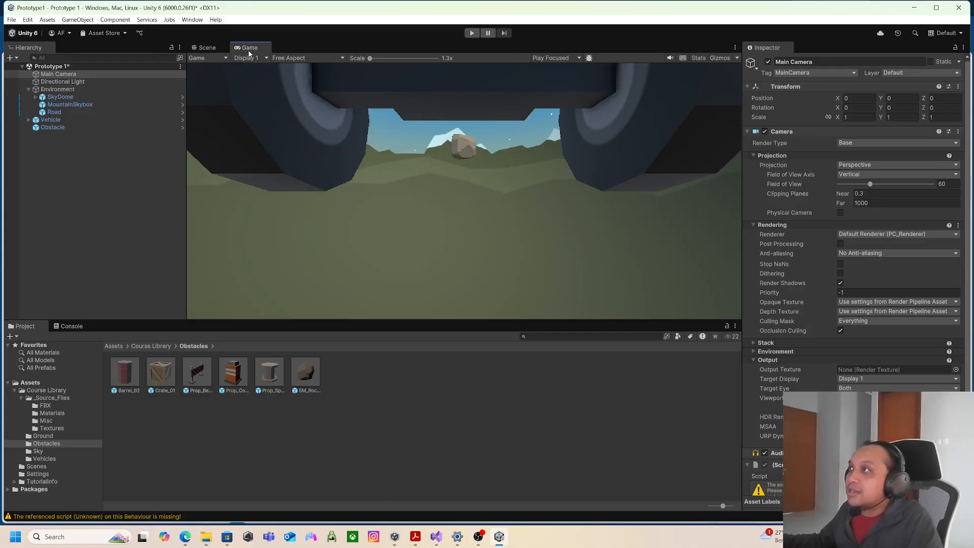
left_click(209, 48)
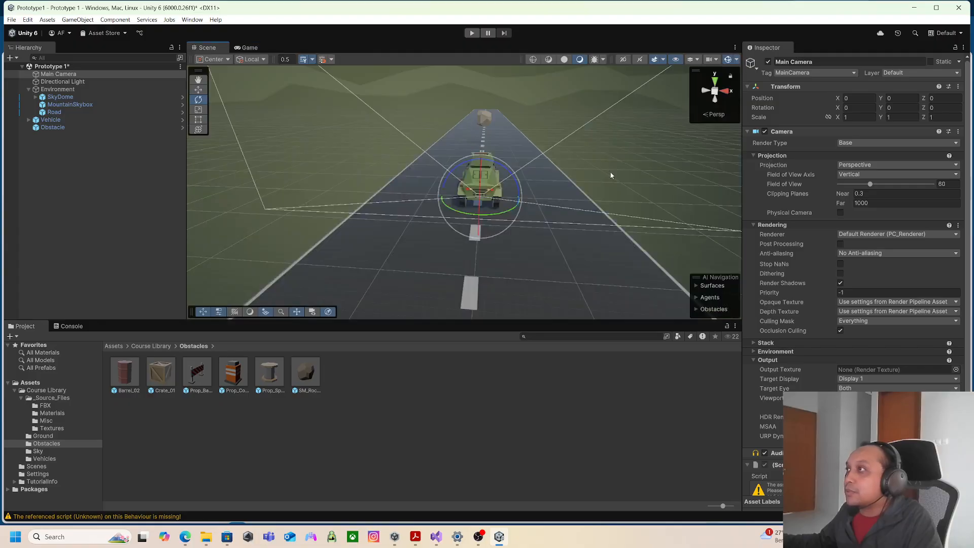
Move the Main Camera behind and above the vehicle to Y 5, Z -7, and preview its game view
scroll(612, 175, "down", 5)
right_click_drag(602, 194, 497, 224)
key("f")
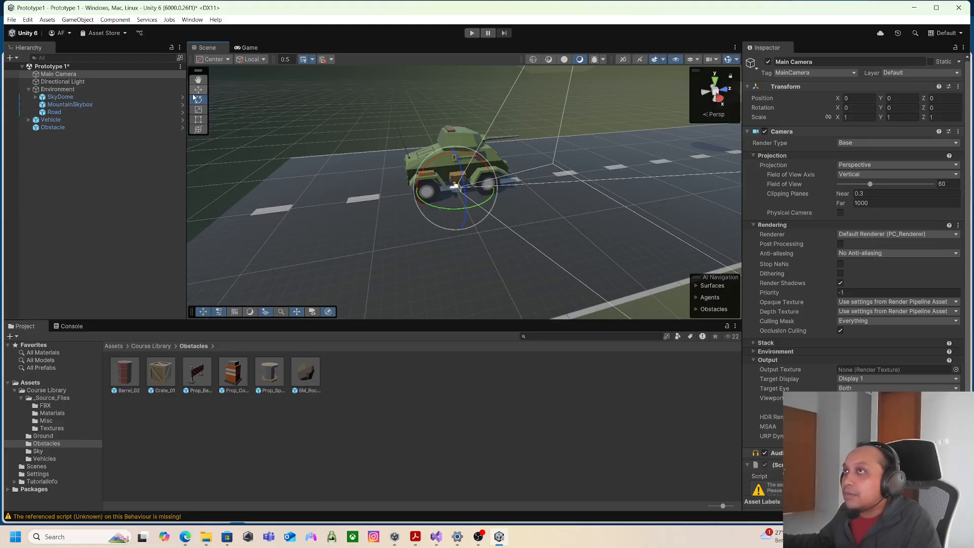
key("w")
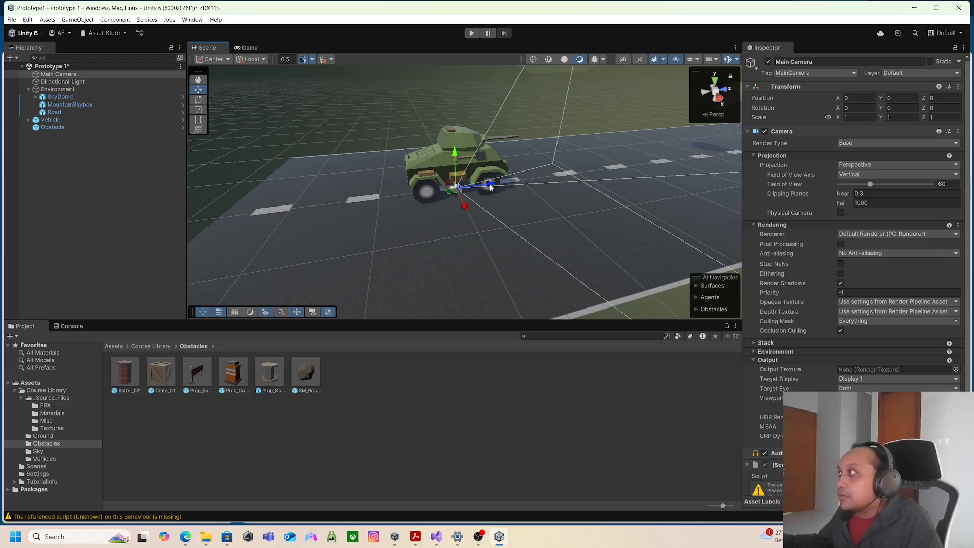
left_click_drag(490, 188, 382, 201)
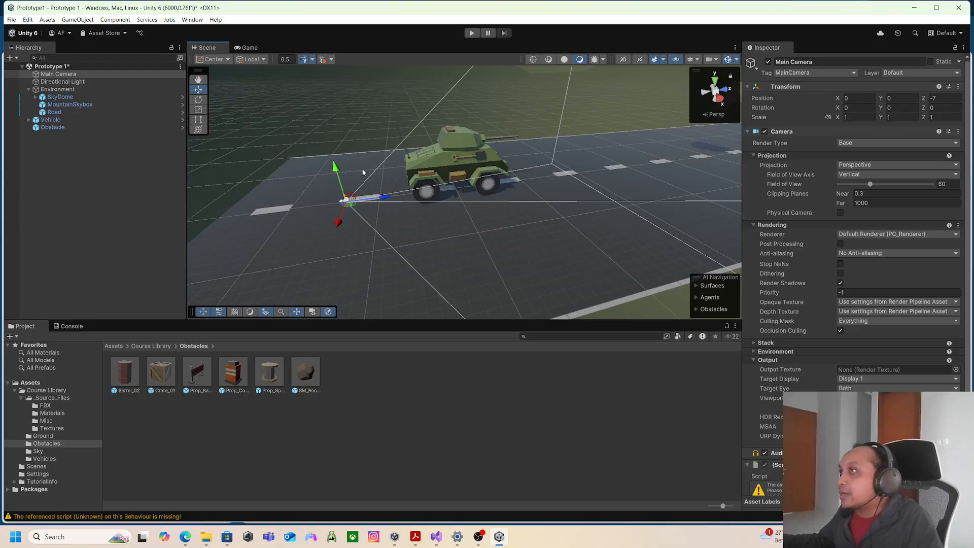
left_click_drag(338, 171, 337, 81)
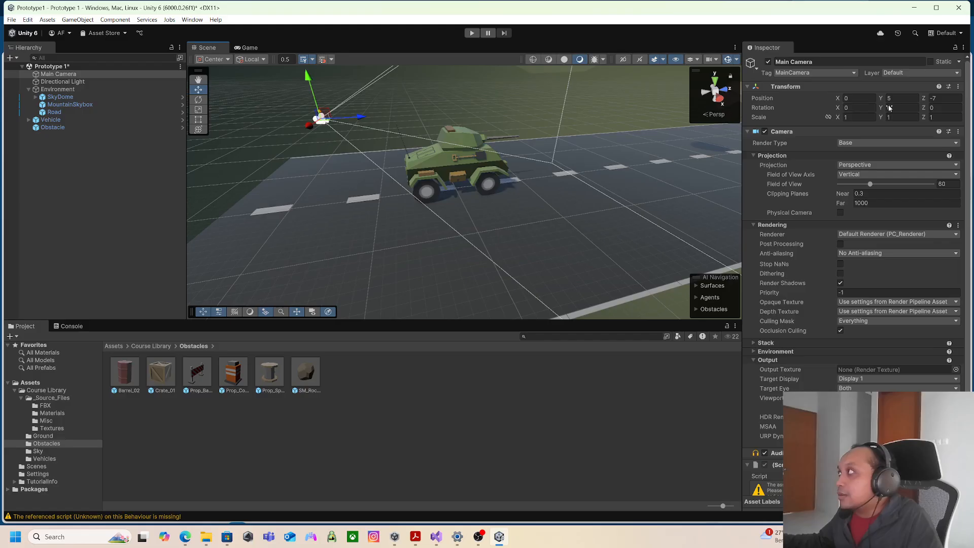
left_click(250, 48)
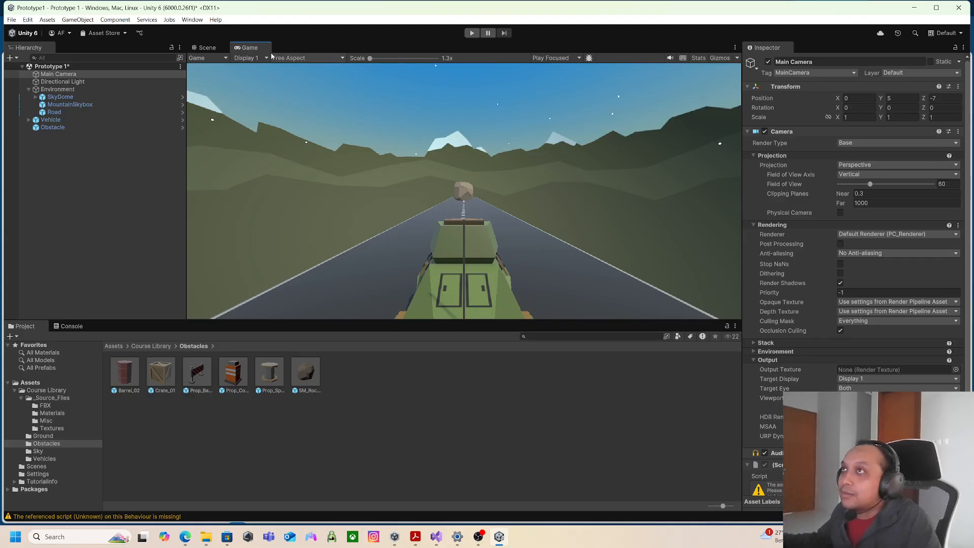
left_click(213, 48)
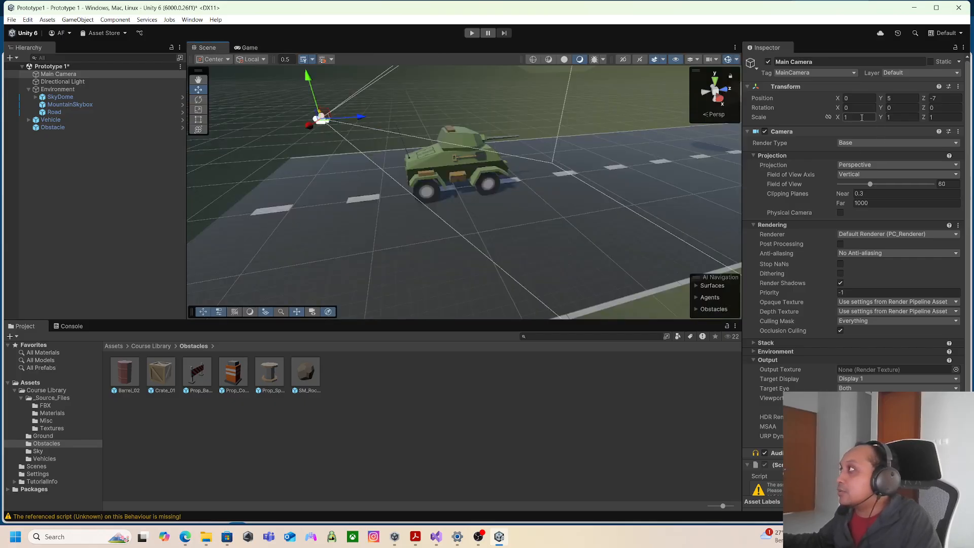
Tilt the Main Camera downward by setting its X rotation to 5
left_click(882, 108)
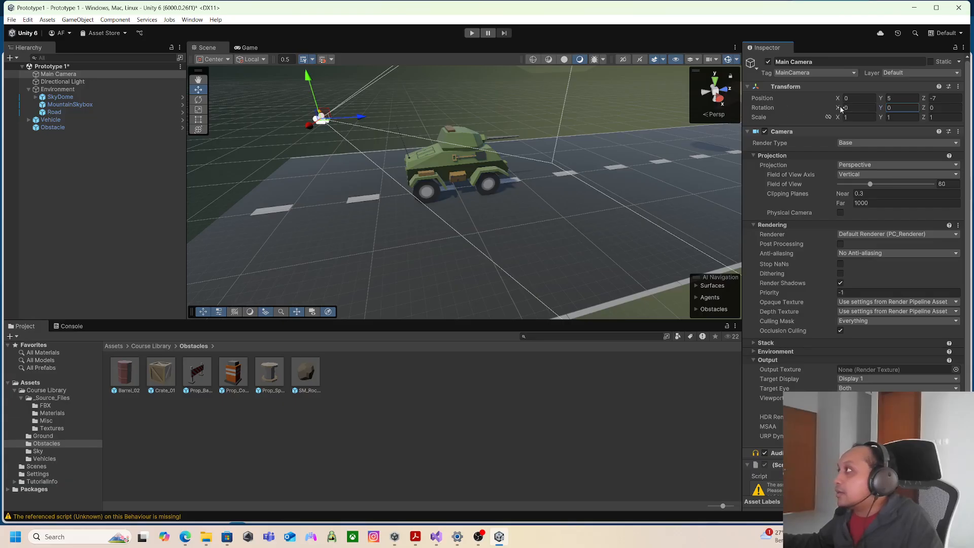
left_click_drag(839, 109, 969, 125)
left_click(865, 107)
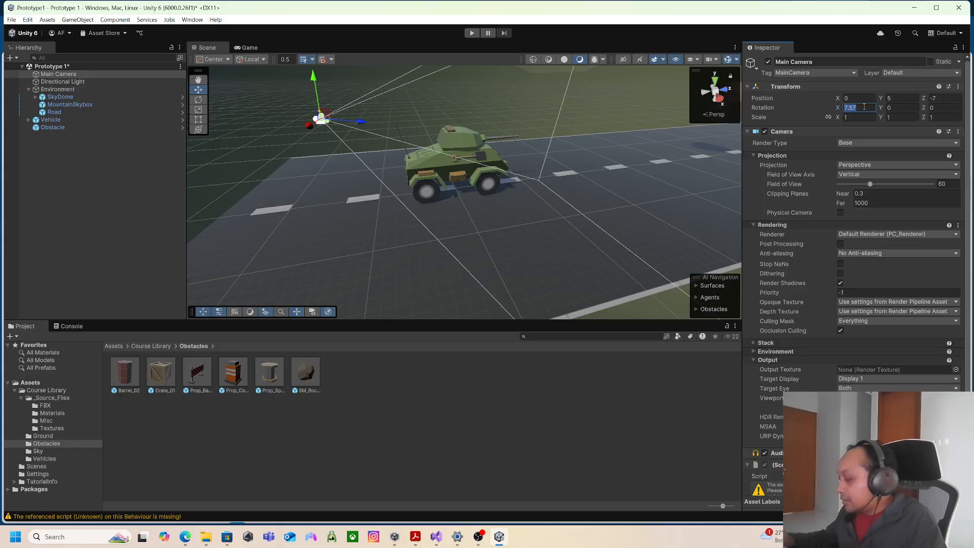
type("5")
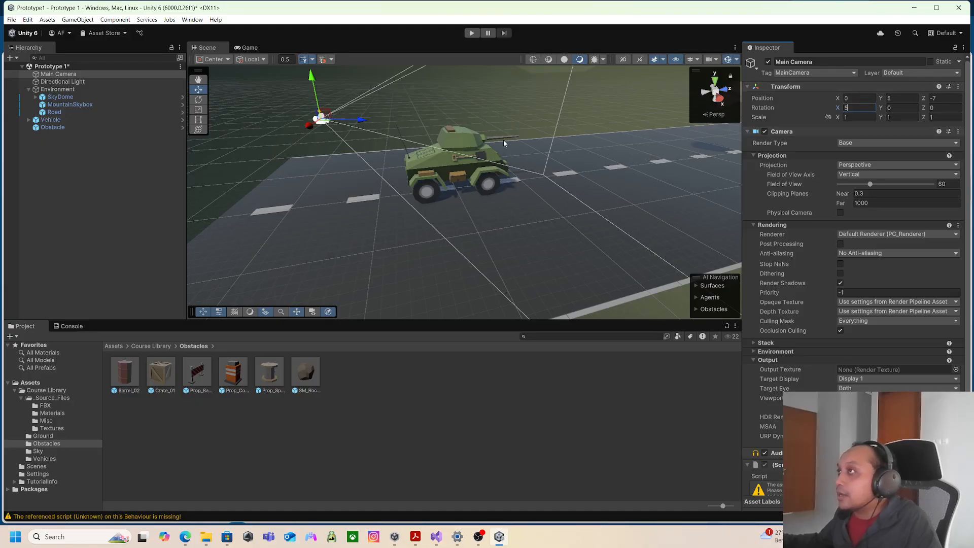
Set the Main Camera's Z position to -9 to place it farther behind the vehicle, and preview its game view
left_click(940, 95)
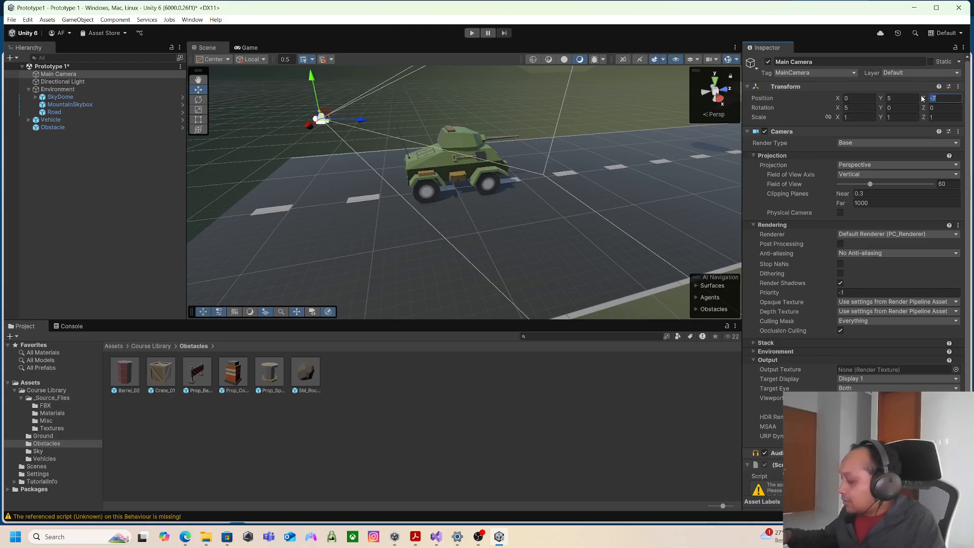
left_click(364, 122)
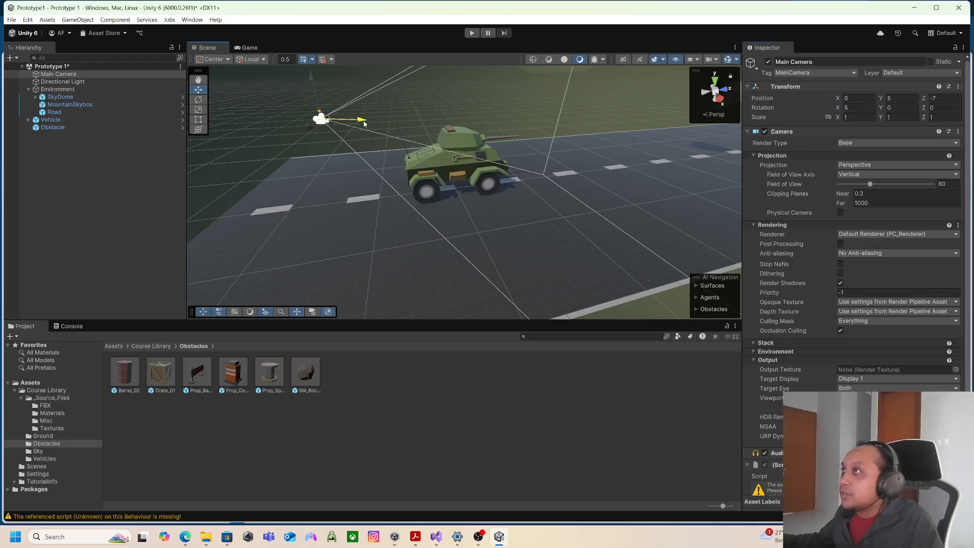
left_click(940, 98)
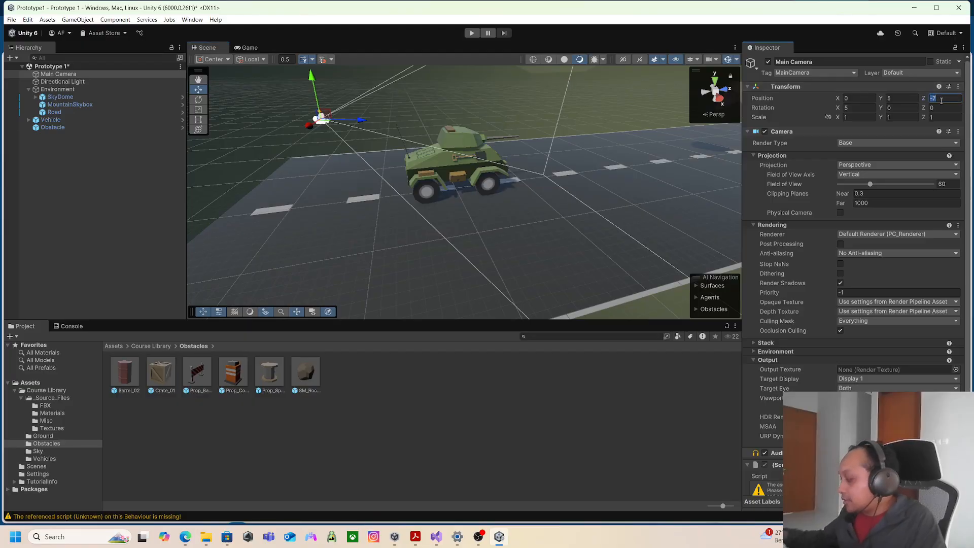
type("-9")
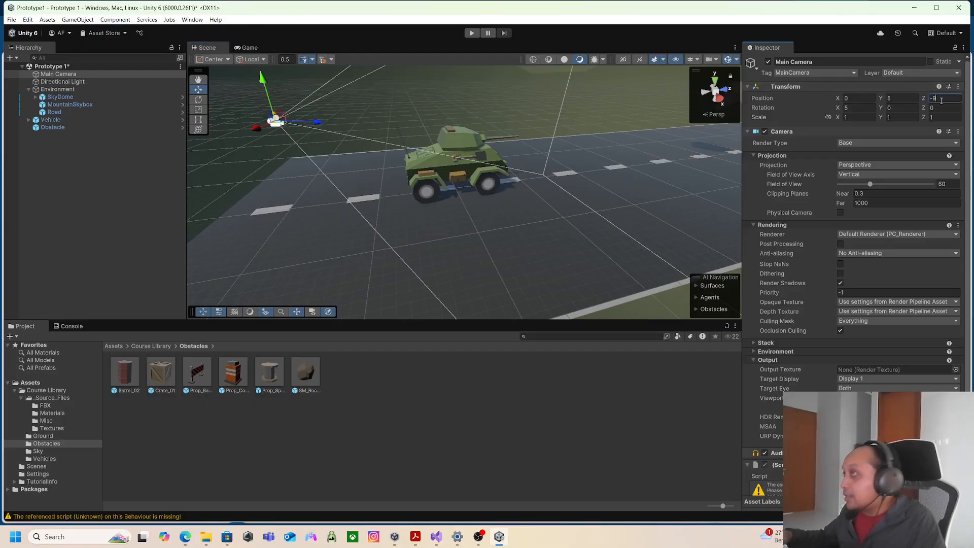
left_click(261, 47)
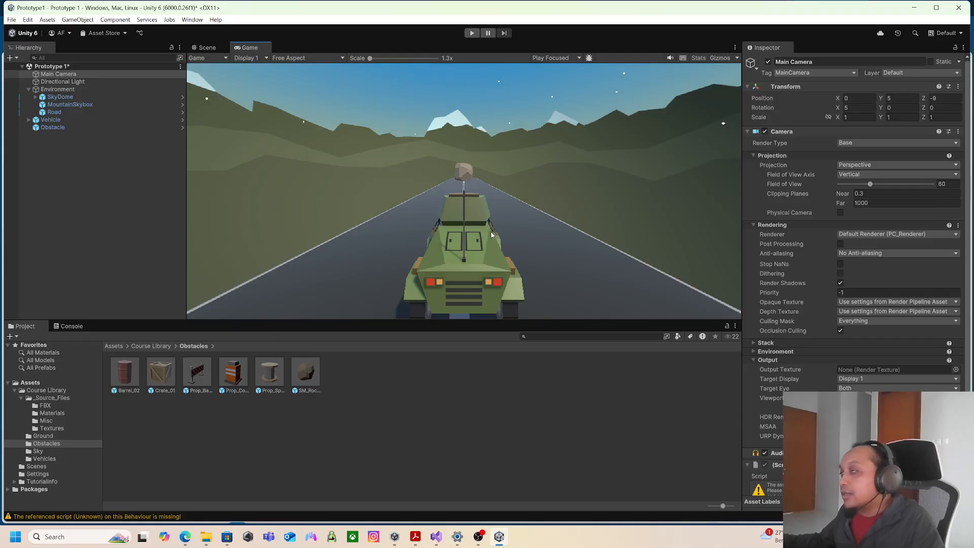
Compare the Main Camera's placement in the scene with the view it gives in the game
left_click(84, 75)
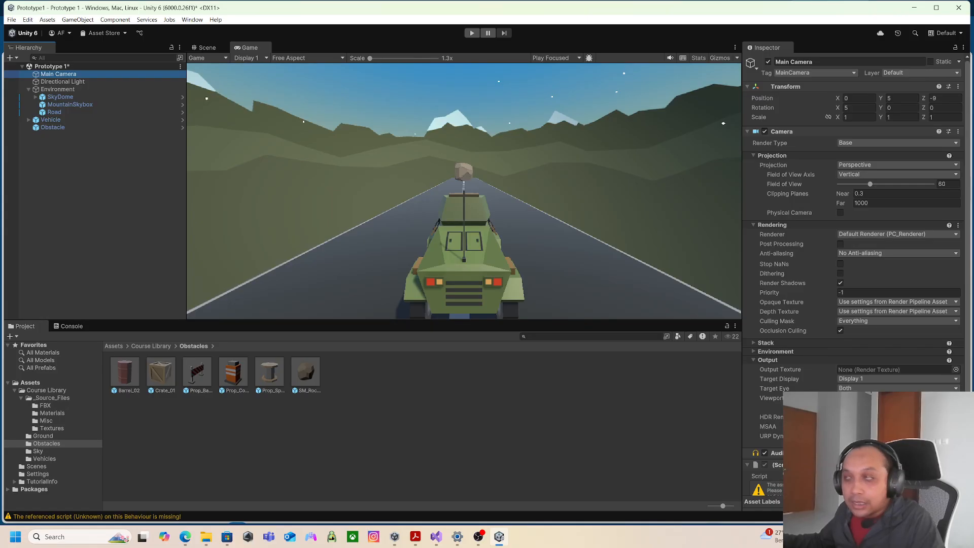
left_click(208, 47)
left_click(254, 47)
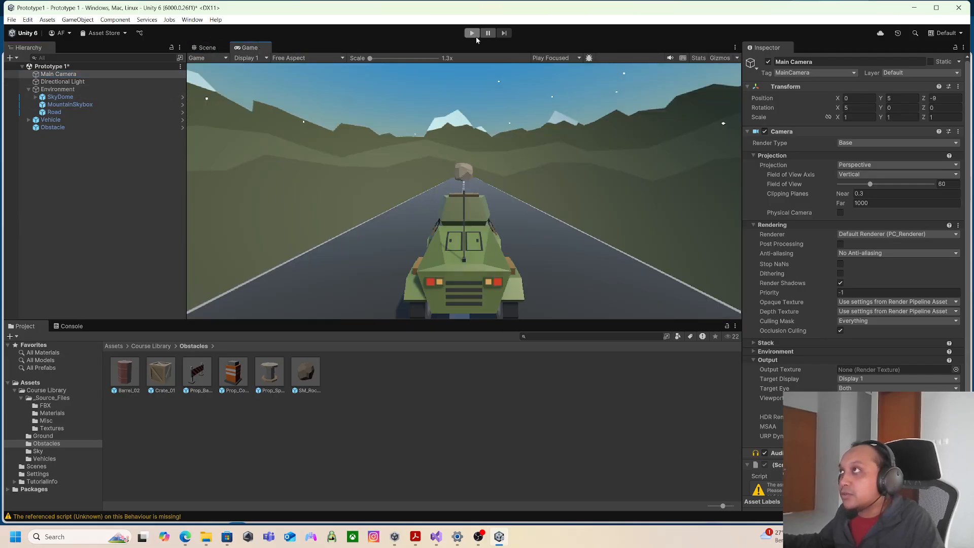
left_click(223, 47)
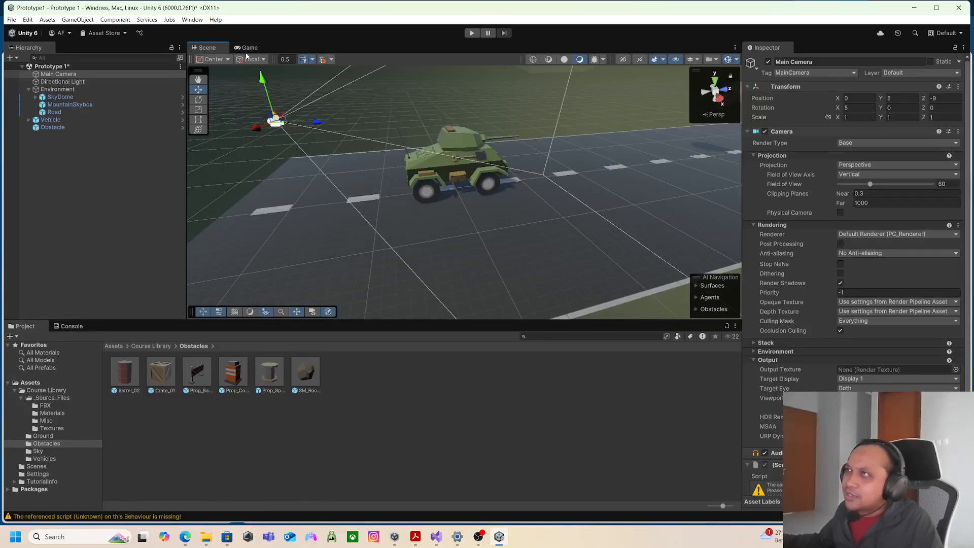
Show the scene through the main camera in the Game view
left_click(249, 47)
left_click(207, 47)
left_click(250, 47)
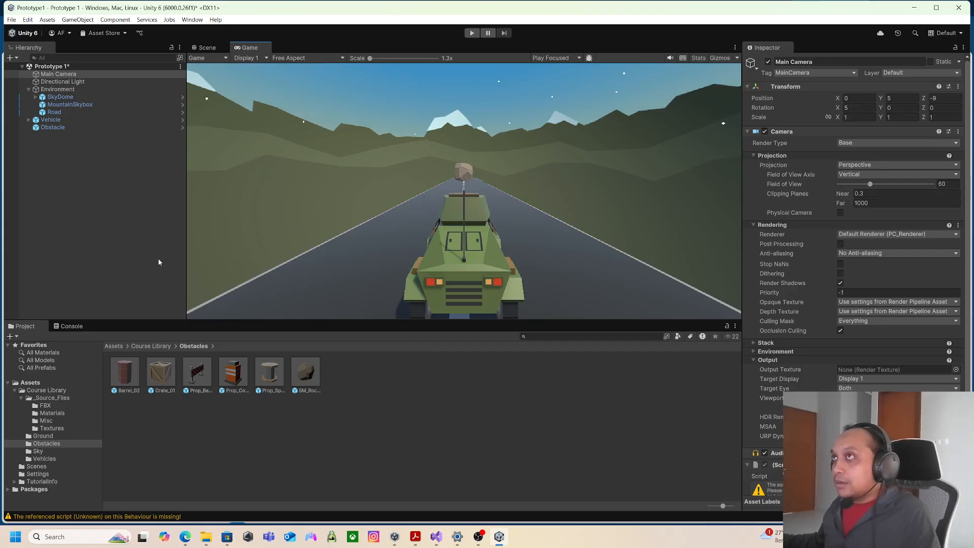
Apply the Tall window layout, narrow the Inspector and widen the Scene view
left_click(192, 20)
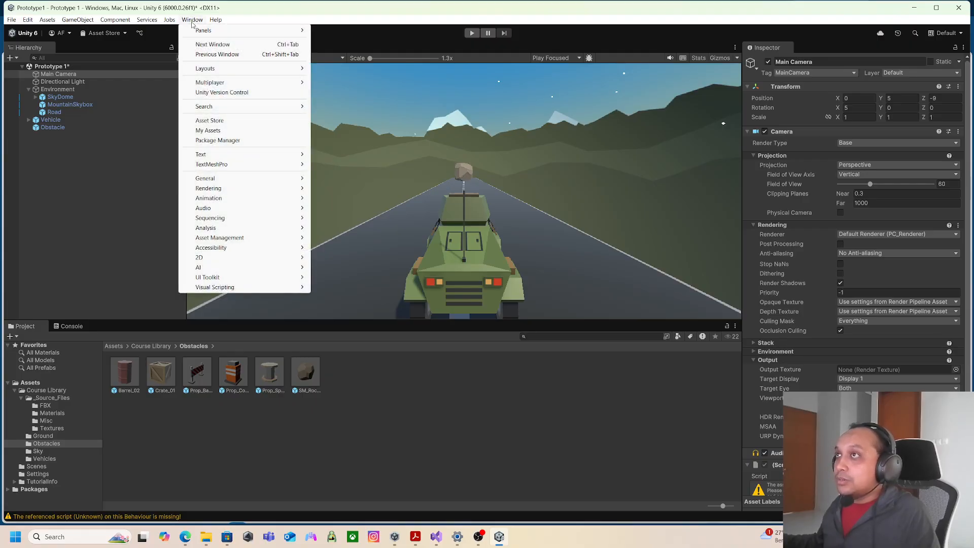
mouse_move(232, 68)
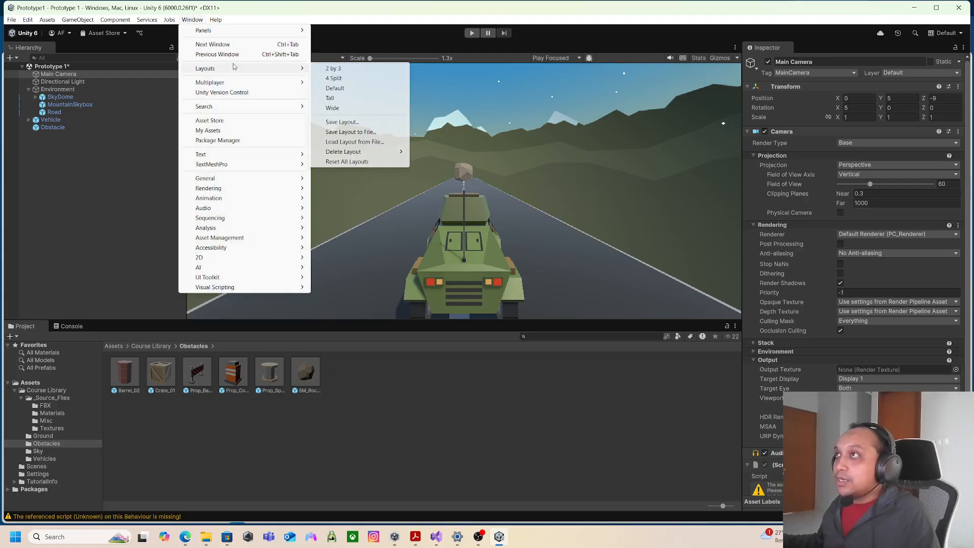
left_click(350, 99)
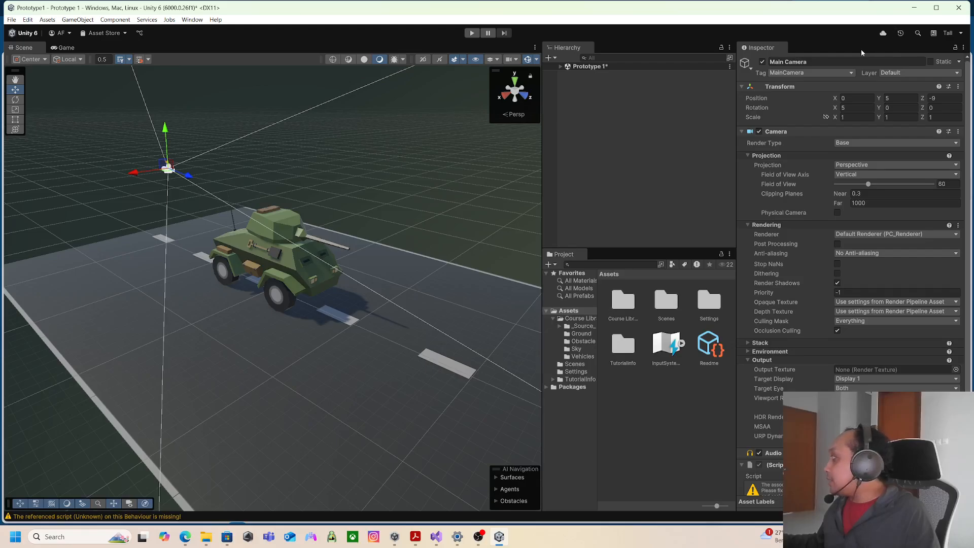
left_click_drag(736, 168, 781, 175)
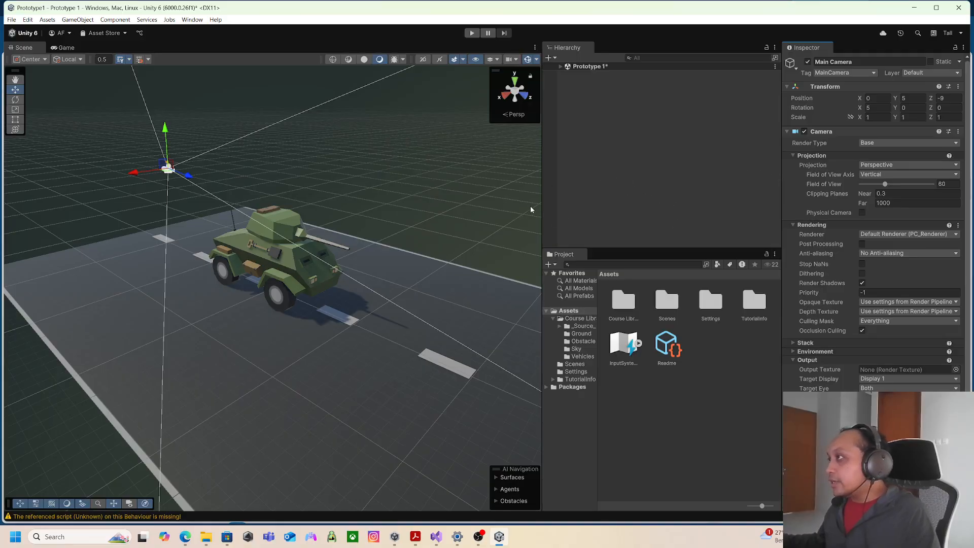
left_click_drag(542, 209, 580, 181)
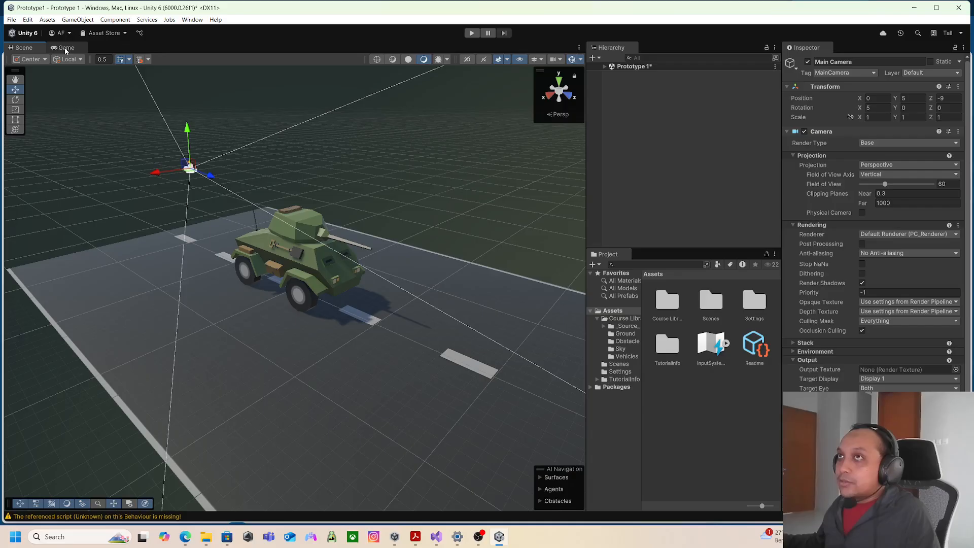
Dock the Game view beneath the Scene view and enlarge it to slightly more than half of their shared height
left_click_drag(66, 49, 238, 322)
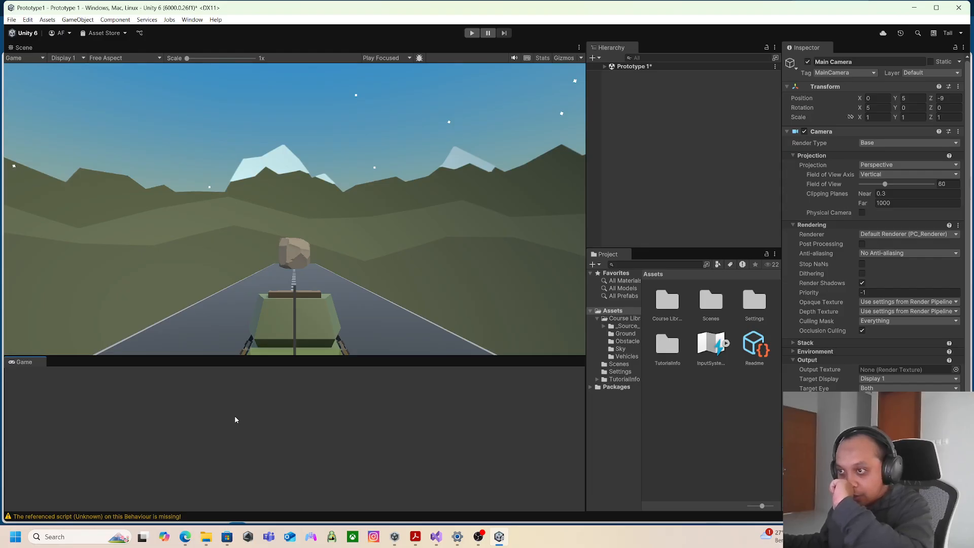
left_click_drag(234, 406, 173, 416)
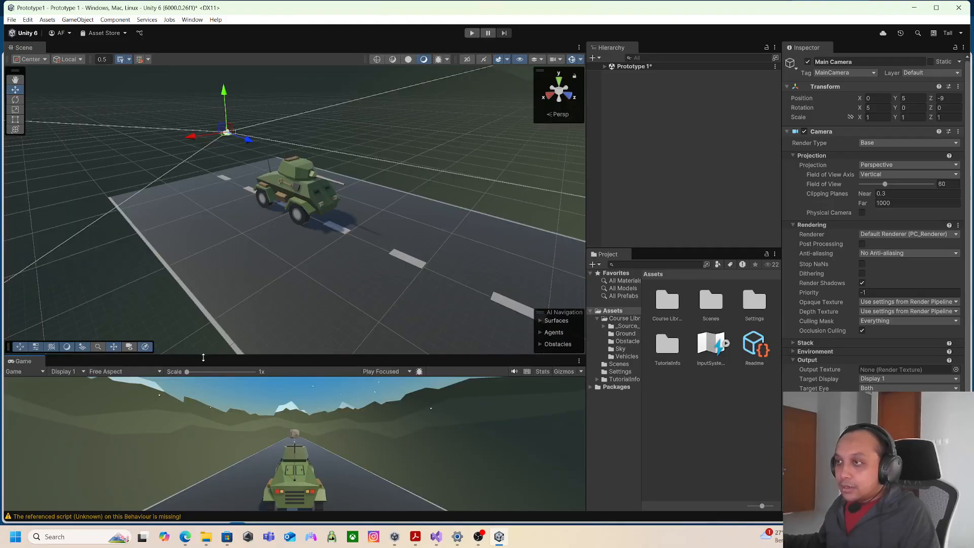
left_click_drag(203, 358, 235, 272)
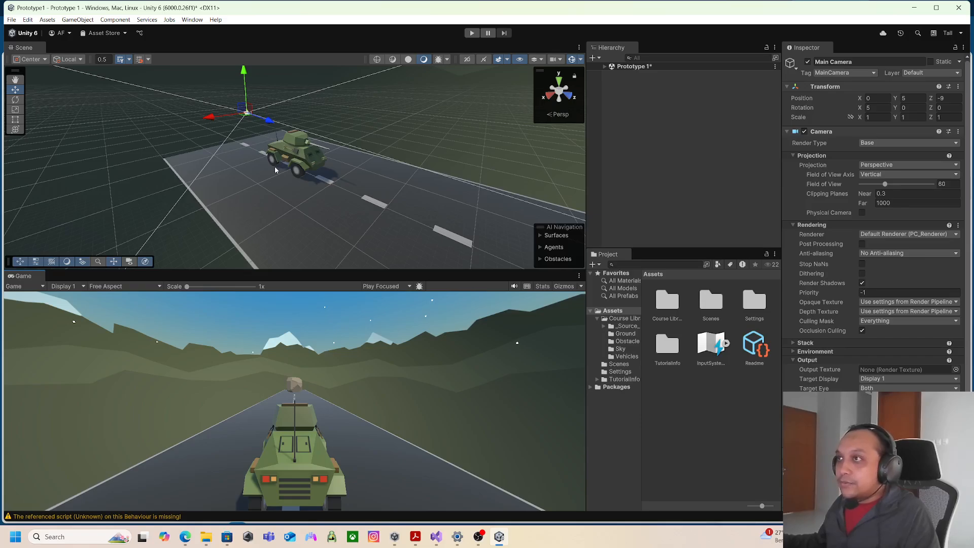
Try moving the Main Camera to about Y 4.79, Z -9.02 in the Scene view, and undo the move
left_click_drag(260, 191, 318, 189, "alt")
middle_click_drag(318, 188, 288, 189)
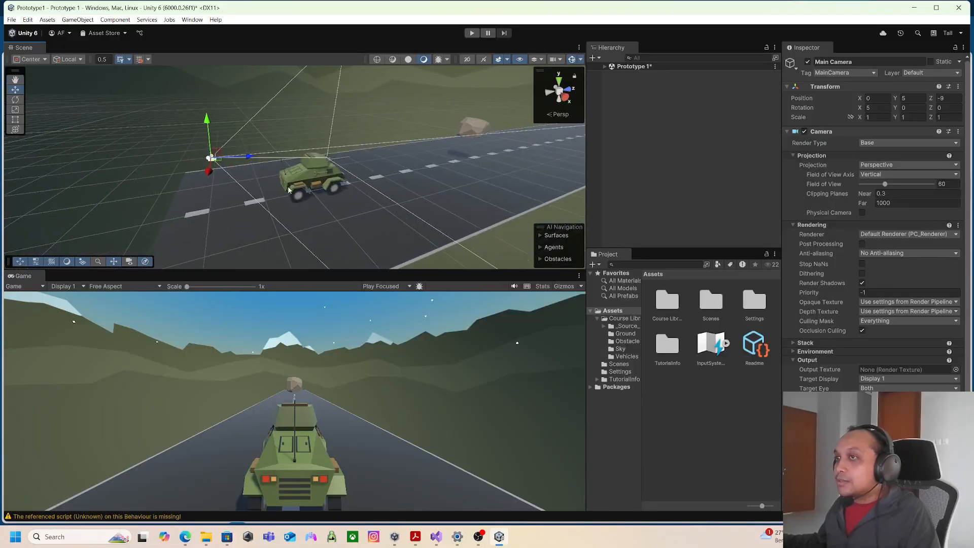
left_click_drag(207, 133, 230, 135)
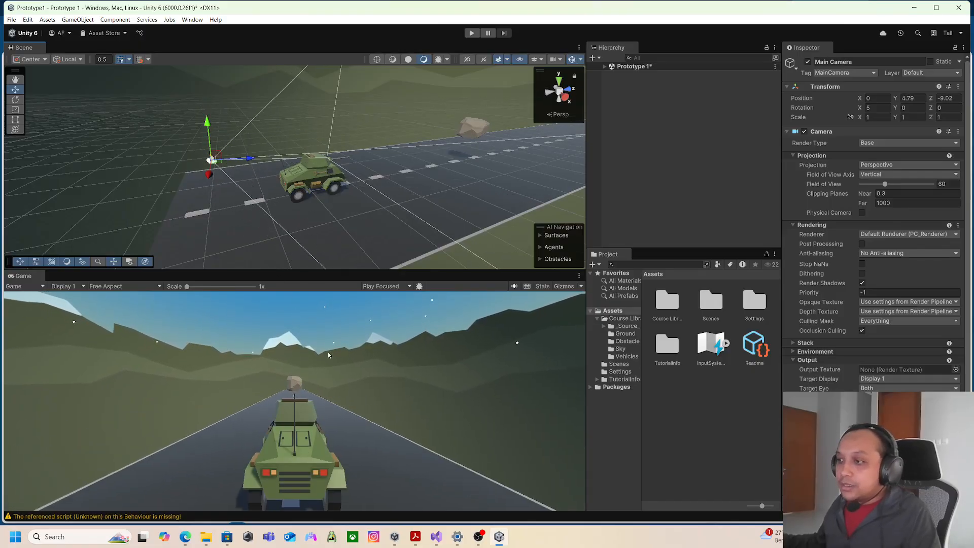
key("ctrl+z")
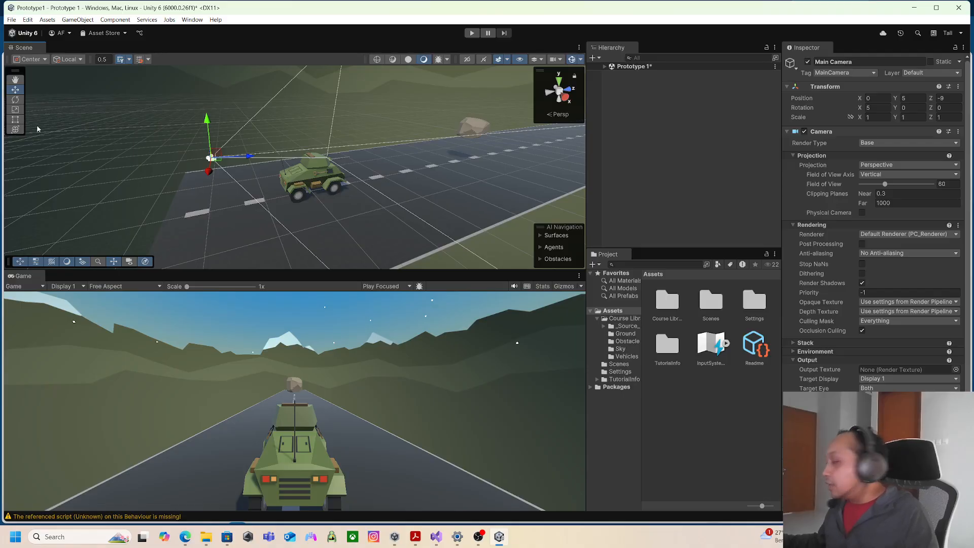
Save the current window layout as TallwithGameView and check that it is listed among the layouts
left_click(192, 20)
mouse_move(301, 69)
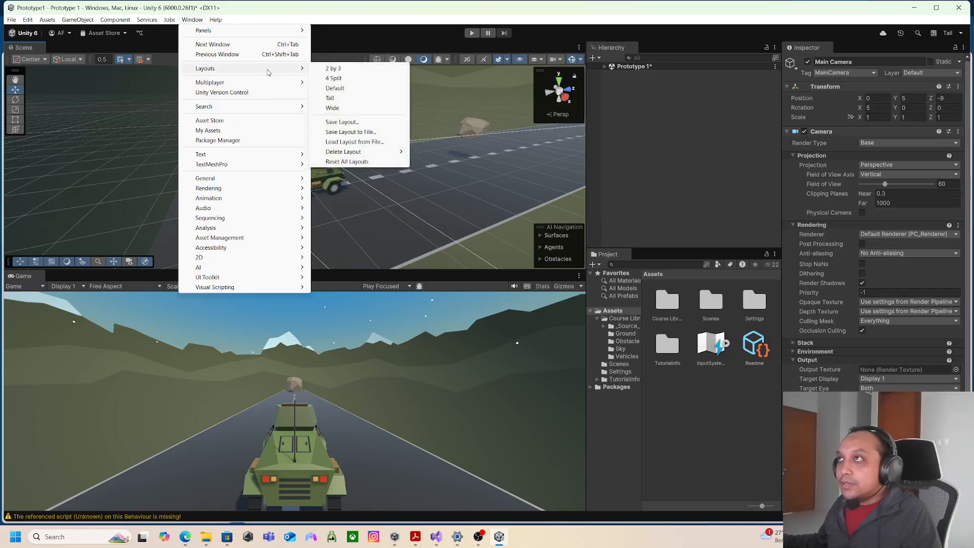
left_click(366, 122)
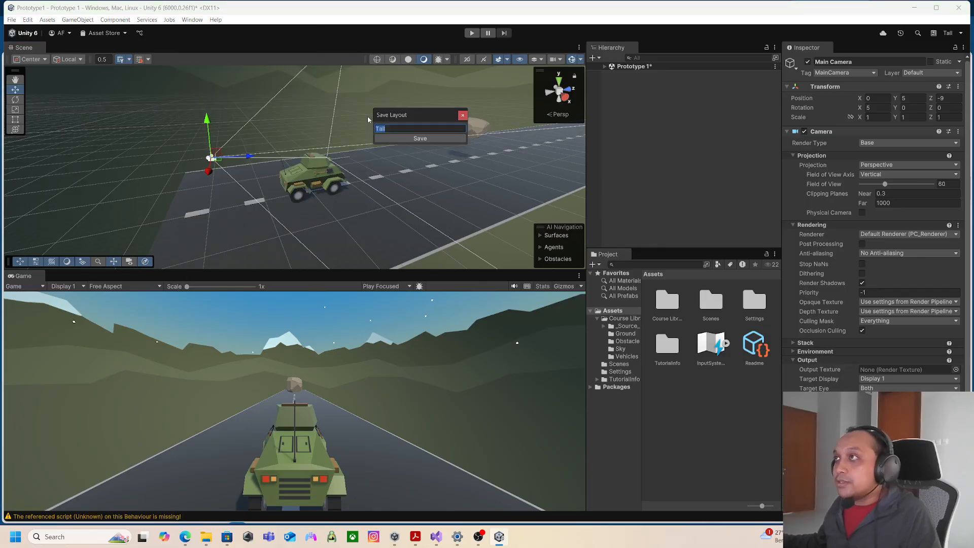
left_click(409, 128)
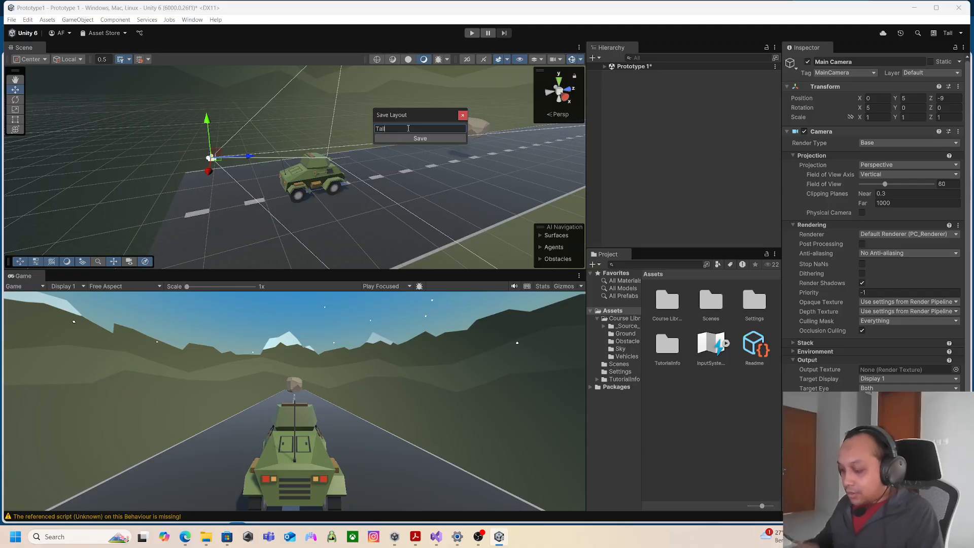
type("withGame")
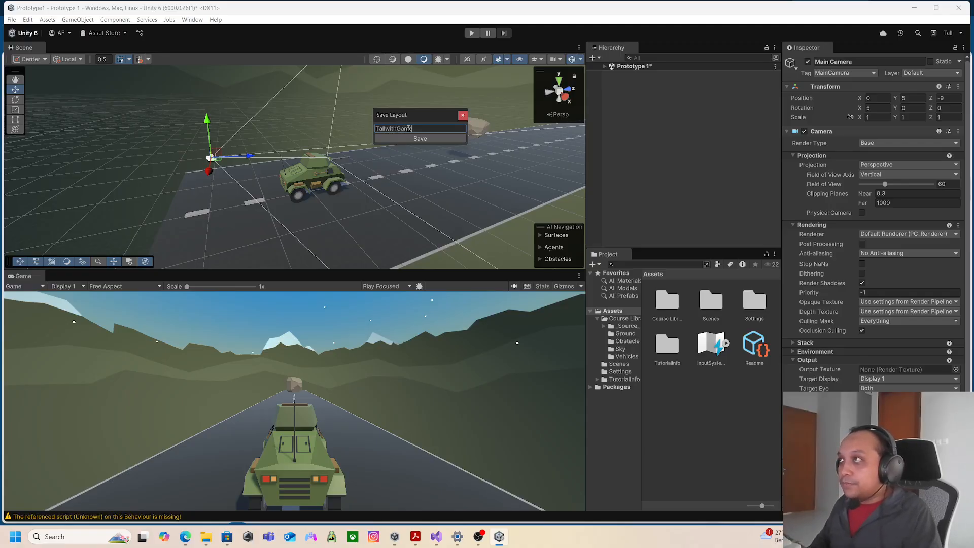
type("View")
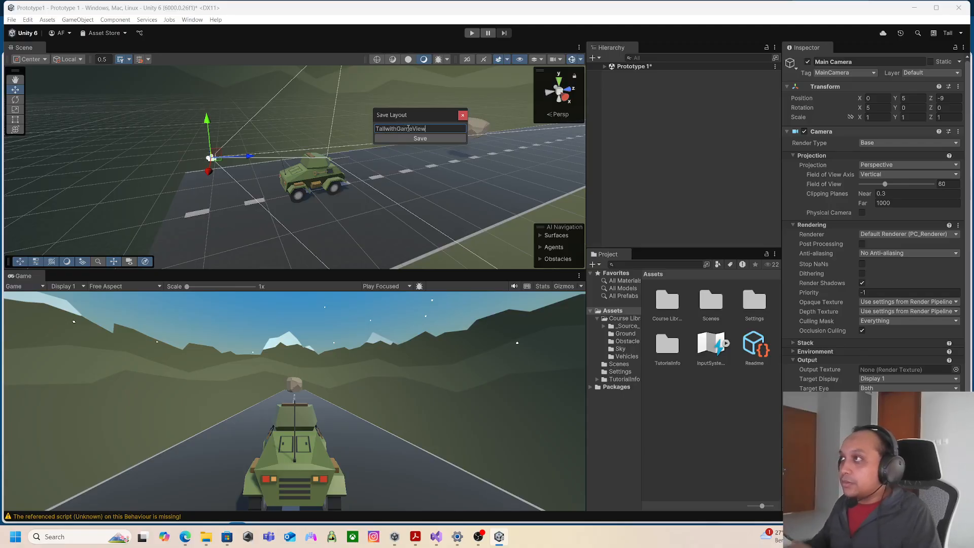
left_click(436, 138)
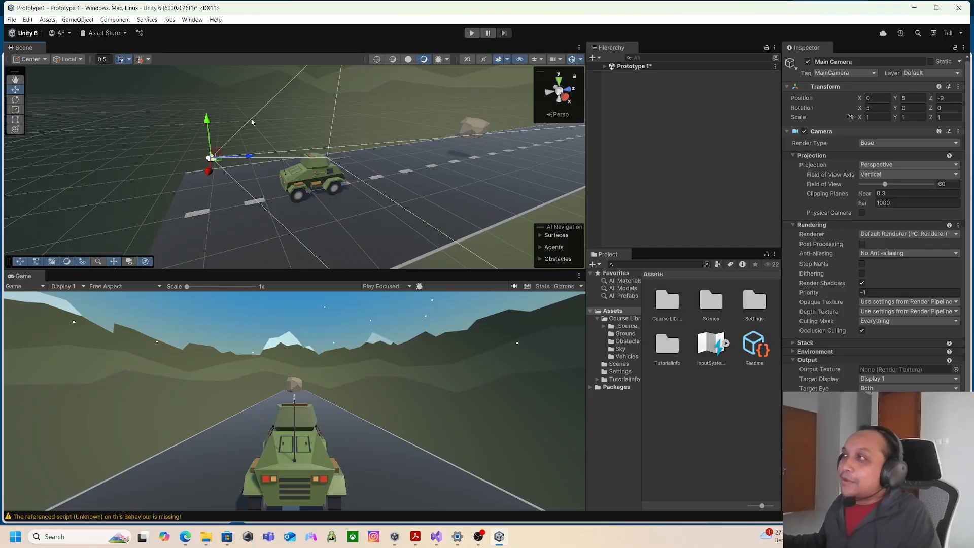
left_click(192, 19)
mouse_move(265, 69)
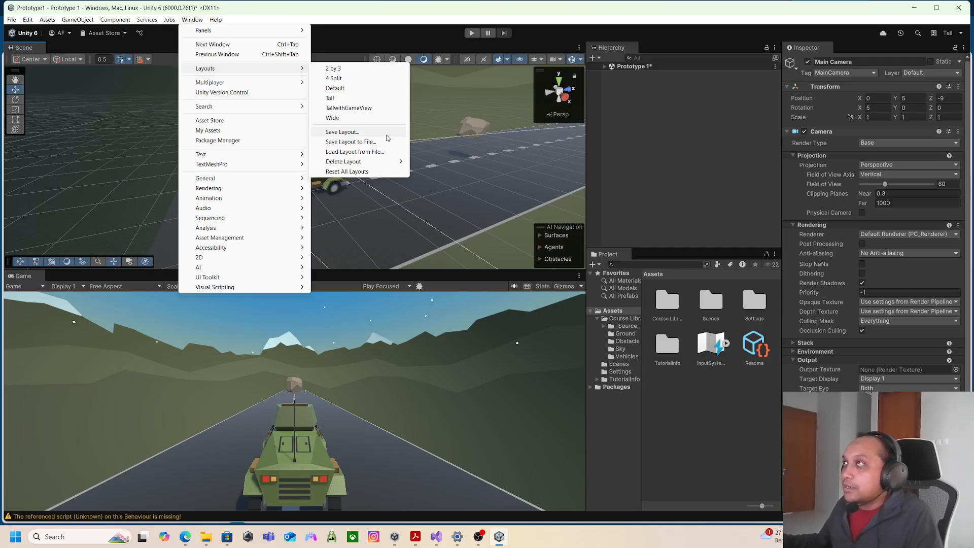
left_click(370, 20)
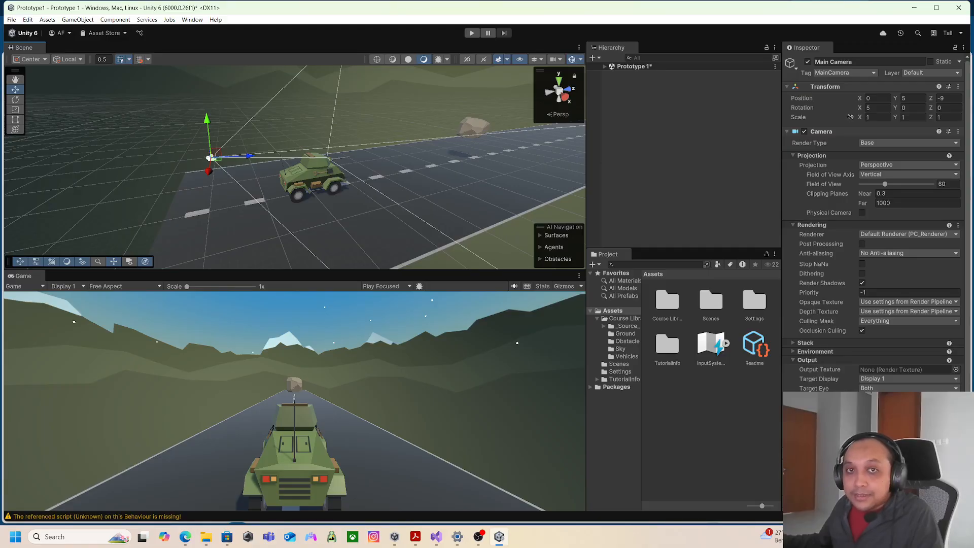
Create a new folder named Scripts directly in the Assets folder and open it
left_click(598, 319)
left_click(619, 312)
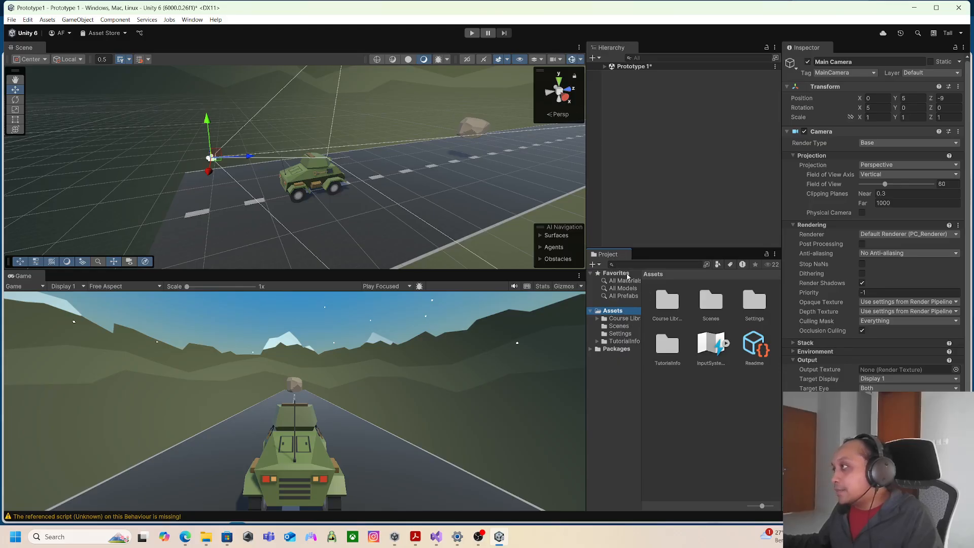
right_click(674, 407)
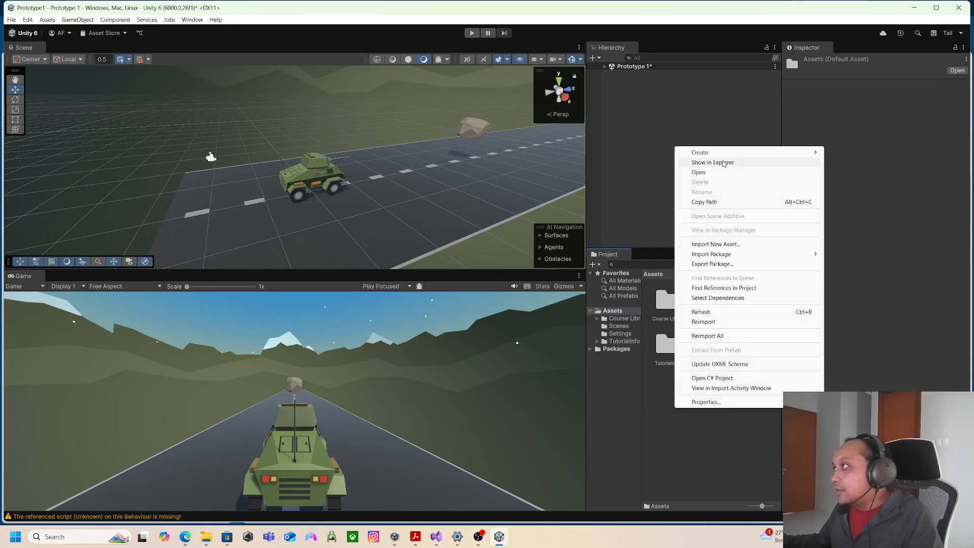
mouse_move(711, 152)
left_click(847, 152)
type("S")
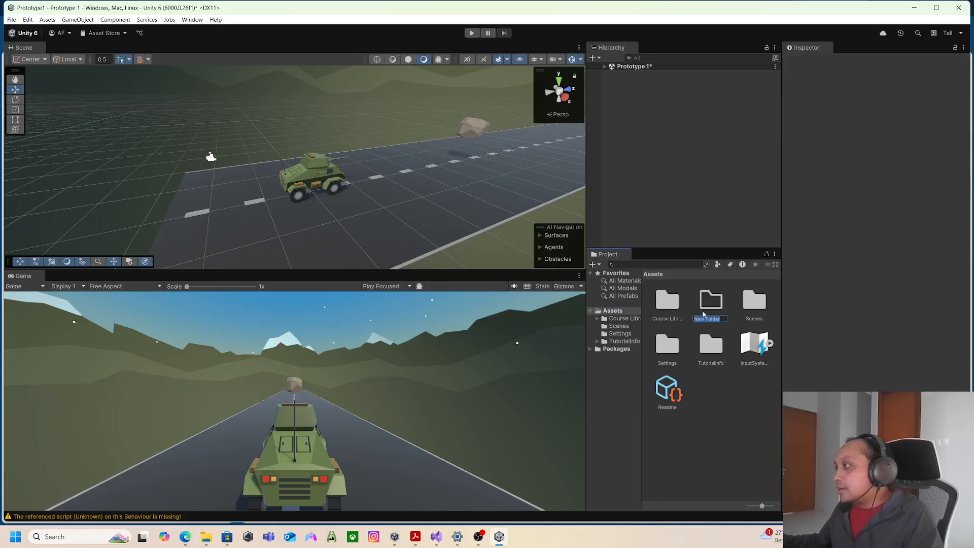
type("cripts")
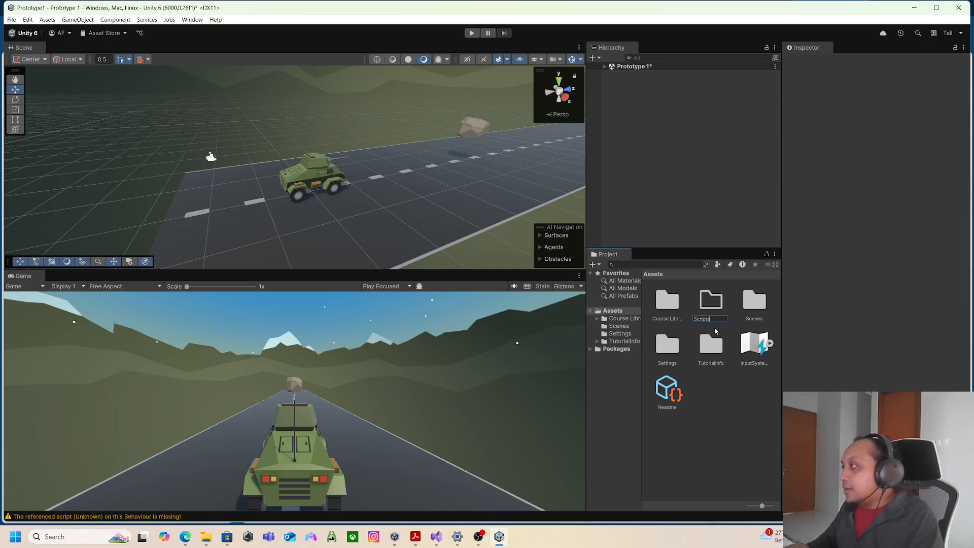
key("Return")
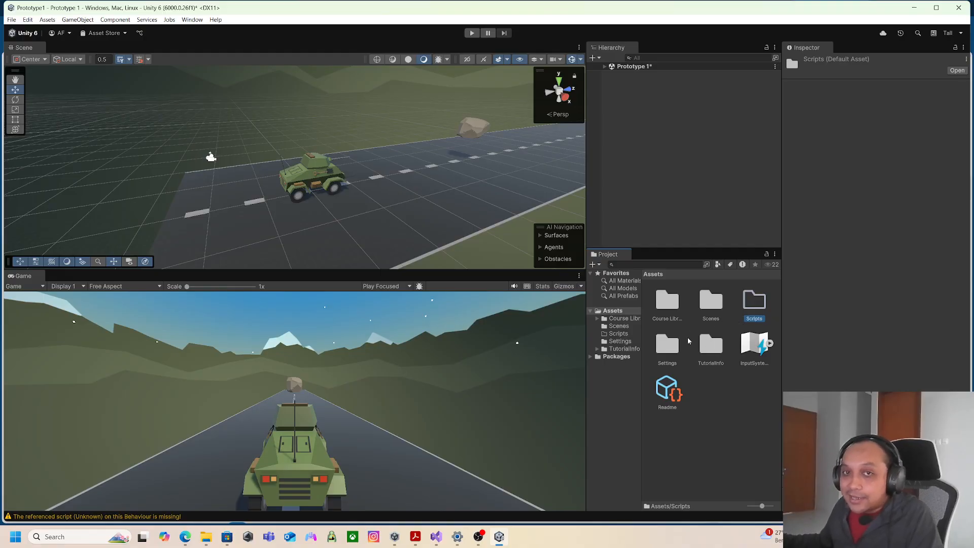
double_click(752, 308)
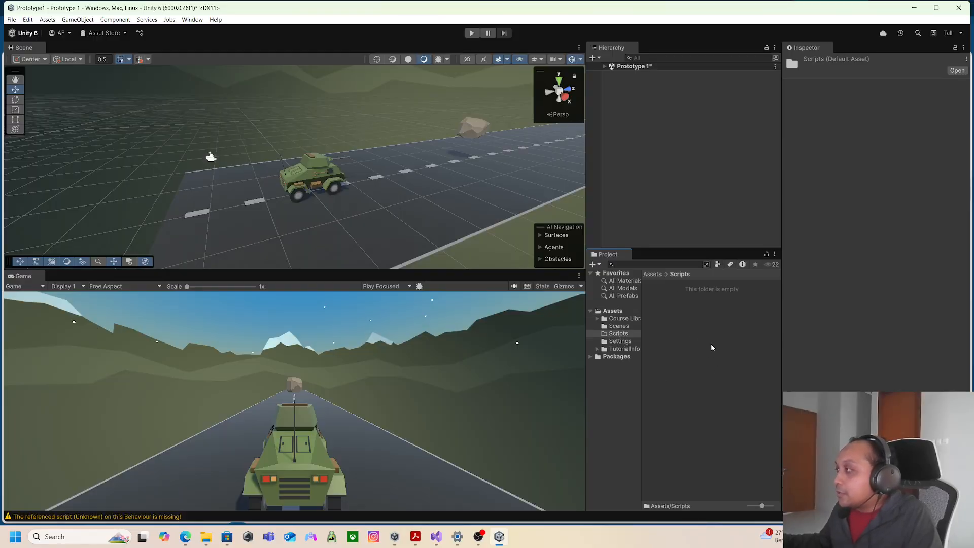
right_click(681, 333)
mouse_move(736, 76)
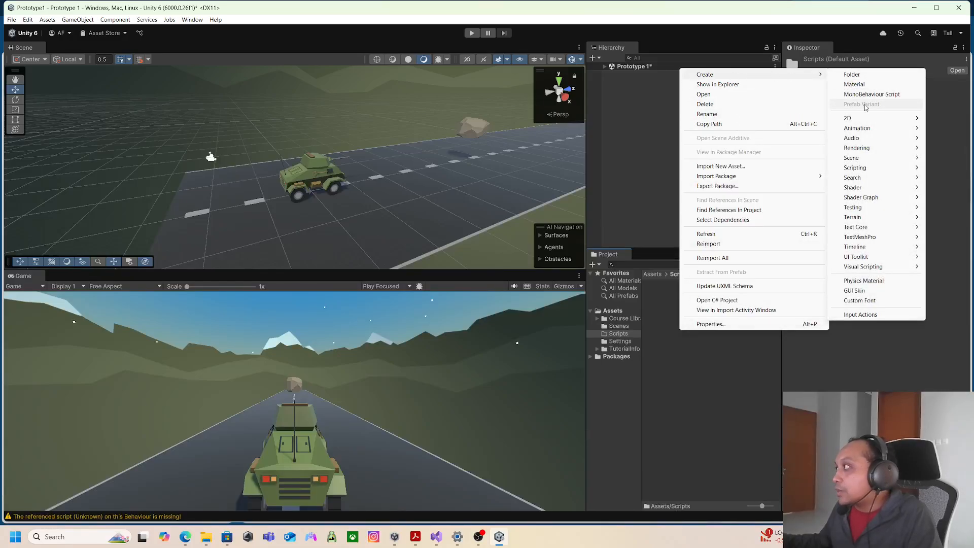
mouse_move(863, 171)
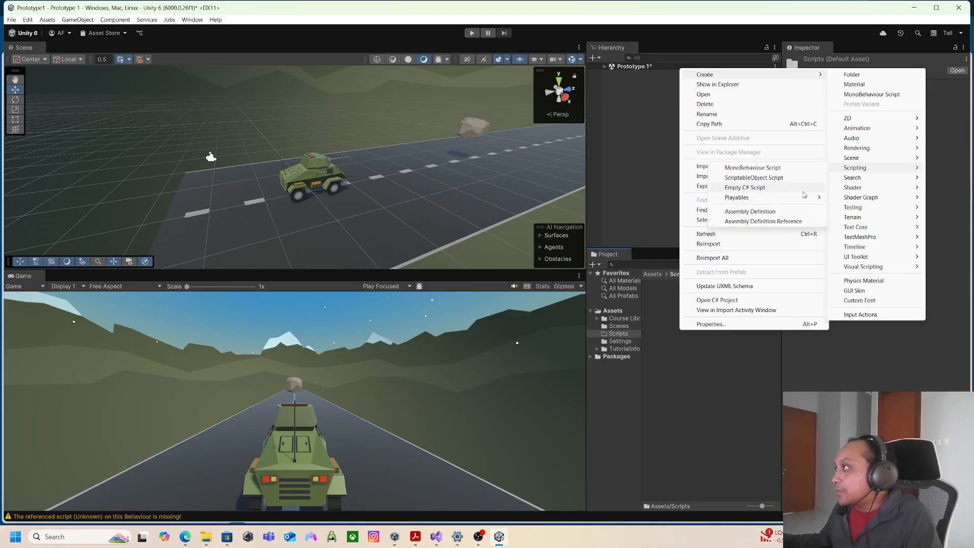
right_click(677, 369)
left_click(665, 362)
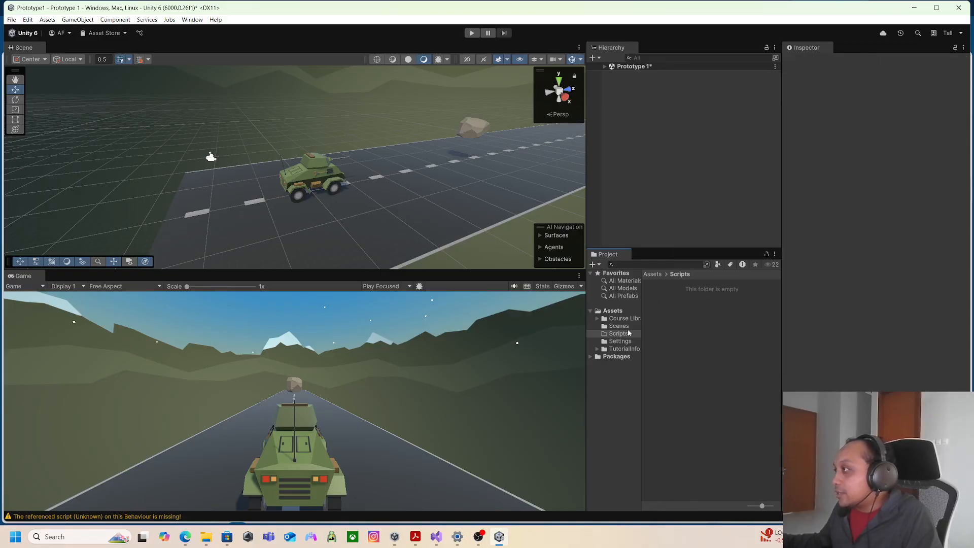
Create a MonoBehaviour script named PlayerController in the Scripts folder
right_click(655, 331)
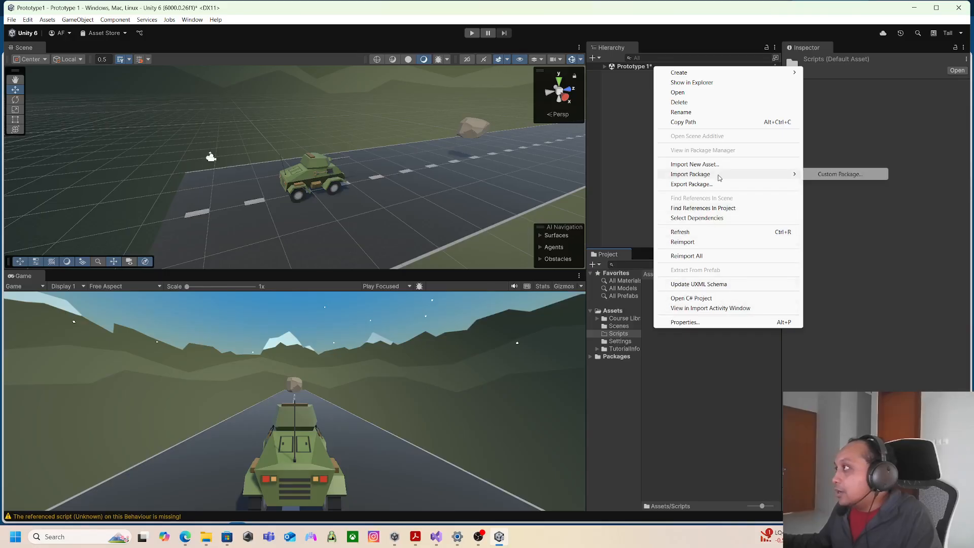
mouse_move(710, 73)
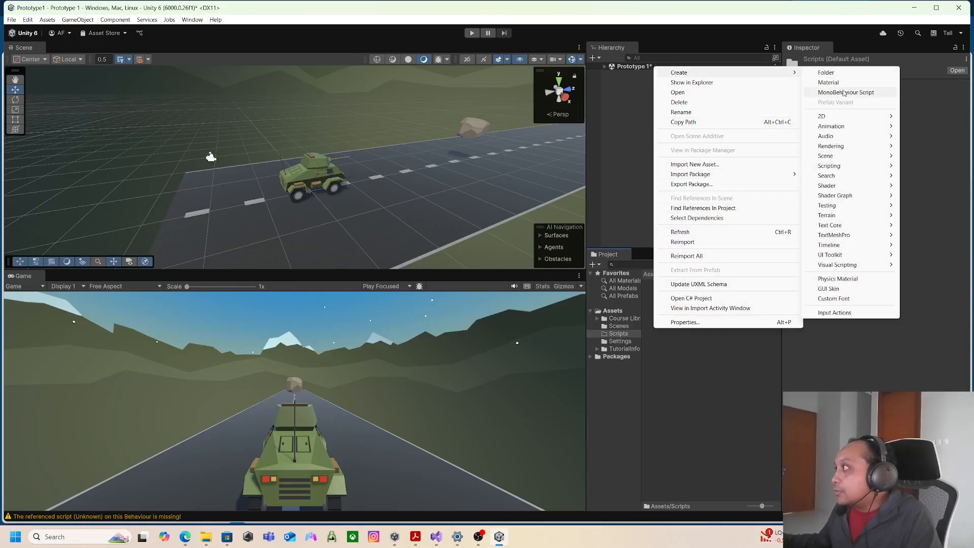
mouse_move(845, 166)
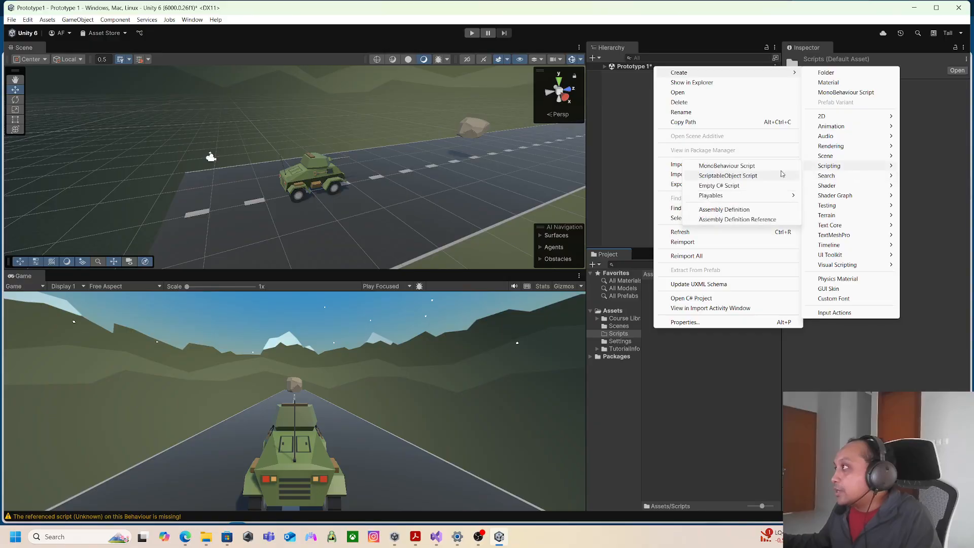
left_click(732, 168)
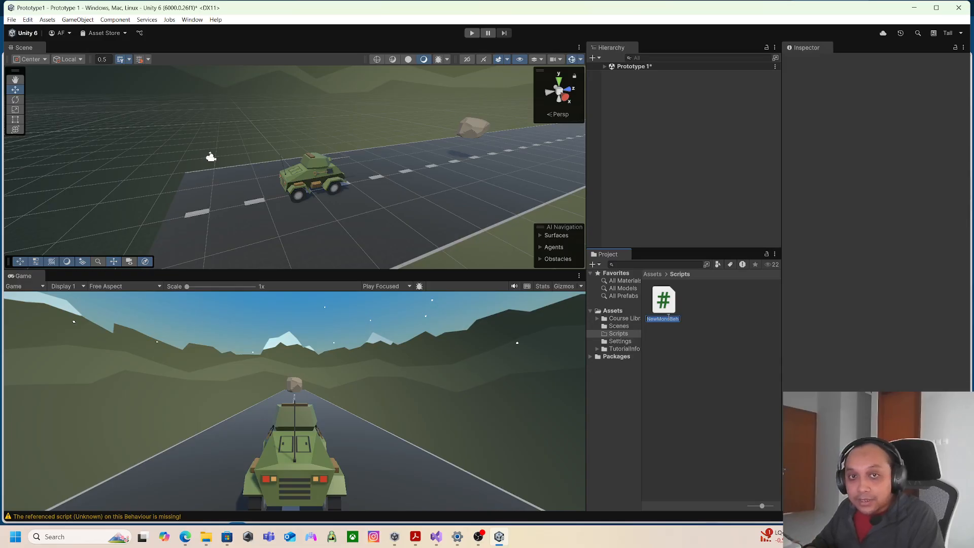
type("PlayerCo")
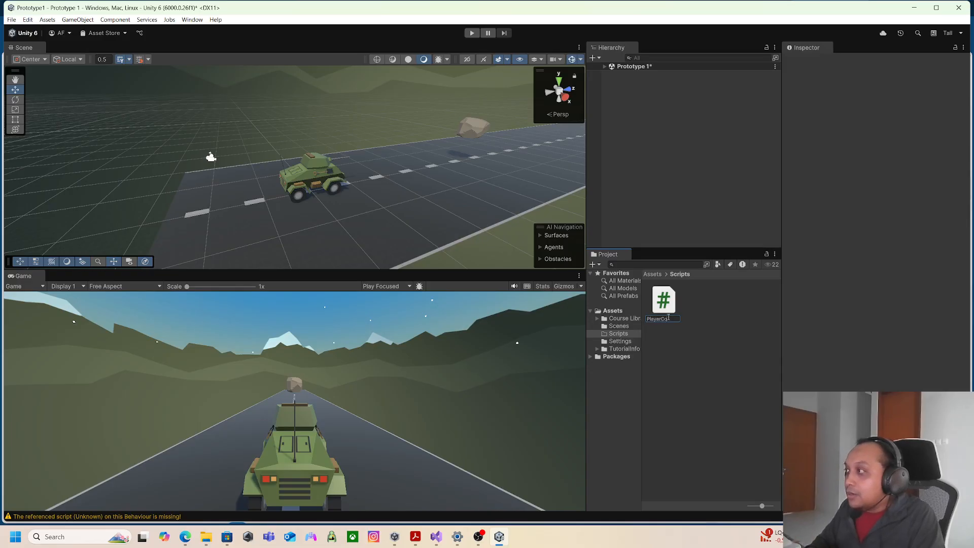
type("ntroller")
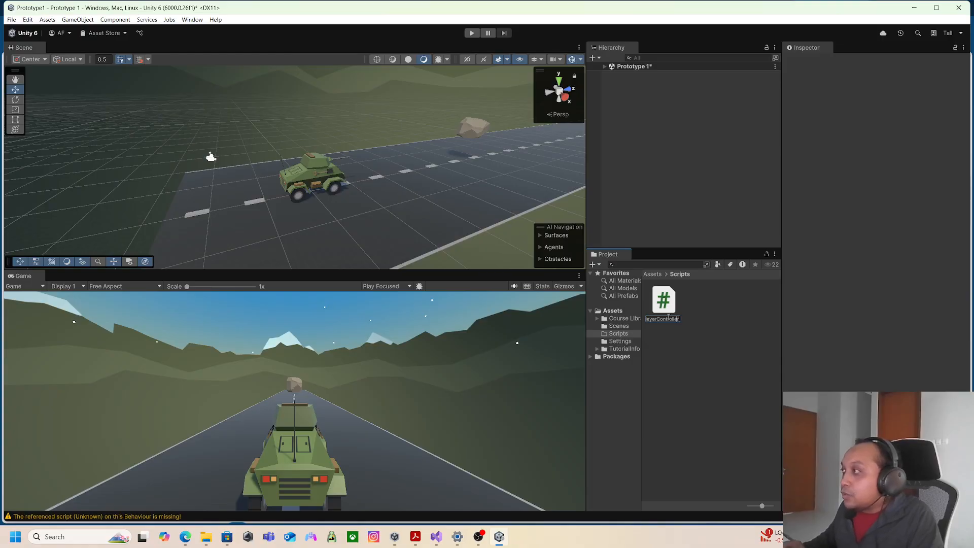
key("Home")
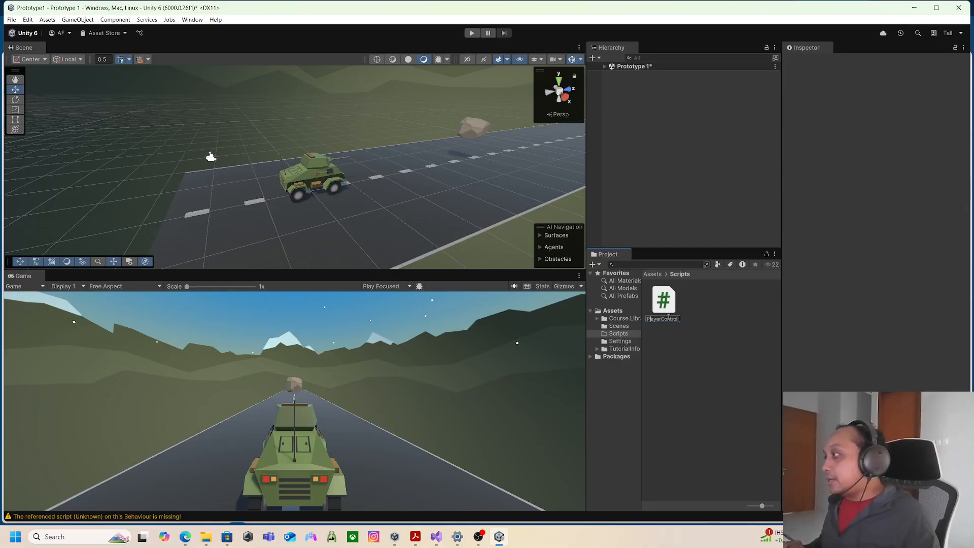
key("Return")
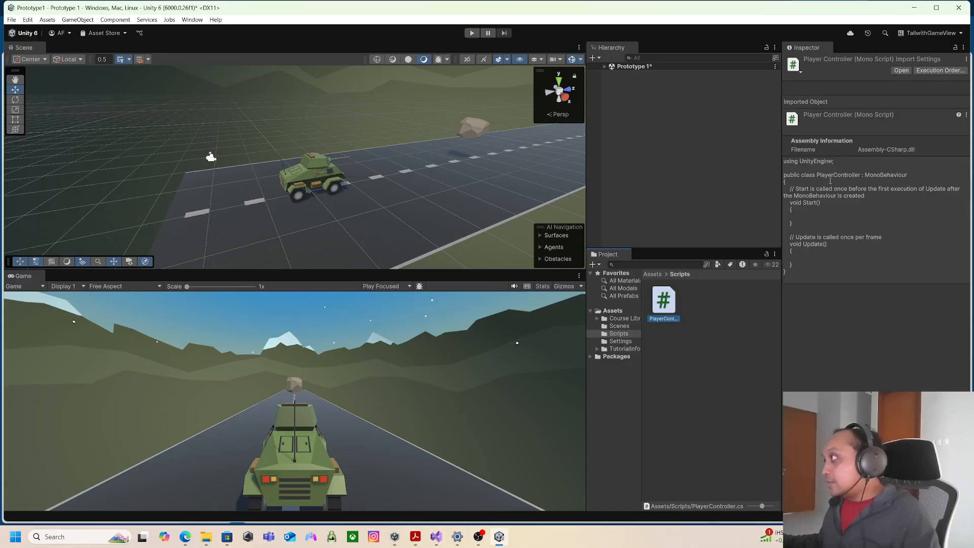
Examine the class declaration and the Start and Update methods in the PlayerController script's Inspector preview
left_click_drag(847, 168, 846, 175)
double_click(846, 175)
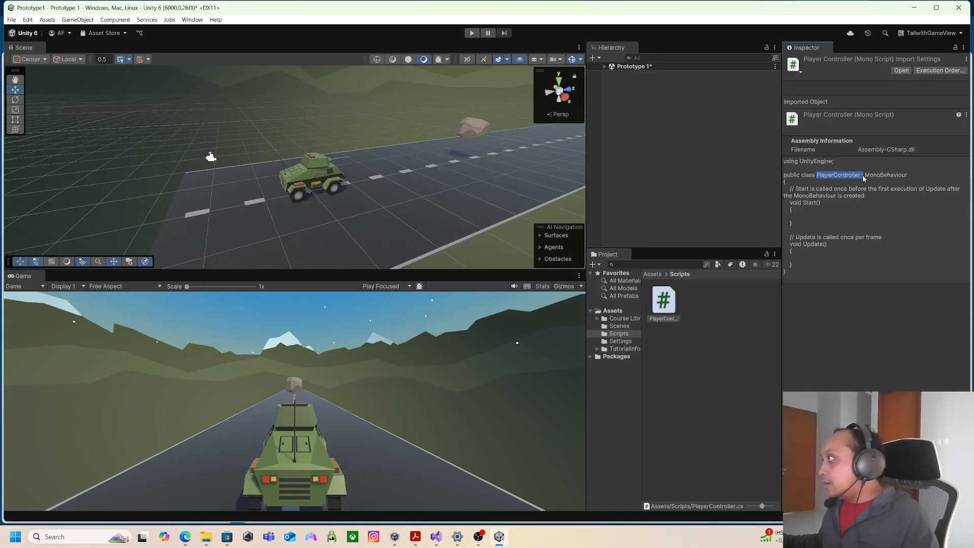
left_click(865, 176)
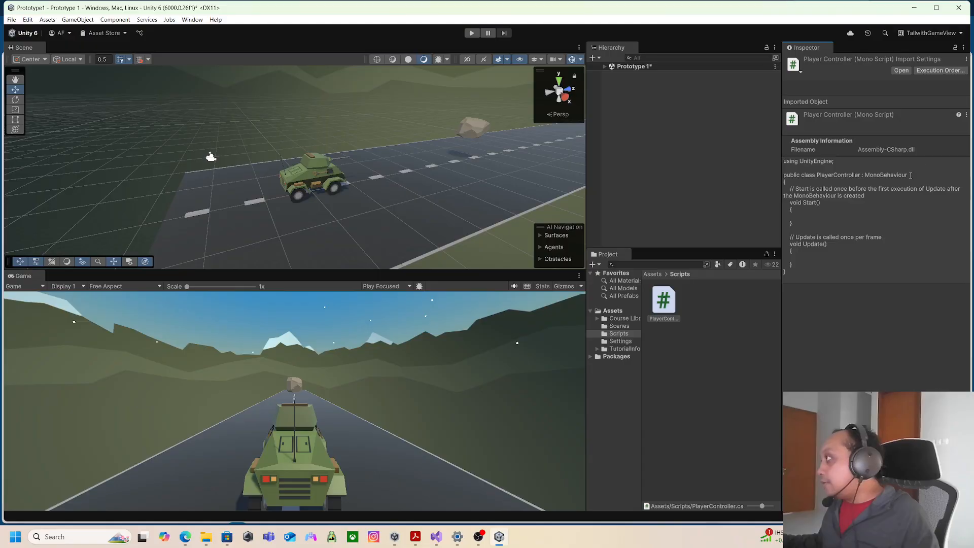
left_click_drag(806, 224, 779, 203)
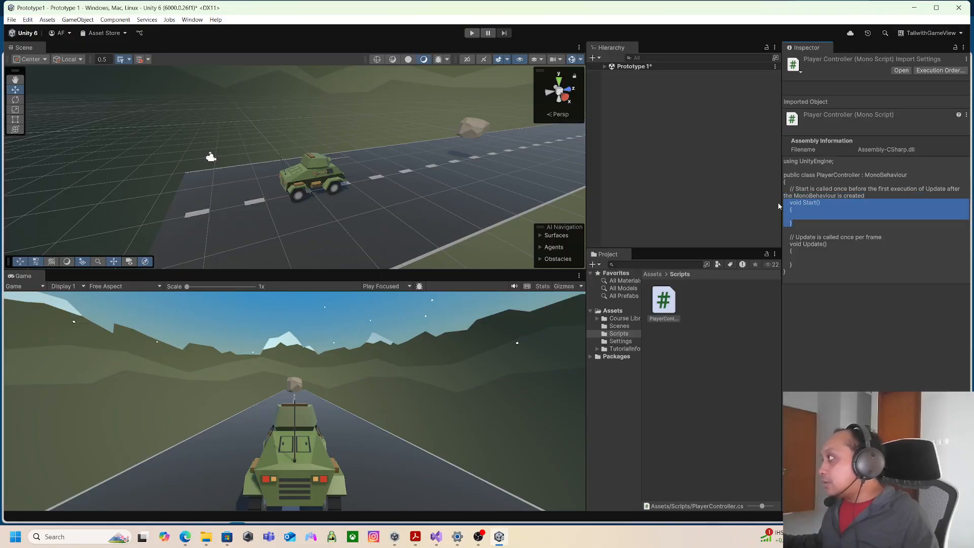
left_click_drag(805, 266, 784, 243)
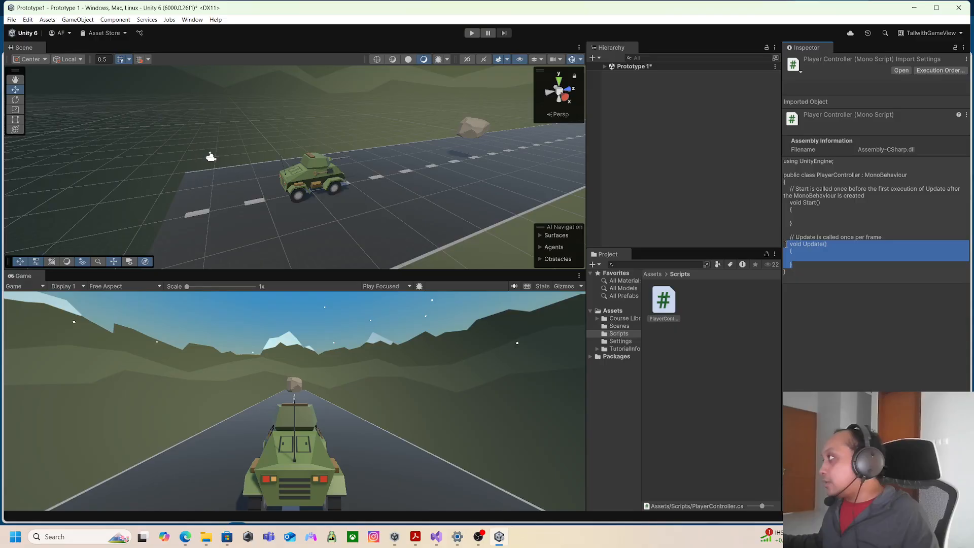
left_click(826, 264)
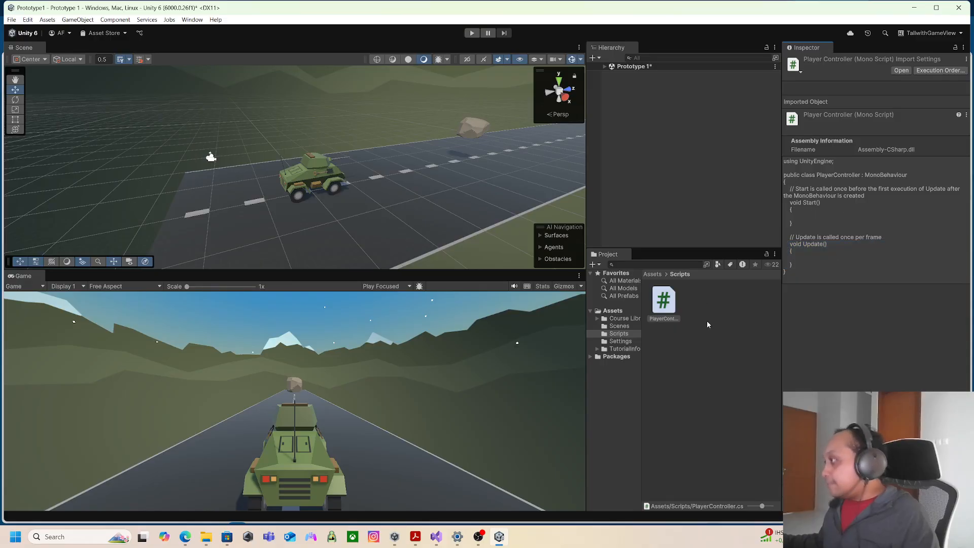
Open the PlayerController script in Visual Studio and look over its empty Start and Update methods
double_click(664, 300)
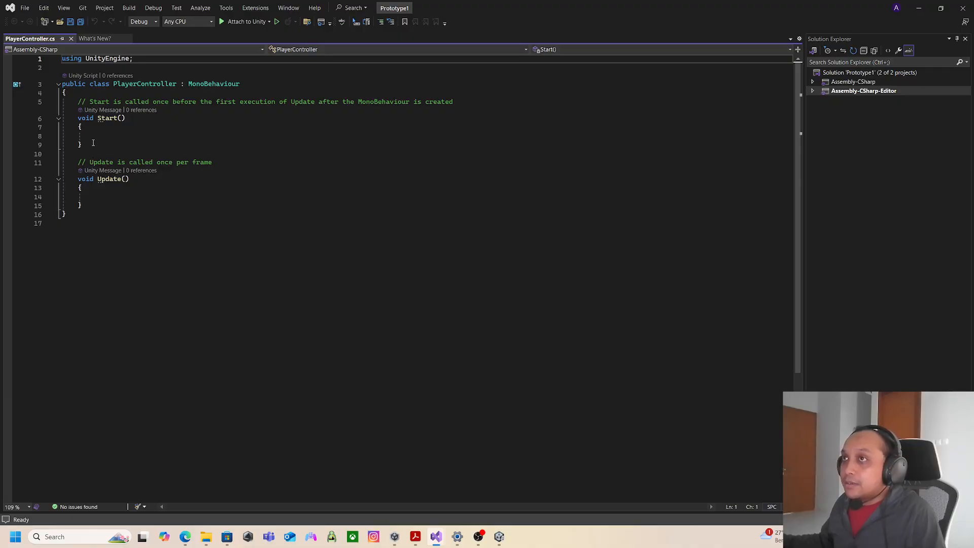
left_click_drag(92, 144, 78, 118)
left_click(92, 198)
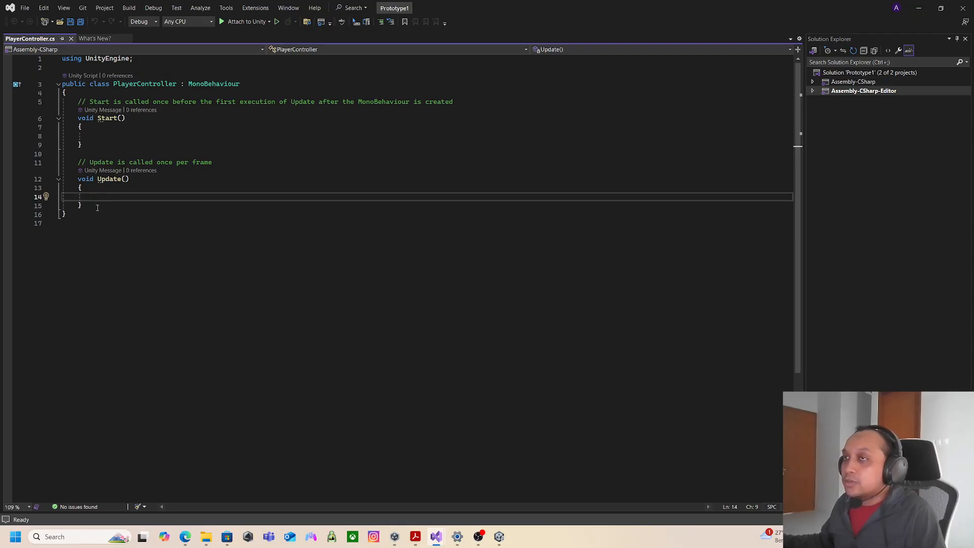
left_click_drag(98, 206, 60, 180)
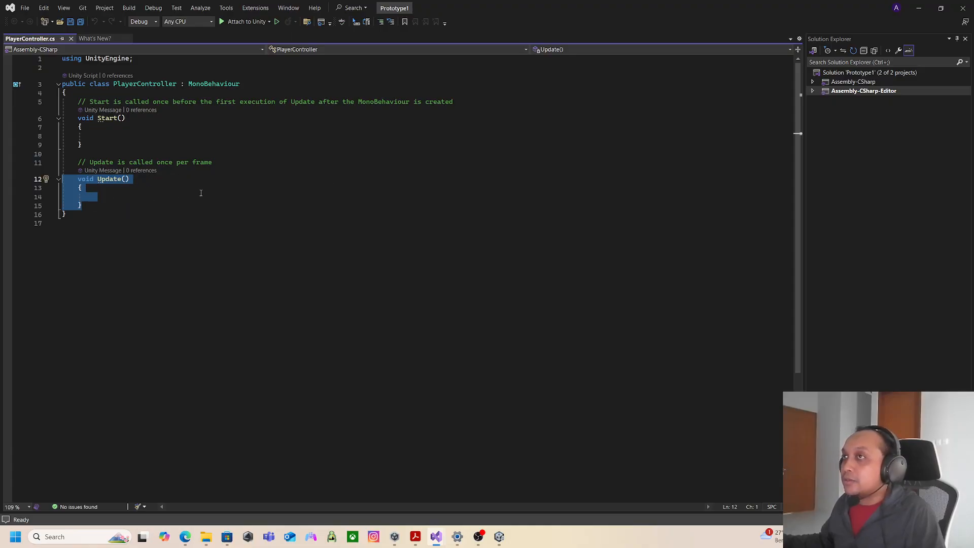
left_click(114, 138)
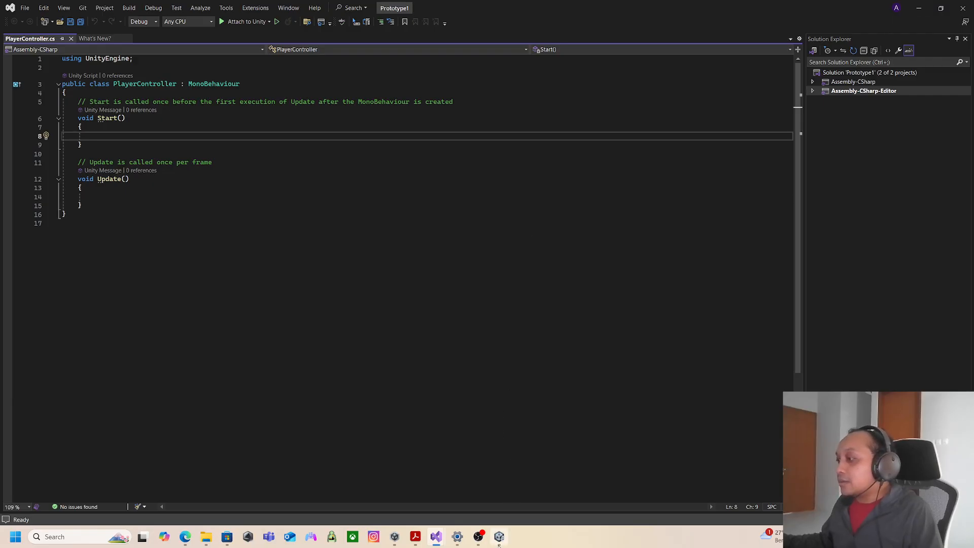
Switch back to Unity, select the Vehicle in the Prototype 1 scene and add the PlayerController script to it as a component
mouse_move(497, 543)
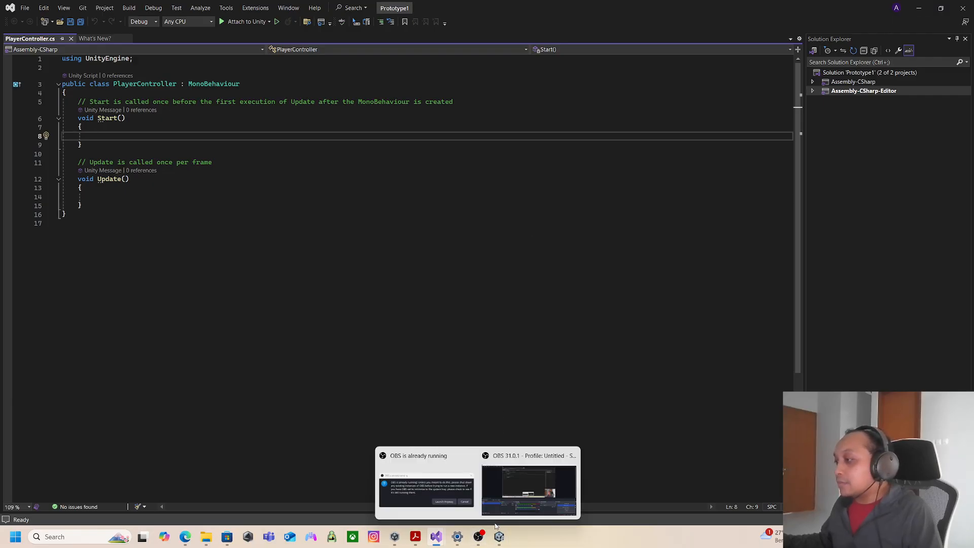
mouse_move(515, 504)
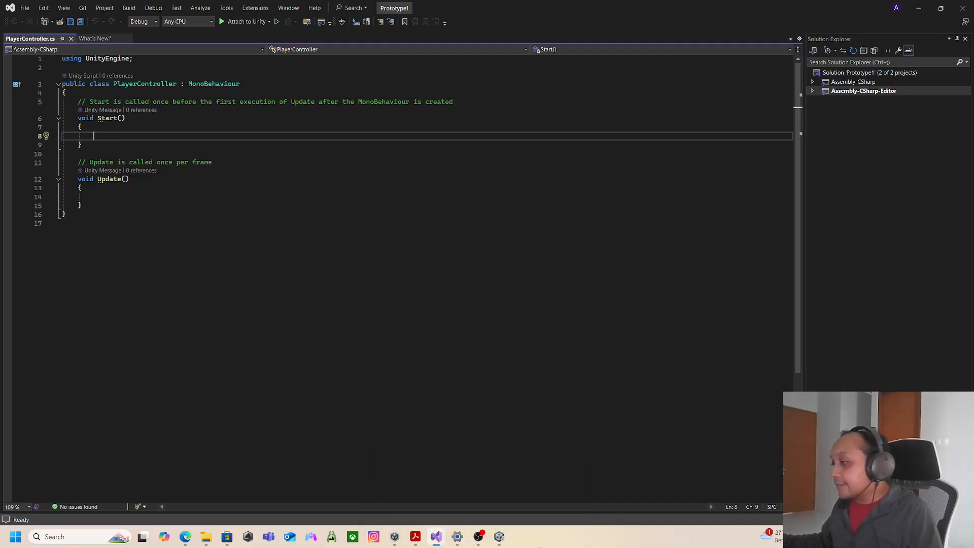
left_click(513, 495)
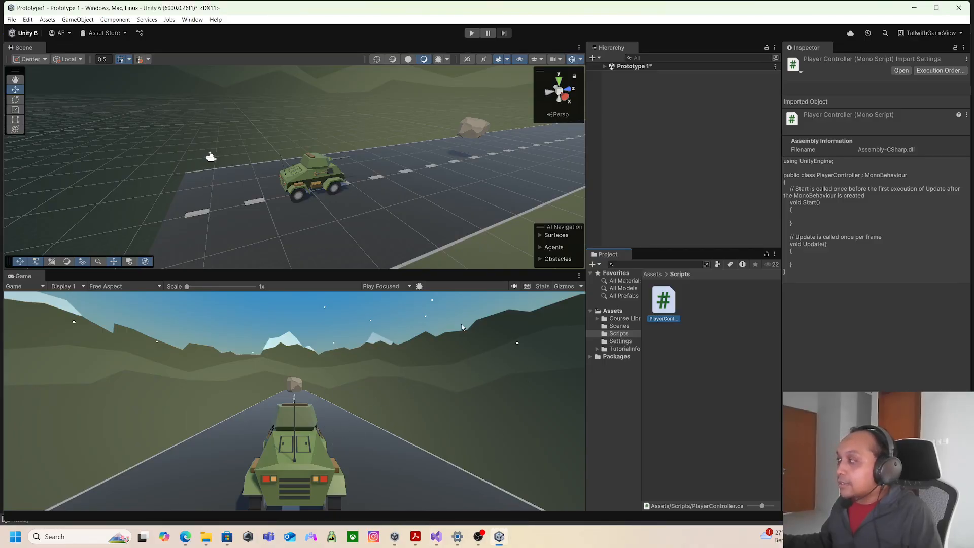
left_click(611, 92)
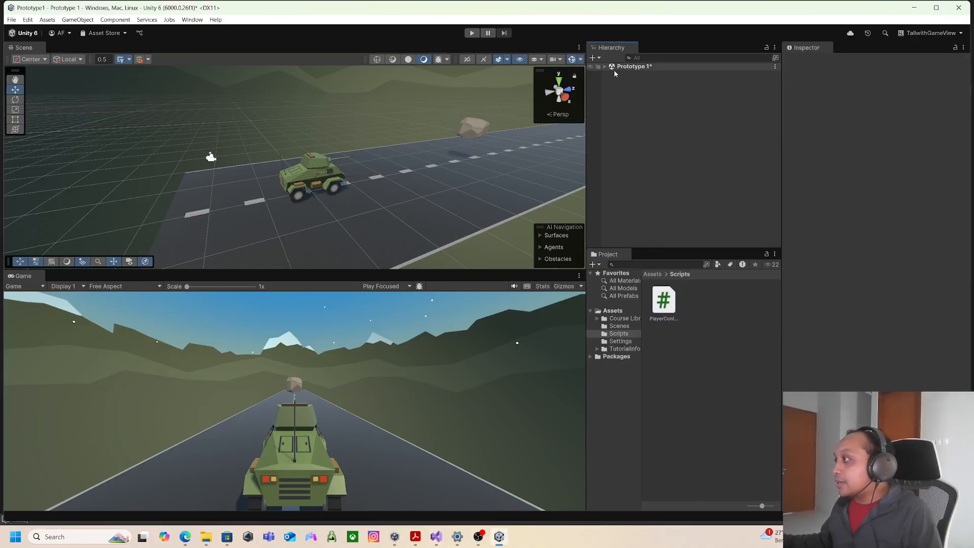
left_click(605, 66)
left_click(634, 97)
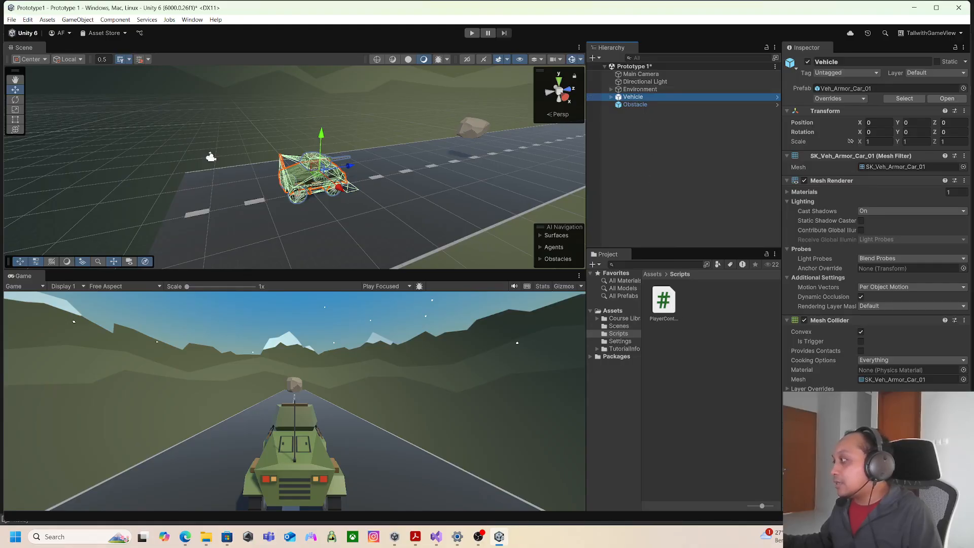
type("player")
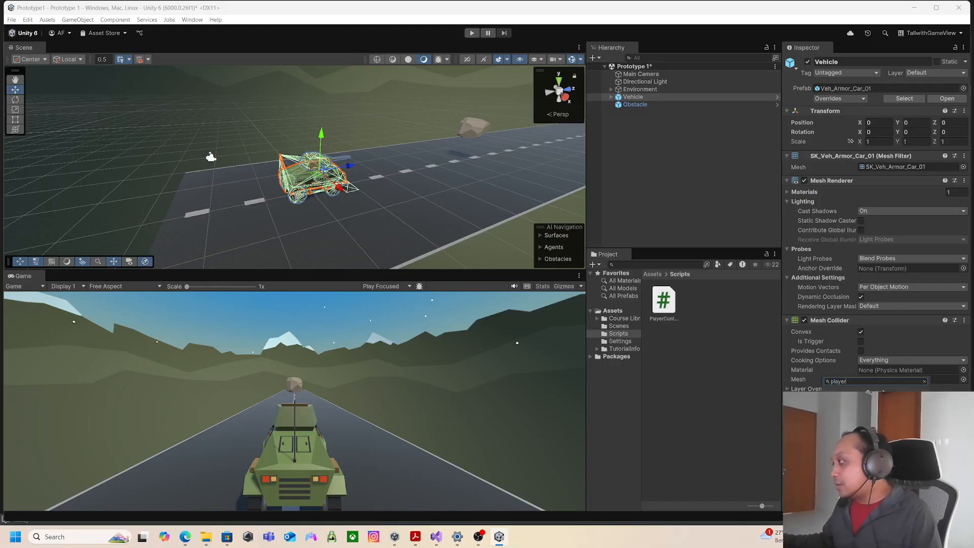
key("Return")
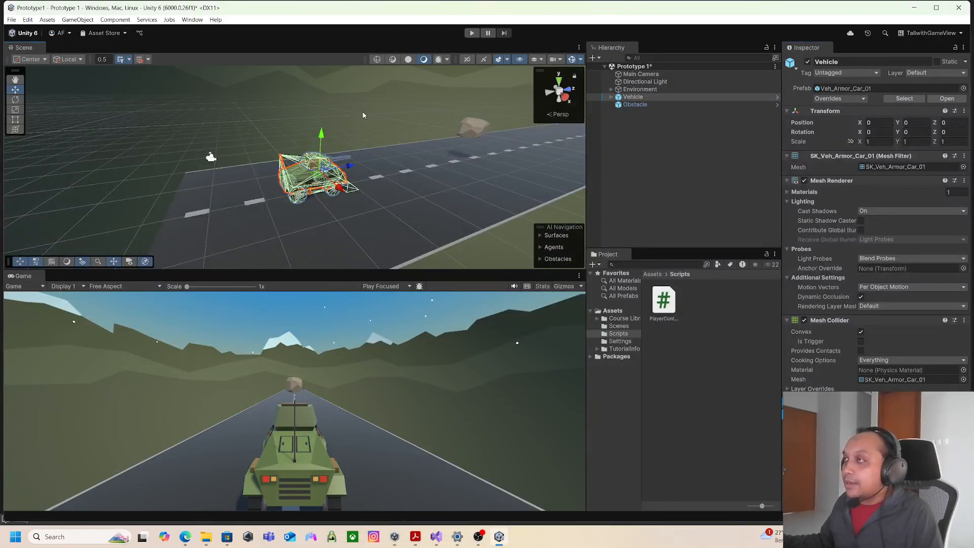
Try moving the Vehicle forward along the road to Z 3.85, and reset its Z position to 0
left_click(326, 182)
left_click(325, 182)
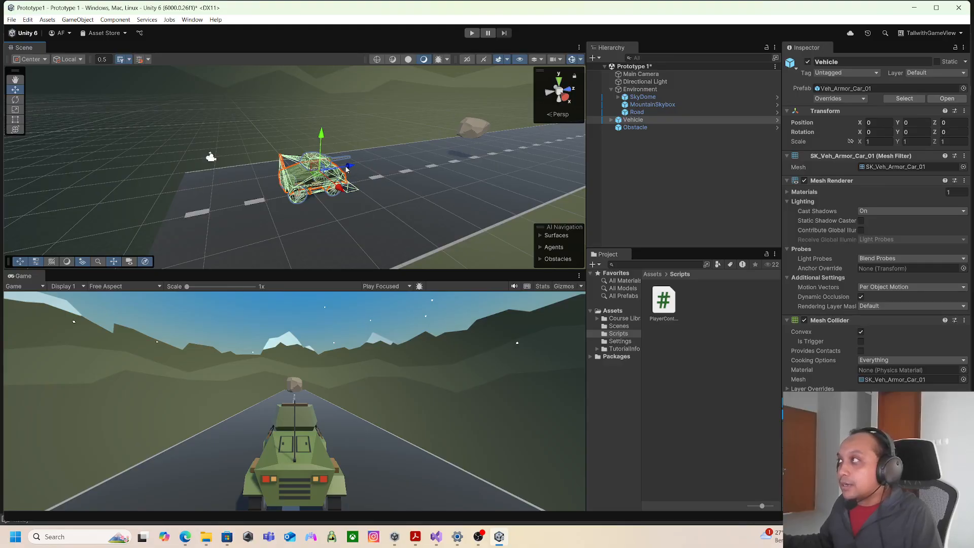
left_click_drag(347, 170, 380, 172)
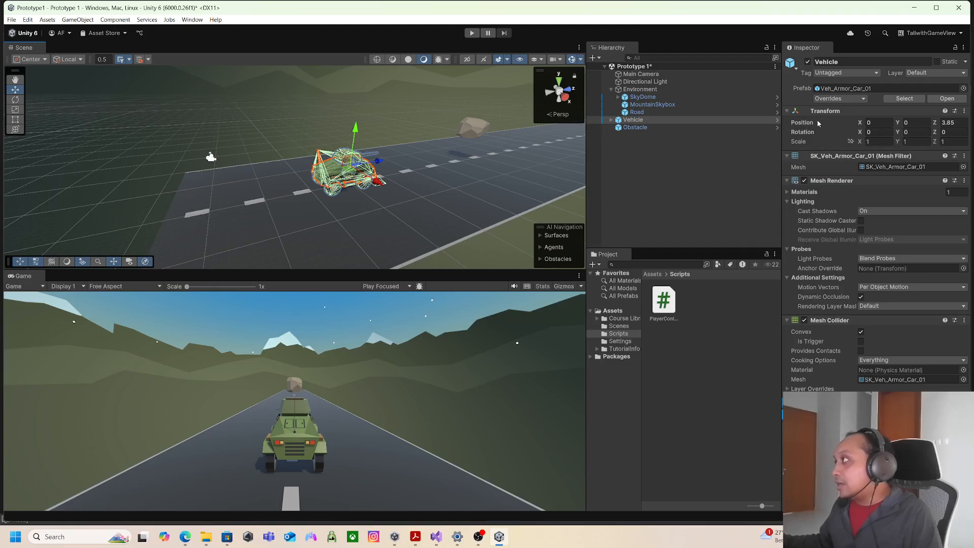
left_click(958, 122)
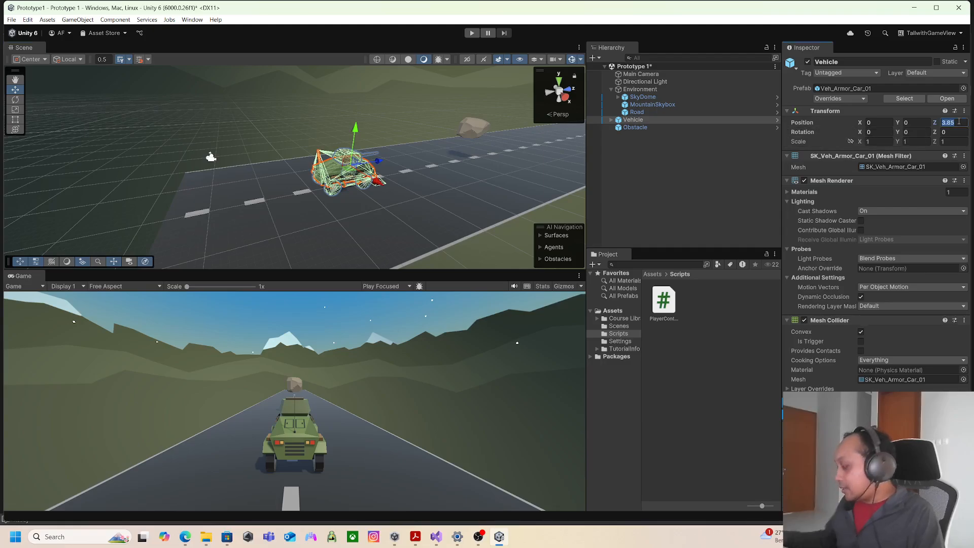
type("0")
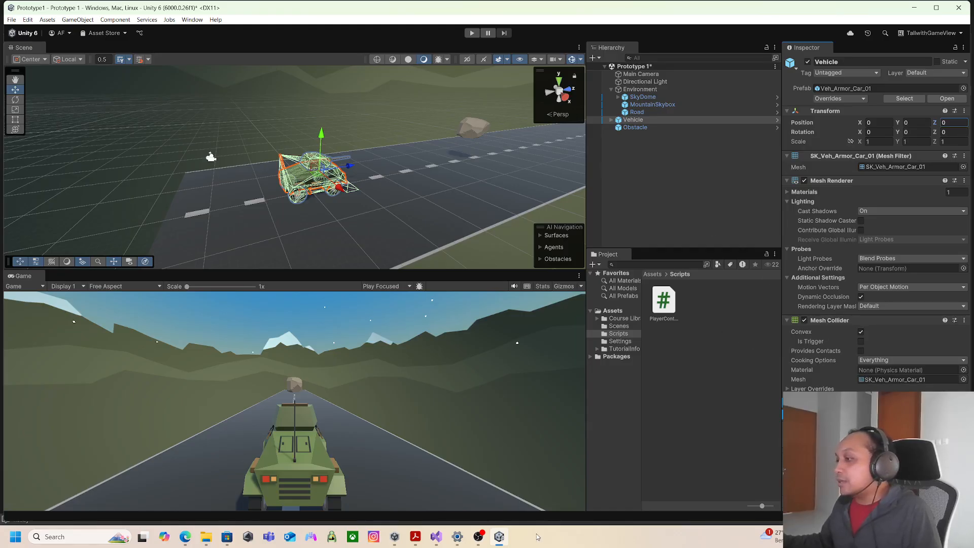
Switch to Visual Studio and begin a transform.Translate( call inside the Update method of the PlayerController script
mouse_move(438, 538)
left_click(487, 487)
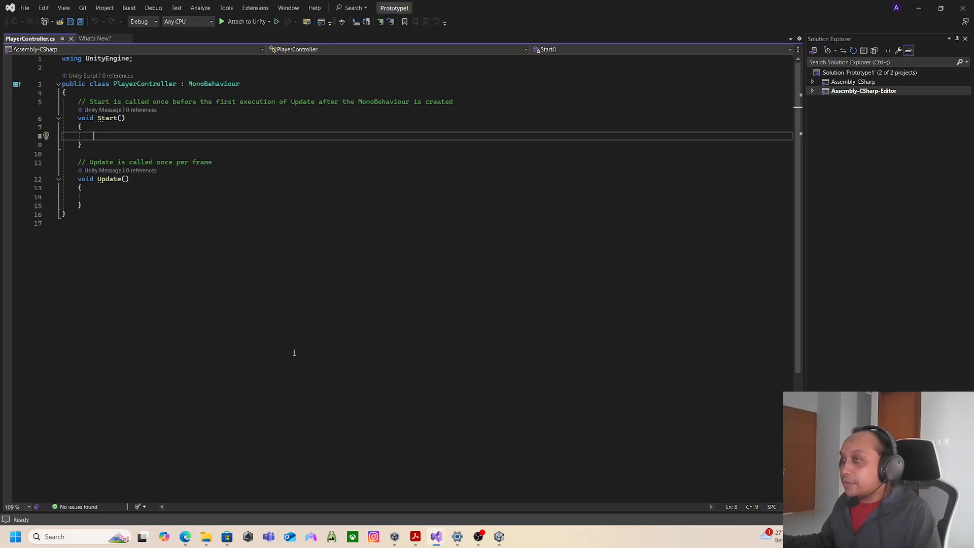
left_click(140, 190)
left_click(137, 197)
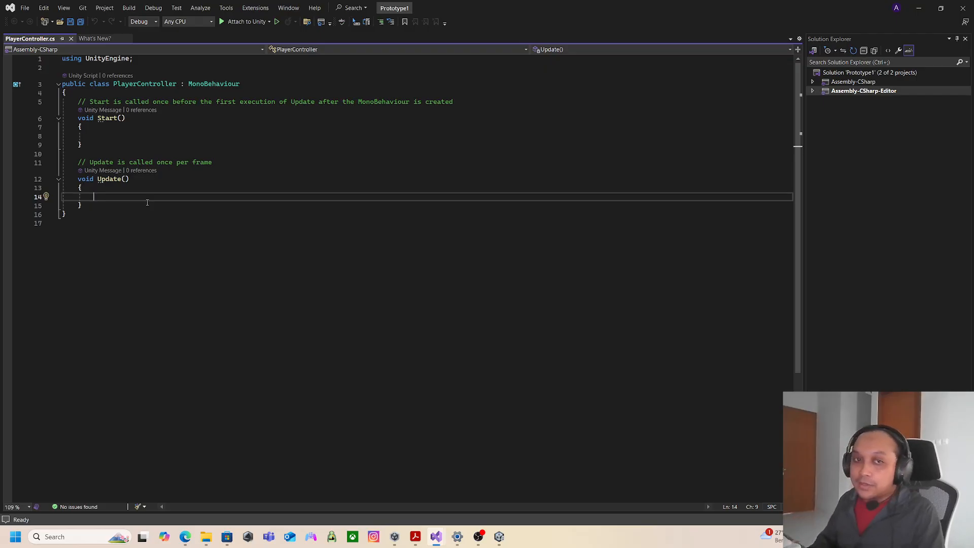
type("trans")
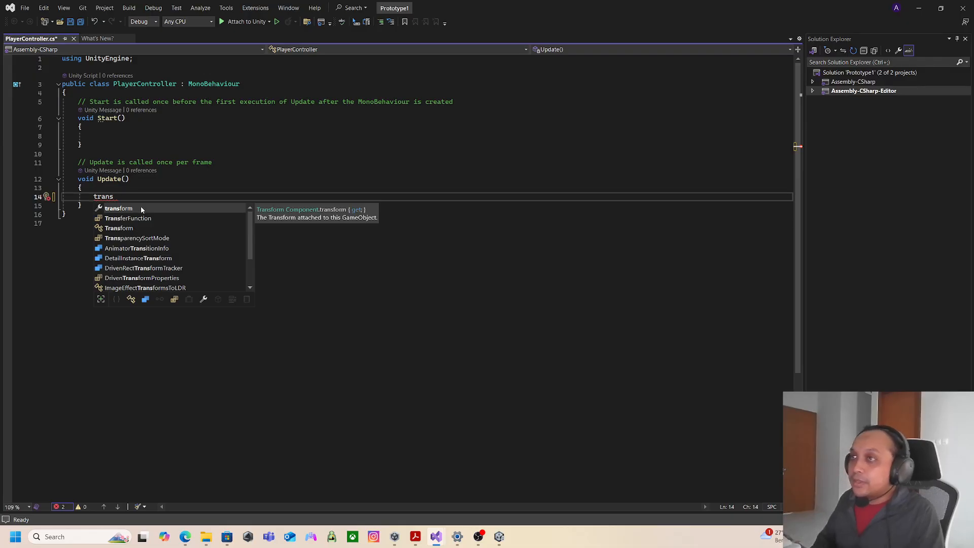
key("Tab")
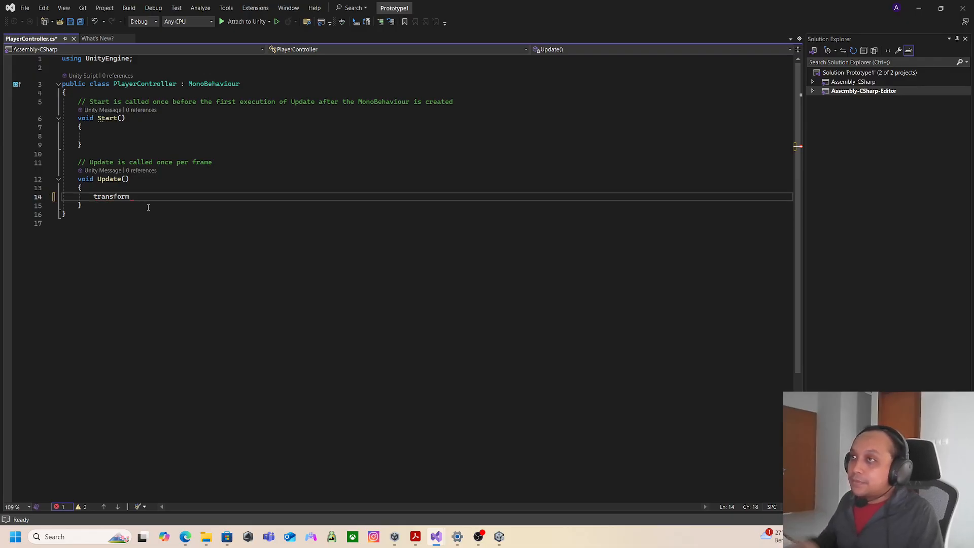
type(".tra")
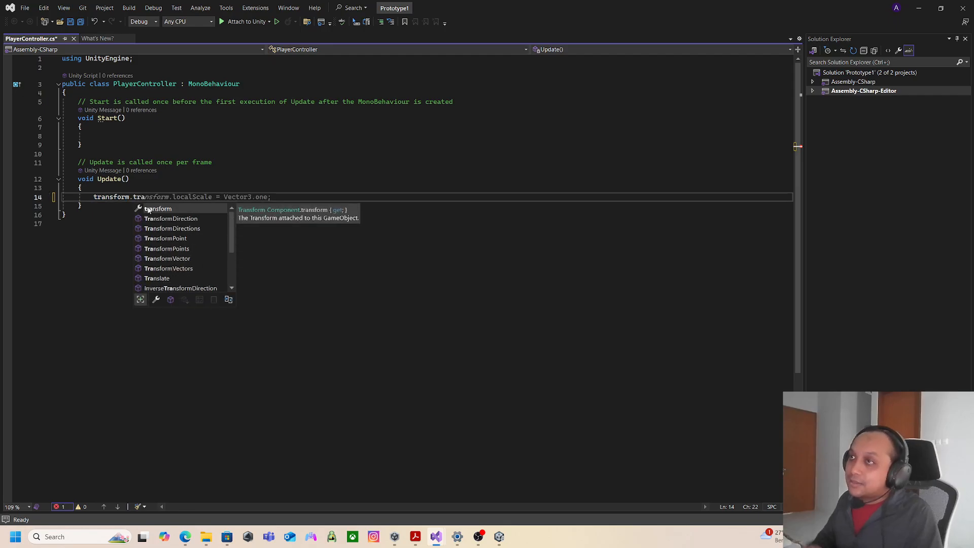
type("nslate")
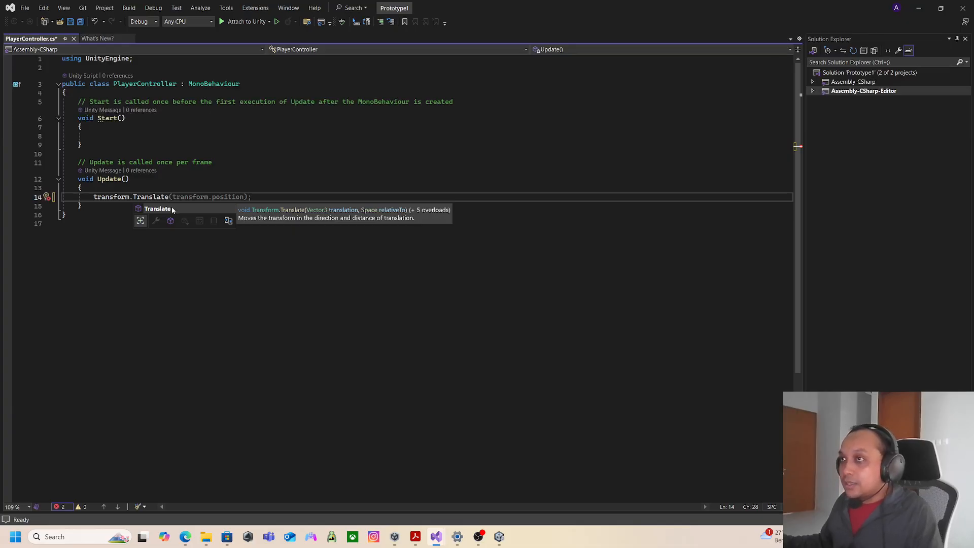
key("Escape")
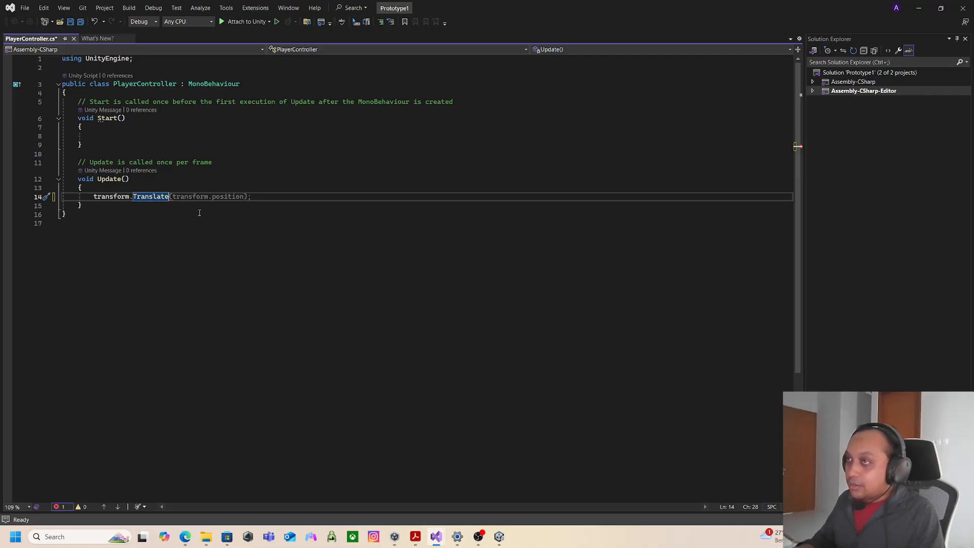
type("(")
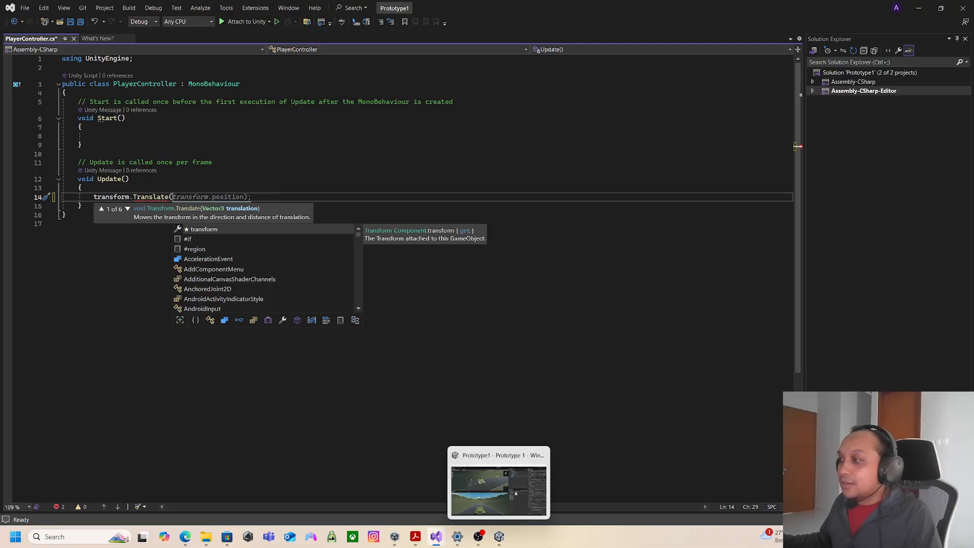
Check the X, Y and Z order of the Vehicle's Position in Unity and return to the script in Visual Studio
left_click(505, 544)
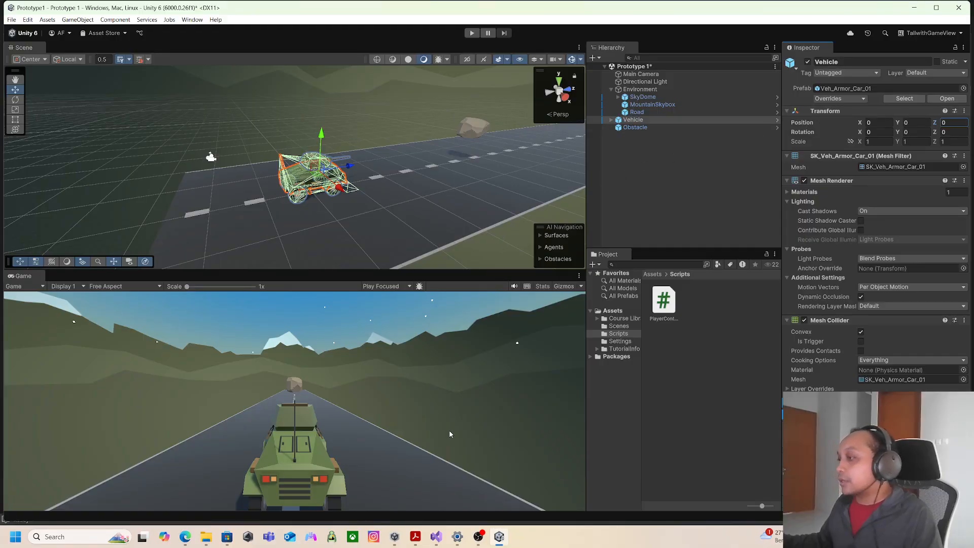
mouse_move(481, 538)
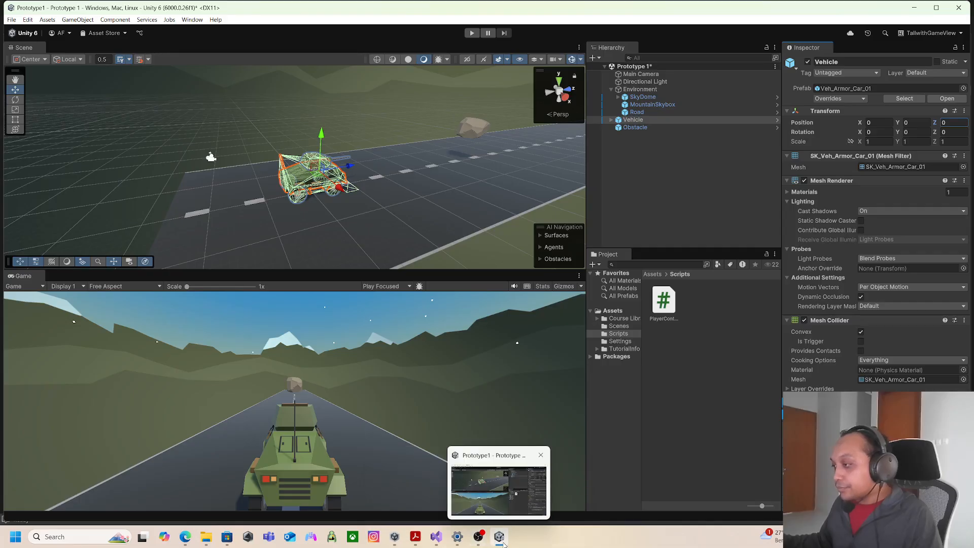
left_click(504, 543)
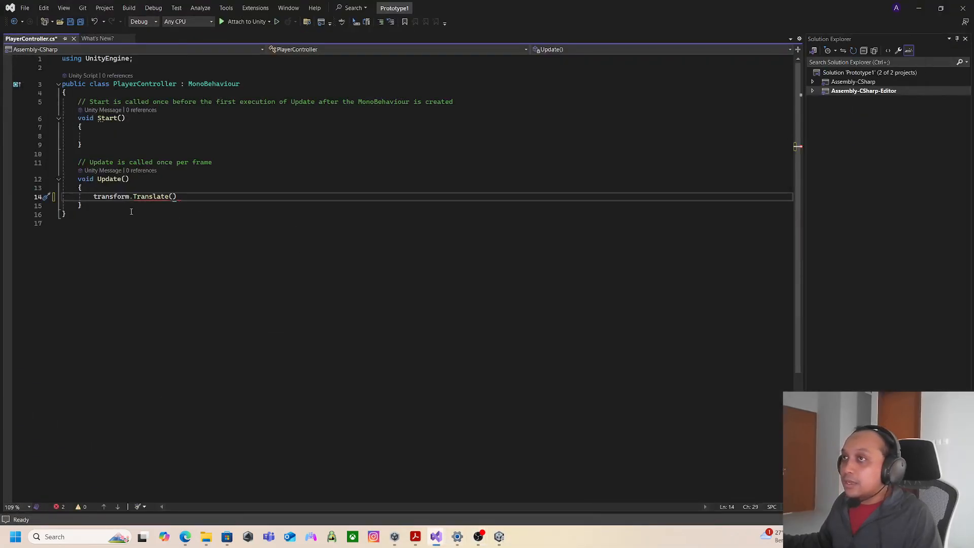
Complete the call in Update as transform.Translate(0, 0, 1); and save the script
mouse_move(151, 196)
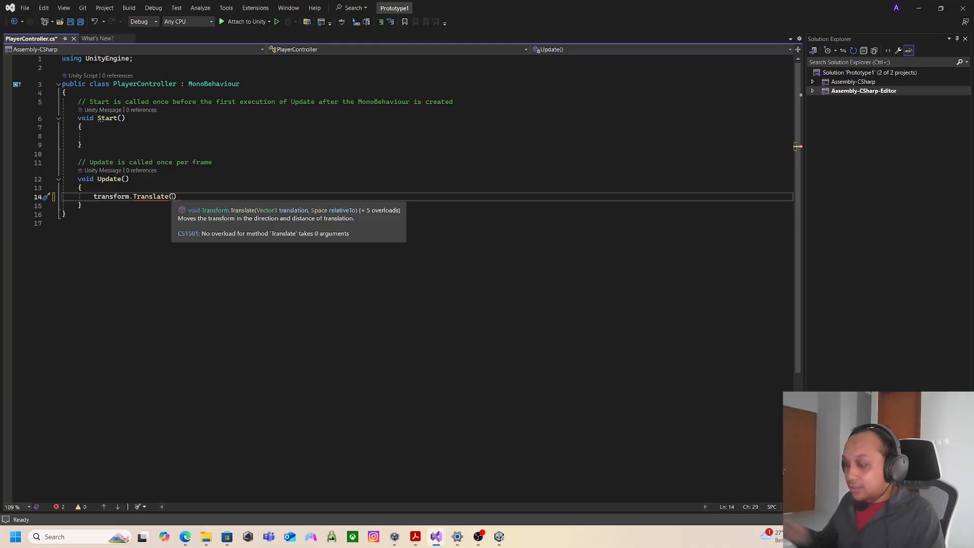
type("0,")
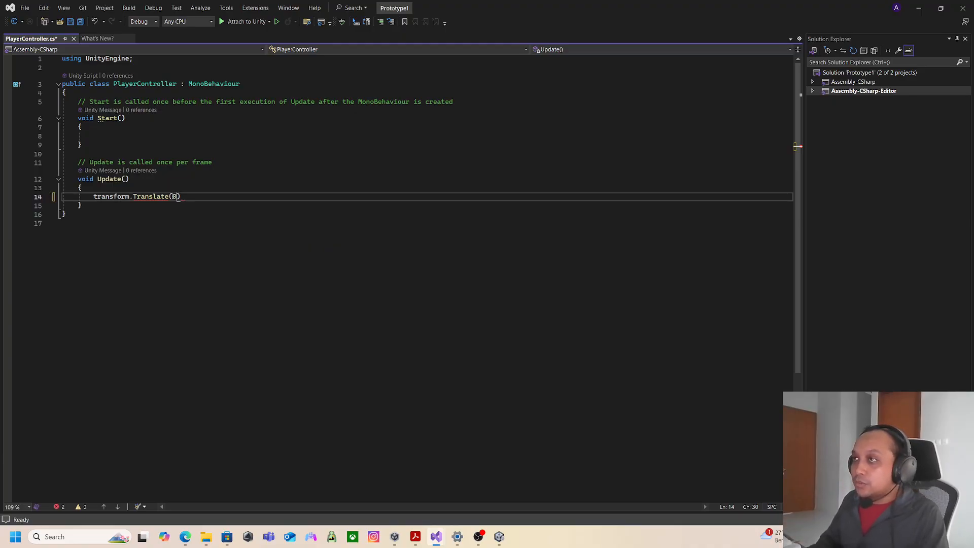
type("0,1")
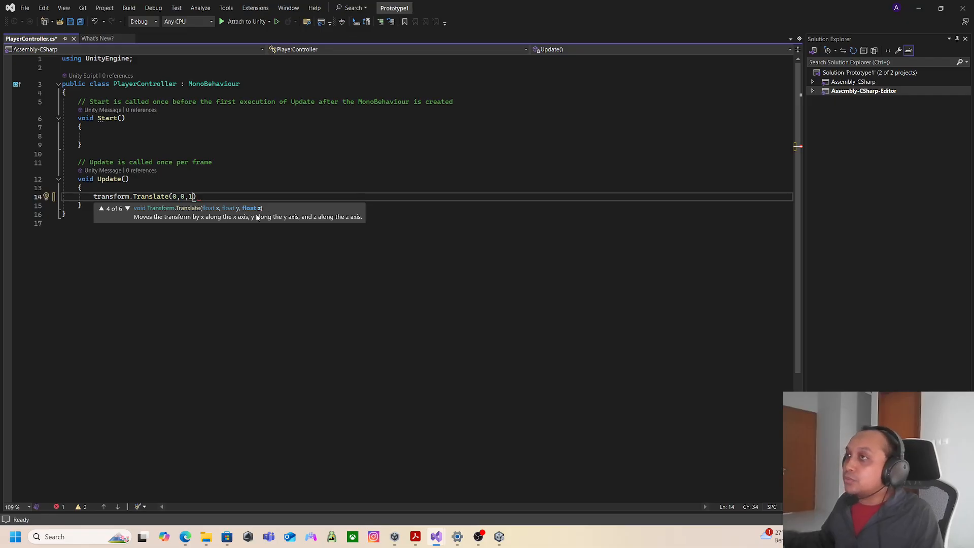
type(");")
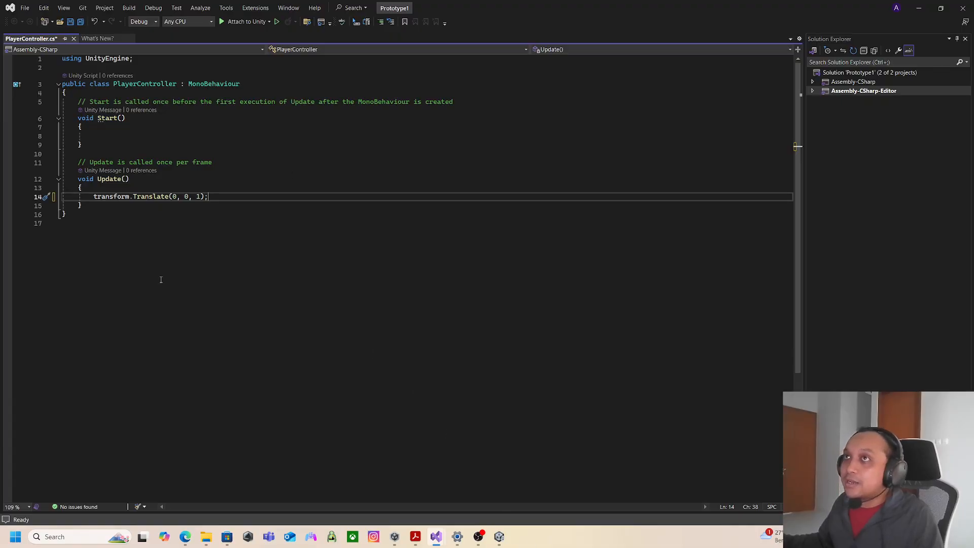
left_click(201, 149)
key("ctrl+s")
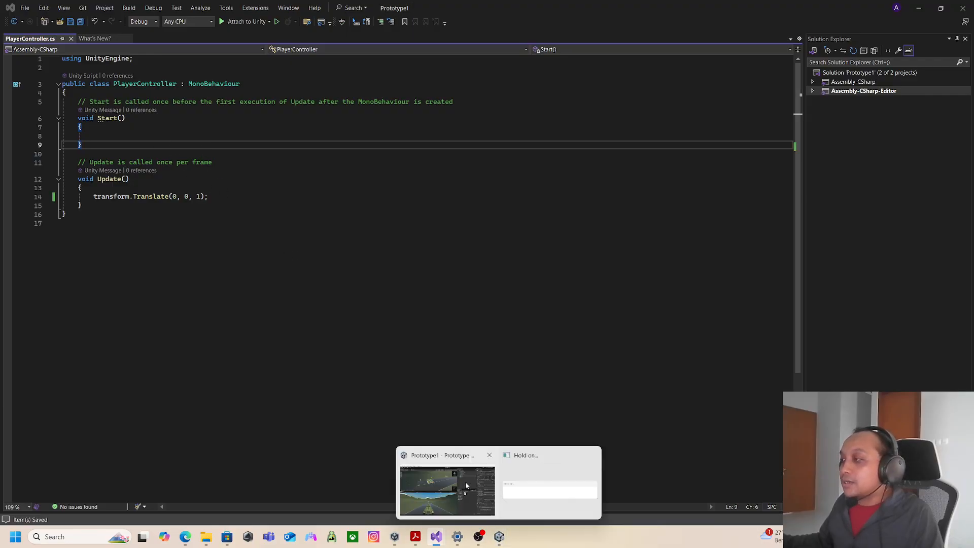
Switch to Unity, play the scene to watch the Vehicle's movement along the road, and stop it
left_click(499, 536)
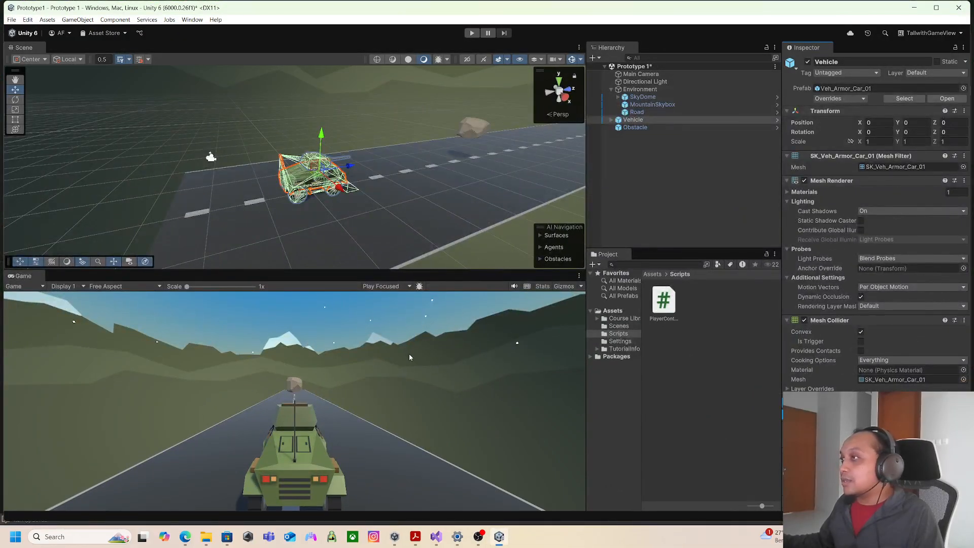
left_click(476, 34)
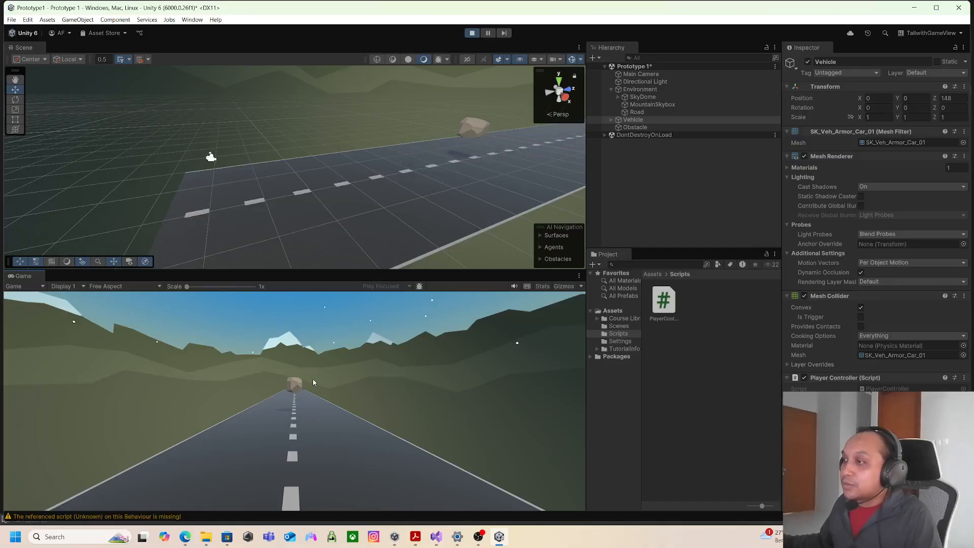
scroll(419, 192, "down", 10)
scroll(441, 172, "down", 6)
right_click_drag(412, 176, 469, 155)
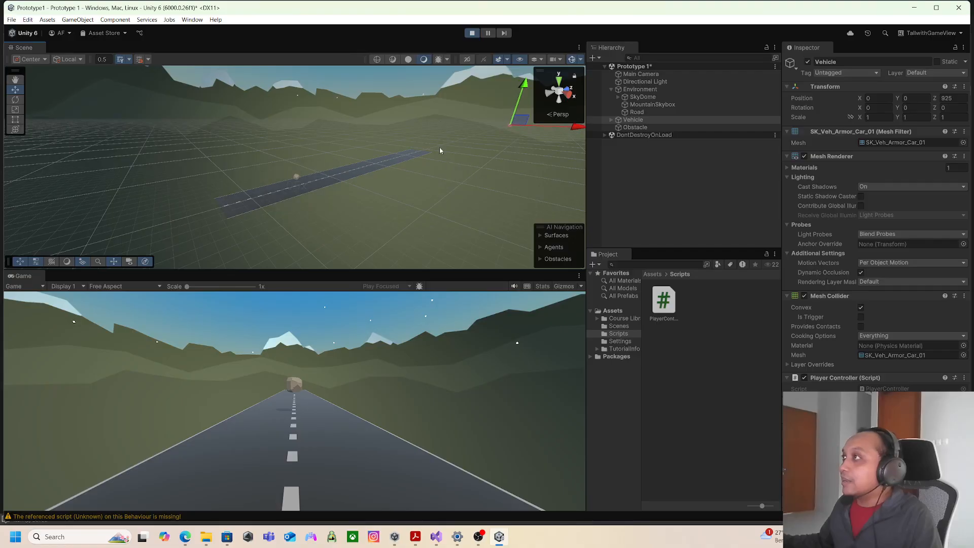
key("ctrl+p")
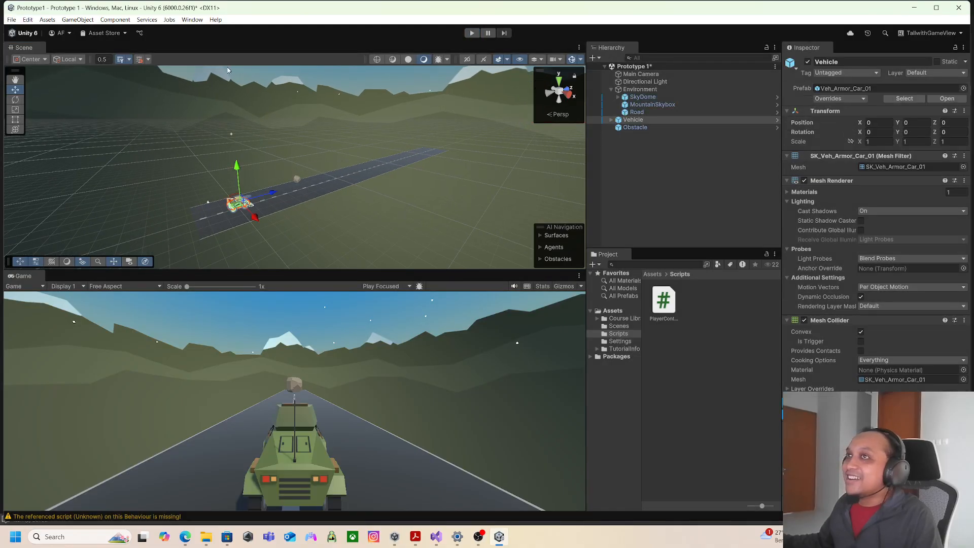
Set the grid snapping size of the Scene view to 1
left_click(102, 59)
type("1")
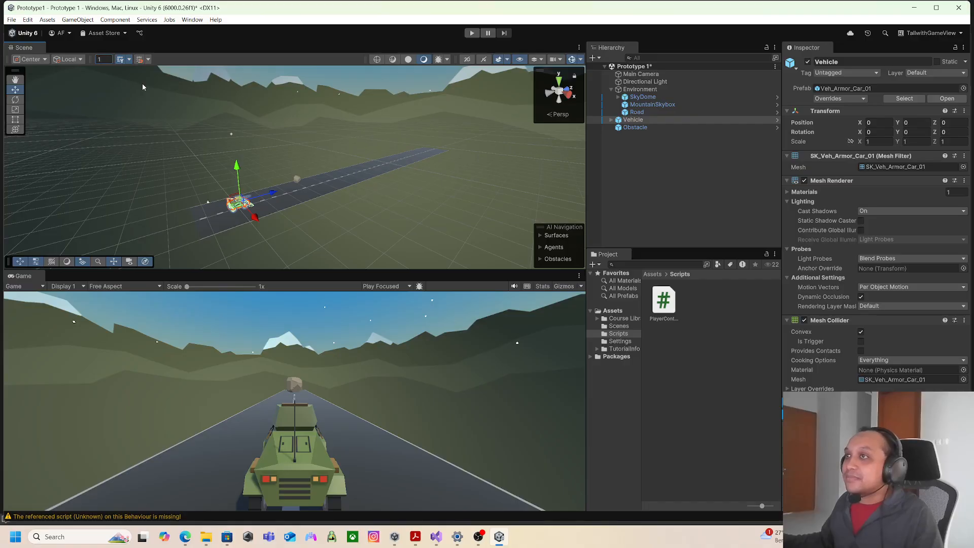
scroll(265, 213, "up", 3)
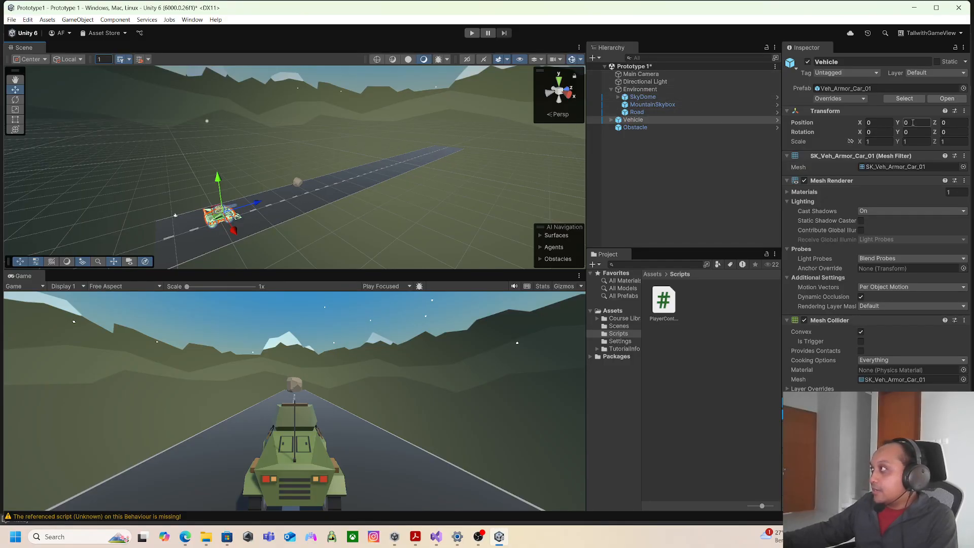
Play the scene again while watching the Vehicle's Z position, and stop play mode
left_click(946, 123)
key("ctrl+p")
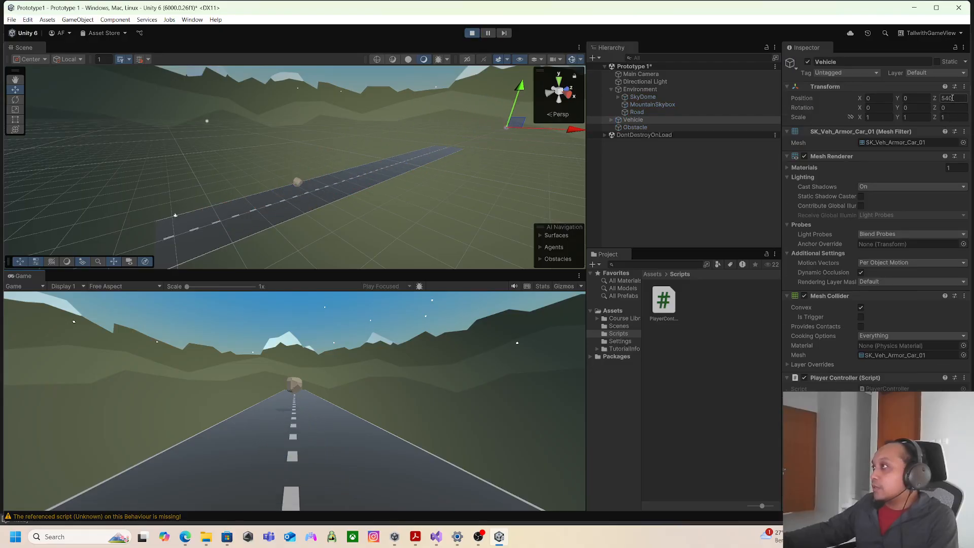
right_click_drag(482, 152, 508, 137)
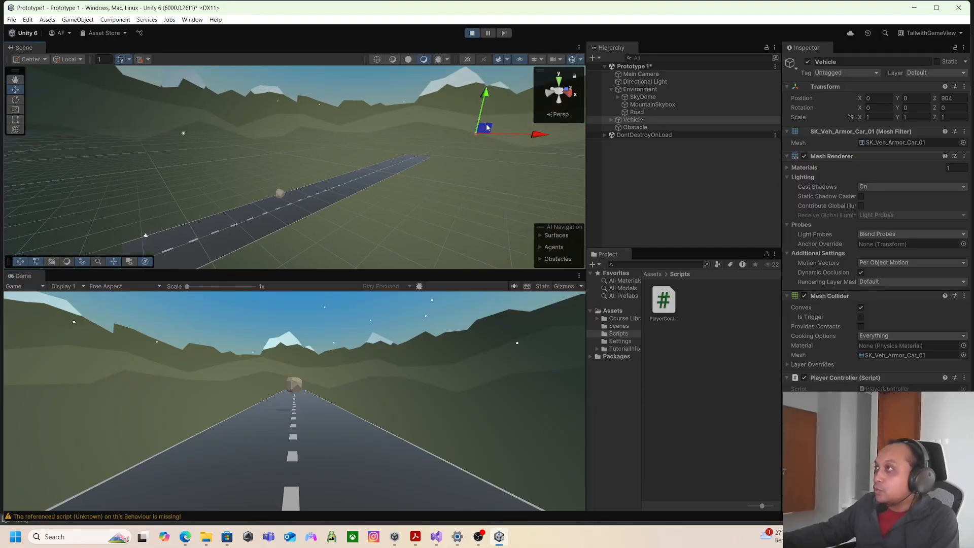
left_click(472, 33)
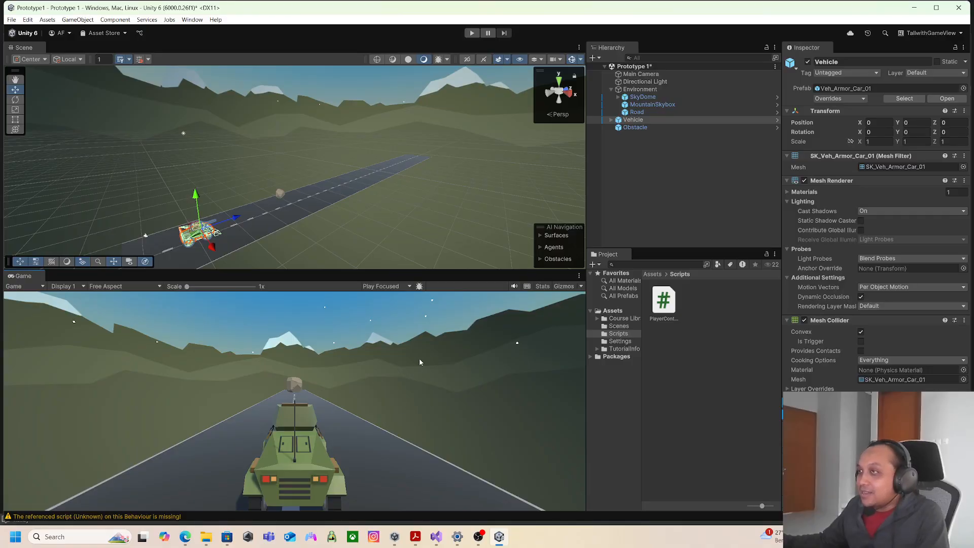
scroll(399, 261, "down", 2)
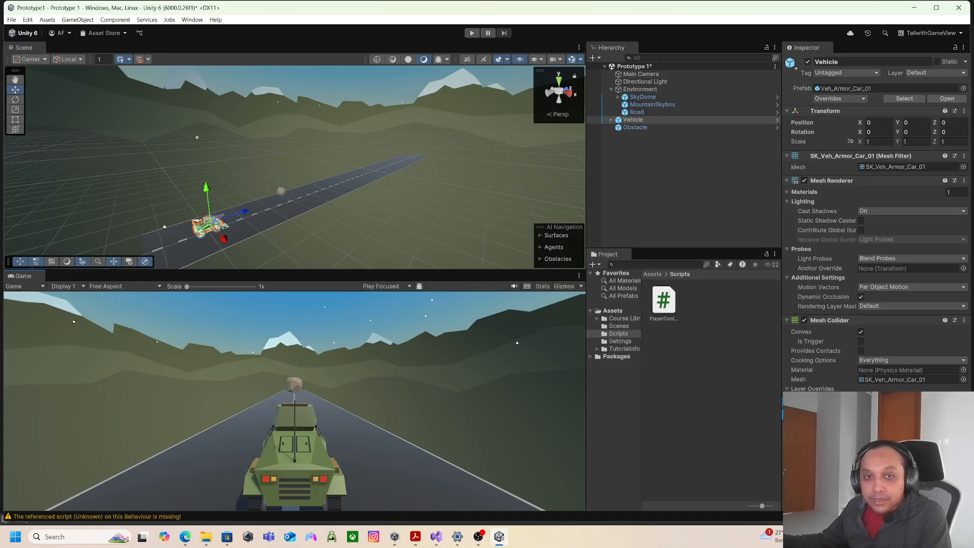
scroll(198, 266, "down", 1)
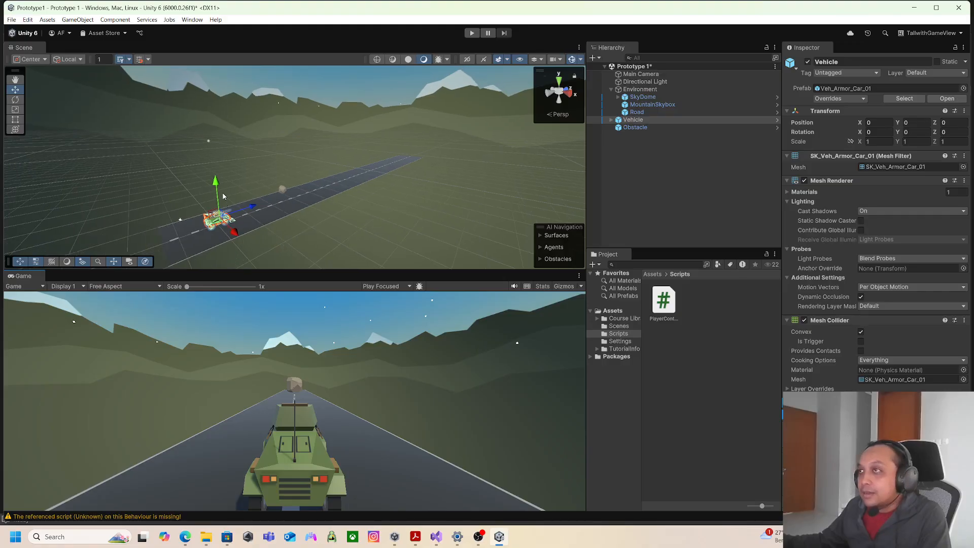
scroll(223, 196, "up", 1)
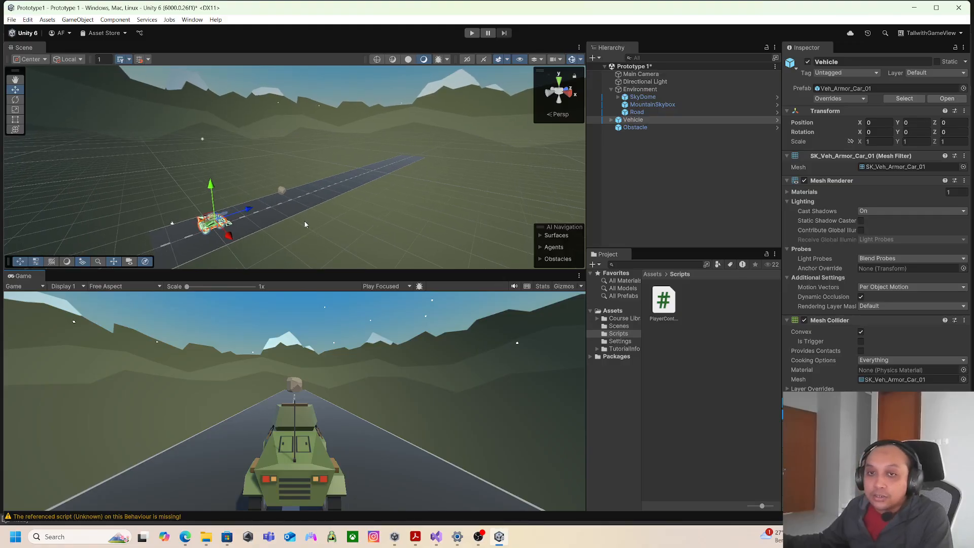
Switch to Visual Studio, replace the Translate arguments in Update with Vector3.forward, and save the PlayerController script
mouse_move(481, 539)
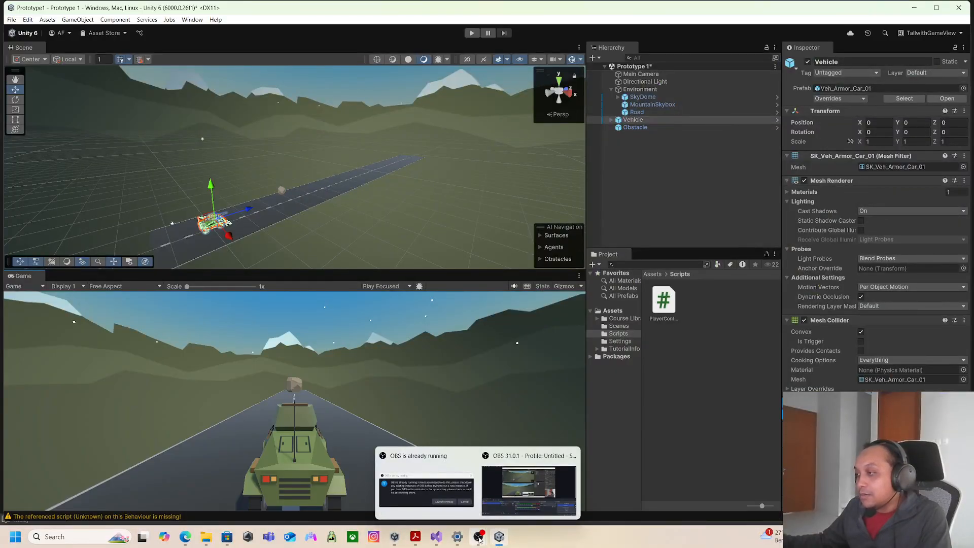
mouse_move(436, 537)
left_click(447, 495)
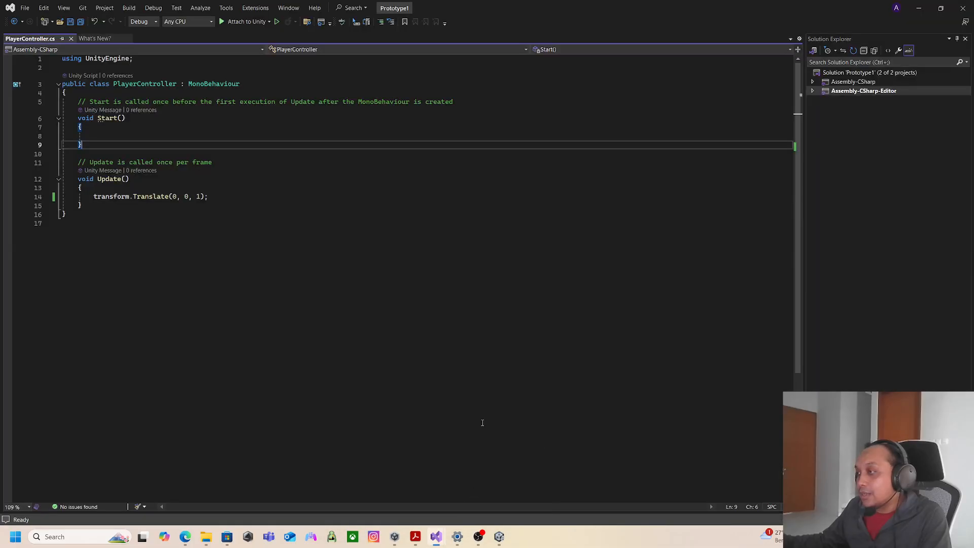
left_click(201, 197)
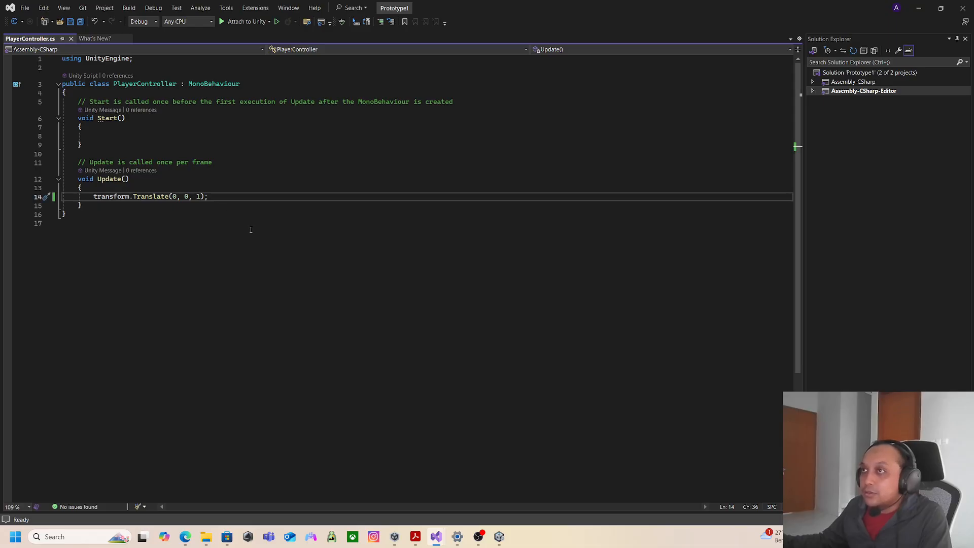
key("shift+Left")
key("shift+Left")
key("shift+Left")
key("shift+Left")
key("shift+Left")
key("shift+Left")
key("shift+Left")
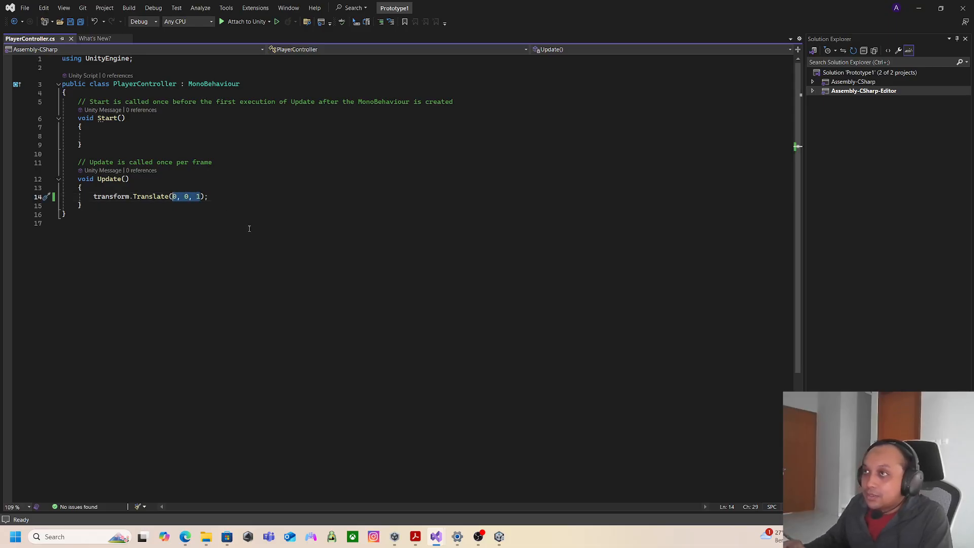
type("vect")
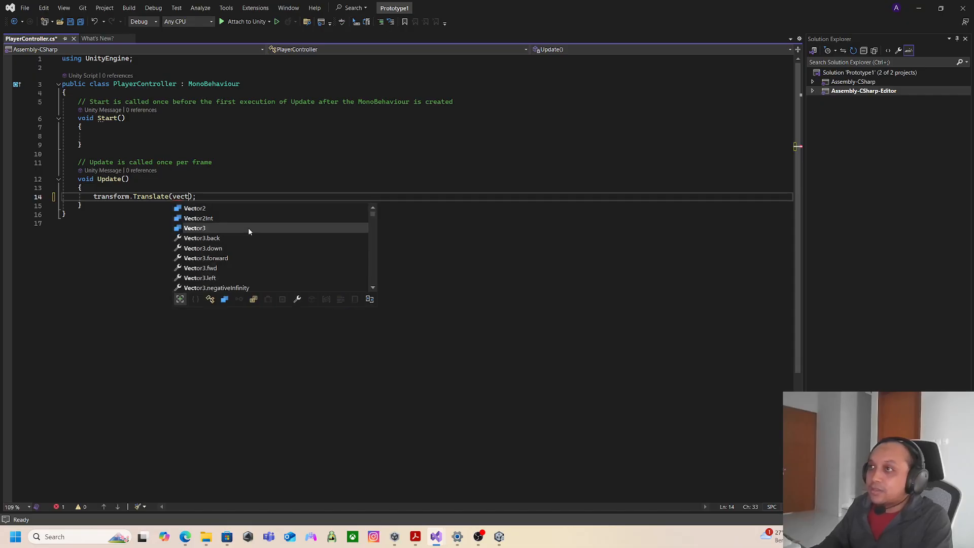
key("Tab")
type(".")
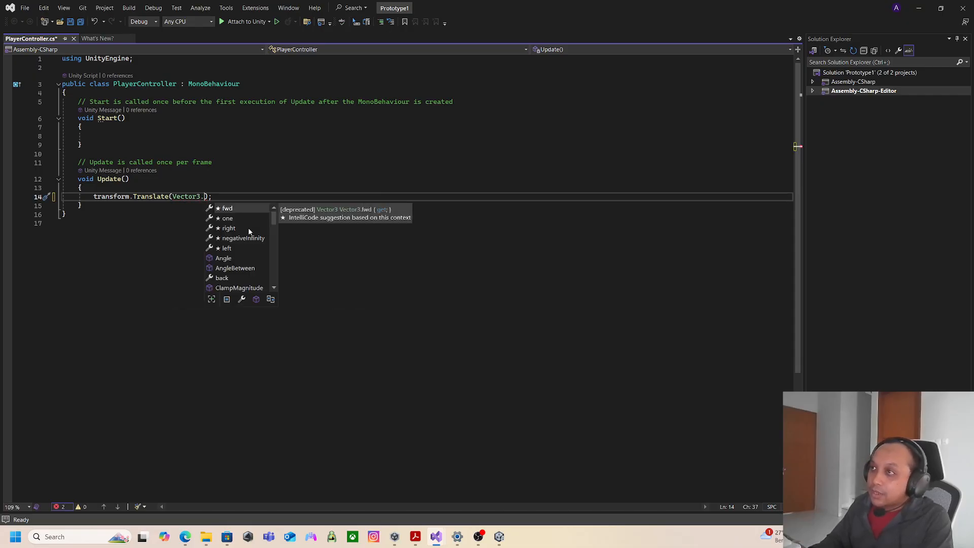
type("fo")
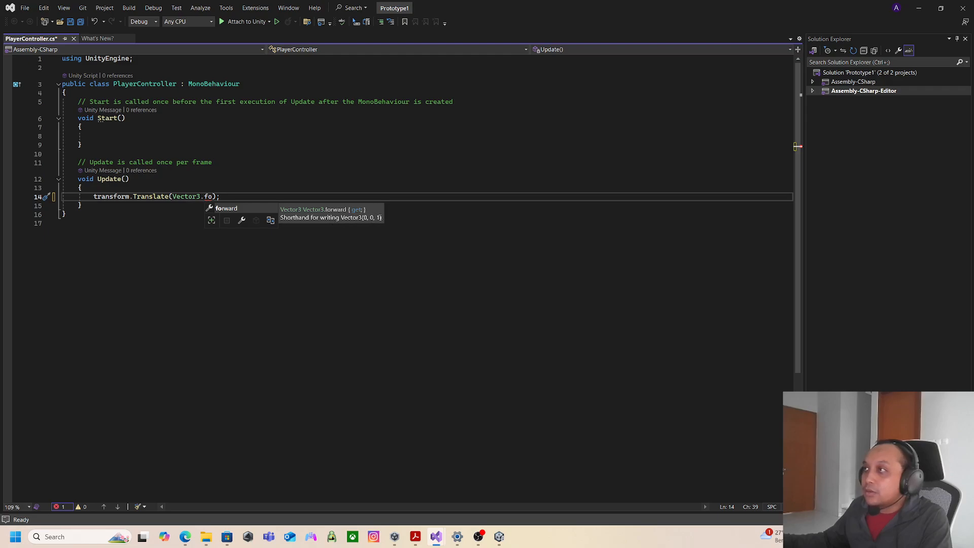
key("Tab")
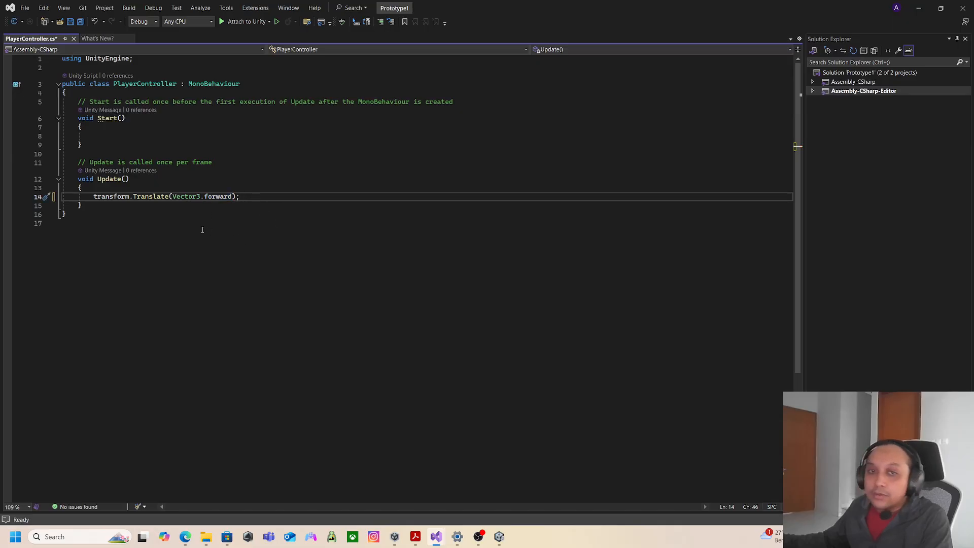
key("ctrl+s")
Switch to Unity and play the scene to test the Vector3.forward movement, stopping it after the check
key("alt+Tab")
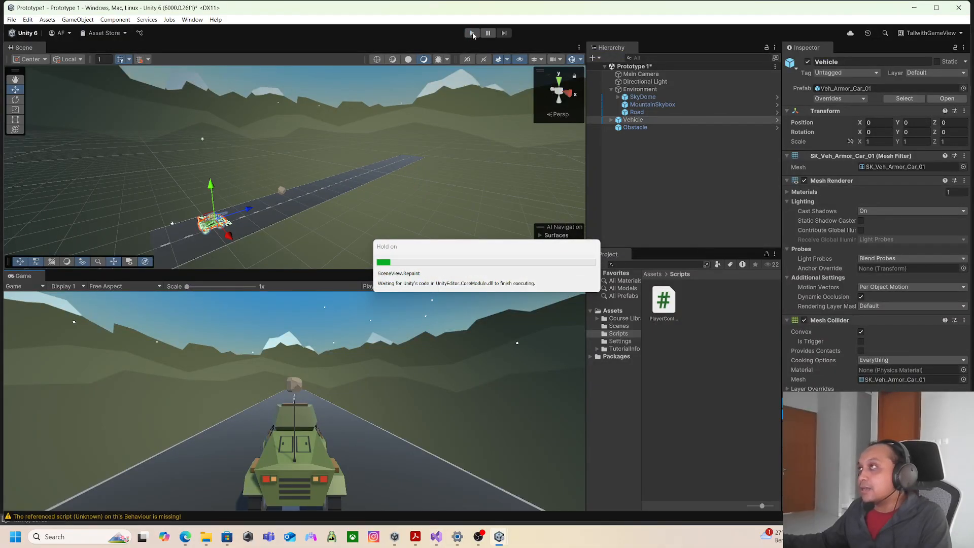
left_click(473, 33)
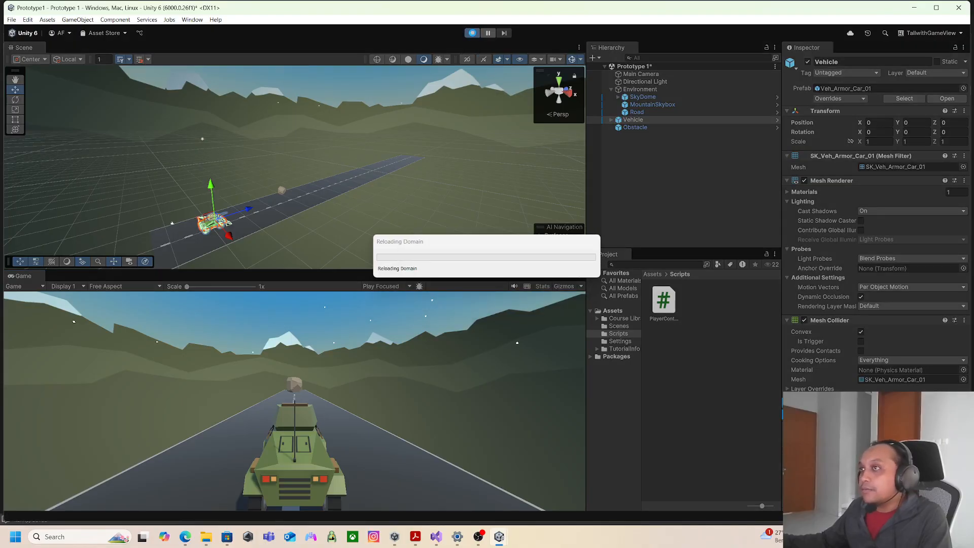
left_click(473, 32)
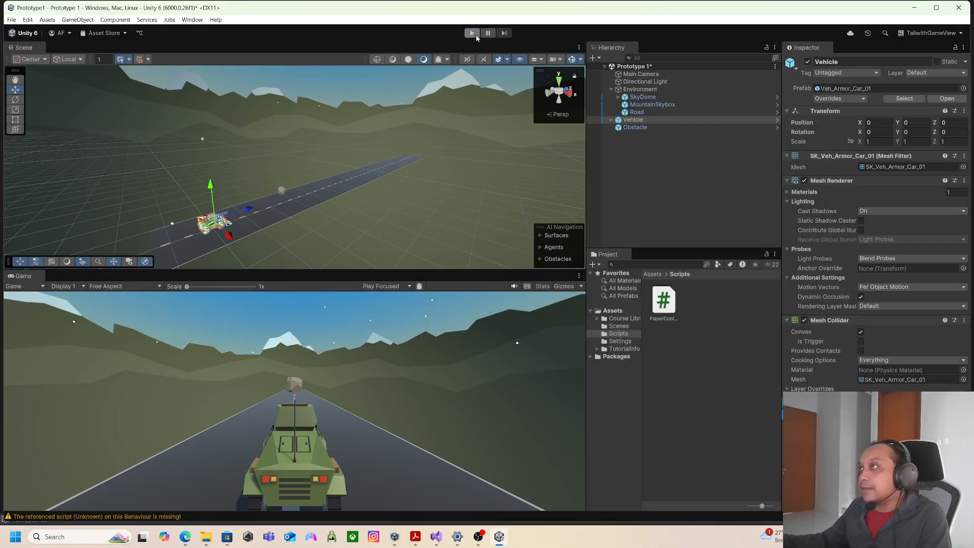
Return to Visual Studio, clear forward from the Translate argument, examine the suggested Vector3 members such as right and one, and re-enter forward
key("alt+Tab")
double_click(218, 196)
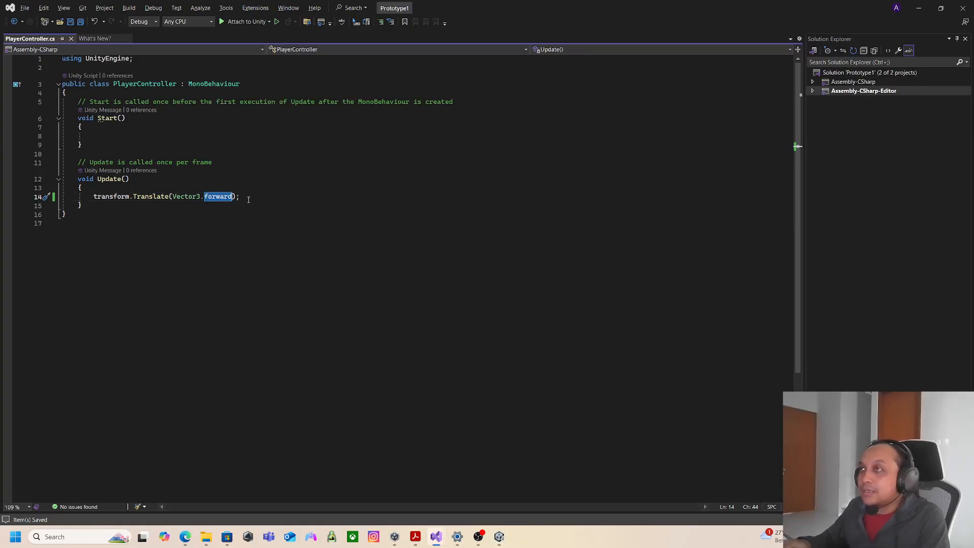
key("BackSpace")
key("BackSpace")
type(".")
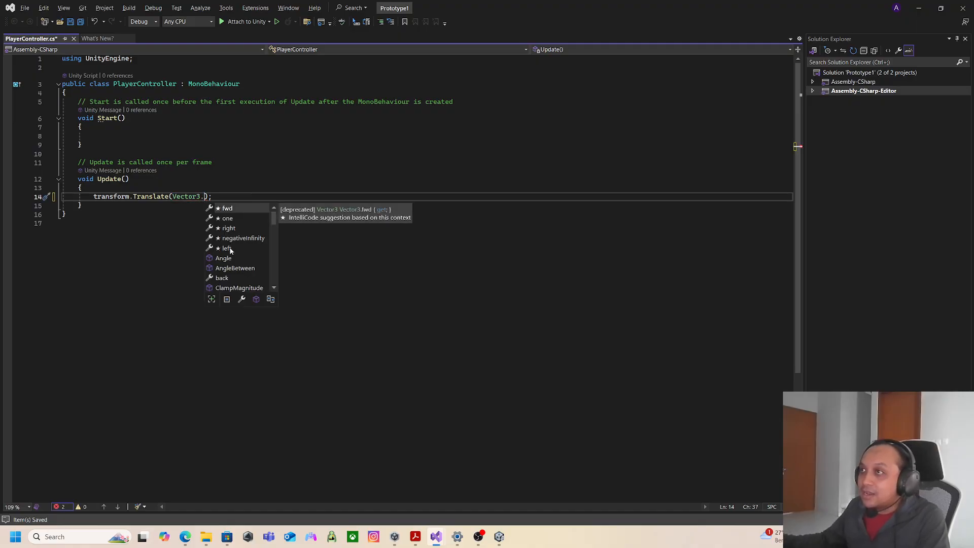
left_click(231, 229)
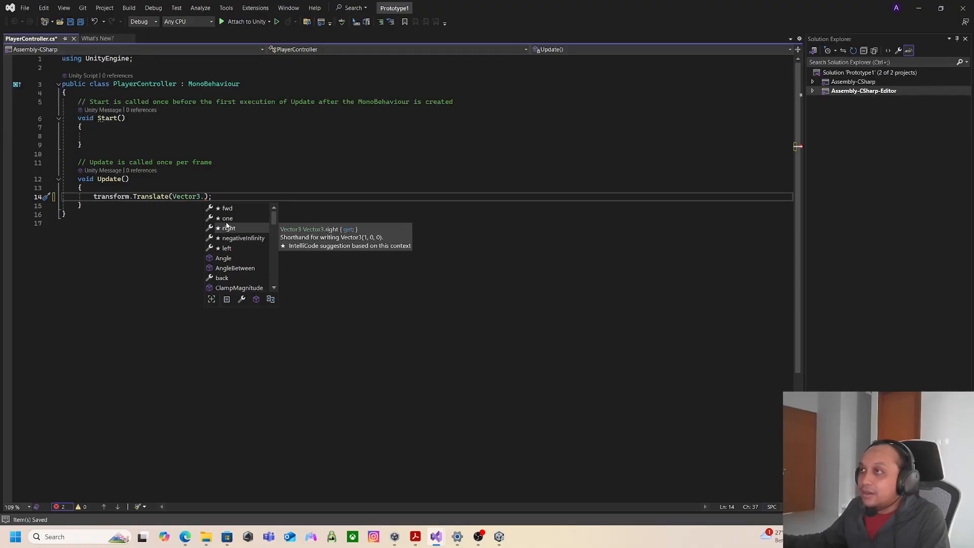
left_click(232, 219)
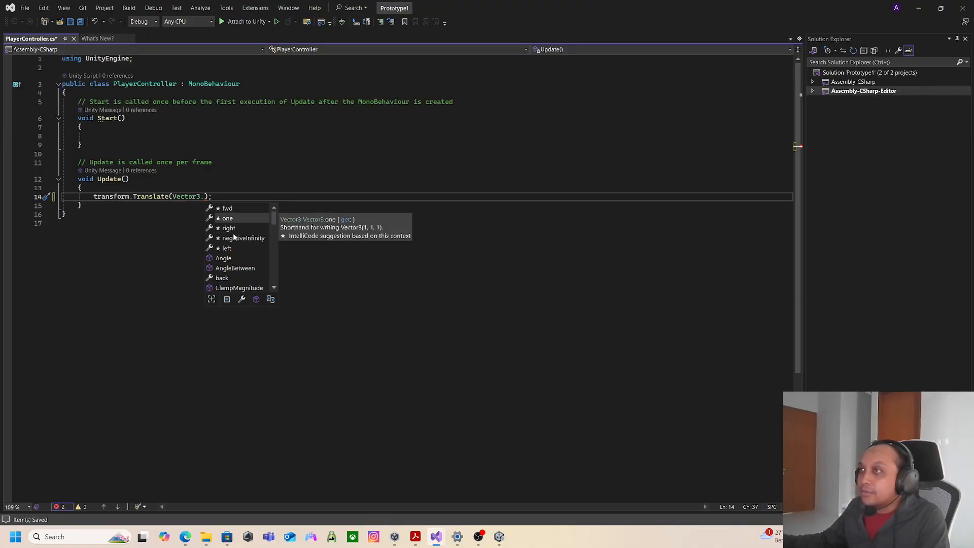
scroll(226, 242, "down", 8)
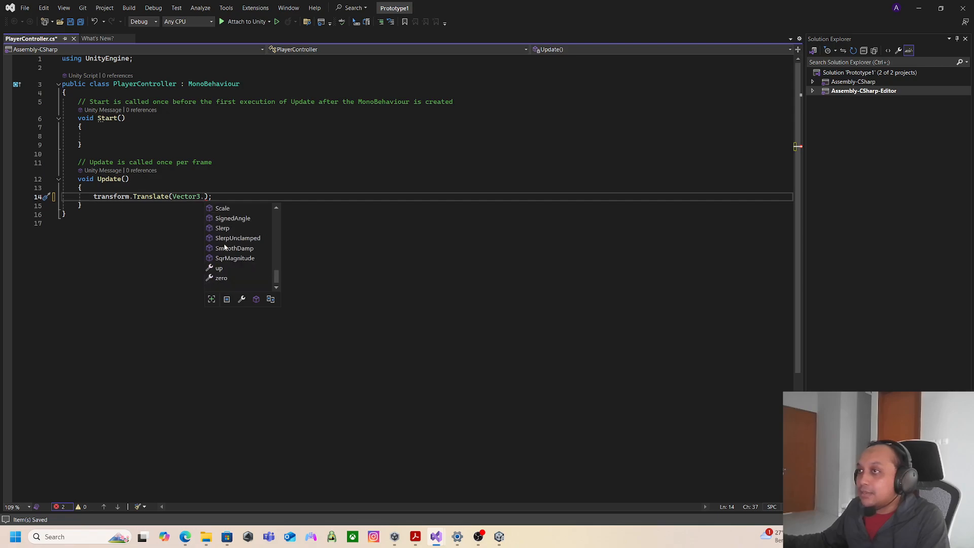
scroll(226, 247, "up", 8)
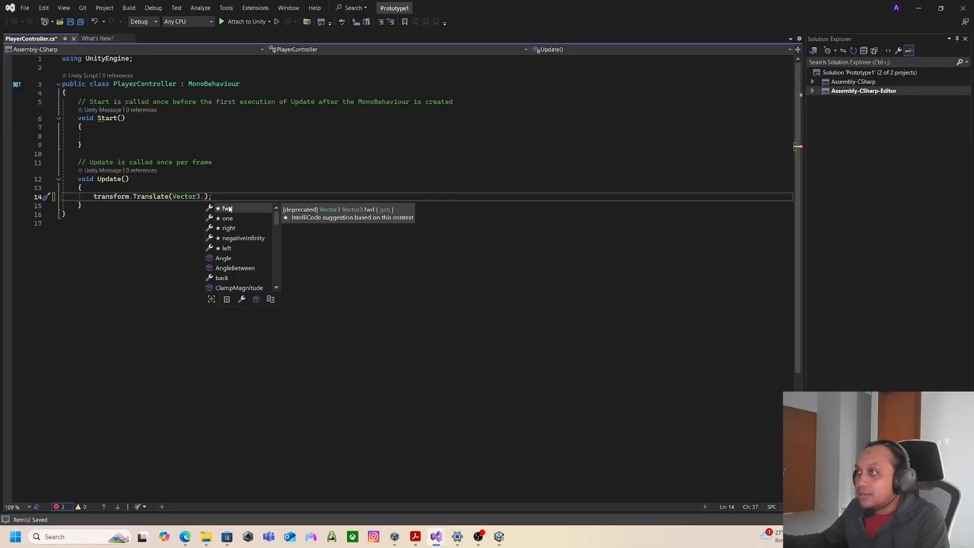
scroll(234, 220, "down", 8)
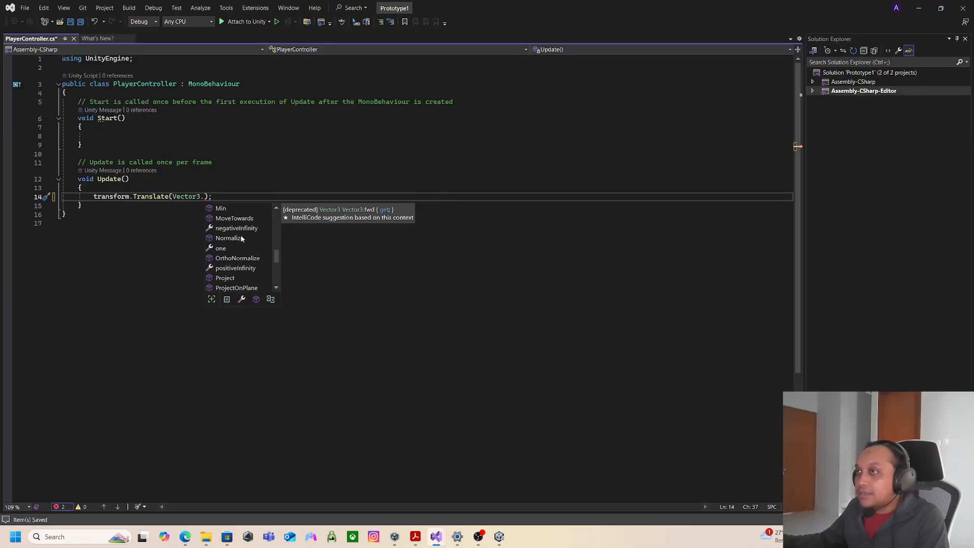
scroll(241, 254, "up", 3)
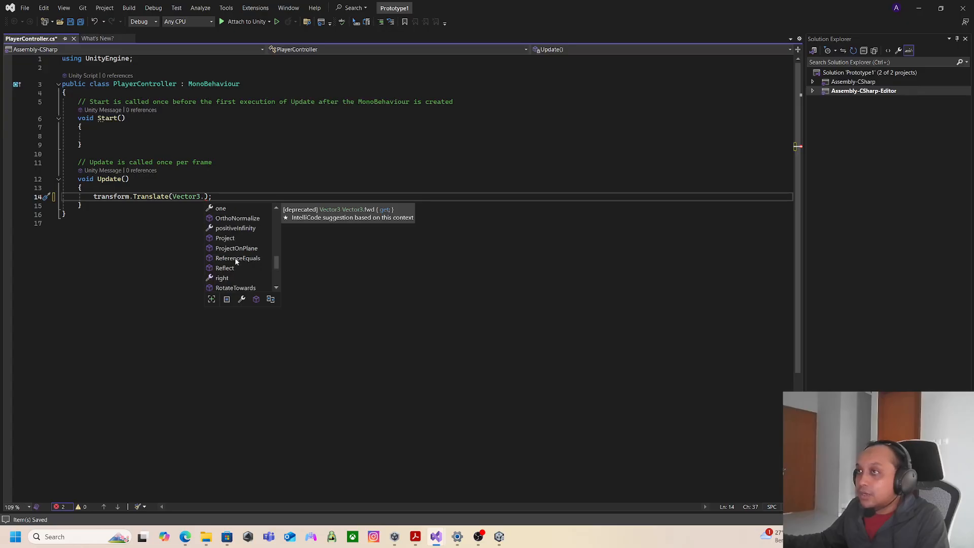
type("for")
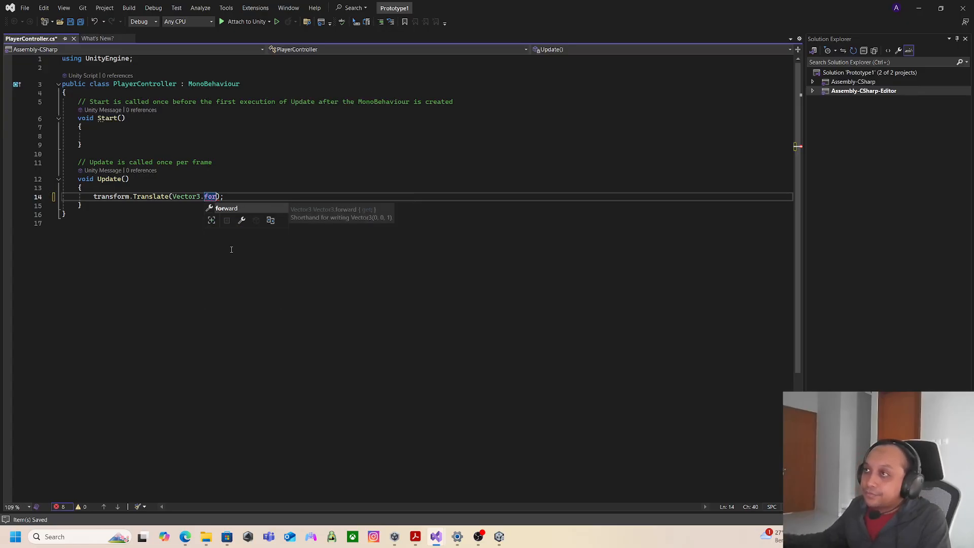
key("Tab")
left_click(269, 198)
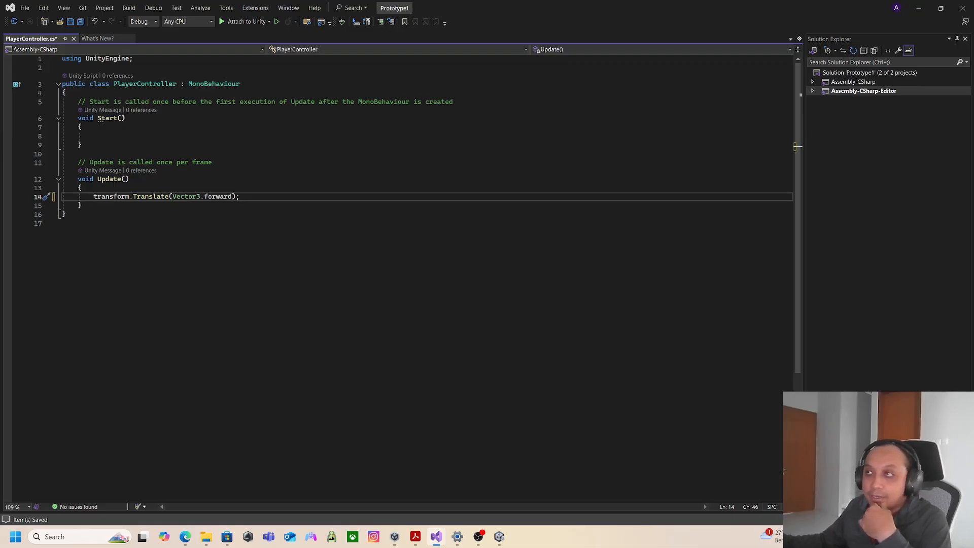
key("alt+Tab")
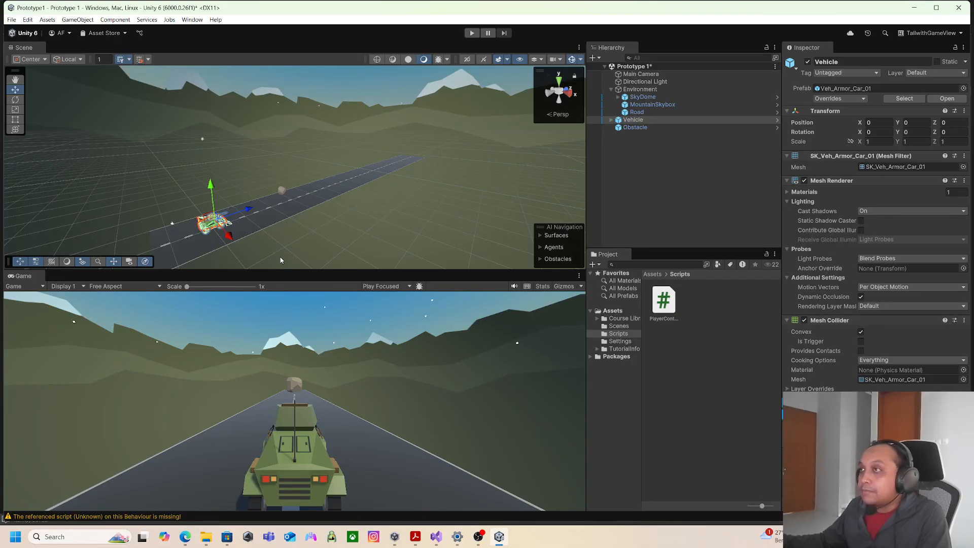
key("alt+Tab")
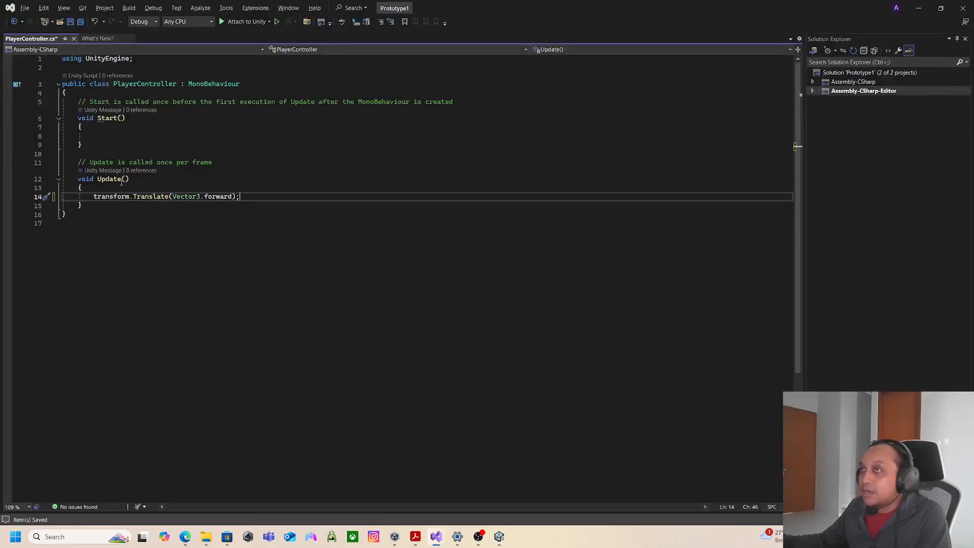
key("alt+Tab")
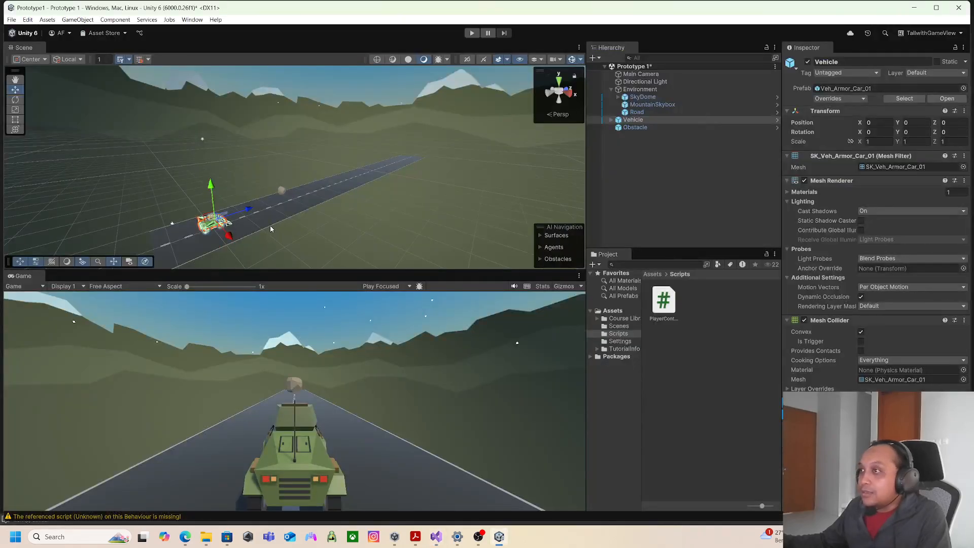
middle_click_drag(270, 225, 302, 206)
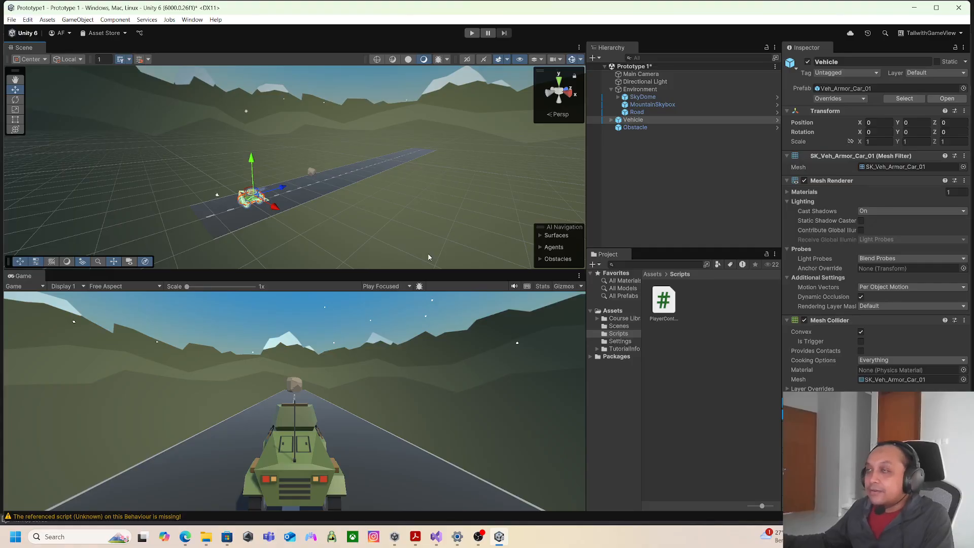
scroll(330, 263, "down", 1)
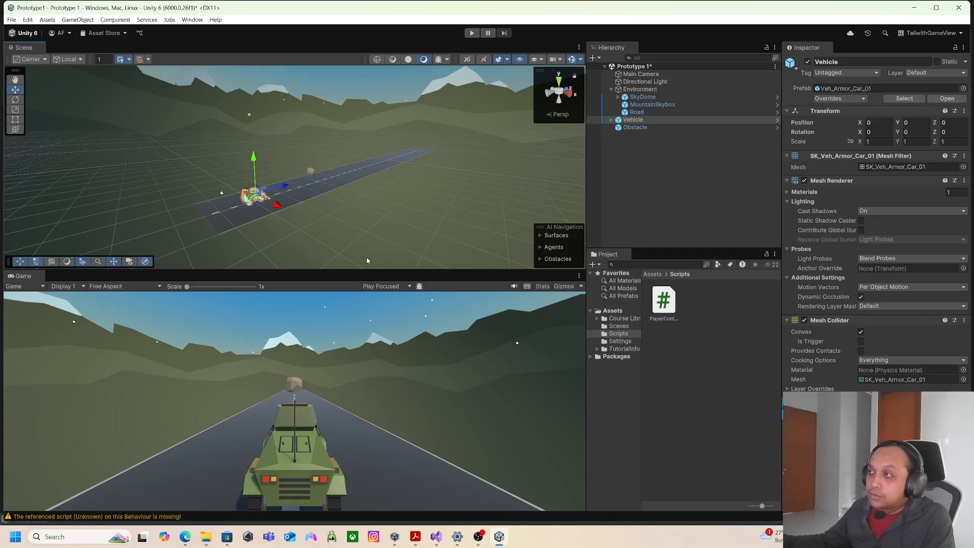
In the PlayerController script in Visual Studio, multiply Vector3.forward by Time.deltaTime inside the Translate call and save the file
mouse_move(436, 537)
left_click(480, 482)
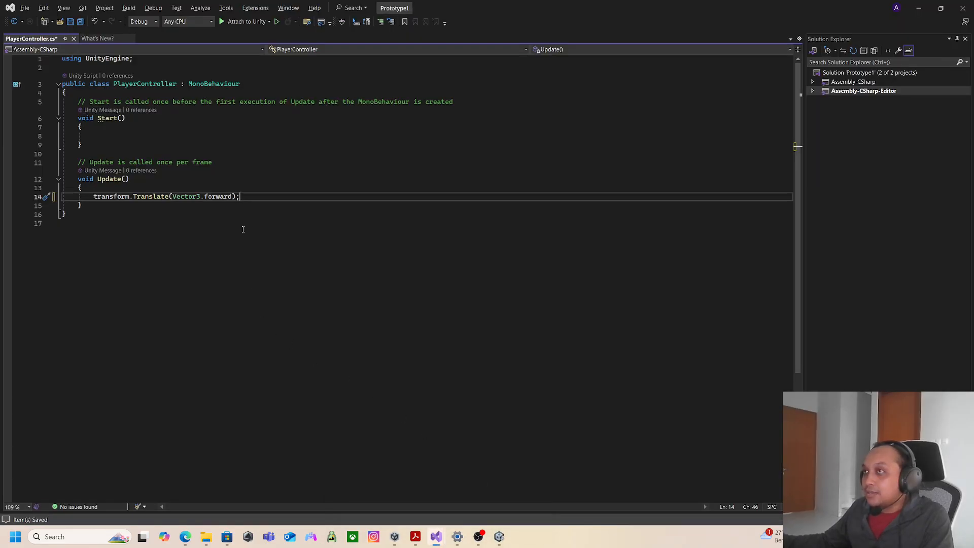
key("Left")
key("Left")
type("*")
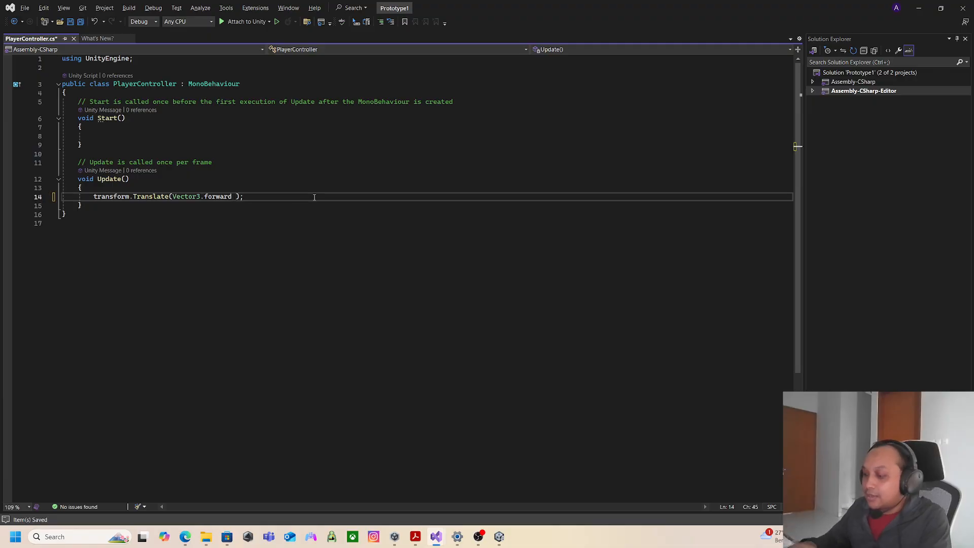
type(" time")
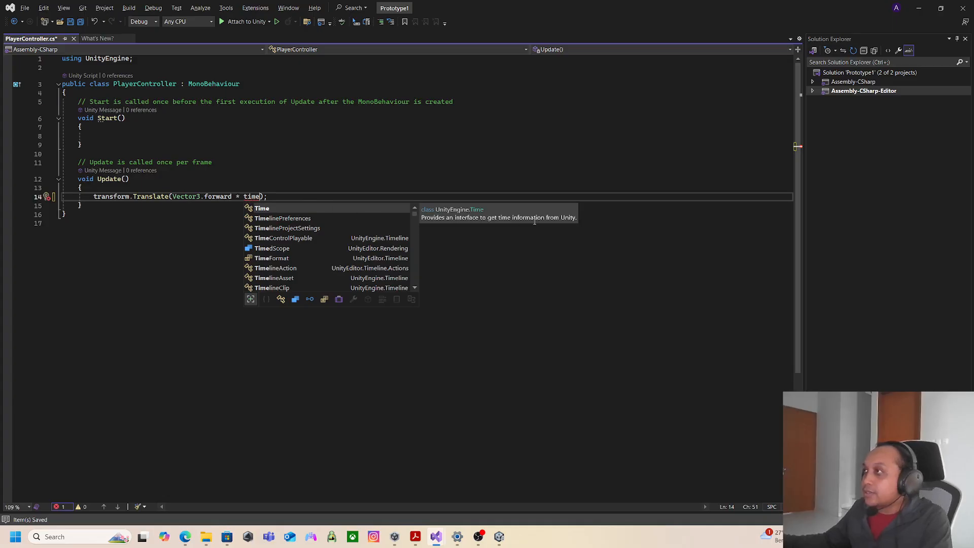
type(".")
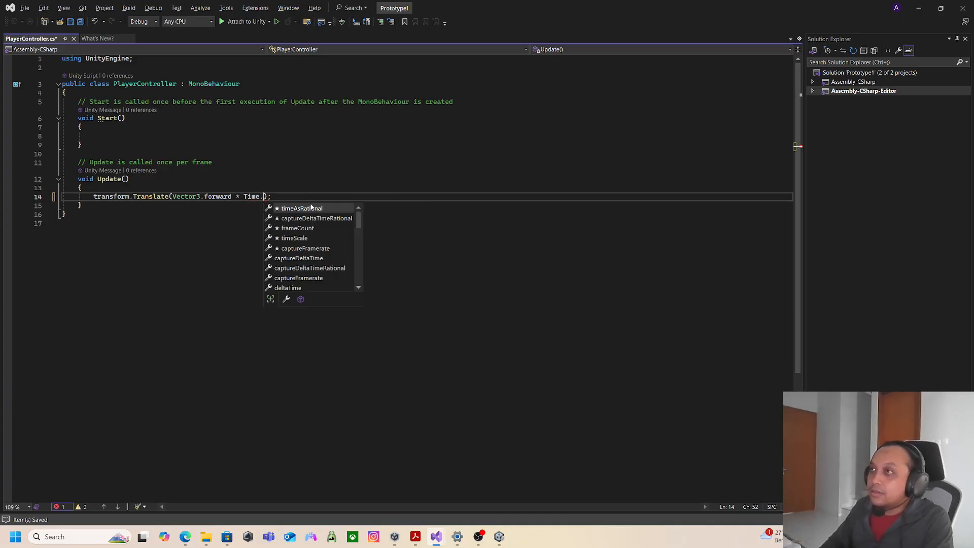
type("del")
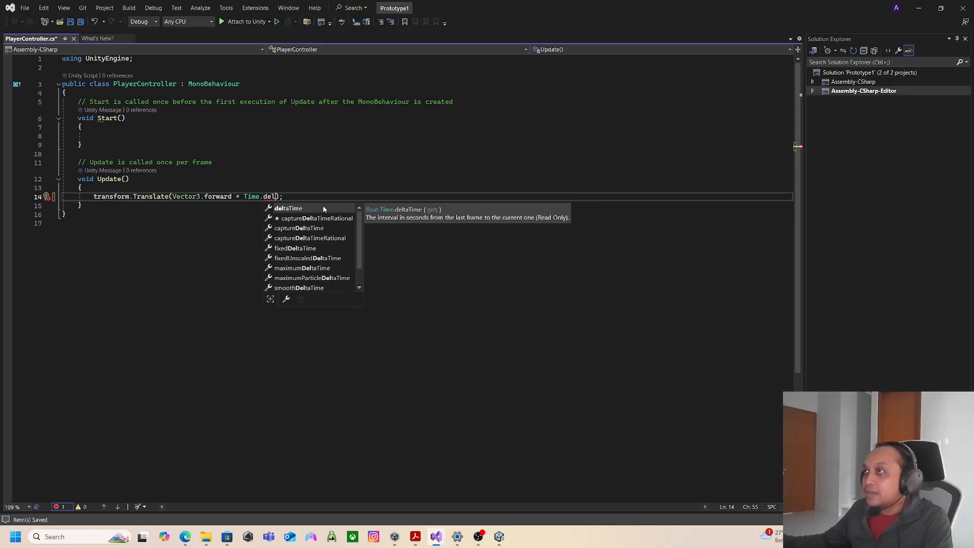
double_click(322, 207)
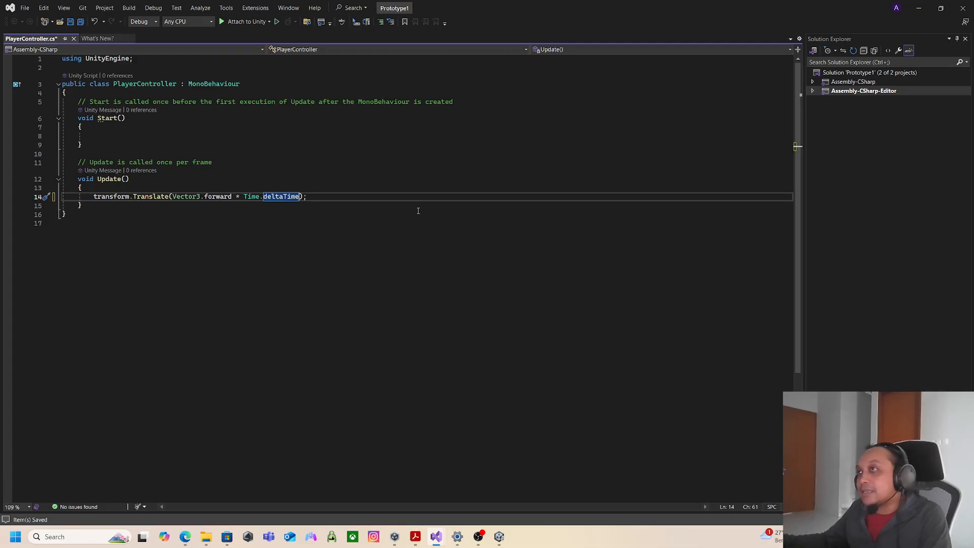
key("ctrl+s")
Switch to Unity, play the scene to watch the Vehicle's Z position with Time.deltaTime applied, and stop play mode
key("alt+Tab")
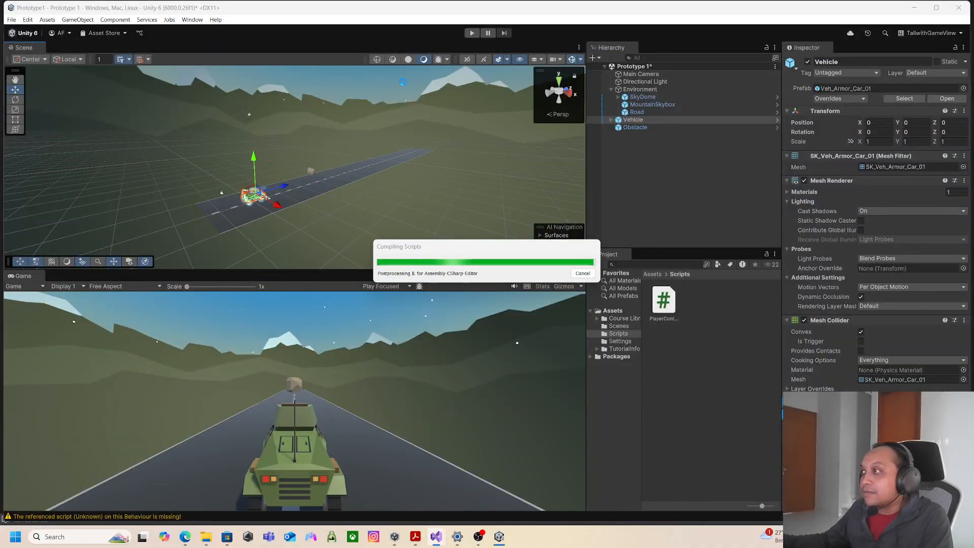
left_click(471, 33)
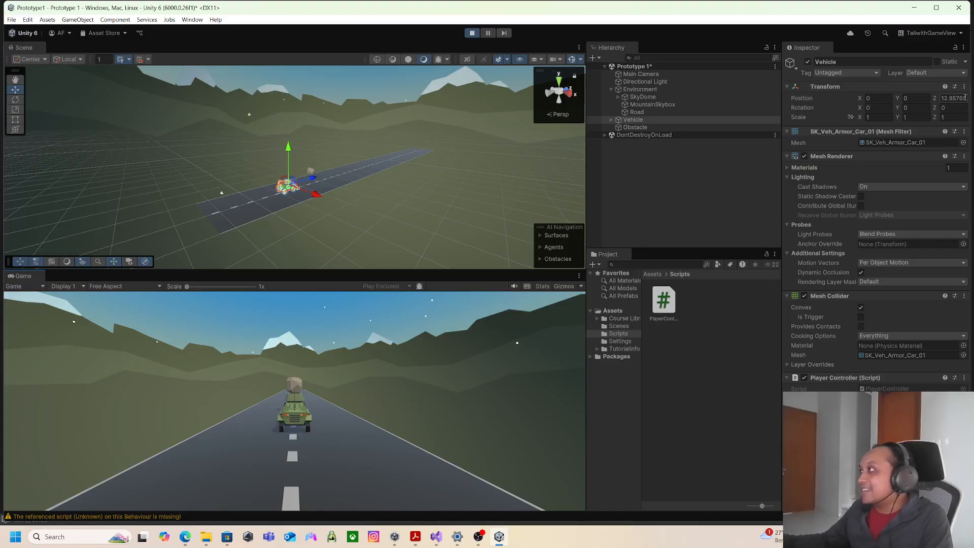
left_click(472, 33)
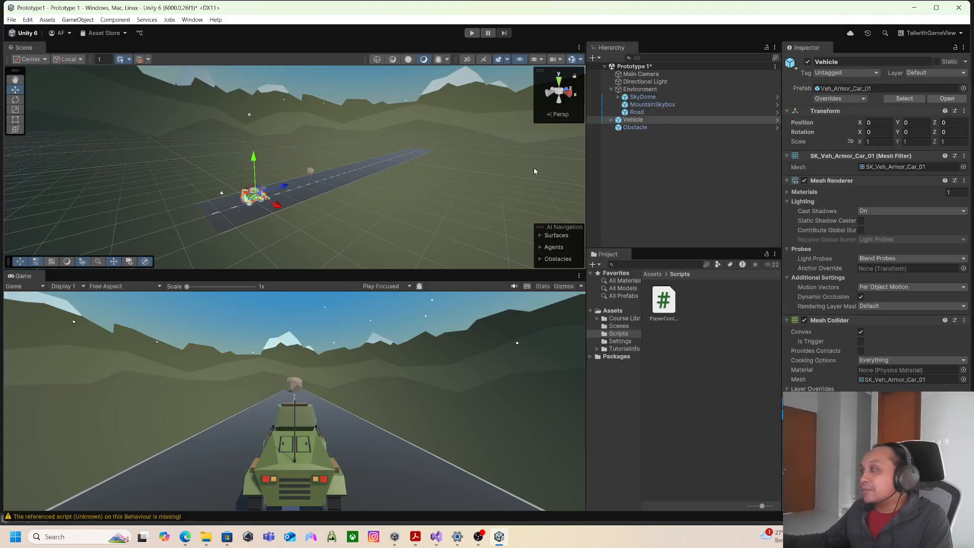
Return to Visual Studio, multiply the Translate argument by 20 after Time.deltaTime, and save the PlayerController script
key("alt+Tab")
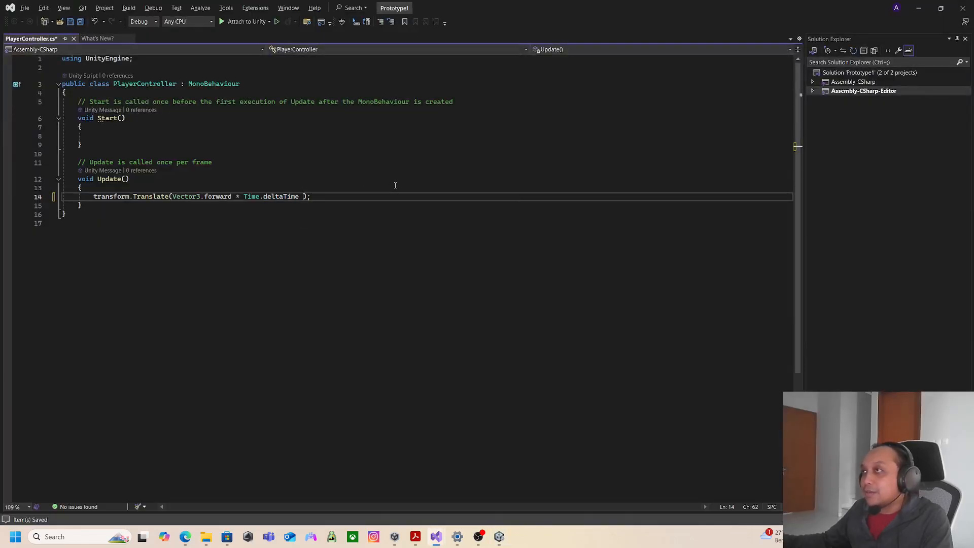
type("* 20")
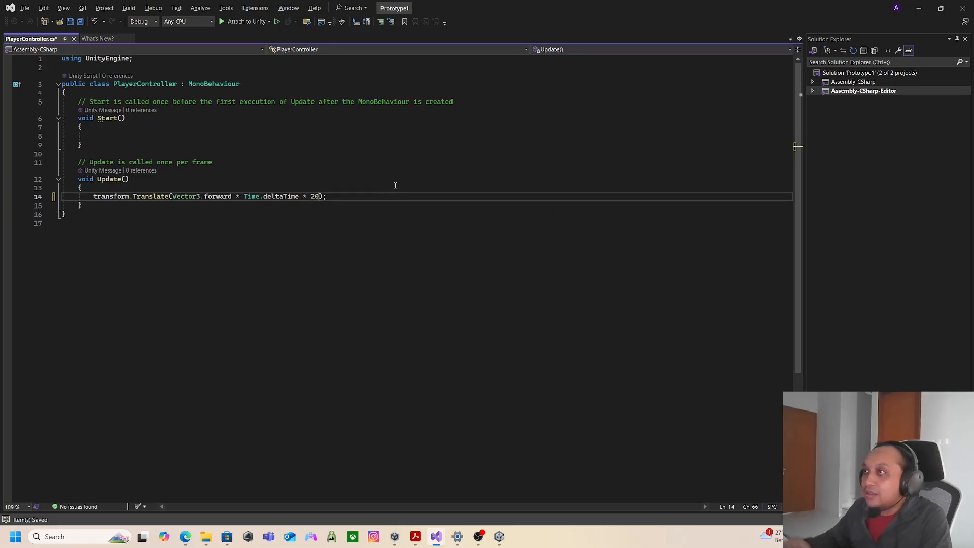
key("ctrl+s")
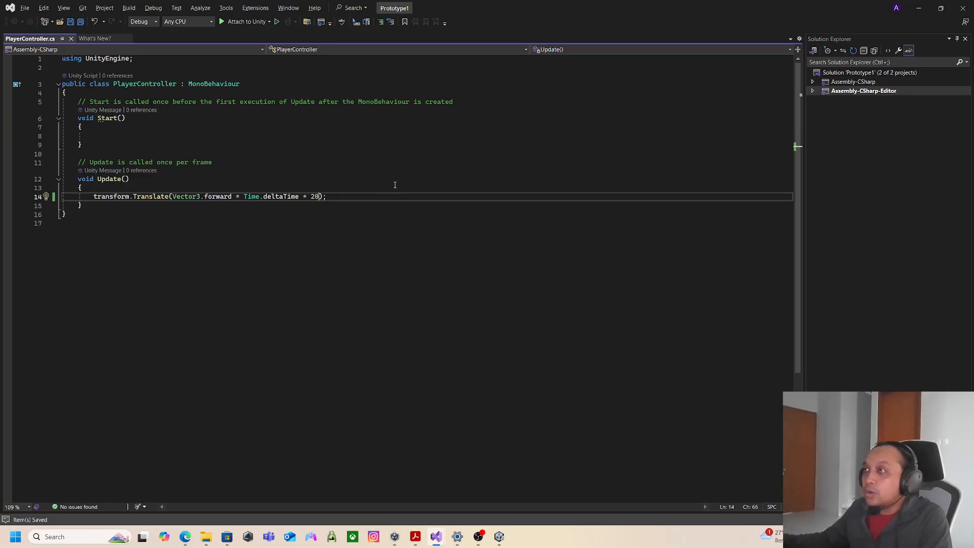
Switch to Unity and play the scene to test the Vehicle's faster forward movement, stopping play mode after the check
key("alt+Tab")
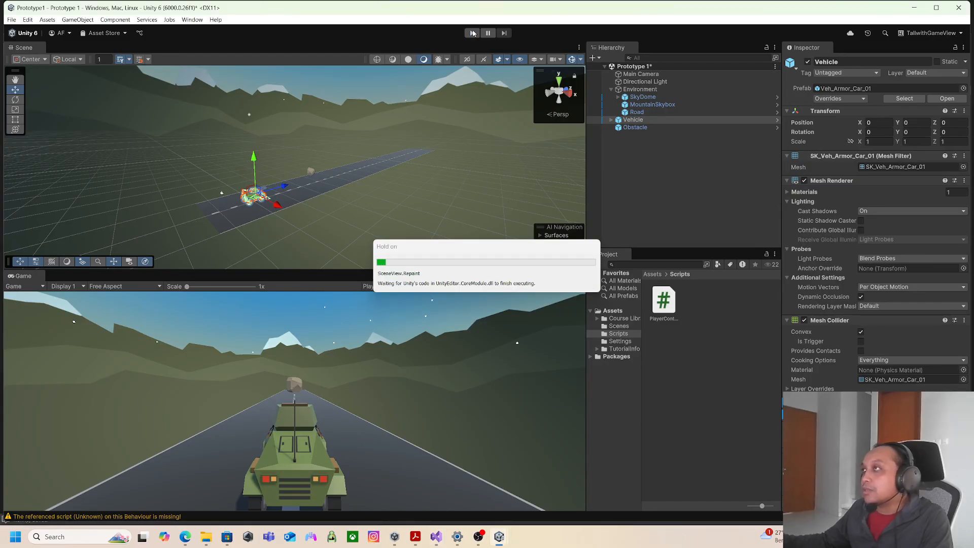
left_click(473, 34)
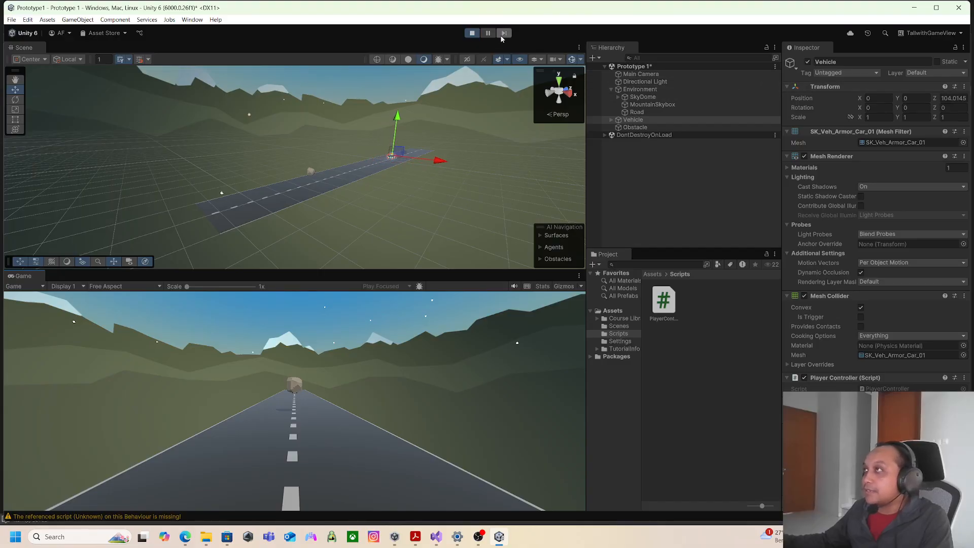
left_click(472, 33)
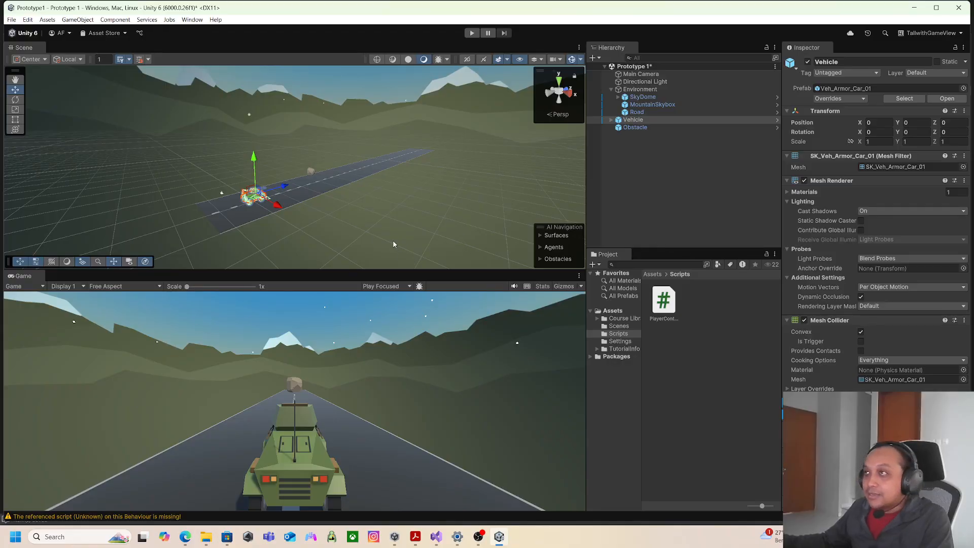
Examine the Vehicle and the Obstacle on the road up close in the Scene view, checking each object's components
right_click_drag(432, 238, 394, 229)
scroll(350, 218, "up", 2)
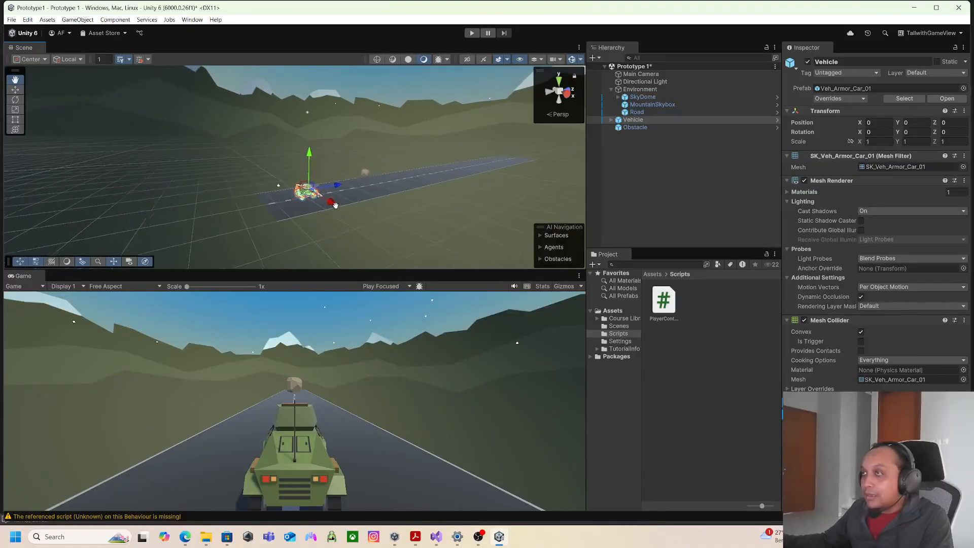
scroll(336, 217, "up", 2)
mouse_move(349, 217)
middle_mouse_down()
mouse_move(334, 188)
mouse_move(339, 205)
middle_mouse_up()
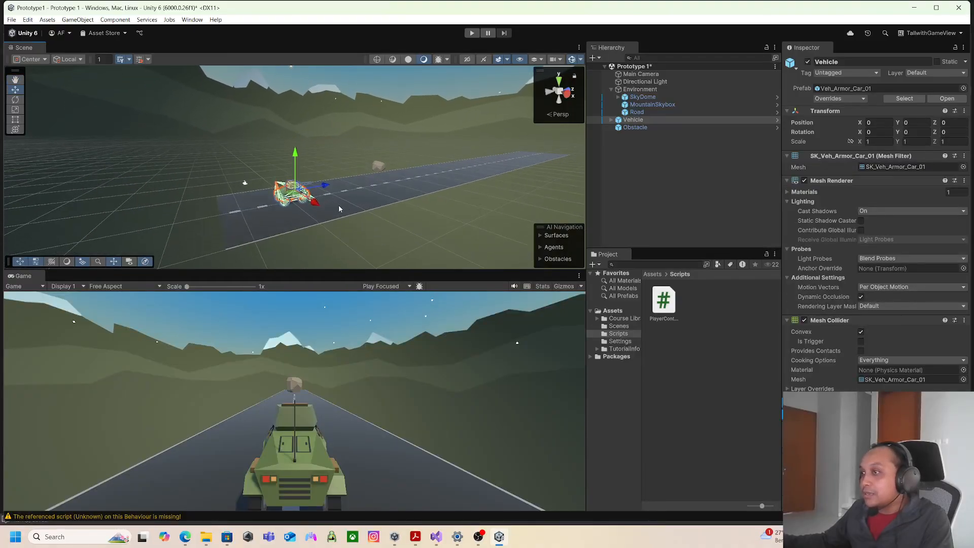
mouse_move(386, 204)
right_mouse_down()
mouse_move(393, 214)
mouse_move(383, 213)
right_mouse_up()
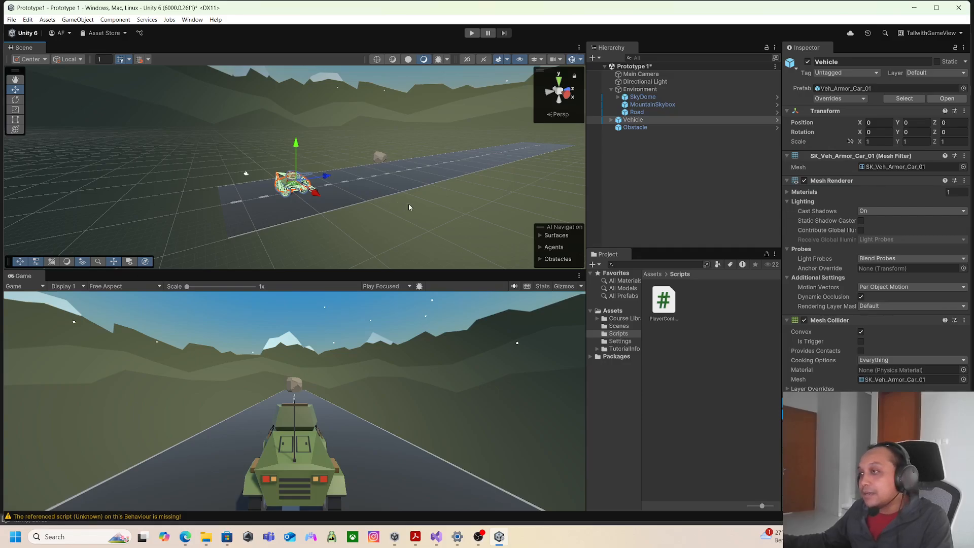
right_click_drag(474, 194, 478, 192)
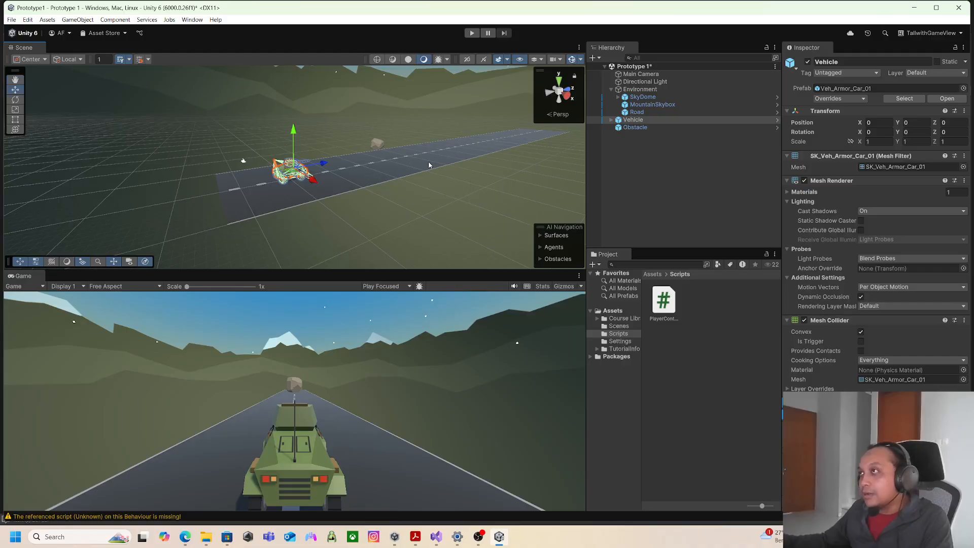
scroll(395, 242, "down", 1)
scroll(374, 173, "up", 2)
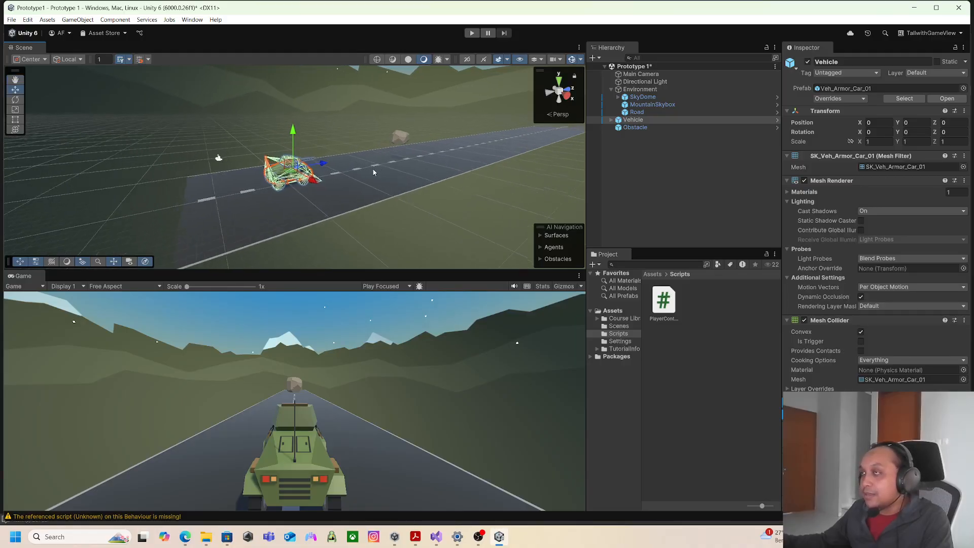
middle_click_drag(424, 186, 404, 194)
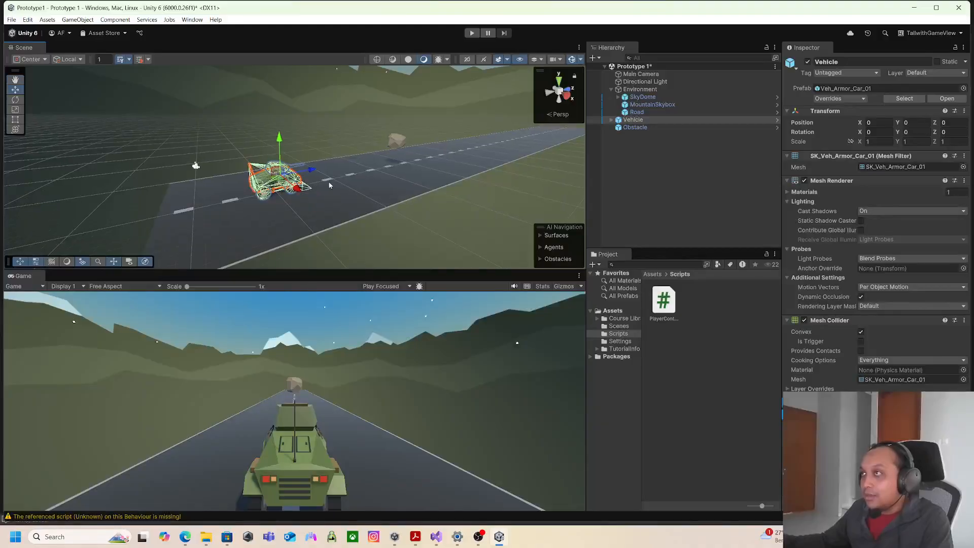
left_click(394, 142)
left_click(284, 178)
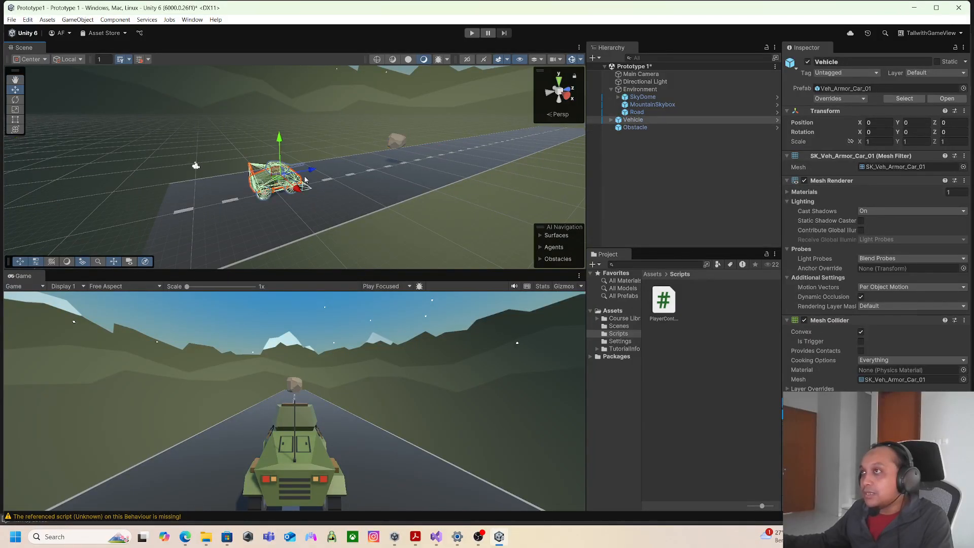
right_click_drag(506, 181, 473, 182)
left_click(420, 141)
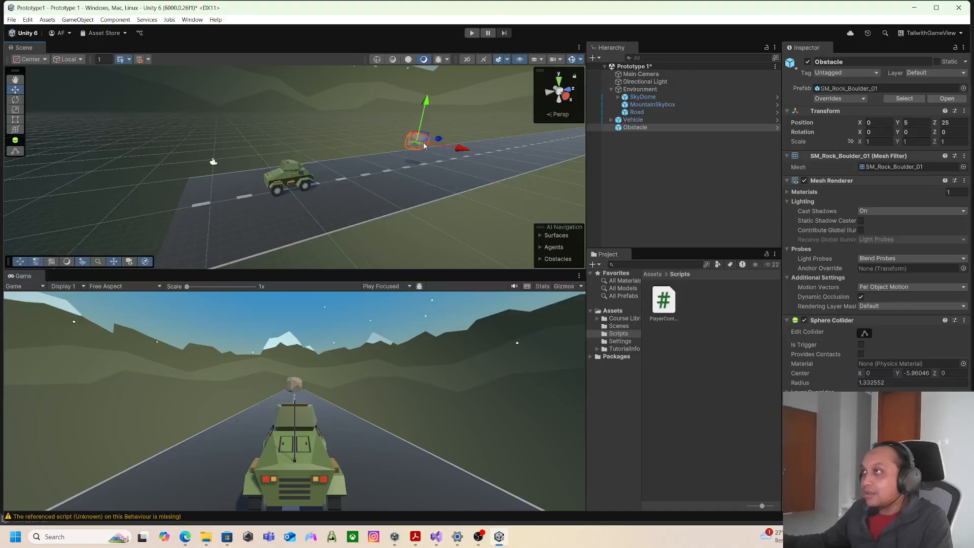
left_click(304, 184)
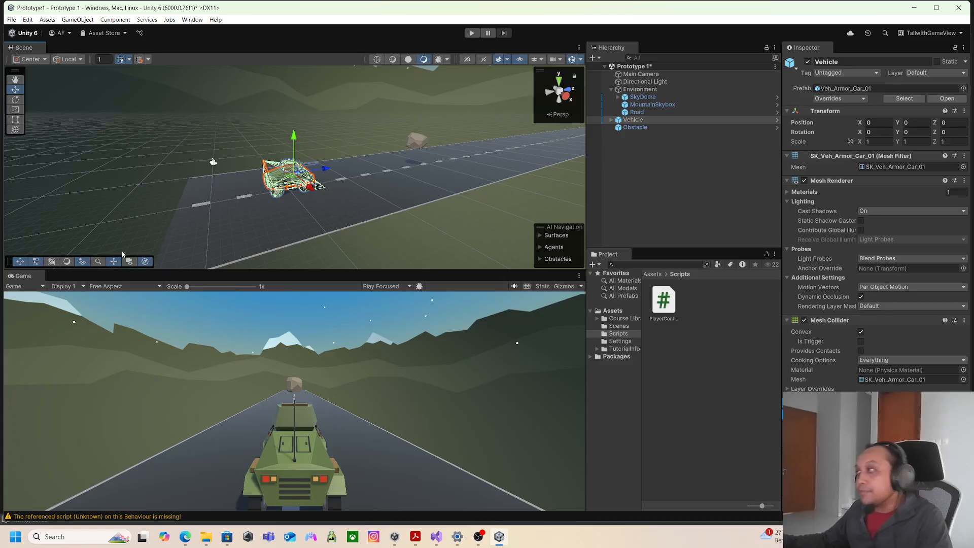
left_click(418, 144)
left_click(362, 167)
Add a Rigidbody component to the Vehicle and set its mass to 1000
left_click(290, 179)
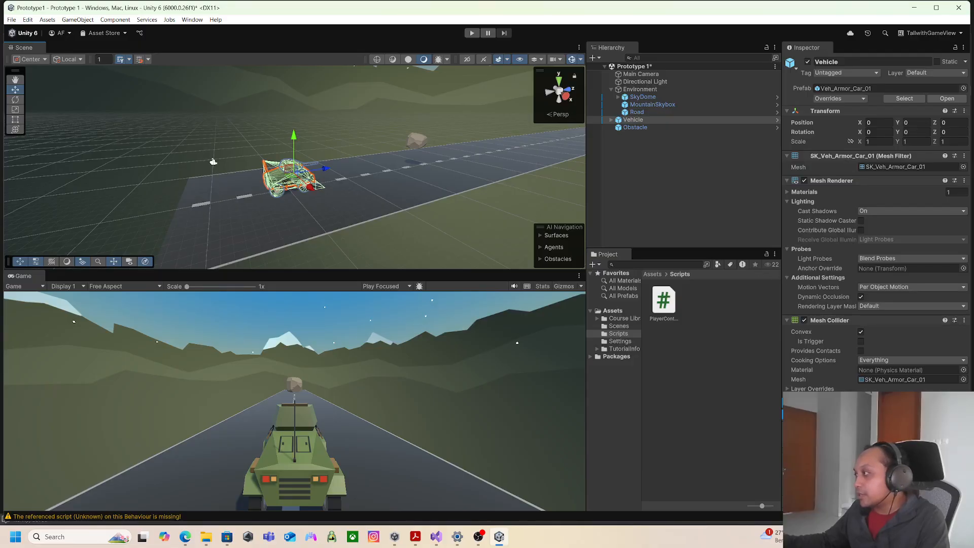
left_click(877, 456)
key("BackSpace")
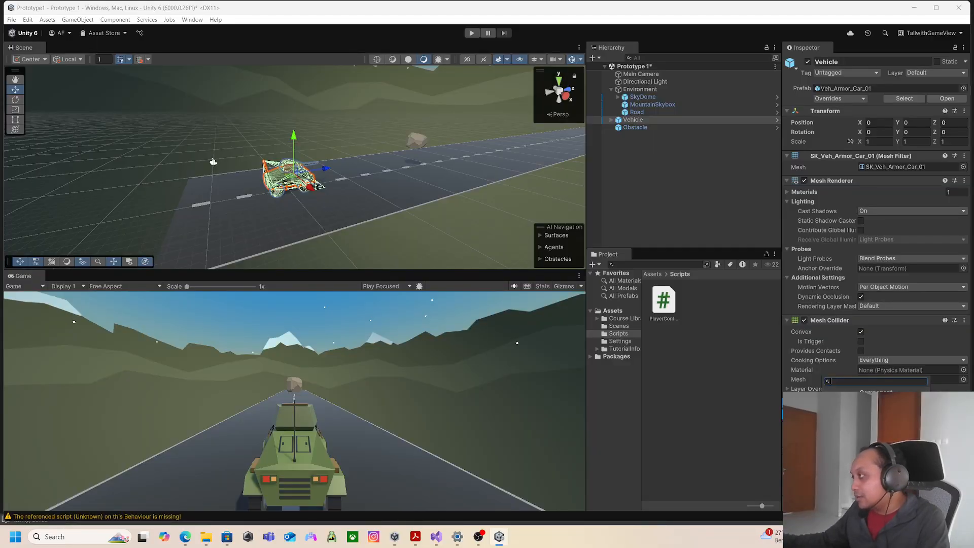
type("rigid")
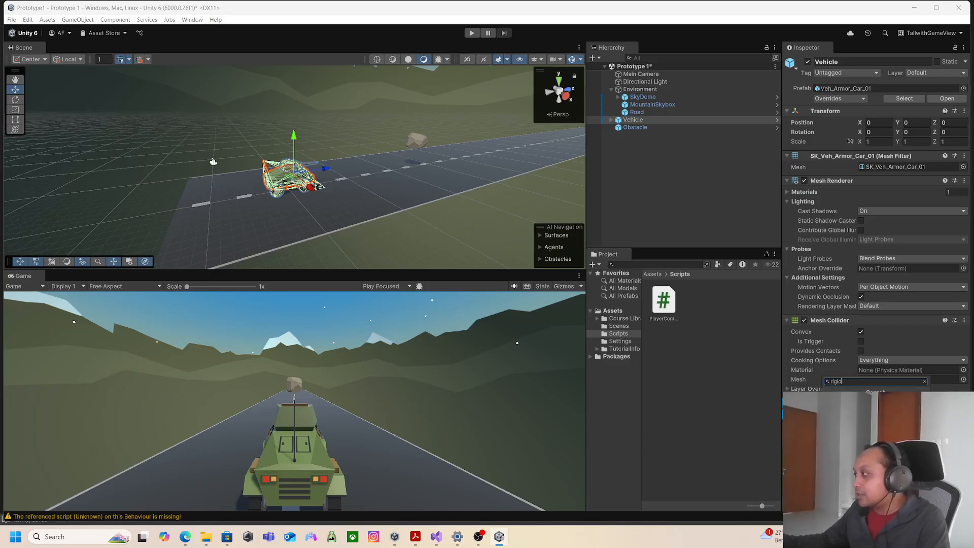
key("Return")
scroll(840, 358, "down", 3)
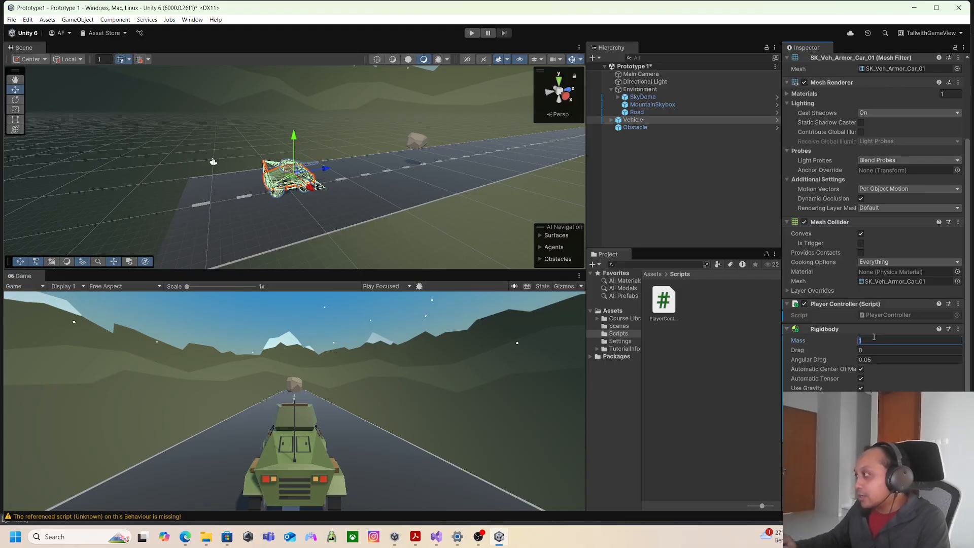
type("1000")
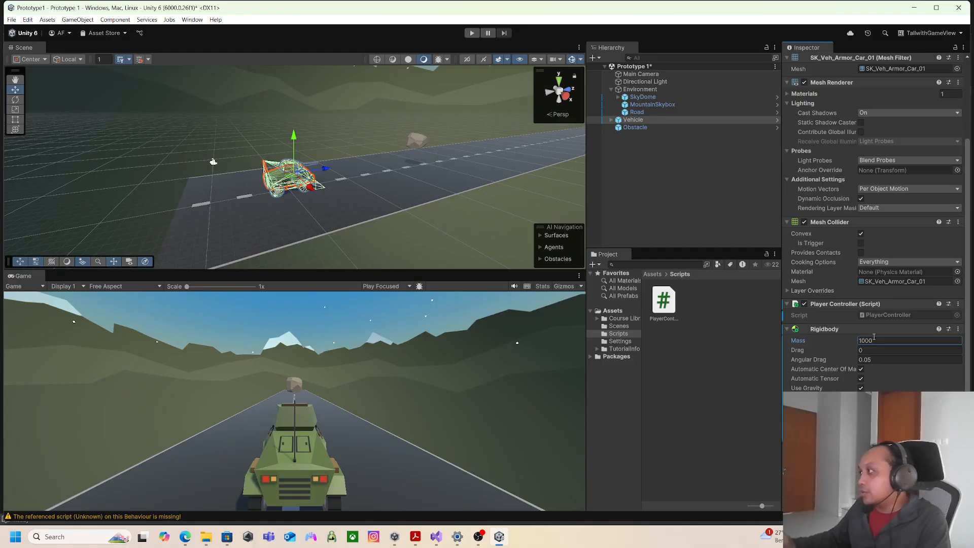
Add a Rigidbody component to the Obstacle boulder
left_click(416, 142)
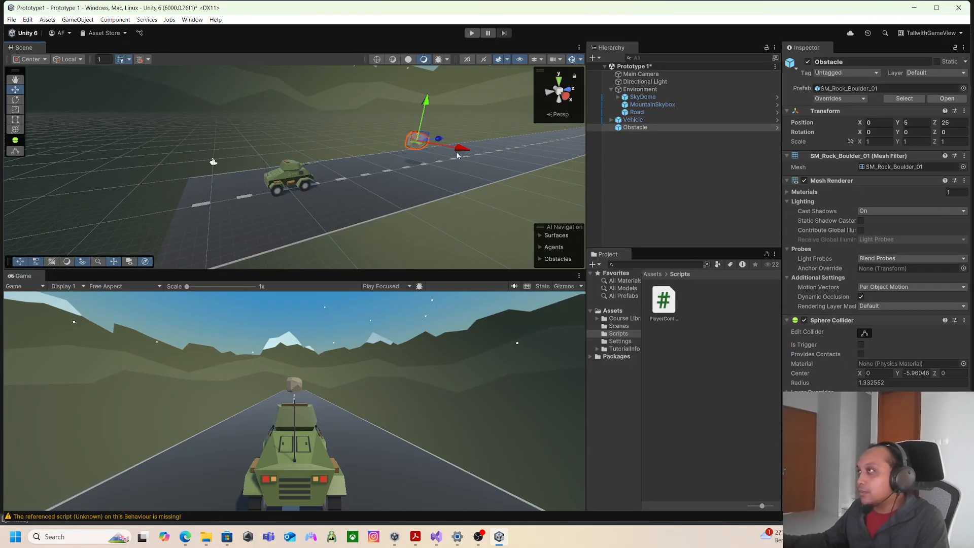
left_click(876, 437)
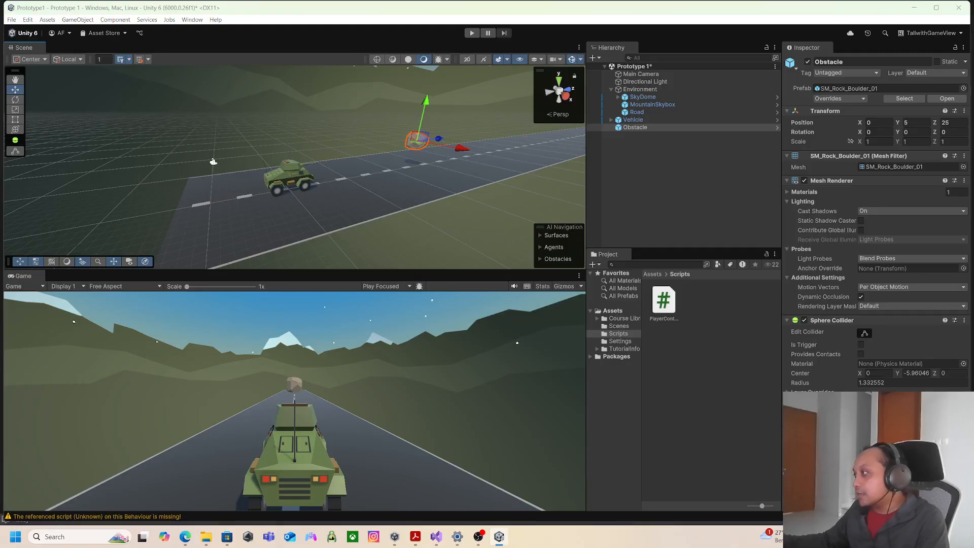
key("Escape")
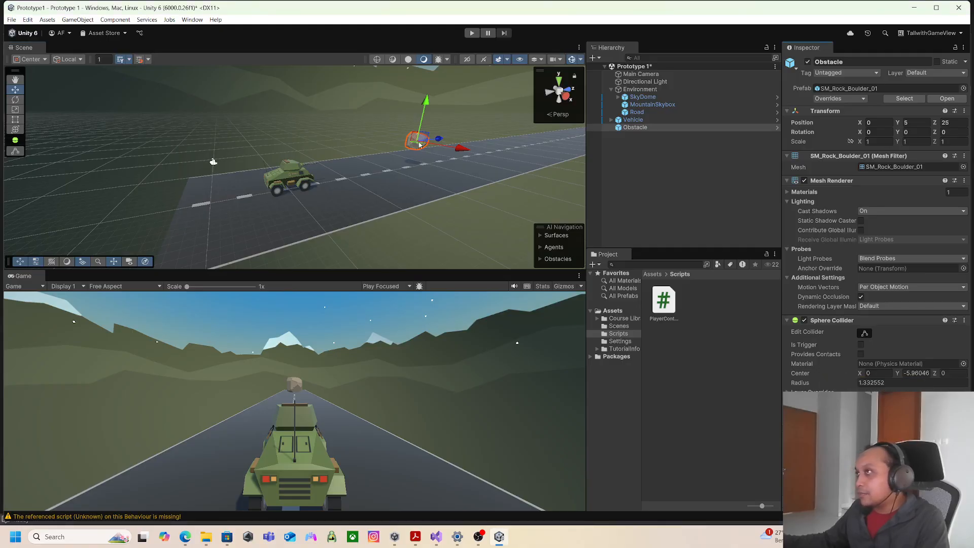
left_click(636, 121)
left_click(639, 128)
left_click(876, 436)
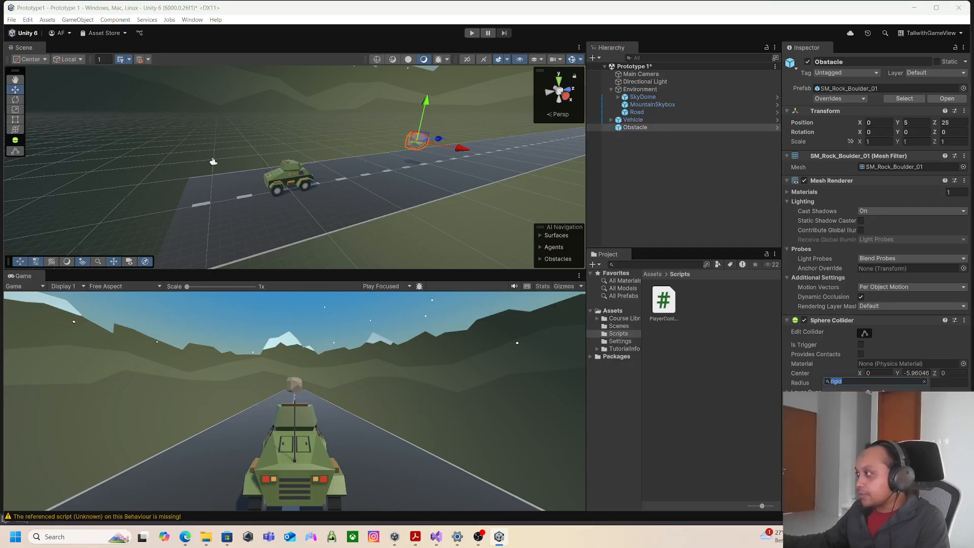
key("Escape")
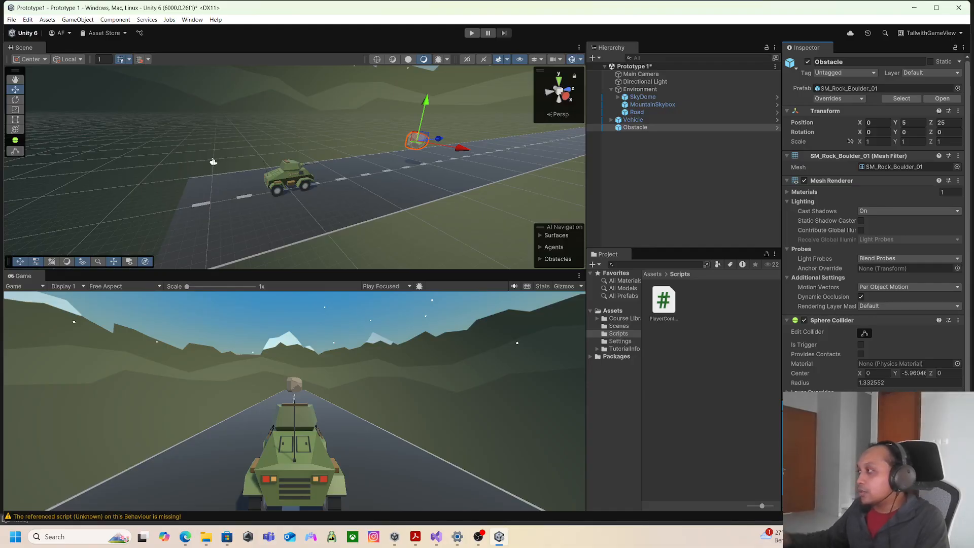
Play the scene to watch the Vehicle collide with the Obstacle, follow the rolling boulder up close, and stop play mode
left_click(476, 34)
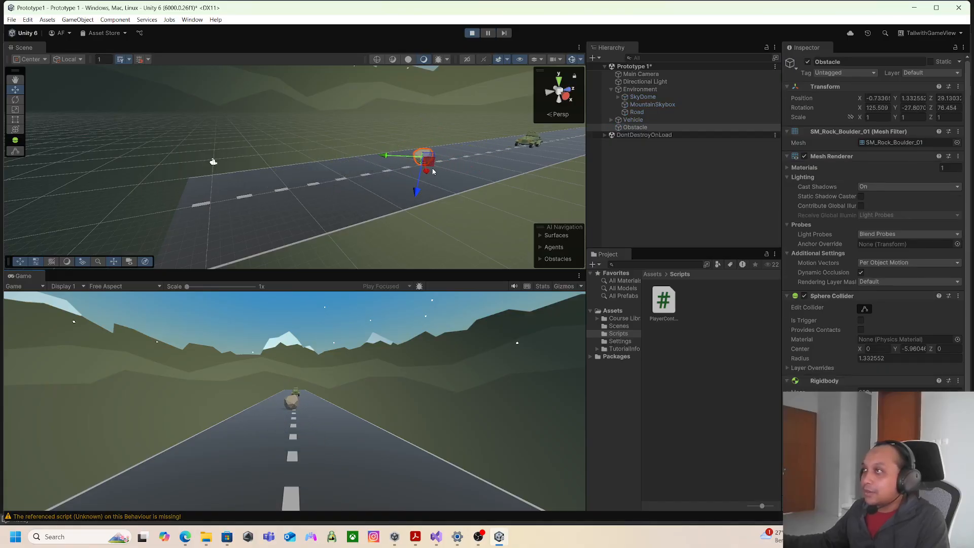
scroll(459, 166, "up", 2)
scroll(461, 161, "up", 4)
middle_click_drag(463, 160, 325, 181)
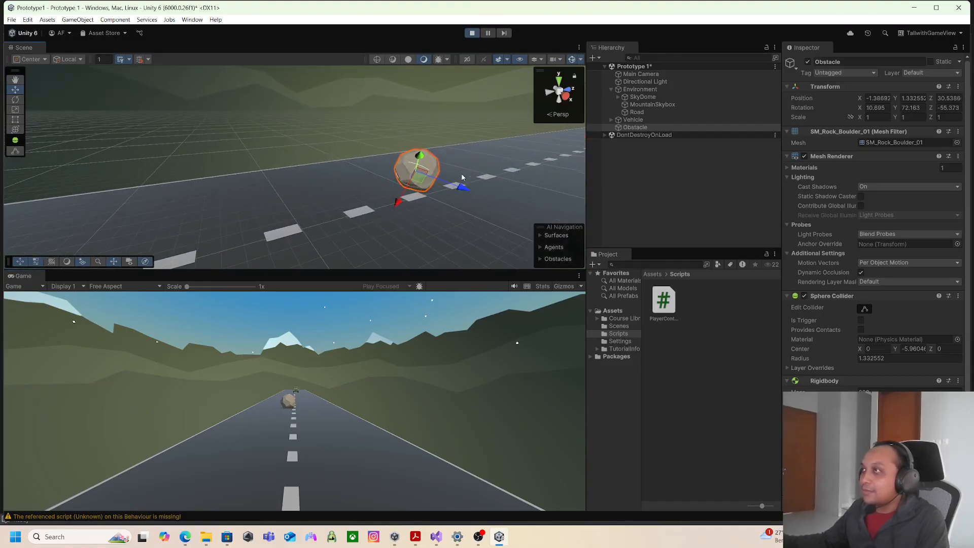
scroll(497, 161, "up", 1)
middle_click_drag(498, 158, 409, 203)
scroll(408, 204, "up", 3)
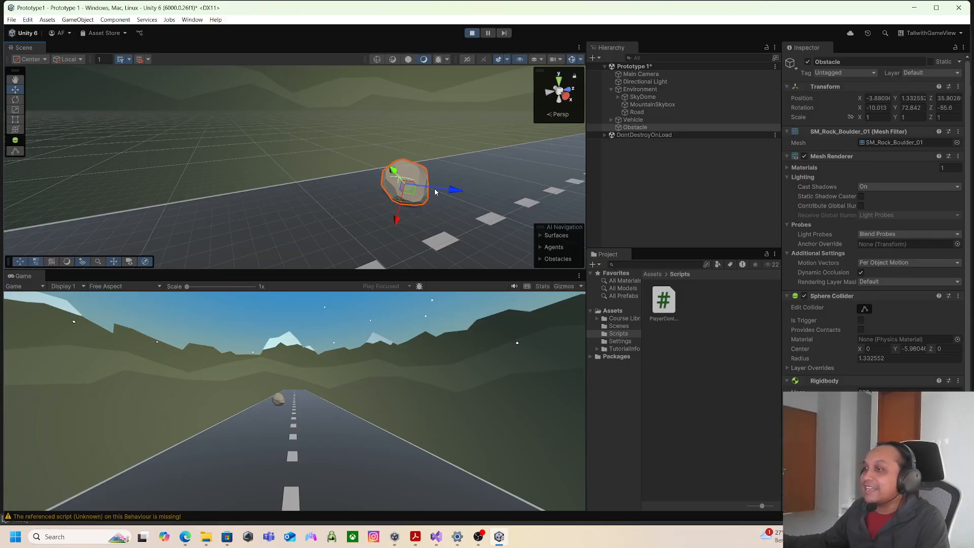
key("ctrl+p")
Frame the Obstacle in the Scene view and set its Y position to 0
key("f")
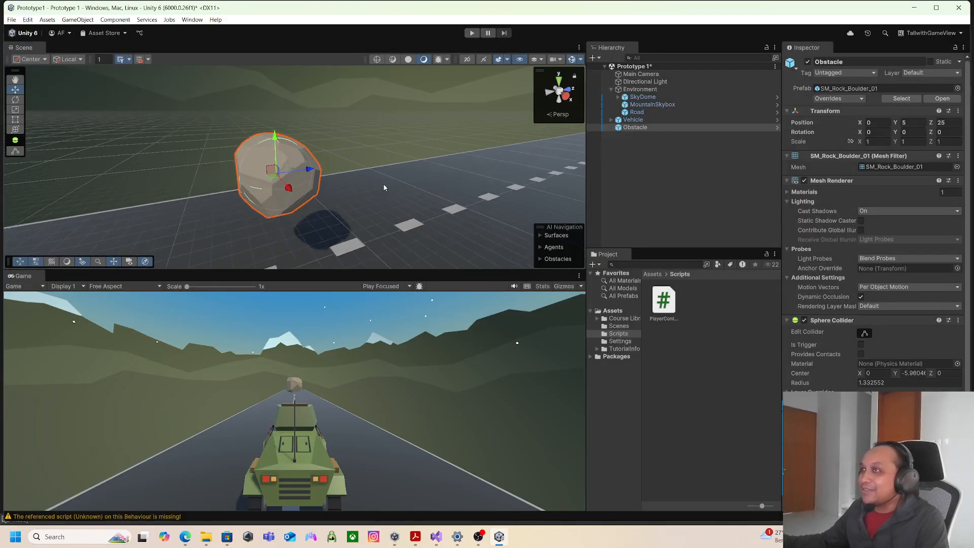
middle_click_drag(325, 188, 399, 144)
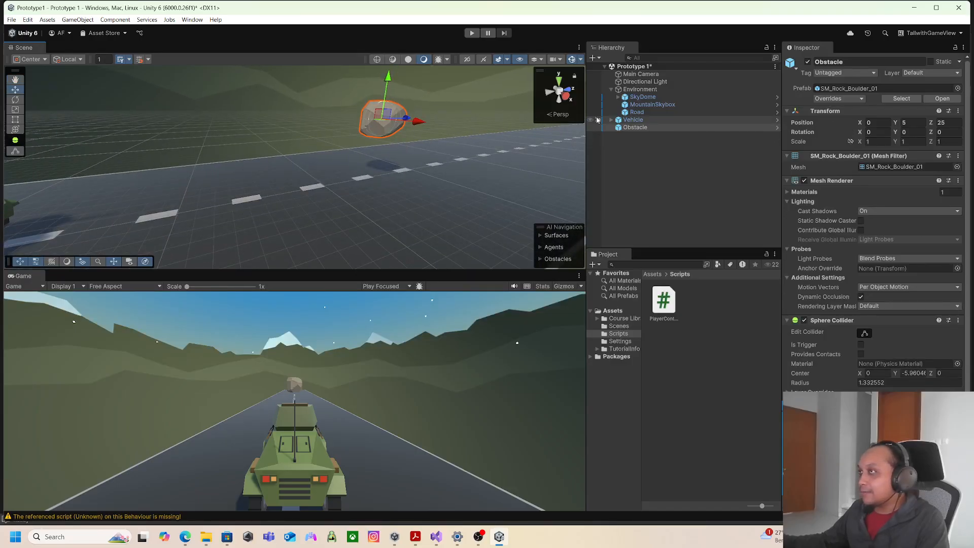
left_click(912, 122)
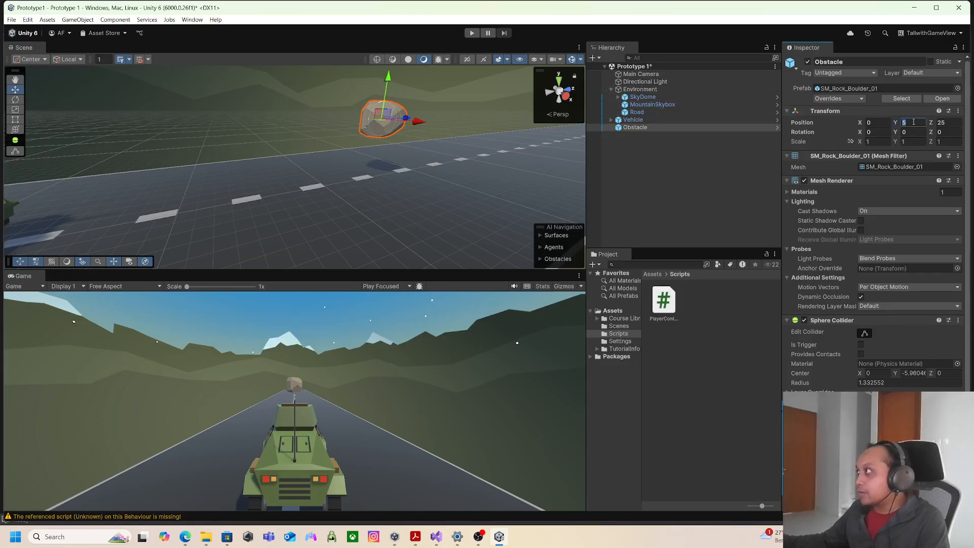
type("0")
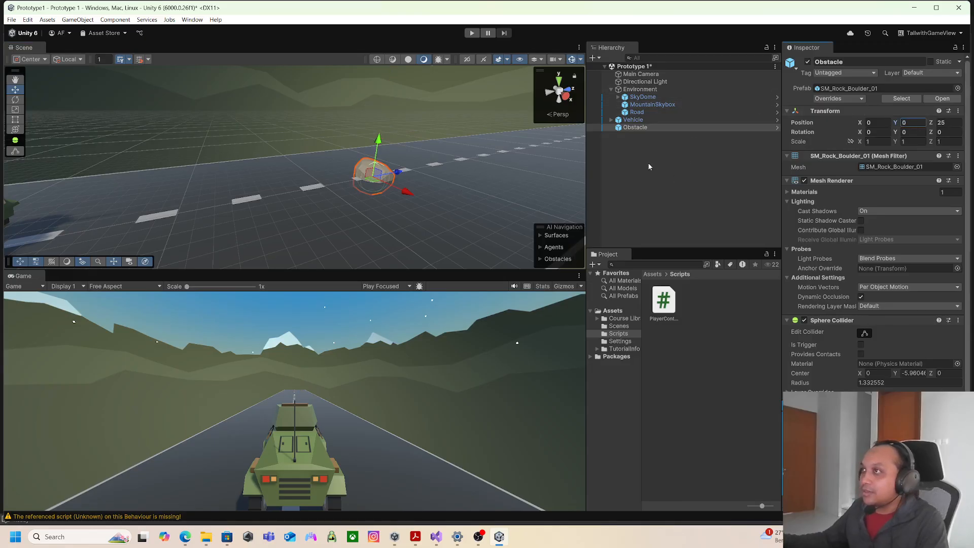
Raise the Obstacle along the Y axis to about 1.3 so that the boulder rests on the road surface
scroll(451, 151, "up", 4)
scroll(451, 157, "up", 2)
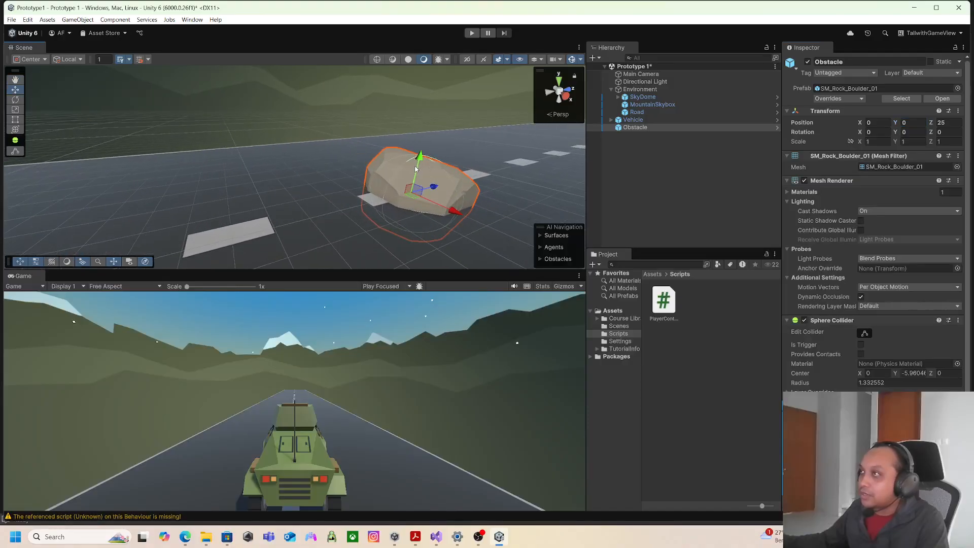
left_click_drag(429, 151, 431, 129)
left_click_drag(335, 178, 418, 161, "alt")
middle_click_drag(429, 144, 462, 122)
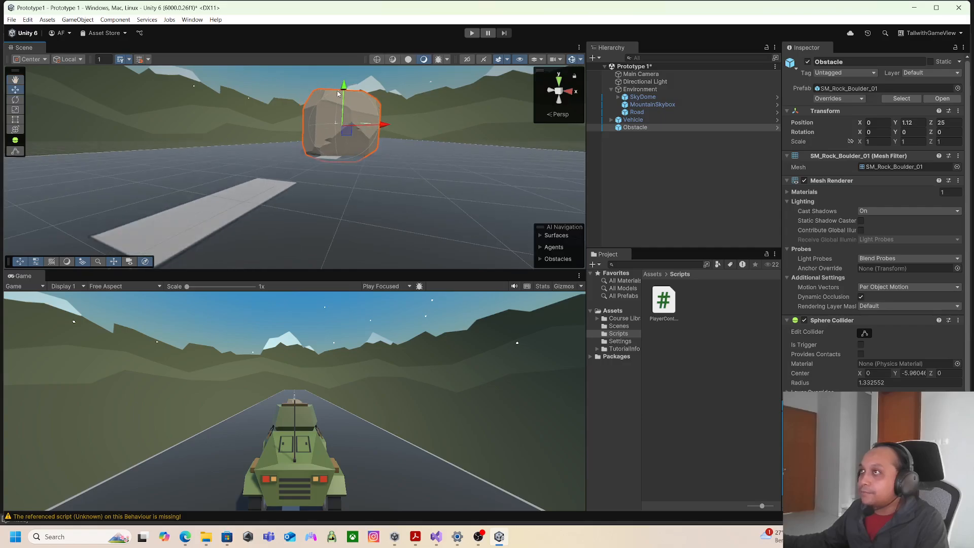
left_click_drag(347, 87, 347, 83)
left_click_drag(355, 104, 405, 161, "alt")
scroll(420, 151, "down", 5)
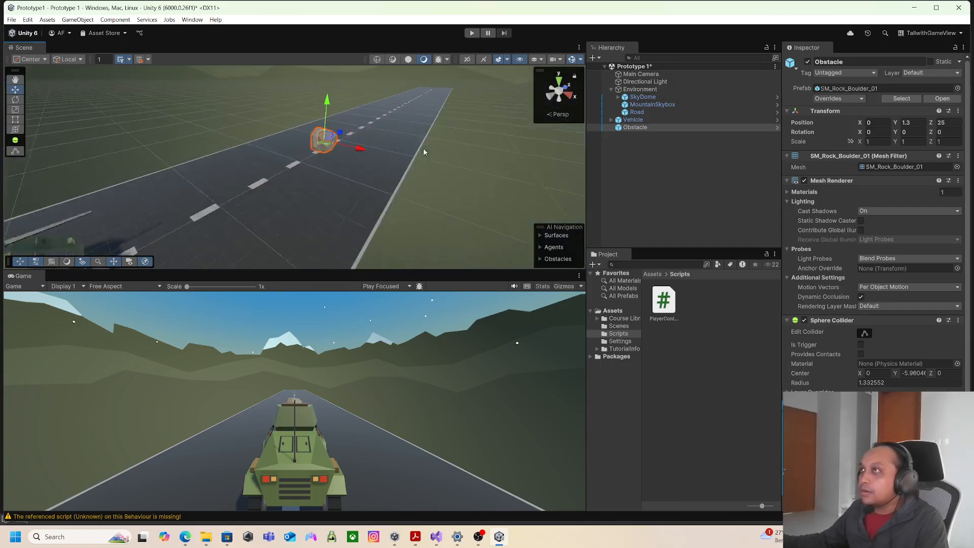
Play the scene to watch the Vehicle hit the Obstacle, then stop play mode
middle_click_drag(424, 148, 463, 107)
left_click(472, 33)
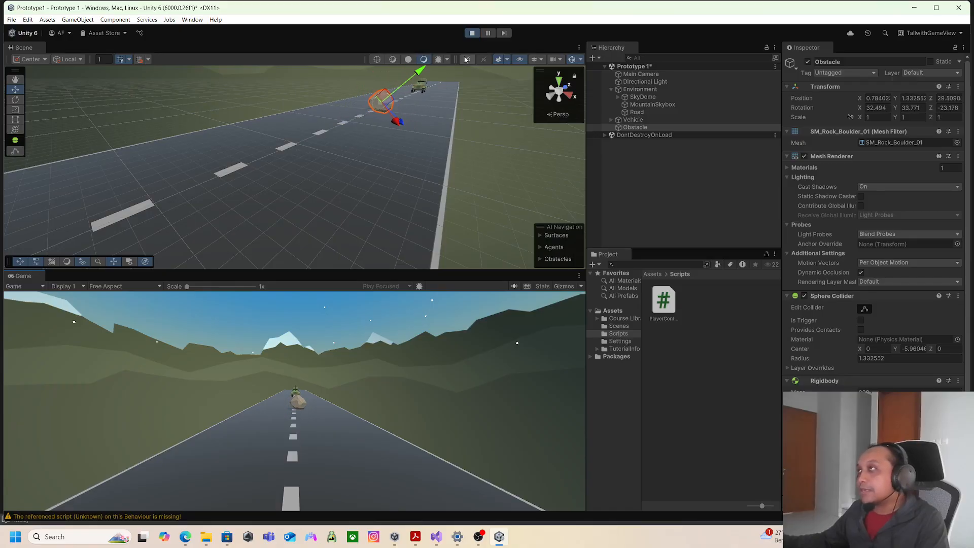
left_click(472, 35)
right_click_drag(497, 110, 456, 143)
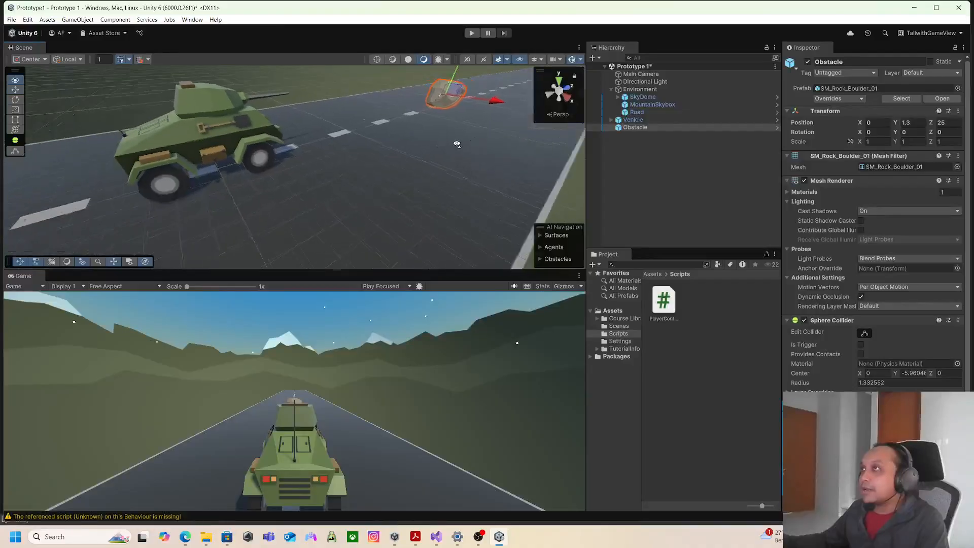
middle_click_drag(456, 144, 420, 171)
scroll(403, 172, "down", 3)
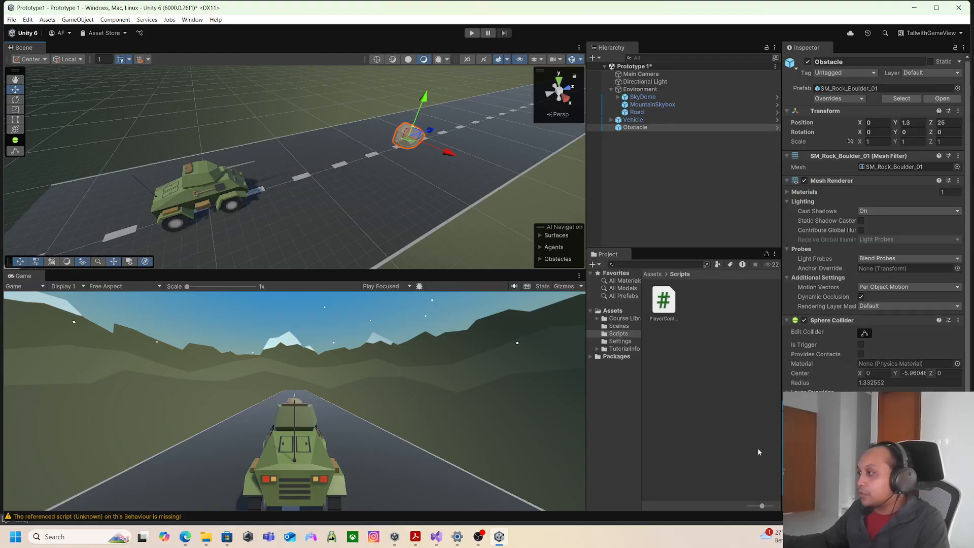
Set the Mass of the Obstacle's Rigidbody to 100
scroll(872, 228, "down", 3)
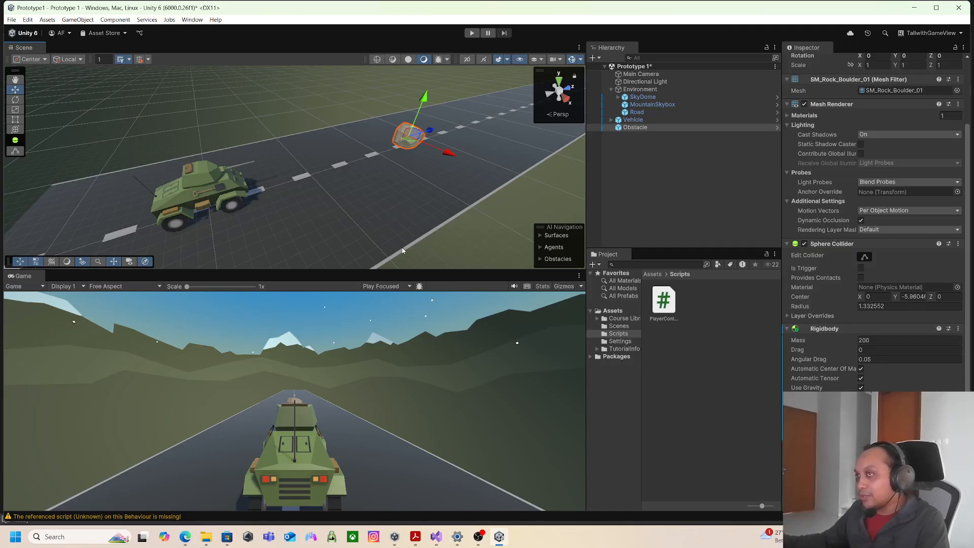
middle_click_drag(402, 250, 382, 241)
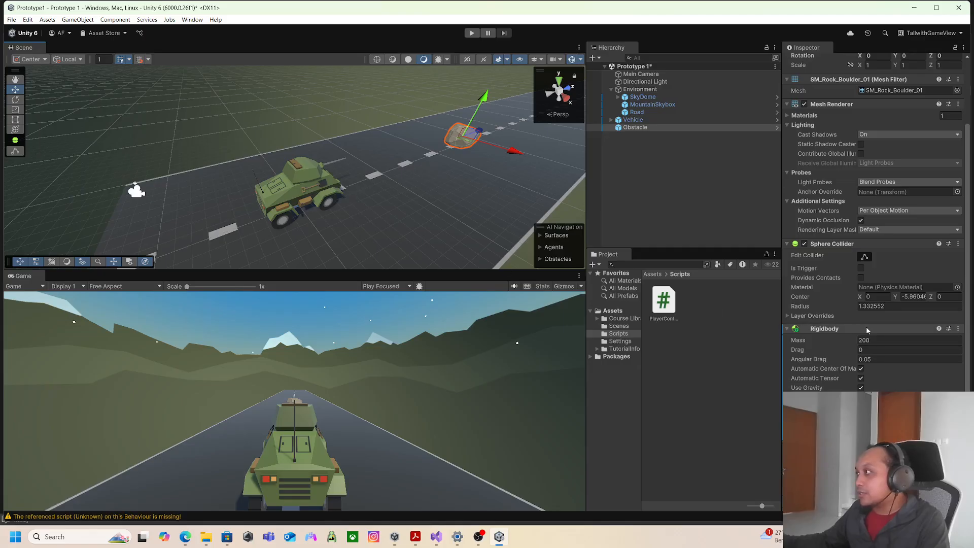
left_click(879, 341)
type("100")
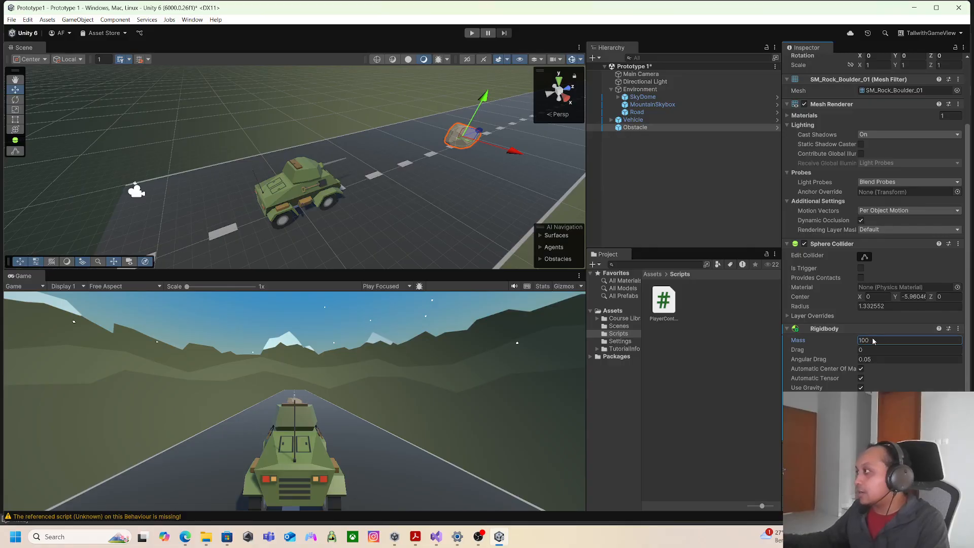
Play the scene again to test the collision with the Obstacle's new mass, stop it, and look over the Vehicle, boulder and road
left_click(472, 33)
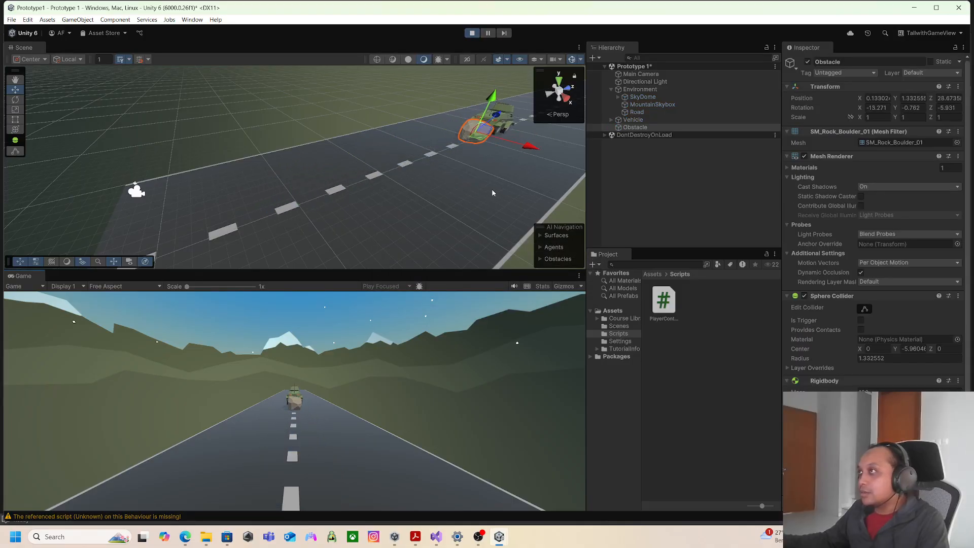
left_click(472, 33)
right_click_drag(470, 196, 112, 250)
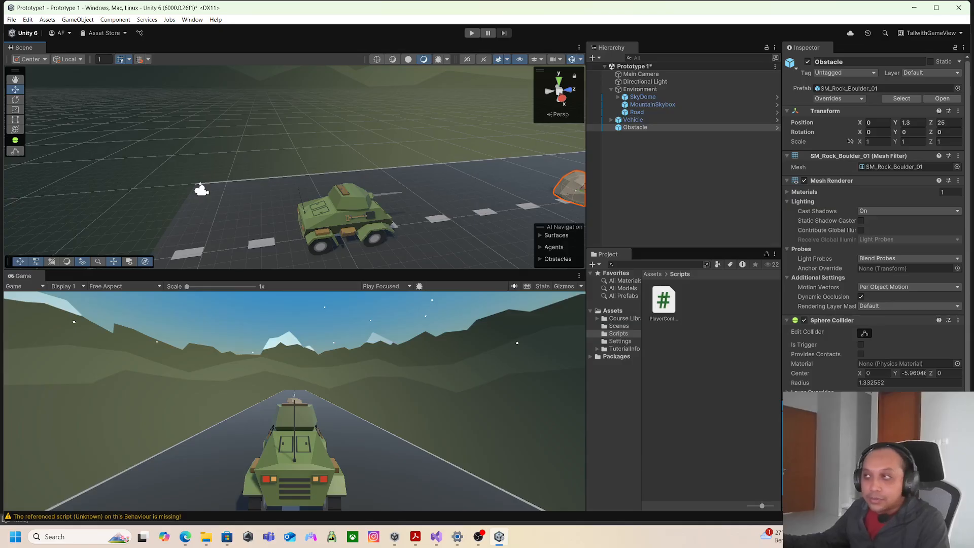
scroll(235, 218, "down", 2)
middle_click_drag(479, 162, 364, 168)
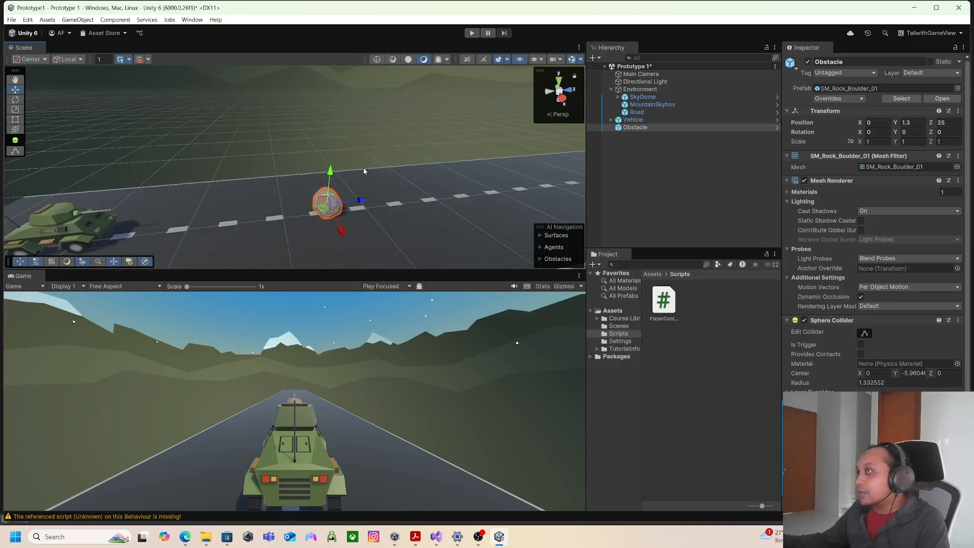
scroll(363, 168, "down", 3)
right_click_drag(152, 163, 248, 178)
middle_click_drag(249, 181, 367, 222)
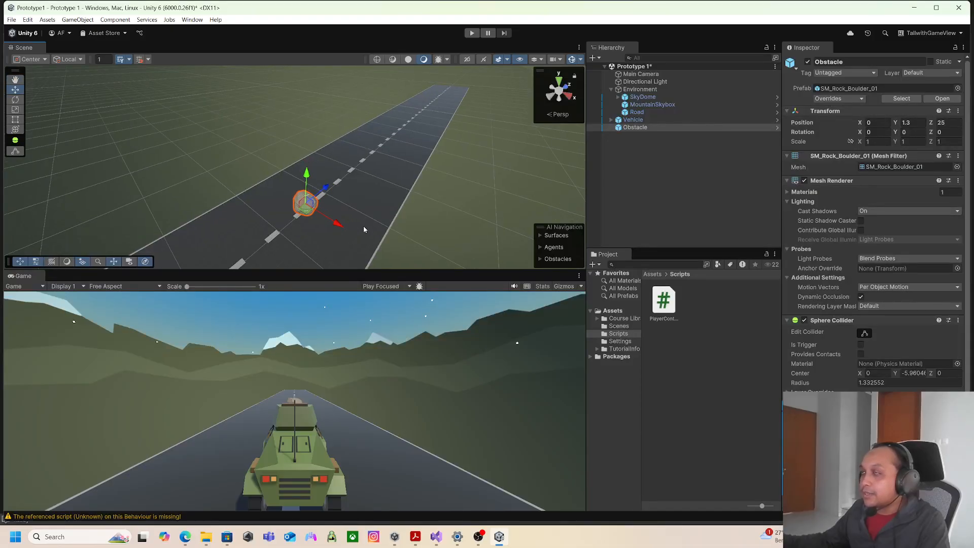
right_click_drag(395, 203, 360, 215)
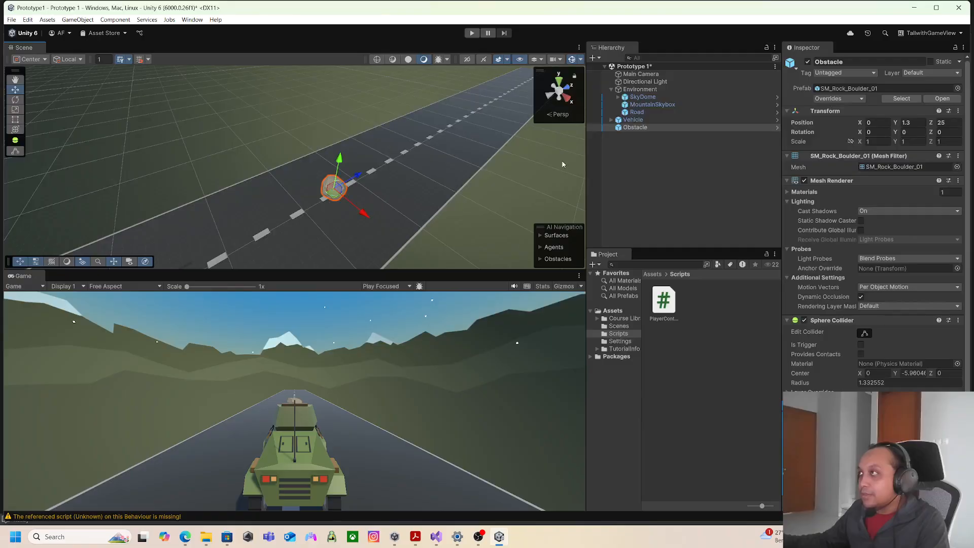
Open the Obstacles folder of the Course Library to show its prop prefabs
left_click(623, 326)
left_click(621, 320)
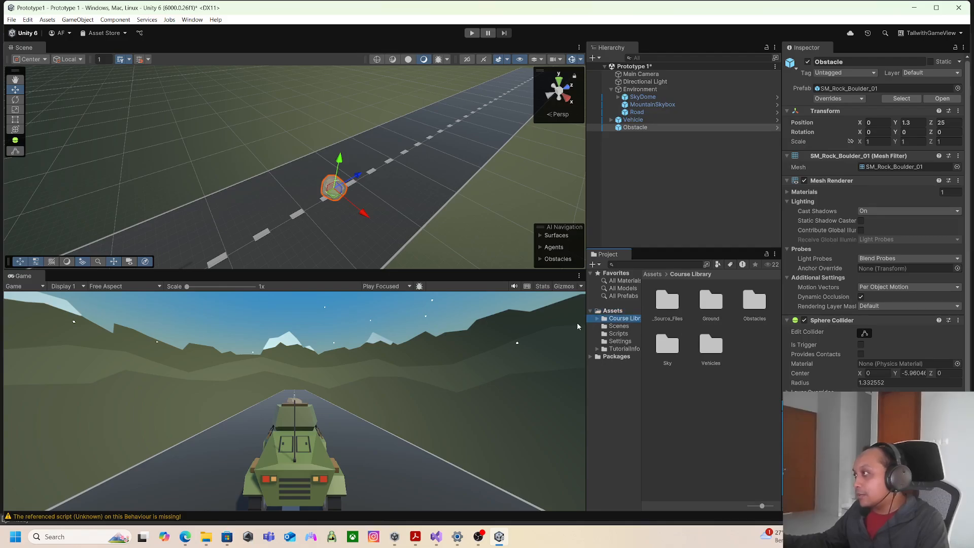
double_click(753, 303)
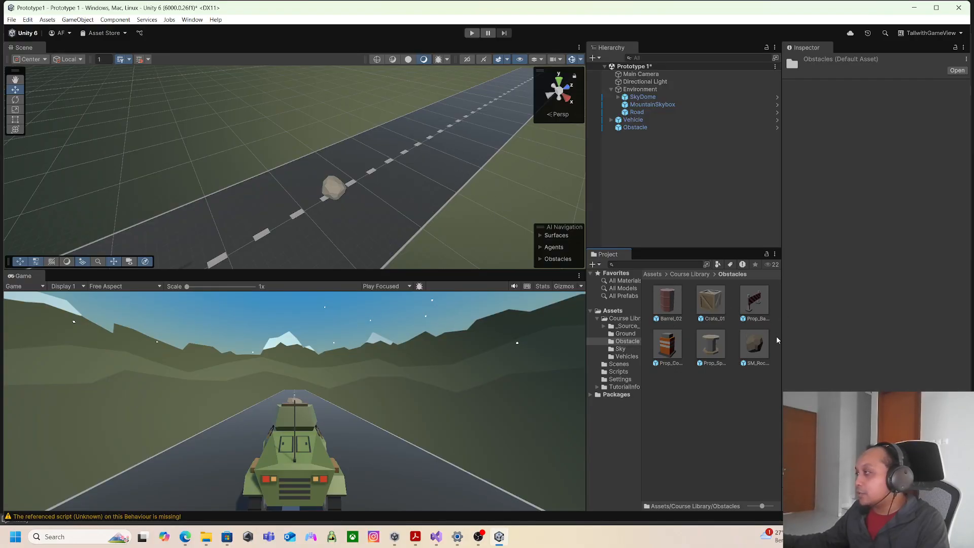
middle_click_drag(522, 177, 489, 217)
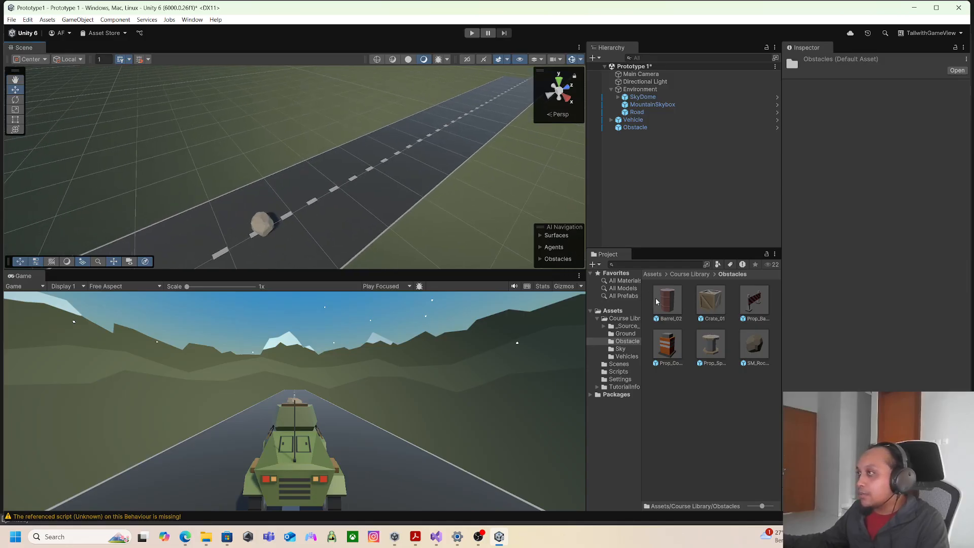
Duplicate the Obstacle boulder and move the copy farther along the road to about Z 45
left_click(262, 223)
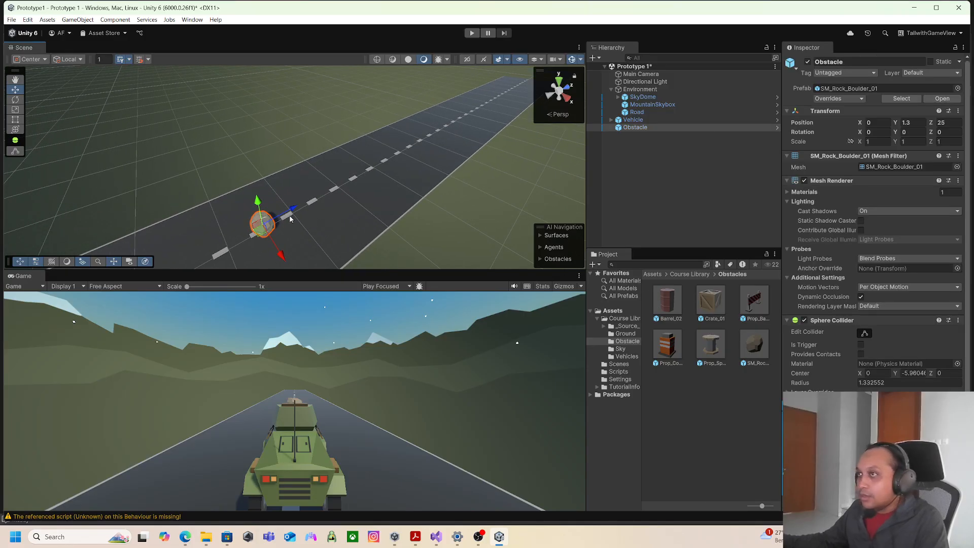
key("f")
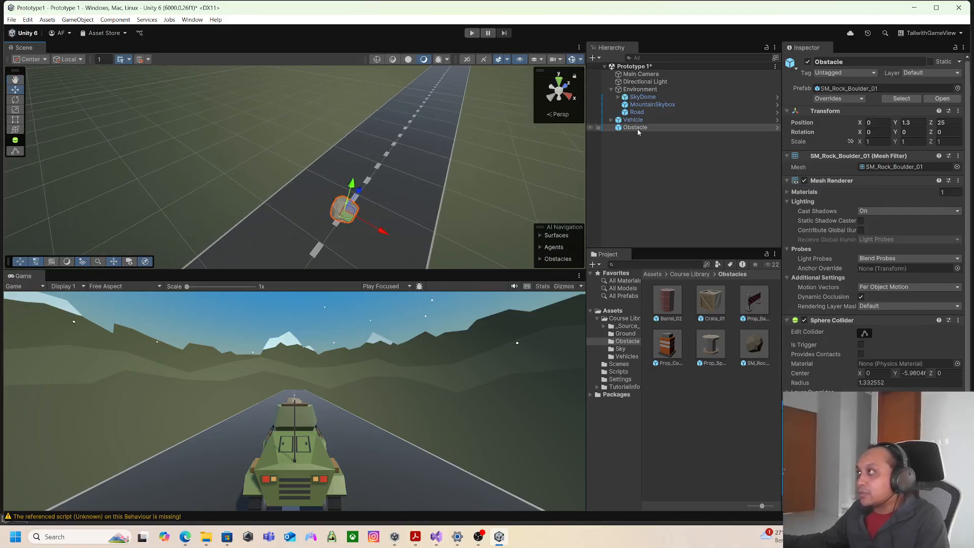
right_click(638, 128)
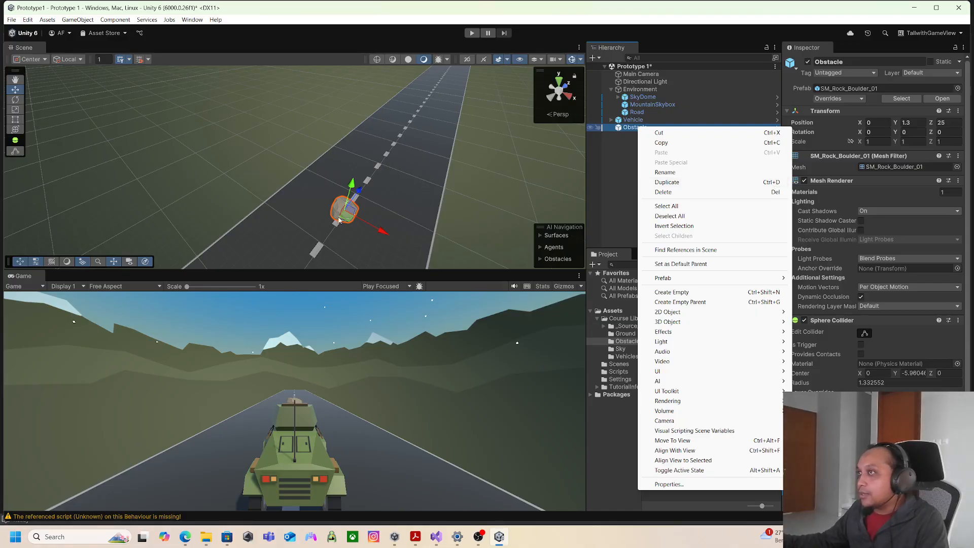
left_click(403, 187)
left_click(643, 130)
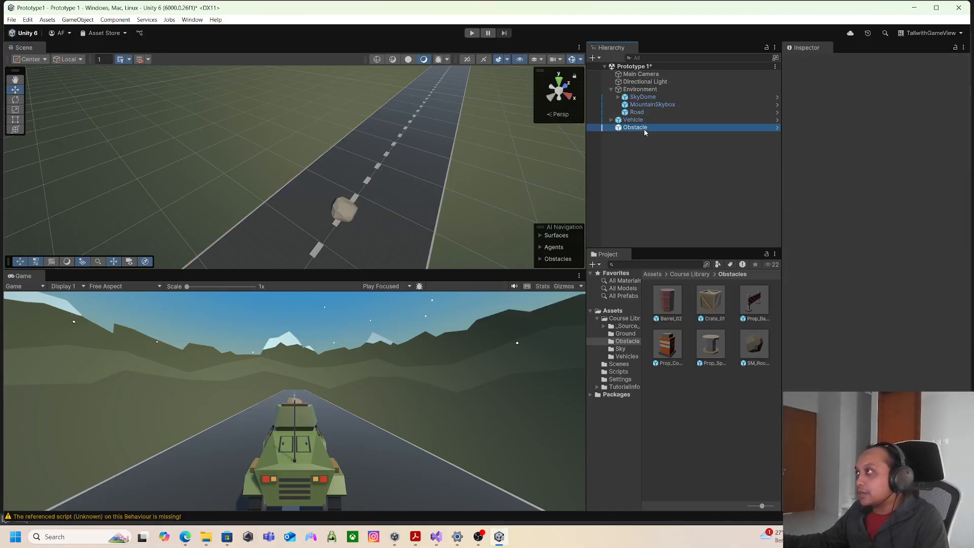
key("ctrl+d")
left_click_drag(364, 193, 424, 141)
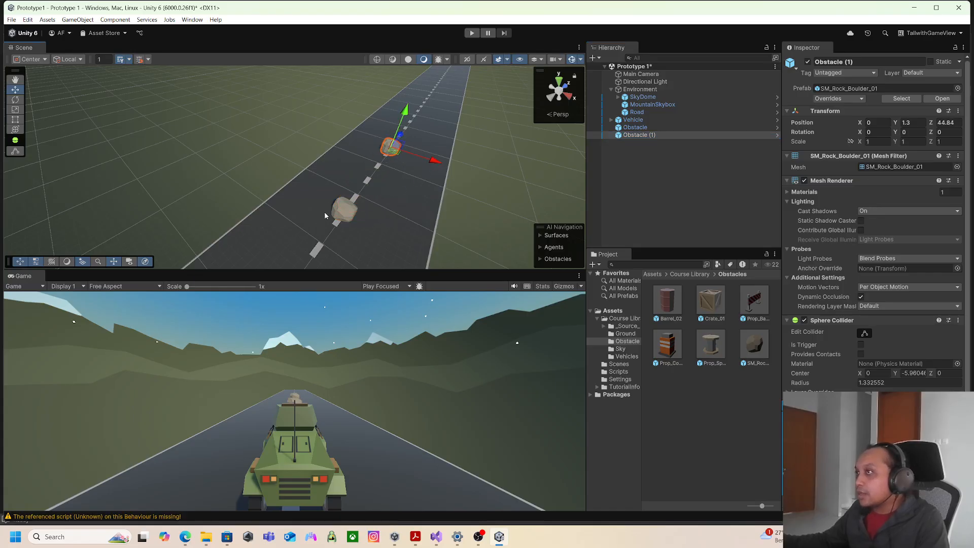
Set the position of Obstacle (1) to Z 50 and X 5
left_click(341, 211)
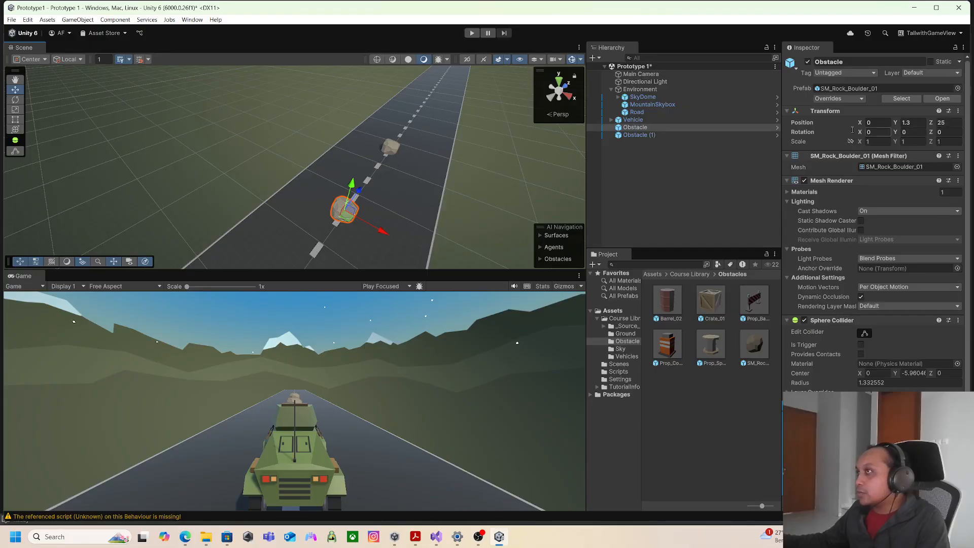
left_click(660, 135)
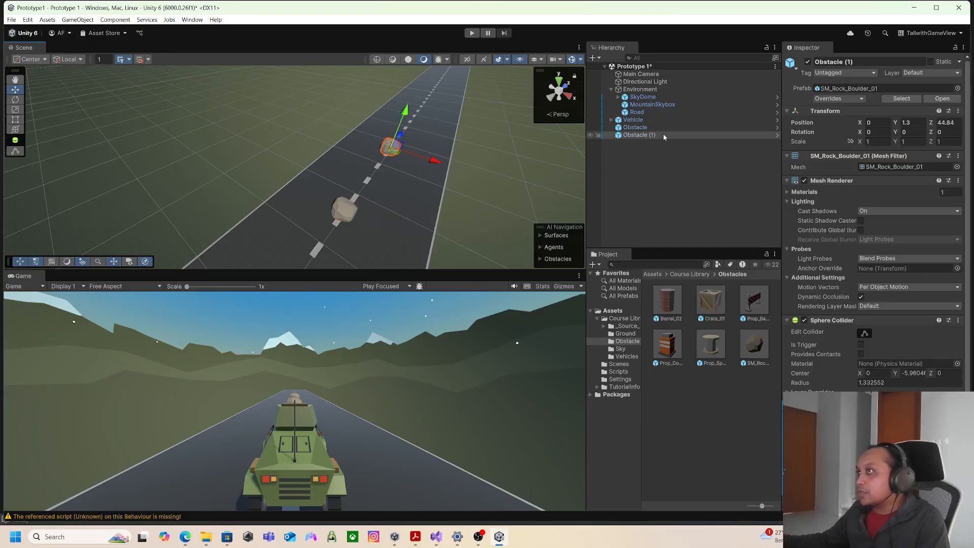
left_click(946, 122)
type("50")
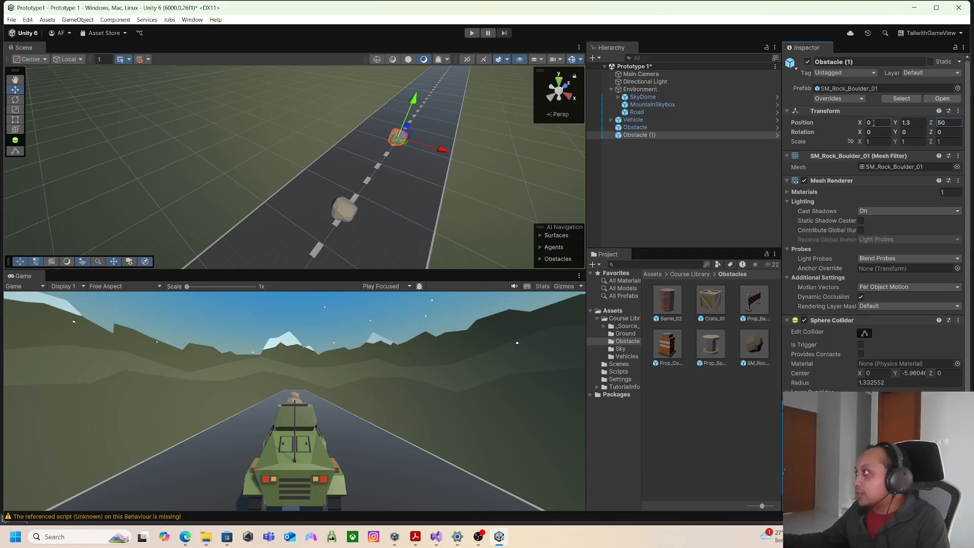
left_click(874, 123)
type("5")
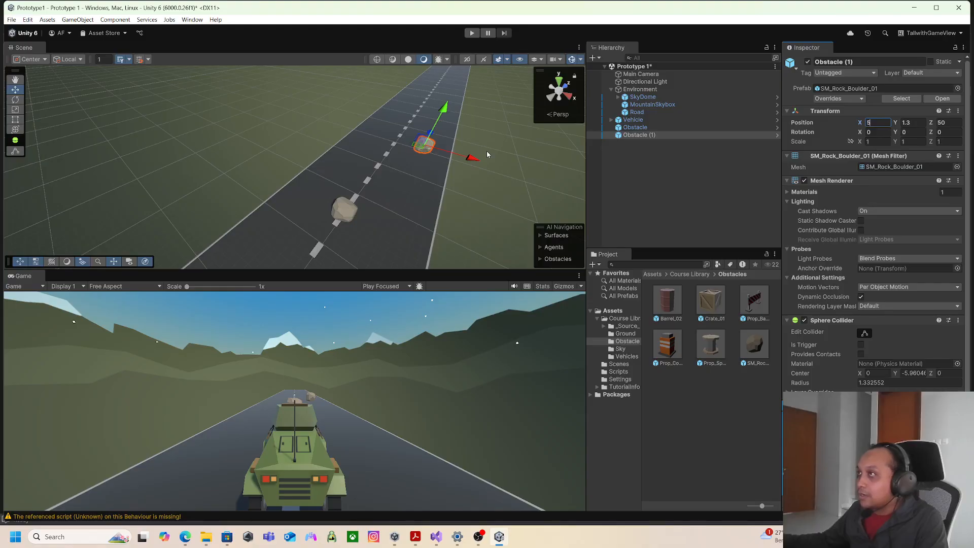
Duplicate Obstacle (1) and set the copy's Z position to 75
middle_click_drag(485, 157, 447, 188)
right_click_drag(448, 187, 412, 207)
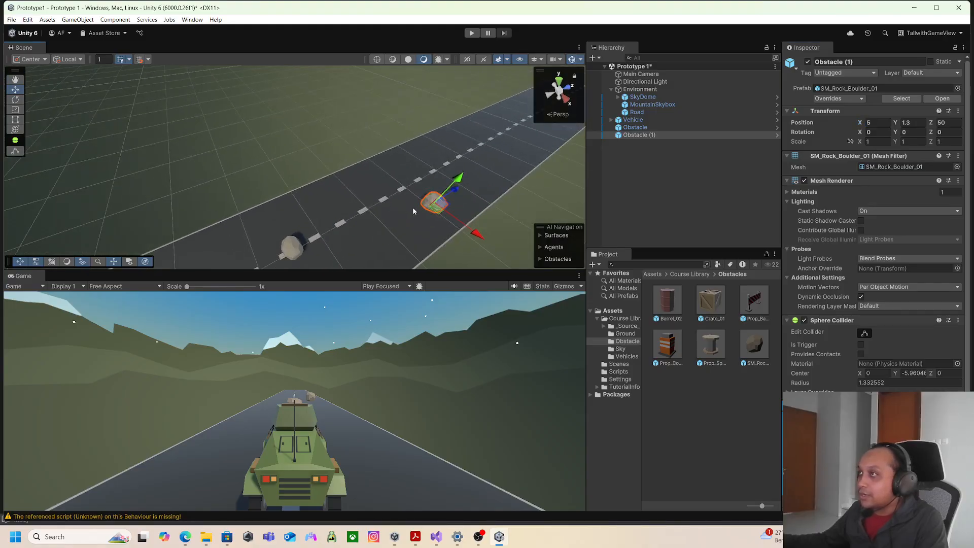
middle_click_drag(412, 207, 372, 180)
key("ctrl+d")
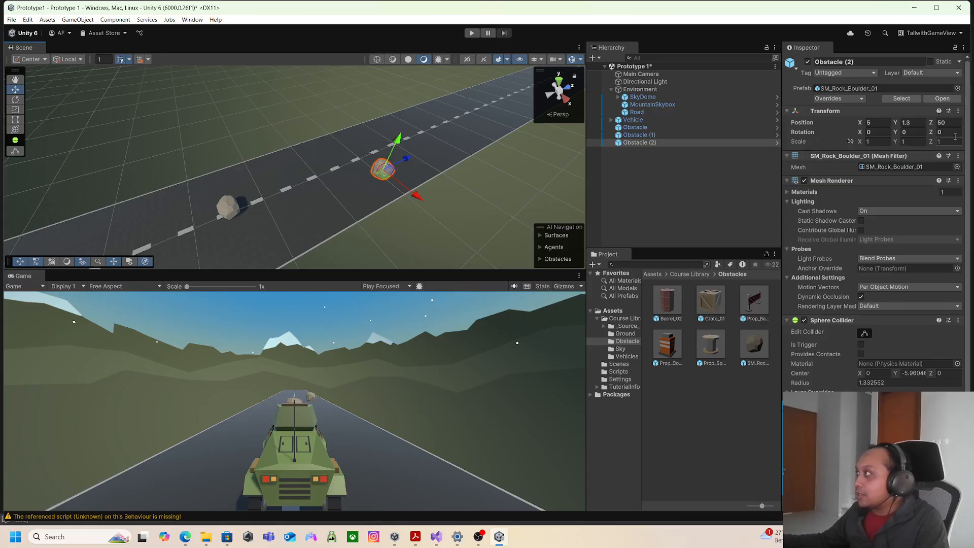
left_click(945, 123)
type("75")
key("Return")
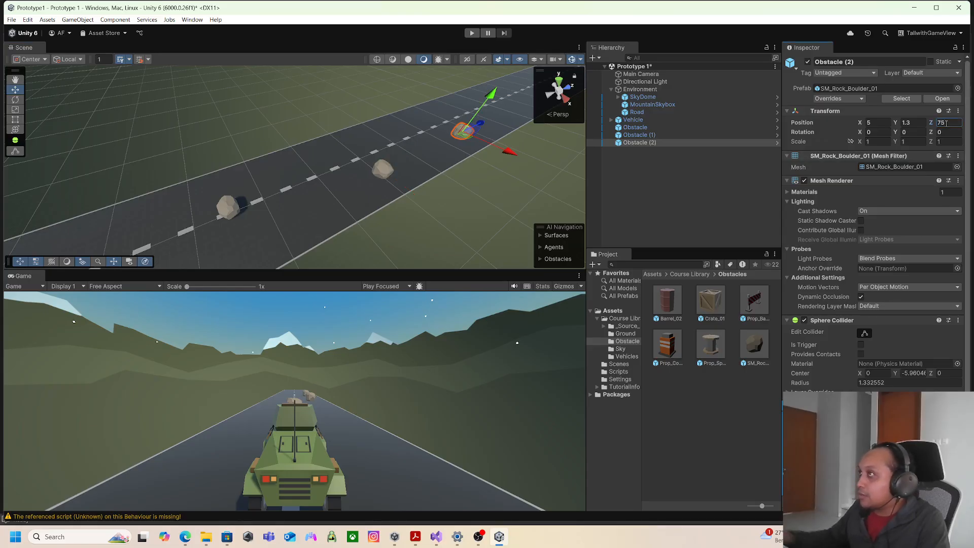
Set the X position of Obstacle (2) to -5
middle_click_drag(489, 154, 464, 188)
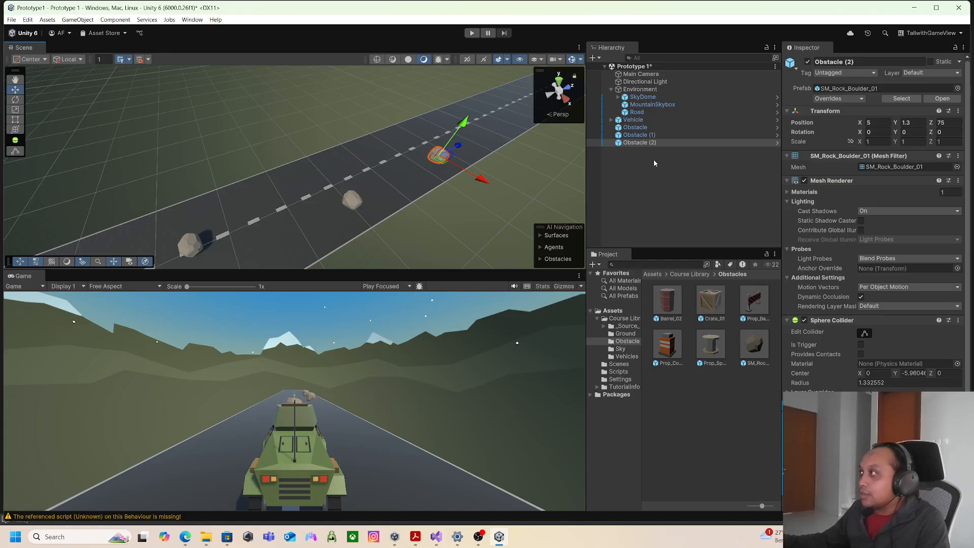
left_click(875, 123)
type("-")
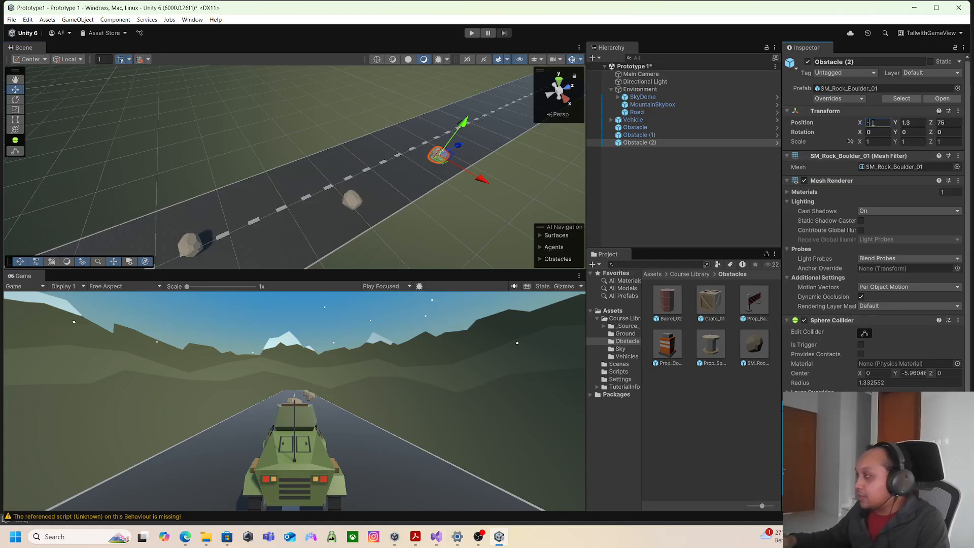
type("5")
key("Return")
Place the Crate_01 prefab on the road across from Obstacle (1) and add a Rigidbody component to it
middle_click_drag(463, 185, 483, 187)
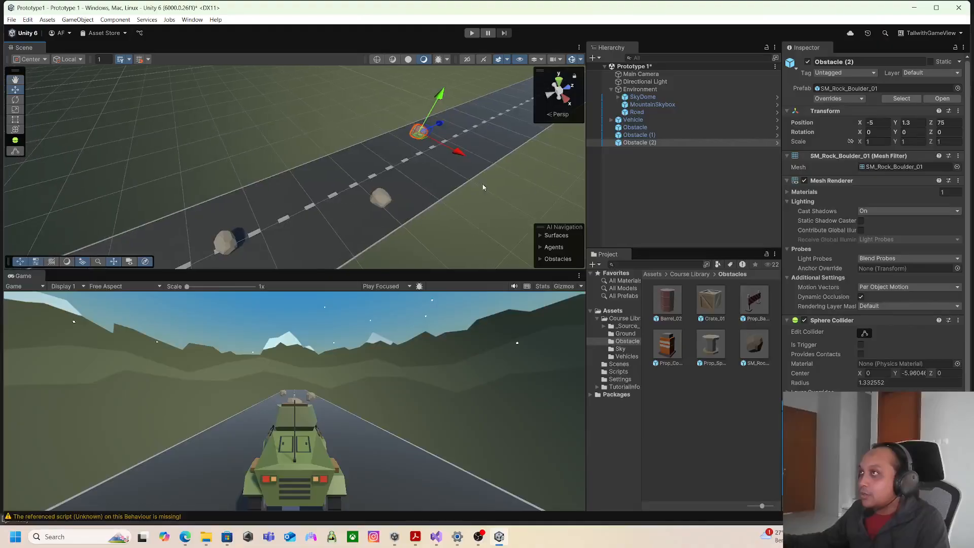
right_click_drag(483, 187, 477, 212)
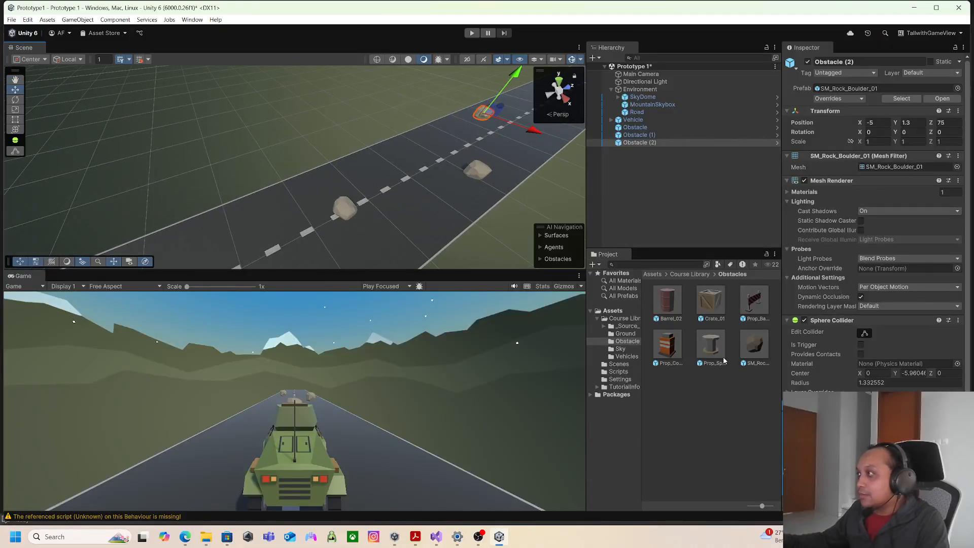
left_click(710, 300)
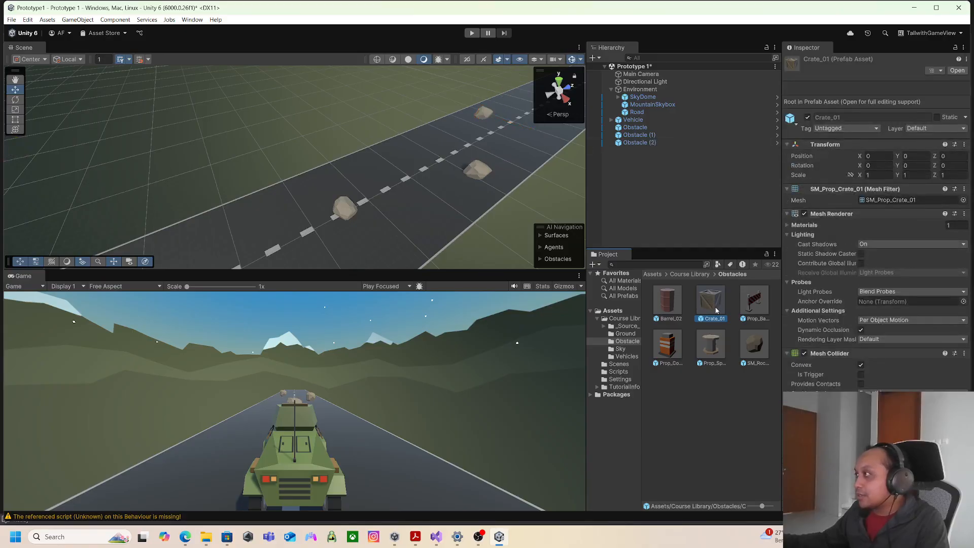
left_click_drag(713, 307, 423, 148)
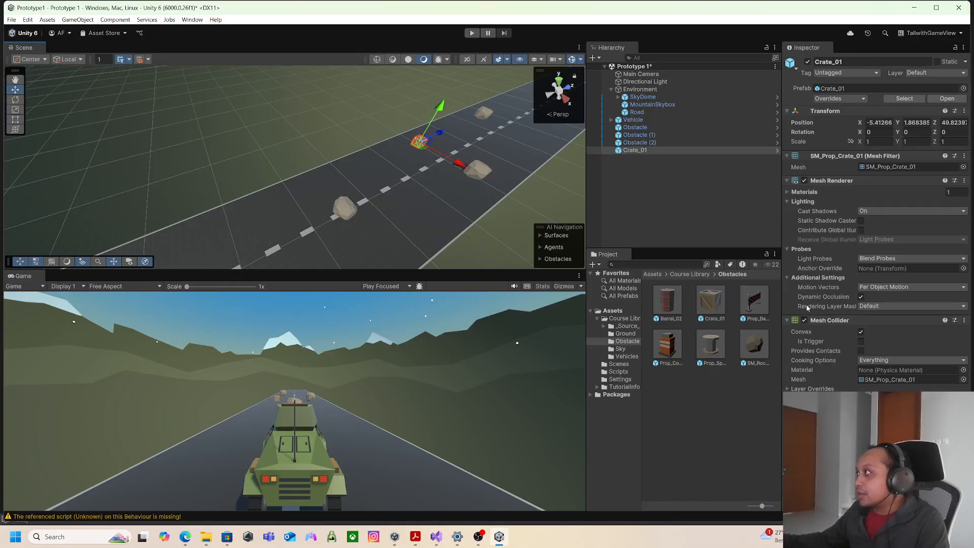
left_click(877, 432)
key("Return")
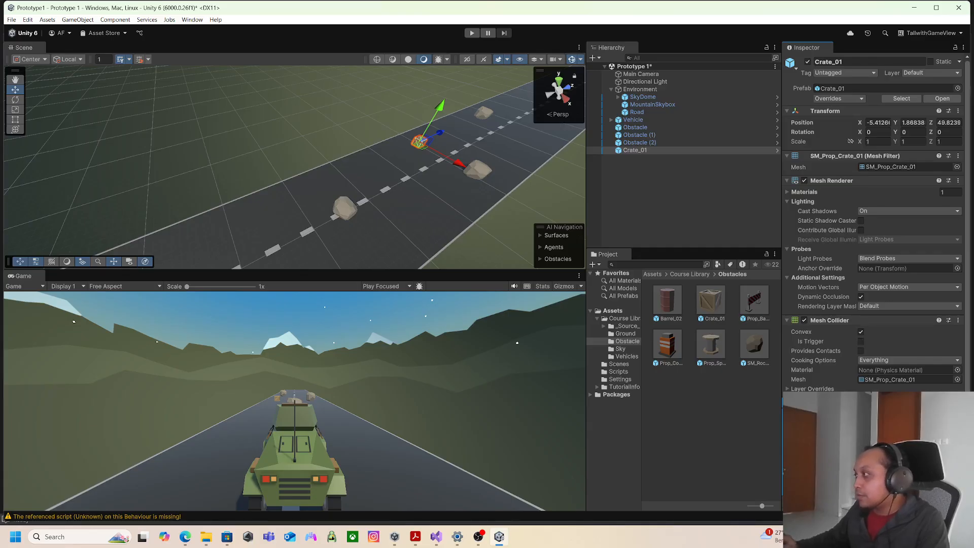
Frame Crate_01 up close in the Scene view
scroll(446, 184, "up", 3)
middle_click_drag(446, 185, 415, 190)
scroll(415, 191, "up", 5)
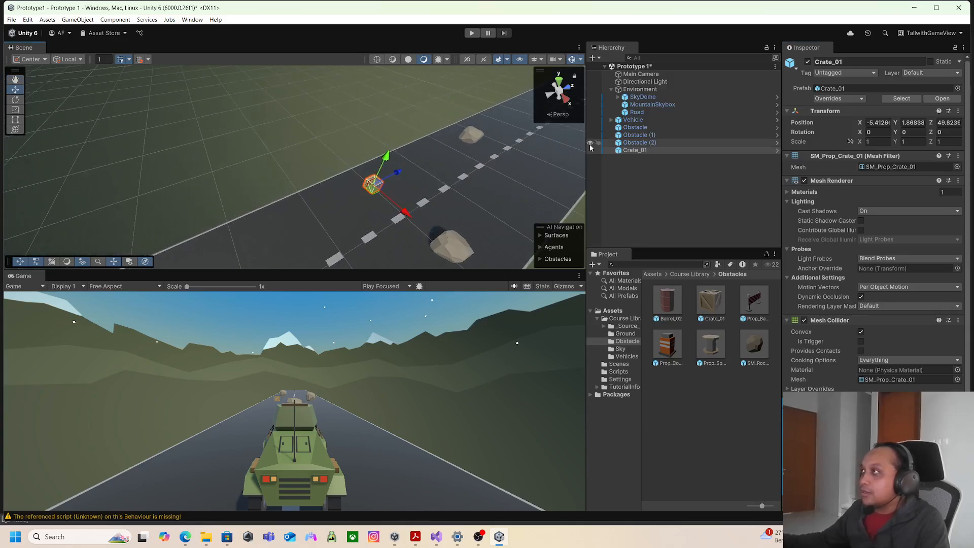
left_click(644, 152)
double_click(643, 150)
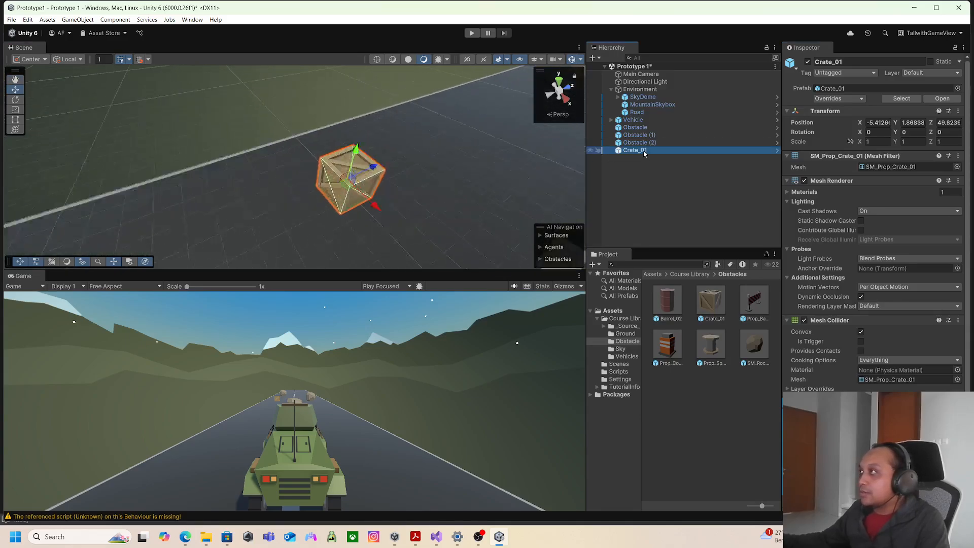
Rename the Crate_01 object in the scene to Obstacle2
key("F2")
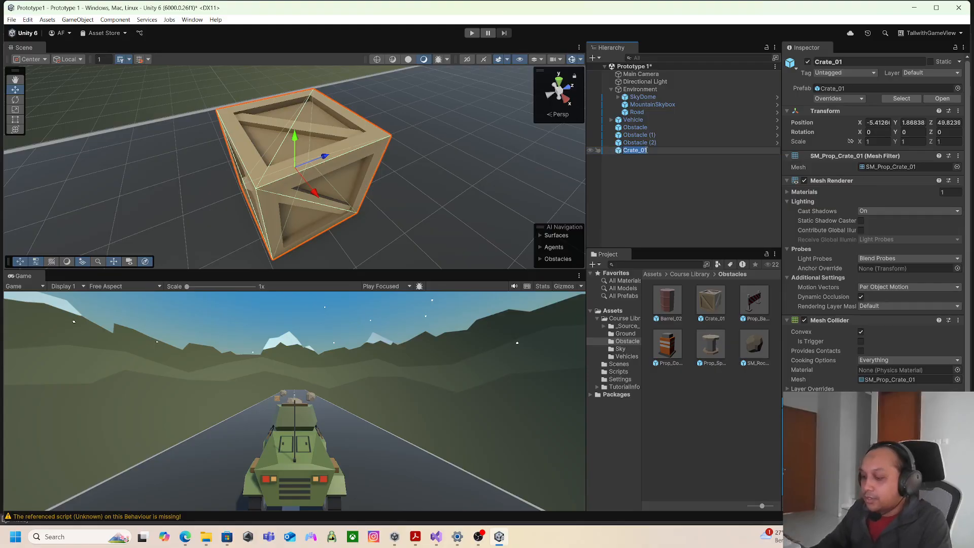
type("Obstacle")
key("Return")
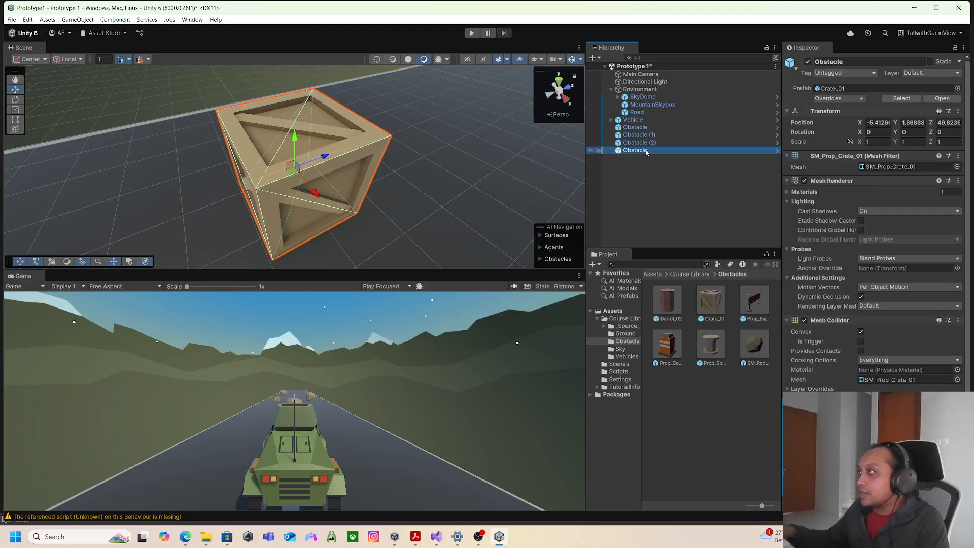
key("F2")
key("End")
type("2")
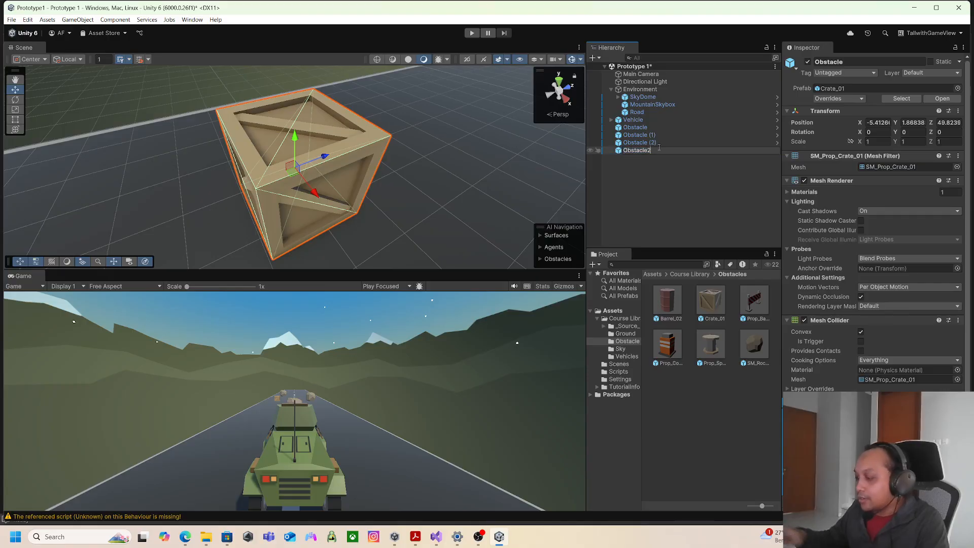
key("Return")
Set Obstacle2's Z position to 50 and place a duplicate of it beside Obstacle (2) at about X -2.3, Z 75.6
scroll(362, 133, "down", 10)
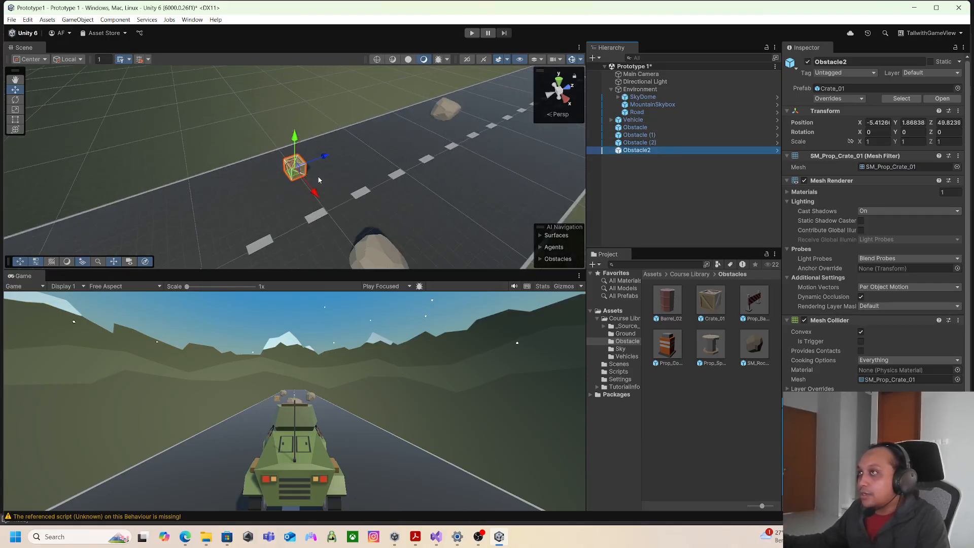
left_click(947, 123)
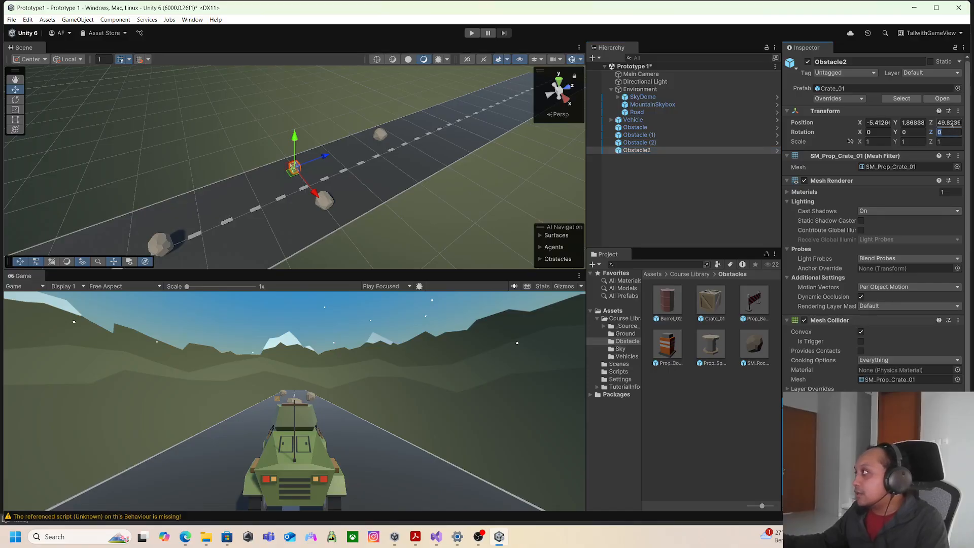
type("50")
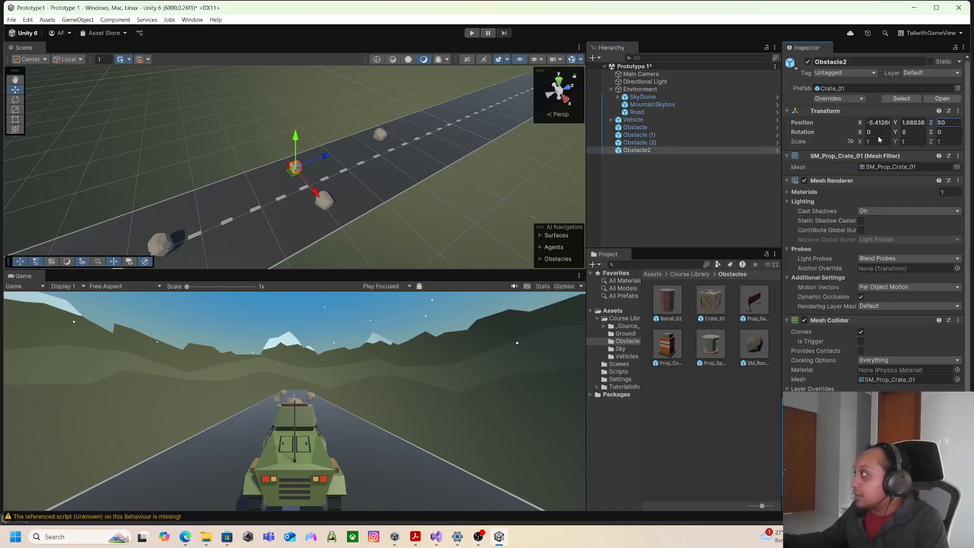
left_click_drag(372, 164, 421, 151, "alt")
key("ctrl+d")
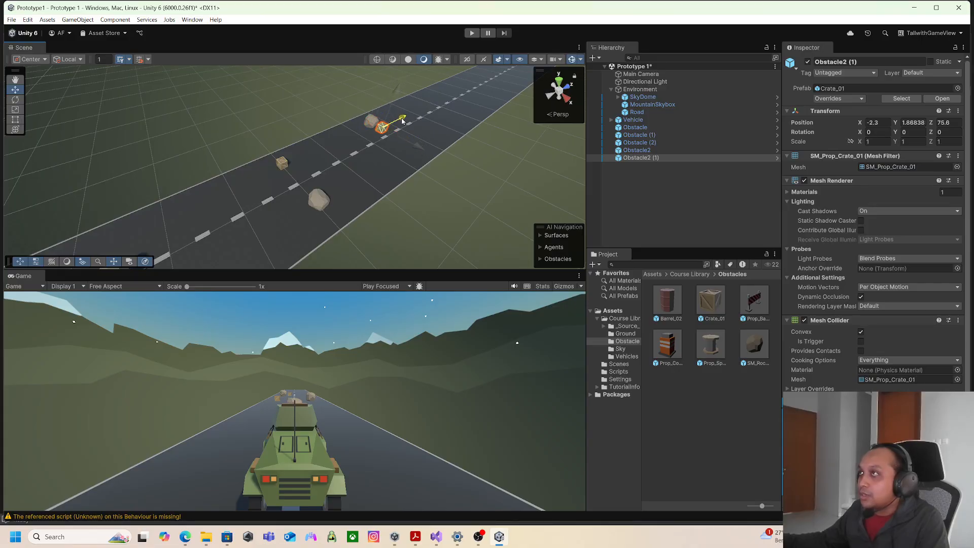
Duplicate Obstacle (2) and Obstacle2 (1) together and move the copies farther along the road into the opposite lane
middle_click_drag(369, 147, 357, 183)
left_click(360, 154)
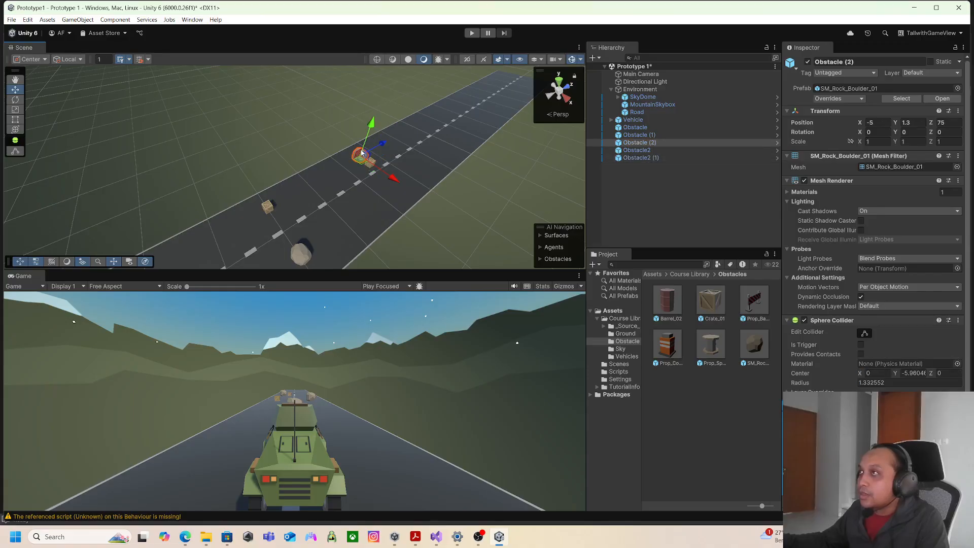
left_click(372, 162, "shift")
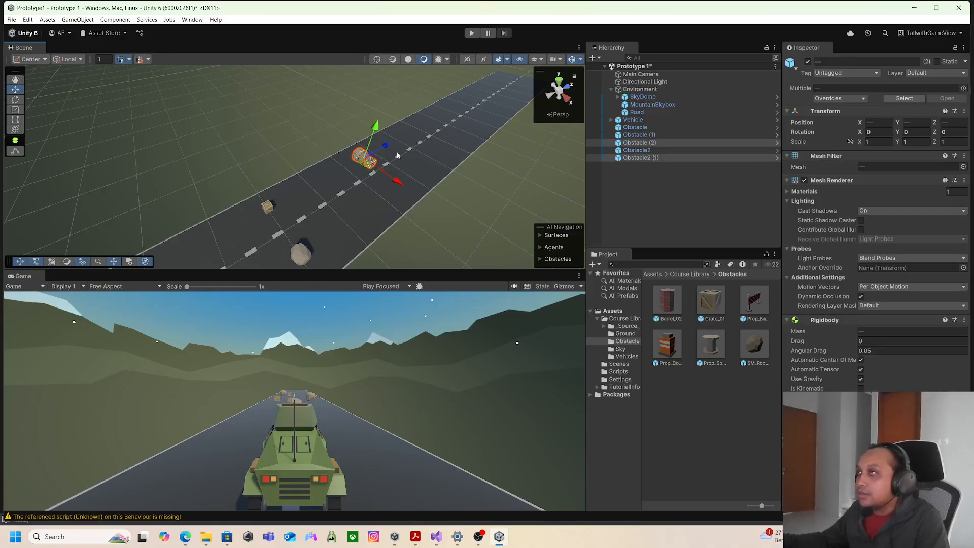
key("ctrl+d")
left_click_drag(399, 155, 512, 145)
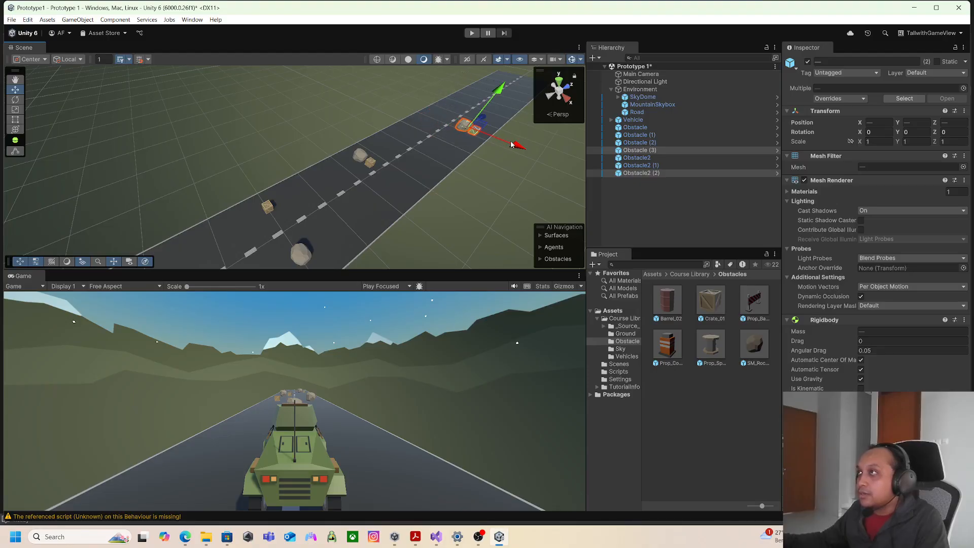
Duplicate the boulder-and-crate pair twice more, spacing the copies farther down the road in alternating lanes
middle_click_drag(457, 136, 416, 160)
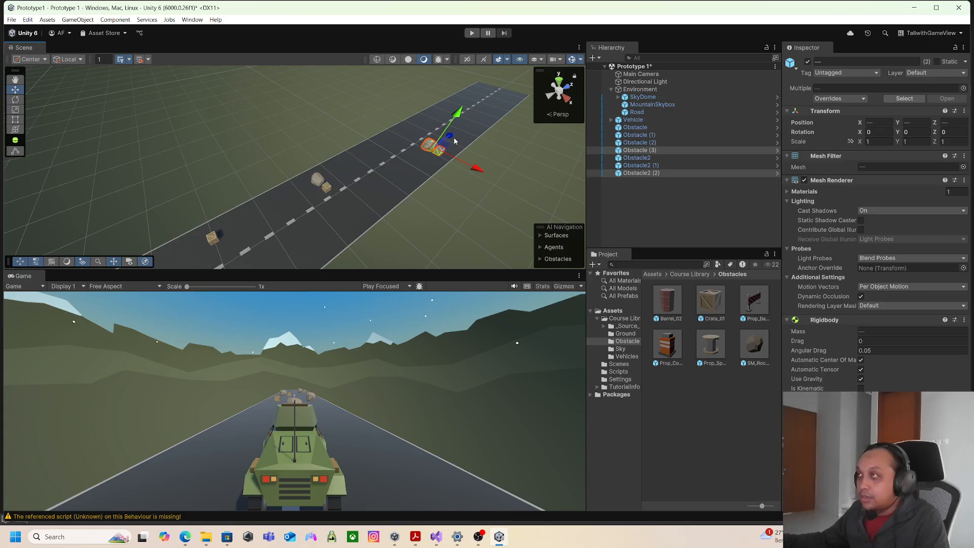
key("ctrl+d")
left_click_drag(452, 134, 485, 131)
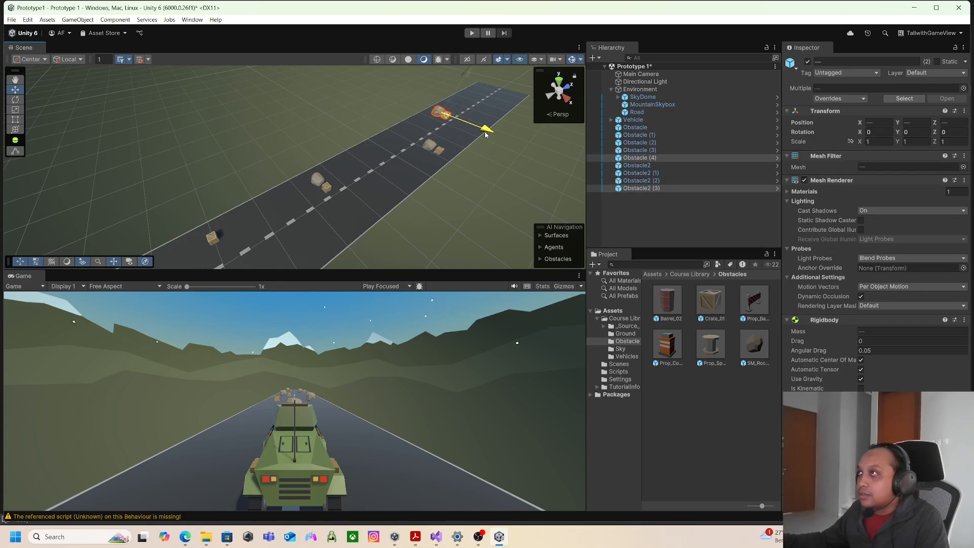
key("ctrl+d")
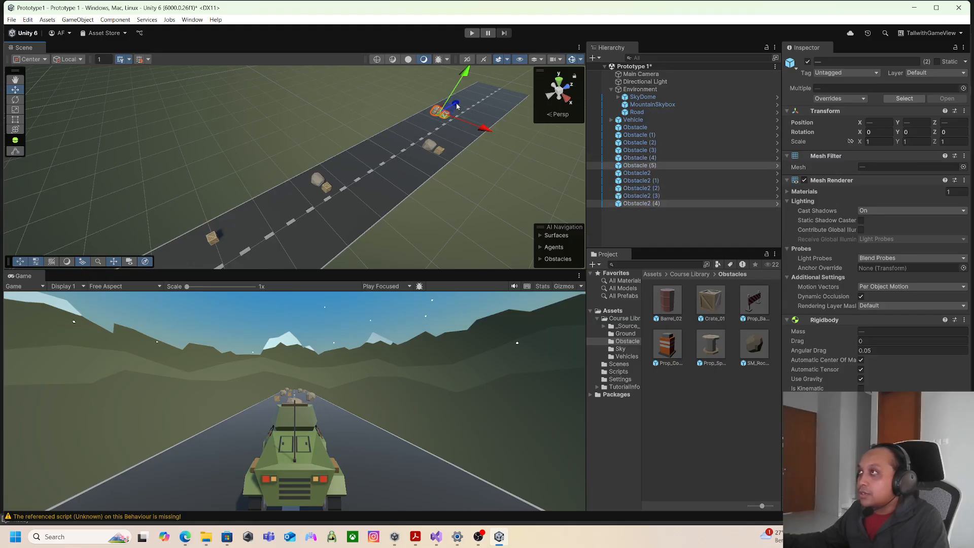
left_click_drag(456, 102, 546, 124)
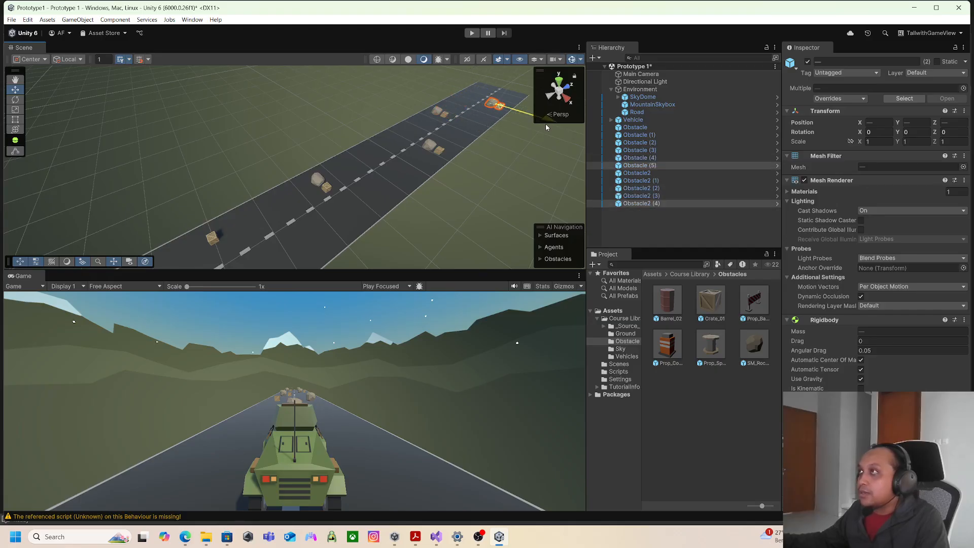
Look over the spacing of the boulders and crates along the whole road
left_click(485, 174)
scroll(406, 203, "down", 3)
middle_click_drag(359, 224, 425, 148)
right_click_drag(327, 196, 387, 160)
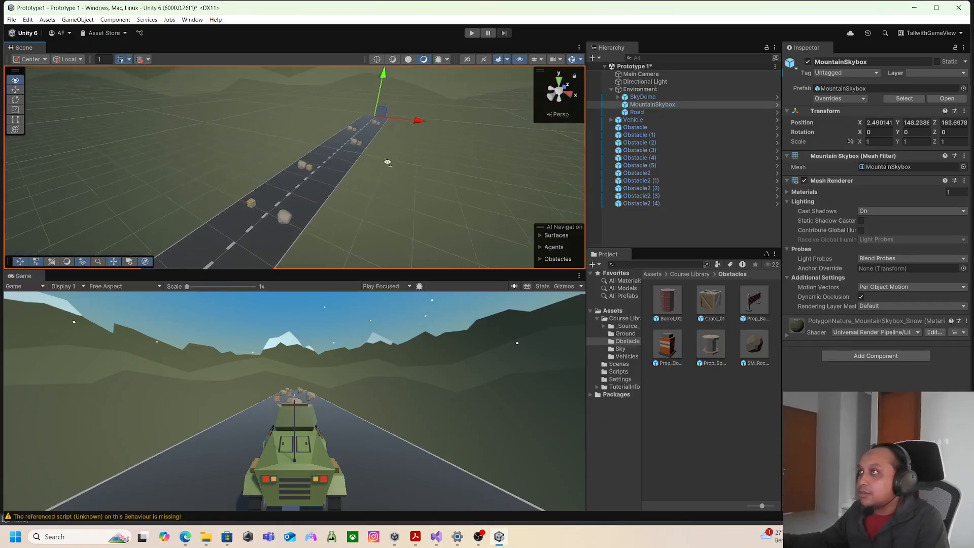
middle_click_drag(309, 216, 389, 176)
scroll(397, 185, "down", 2)
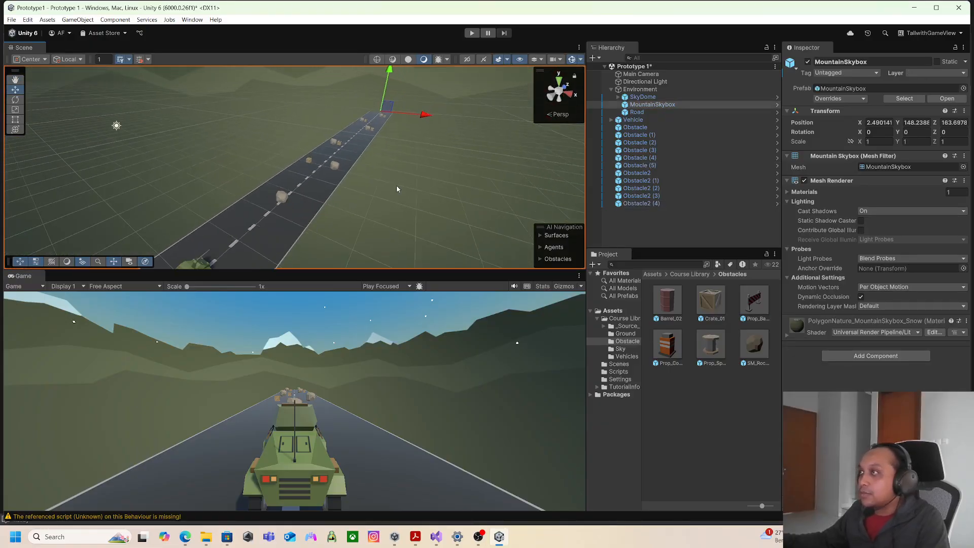
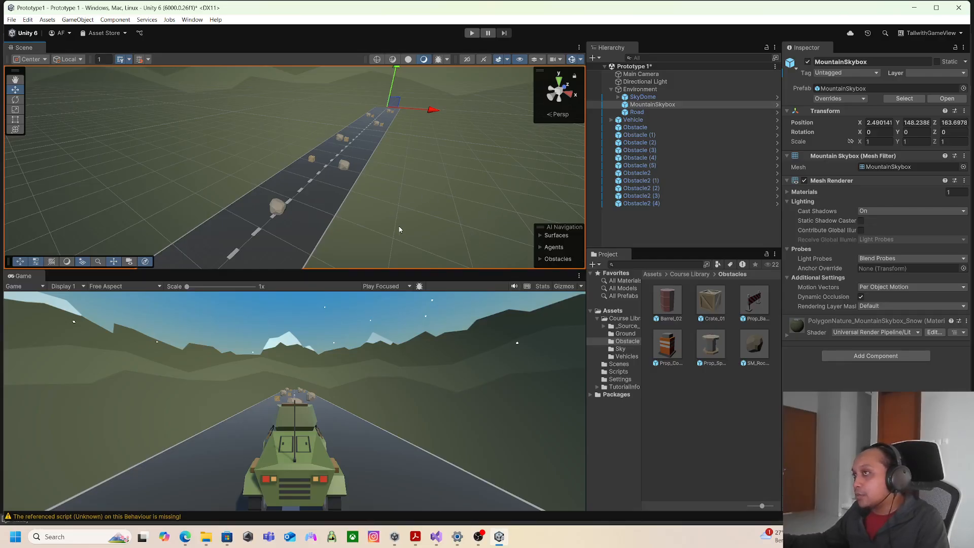
mouse_move(479, 536)
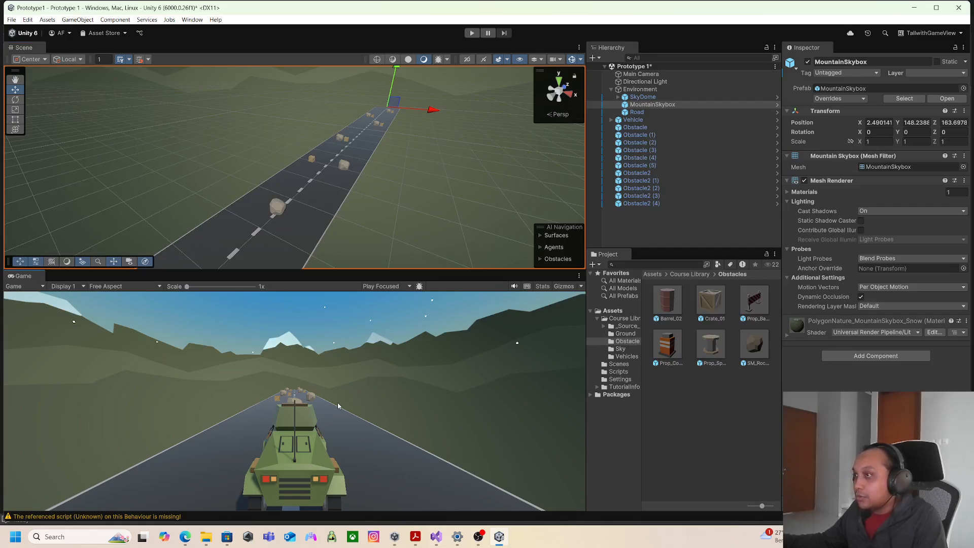
Select the Vehicle and open the PlayerController script from the Scripts folder in Visual Studio
scroll(325, 195, "down", 4)
middle_click_drag(333, 187, 223, 212)
left_click(364, 200)
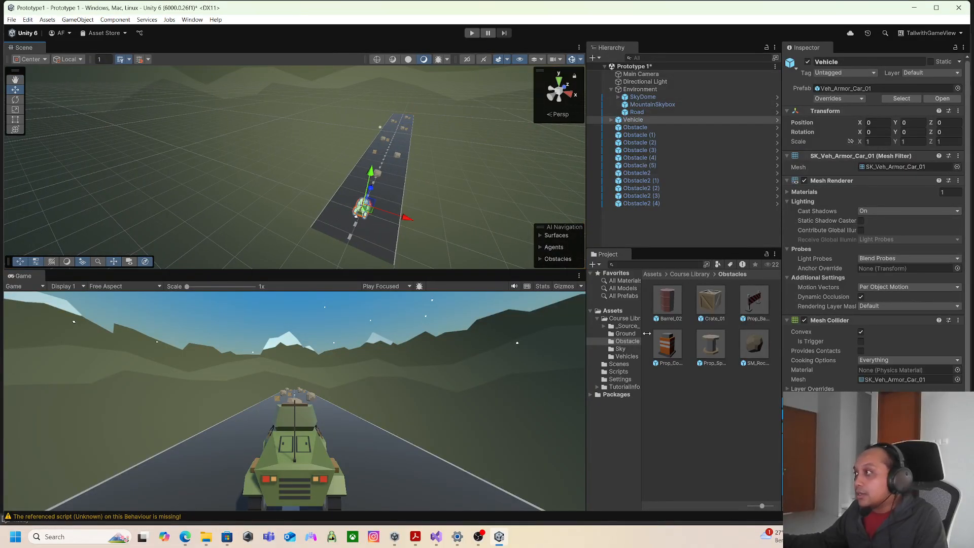
left_click(618, 371)
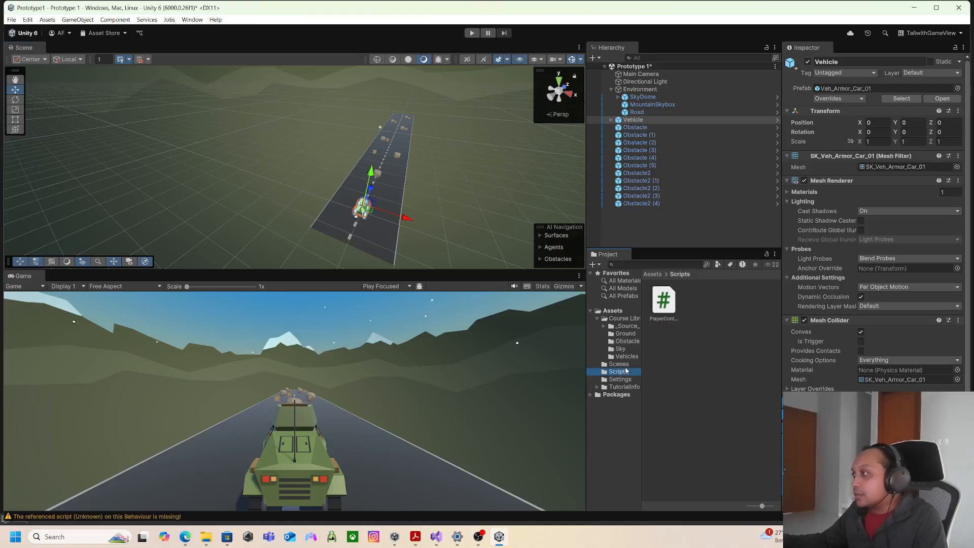
double_click(664, 301)
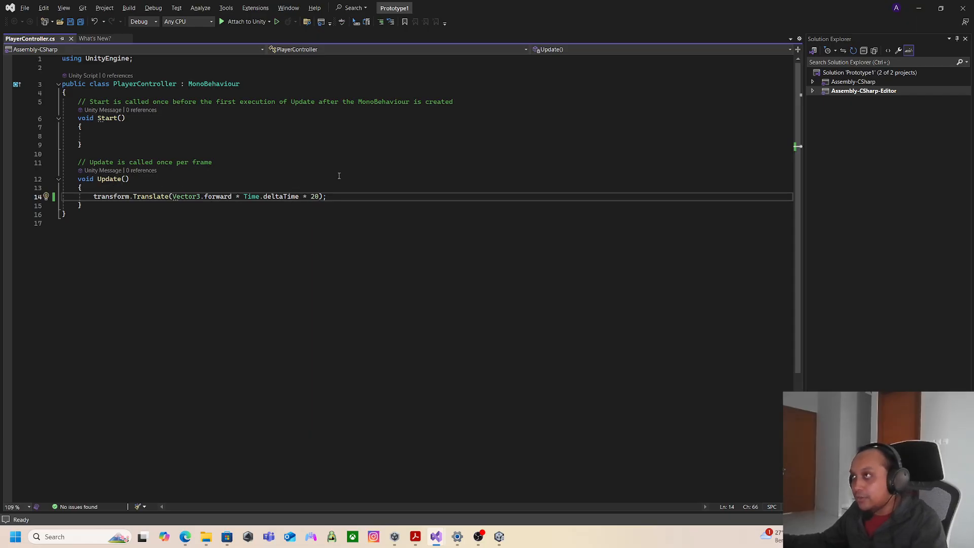
Declare the field float speed = 20f; at the top of the PlayerController class and save the script
left_click(258, 93)
key("Return")
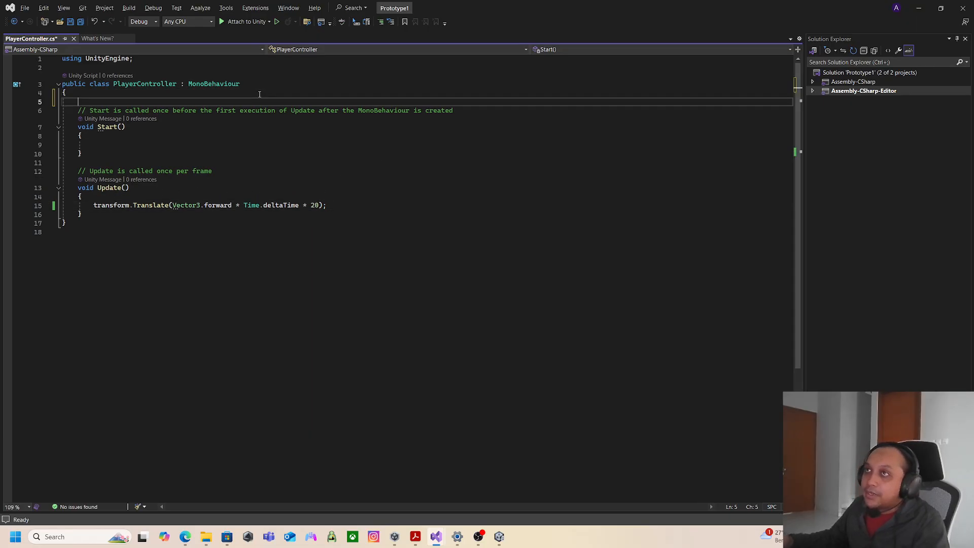
key("Return")
key("Up")
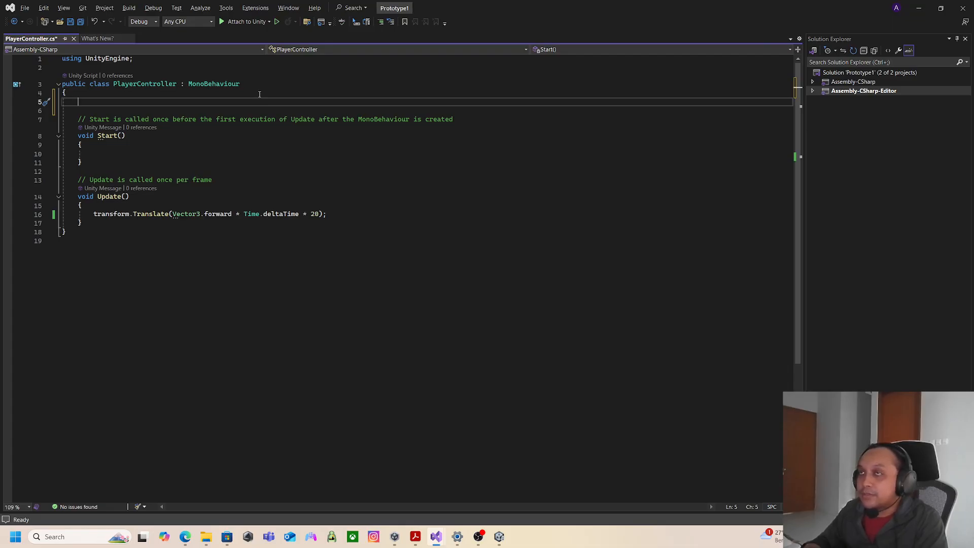
type("float")
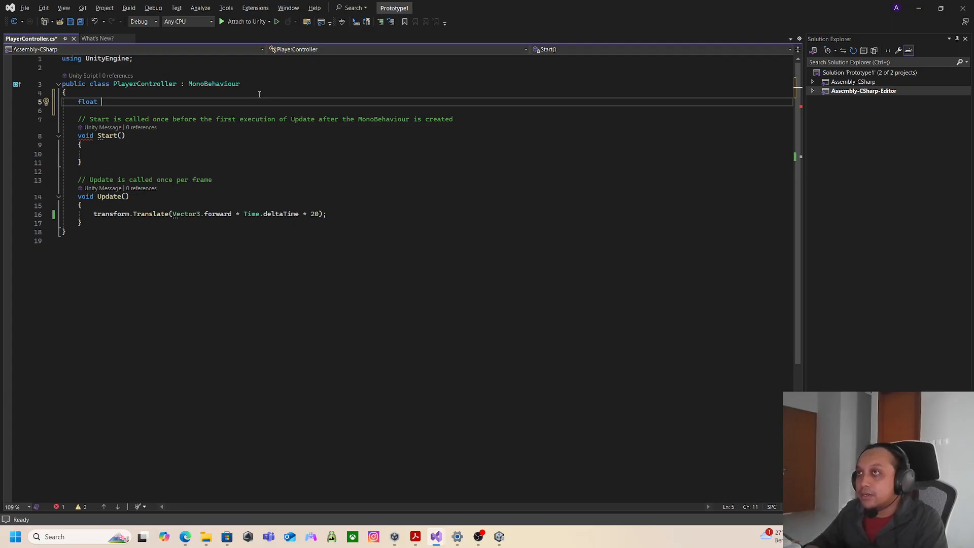
type("speed")
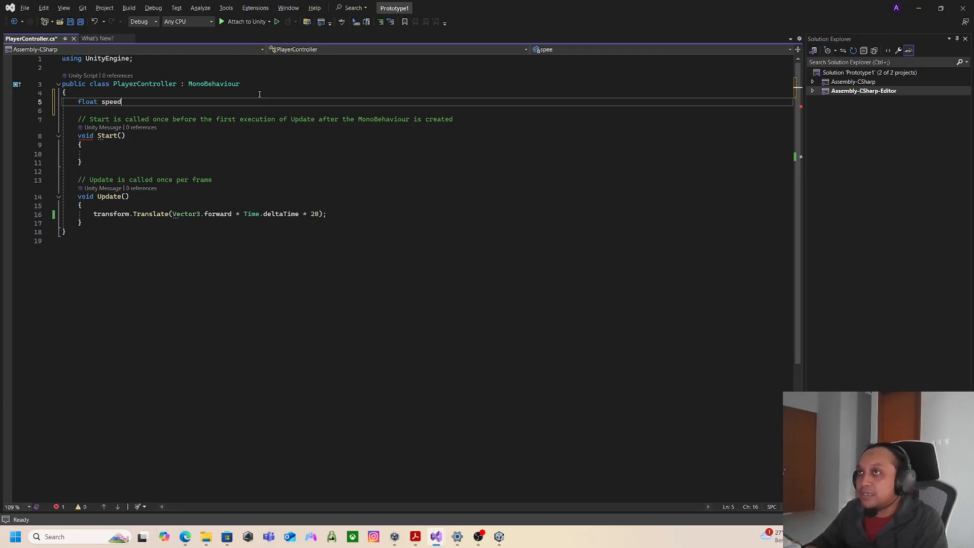
type(" = ")
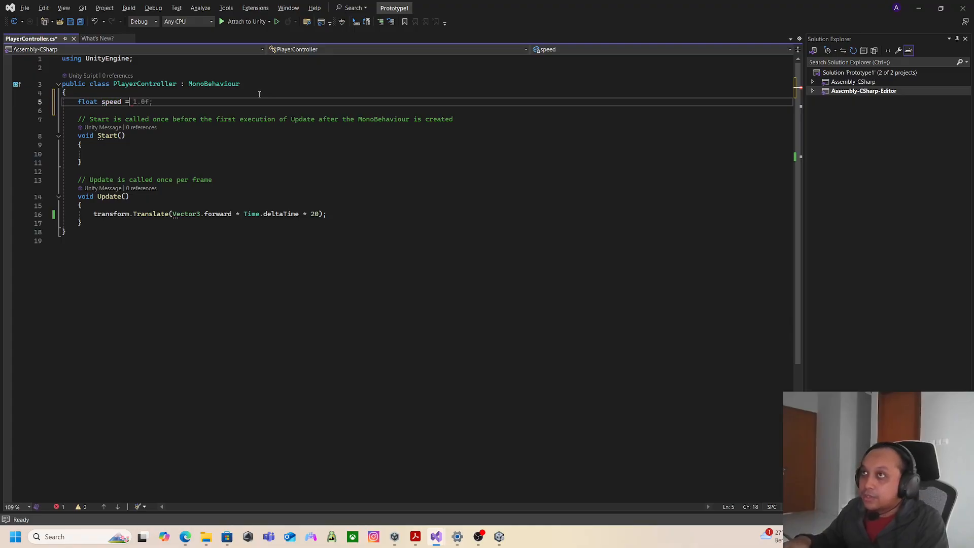
type("20")
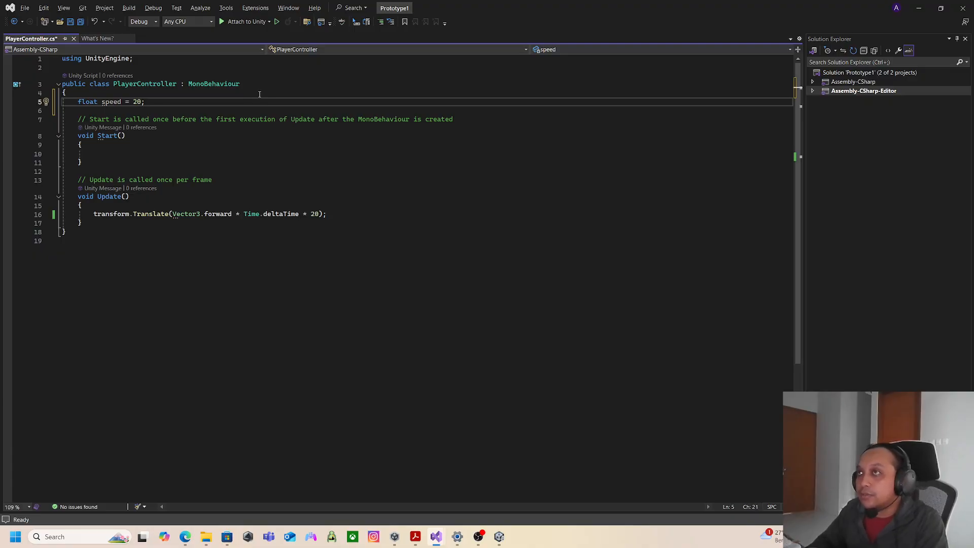
type("f")
key("ctrl+s")
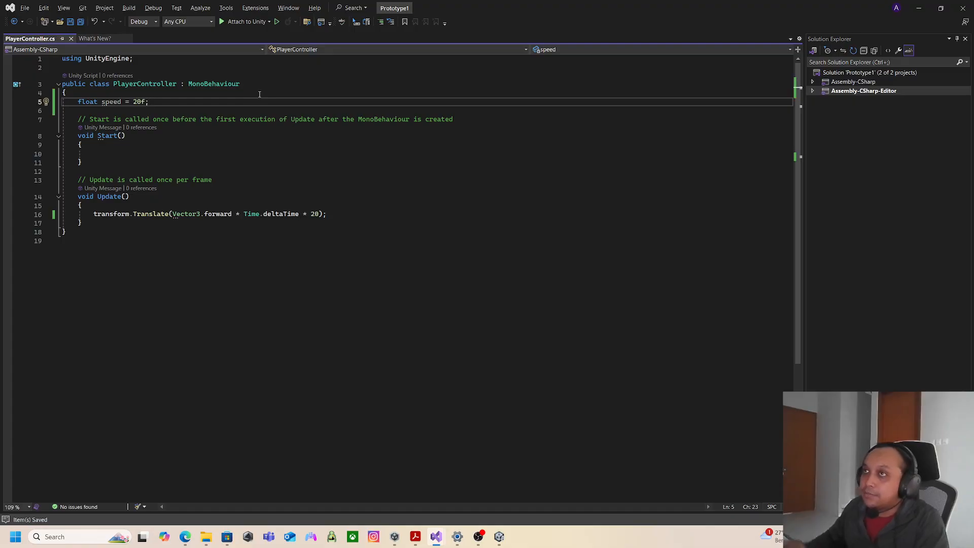
Replace the hard-coded 20 in Update's transform.Translate call with the speed variable
double_click(314, 214)
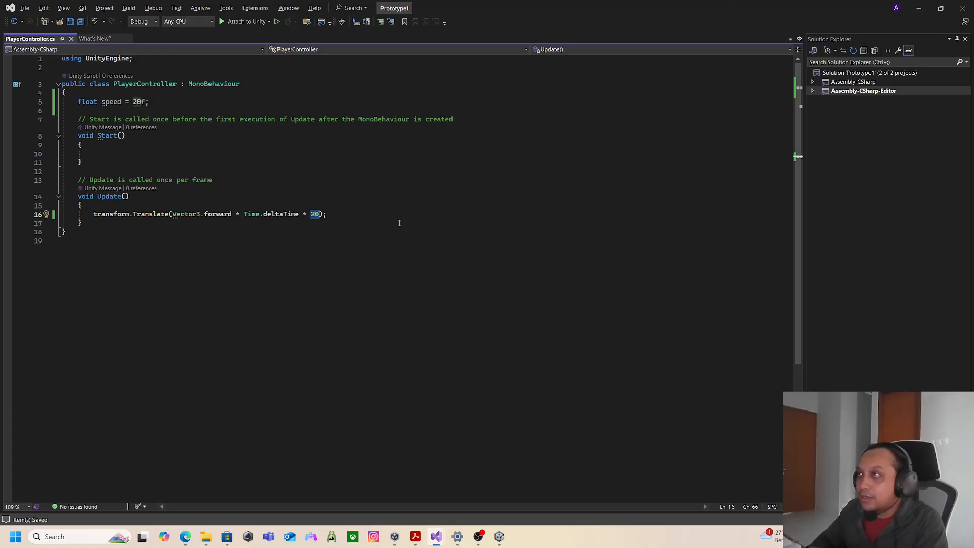
type("speed")
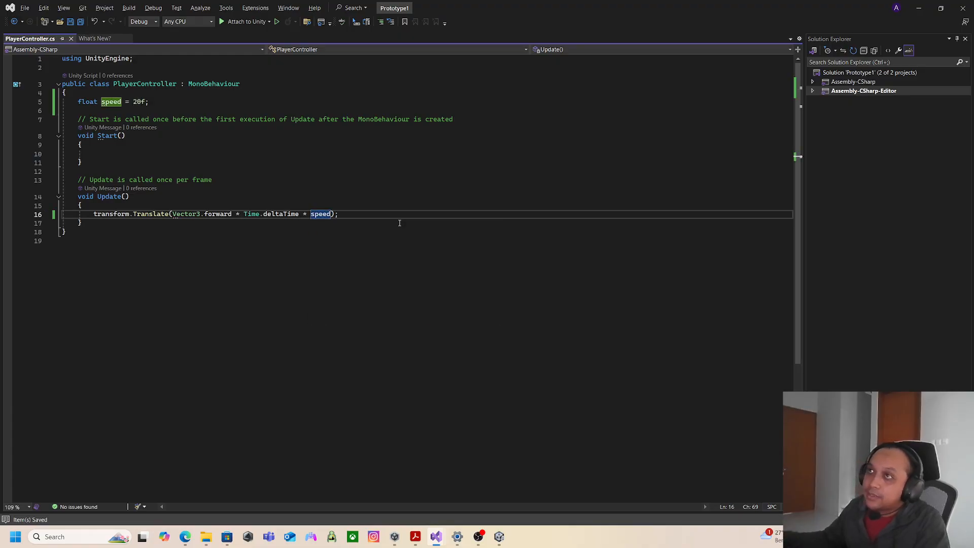
Add the private access modifier to the speed field declaration
left_click(165, 102)
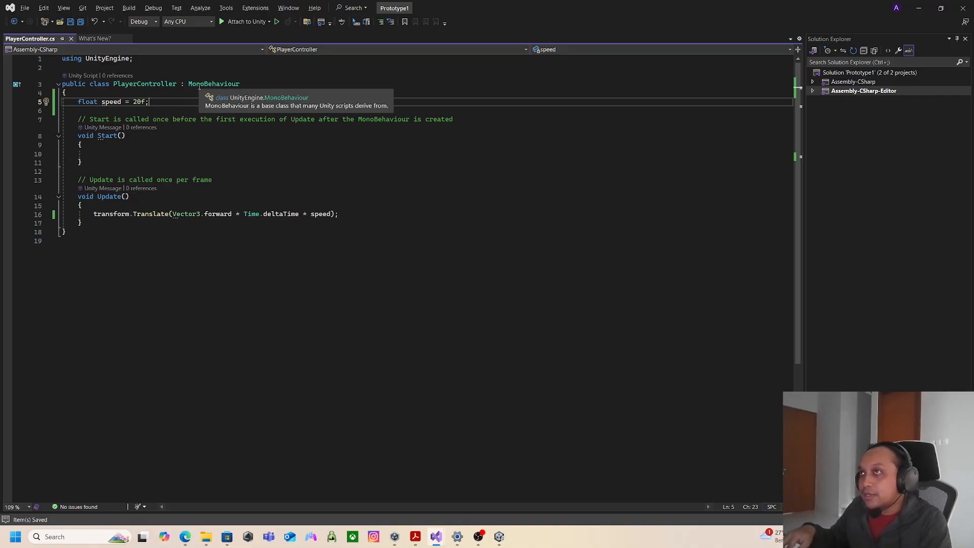
key("Left")
key("Left")
key("Left")
key("Left")
key("Left")
key("Left")
key("Left")
key("Left")
key("Left")
key("Left")
key("Left")
key("Left")
key("Left")
key("Left")
key("Left")
key("Left")
key("Left")
key("Left")
key("Left")
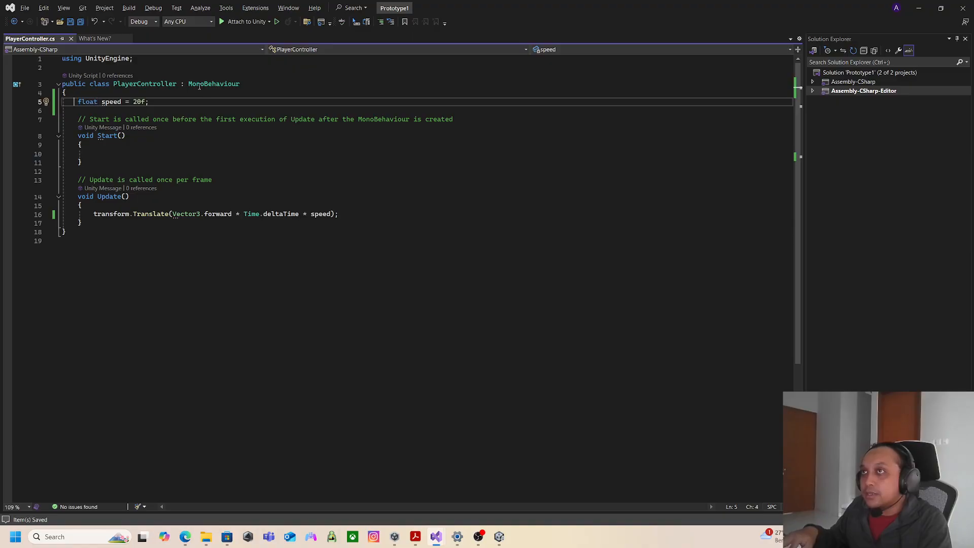
key("Right")
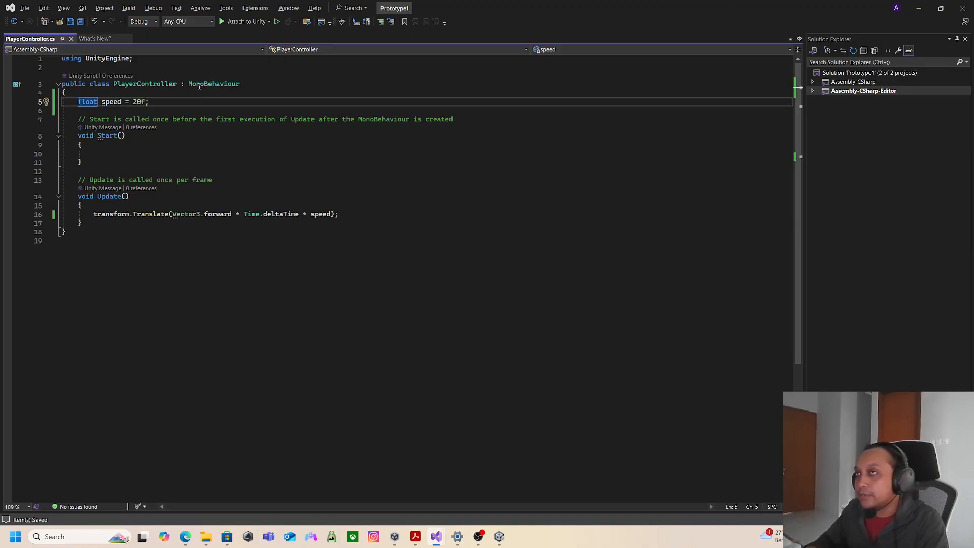
type("private")
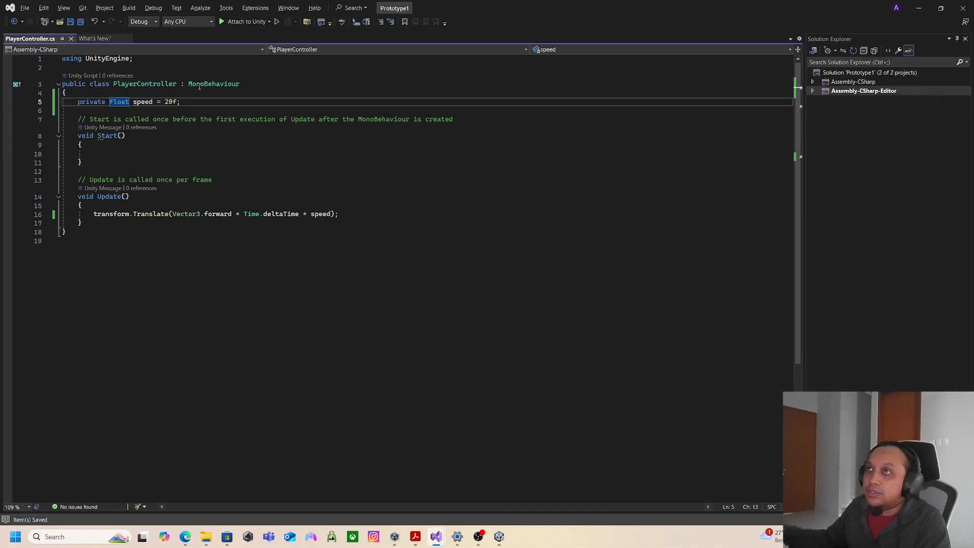
left_click(147, 101)
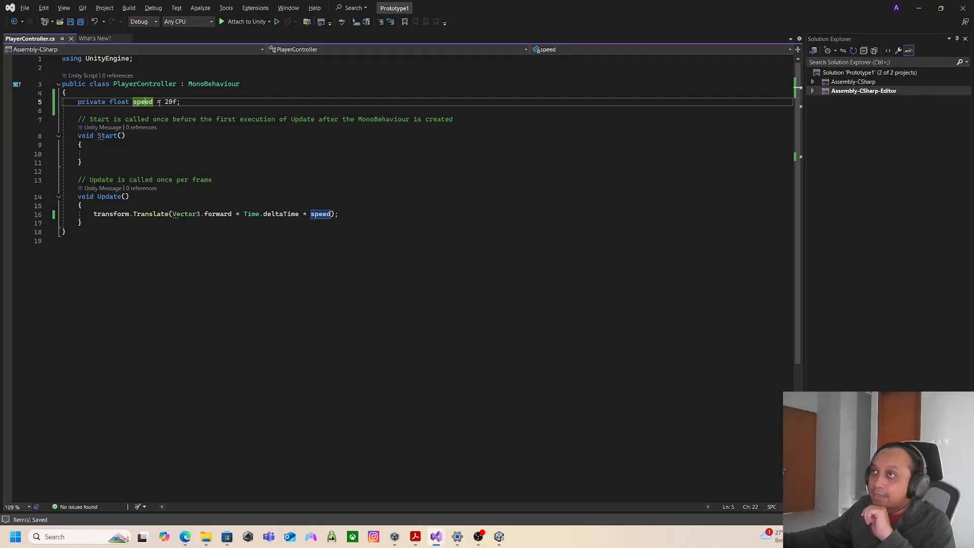
left_click(153, 102)
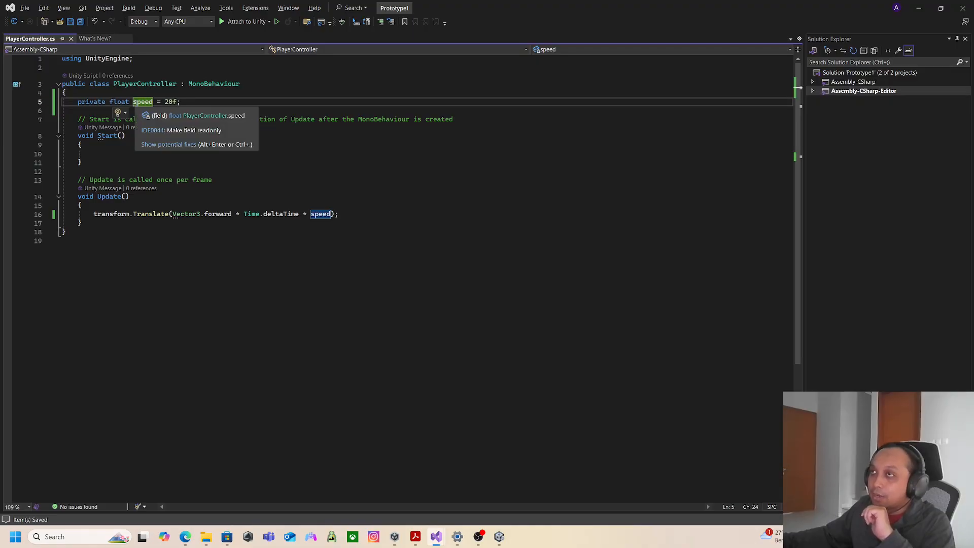
left_click(136, 103)
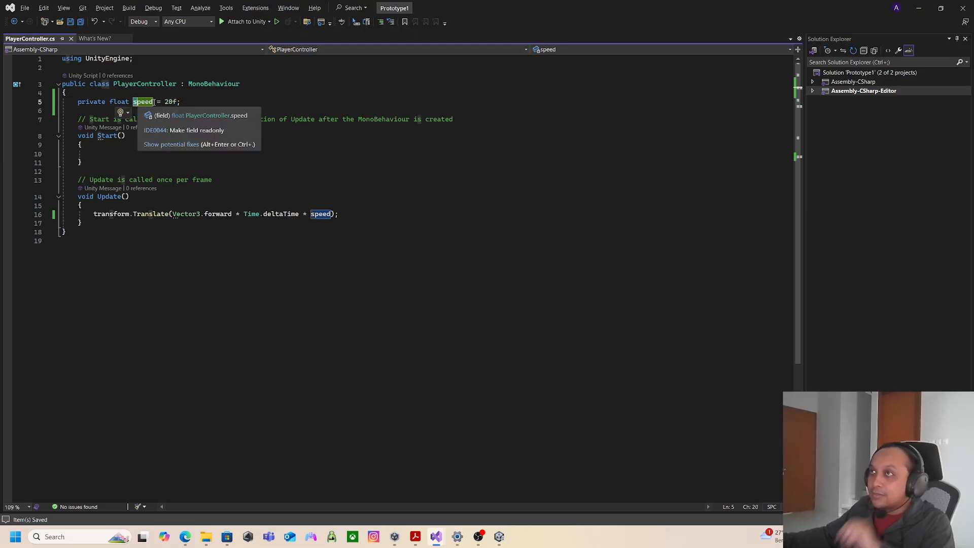
left_click(153, 102)
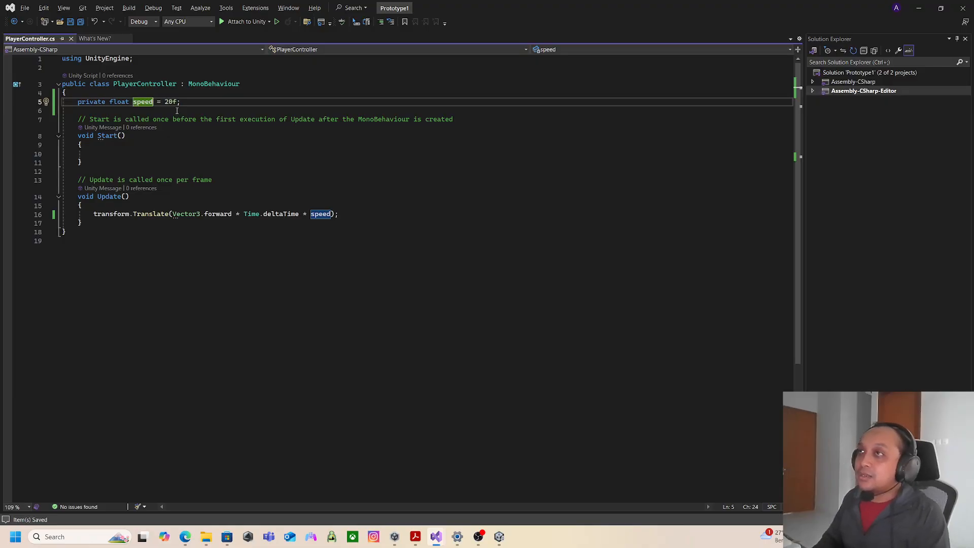
type("Car")
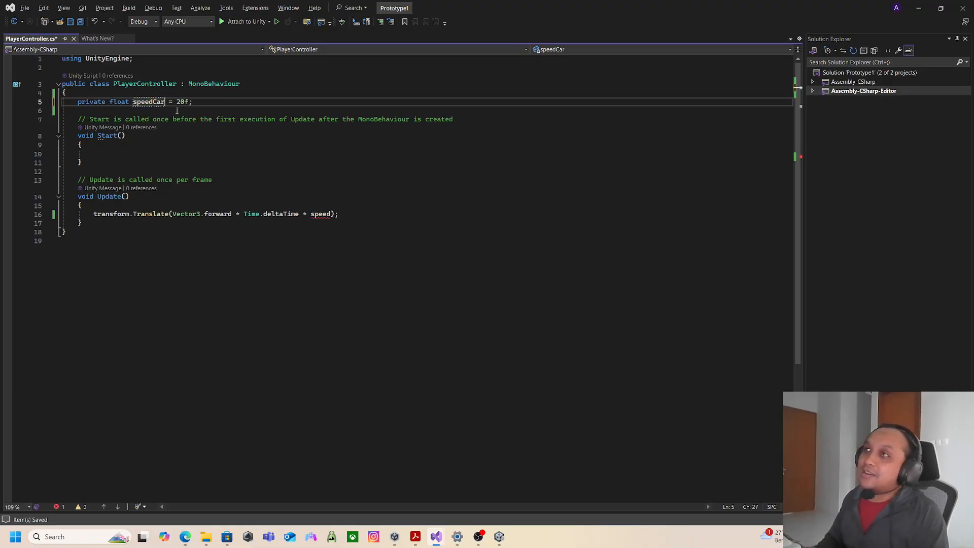
key("Left")
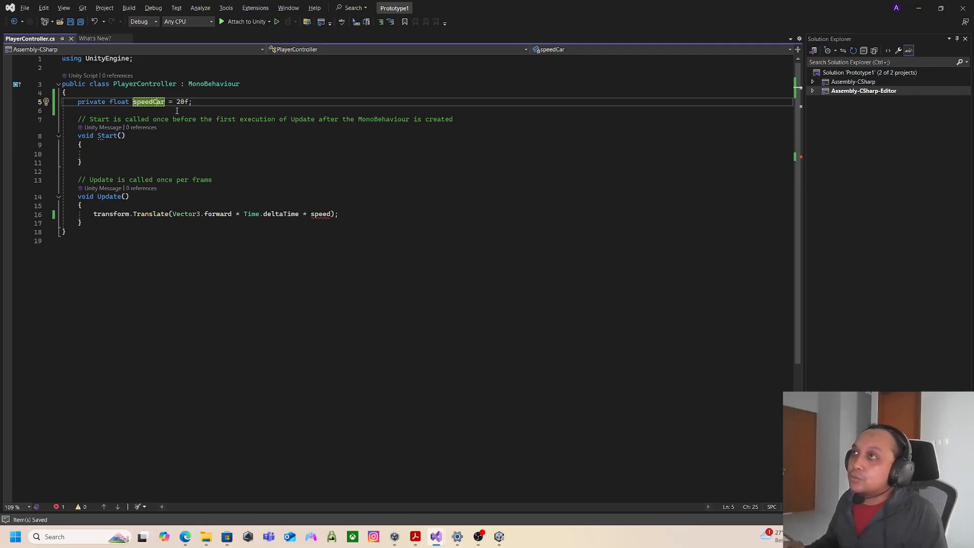
key("Left")
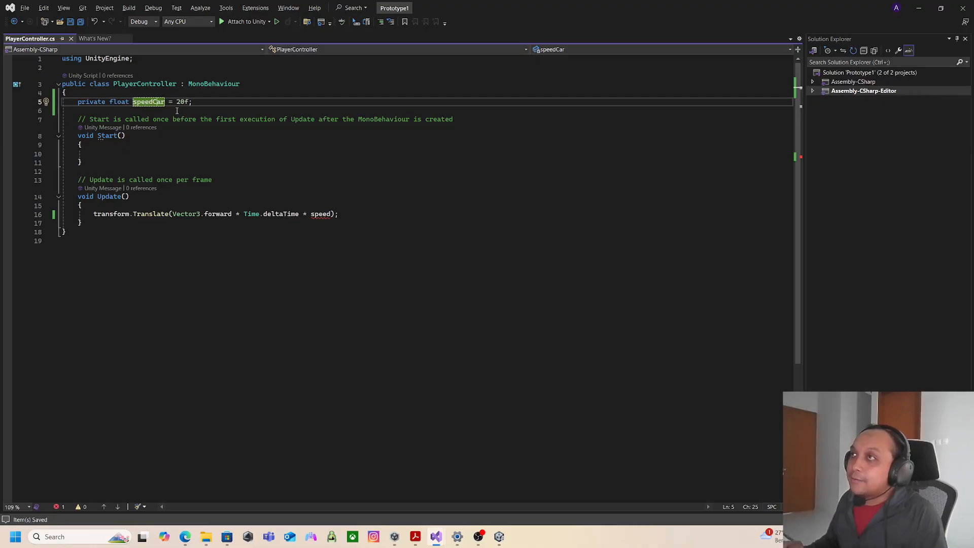
key("Left")
key("Right")
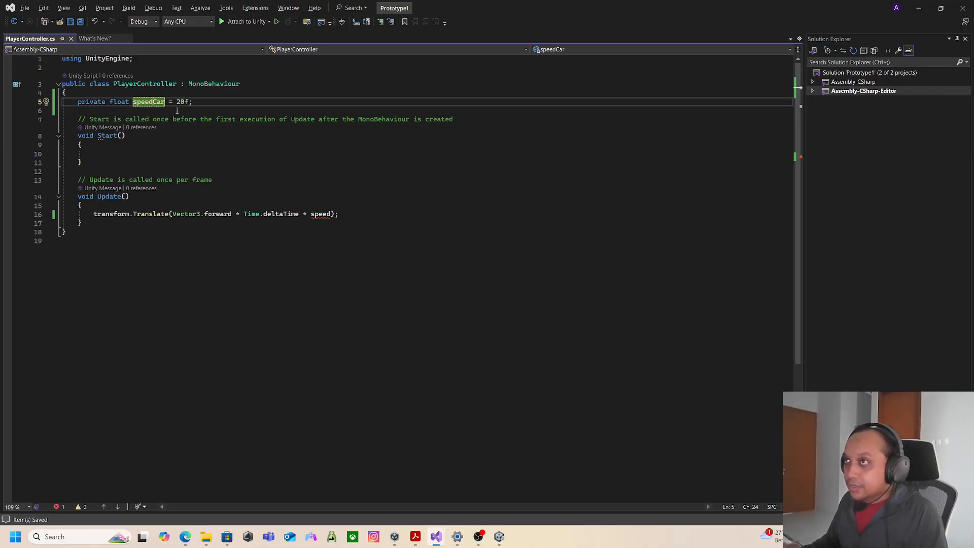
key("BackSpace")
key("BackSpace")
key("BackSpace")
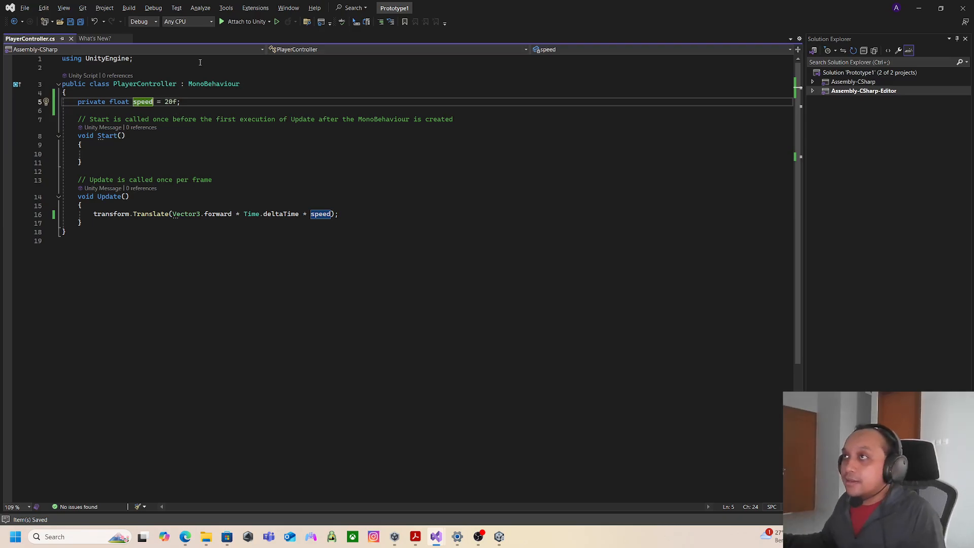
left_click(233, 103)
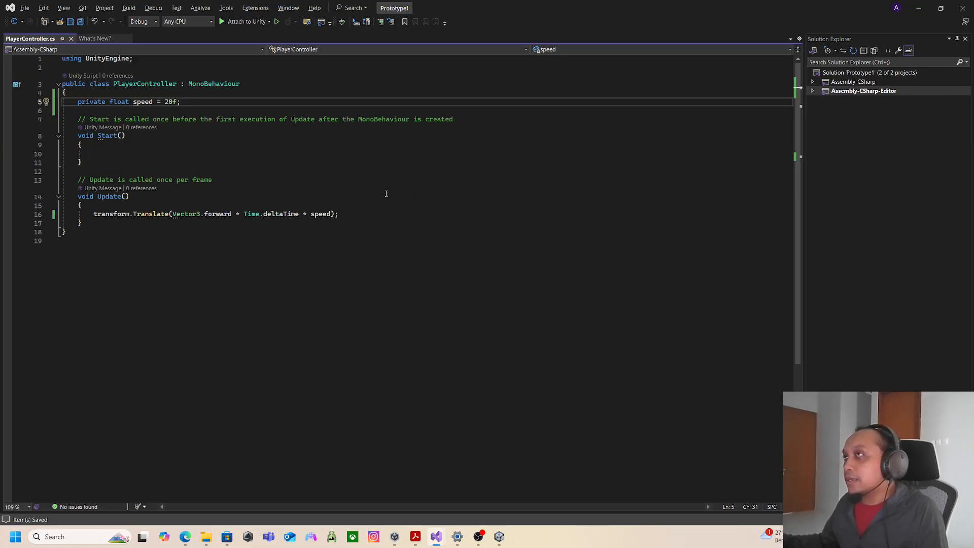
Switch to Unity, run the scene in Play mode to test the Vehicle's movement, and stop it
key("alt+Tab")
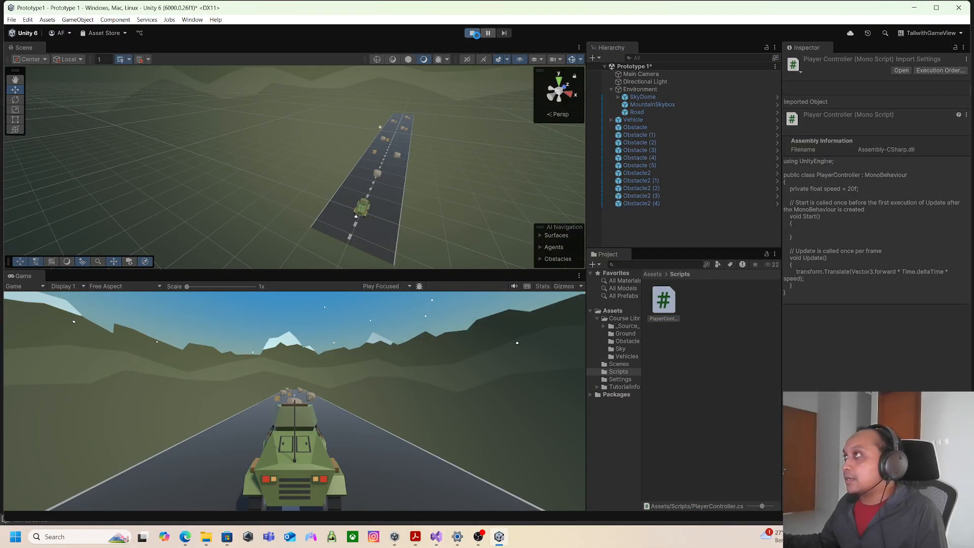
left_click(472, 33)
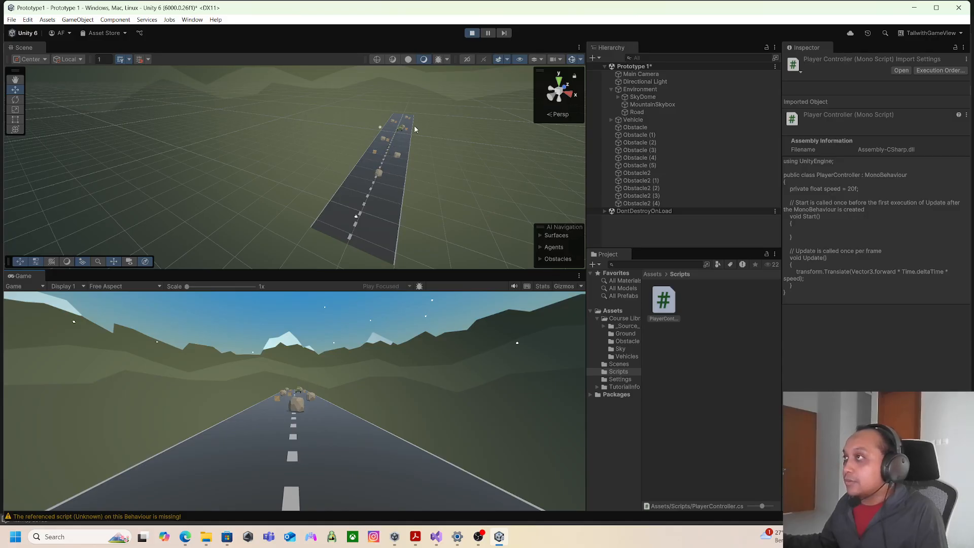
left_click(472, 33)
Switch to Visual Studio, change the speed field's access modifier to public, and save the PlayerController script
key("alt+Tab")
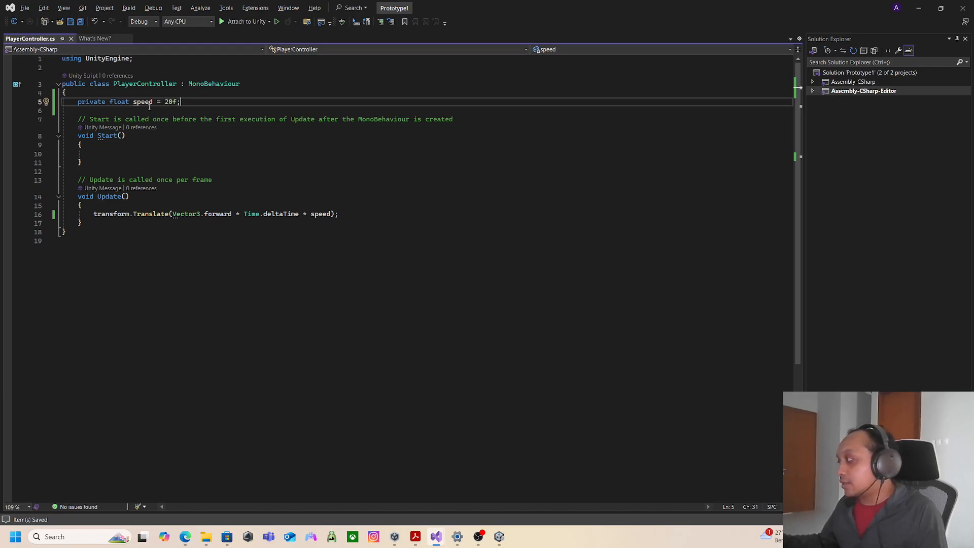
double_click(92, 102)
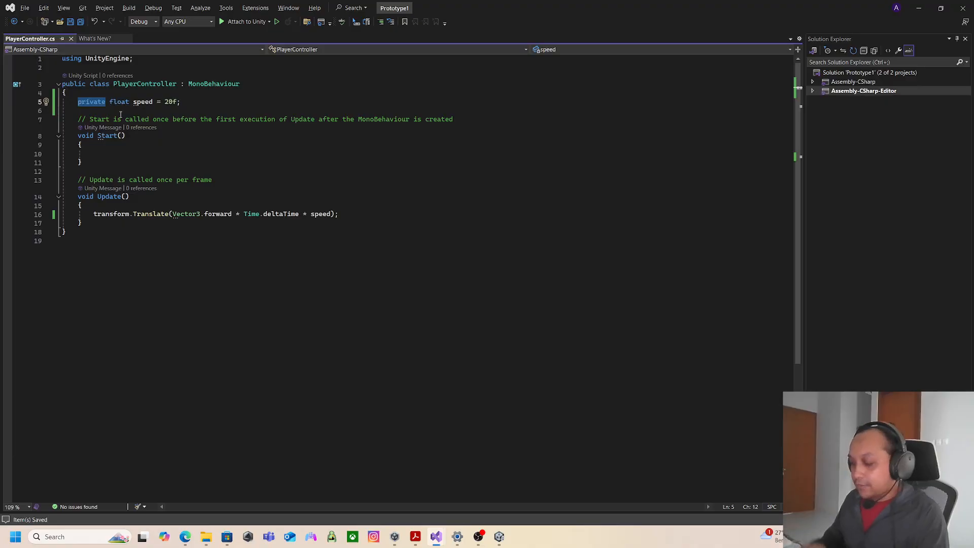
type("public")
key("ctrl+s")
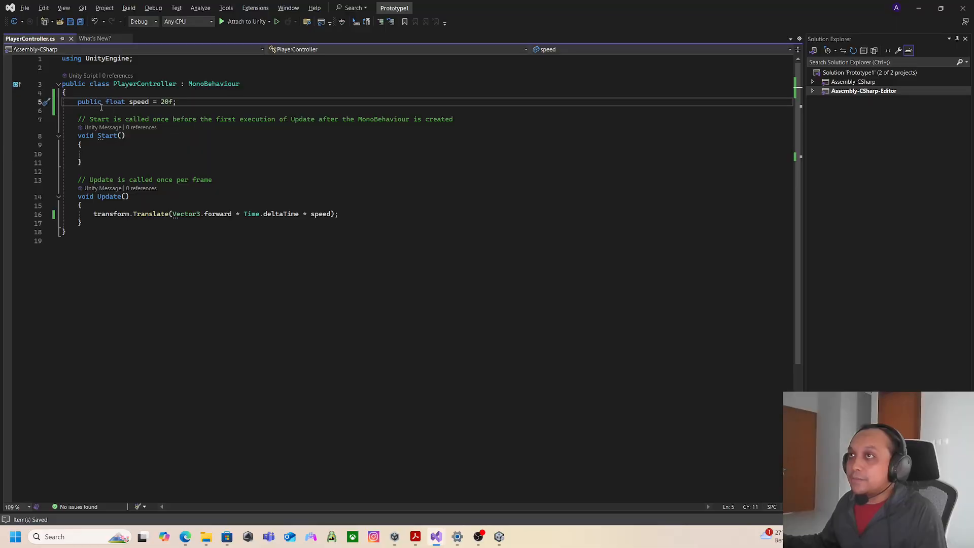
left_click(97, 111)
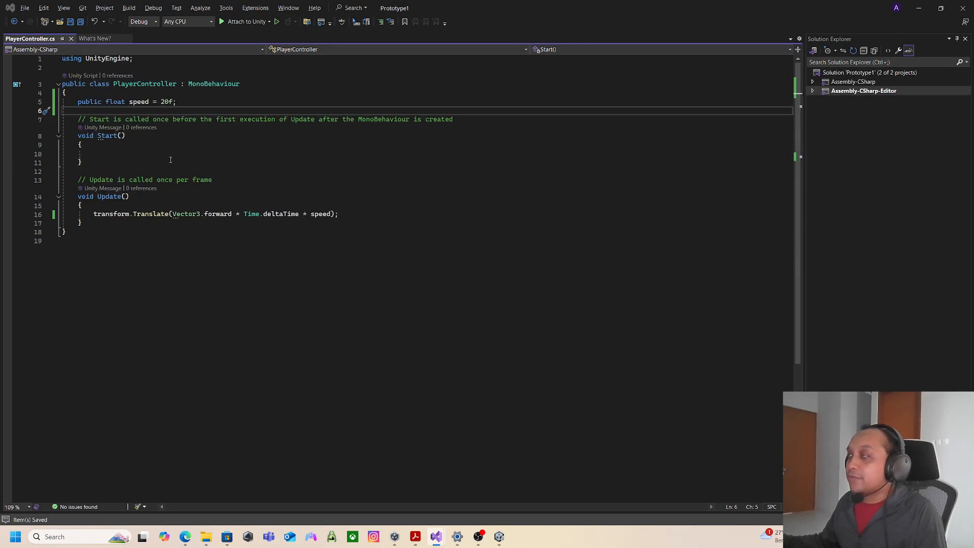
Switch to Unity, select the Vehicle on the road, examine its Player Controller (Script) component, and frame the Vehicle
key("super+Tab")
left_click(345, 147)
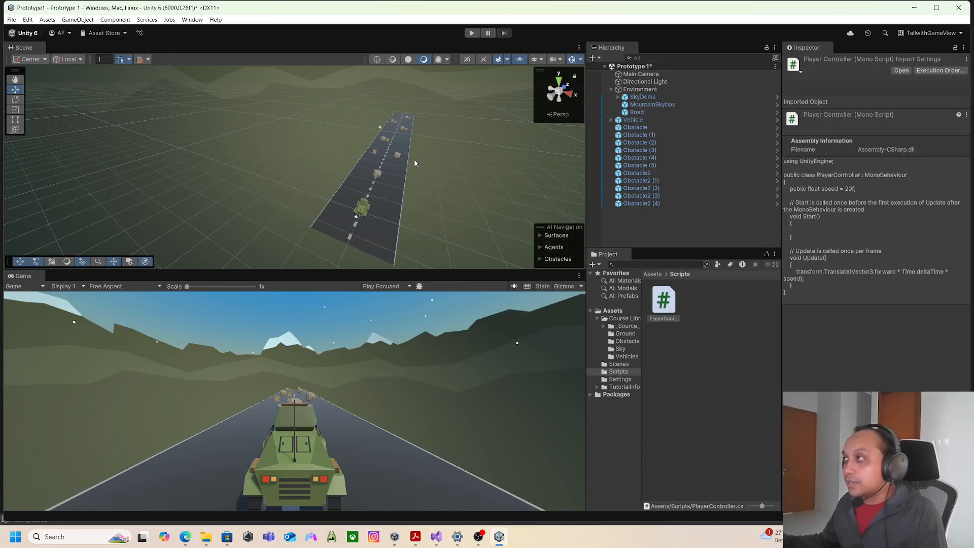
scroll(415, 163, "down", 2)
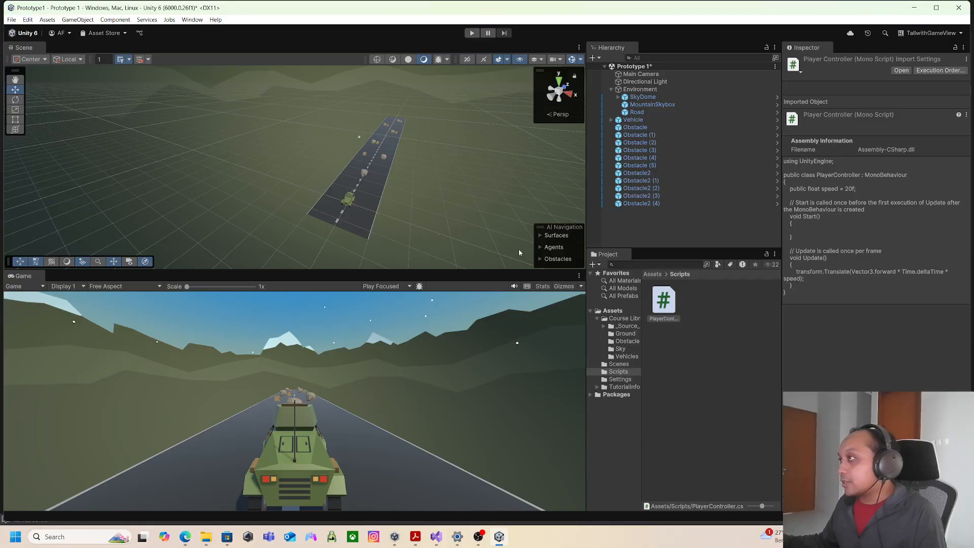
scroll(355, 255, "up", 2)
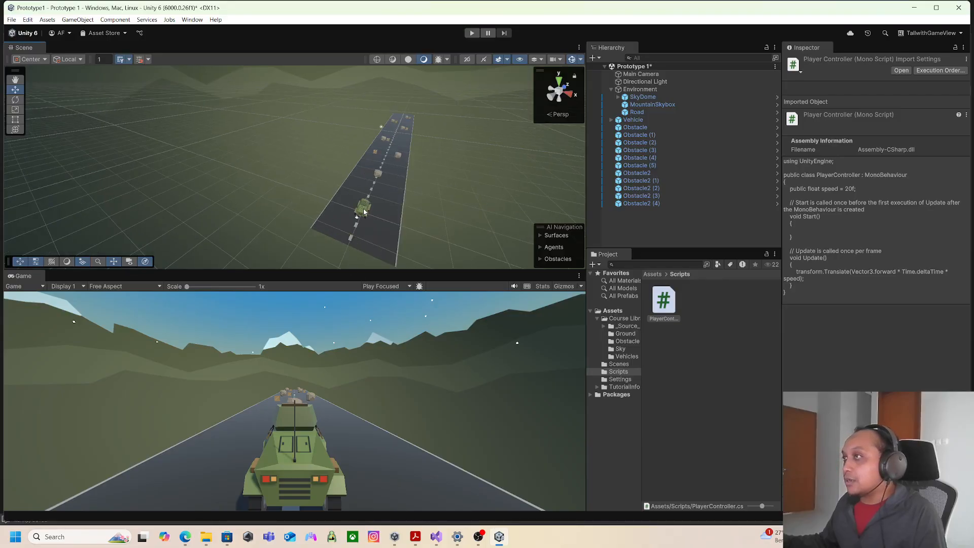
left_click(363, 209)
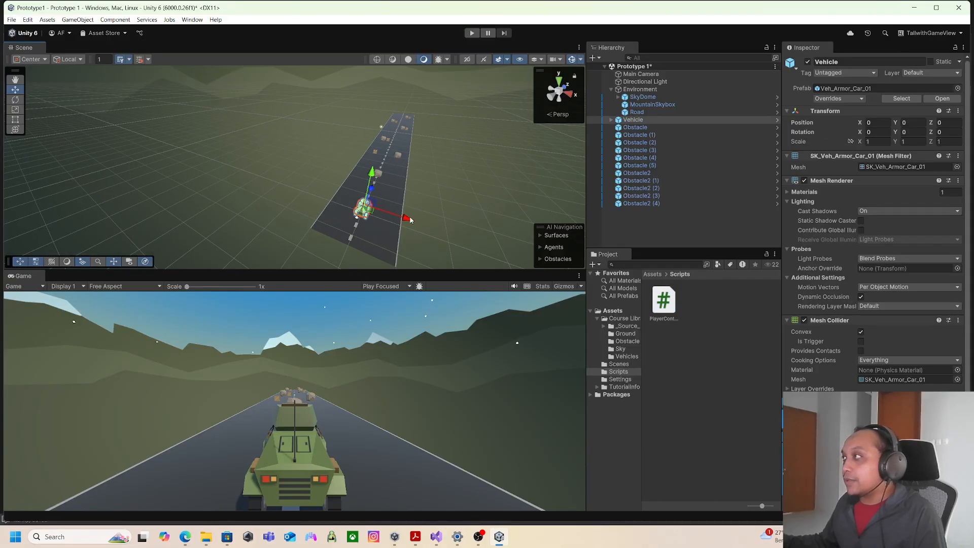
scroll(840, 238, "down", 2)
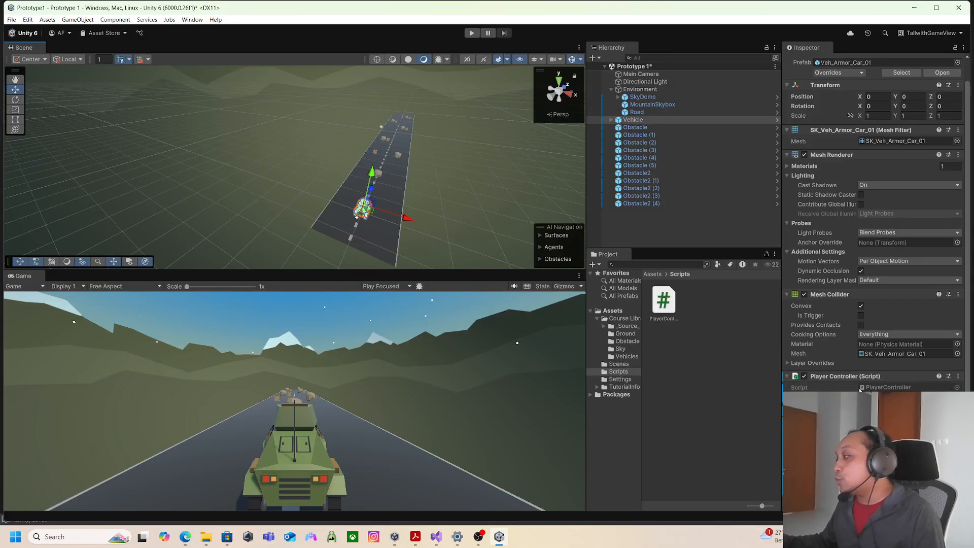
middle_click_drag(479, 241, 437, 218)
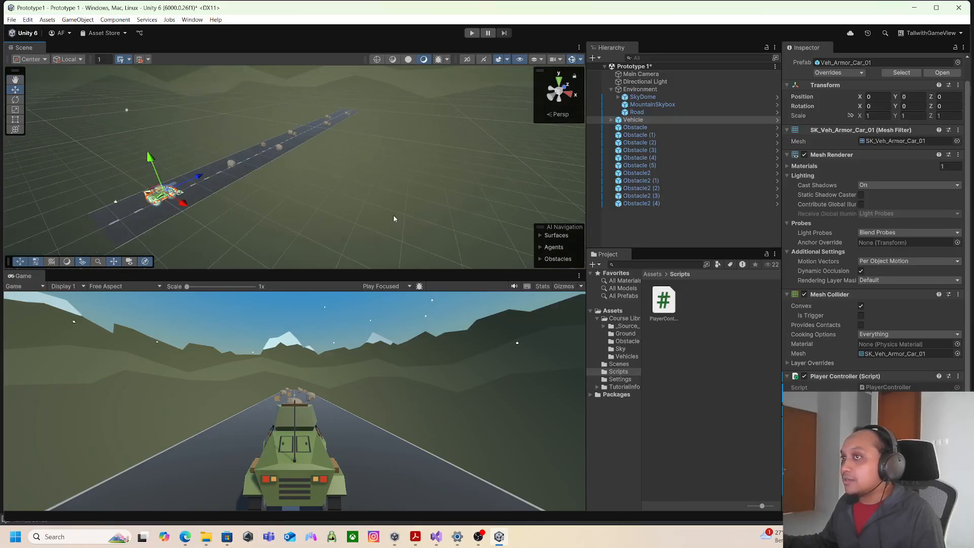
scroll(394, 218, "up", 4)
middle_click_drag(254, 217, 274, 211)
key("f")
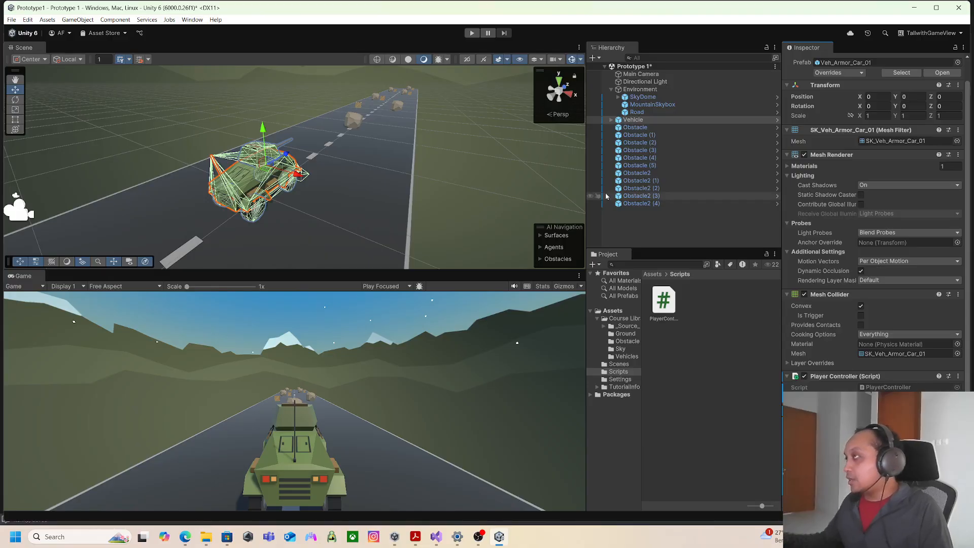
Run and stop the scene three times in Play mode with the Vehicle selected to watch how it drives
key("ctrl+p")
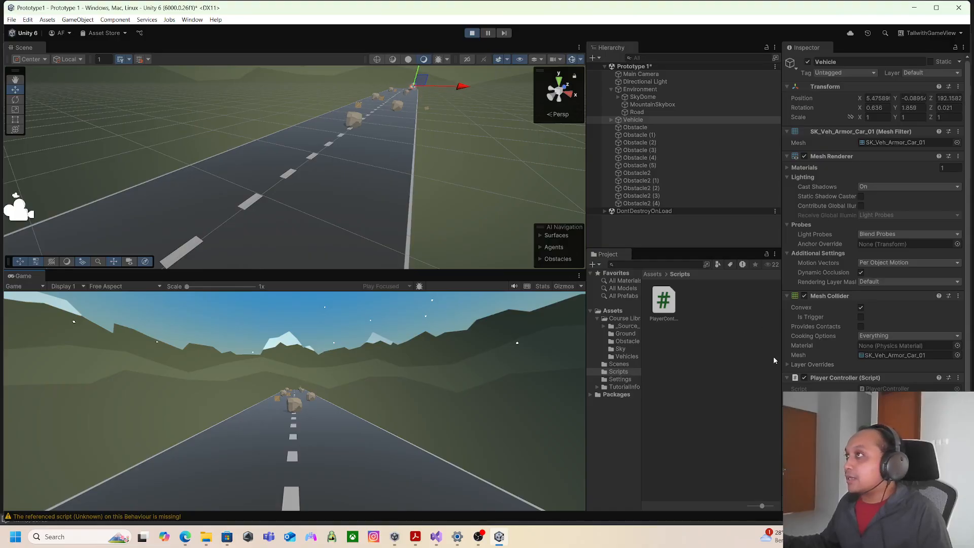
left_click(471, 33)
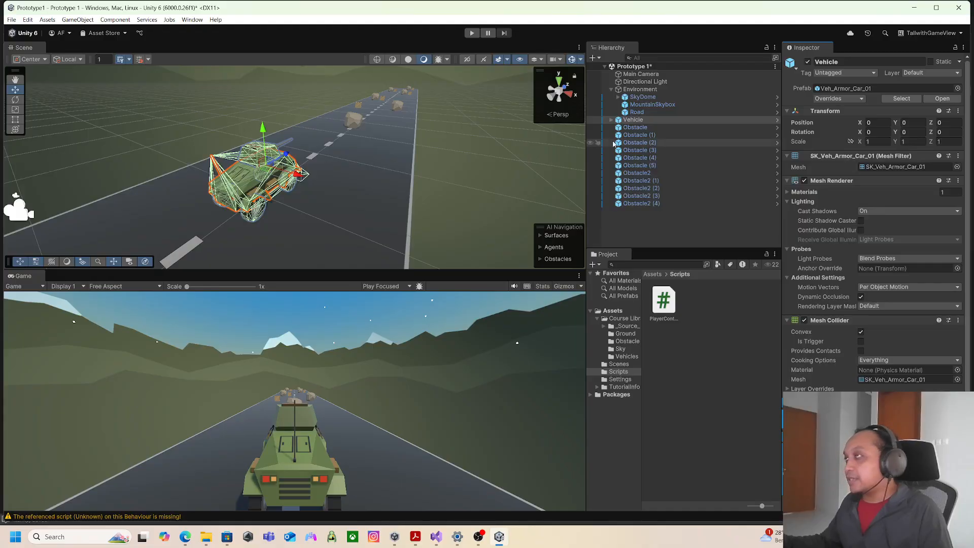
left_click(471, 34)
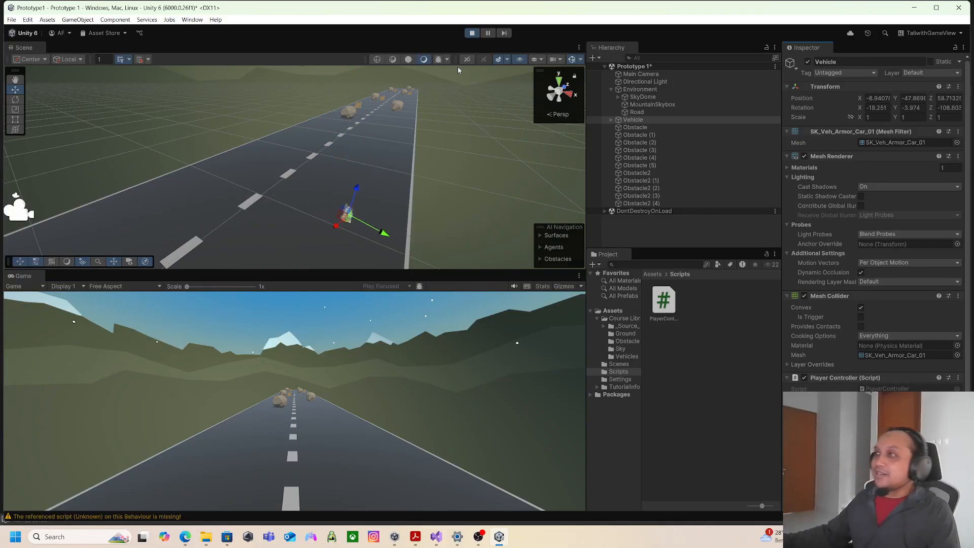
left_click(470, 34)
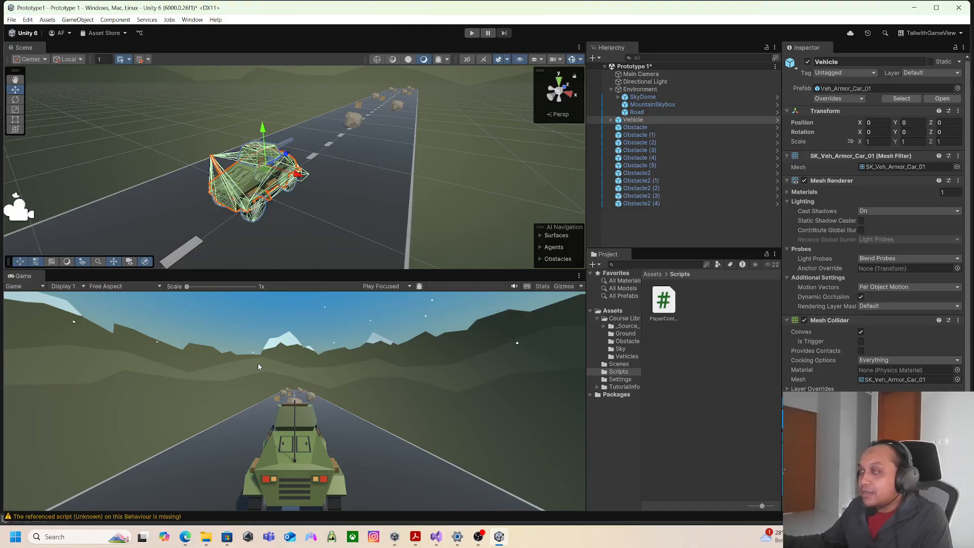
scroll(357, 262, "down", 10)
scroll(371, 226, "up", 10)
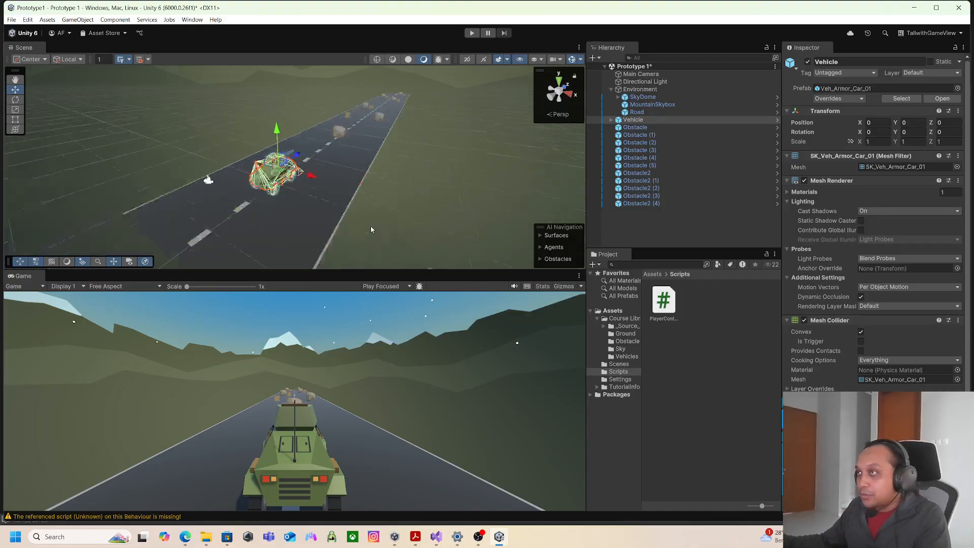
scroll(367, 211, "up", 3)
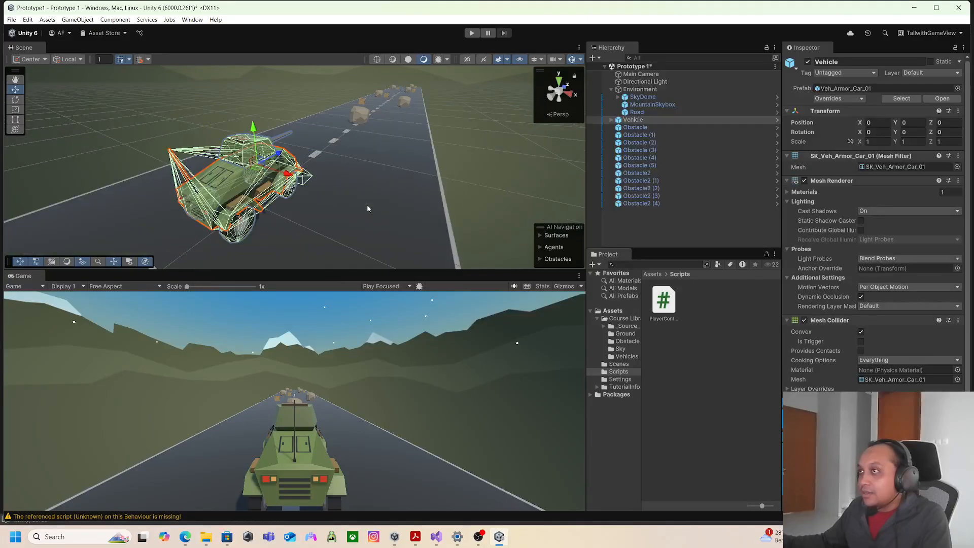
left_click(472, 33)
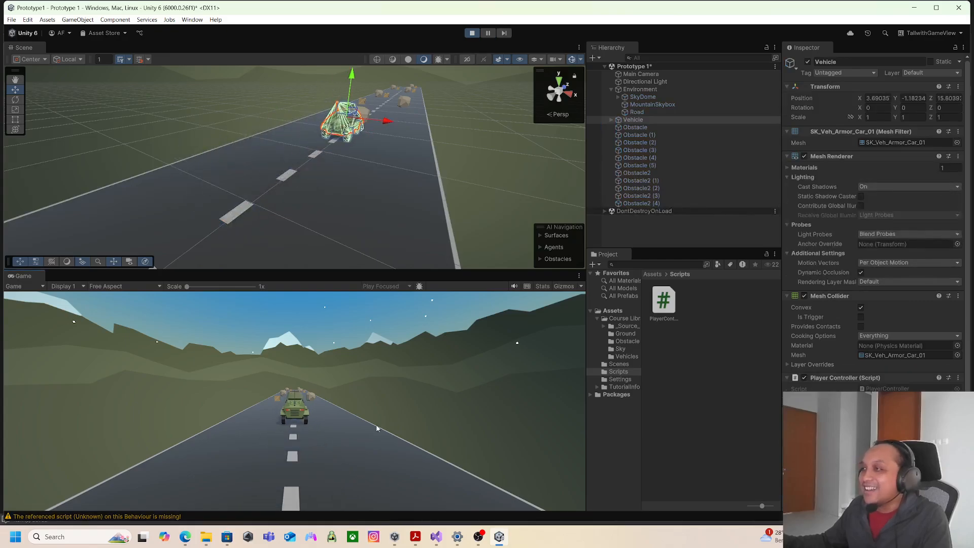
left_click(472, 33)
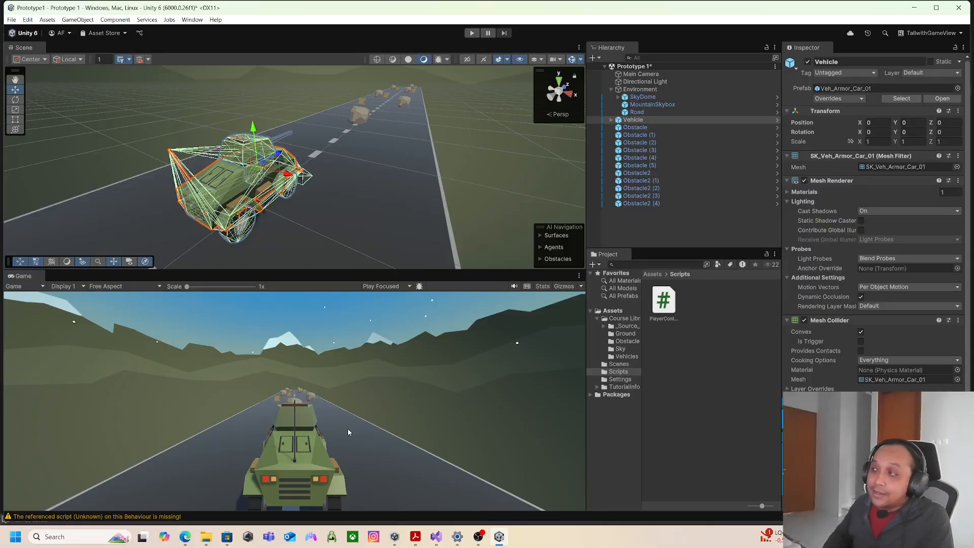
Create a MonoBehaviour script named FollowPlayer in the Scripts folder
left_click(687, 355)
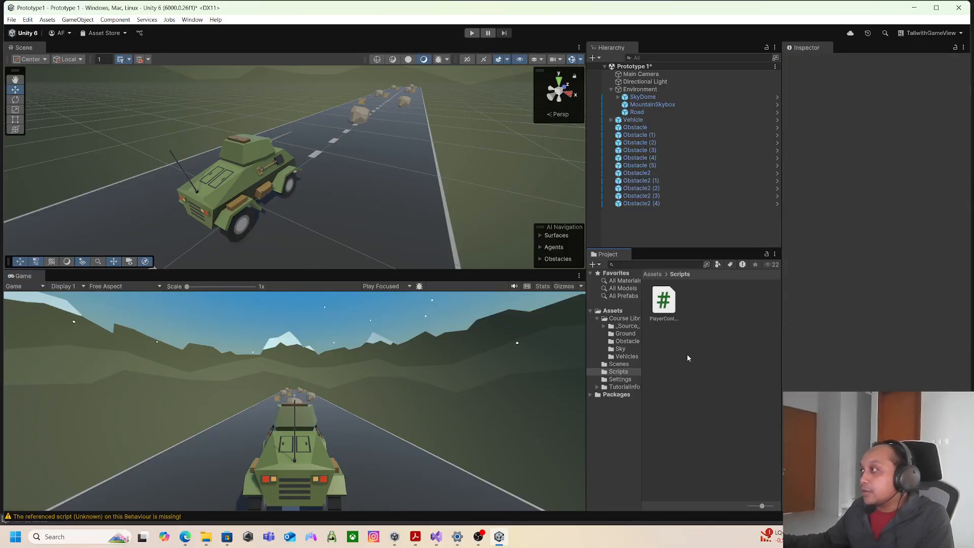
right_click(692, 325)
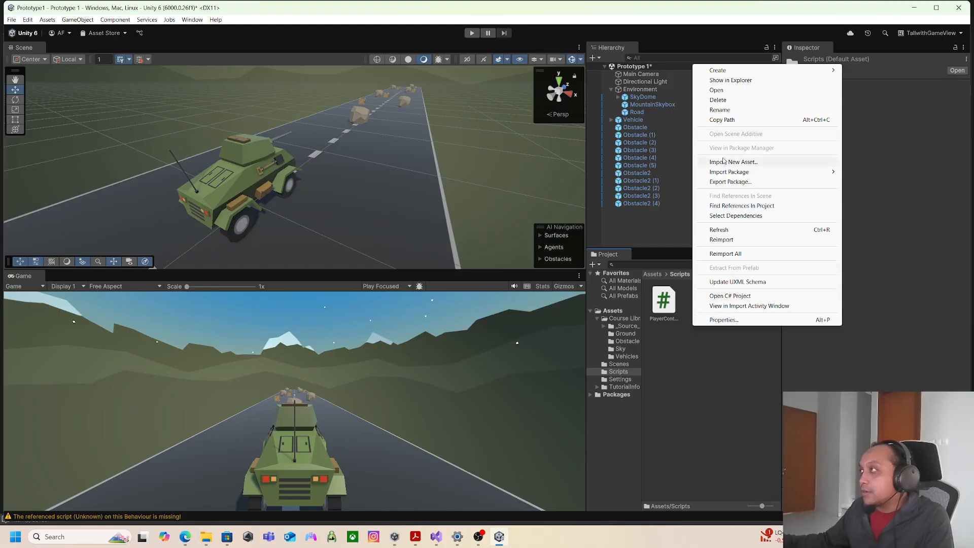
left_click(763, 77)
left_click(711, 276)
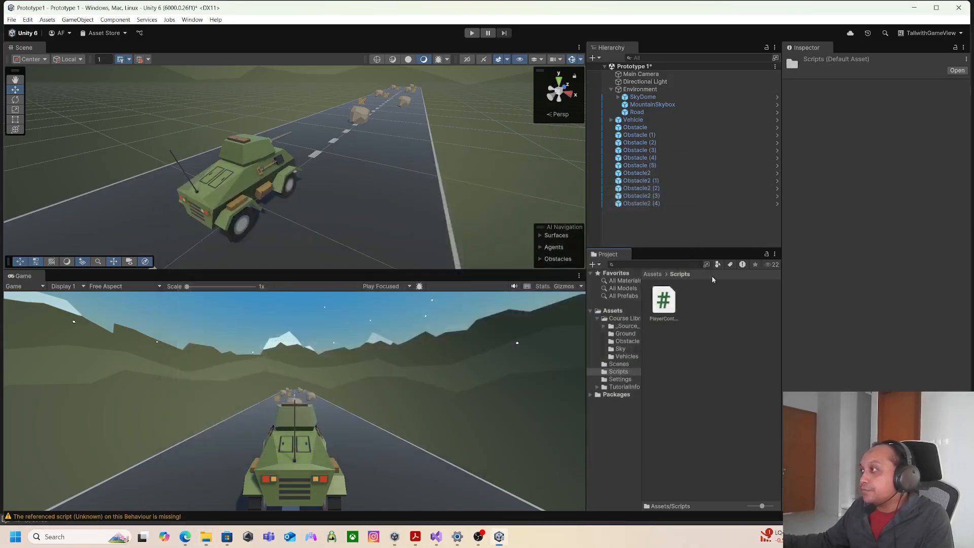
right_click(716, 276)
mouse_move(758, 65)
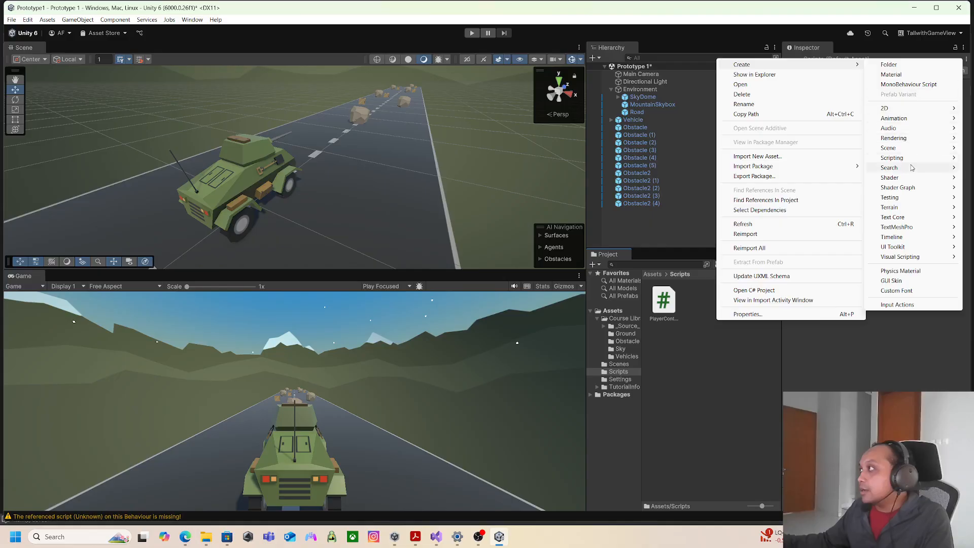
mouse_move(900, 158)
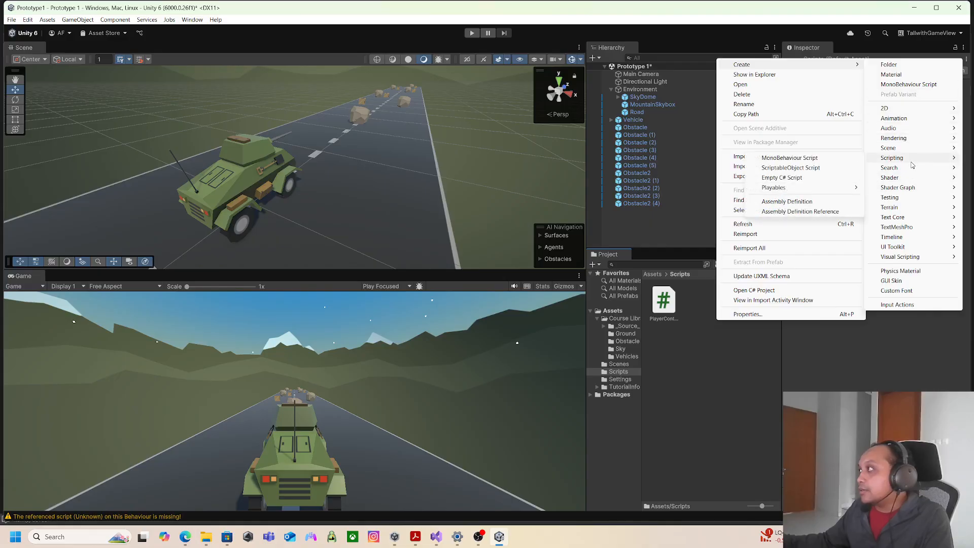
left_click(830, 159)
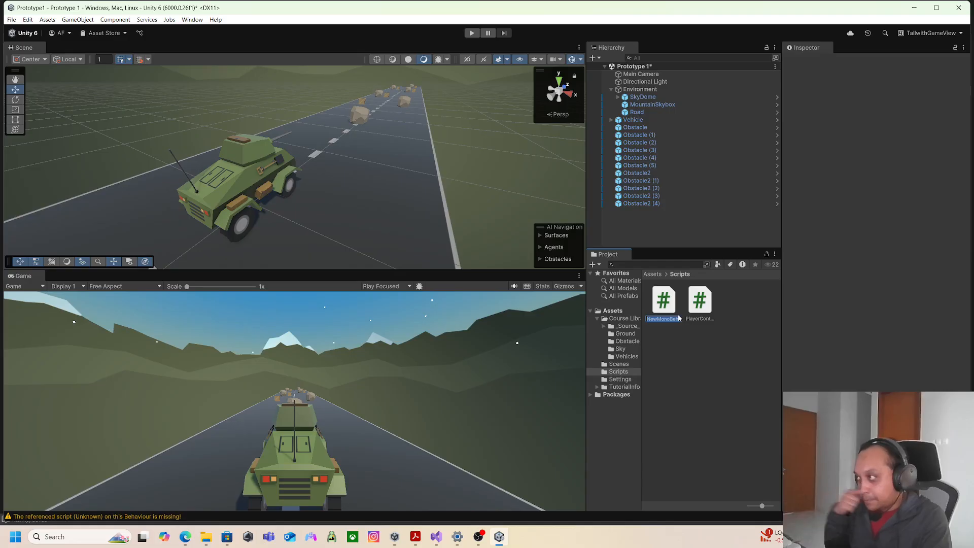
type("Follow")
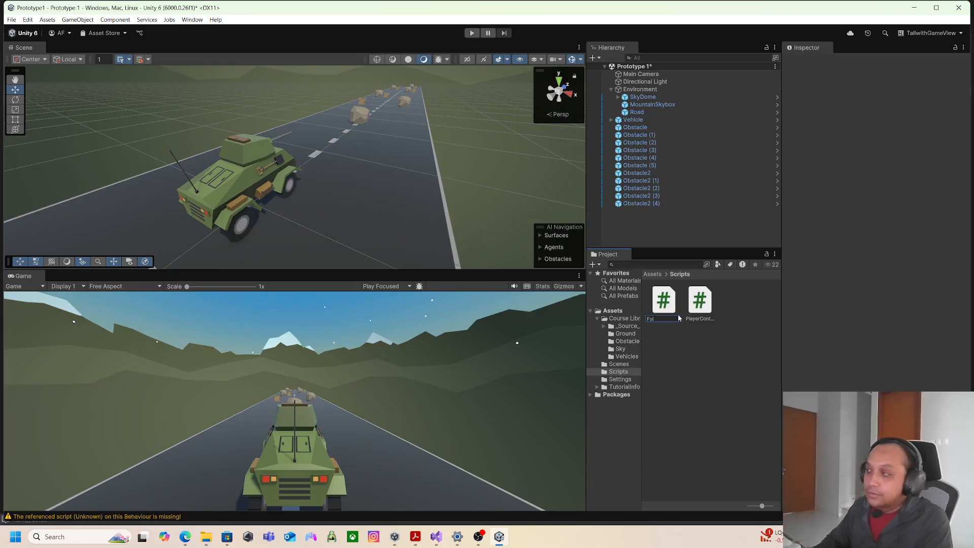
type("Player")
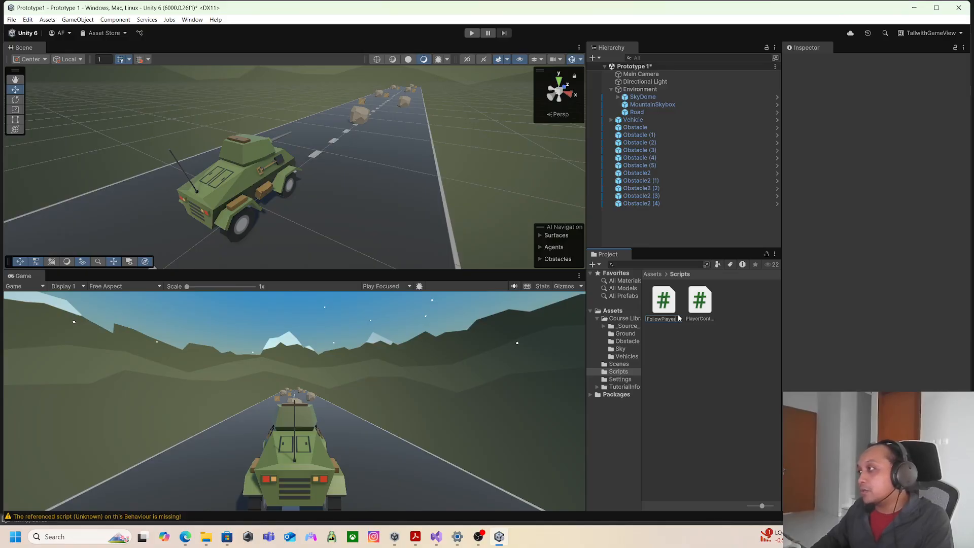
key("Return")
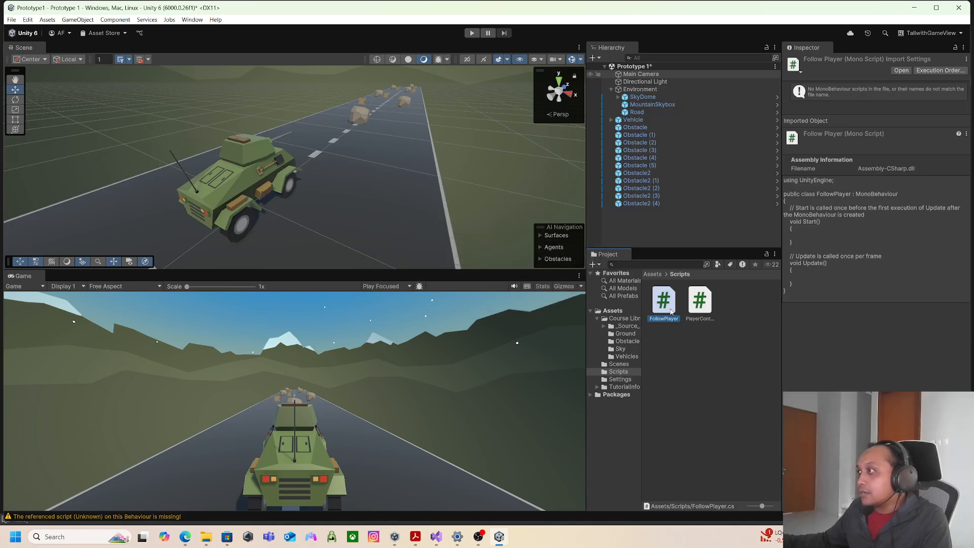
Select the Main Camera, collapse its Camera component, and attach the FollowPlayer script to it
left_click(637, 74)
scroll(876, 267, "down", 3)
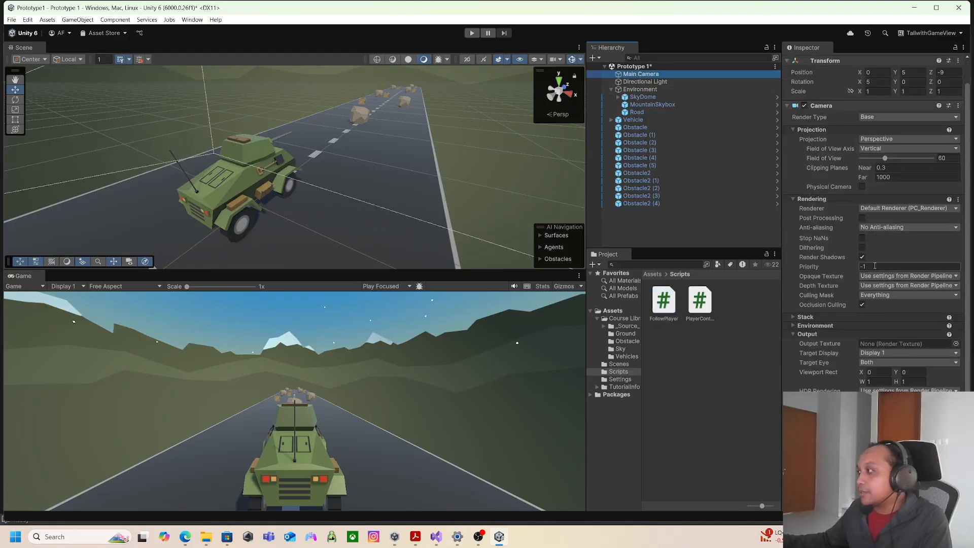
left_click(801, 314)
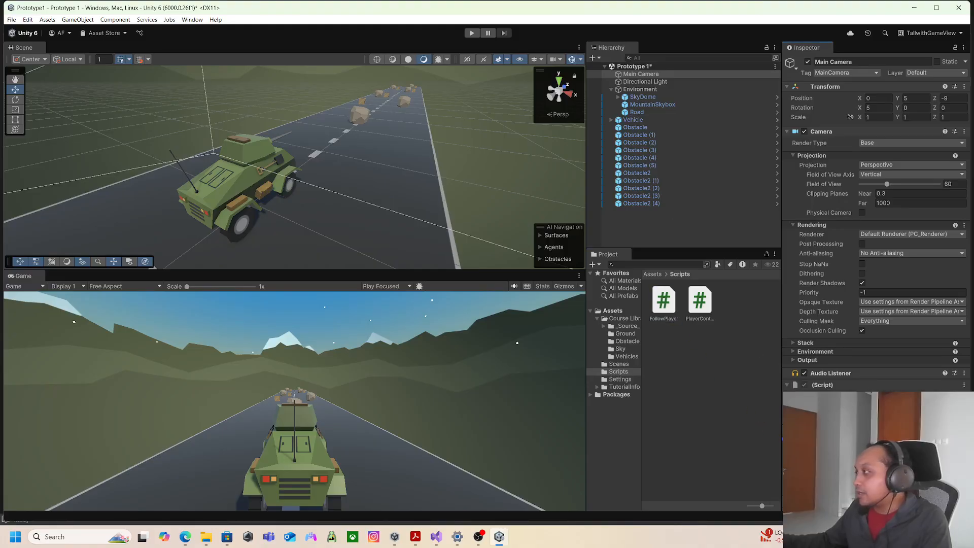
left_click(788, 132)
left_click(788, 154)
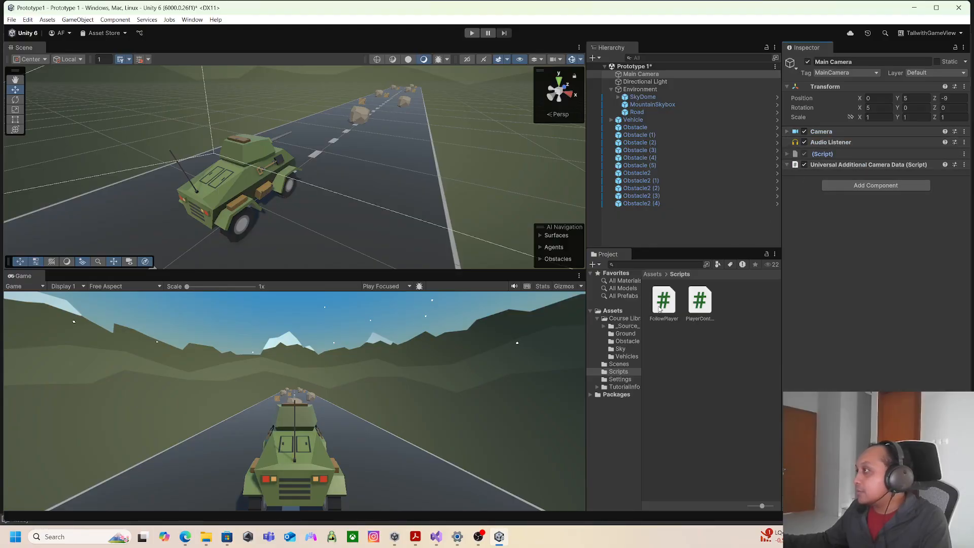
left_click_drag(659, 309, 834, 245)
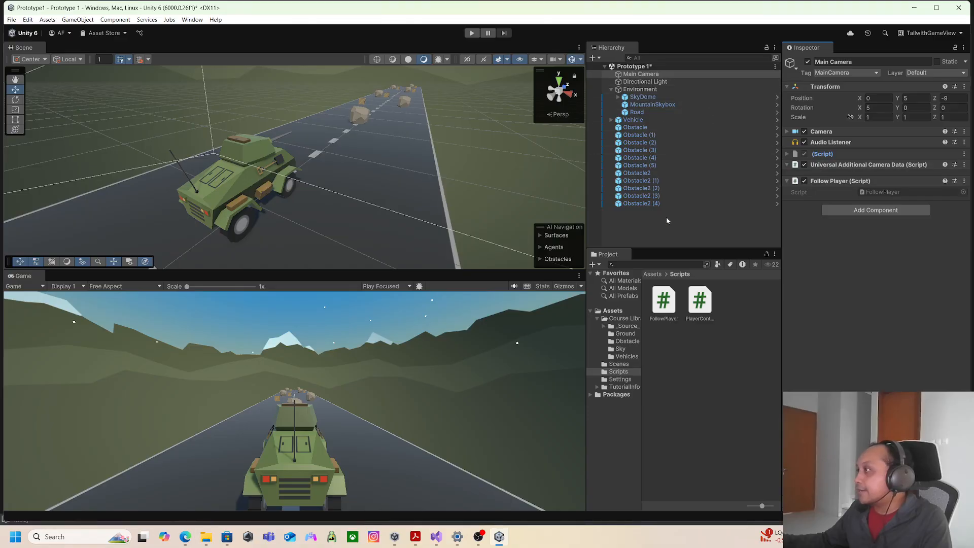
Open the FollowPlayer script in Visual Studio, return to Unity, and examine where the Main Camera sits relative to the Vehicle
double_click(673, 304)
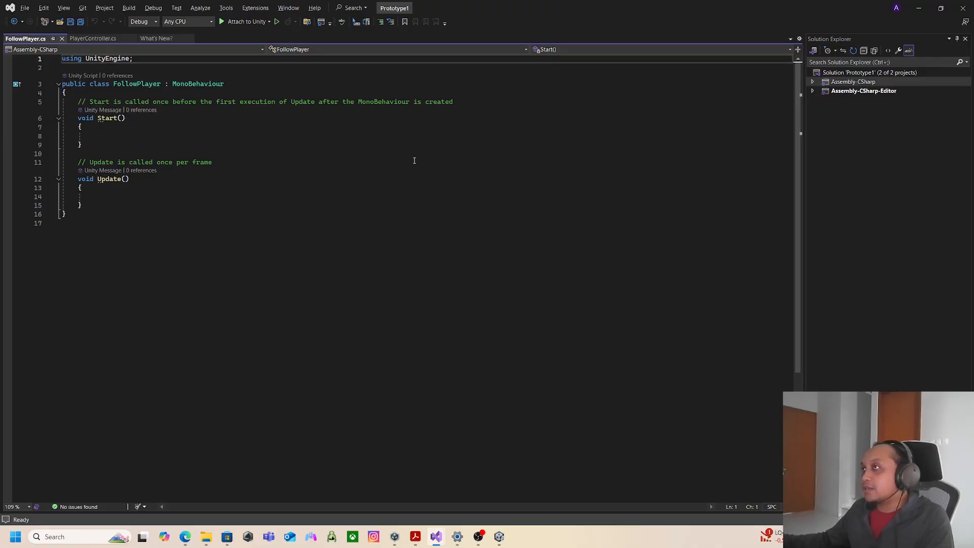
key("alt+Tab")
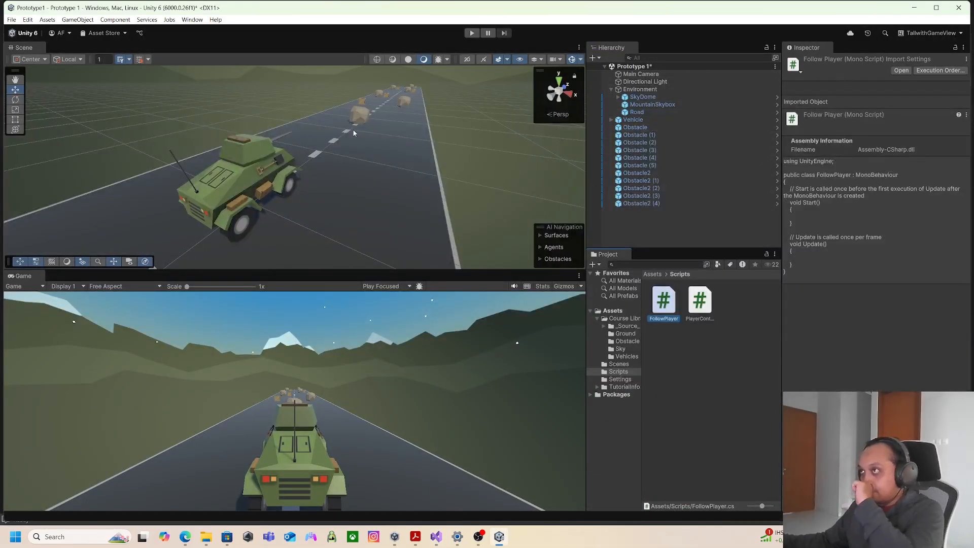
left_click(641, 74)
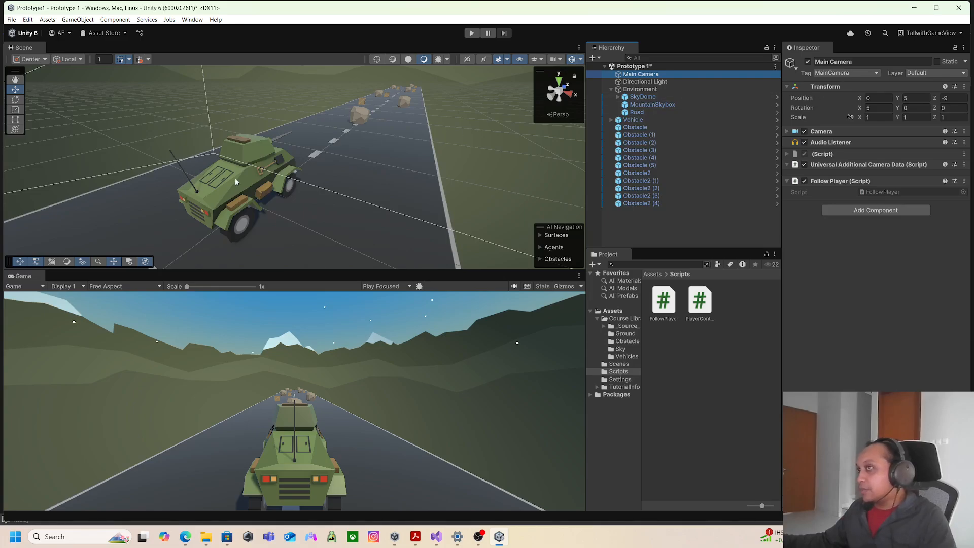
scroll(276, 194, "down", 3)
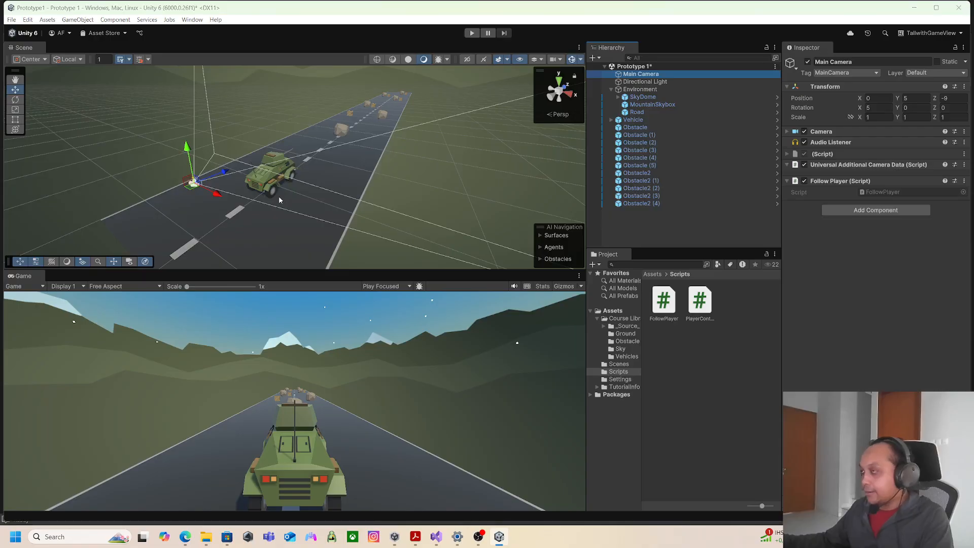
Switch to Visual Studio and begin the assignment "transform.position =" inside the Update method of FollowPlayer
key("alt+Tab")
left_click(170, 206)
left_click(165, 199)
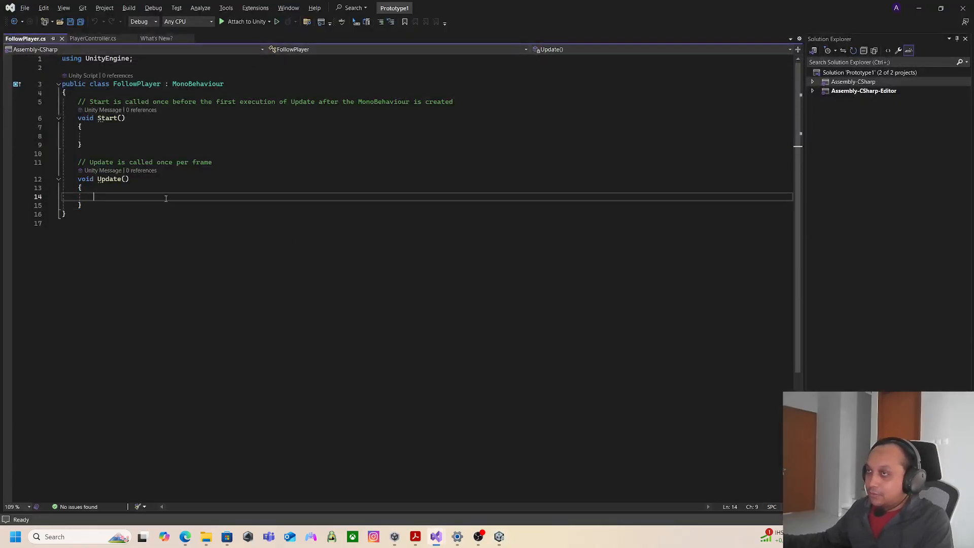
type("transform.")
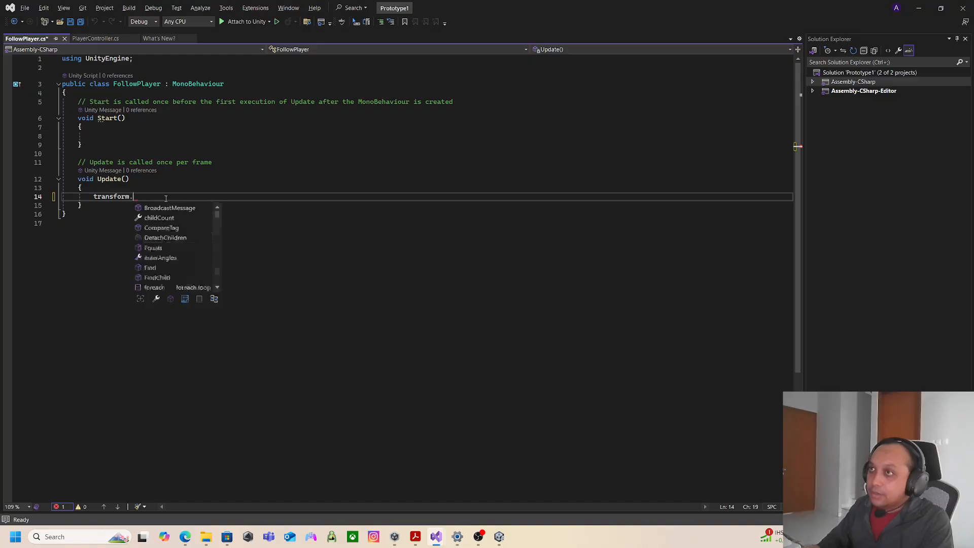
type("position =")
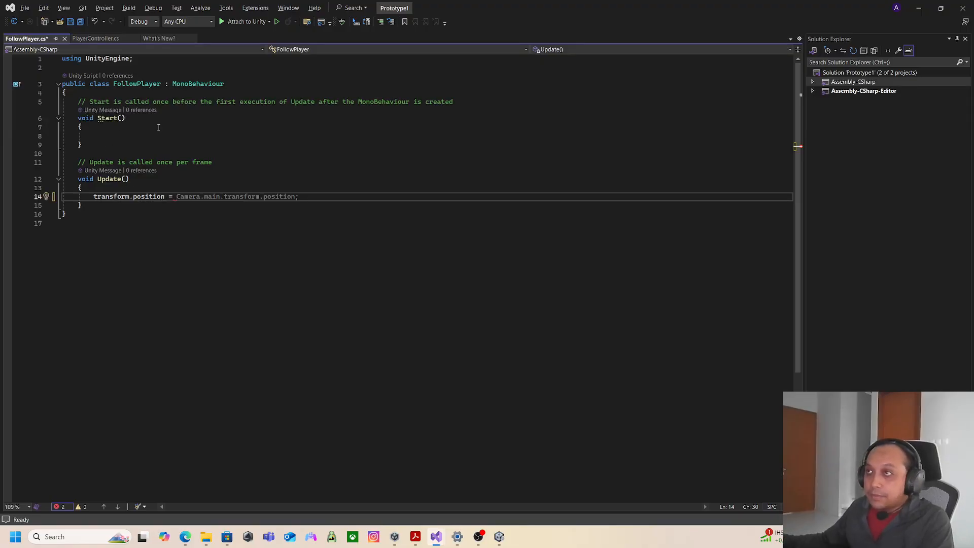
type(" PlayerController.")
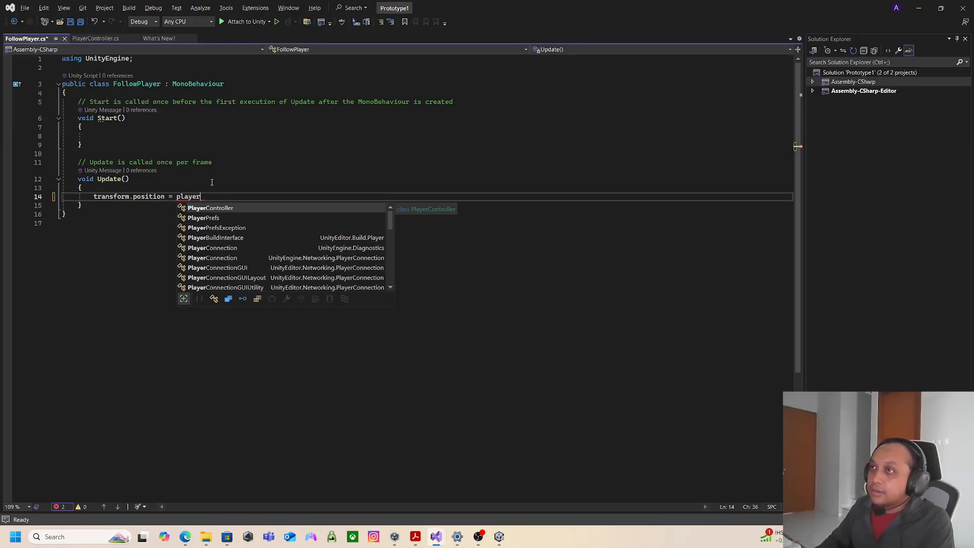
key("BackSpace")
key("BackSpace")
key("BackSpace")
key("BackSpace")
key("BackSpace")
key("BackSpace")
key("BackSpace")
key("BackSpace")
key("BackSpace")
key("BackSpace")
key("BackSpace")
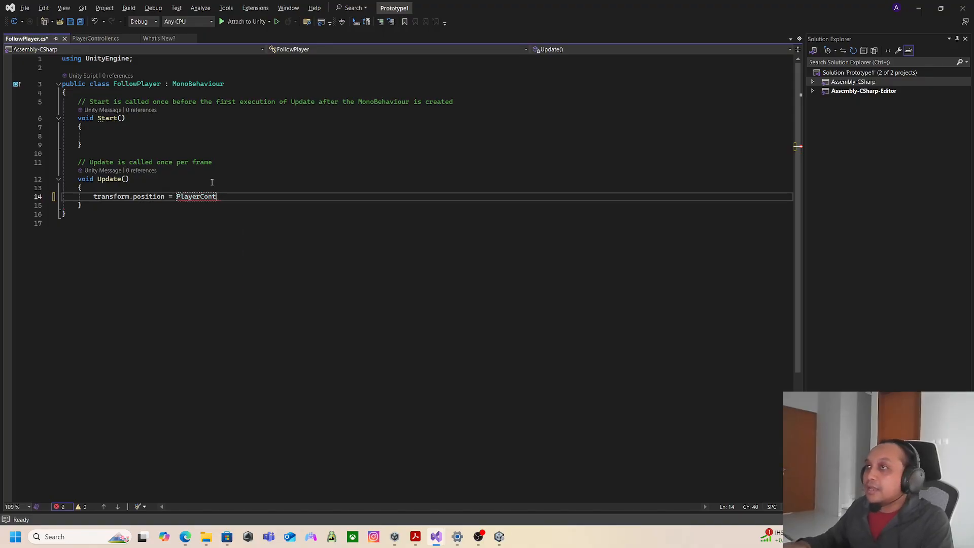
key("BackSpace")
key("BackSpace")
key("BackSpace")
key("BackSpace")
key("BackSpace")
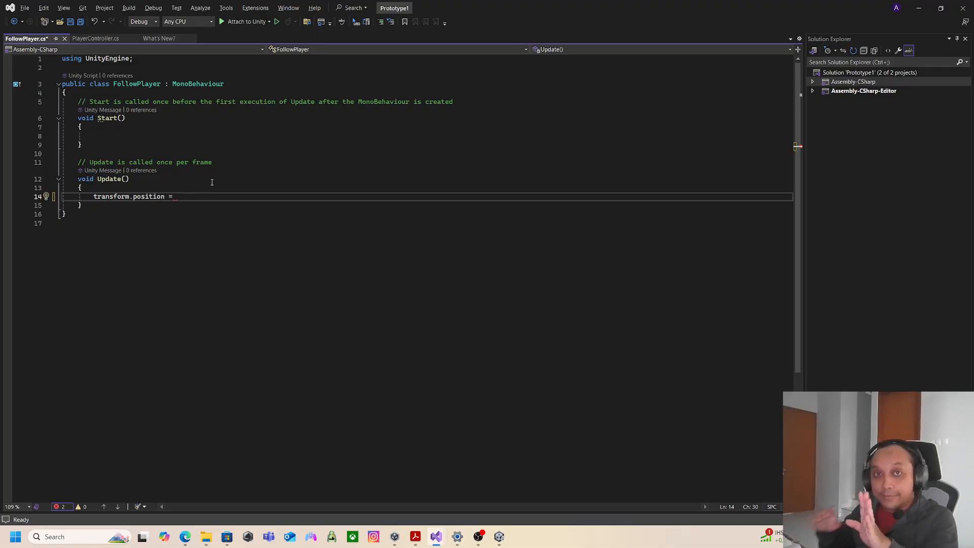
Declare the field "public GameObject player;" at the start of the FollowPlayer class, add a blank line below it, and save the script
key("Home")
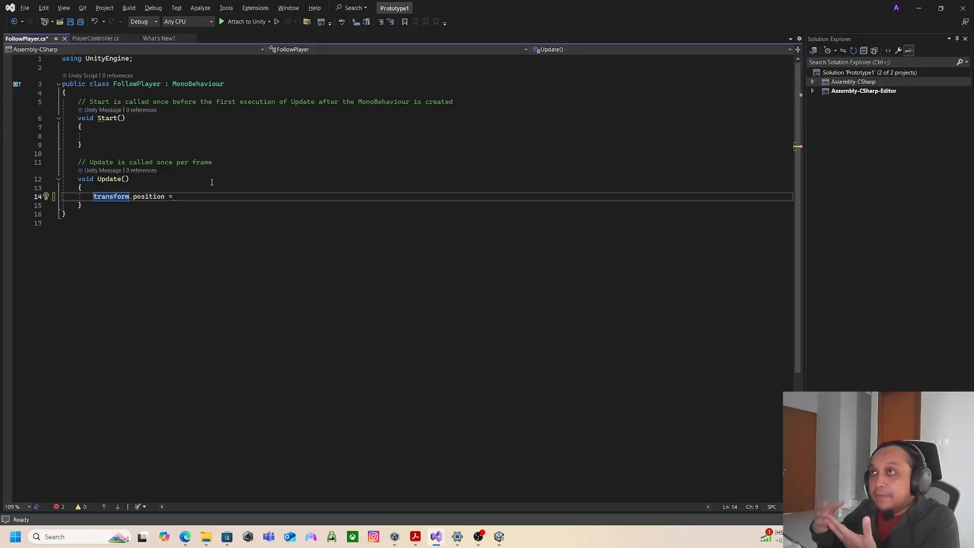
left_click(130, 91)
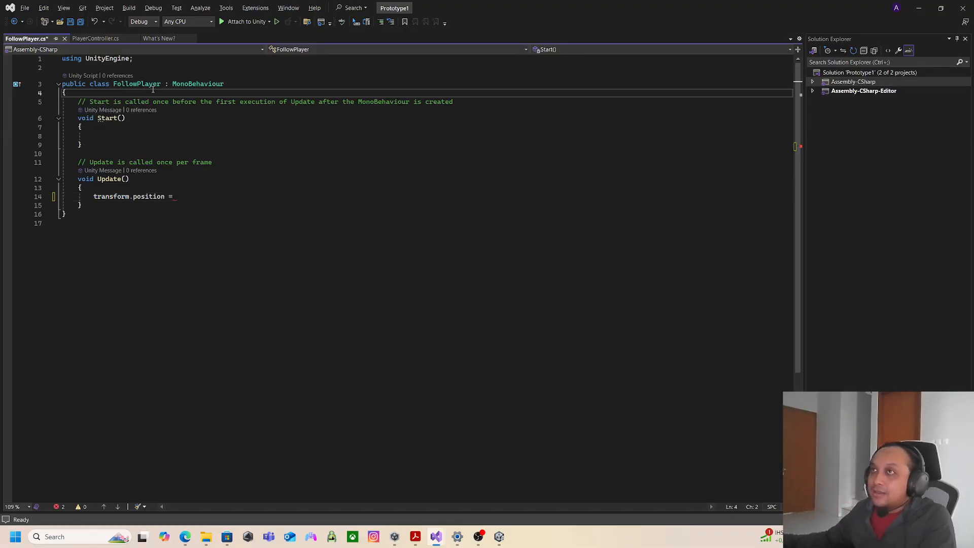
key("Return")
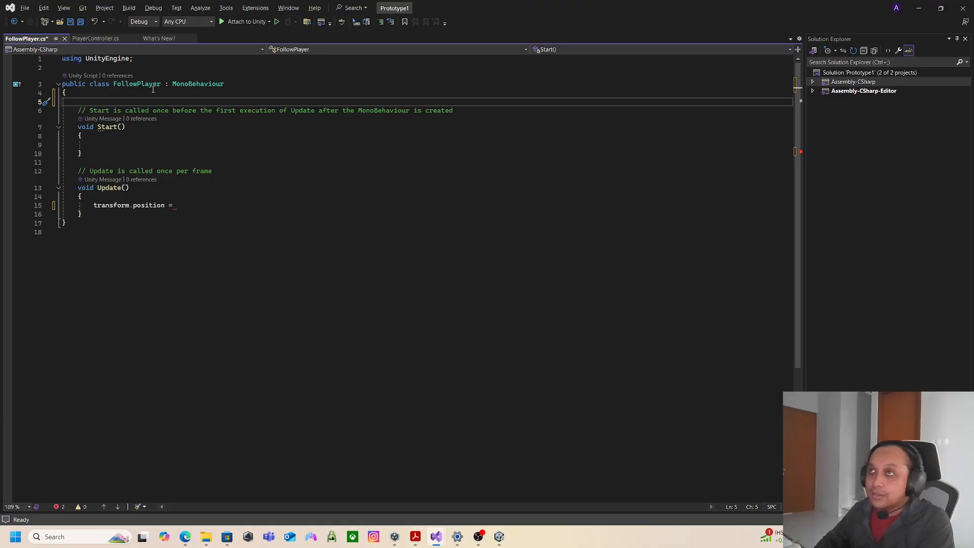
type("pu")
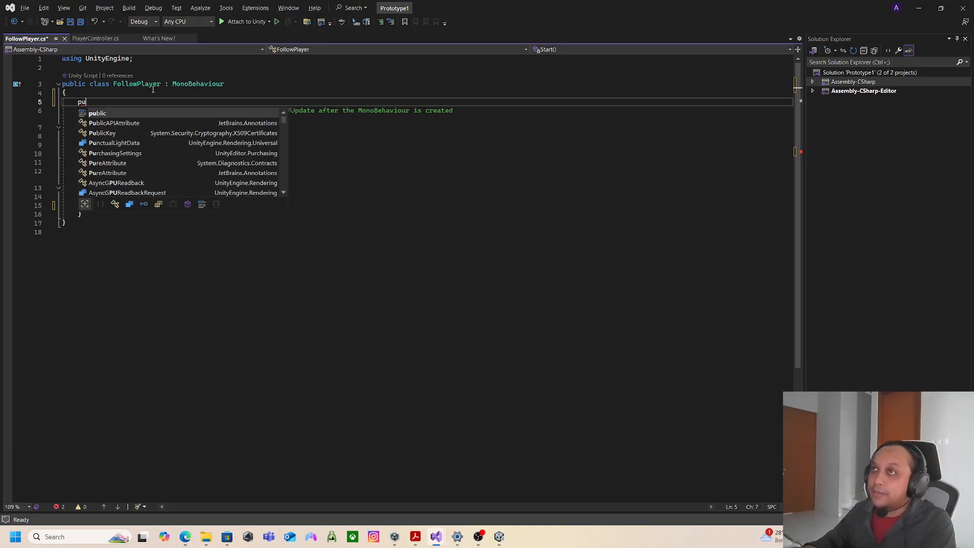
type("blic Game")
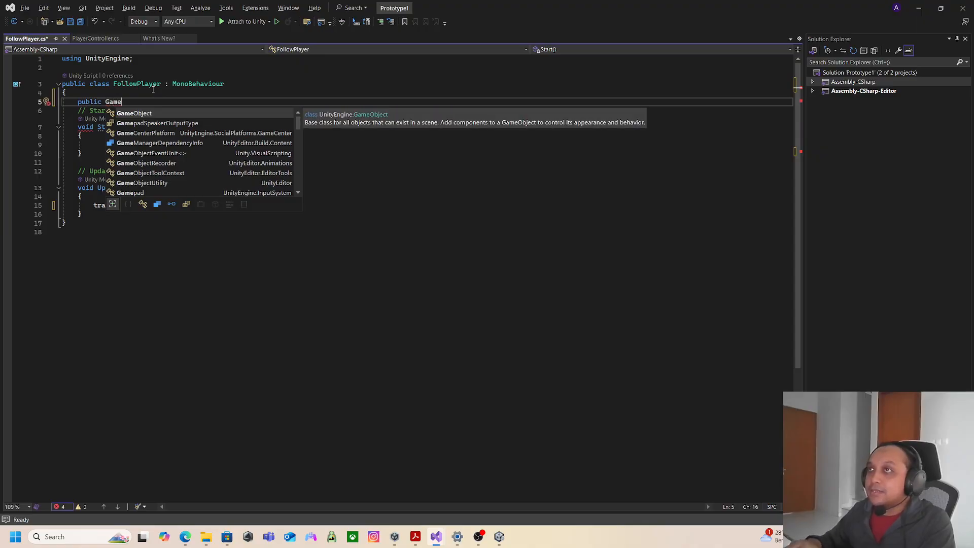
key("Tab")
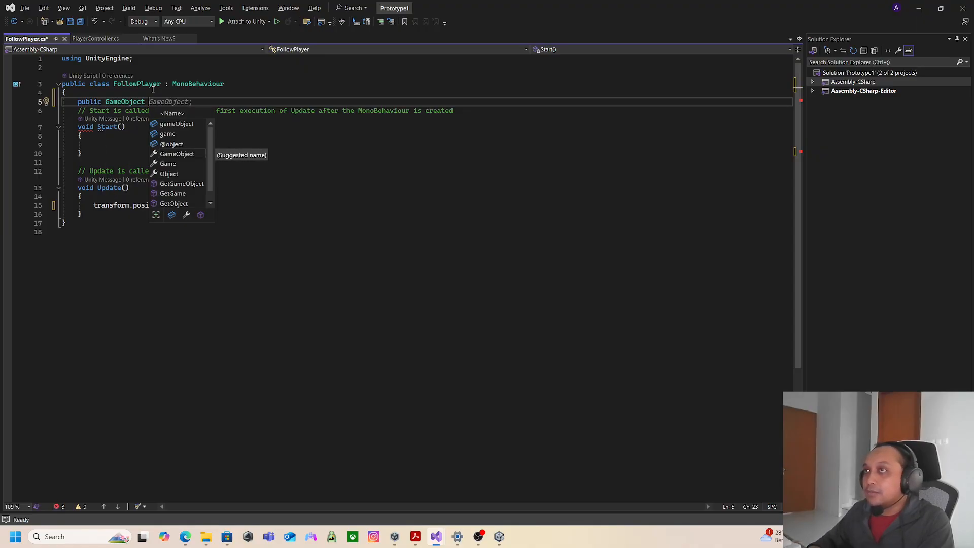
type("player;")
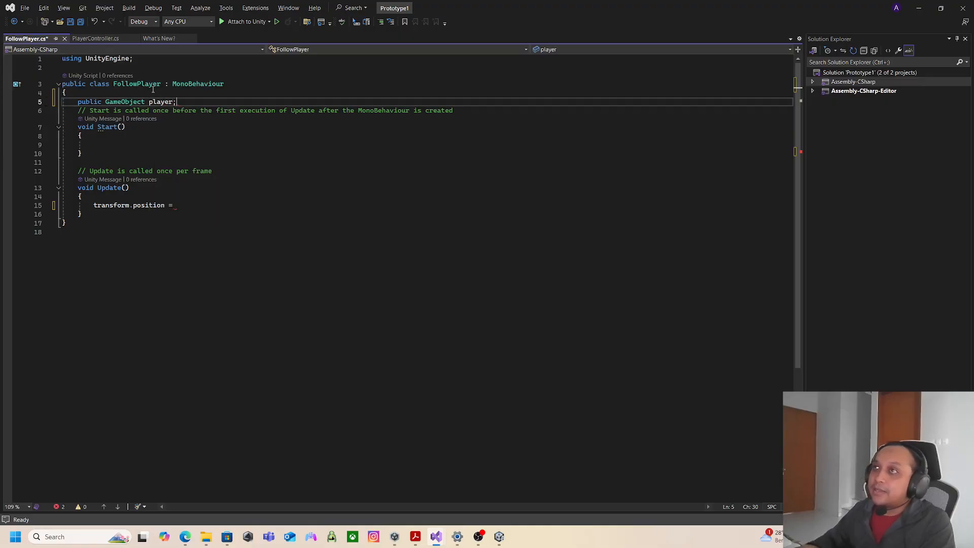
key("Return")
key("ctrl+s")
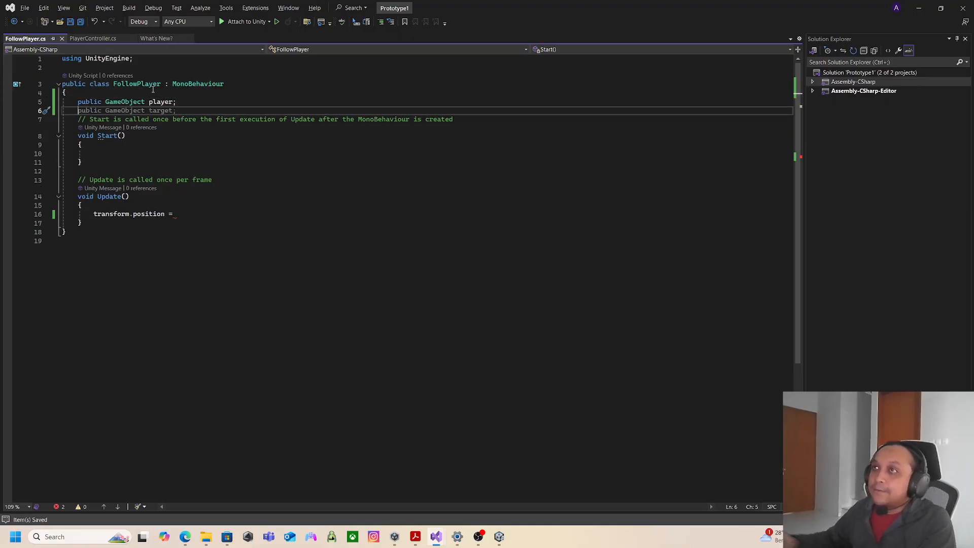
Comment out the incomplete "transform.position =" line in the Update method and save the script
left_click(175, 103)
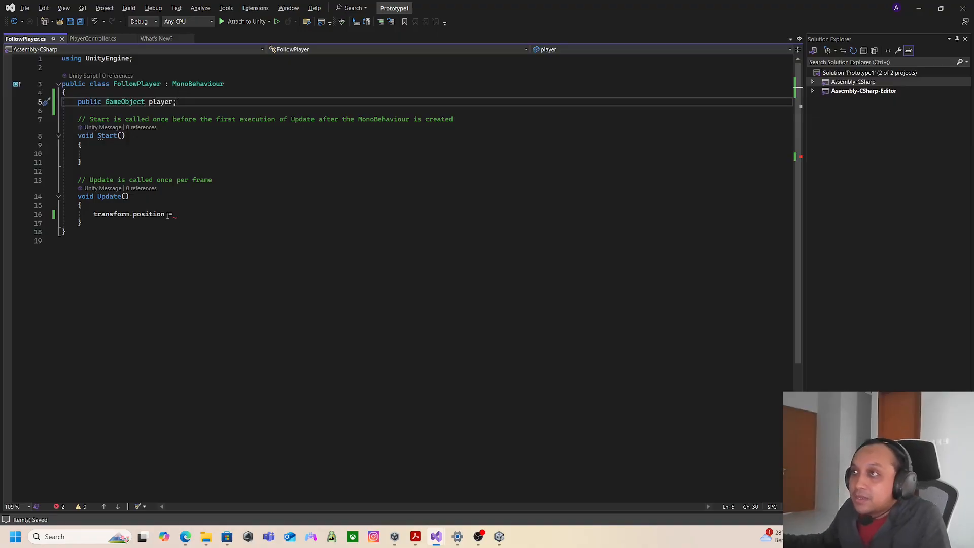
left_click(94, 214)
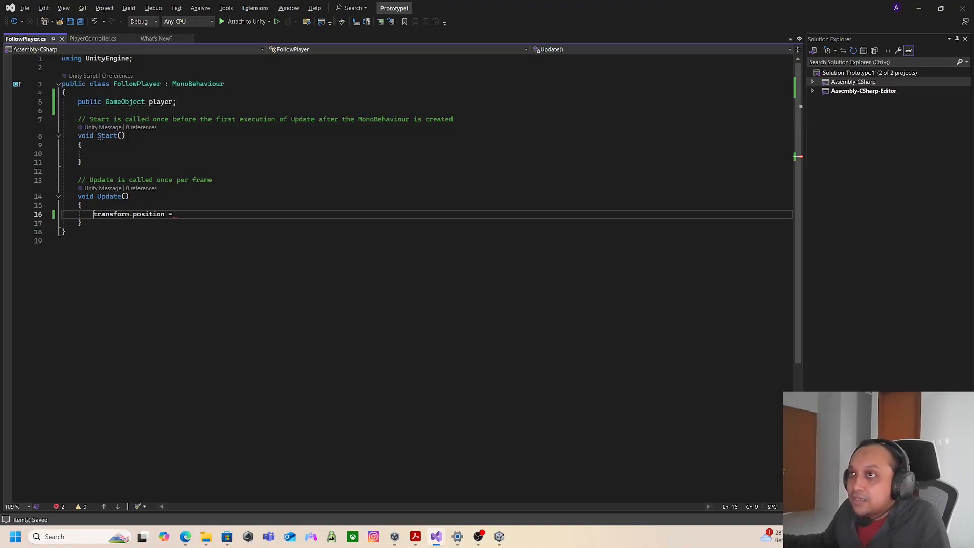
type("//")
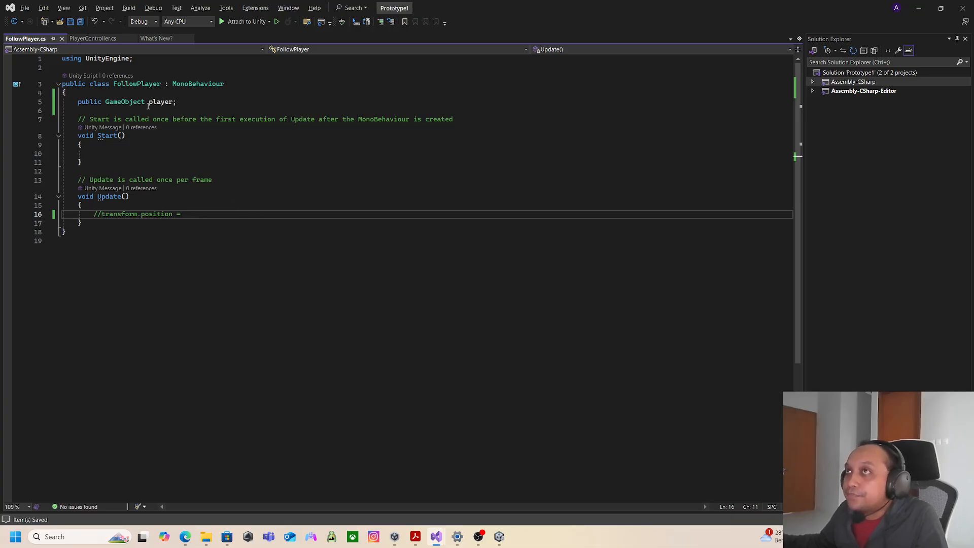
Switch to Unity and select the Main Camera to examine the Player field of its Follow Player (Script) component
key("alt+Tab")
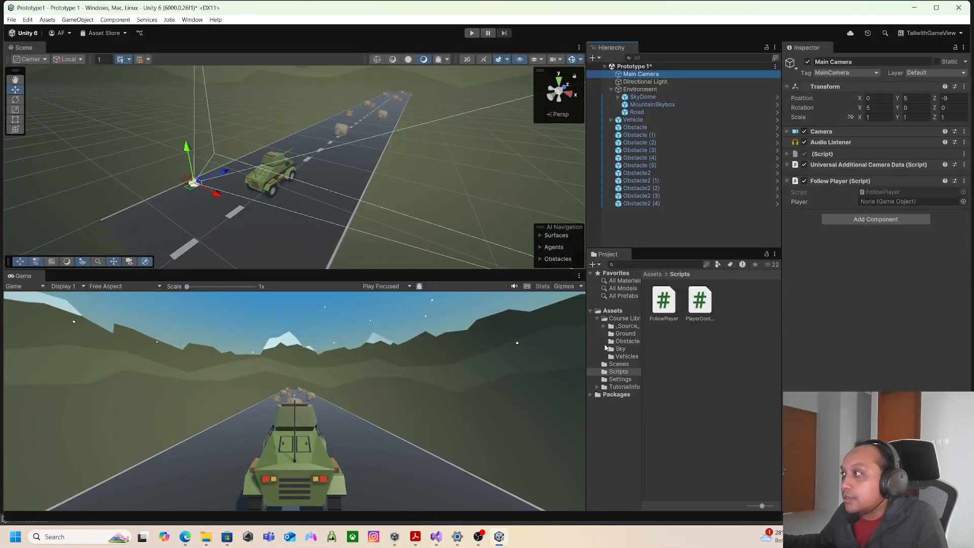
left_click(651, 76)
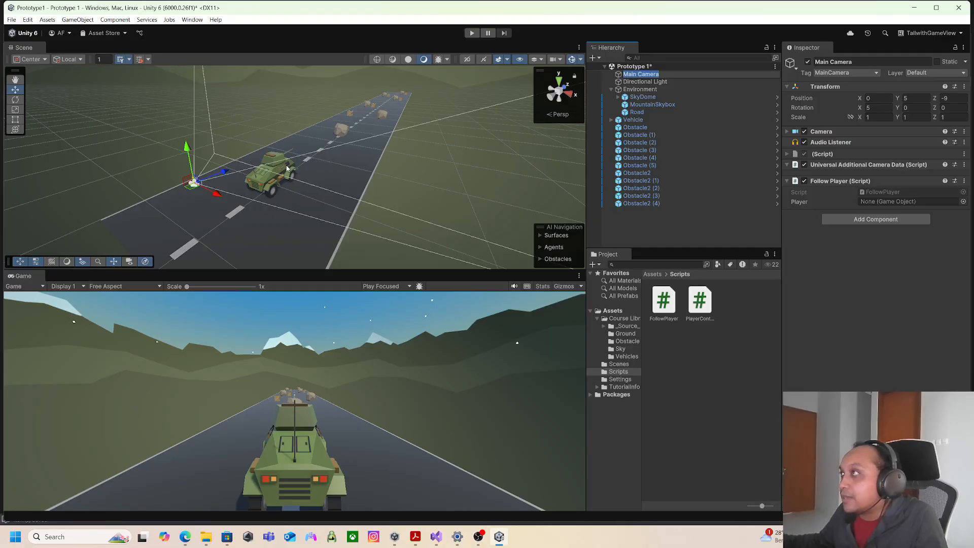
Assign the Vehicle object as the Player reference of the Follow Player script on the Main Camera
left_click_drag(632, 121, 869, 191)
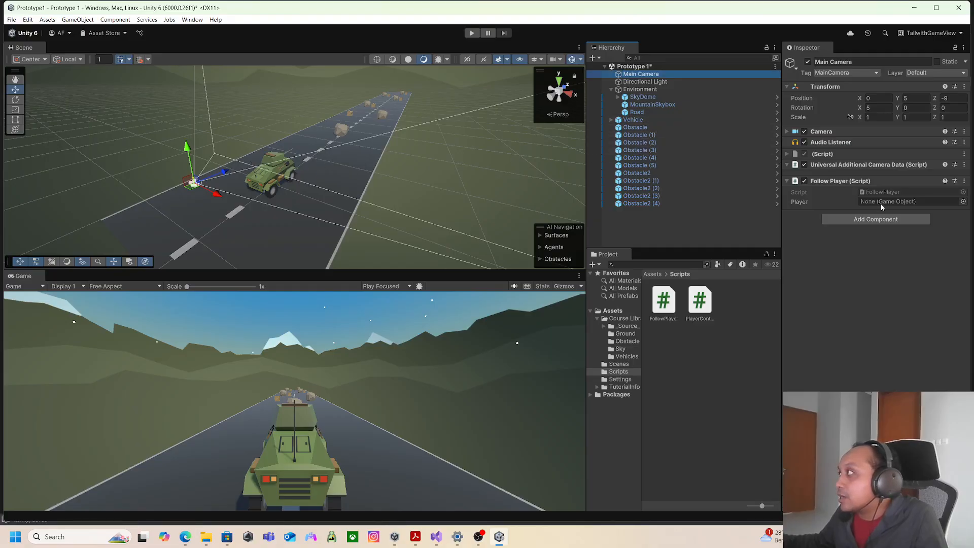
left_click_drag(633, 120, 893, 202)
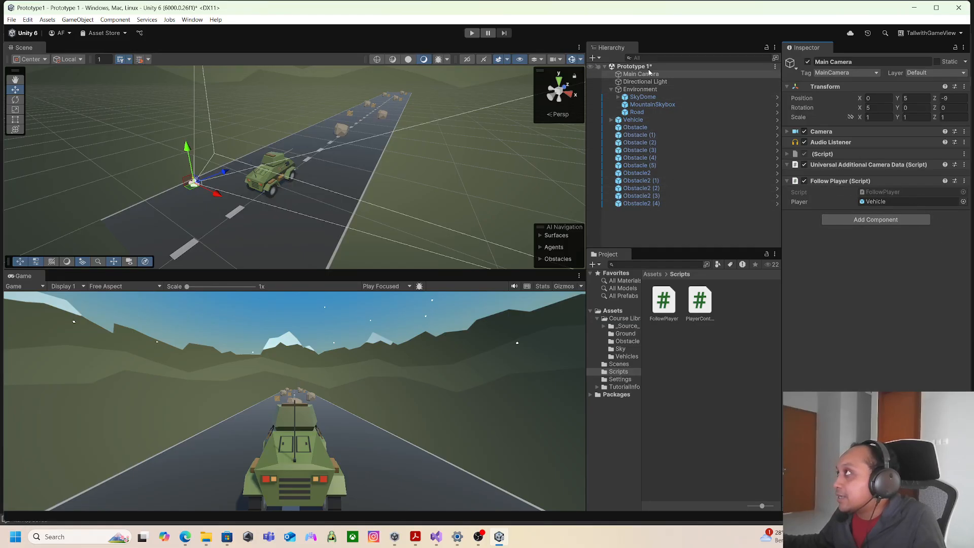
left_click(662, 73)
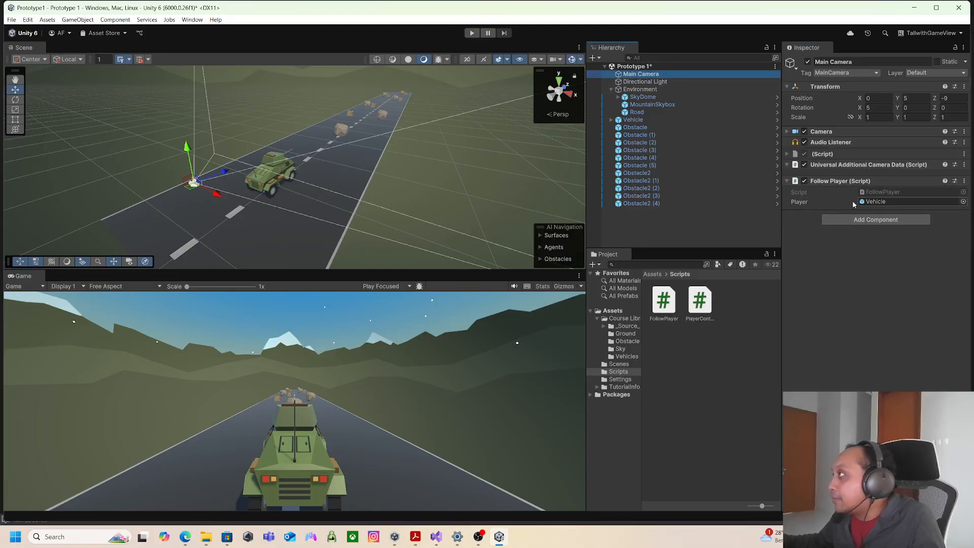
left_click(635, 120)
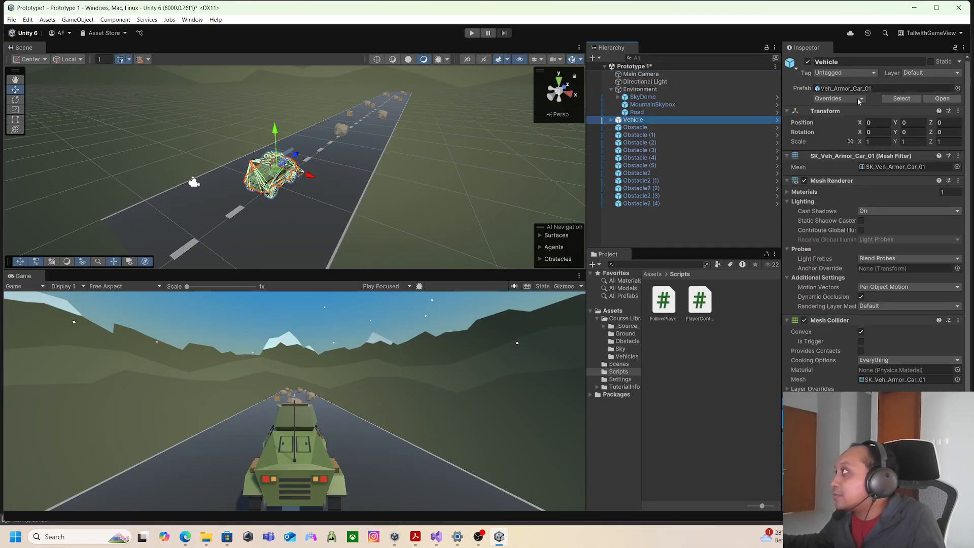
left_click(642, 75)
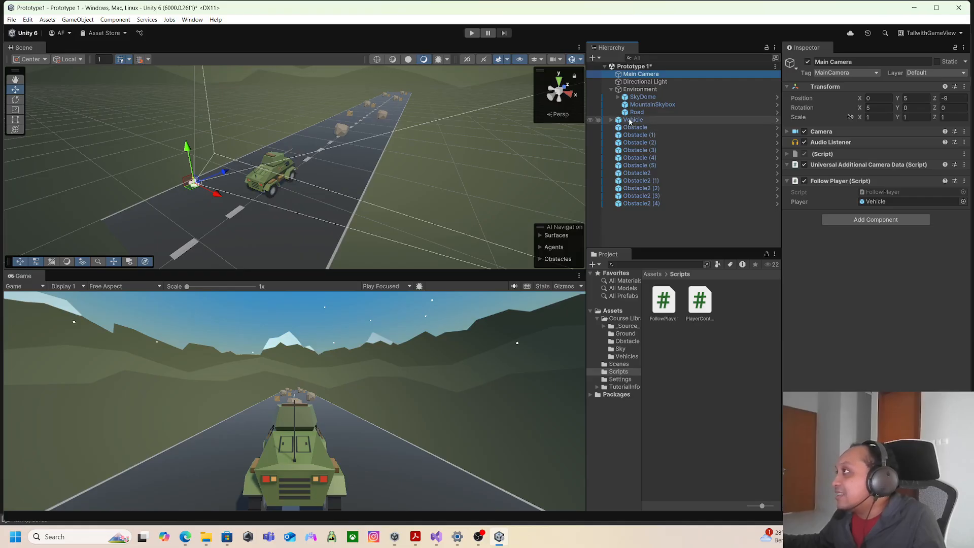
left_click_drag(630, 121, 886, 202)
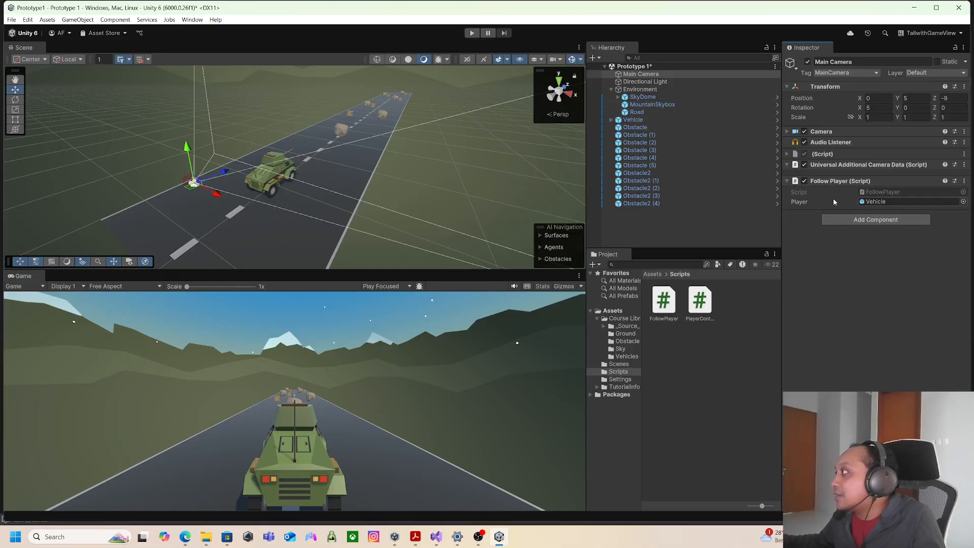
left_click(877, 202)
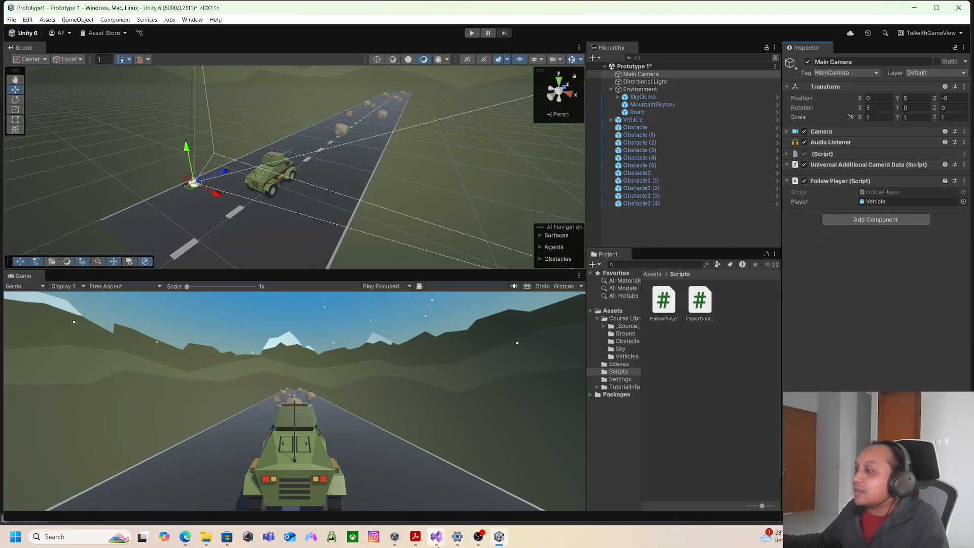
Switch to Visual Studio and uncomment the transform.position line in the Update method of FollowPlayer.cs
mouse_move(437, 536)
left_click(480, 483)
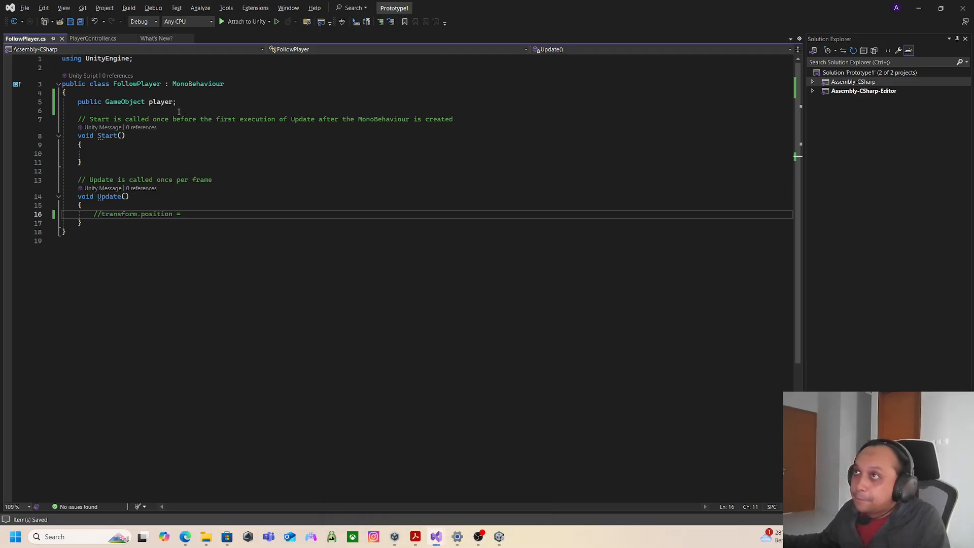
left_click(166, 103)
left_click(180, 203)
left_click(190, 214)
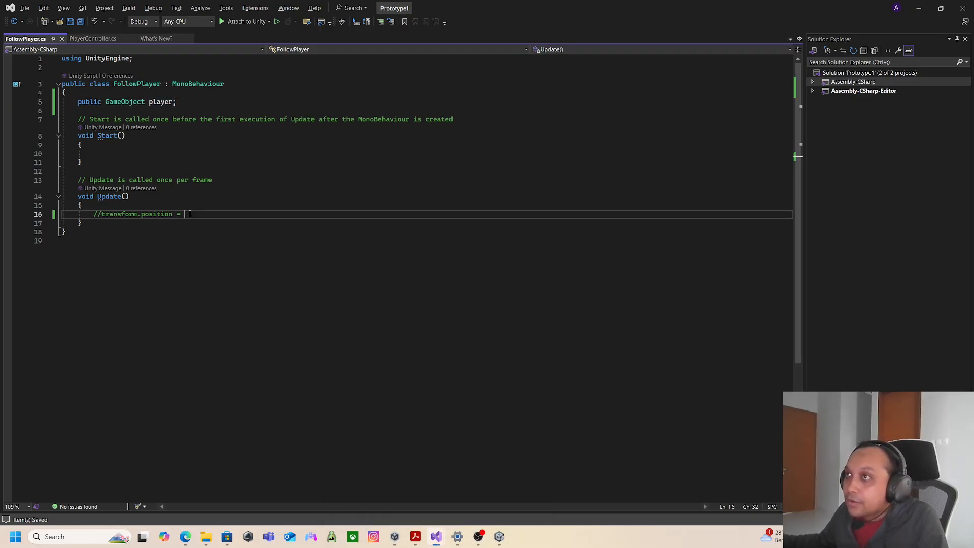
left_click(91, 214)
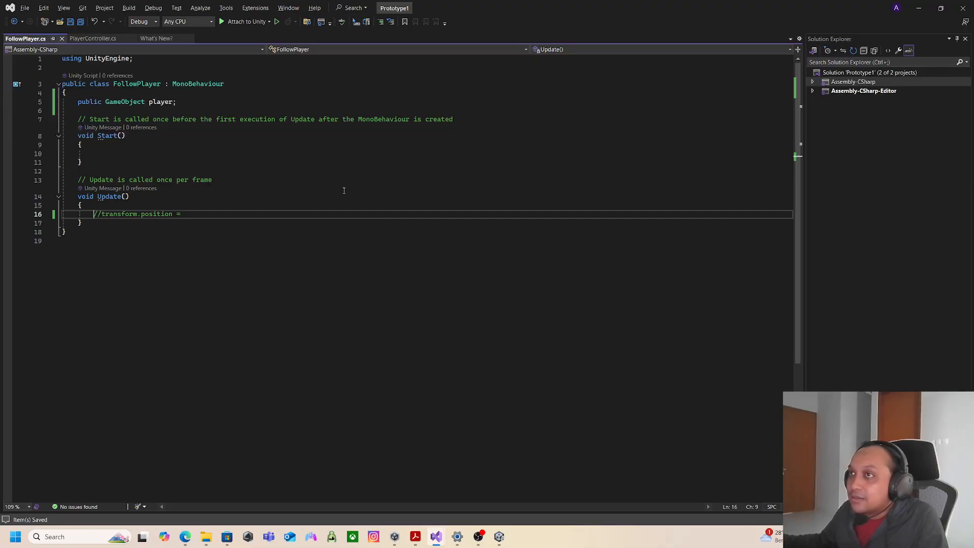
key("Delete")
key("Delete")
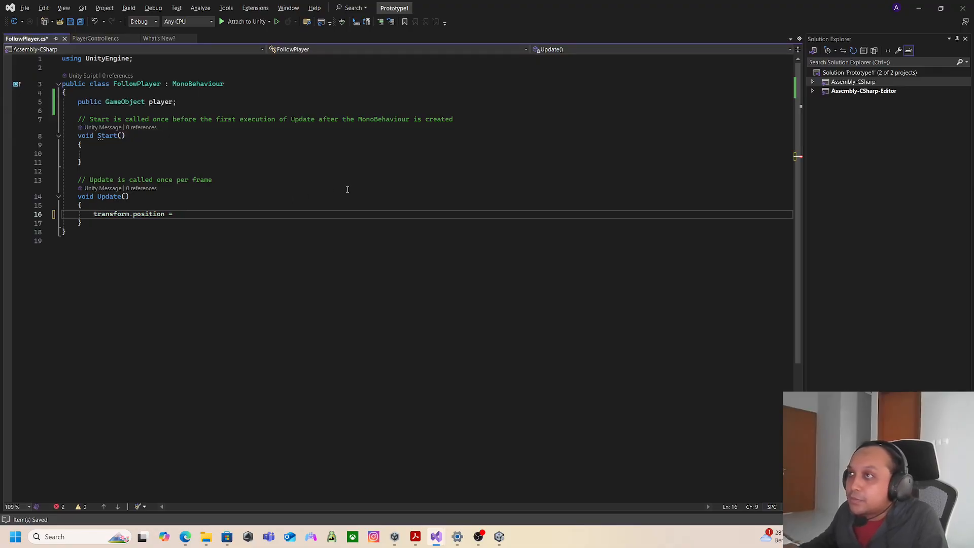
Complete the Update statement as transform.position = player.transform.position; and save the script
key("End")
key("BackSpace")
key("BackSpace")
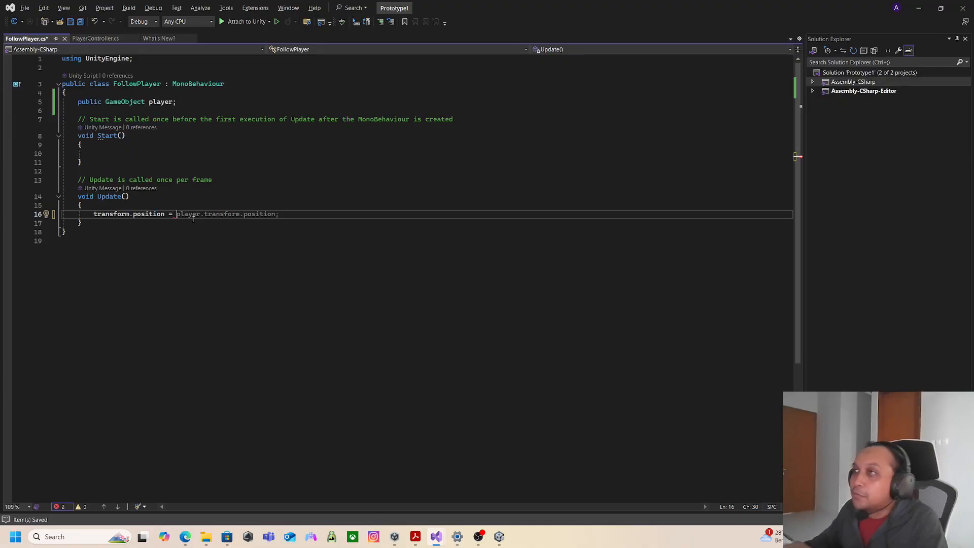
key("Tab")
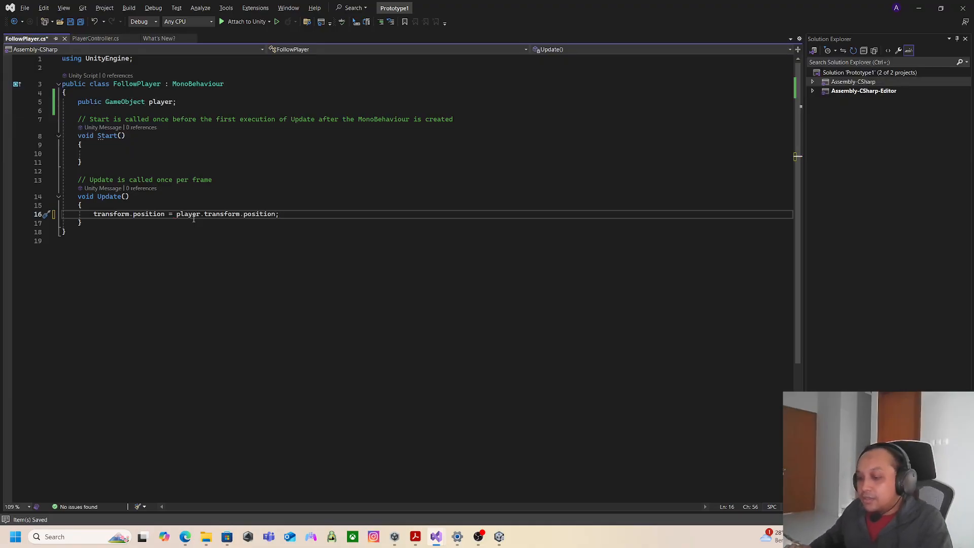
key("ctrl+s")
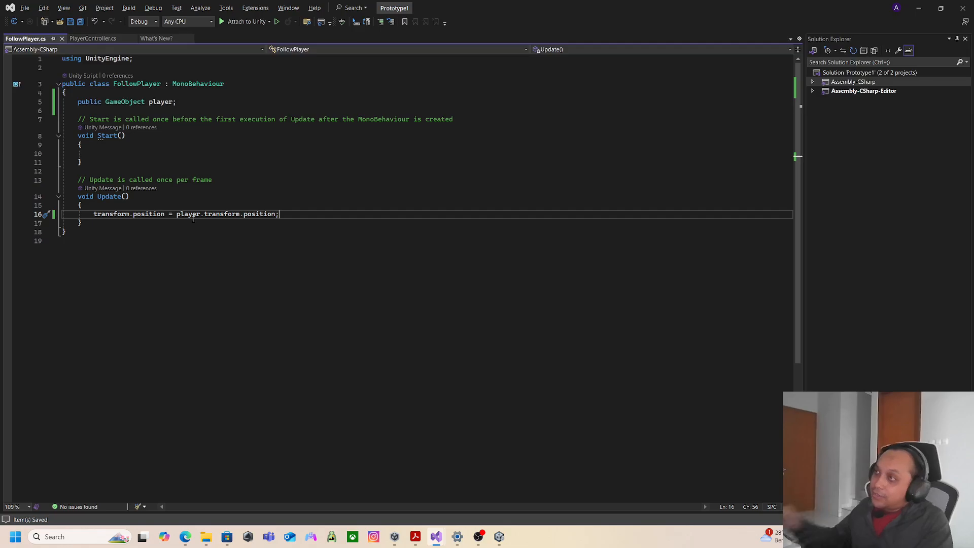
Switch to Unity, run the game to test the camera following the vehicle, and stop it
key("alt+Tab")
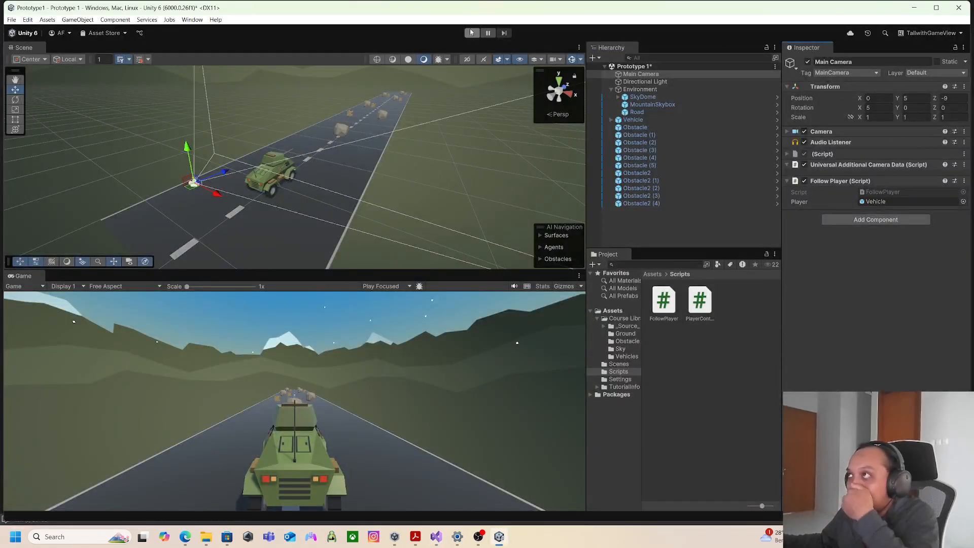
left_click(471, 33)
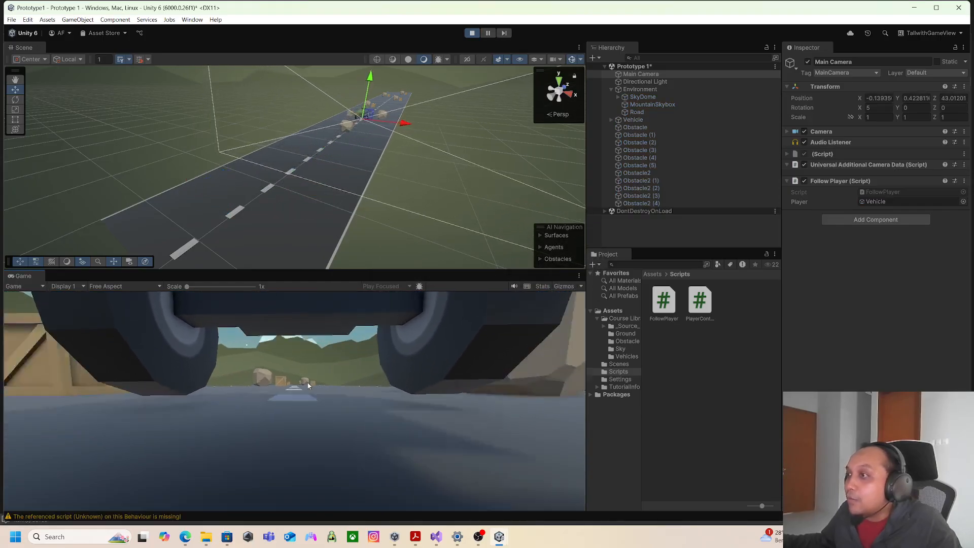
left_click(473, 33)
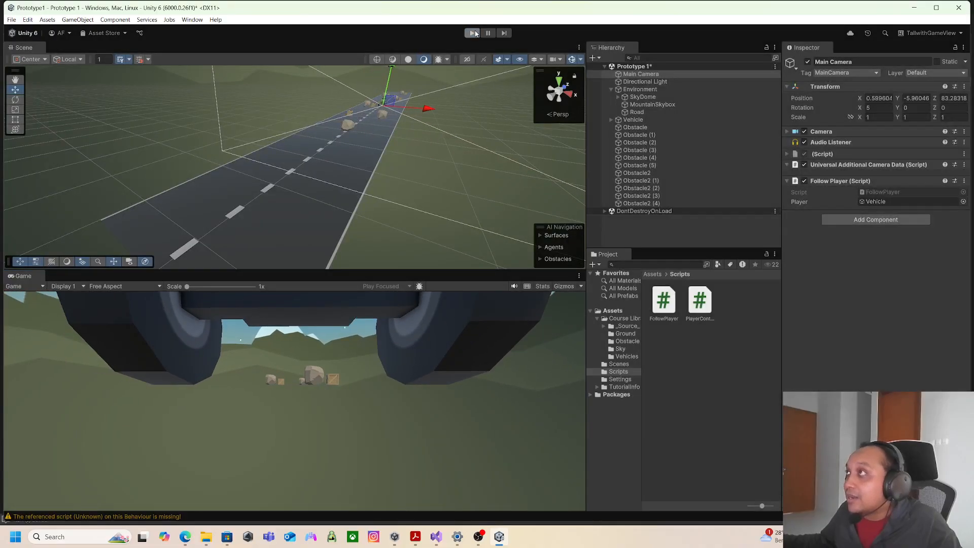
Select the vehicle and the Main Camera in the scene to compare their transform positions
left_click(266, 169)
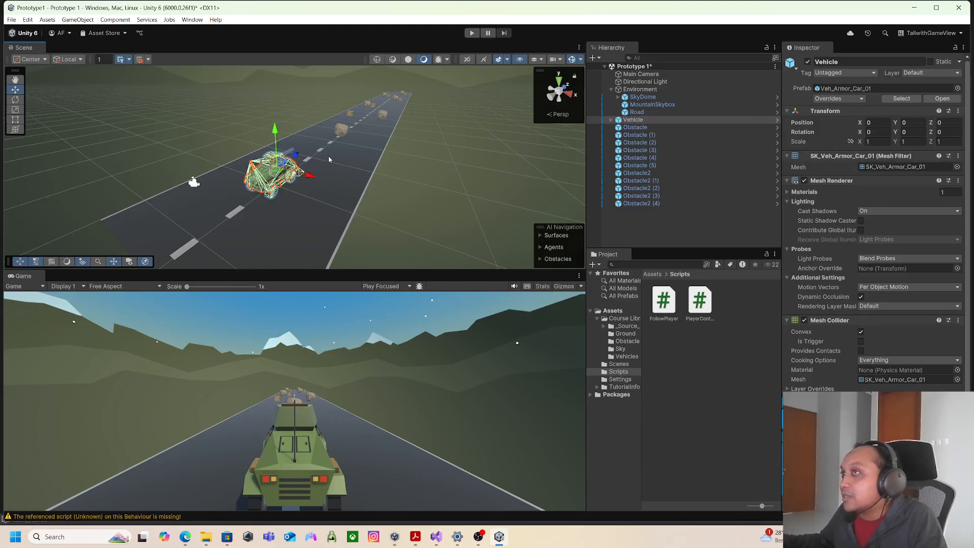
left_click(190, 180)
left_click(196, 184)
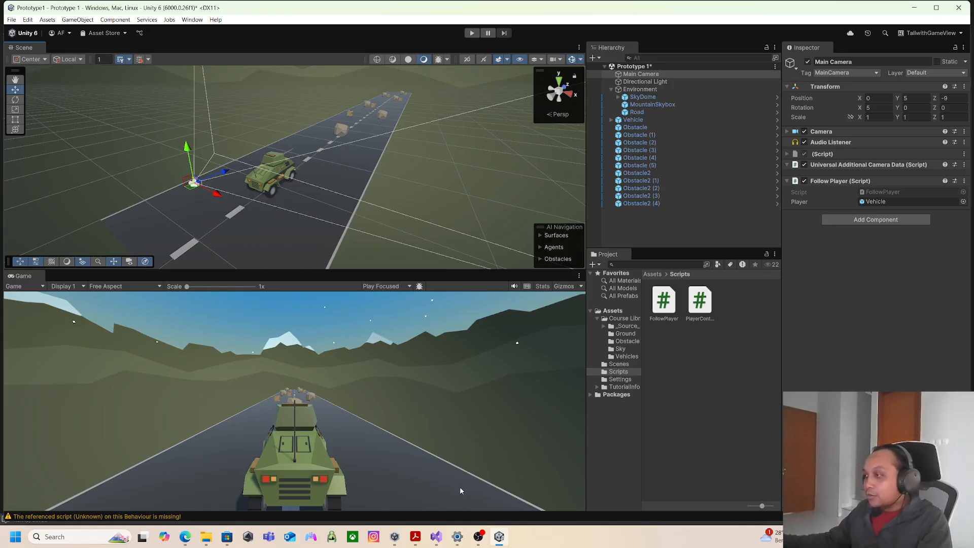
Switch to Visual Studio, add + new Vector3(0,5,-9) to the player position in FollowPlayer's Update statement, and save the script
mouse_move(473, 542)
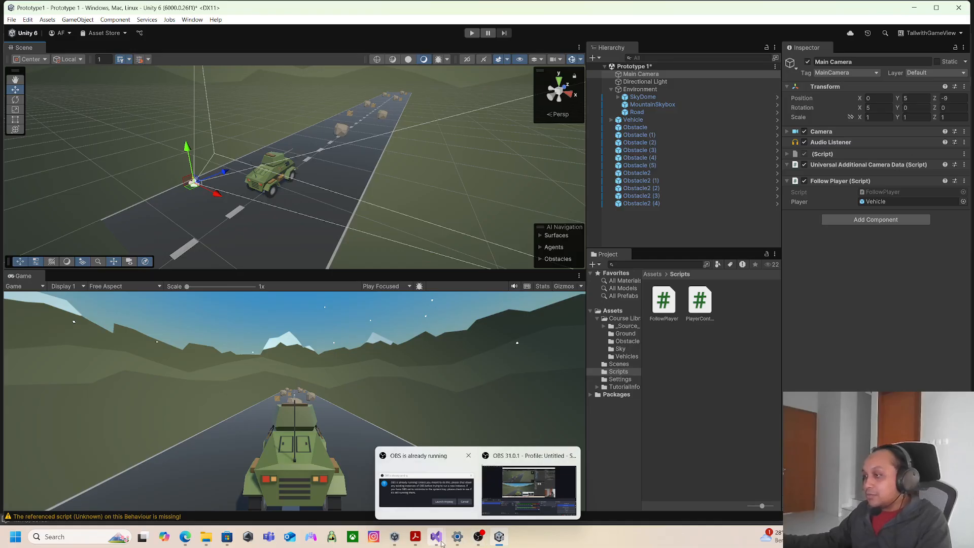
mouse_move(440, 536)
left_click(478, 497)
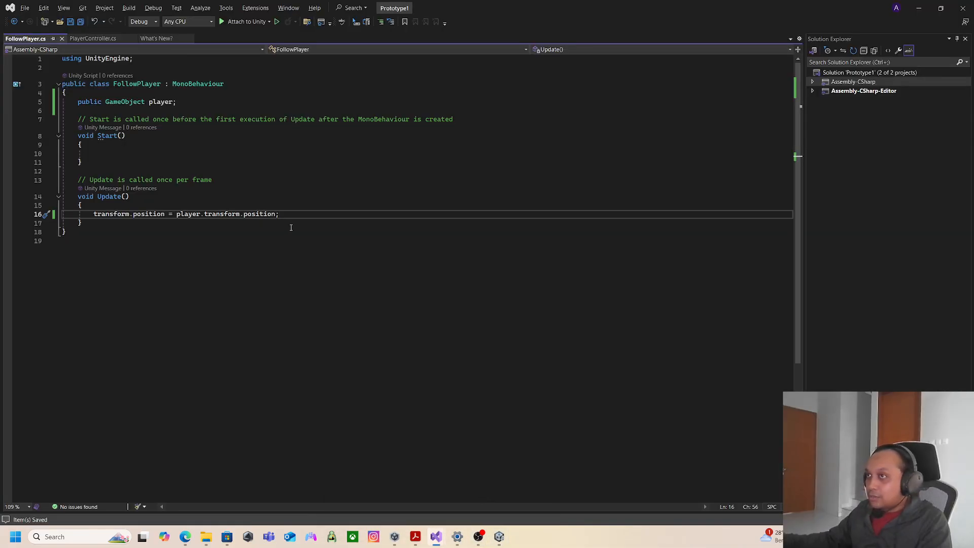
key("Left")
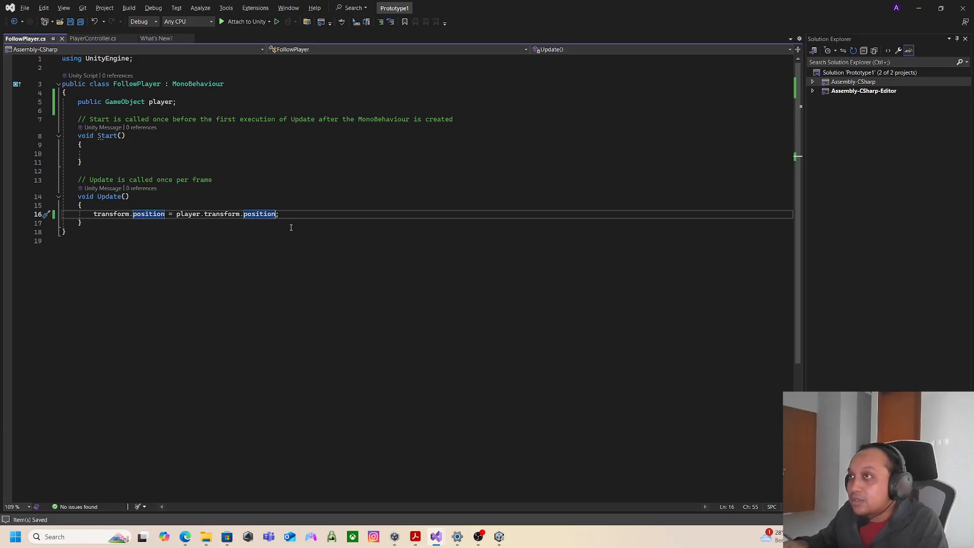
type("+ ")
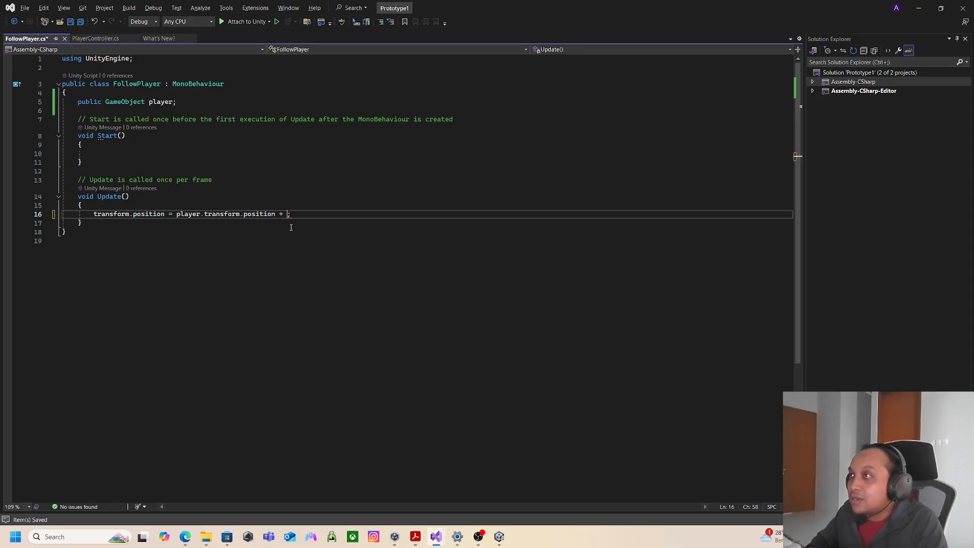
type("new vec")
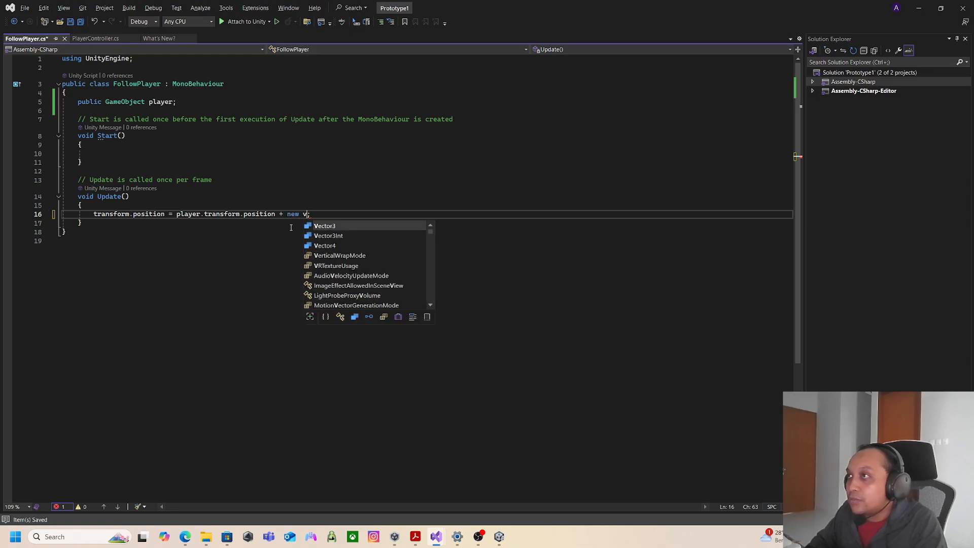
key("Tab")
type("(")
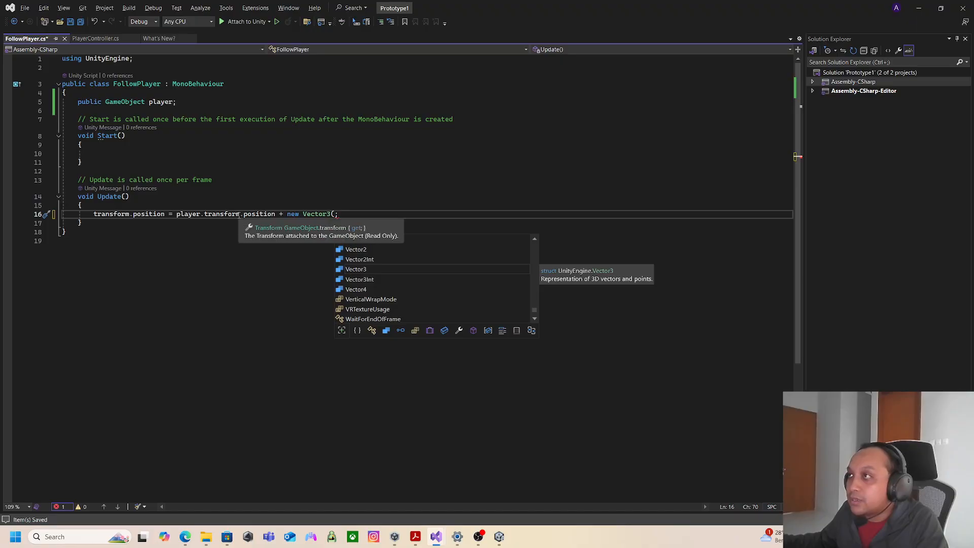
type("0,")
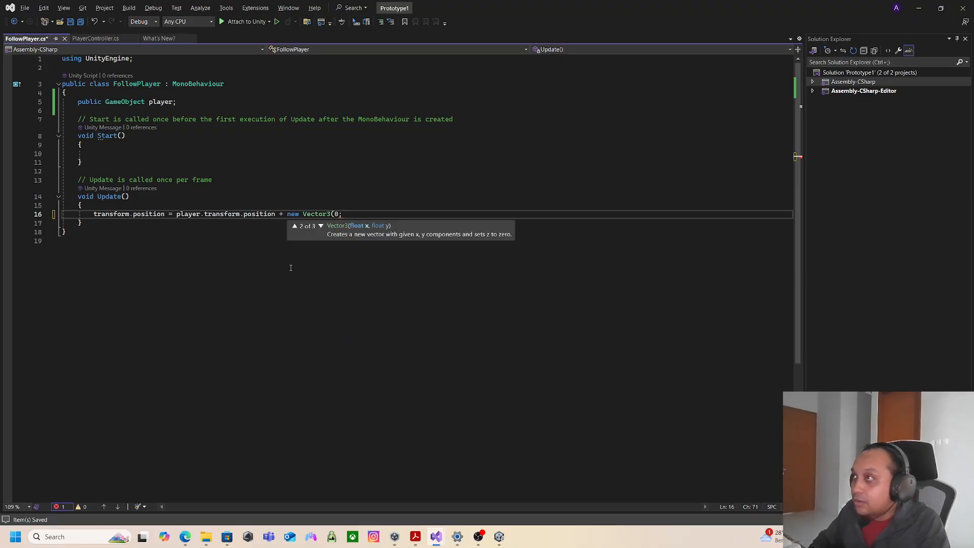
type("5,-9)")
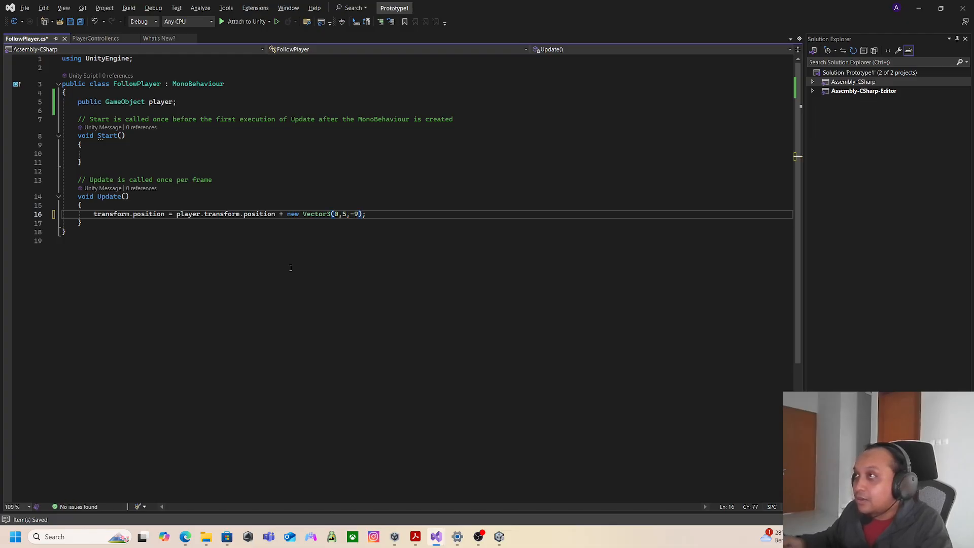
key("ctrl+s")
Return to Unity, run the game to test the offset camera behind the vehicle, and stop it
key("alt+Tab")
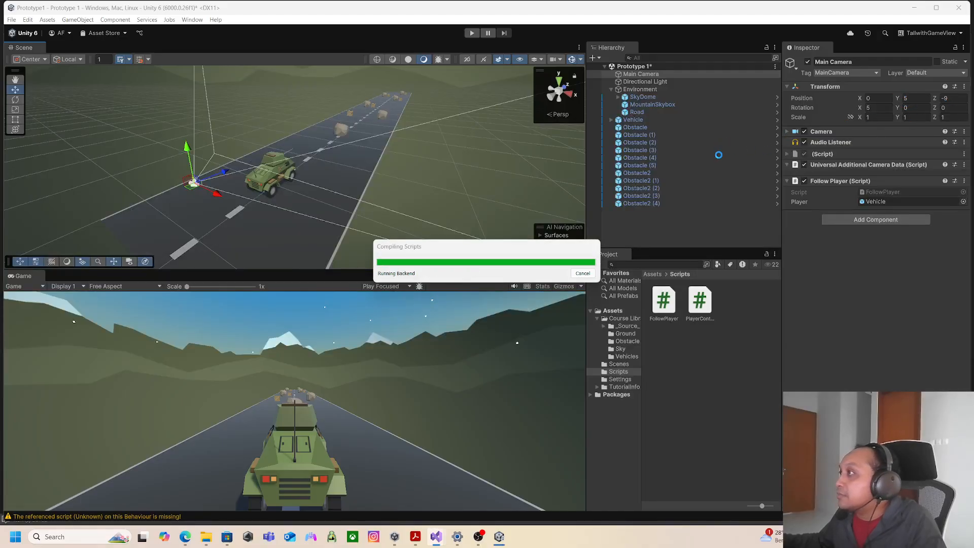
key("alt+Tab")
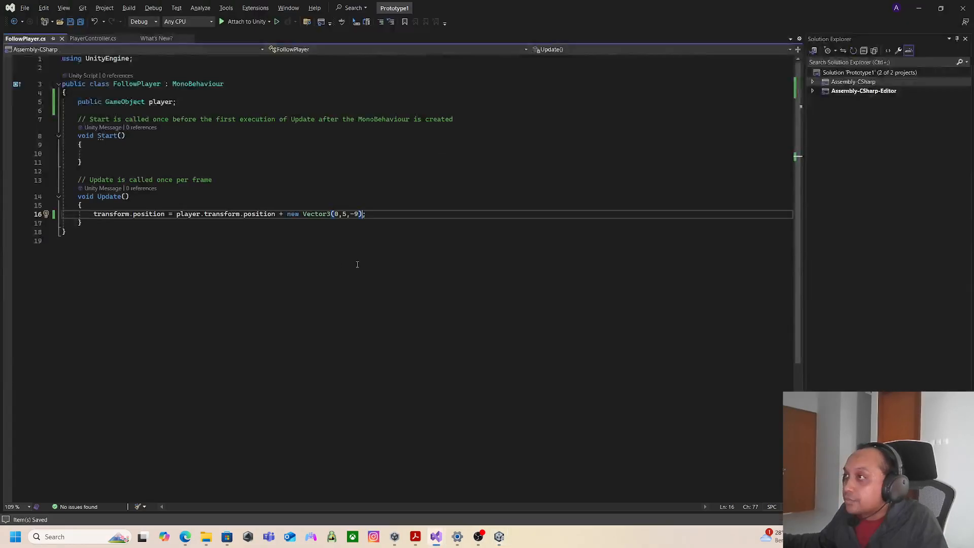
key("alt+Tab")
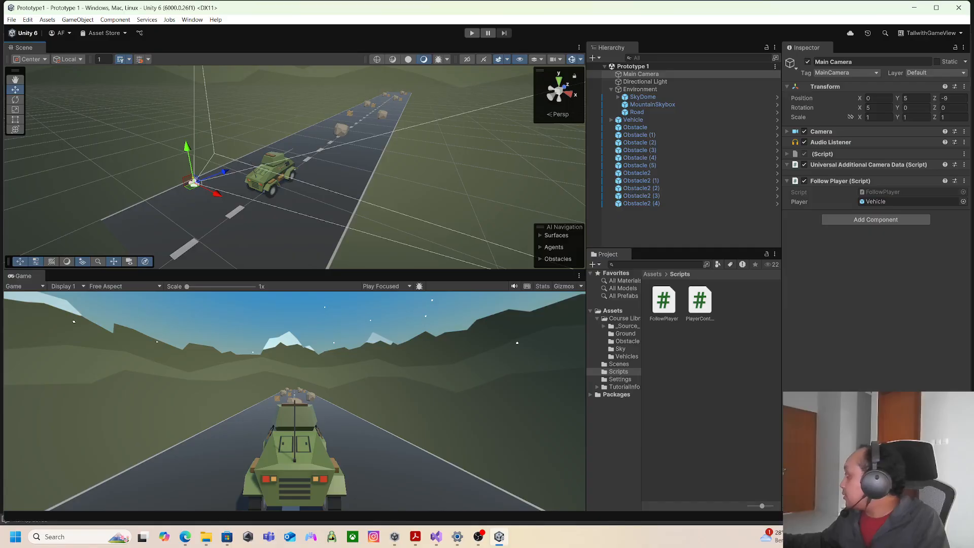
key("alt+Tab")
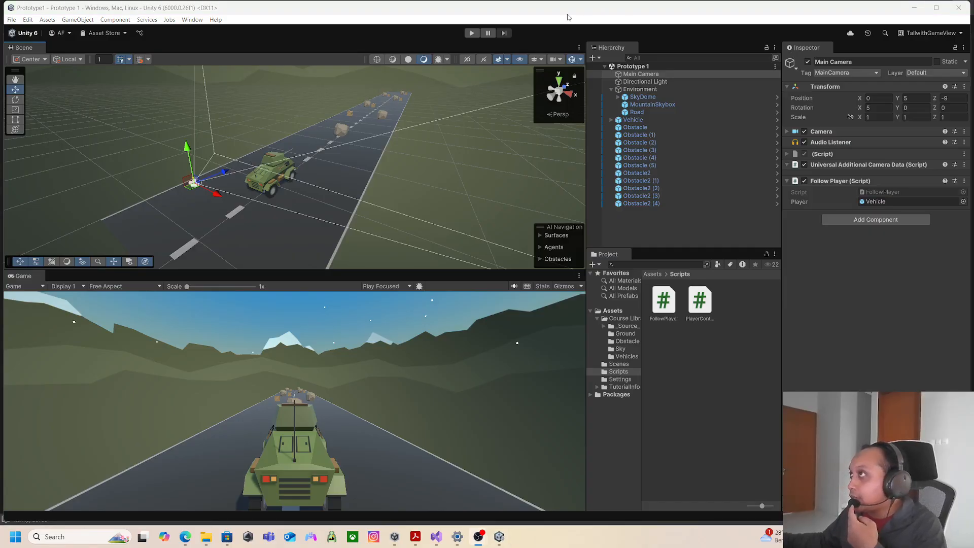
left_click(471, 34)
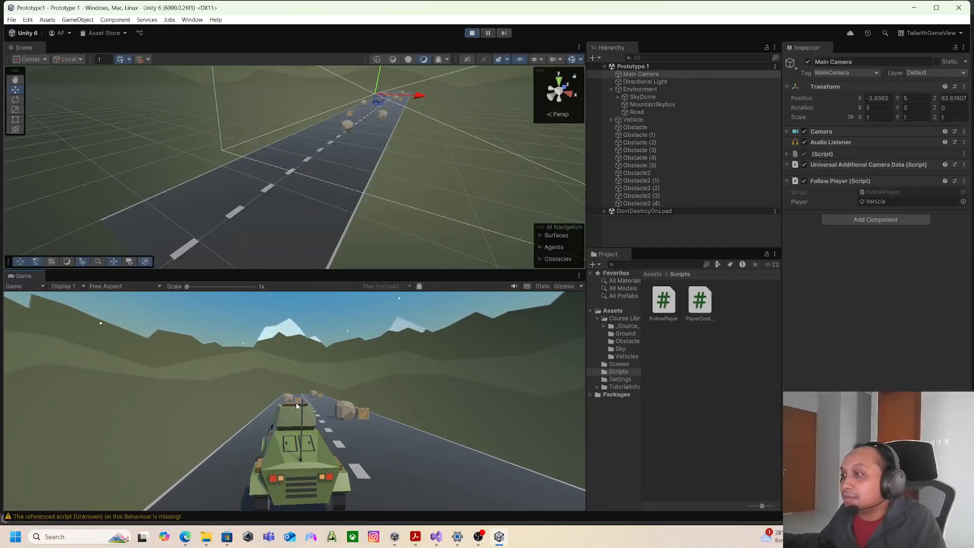
left_click(471, 33)
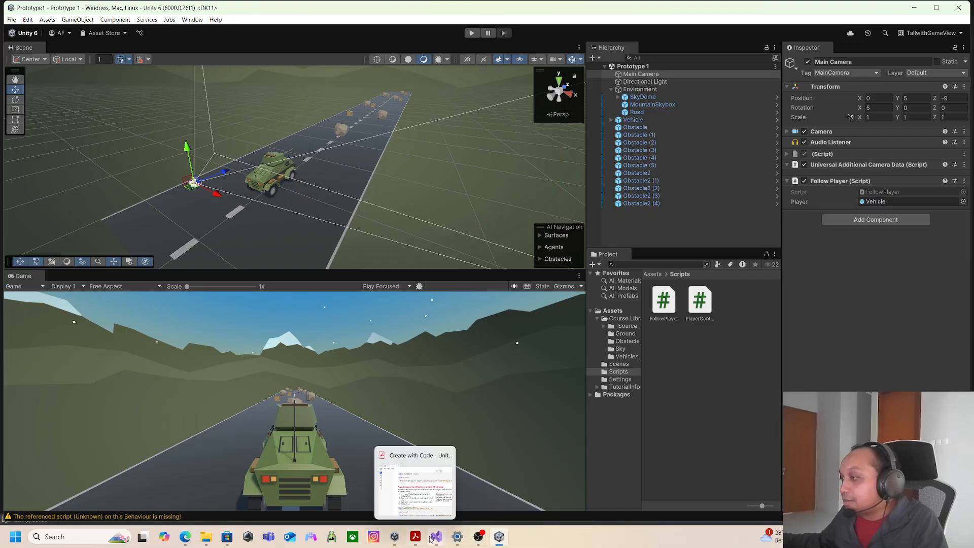
Switch to Visual Studio and start declaring a private Vector3 variable named offset below the player field in FollowPlayer
mouse_move(436, 537)
left_click(459, 500)
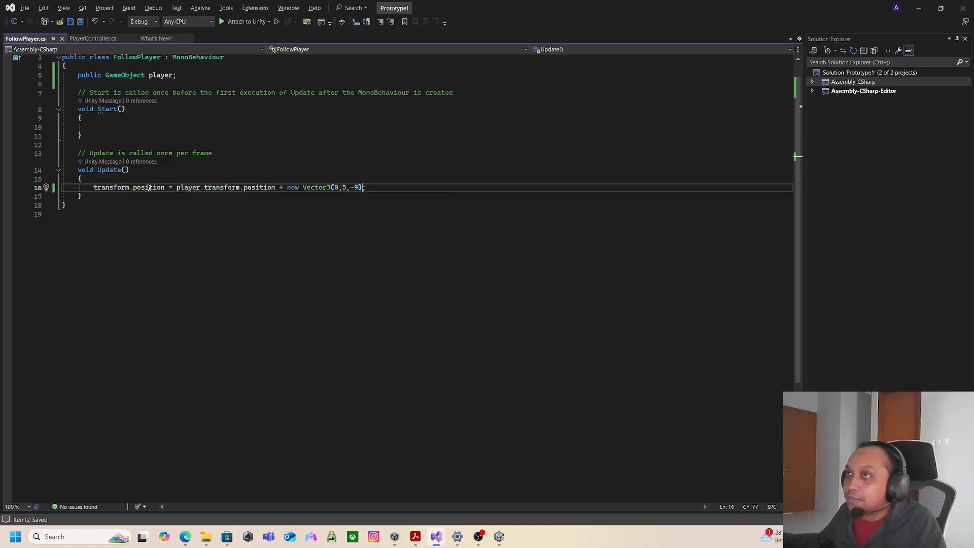
left_click(114, 76)
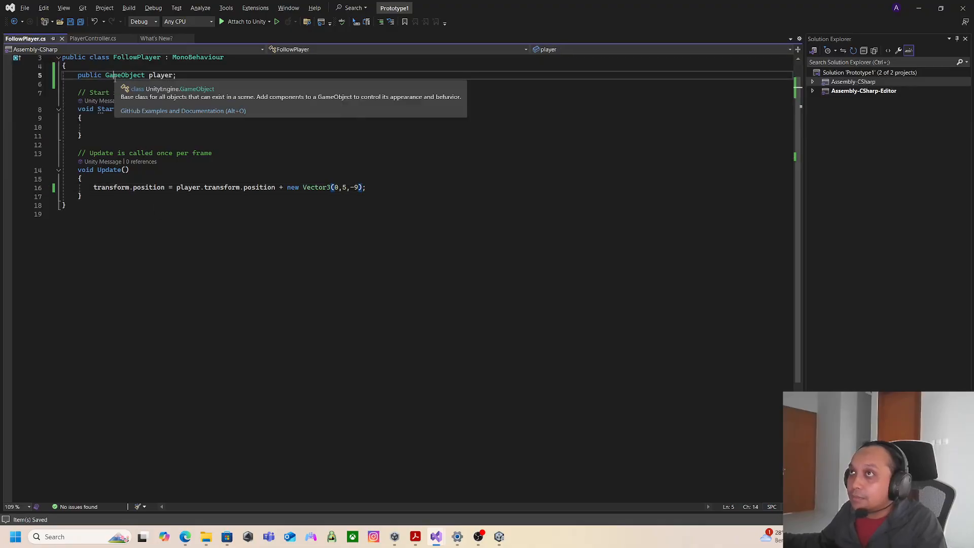
scroll(147, 117, "up", 1)
left_click(123, 111)
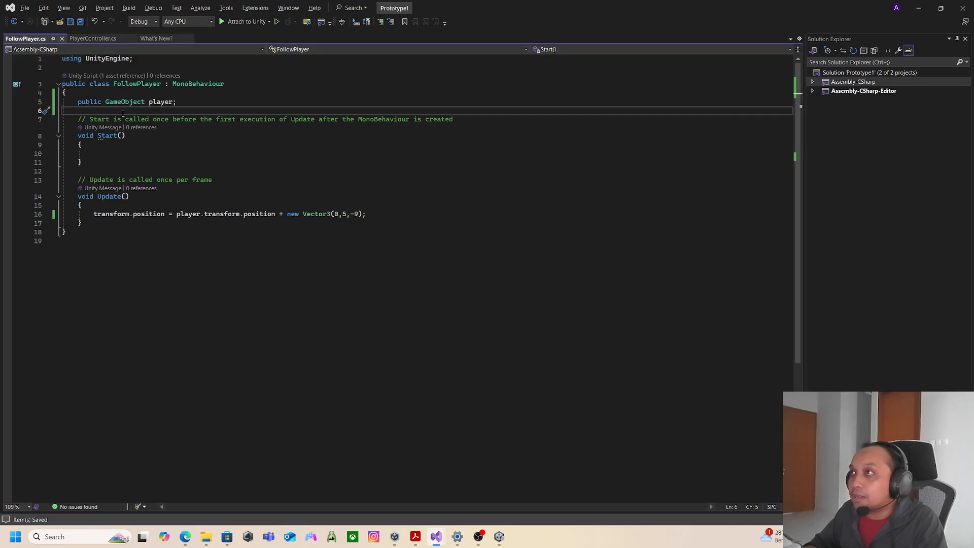
type("private")
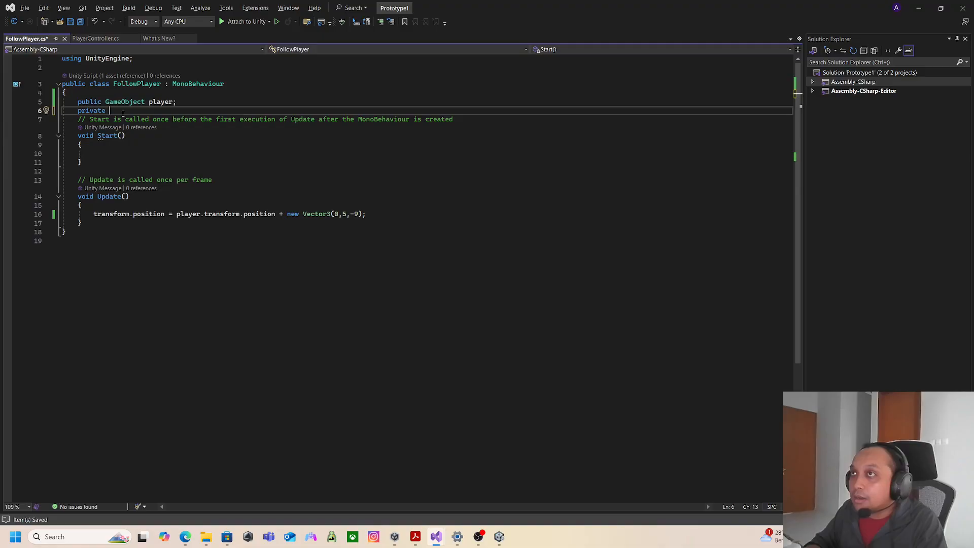
type("Vector3 ")
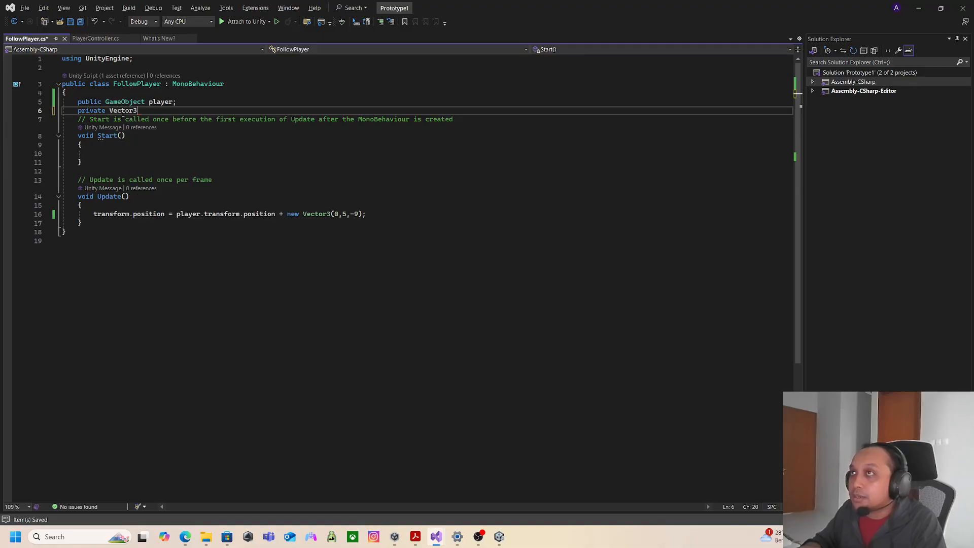
type("offset")
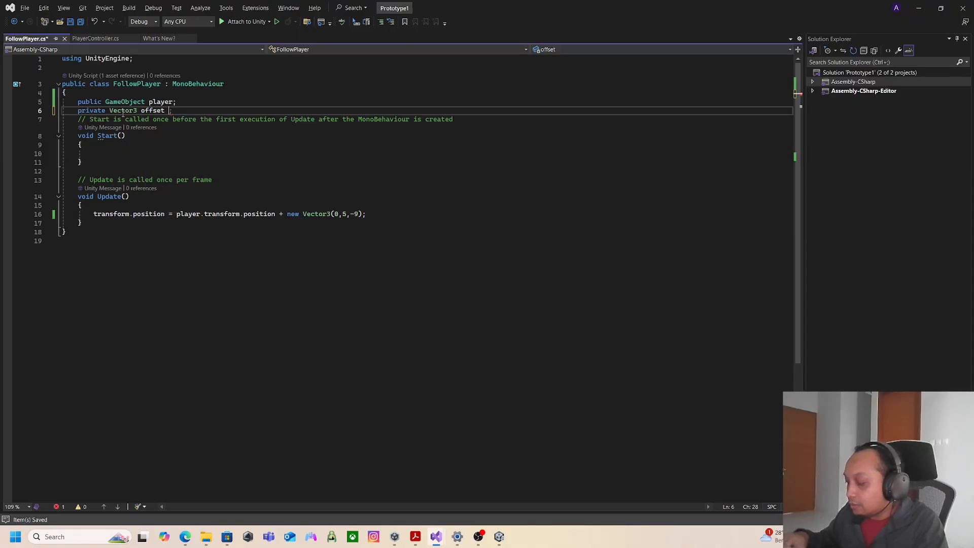
type(" =")
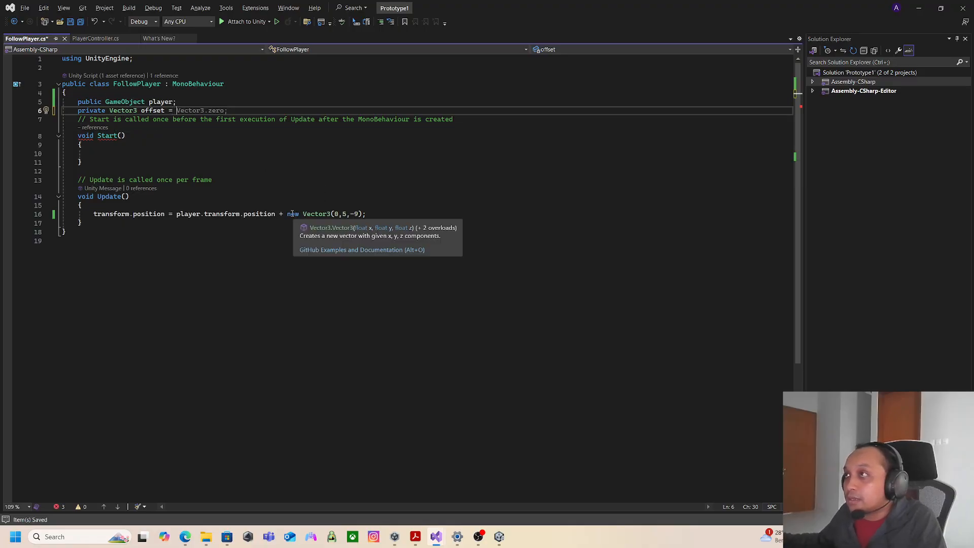
Initialize offset with a copy of the new Vector3(0, 5, -9) expression from the Update statement, and add a blank line below it
left_click_drag(287, 213, 366, 214)
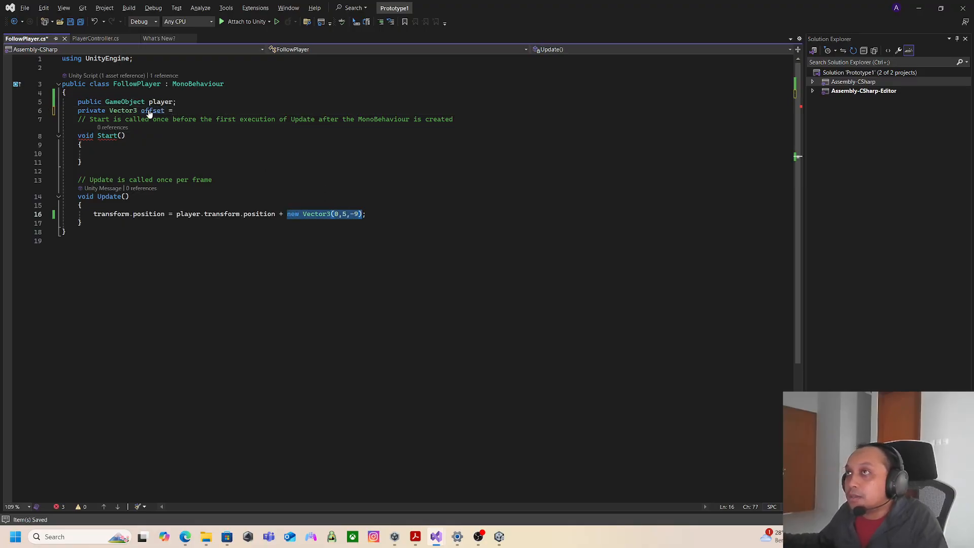
key("ctrl+c")
left_click(285, 111)
key("ctrl+v")
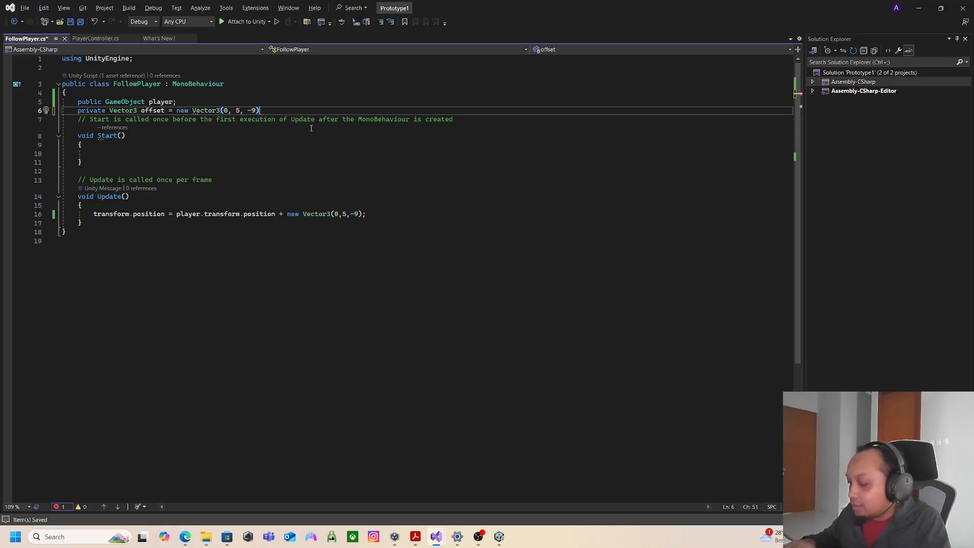
type(";")
key("Return")
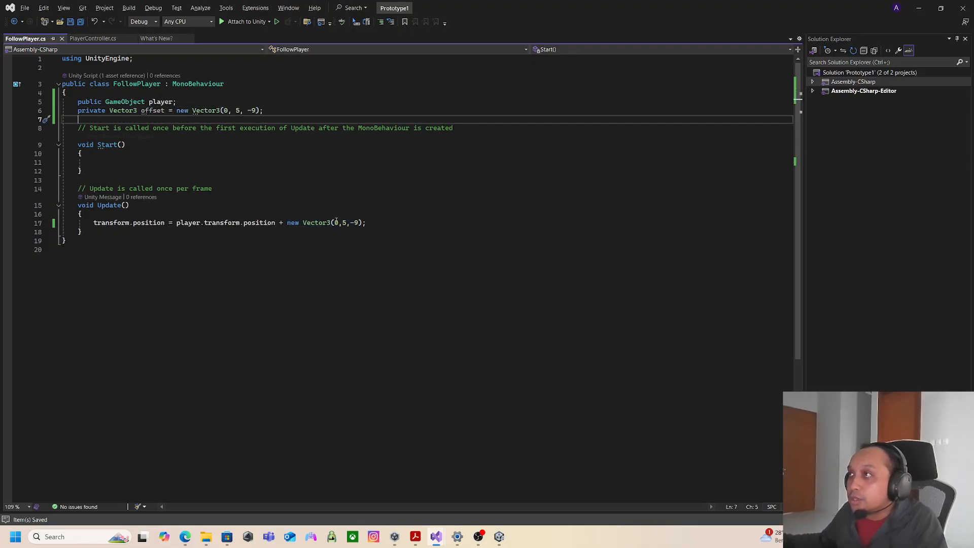
Replace the hard-coded Vector3 in Update's position statement with the offset variable and save the script
left_click_drag(362, 222, 287, 222)
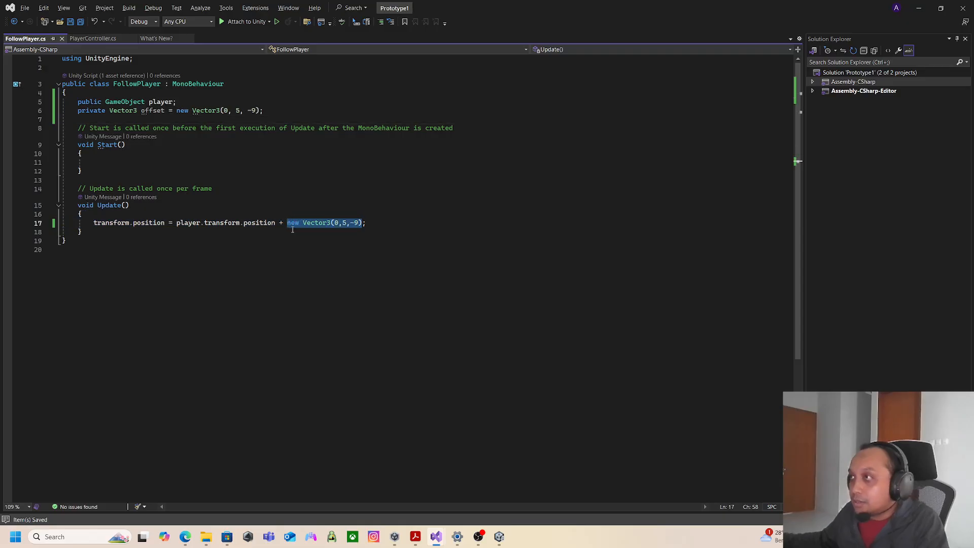
key("BackSpace")
type("offset")
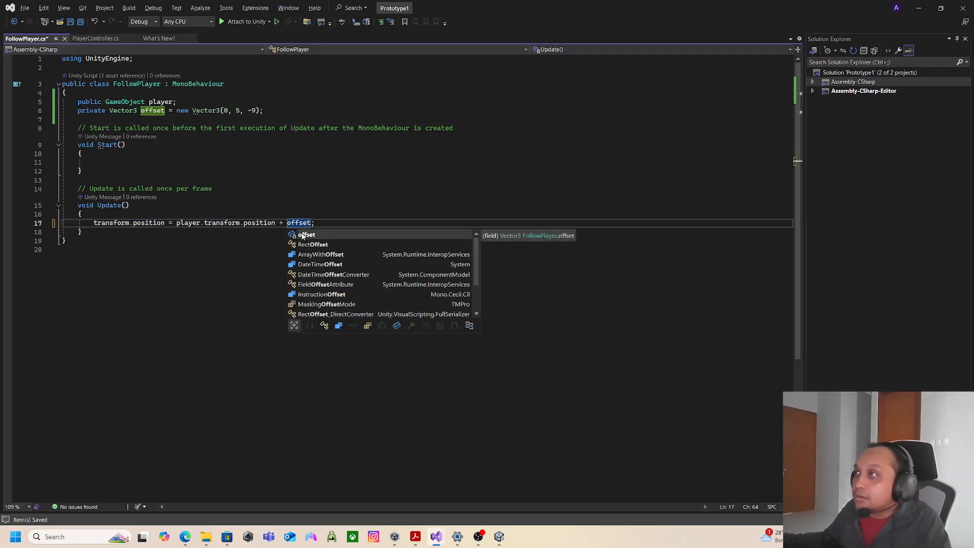
left_click(307, 235)
left_click(351, 226)
key("ctrl+s")
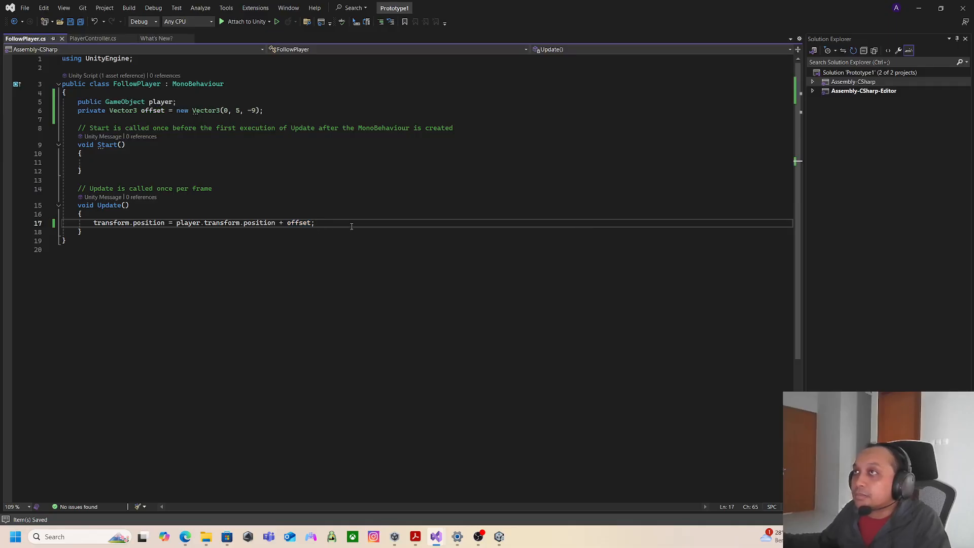
scroll(186, 273, "down", 1)
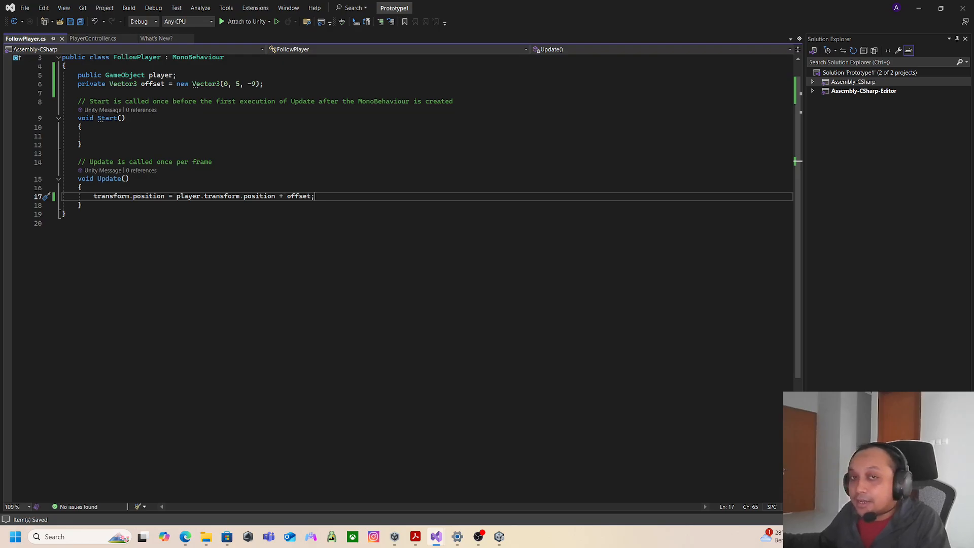
Return to Unity, run the game to test the camera using the offset variable, and stop it
key("alt+Tab")
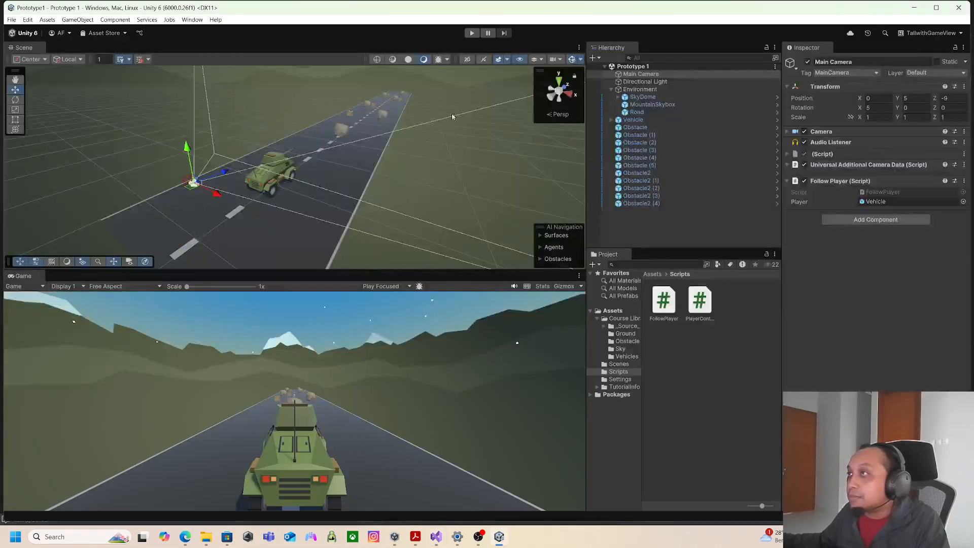
left_click(472, 33)
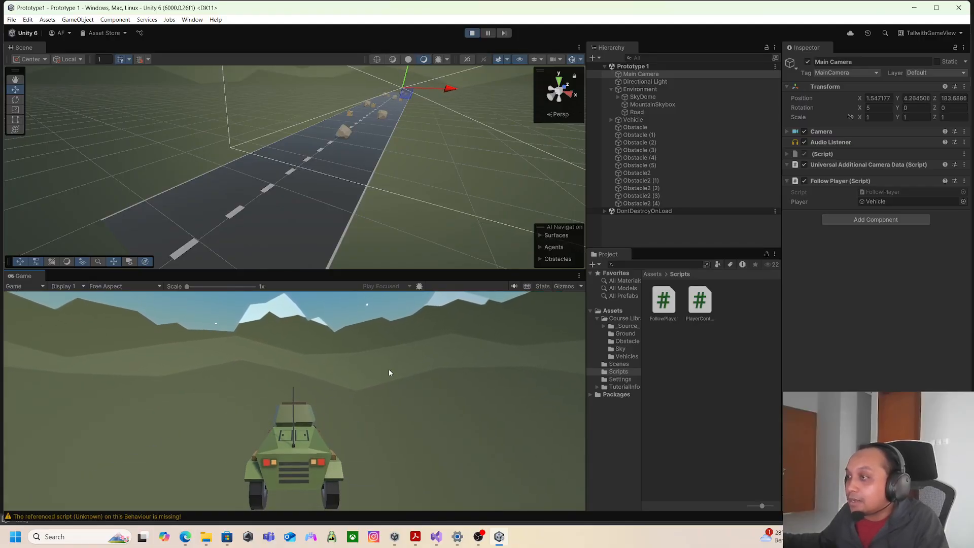
left_click(472, 33)
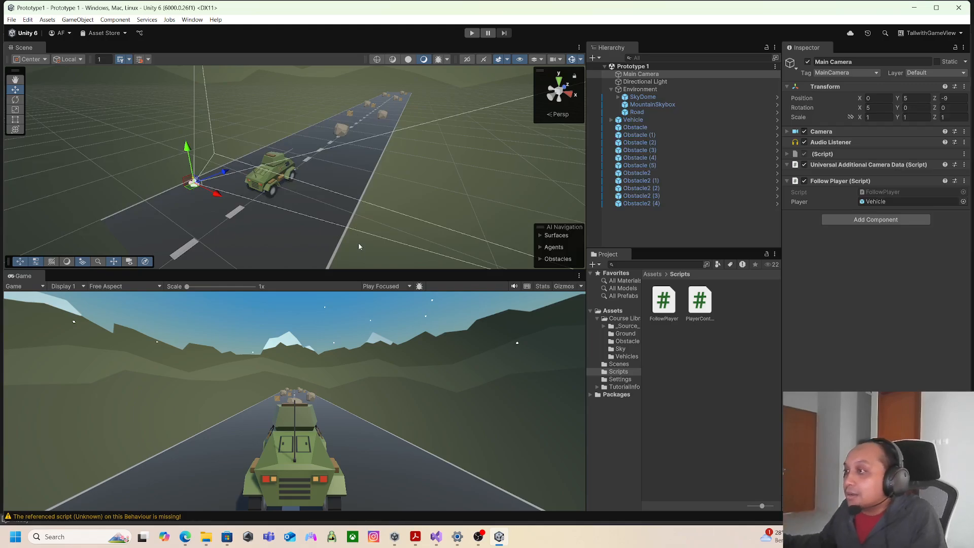
scroll(359, 247, "down", 3)
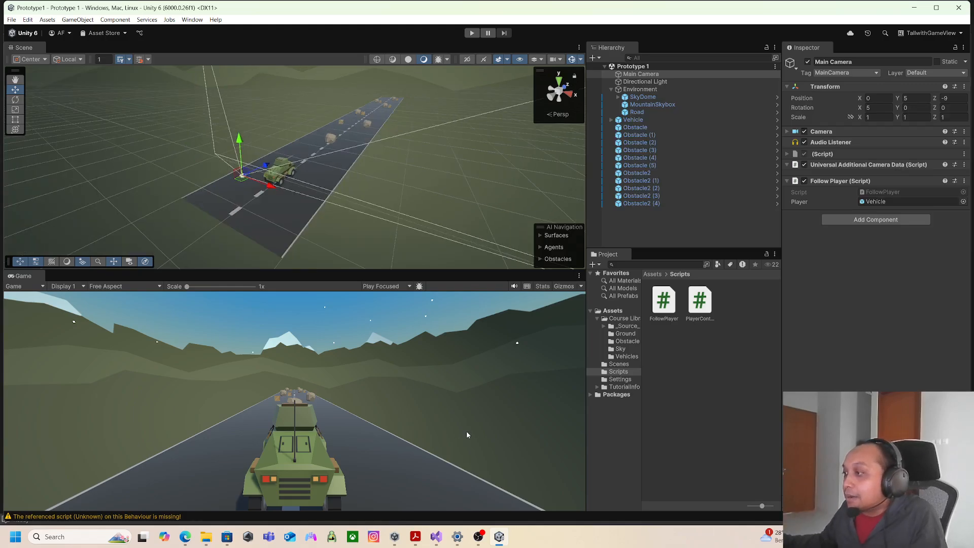
Switch to Visual Studio, rename FollowPlayer's Update method to LateUpdate, and save the script
key("alt+Tab")
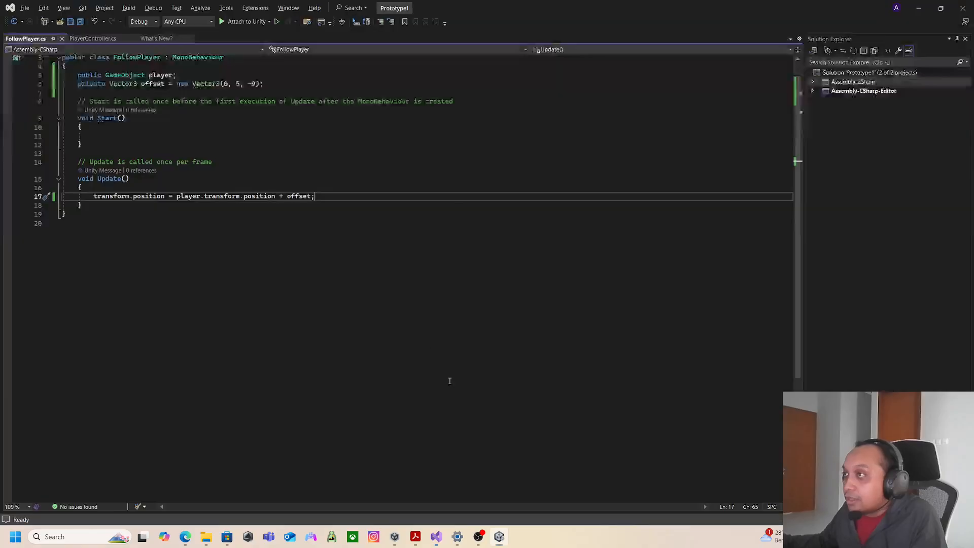
left_click(110, 179)
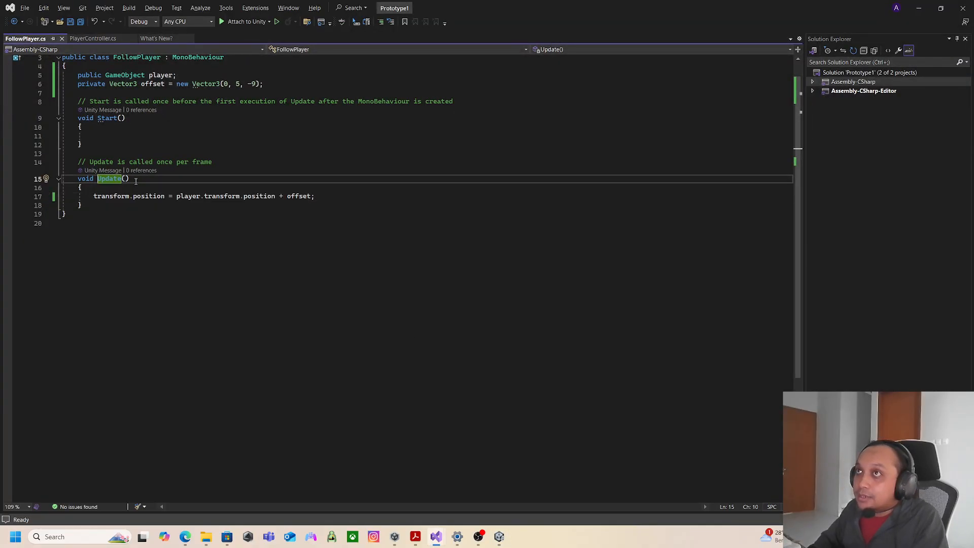
type("Late")
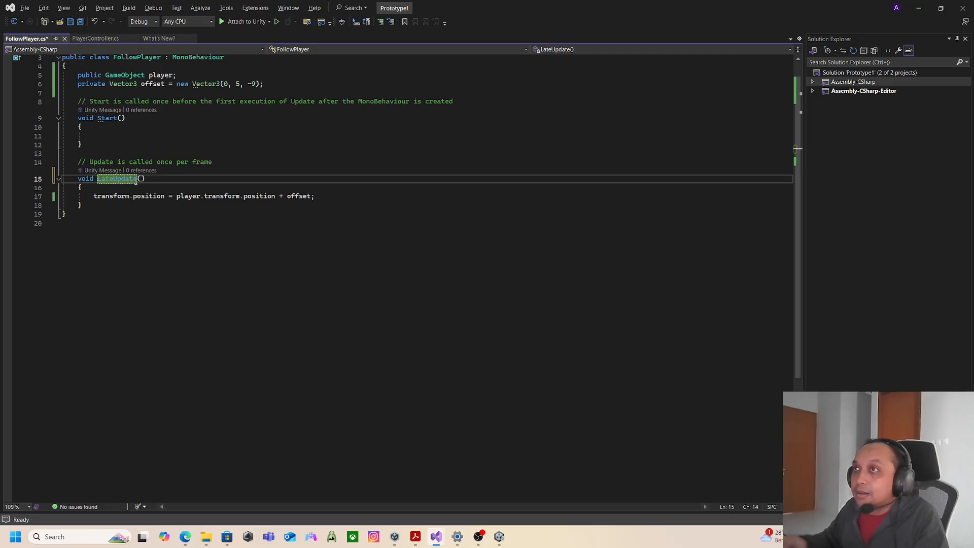
key("ctrl+s")
left_click(189, 198)
Return to Unity, run the game to test the camera following with LateUpdate, and stop it
key("alt+Tab")
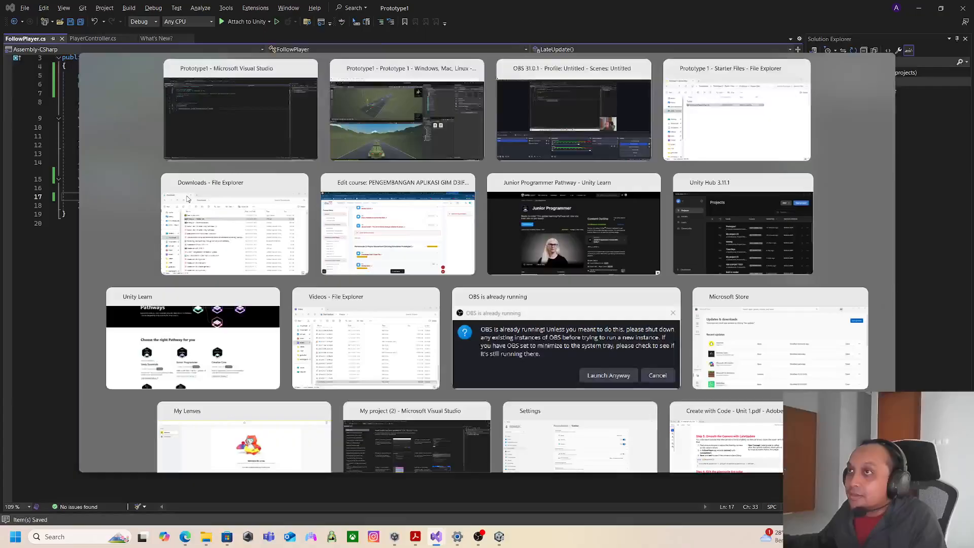
key("alt+Tab")
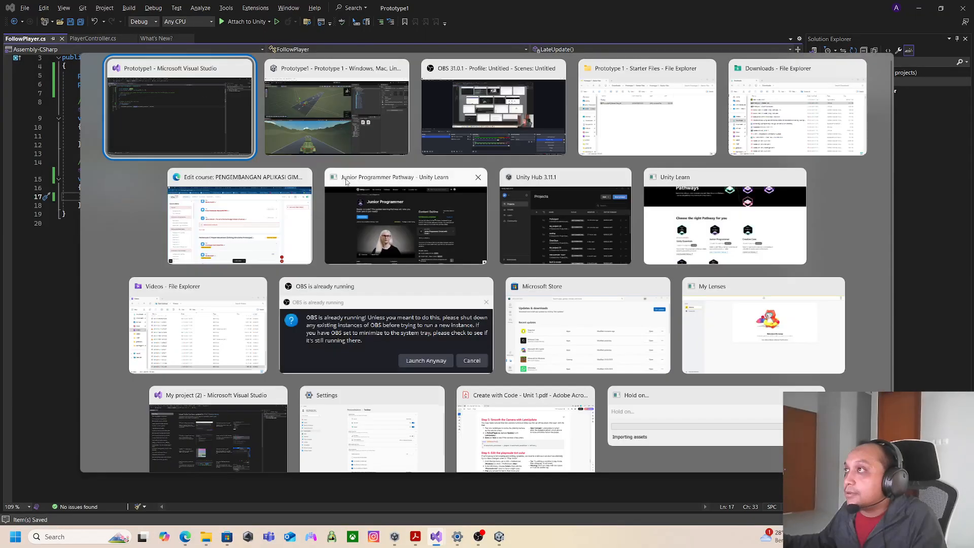
key("alt+Tab")
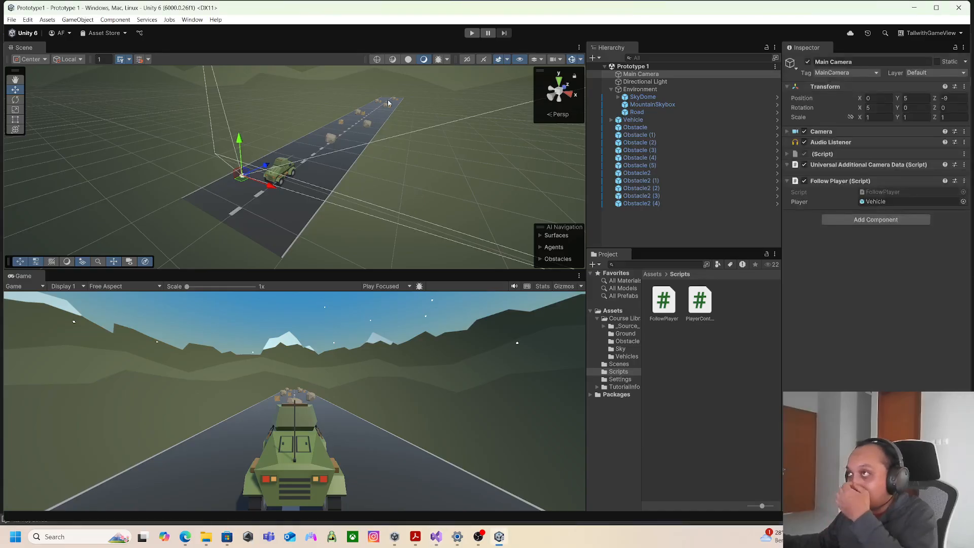
key("ctrl+p")
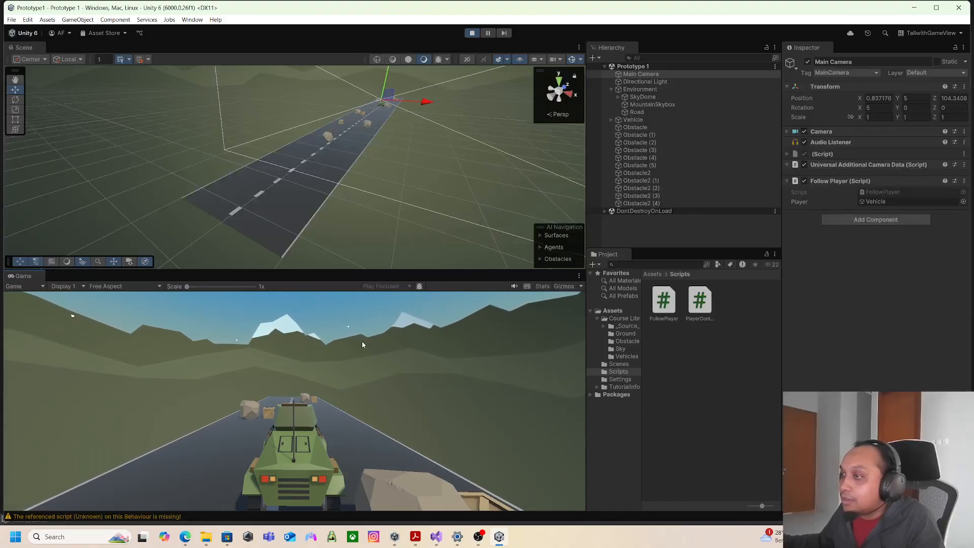
left_click(472, 33)
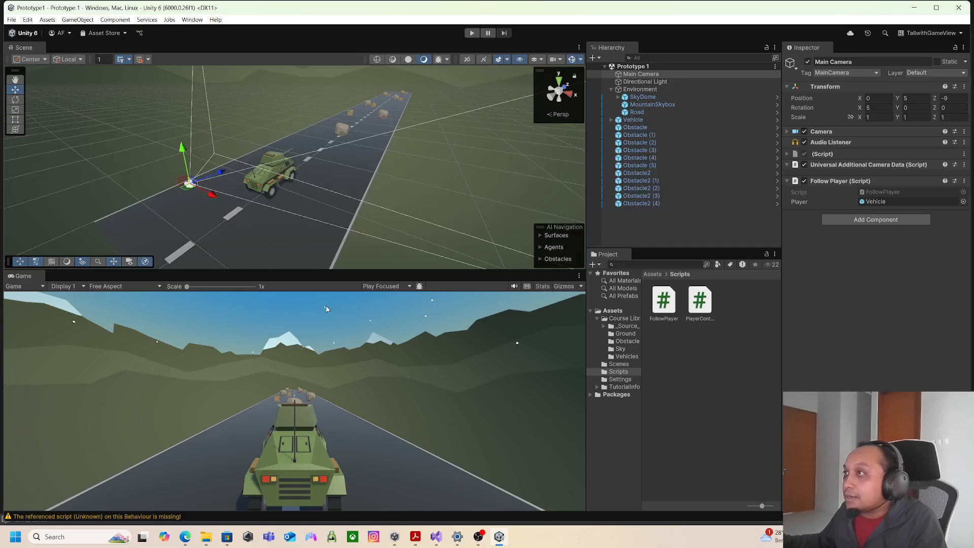
Run the game once more to recheck how smoothly the camera follows the vehicle, and stop it
scroll(354, 207, "down", 8)
scroll(354, 208, "up", 15)
scroll(353, 208, "down", 15)
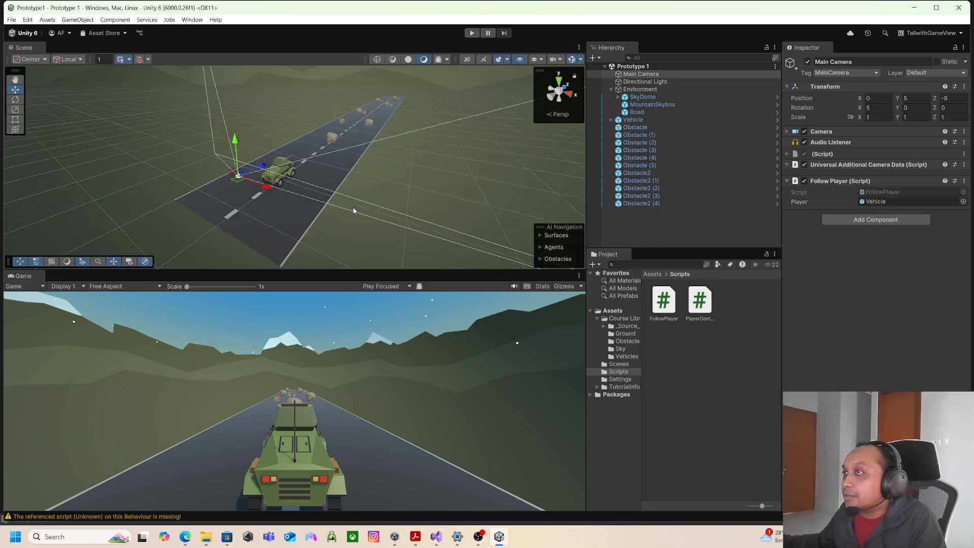
scroll(355, 211, "up", 3)
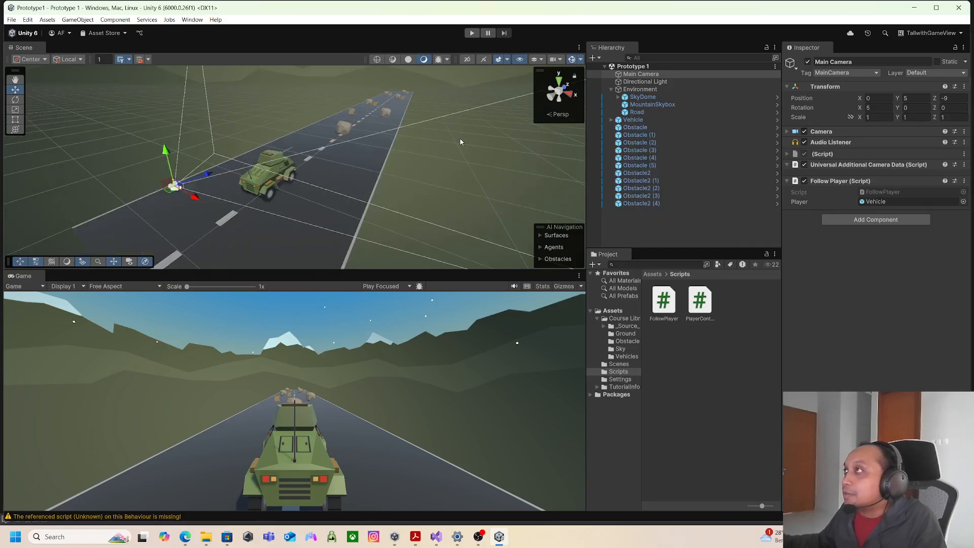
left_click(472, 33)
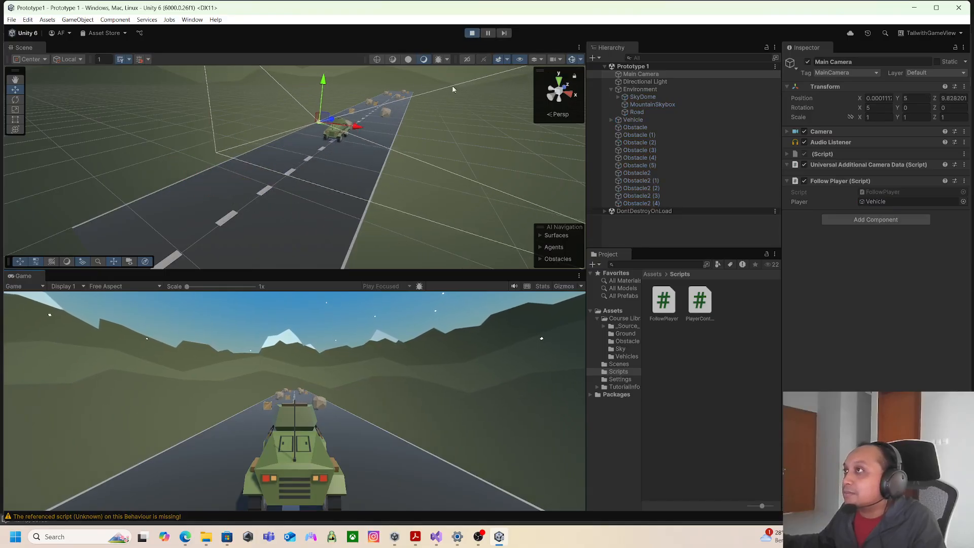
left_click(473, 33)
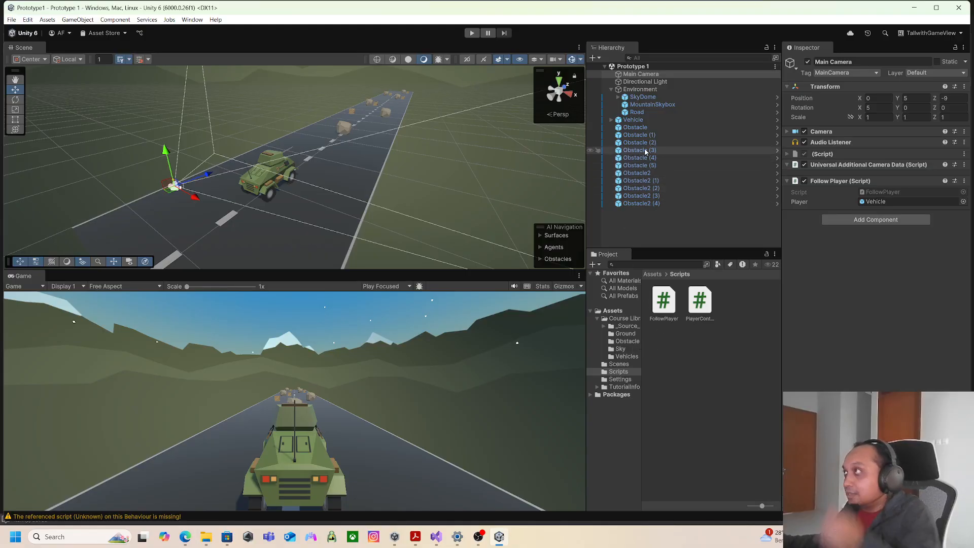
Set the vehicle's Player Controller Speed to 50, run the game to test it, and stop it
left_click(649, 120)
scroll(861, 363, "down", 3)
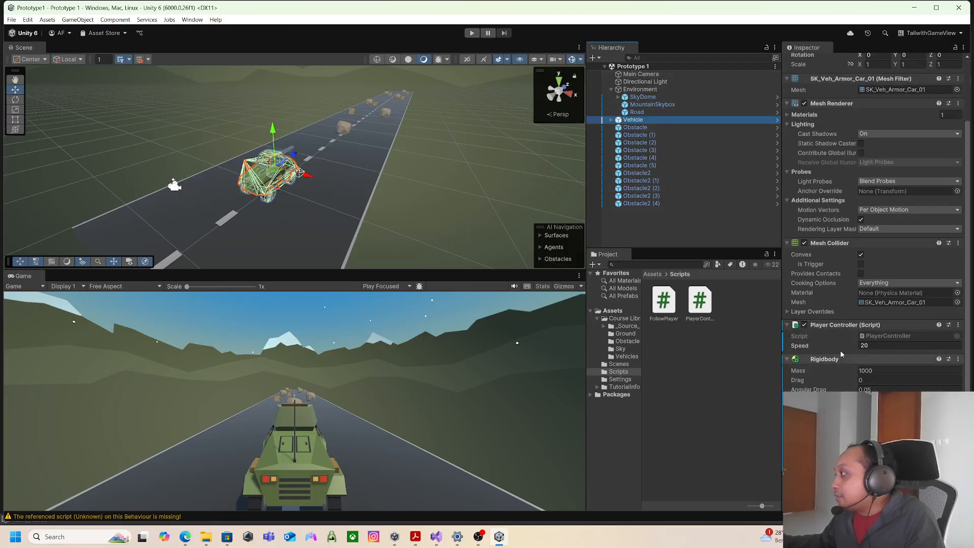
left_click(874, 345)
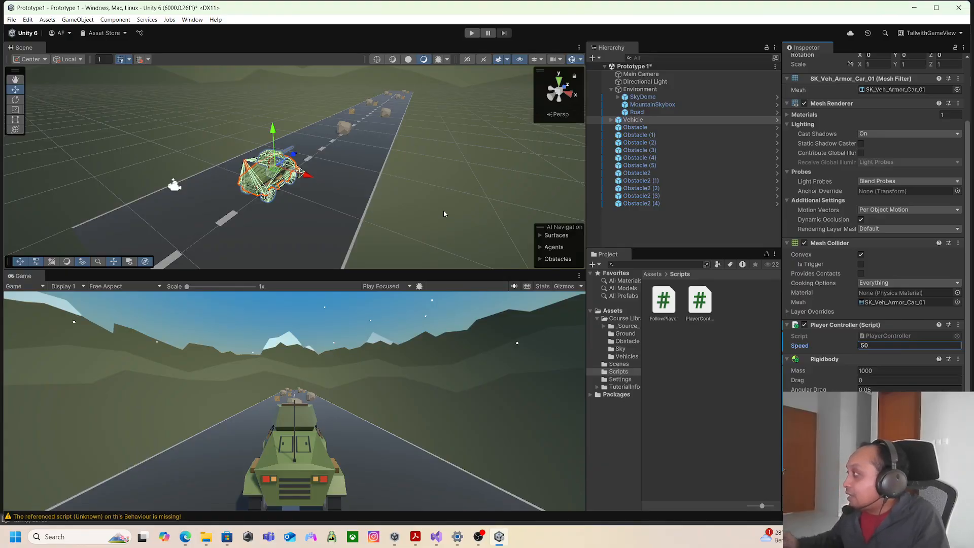
type("50")
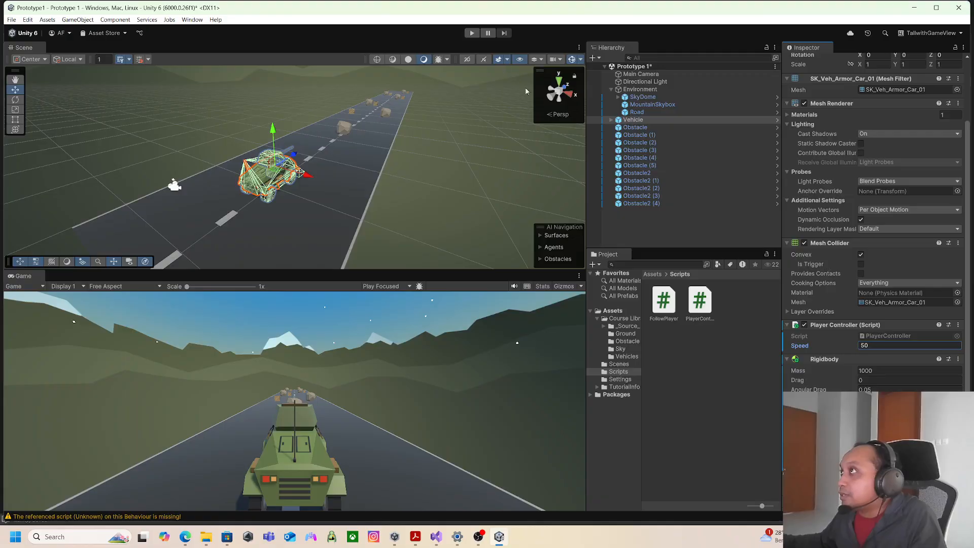
left_click(468, 35)
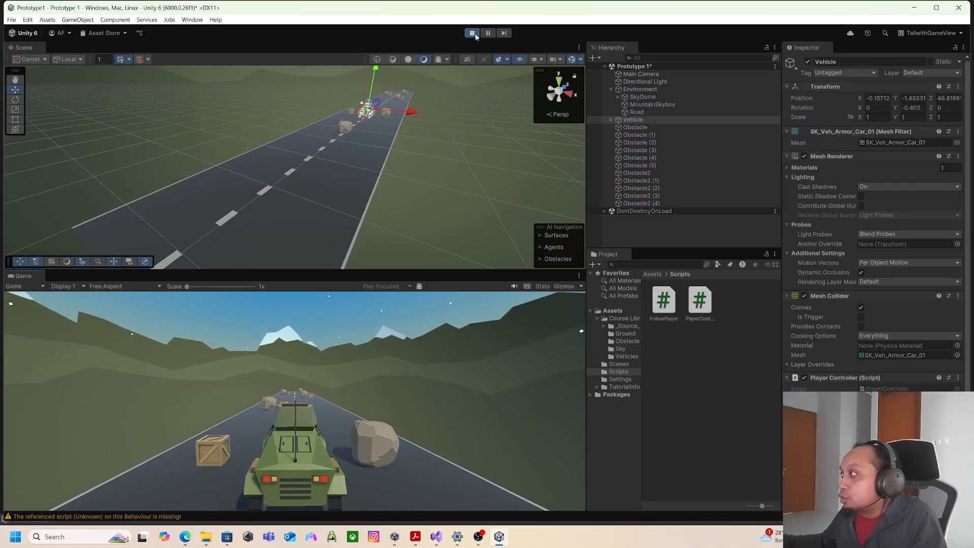
left_click(475, 33)
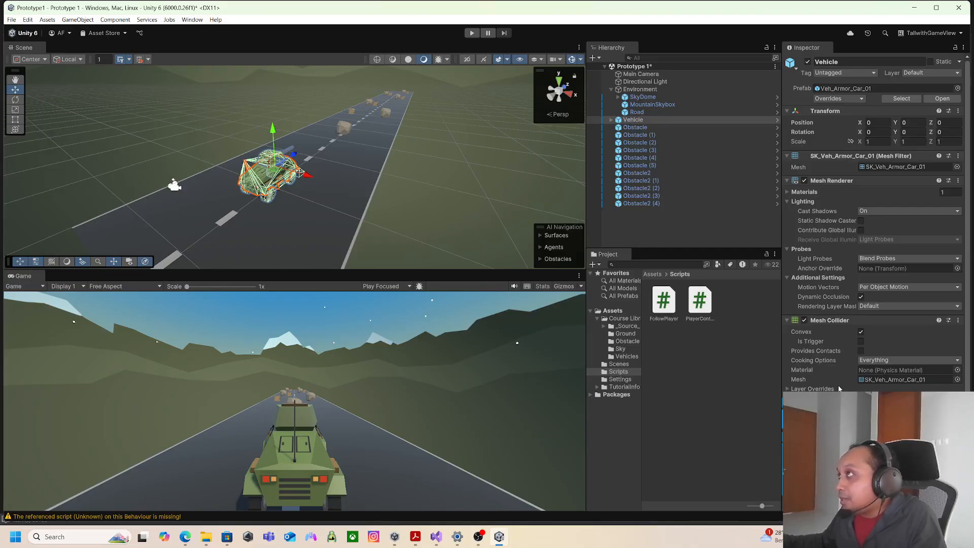
Run the game again to observe the vehicle driving at its current speed, and stop it
left_click(471, 33)
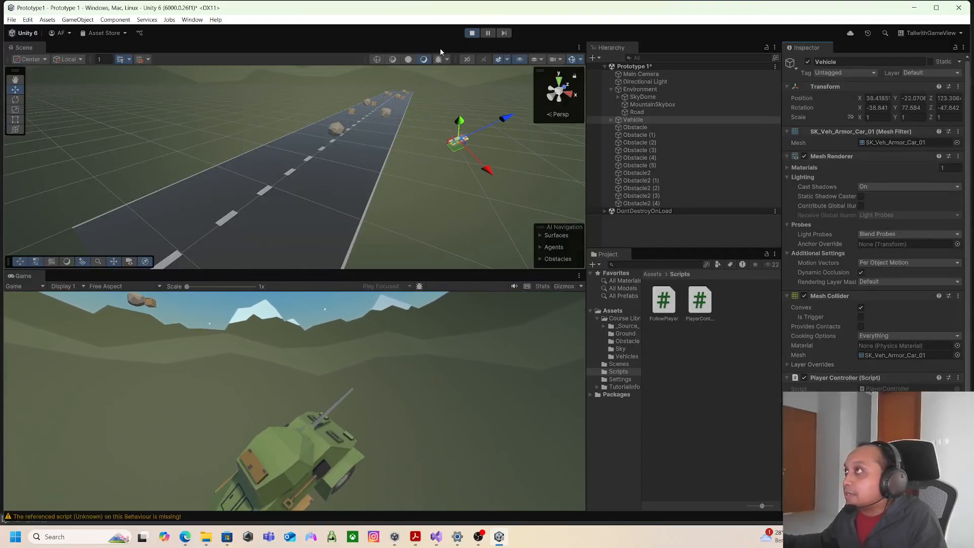
left_click(472, 34)
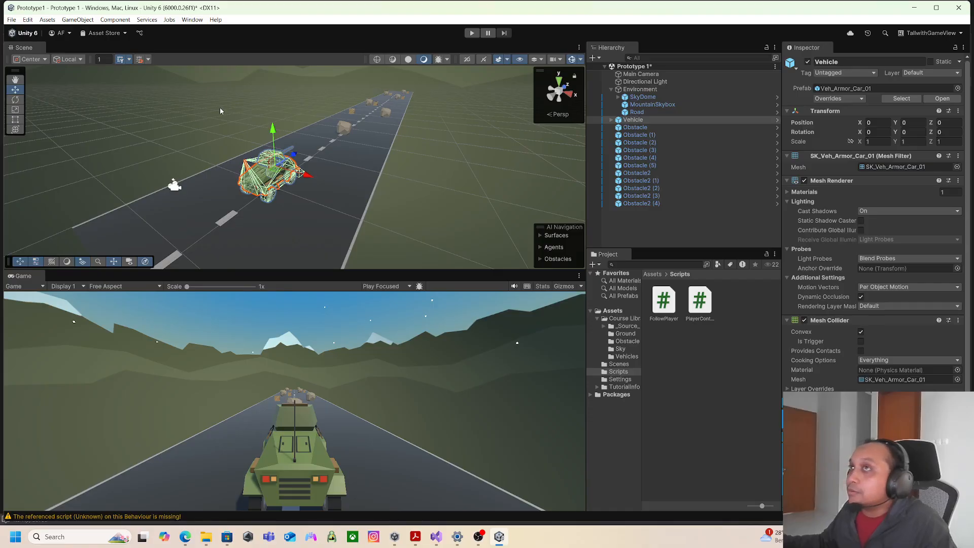
left_click(49, 20)
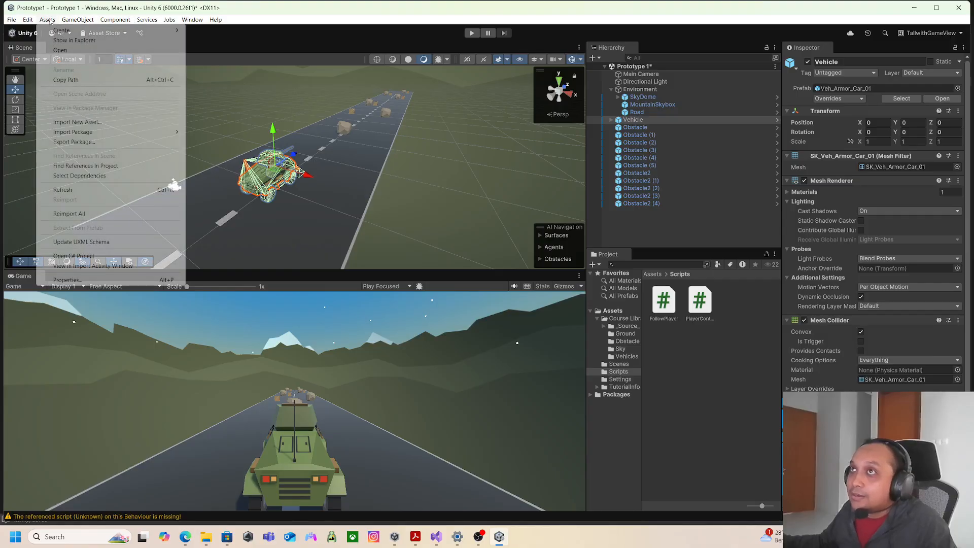
mouse_move(32, 21)
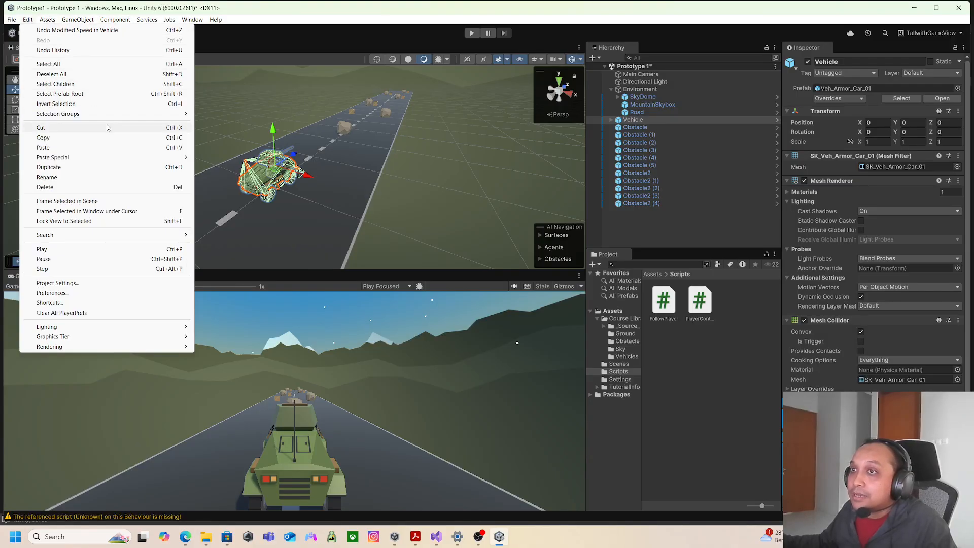
left_click(82, 283)
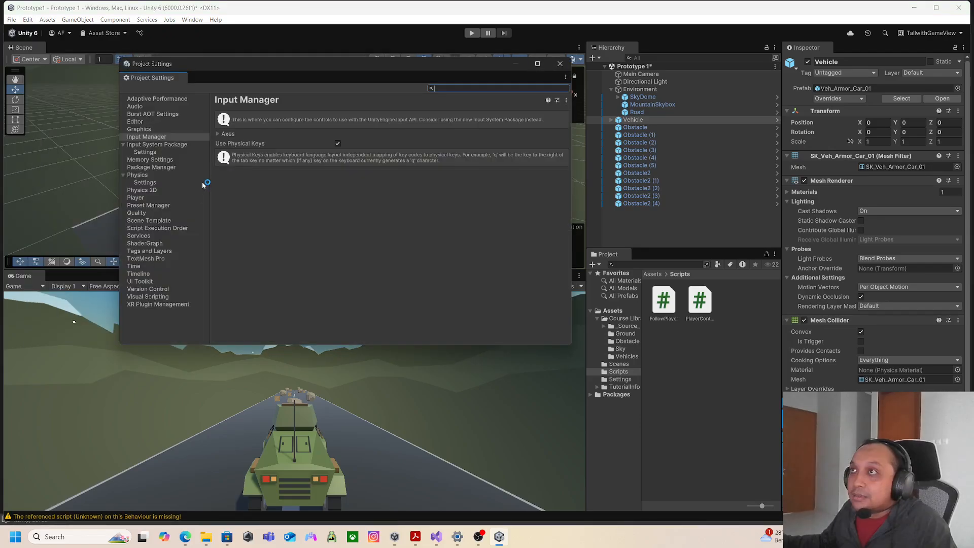
left_click(560, 63)
Change the Playmode tint to red in the Colors preferences and close the preferences
left_click(27, 20)
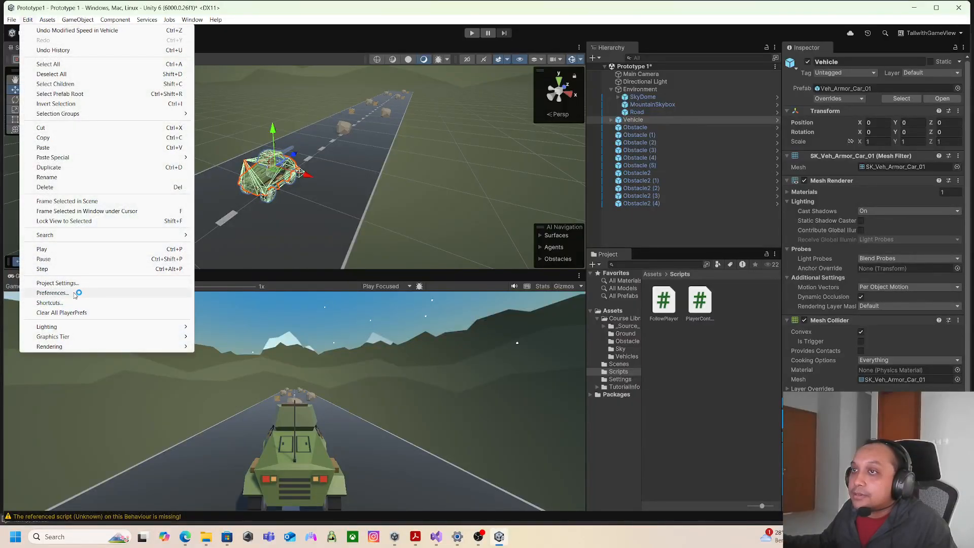
left_click(53, 293)
left_click(47, 96)
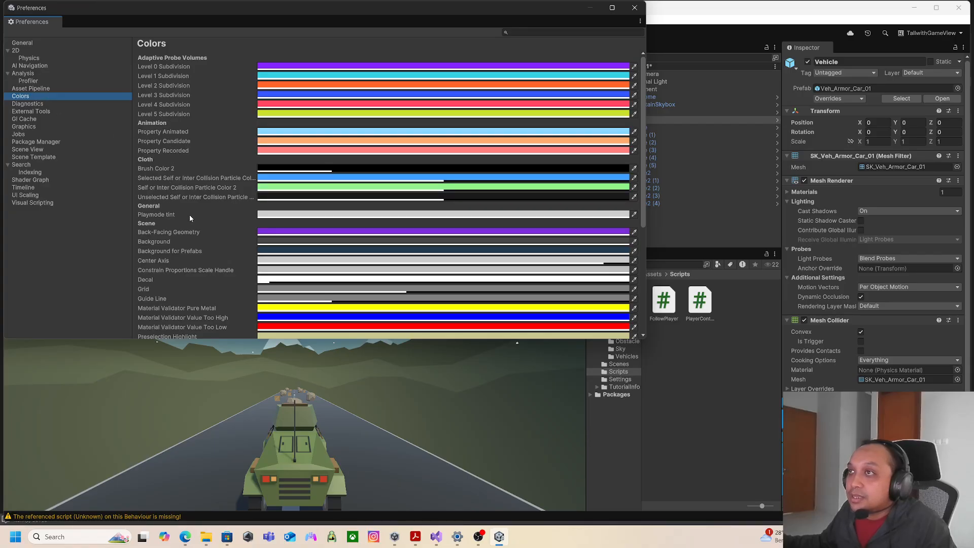
left_click(288, 214)
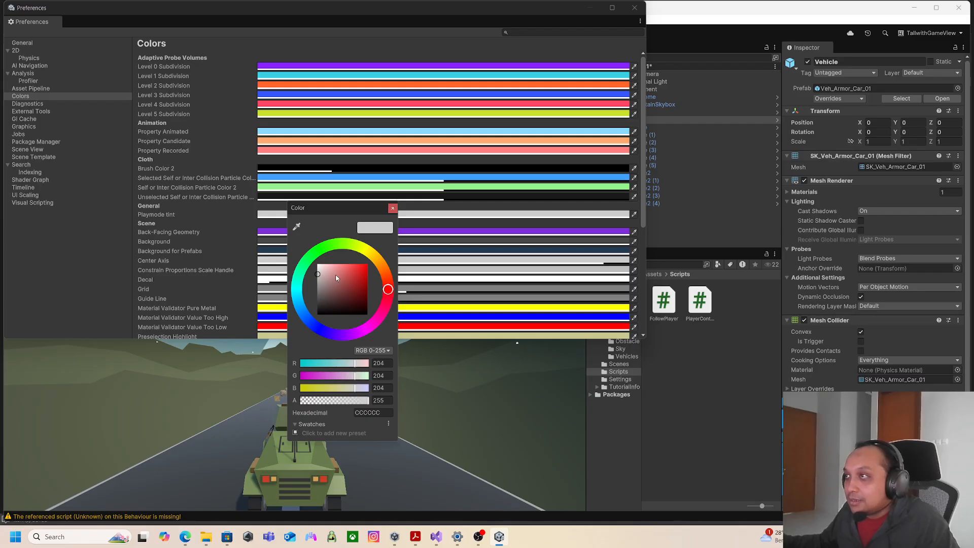
left_click_drag(324, 276, 356, 275)
left_click(90, 262)
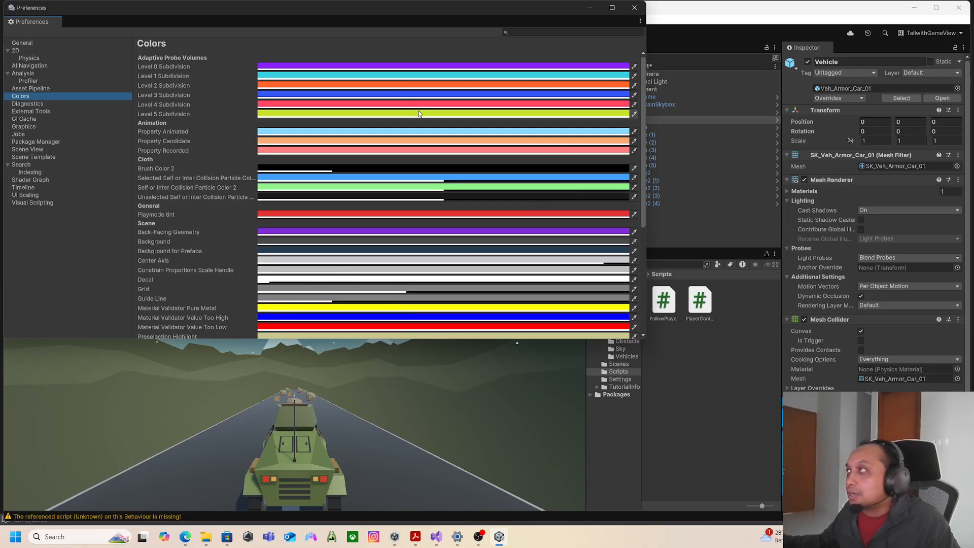
left_click(634, 8)
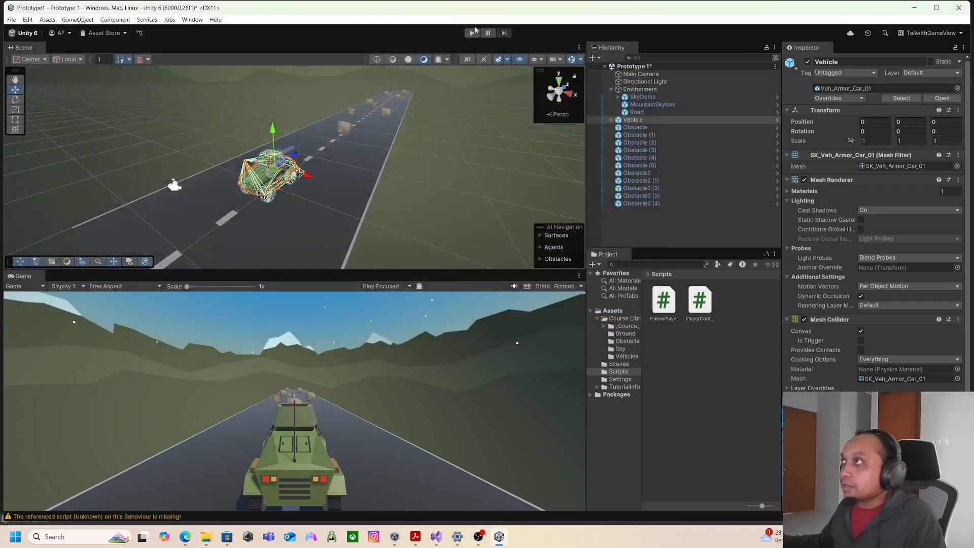
Run the game to check the editor's play mode tint, and stop it
left_click(474, 32)
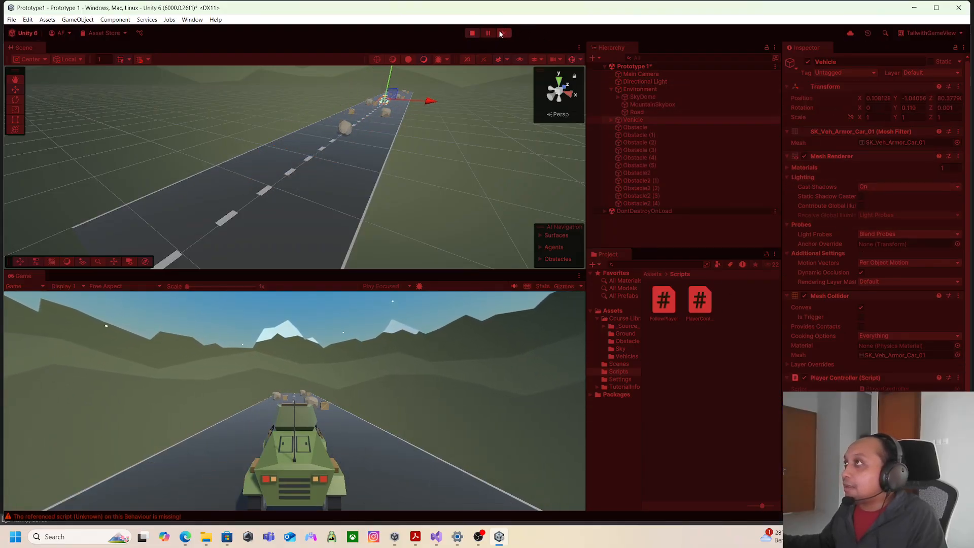
left_click(472, 34)
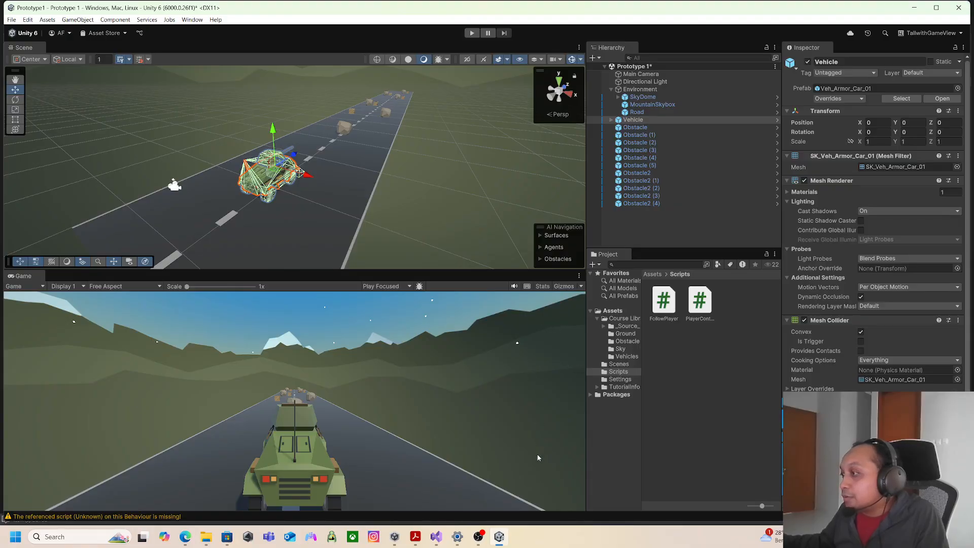
Switch to the Prototype1 solution in Visual Studio and bring up the PlayerController script
mouse_move(437, 537)
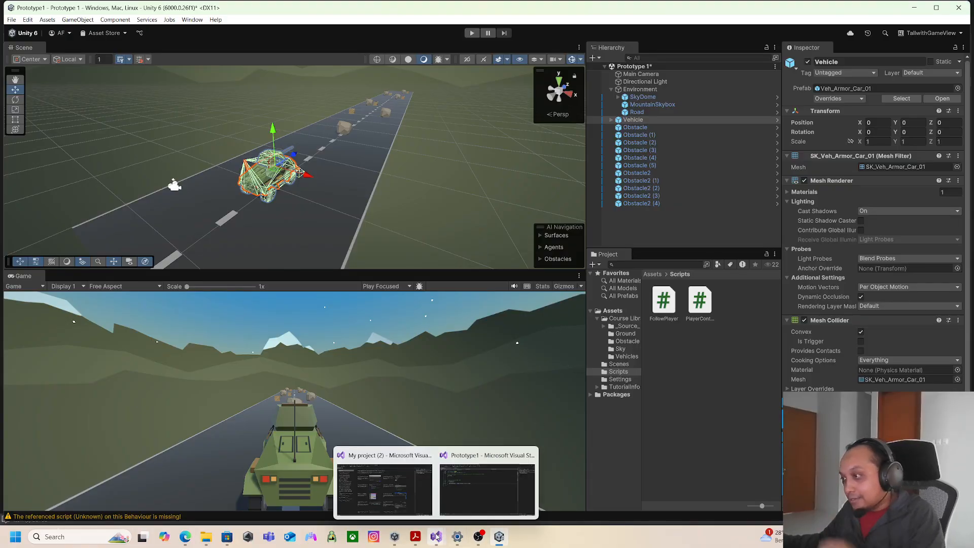
left_click(487, 487)
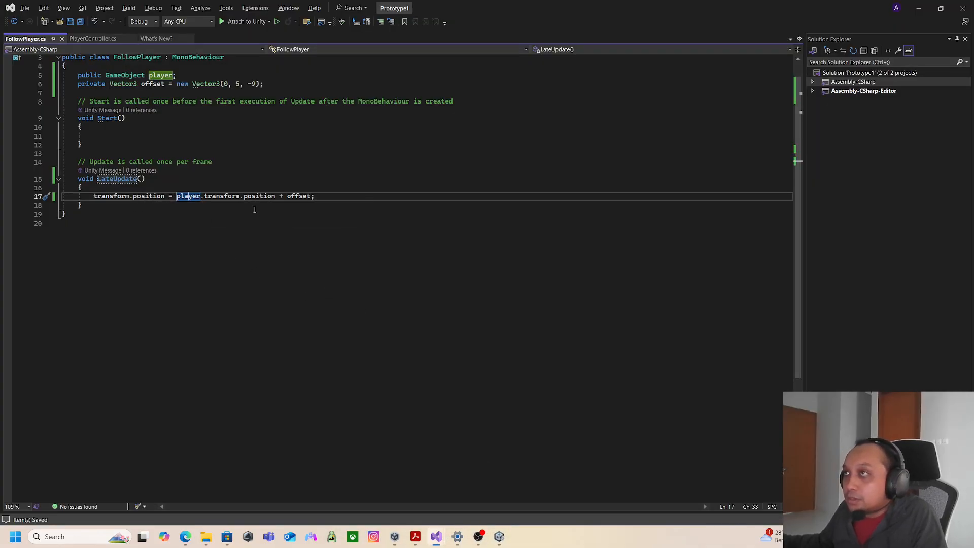
left_click(84, 39)
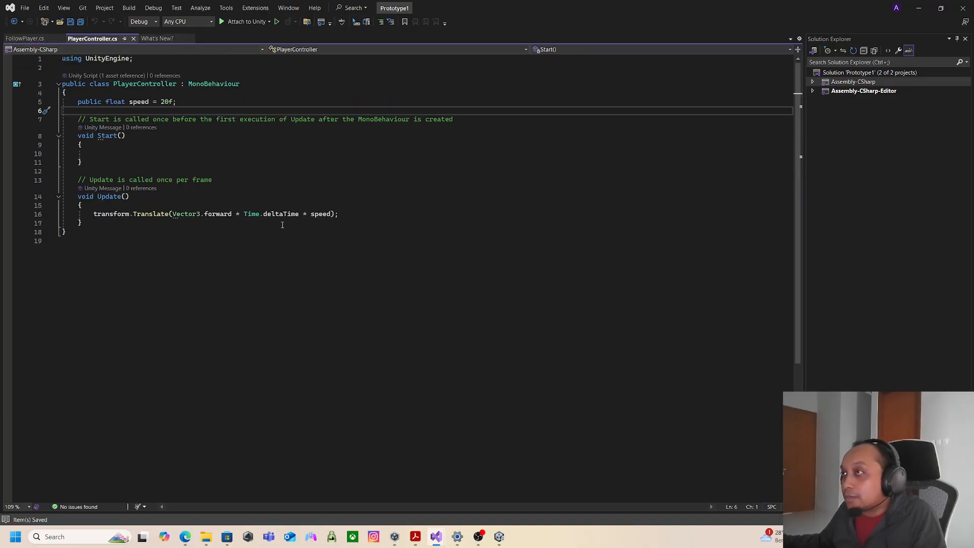
Below the forward Translate line in Update, add a second transform.Translate call using Vector3.right * Time.deltaTime
left_click(379, 216)
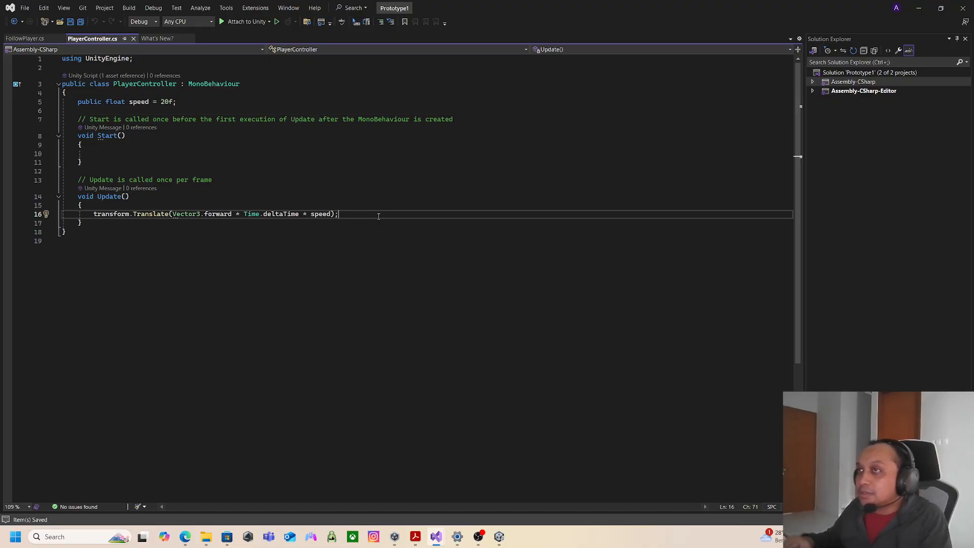
key("Return")
type("trans")
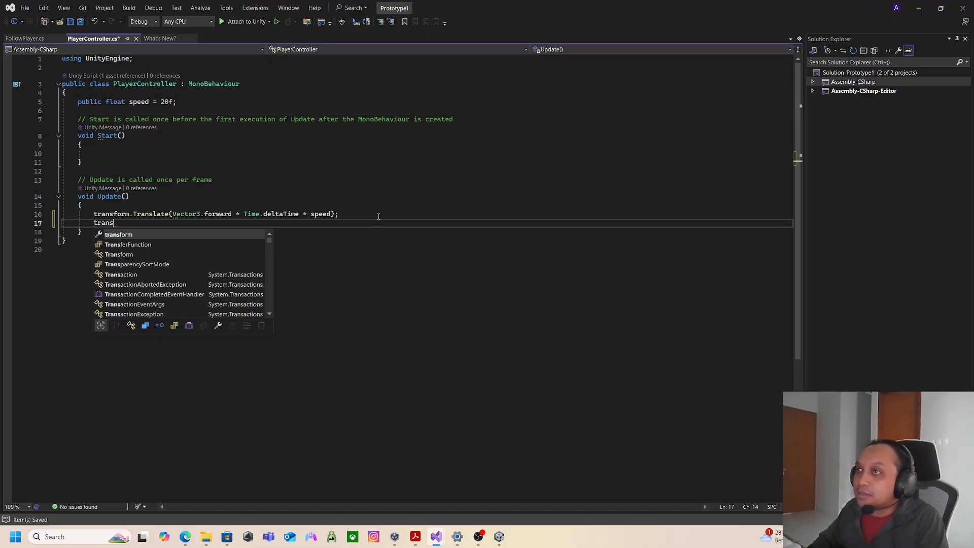
type("form.tra")
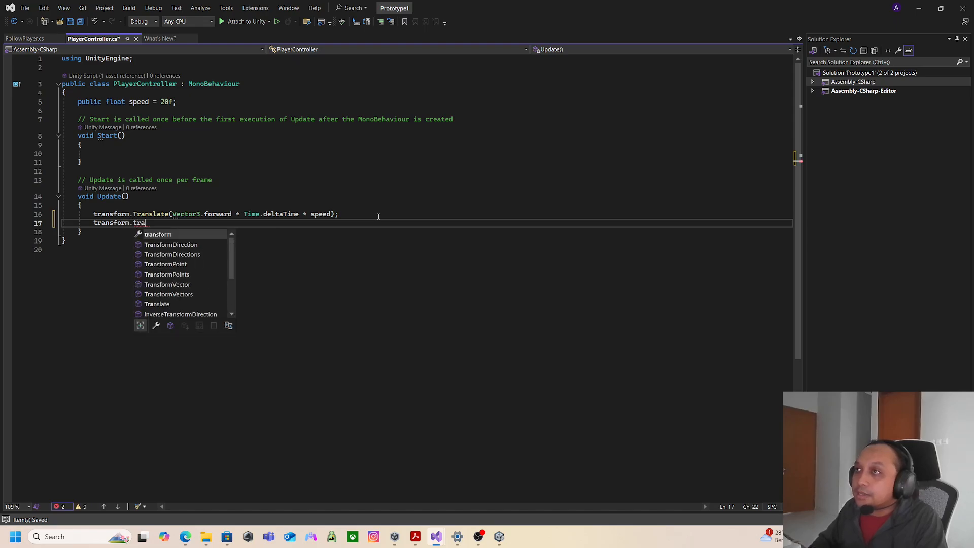
key("BackSpace")
key("BackSpace")
key("BackSpace")
key("BackSpace")
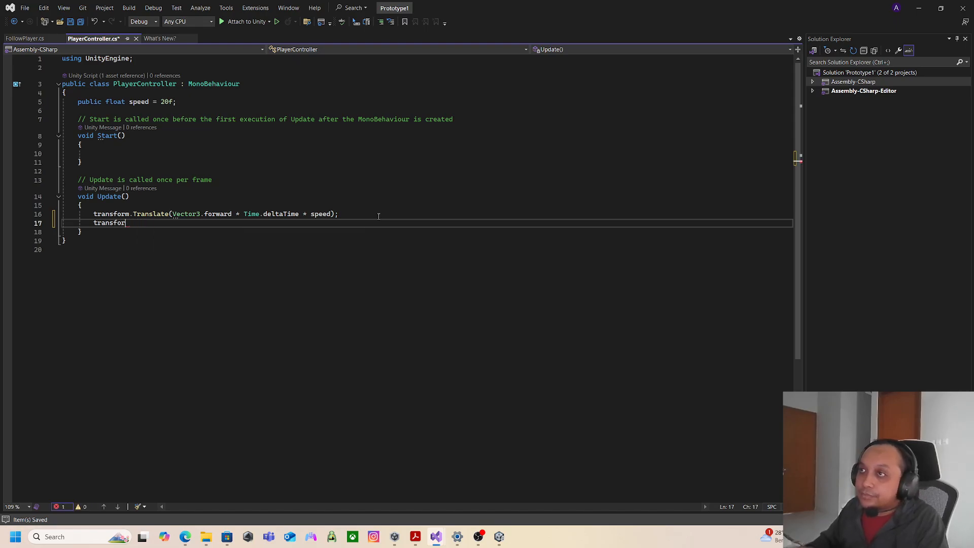
type("m.Tran")
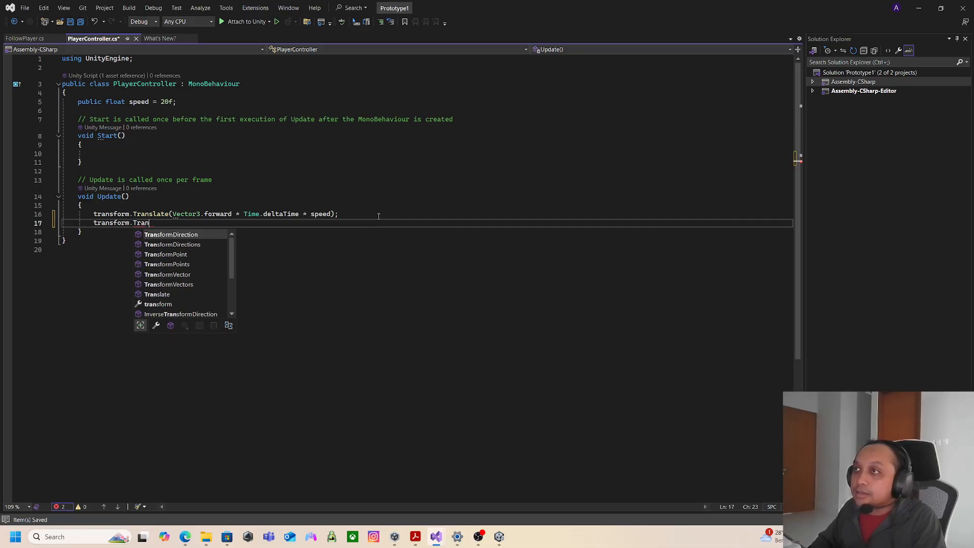
type("slate(Vector3")
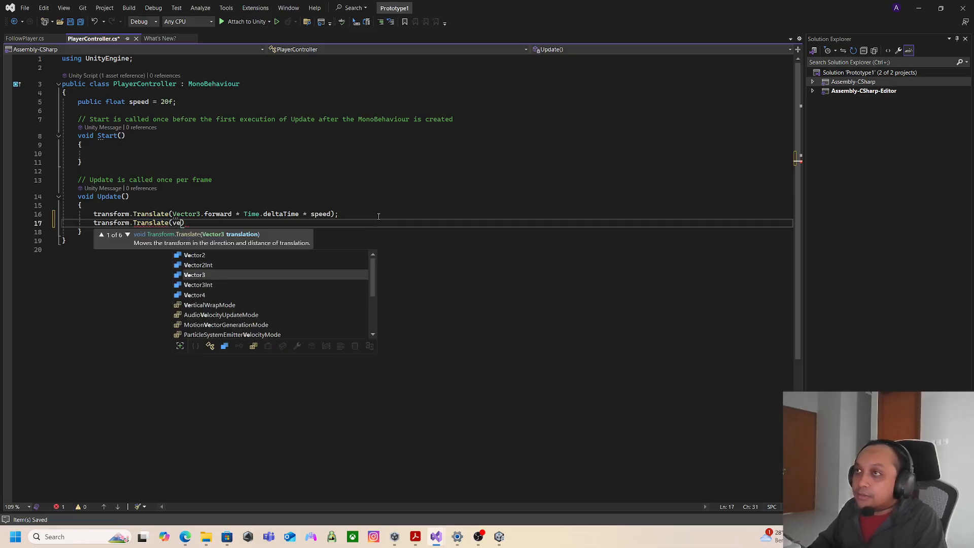
type(".")
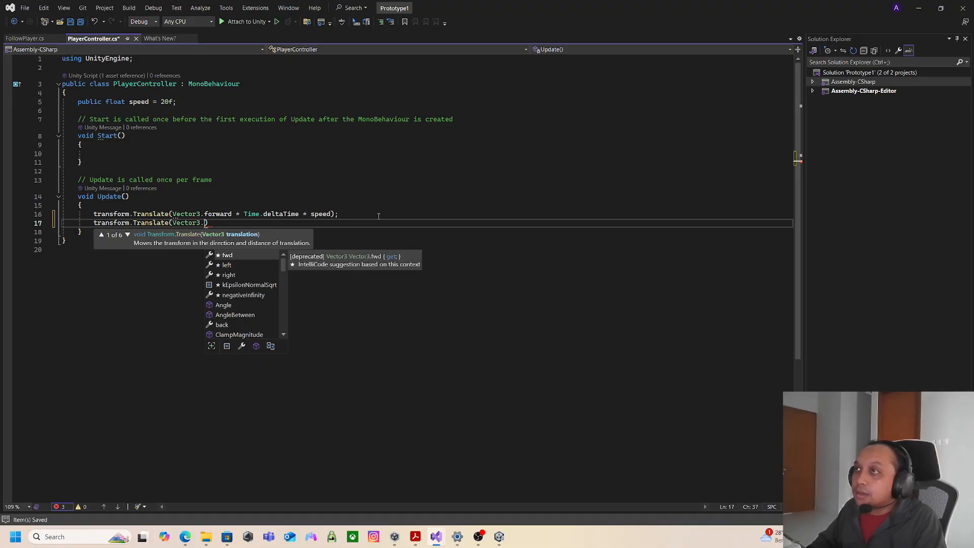
type("rig")
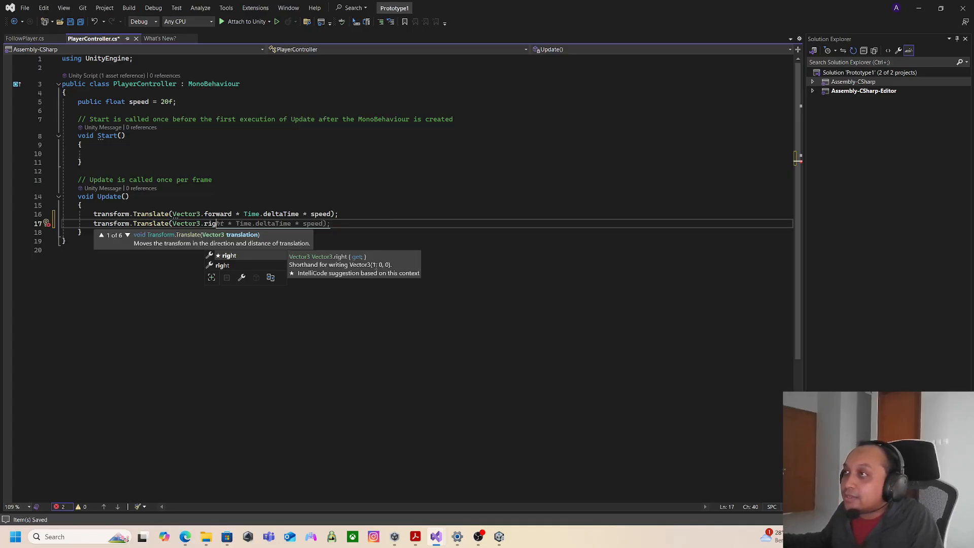
key("Tab")
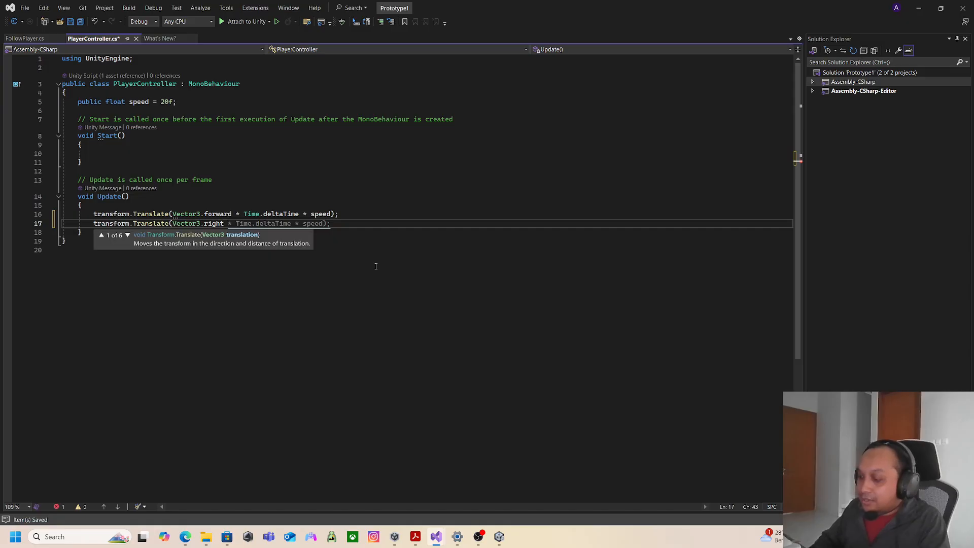
type("*Tim")
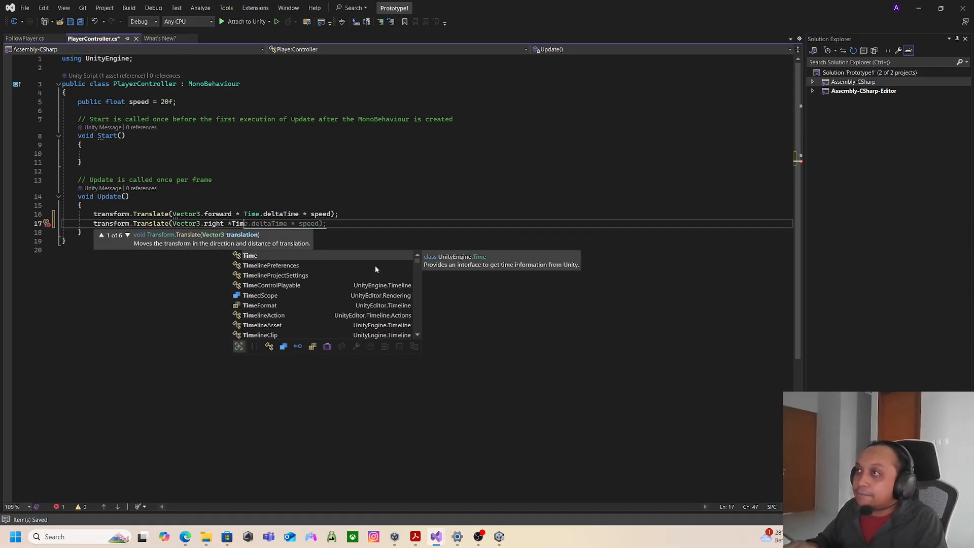
type("e.deltaTime")
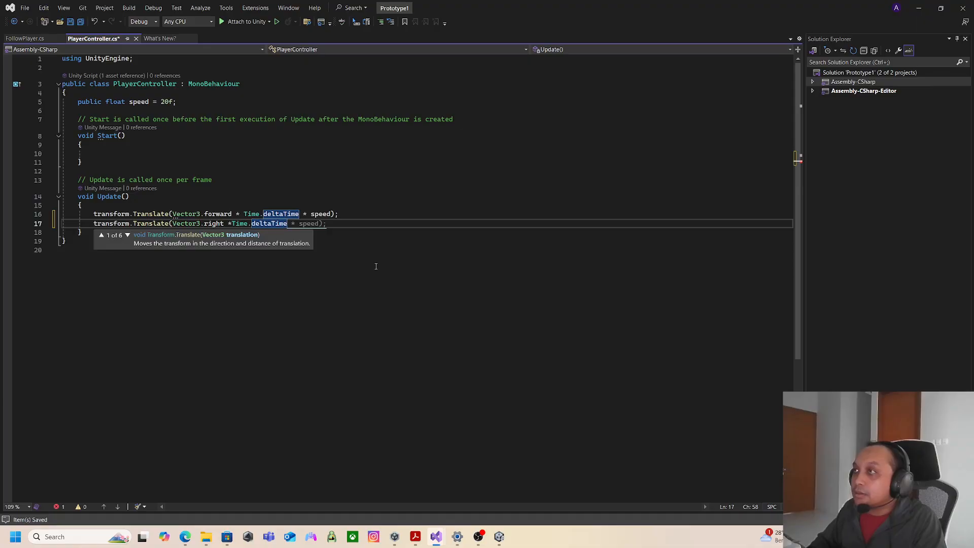
Declare a public float variable named turnSpeed below the speed variable in PlayerController
left_click(137, 109)
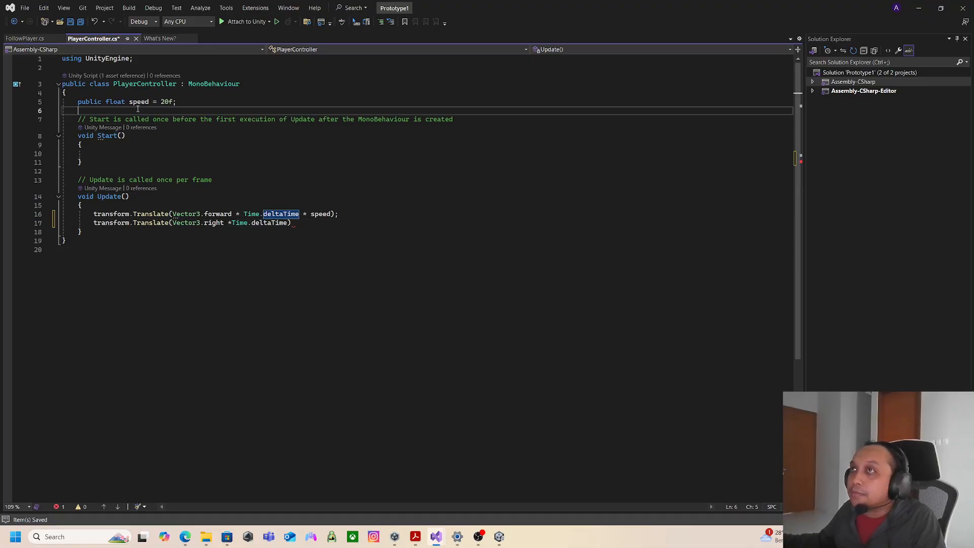
type("pub")
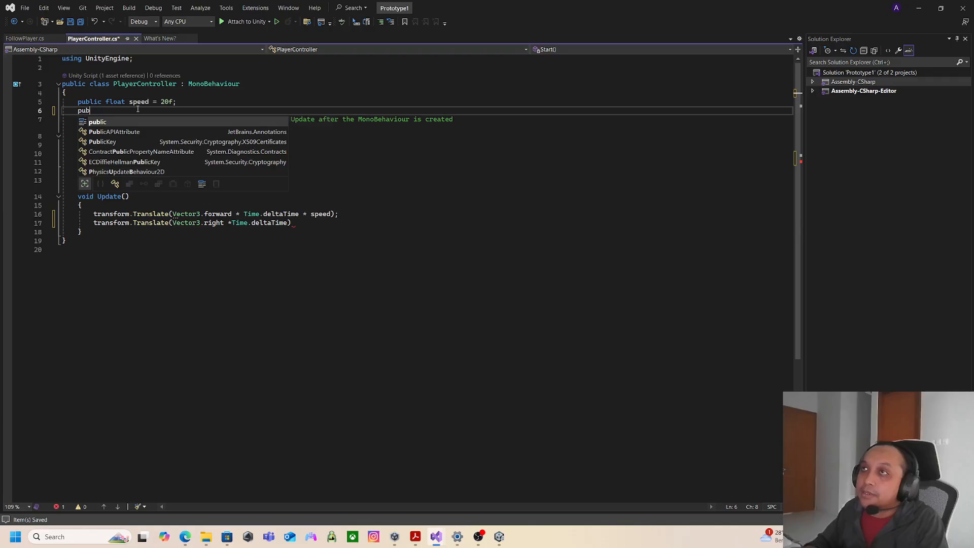
type("lic float ")
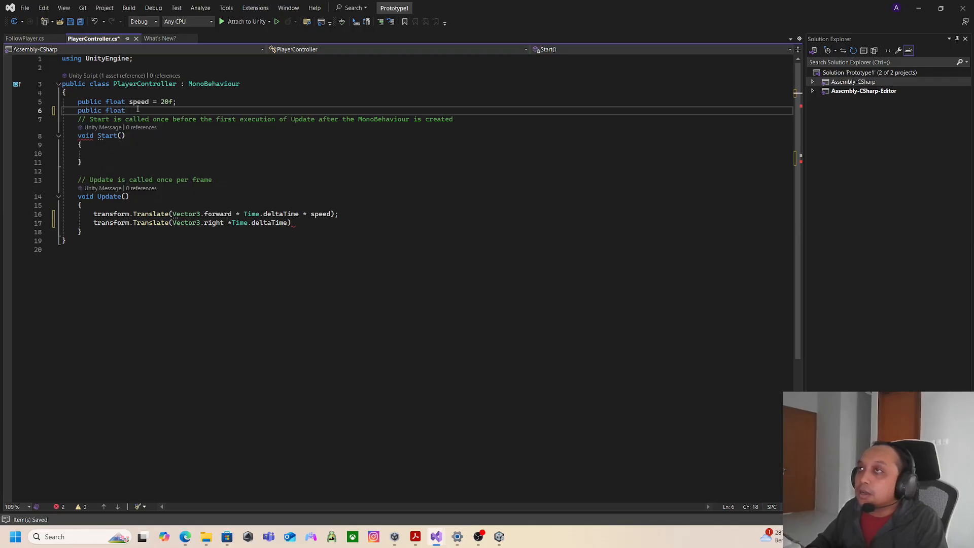
type("turnSpeed")
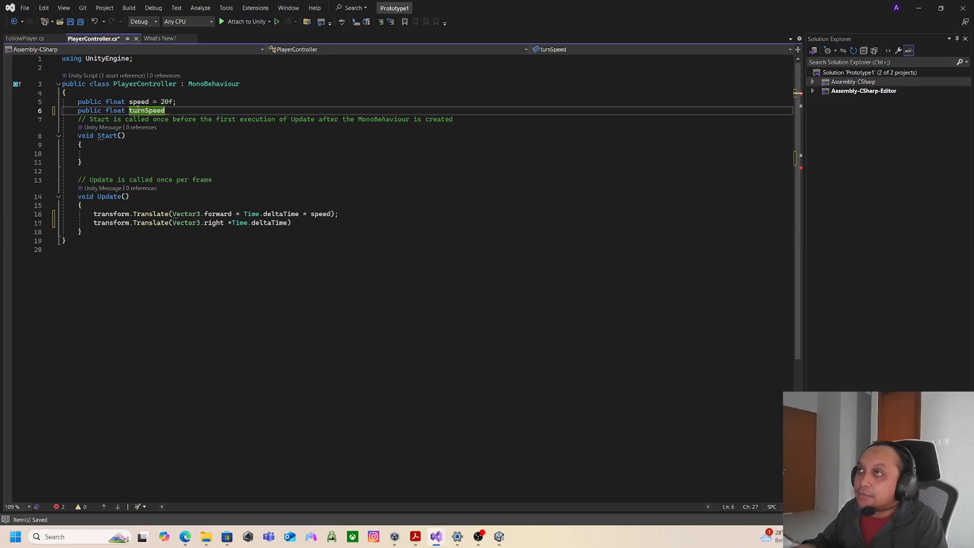
type(";")
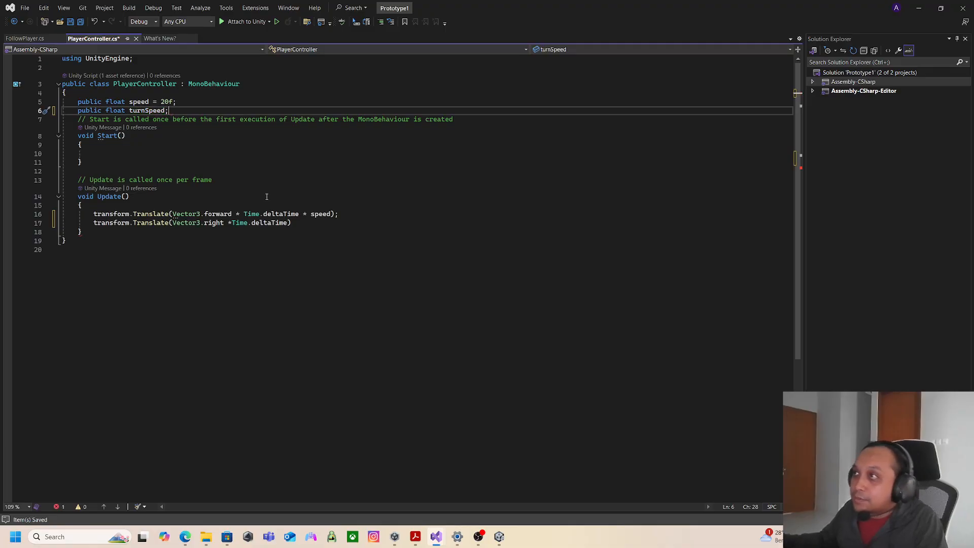
Multiply the Vector3.right translation by turnSpeed, end the statement with a semicolon, and save the script
left_click(286, 222)
type("* turnSpeed")
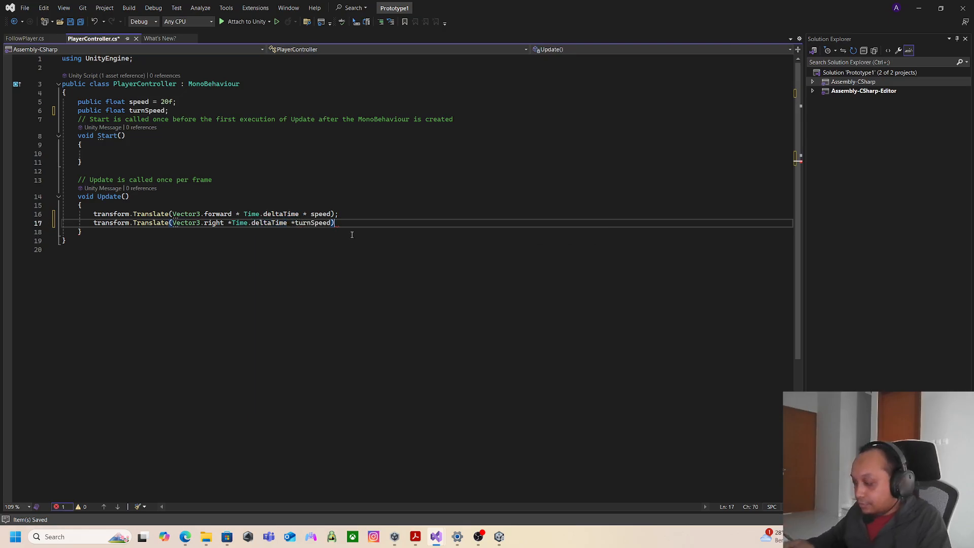
type(");")
key("ctrl+s")
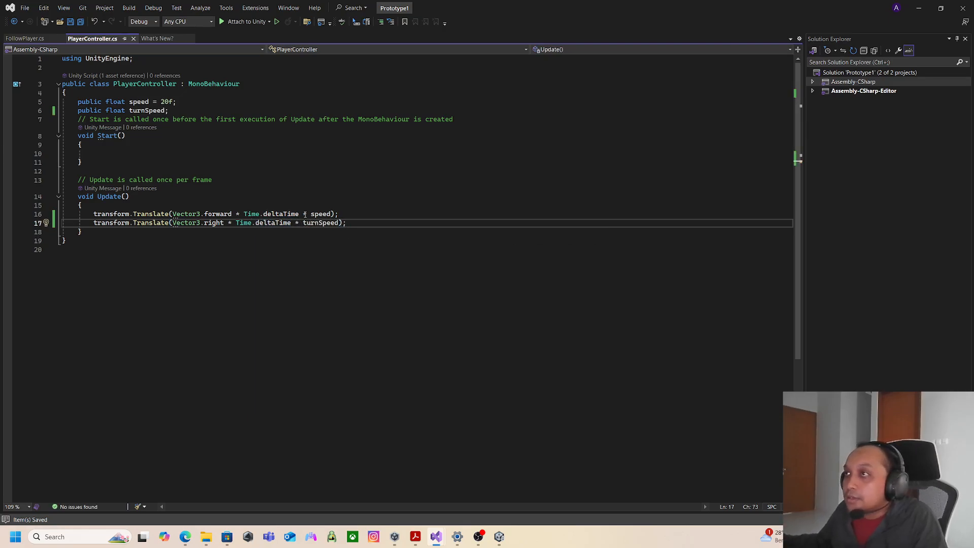
Switch to the Unity editor and set the Speed of the Vehicle's Player Controller component to 10
key("alt+Tab")
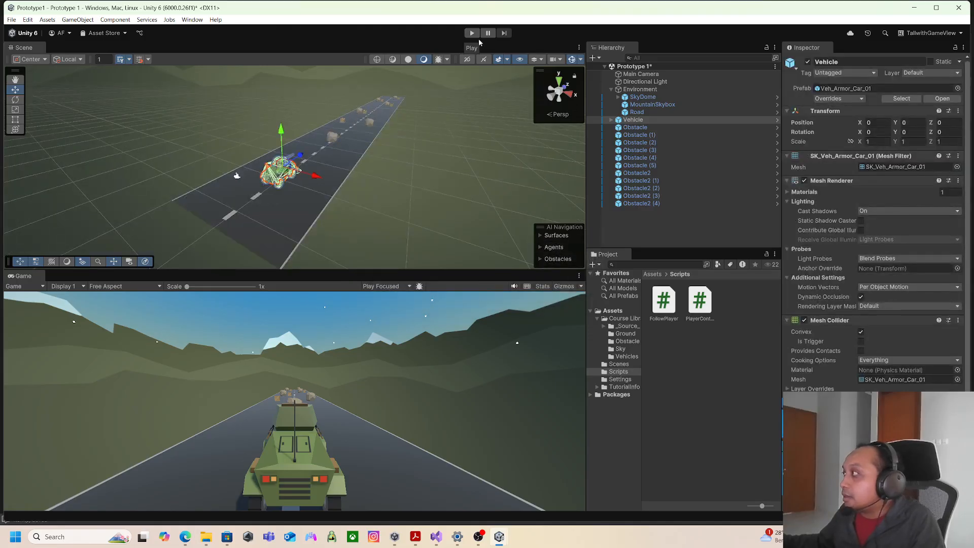
scroll(855, 286, "down", 3)
left_click(880, 371)
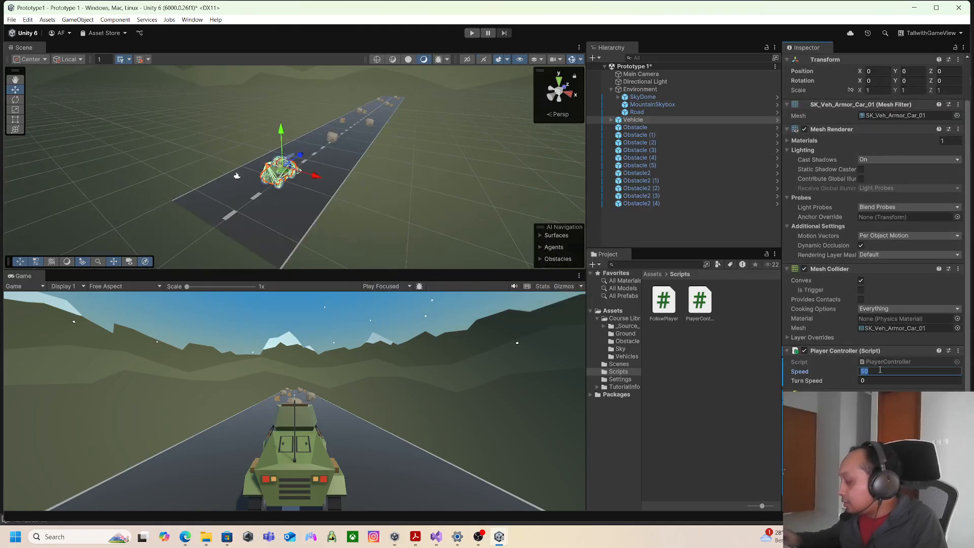
type("10")
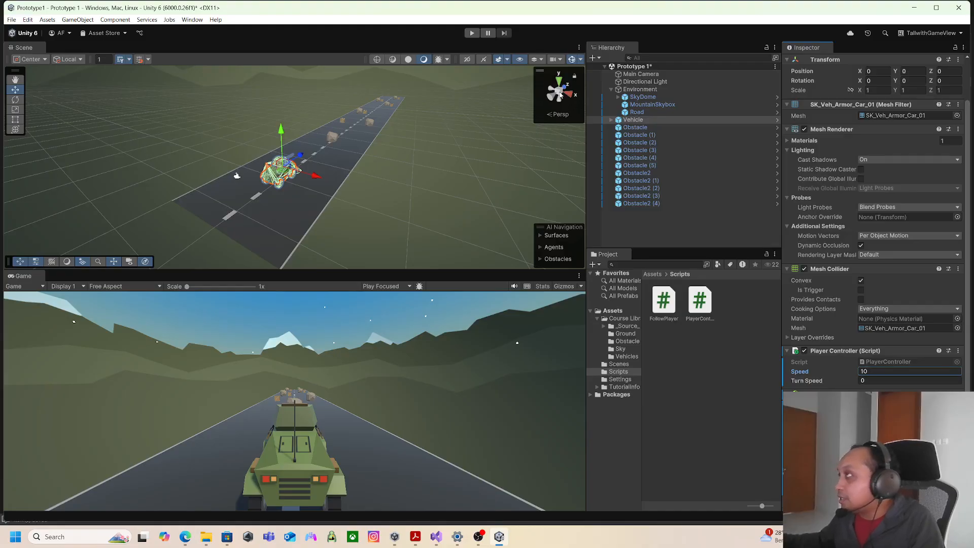
Run the scene in play mode, move the vehicle left and right among the road obstacles, and stop playing
left_click(472, 33)
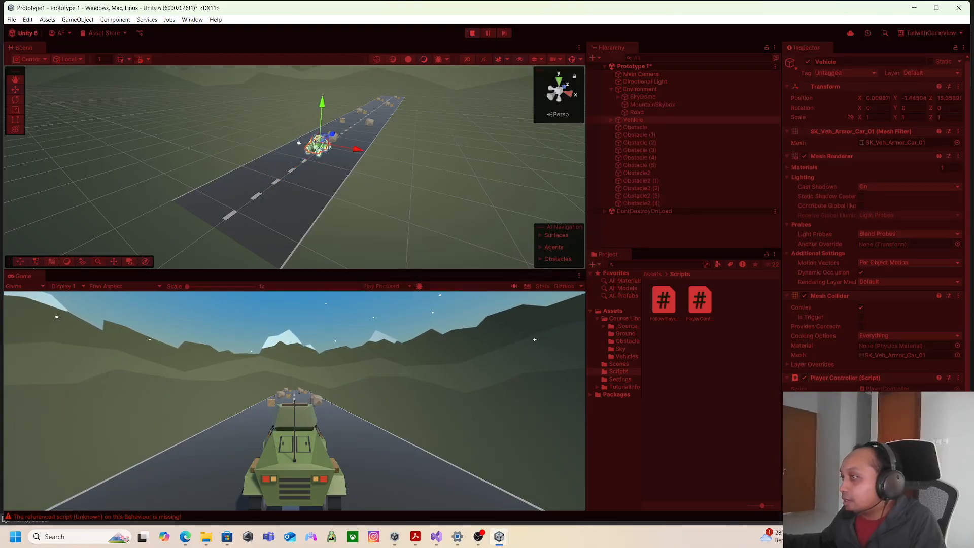
key("Right")
key("Left")
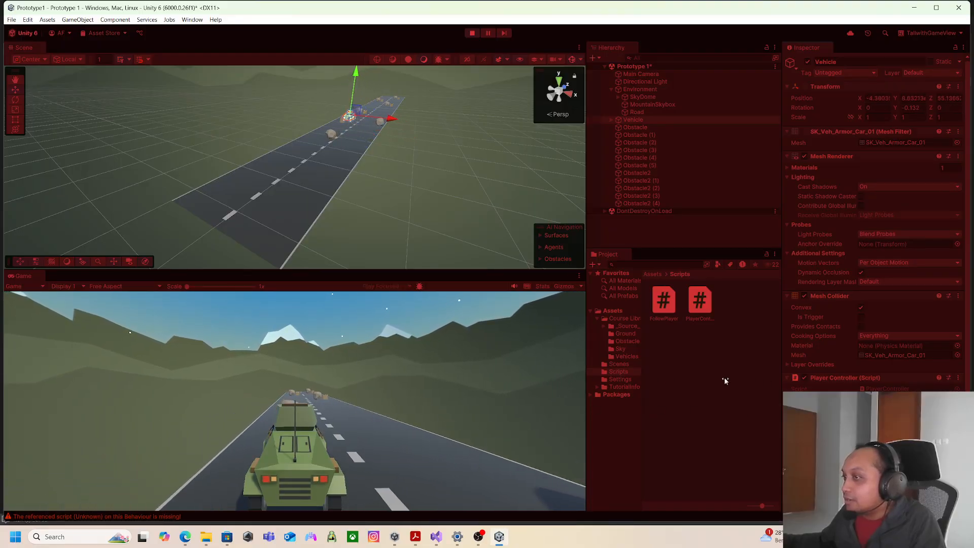
key("Left")
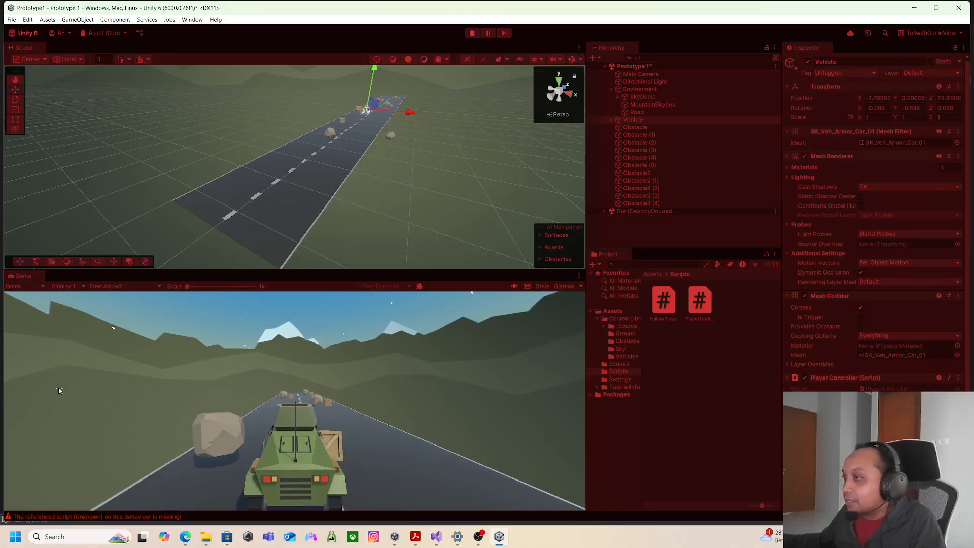
key("Right")
key("Left")
key("Right")
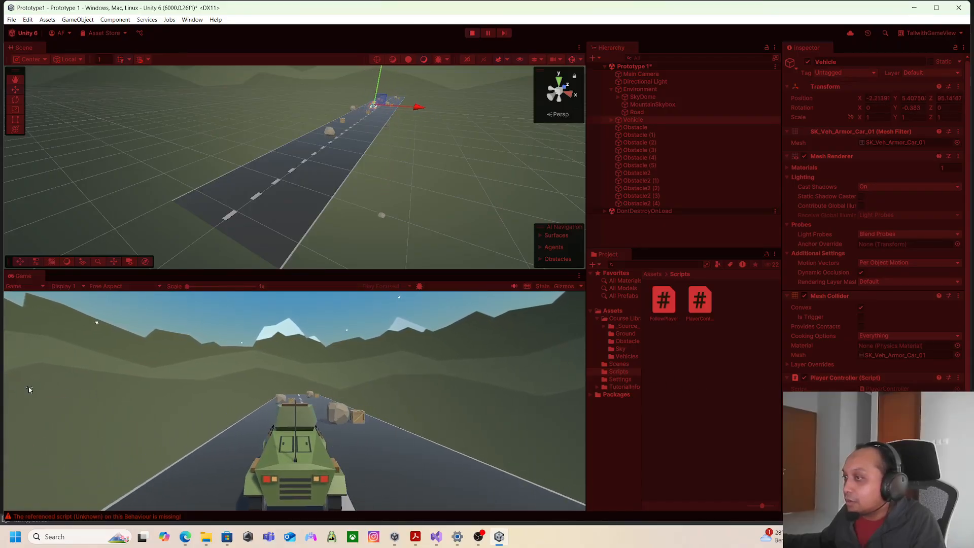
key("Left")
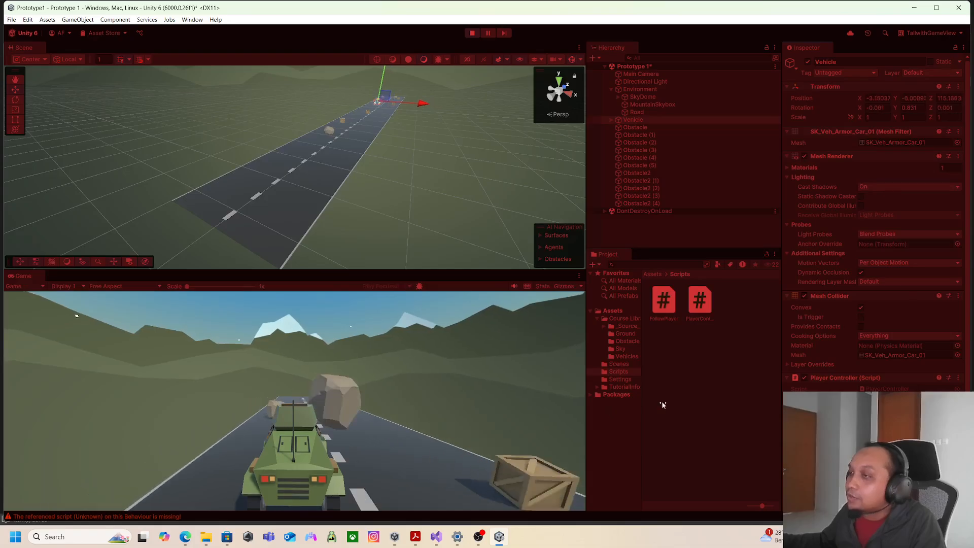
key("a")
key("d")
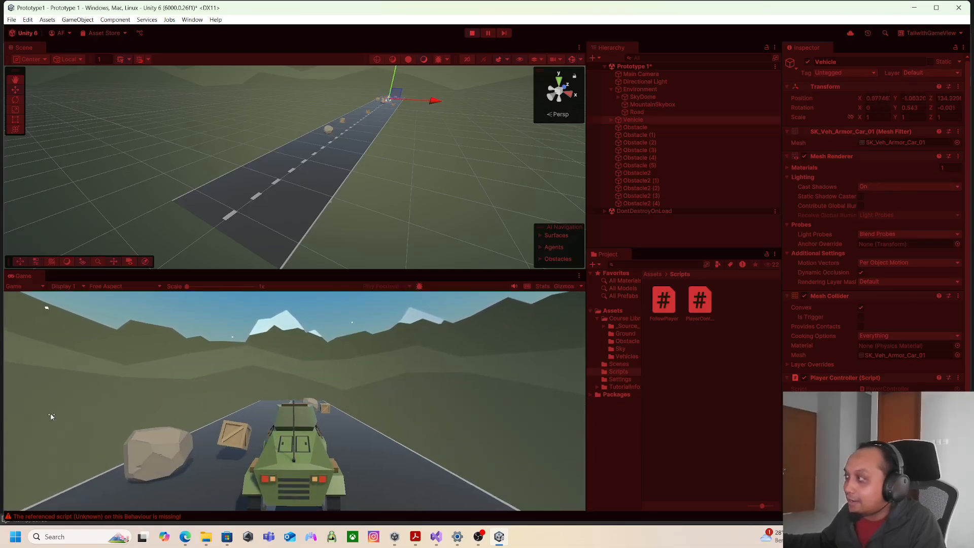
key("a")
left_click(473, 33)
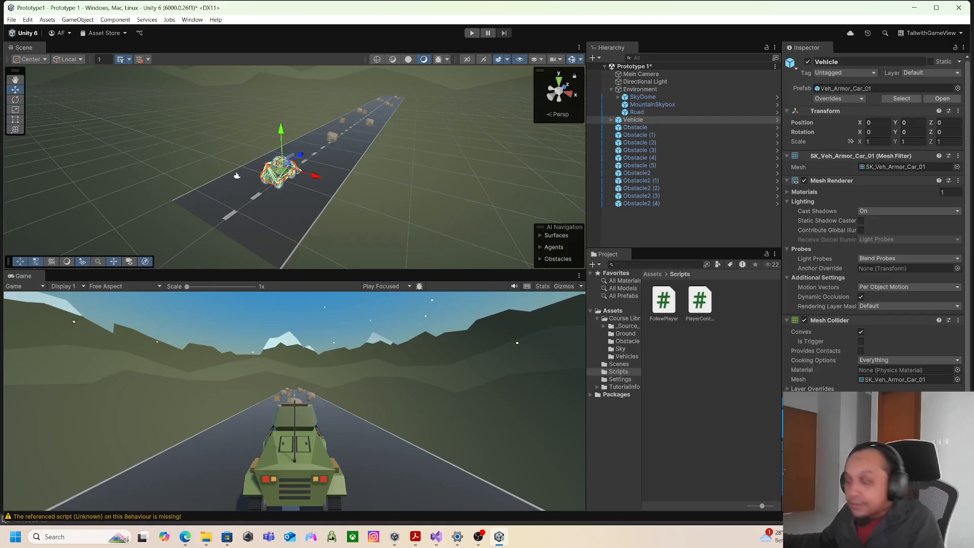
Check the PlayerController script of the Prototype1 solution in Visual Studio and return to the Unity editor
scroll(398, 256, "down", 2)
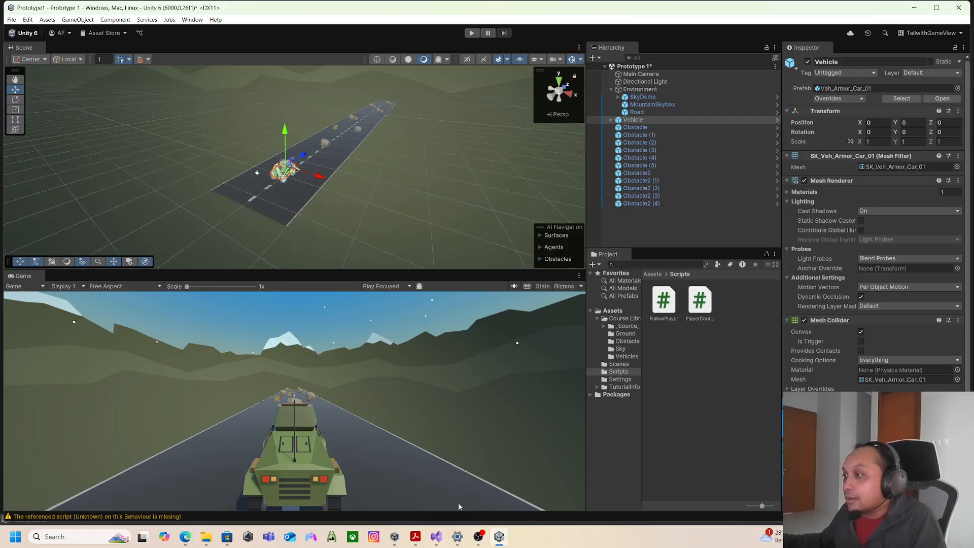
mouse_move(436, 536)
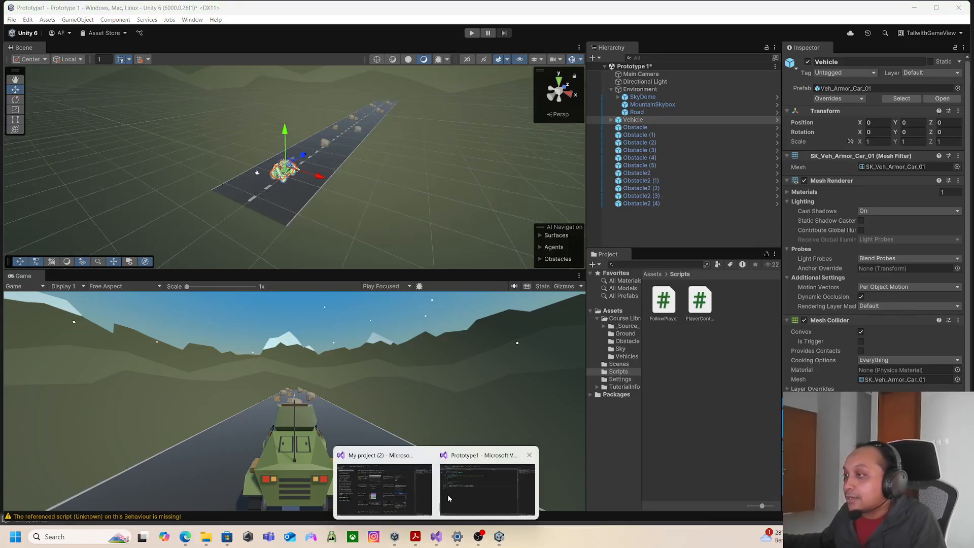
left_click(459, 503)
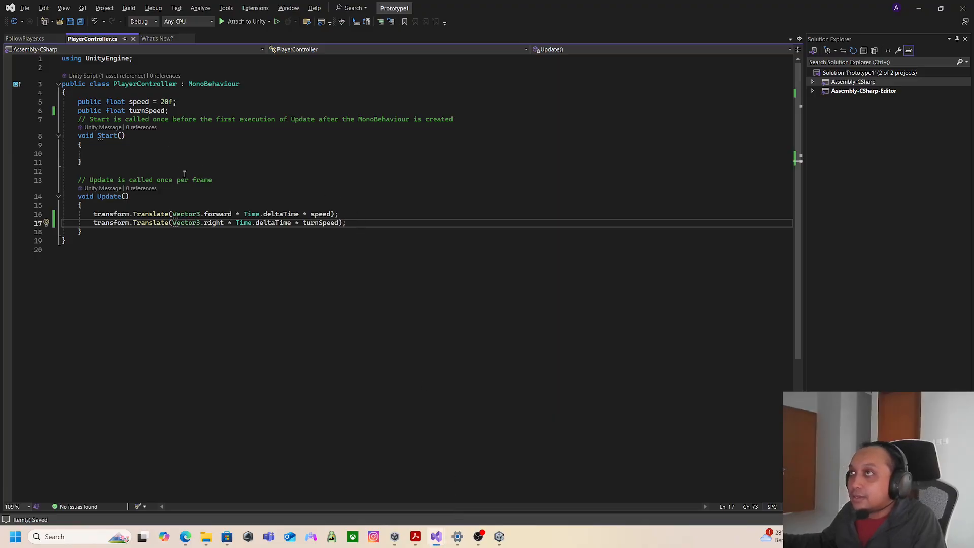
key("alt+Tab")
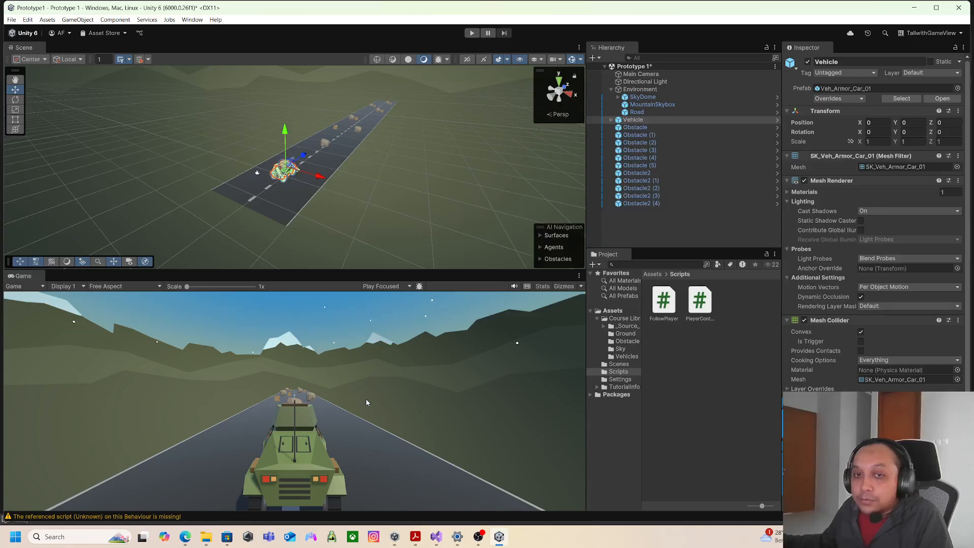
Open the Input Manager in the Project Settings and expand its Axes list
left_click(27, 20)
left_click(44, 11)
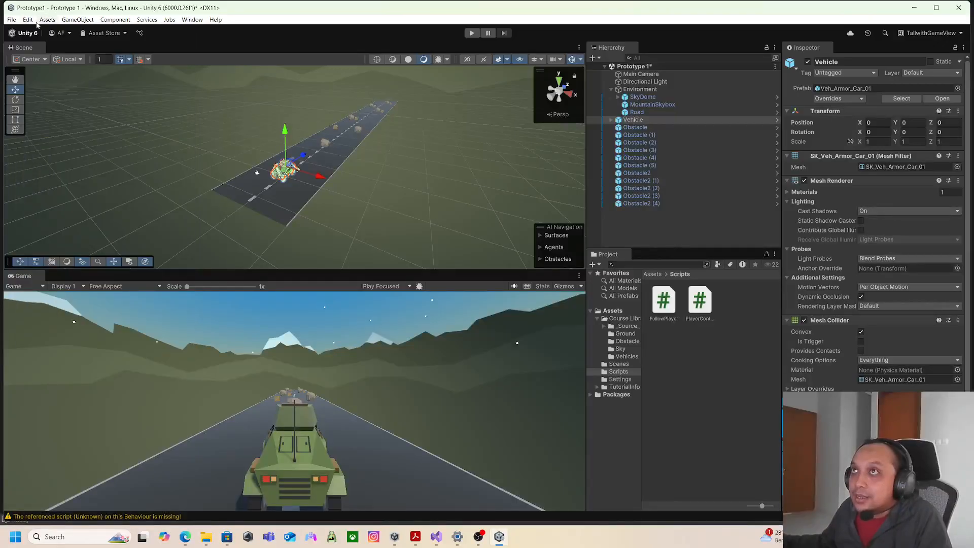
left_click(28, 20)
left_click(87, 282)
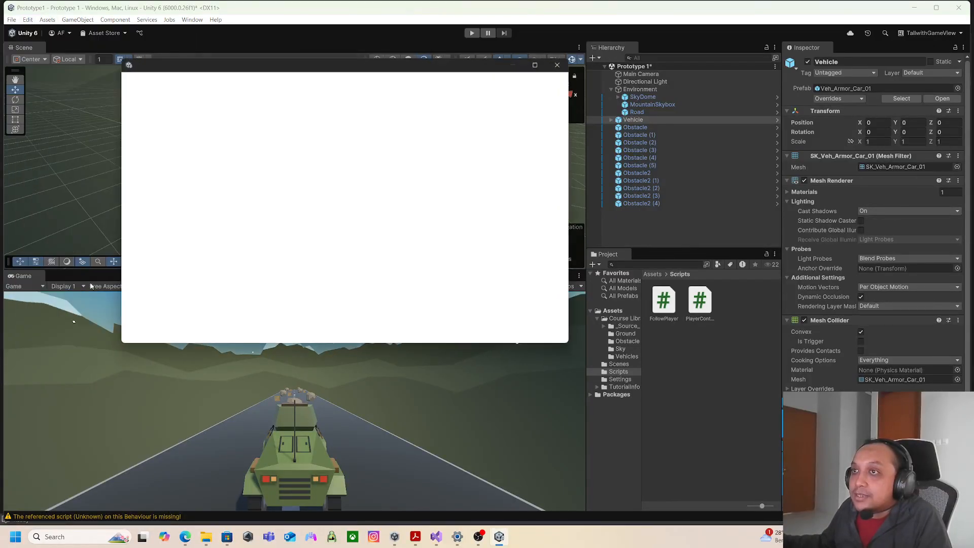
left_click(152, 139)
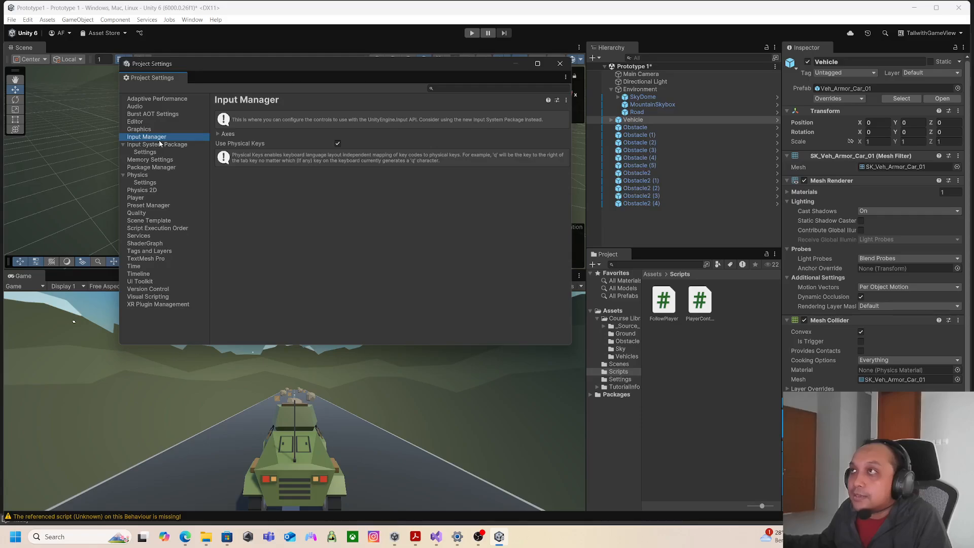
left_click(222, 134)
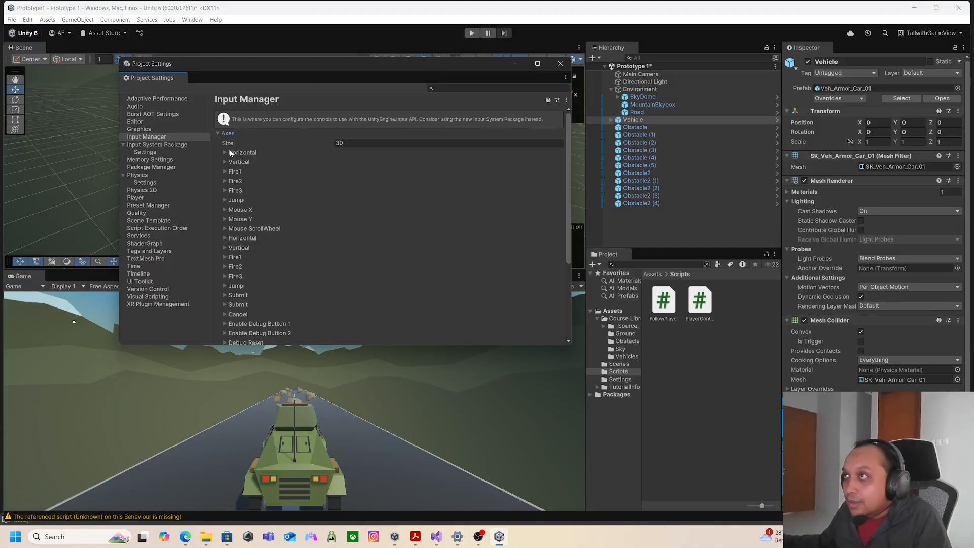
scroll(239, 173, "down", 4)
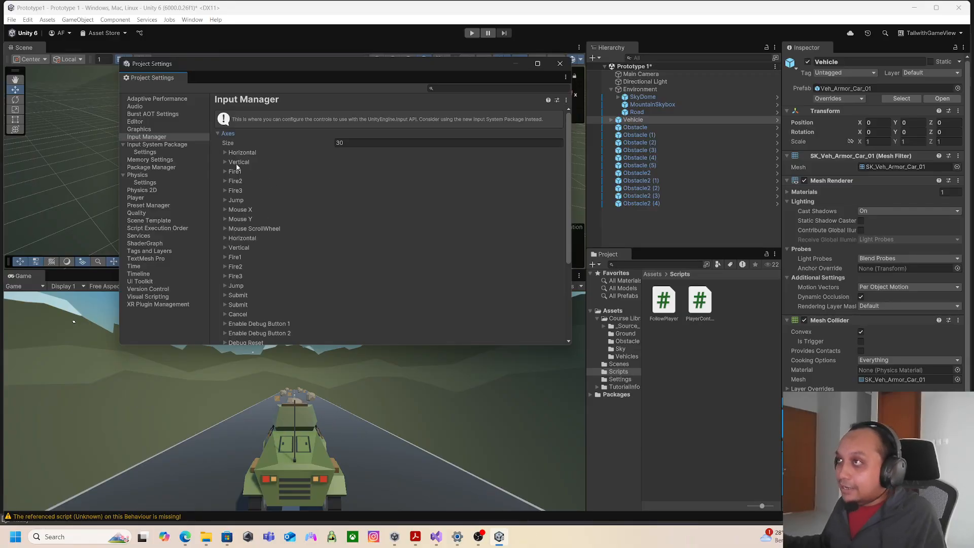
Examine the name and the positive and negative buttons of the Horizontal axis, and expand the Vertical axis in its place
left_click(224, 152)
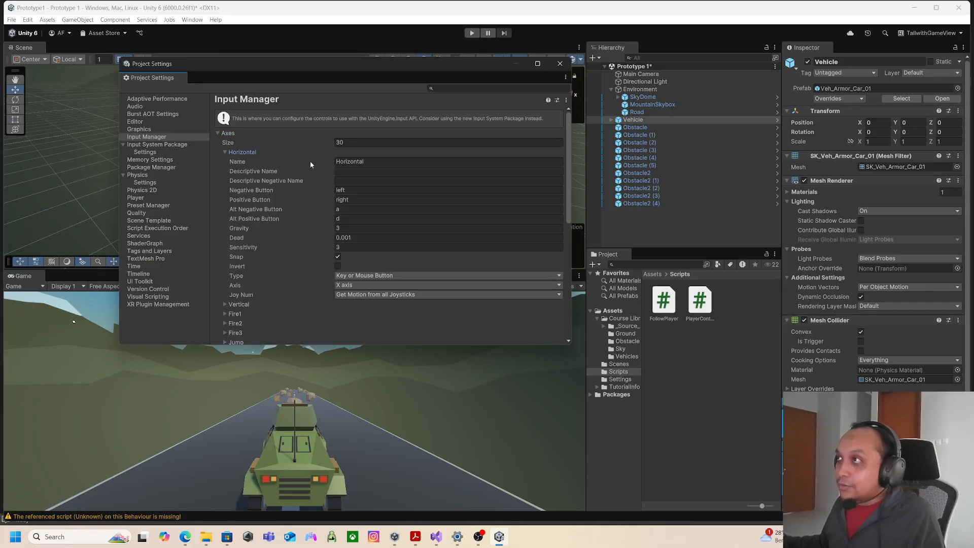
left_click(362, 161)
left_click(363, 162)
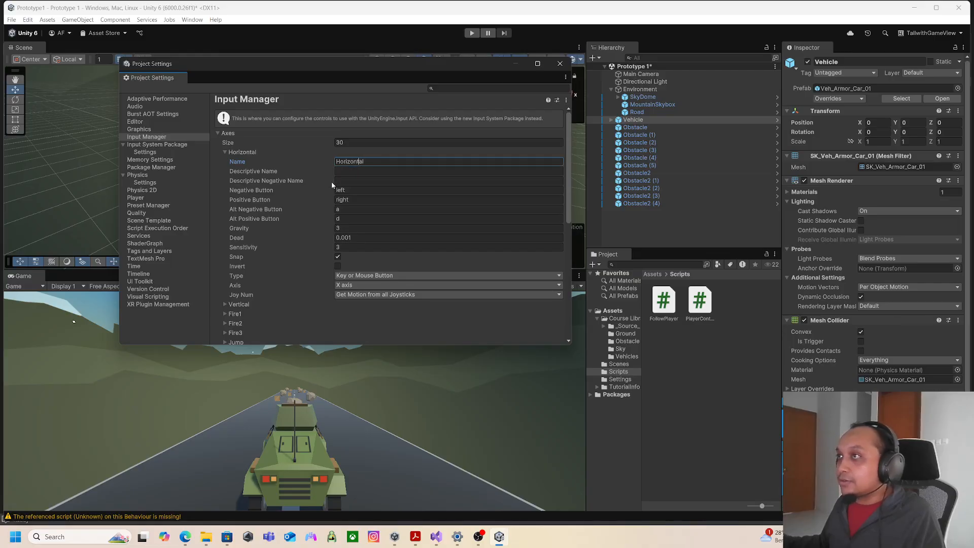
left_click(356, 190)
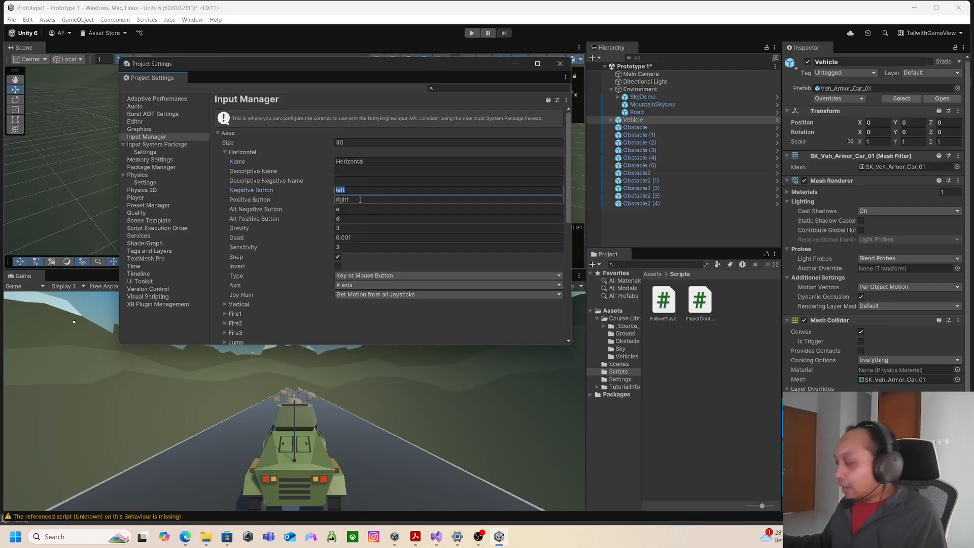
left_click(358, 198)
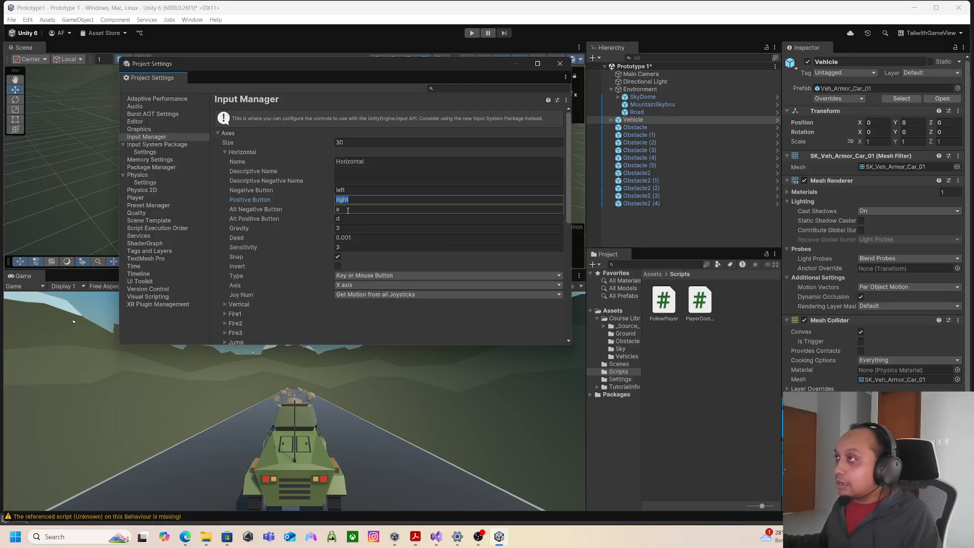
left_click(225, 152)
left_click(225, 162)
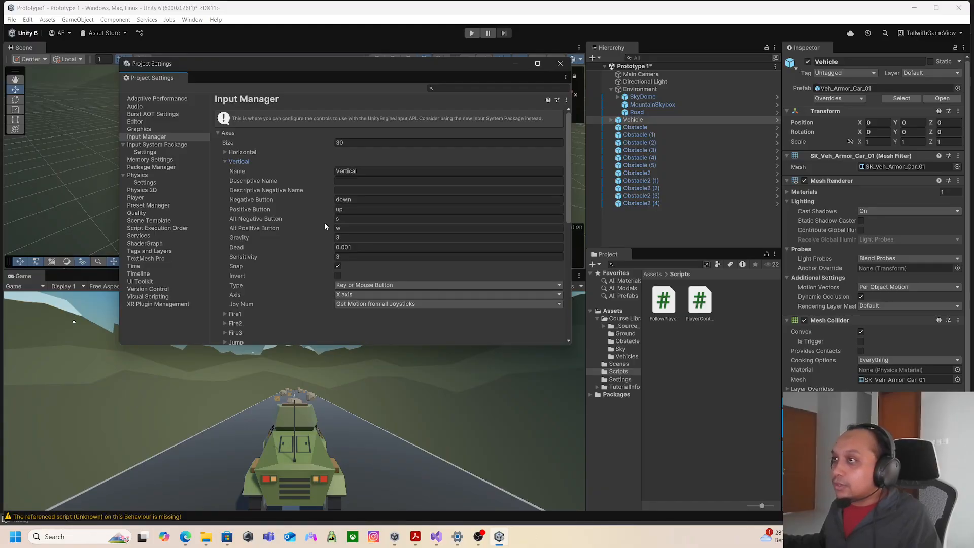
Expand the Fire1, Fire2, Fire3 and Jump axes and examine which keys and mouse buttons are assigned to them
scroll(269, 259, "down", 3)
left_click(225, 228)
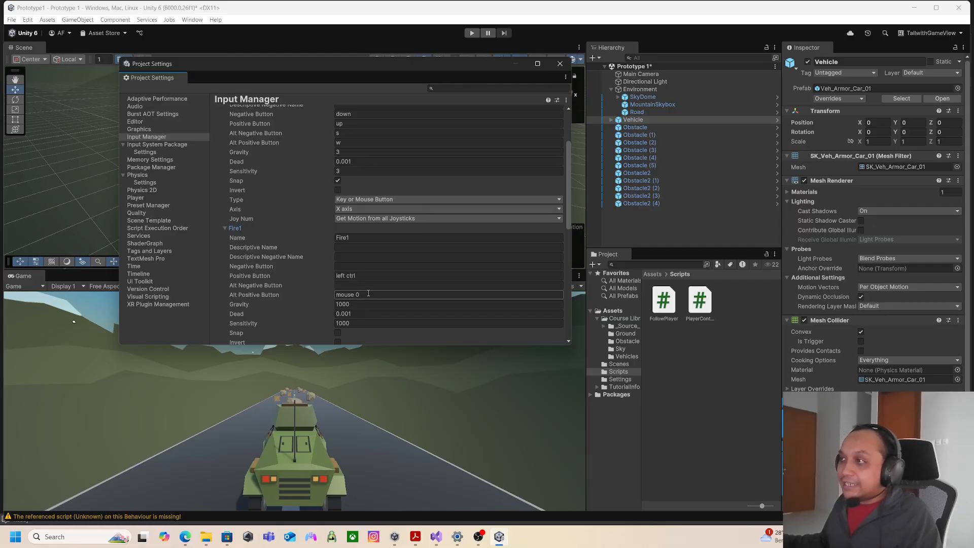
scroll(366, 291, "down", 5)
left_click(223, 266)
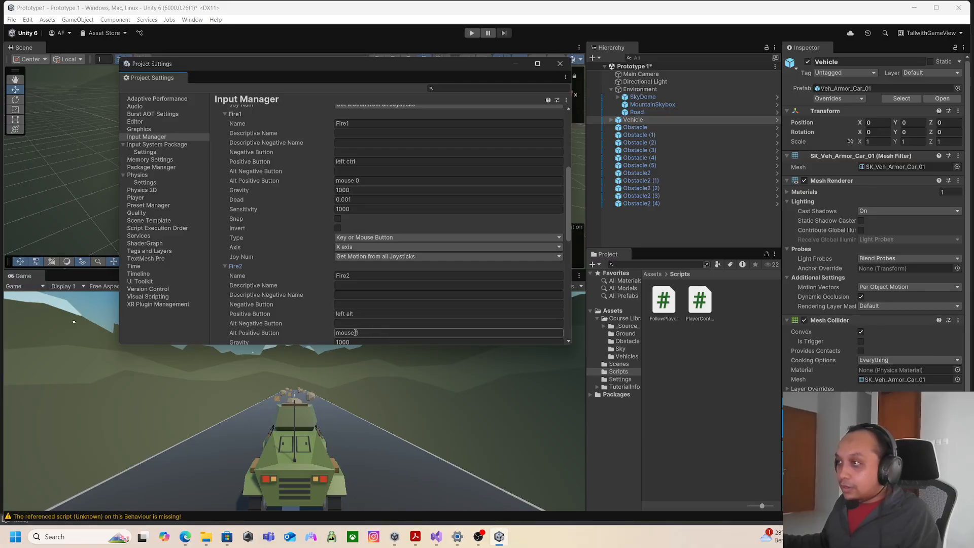
scroll(321, 301, "down", 4)
left_click(237, 334)
scroll(237, 324, "down", 4)
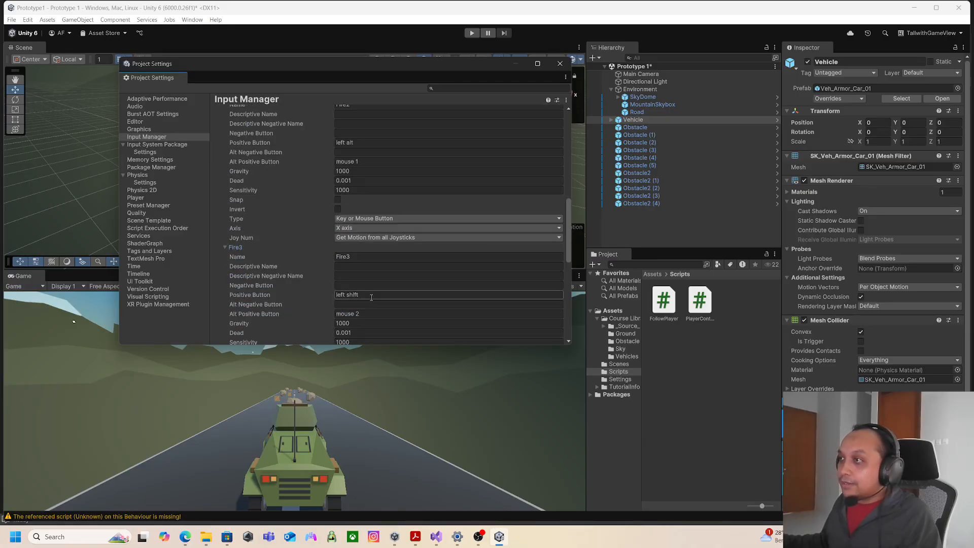
scroll(352, 297, "down", 1)
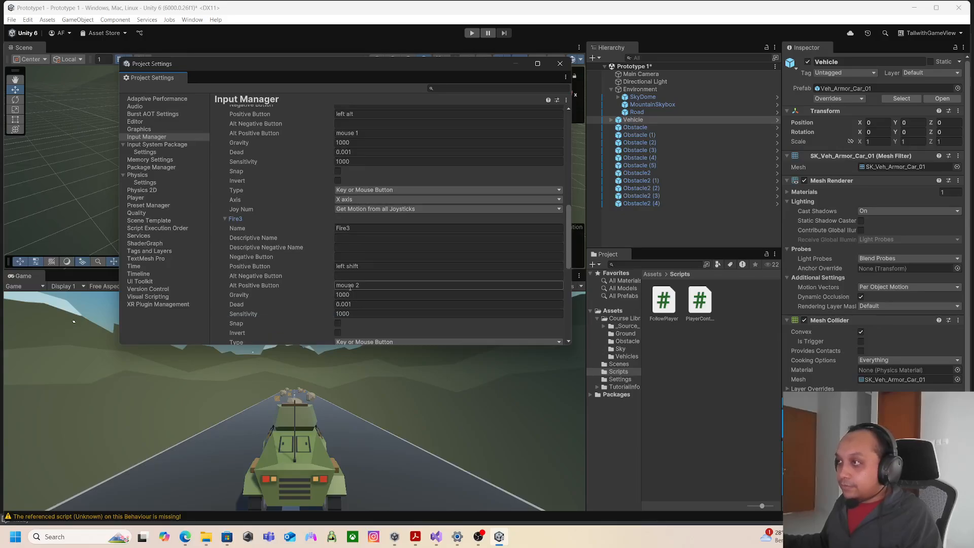
scroll(345, 286, "down", 2)
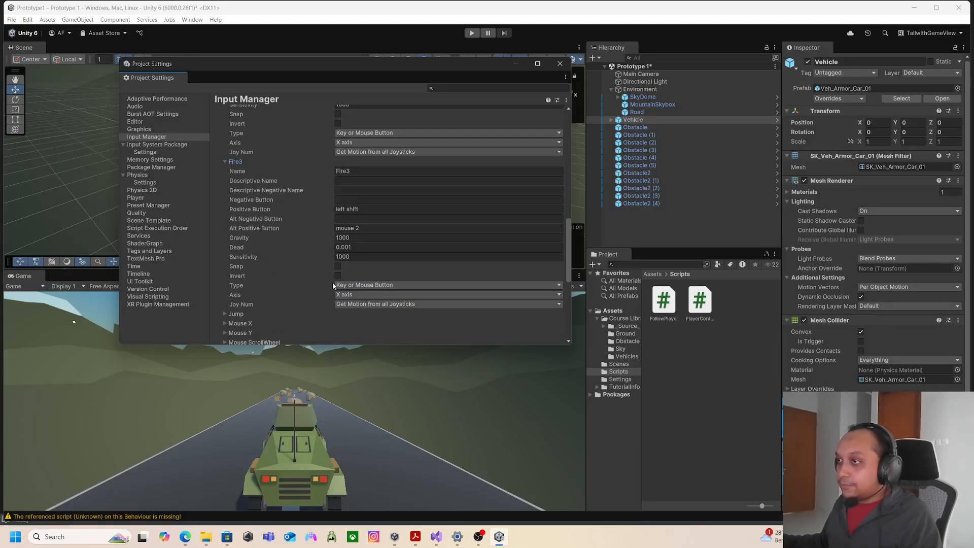
left_click(241, 314)
scroll(352, 277, "down", 3)
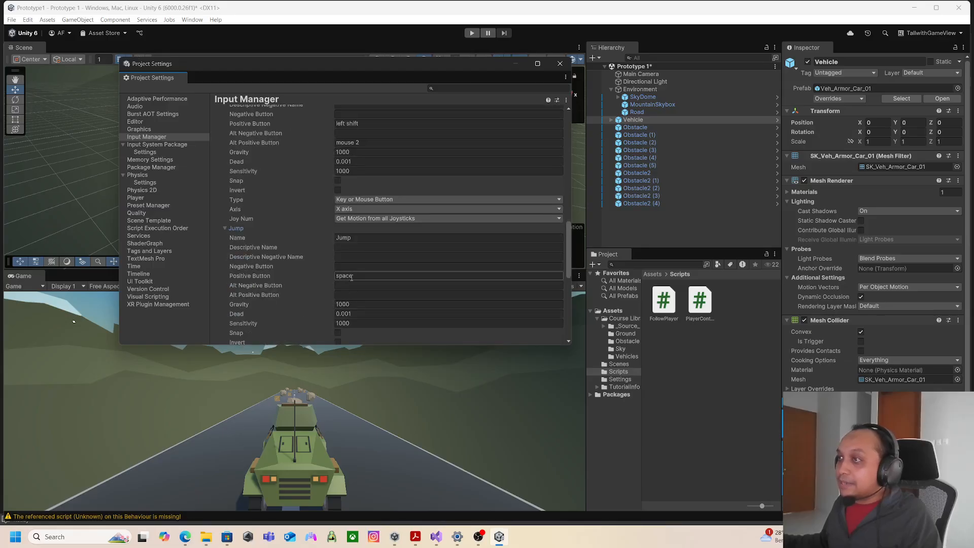
Return to the start of the axes list and expand the Horizontal axis to review it alongside Vertical
scroll(354, 281, "up", 10)
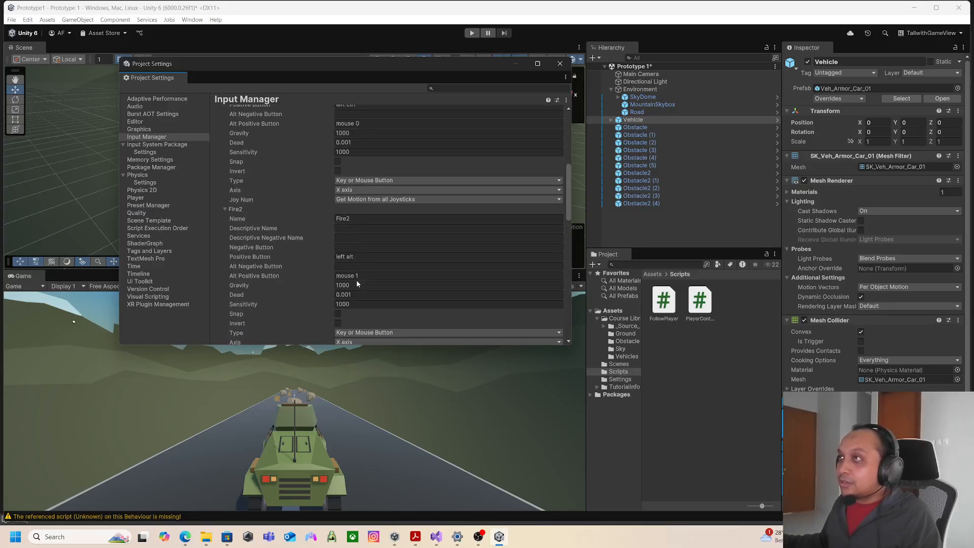
scroll(356, 279, "up", 8)
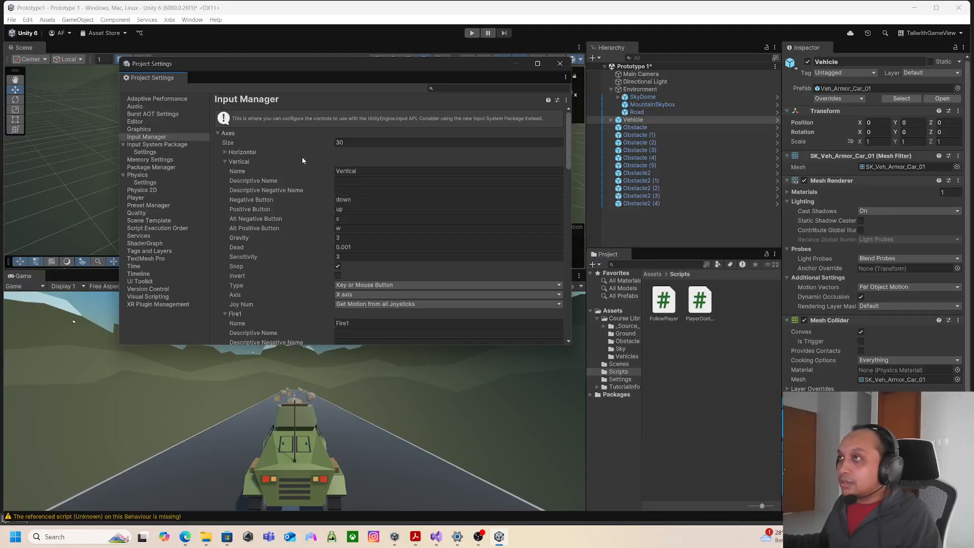
left_click(226, 152)
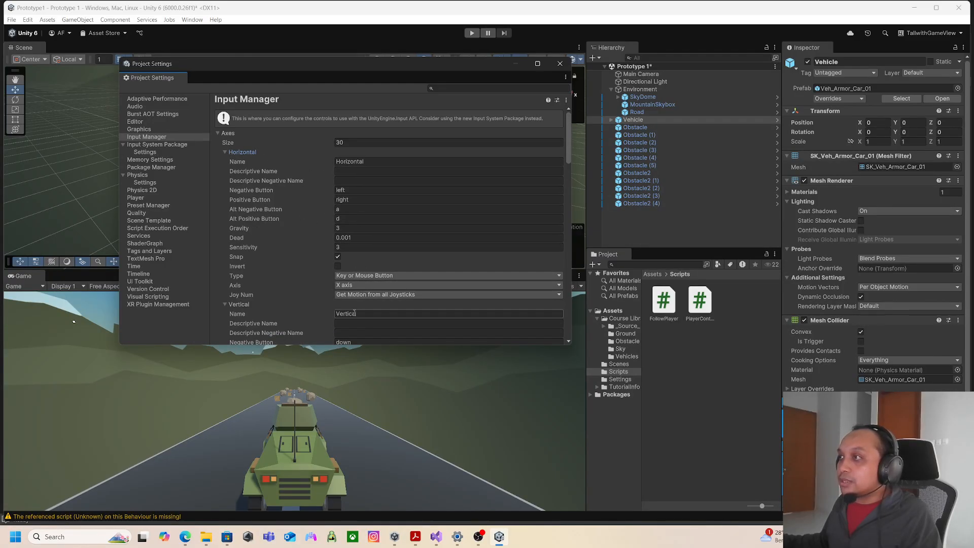
Close the Project Settings, switch to PlayerController.cs in Visual Studio and declare a public float horizontalInput below turnSpeed
left_click(560, 64)
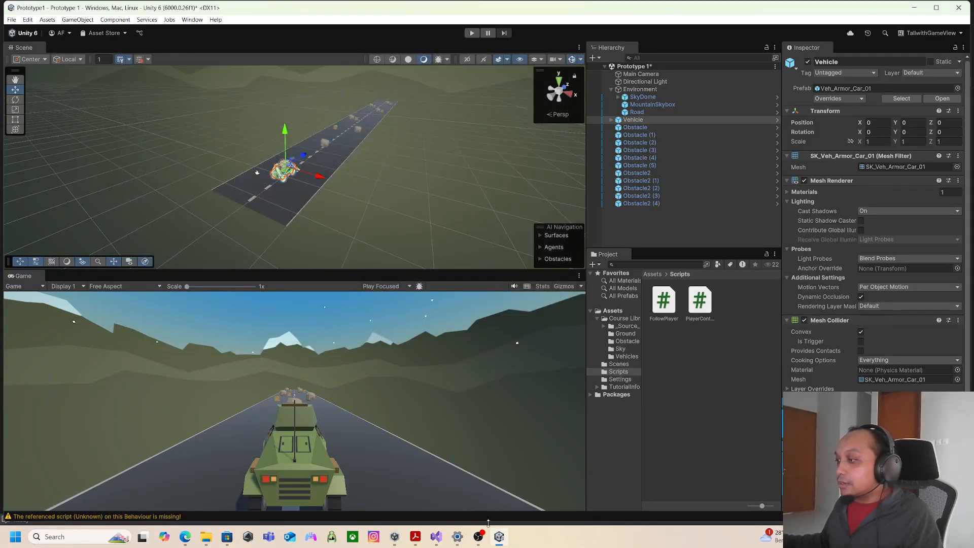
left_click(436, 536)
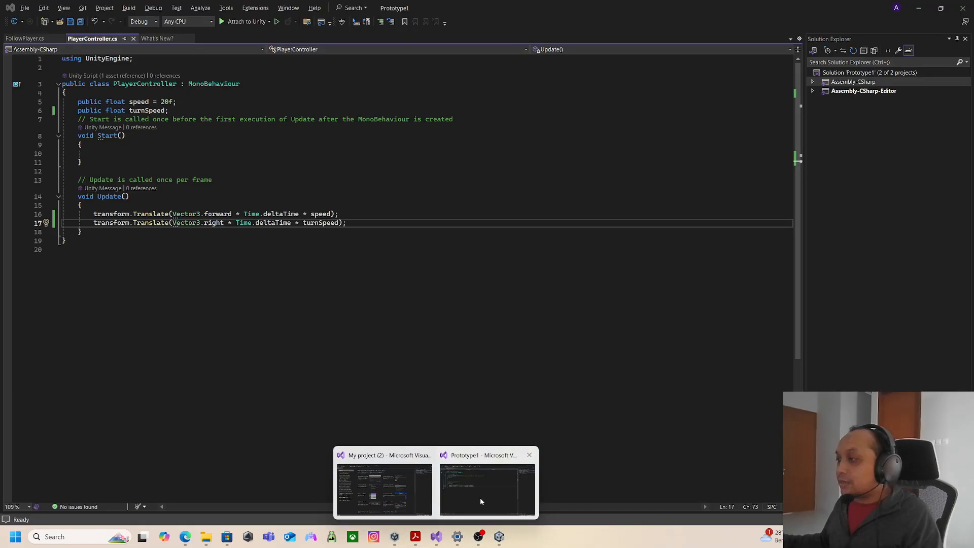
left_click(481, 501)
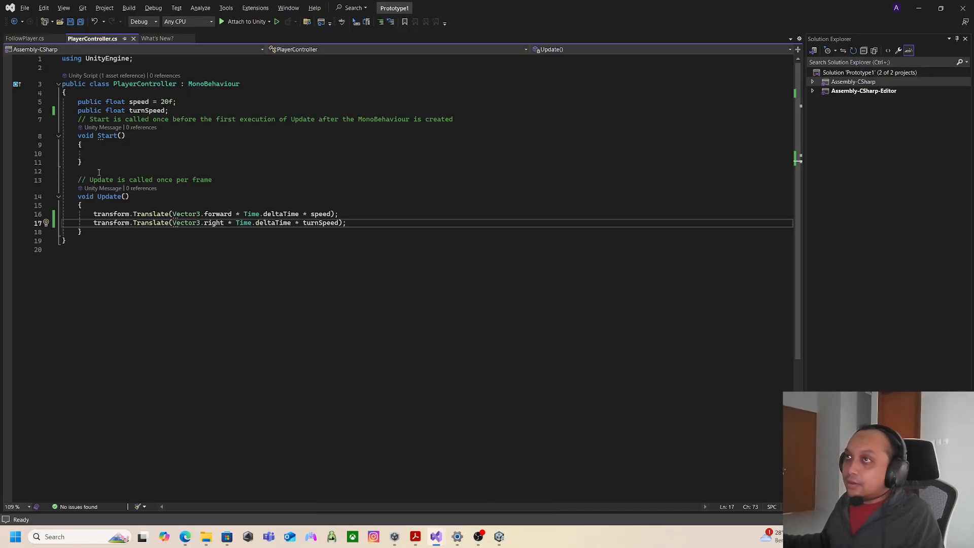
left_click(181, 111)
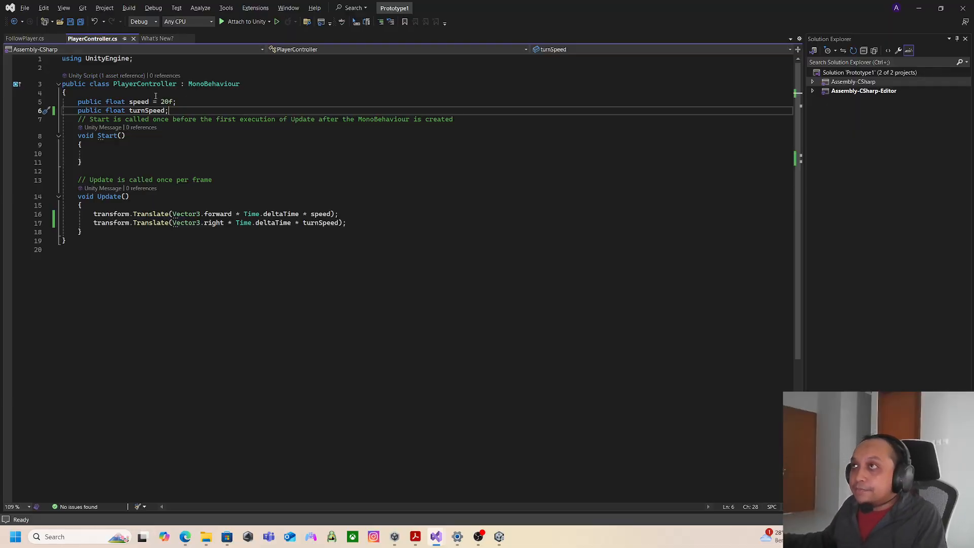
key("Return")
type("public")
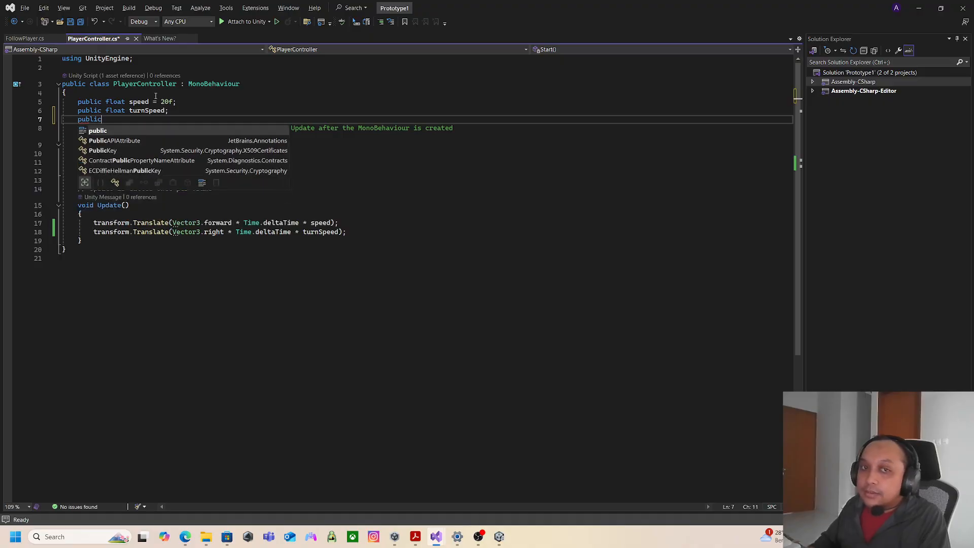
type(" float ho")
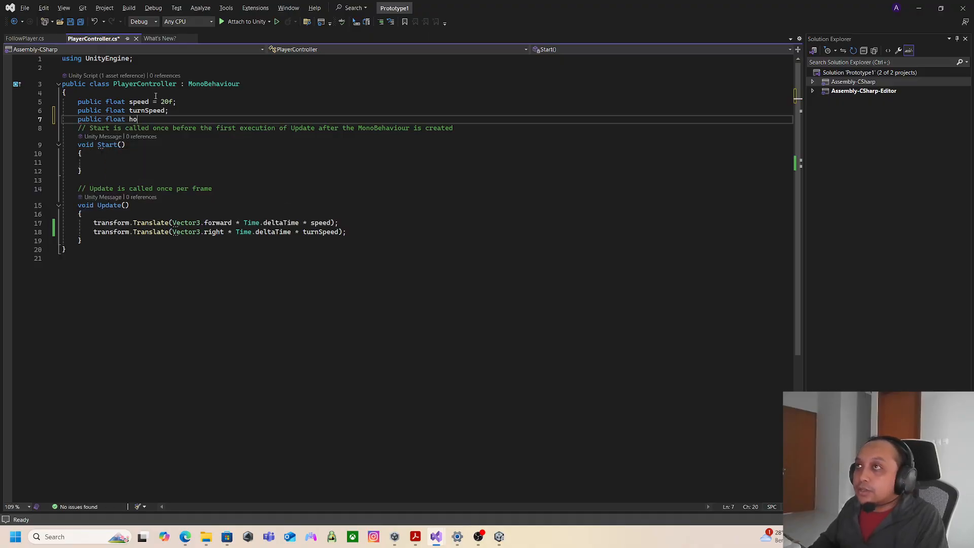
type("rizontalInp")
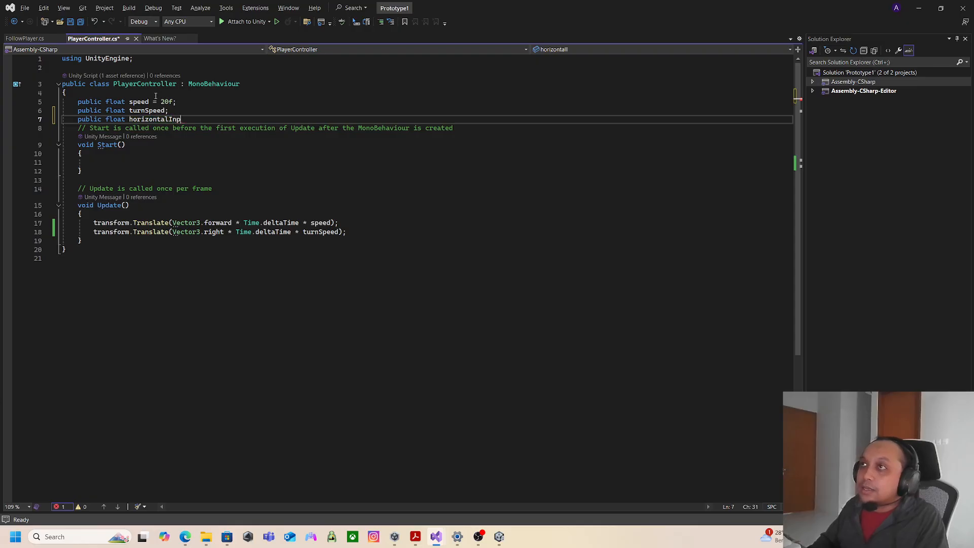
type("ute")
key("BackSpace")
type(";")
key("Return")
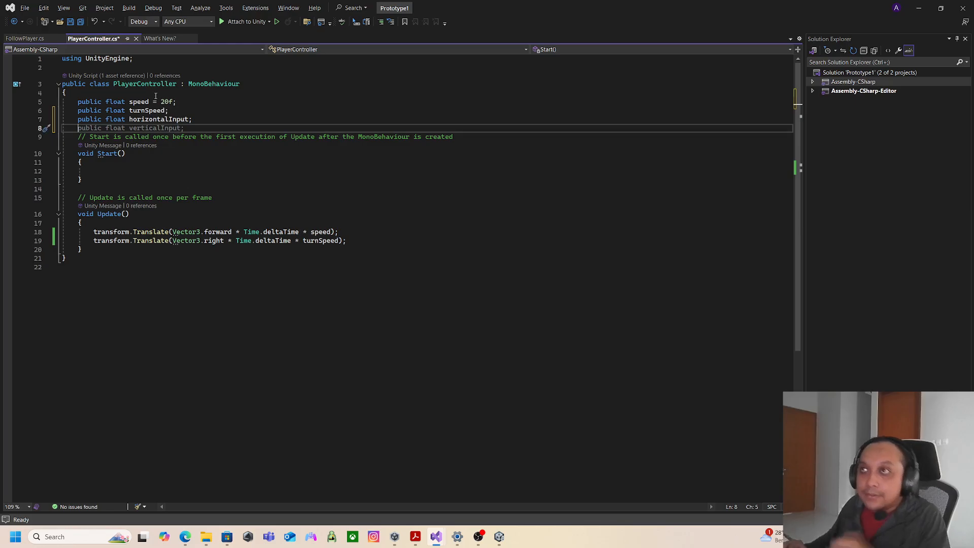
key("Down")
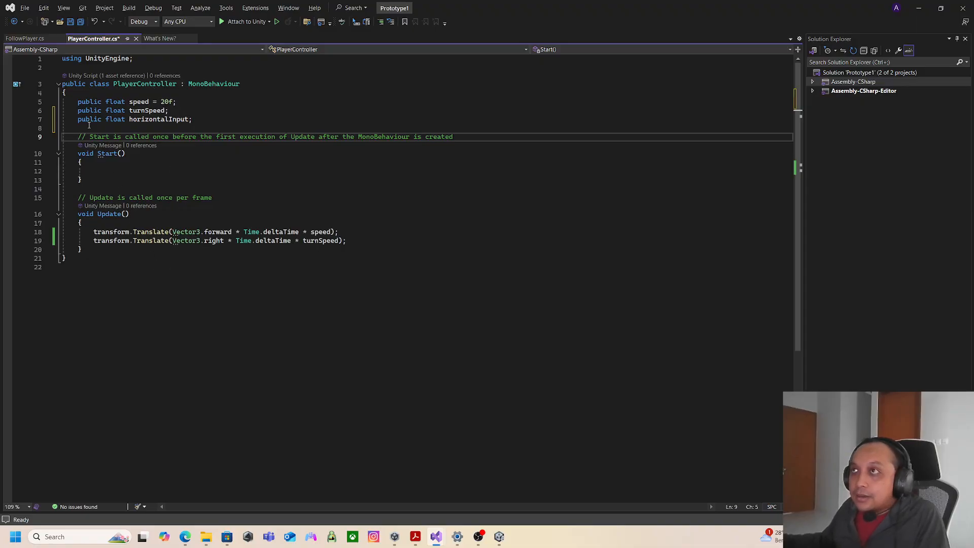
left_click(148, 119)
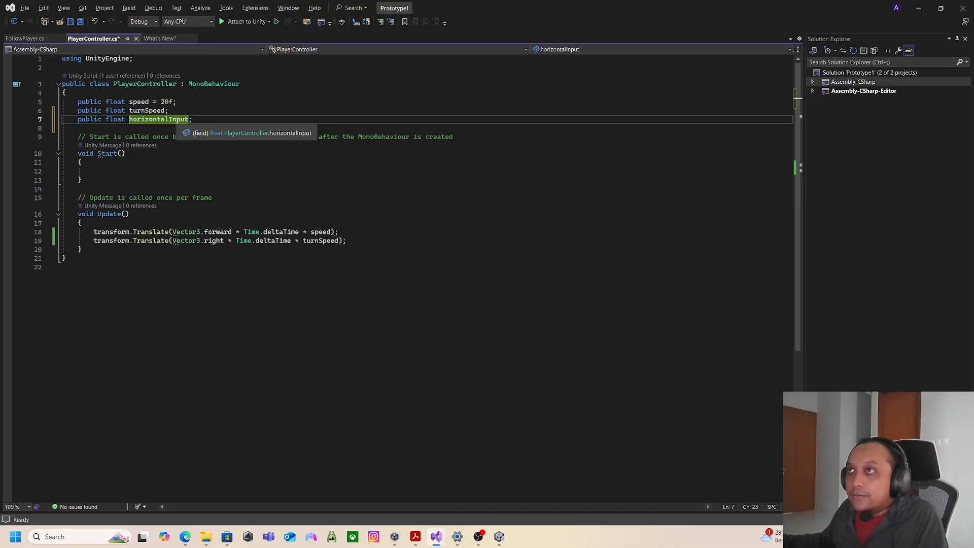
Begin the Update method with an assignment of horizontalInput from an Input.GetAxis call, leaving its axis name open
left_click(127, 223)
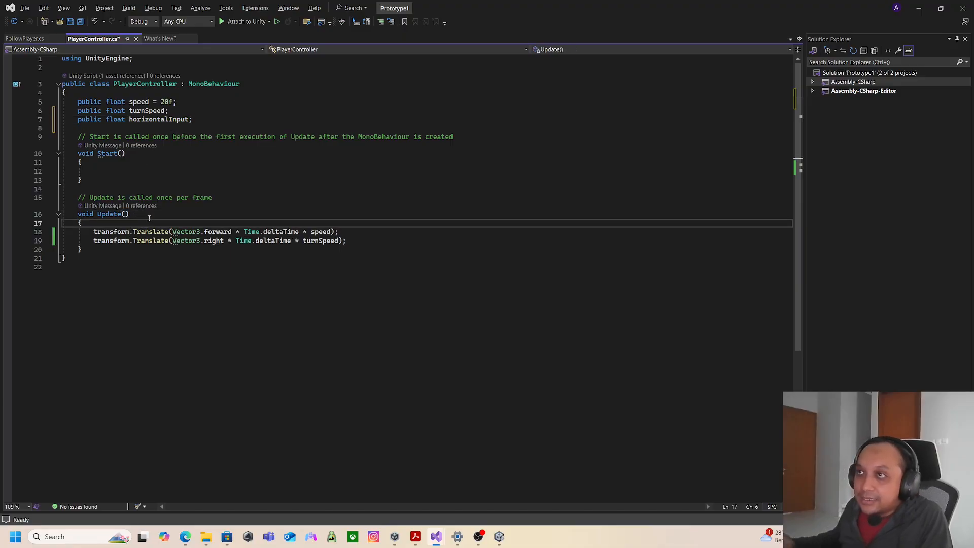
key("Return")
type("hor")
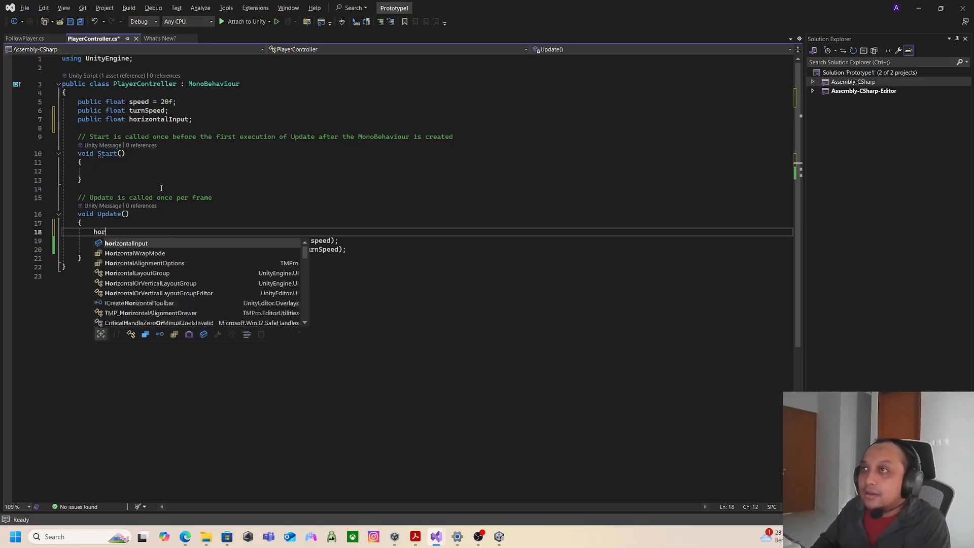
type("izontalInput = ")
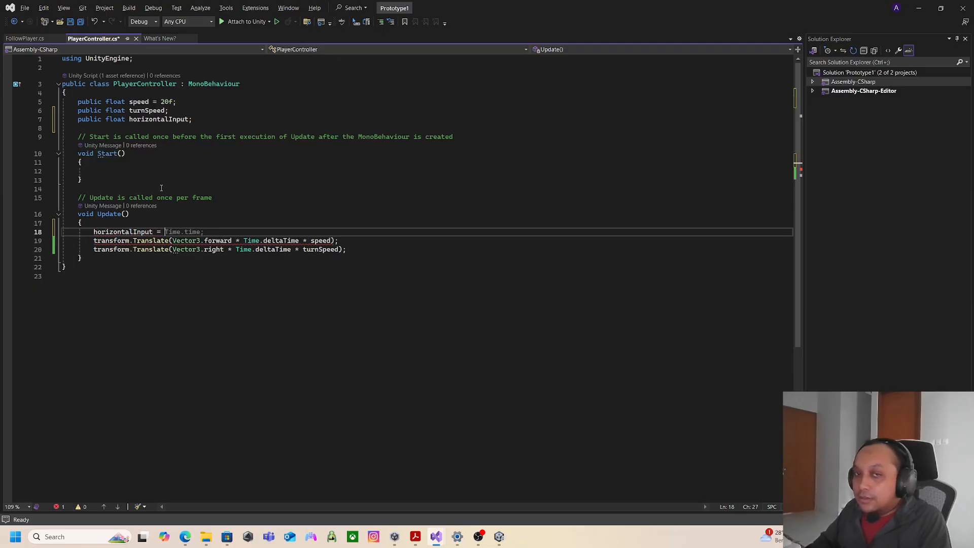
type("Input.ge")
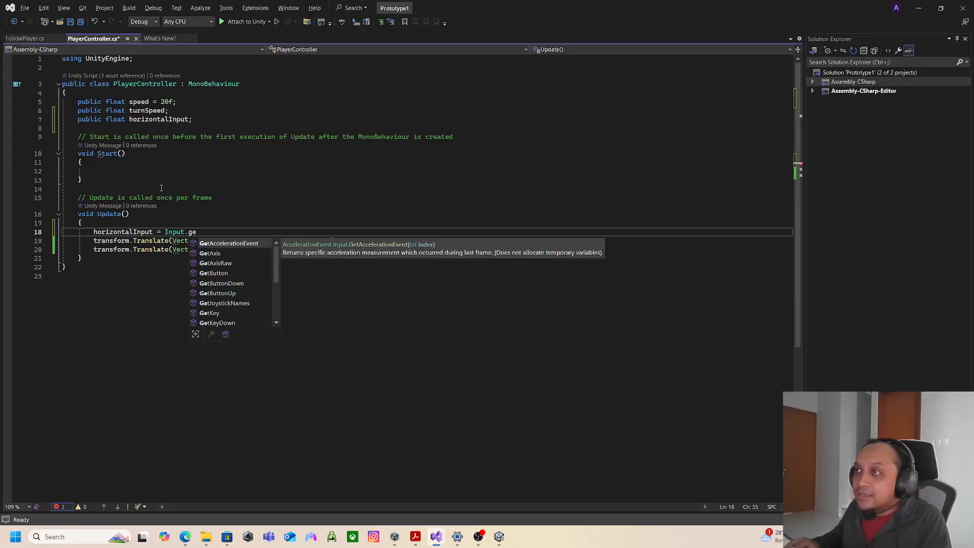
key("Down")
key("Tab")
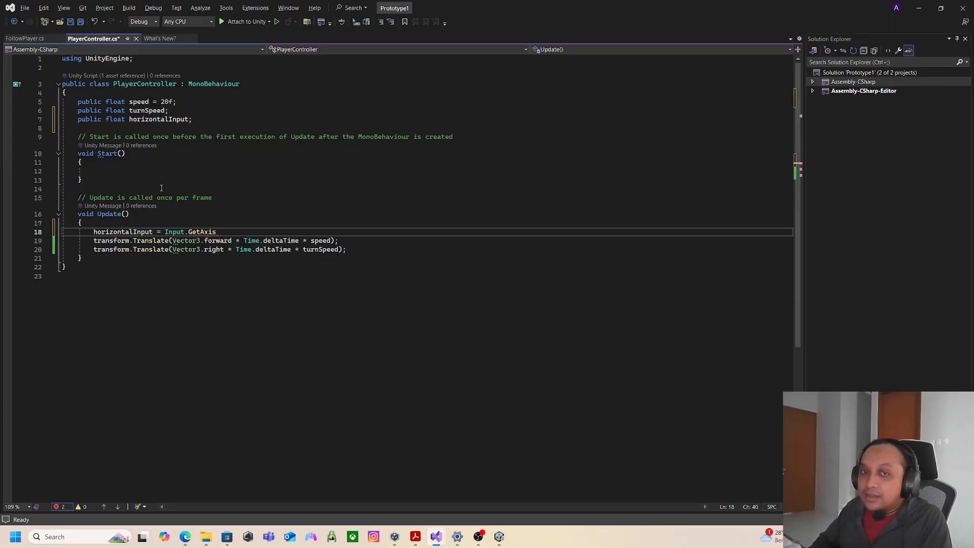
type("(")
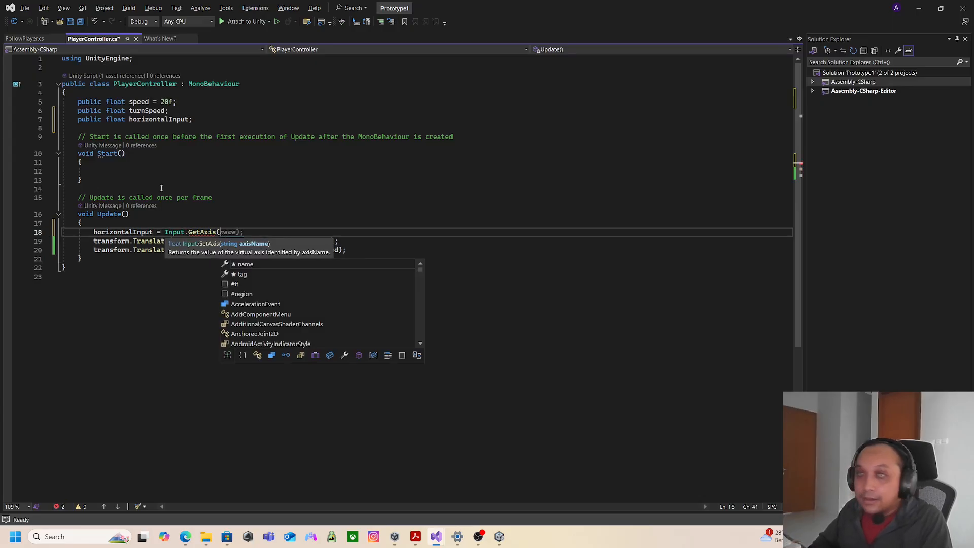
Switch to Unity, copy the Horizontal axis name from the Input Manager in the Project Settings, and return to the script
key("alt+Tab")
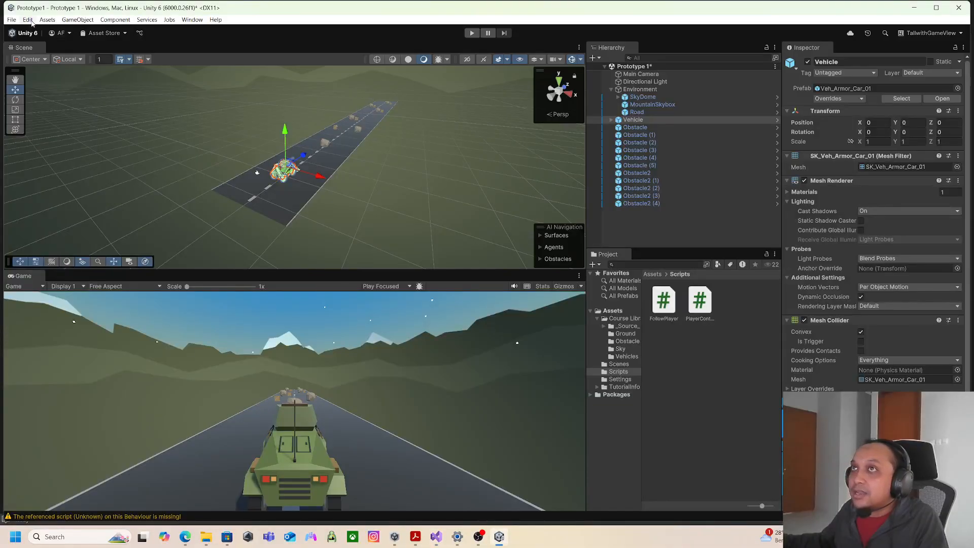
left_click(28, 19)
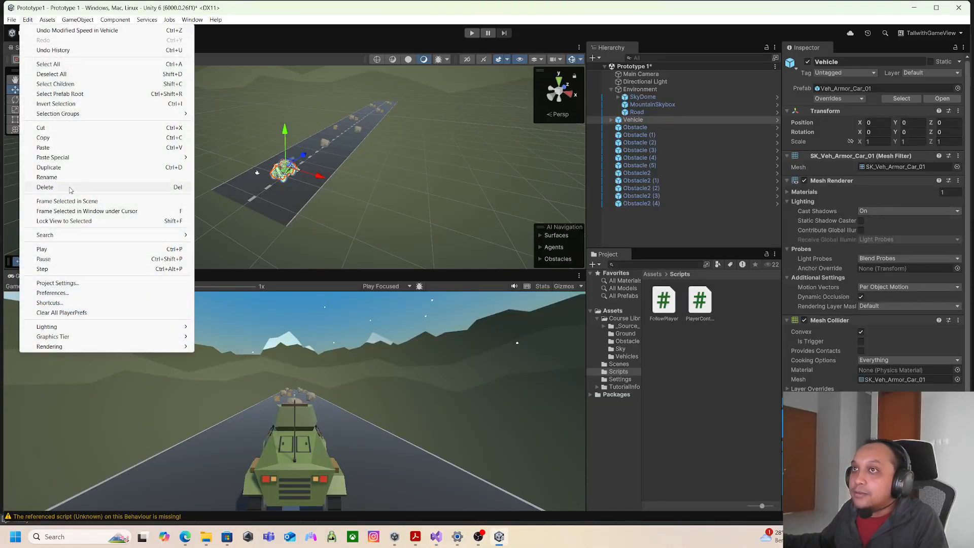
left_click(76, 274)
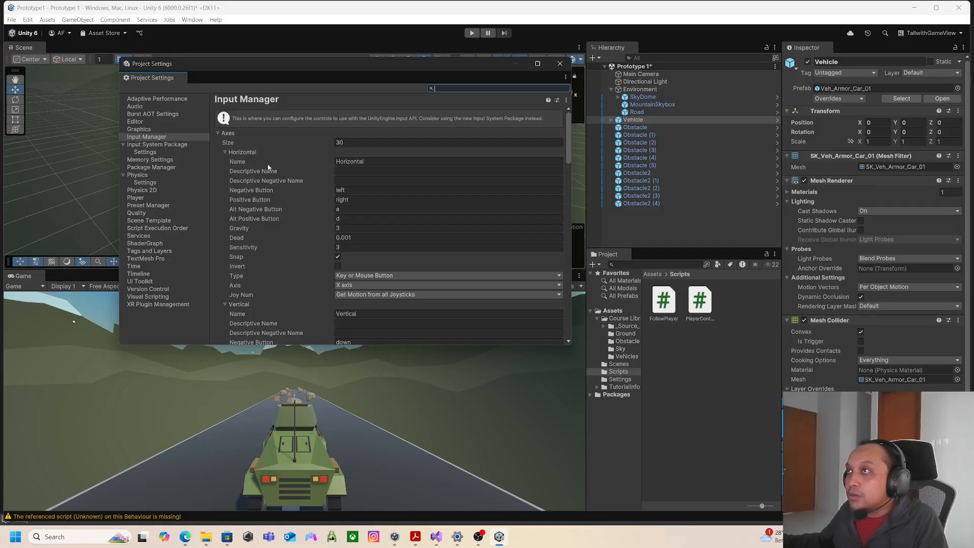
left_click(357, 161)
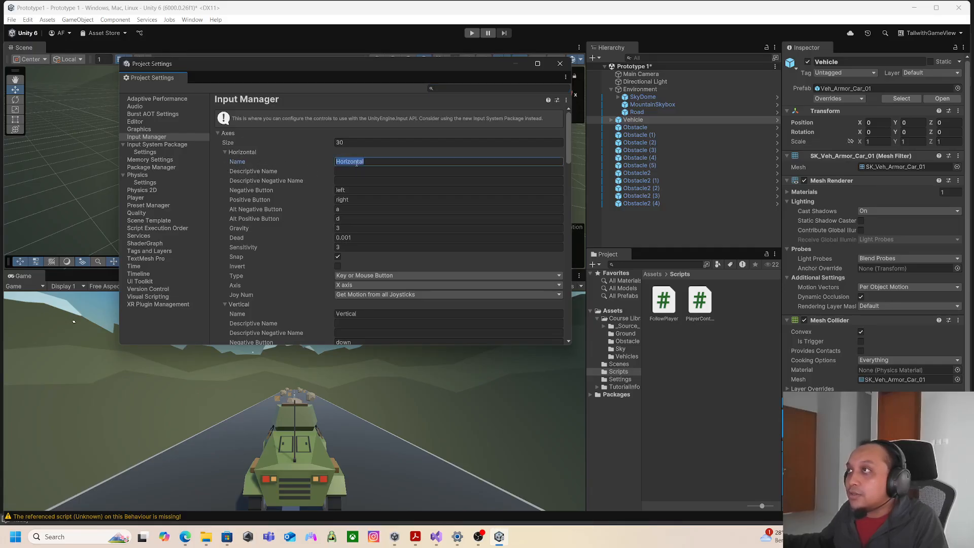
key("ctrl+c")
key("alt+Tab")
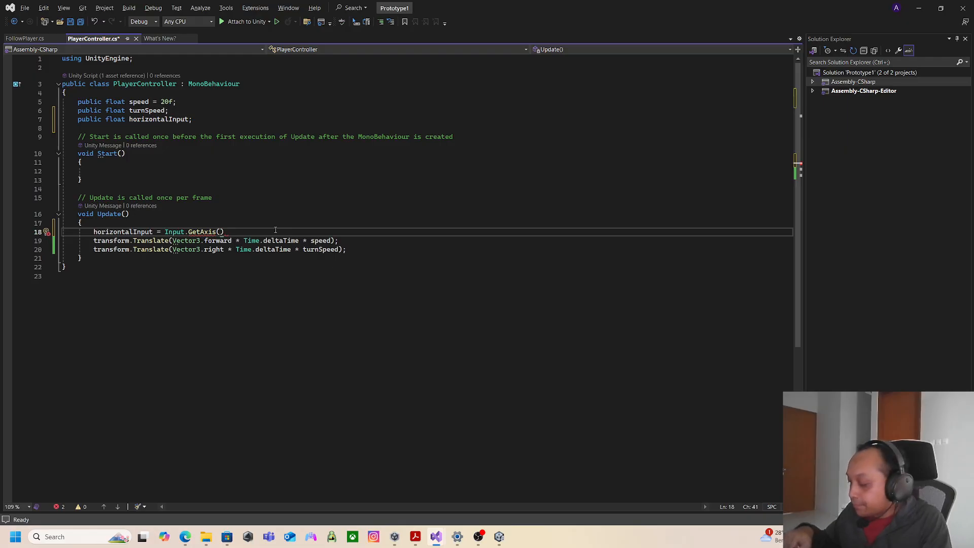
Complete the GetAxis call with "Horizontal" as its axis name and add an empty line below the statement
type("\"")
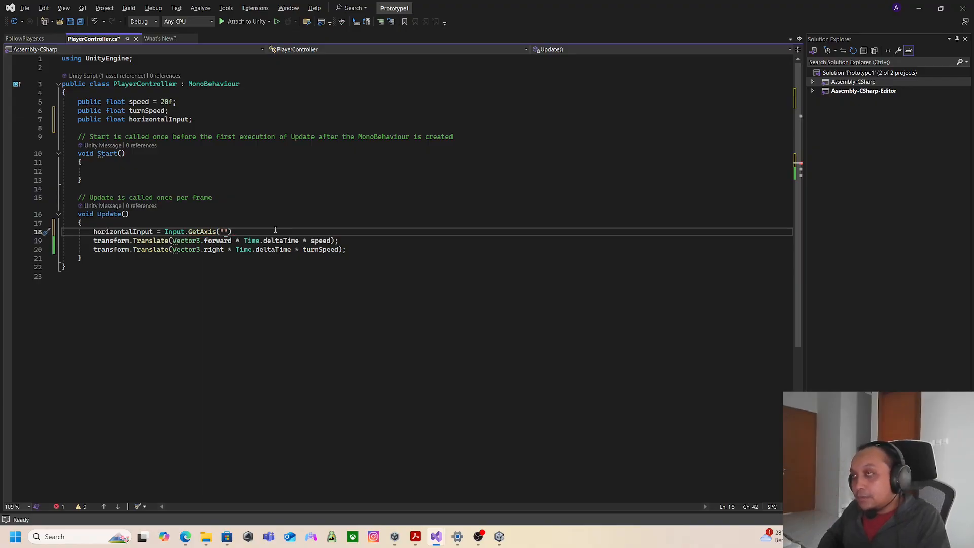
type("Horizontal\")")
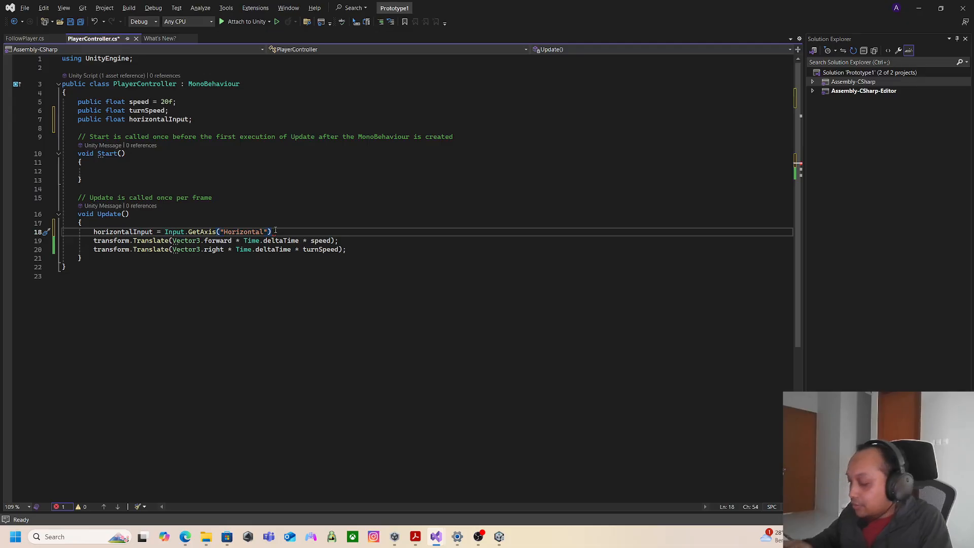
type(";")
key("Return")
Multiply the Vector3.right translation by horizontalInput in addition to turnSpeed, and save the script
key("Down")
key("Down")
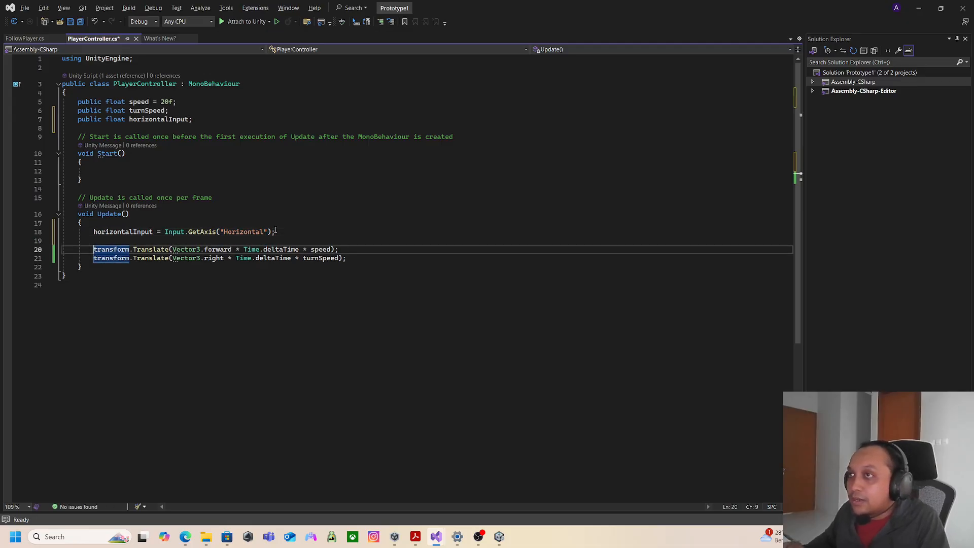
key("End")
key("Left")
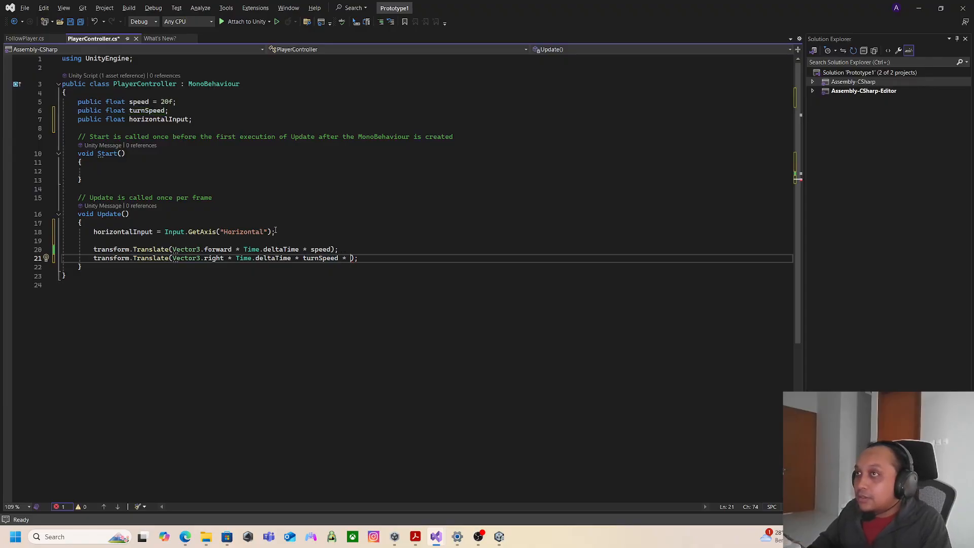
type("Horizontal")
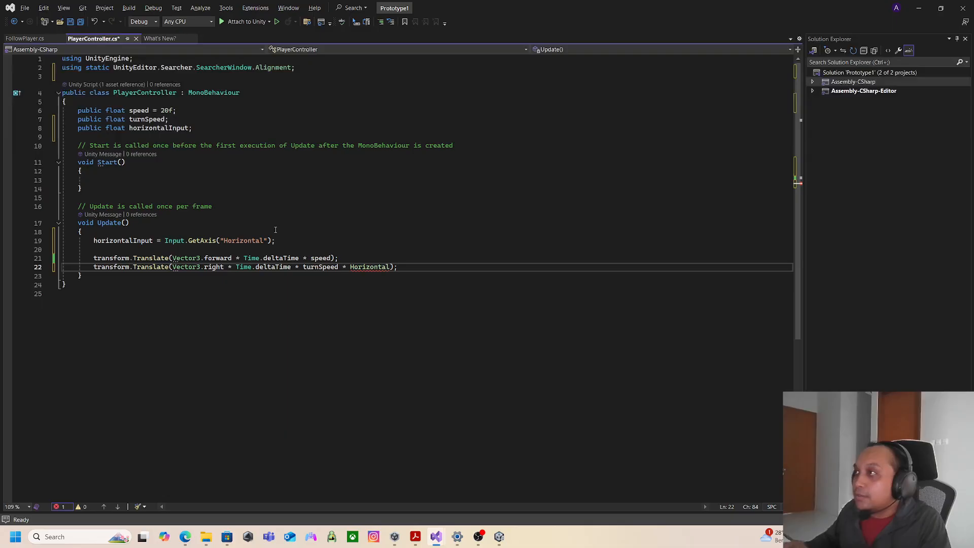
key("ctrl+shift+Left")
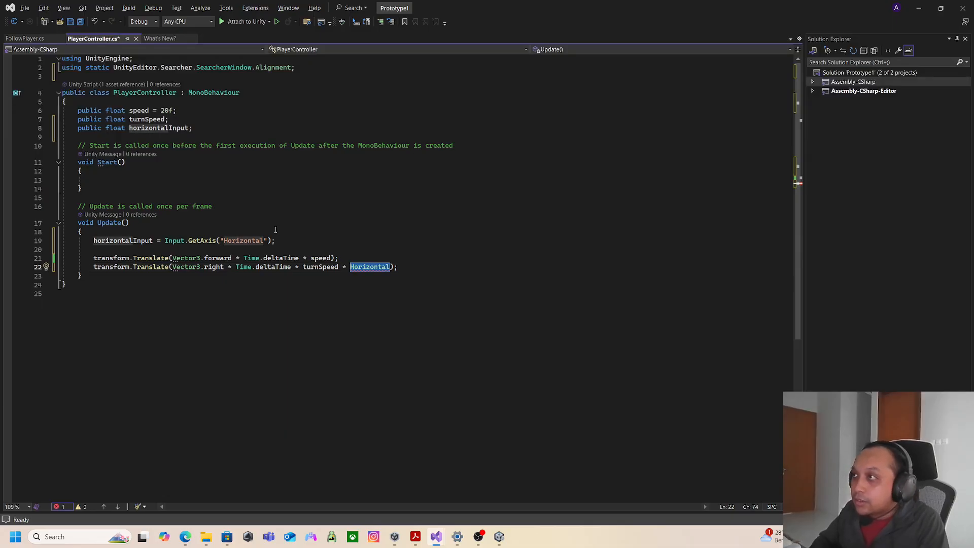
type("horizontalInput")
key("ctrl+s")
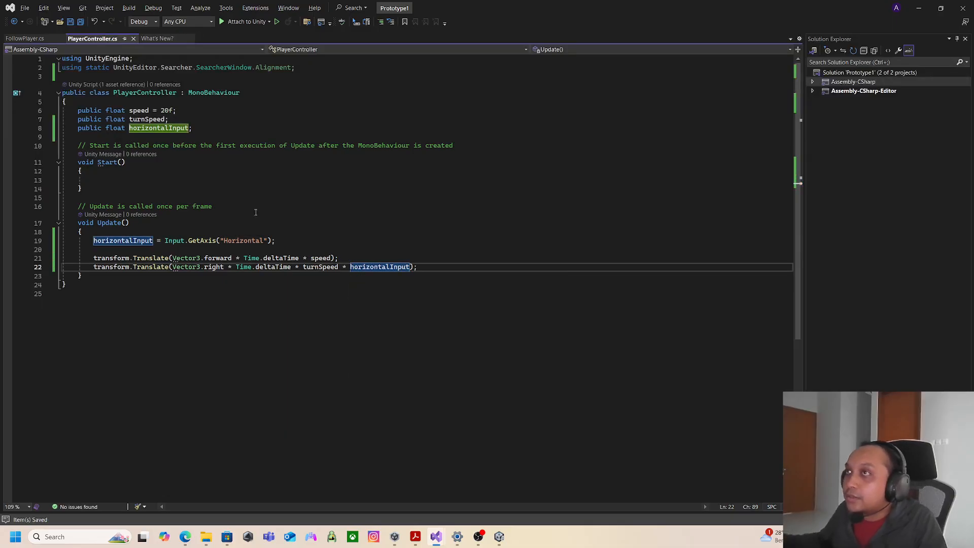
Give the turnSpeed variable a default value of 5 and save the script
left_click(165, 119)
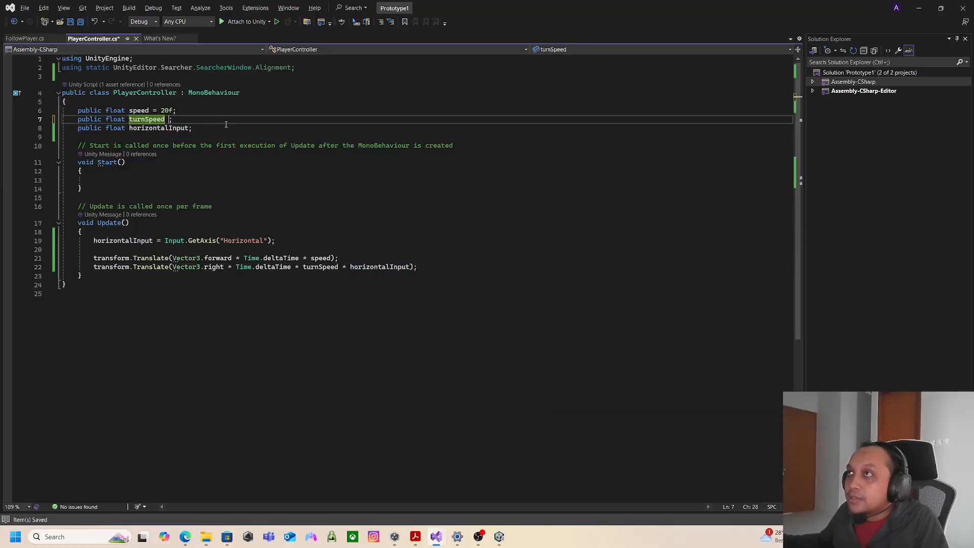
type("= 5")
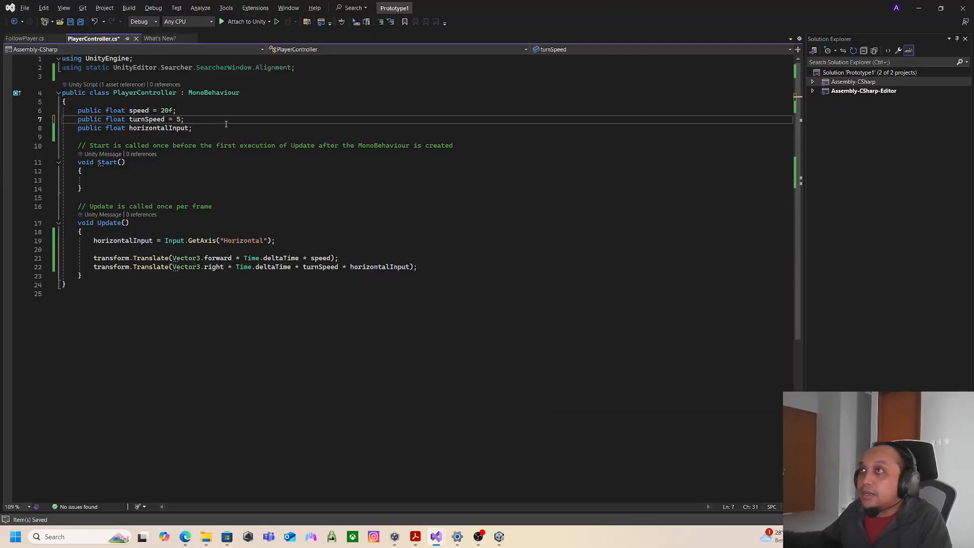
key("ctrl+s")
scroll(340, 270, "down", 1)
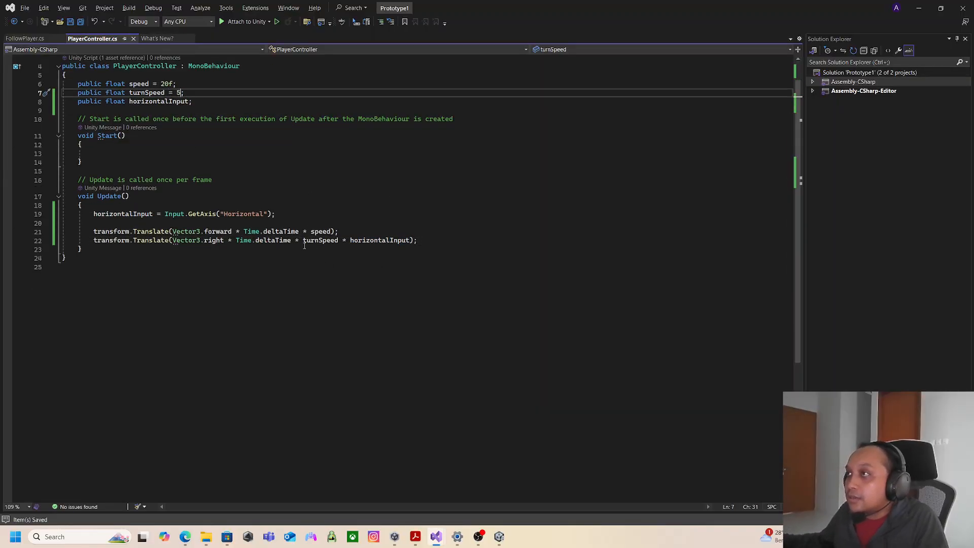
Switch to Unity, close the Project Settings, and start Play mode
key("alt+Tab")
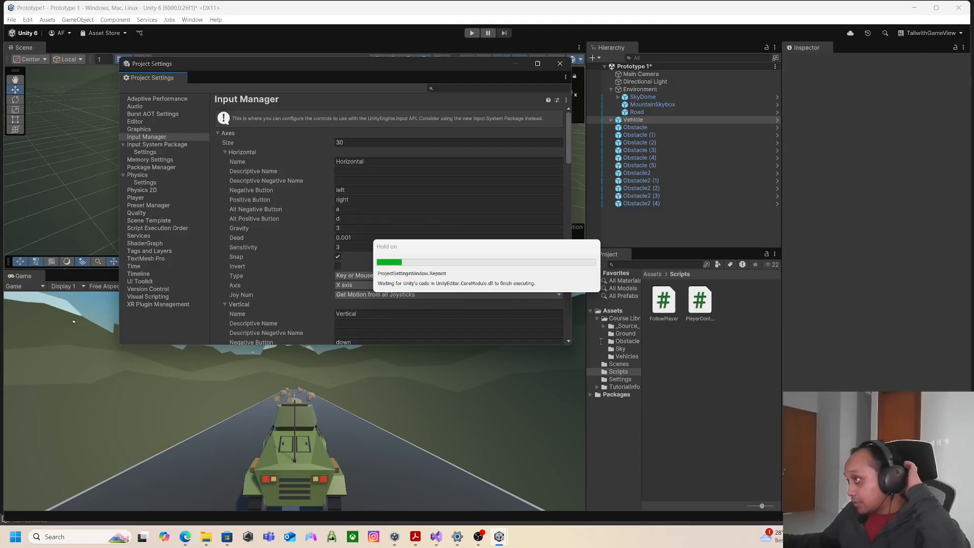
left_click(560, 65)
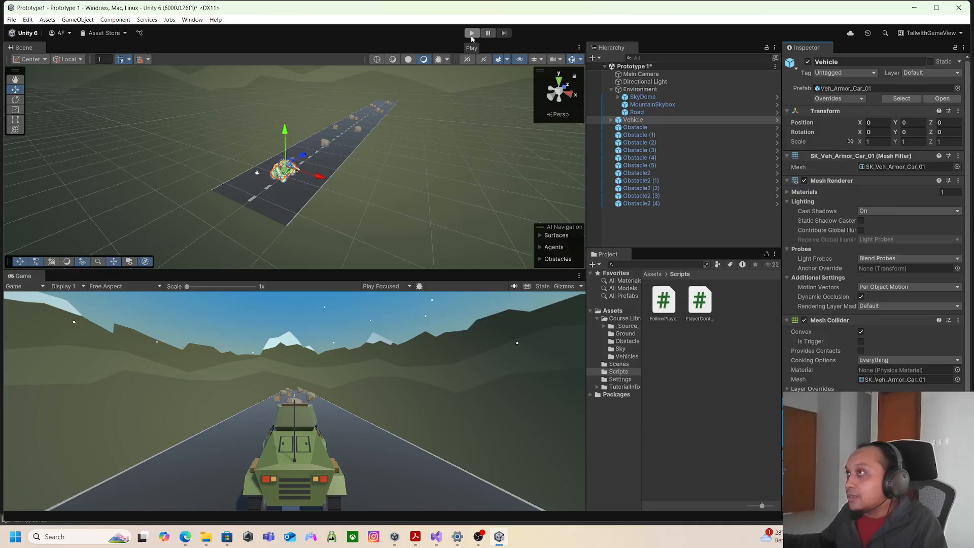
left_click(471, 34)
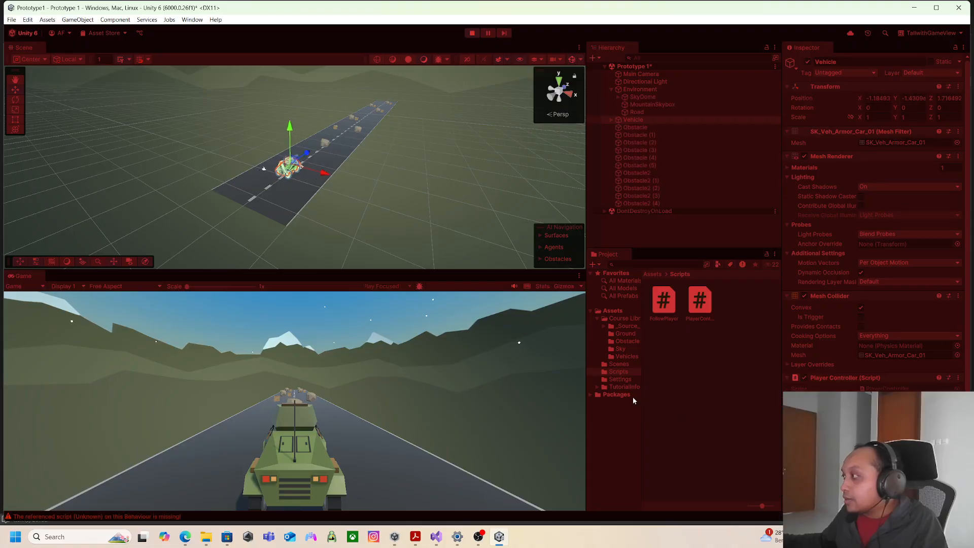
Test the sideways steering by moving the vehicle alternately right and left along the obstacle road, and stop Play mode
key("d")
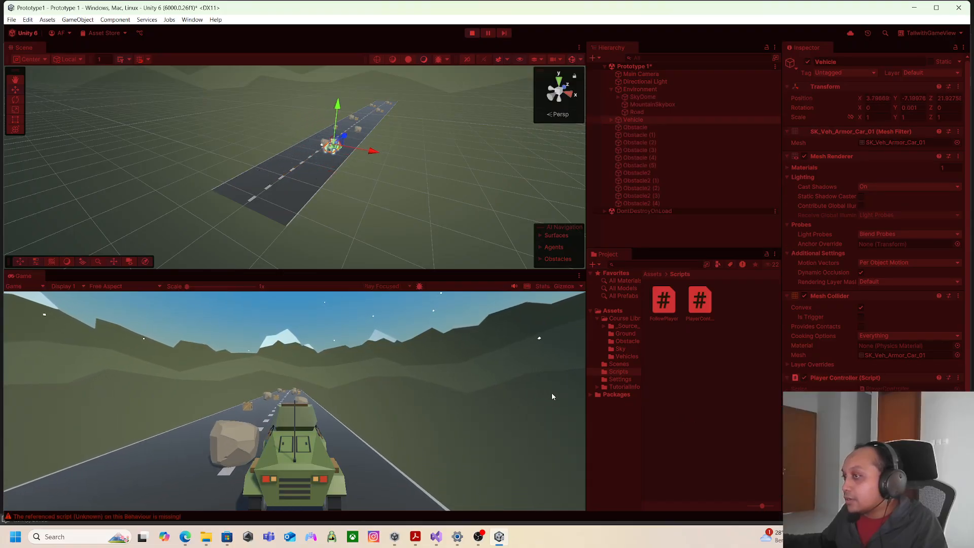
key("a")
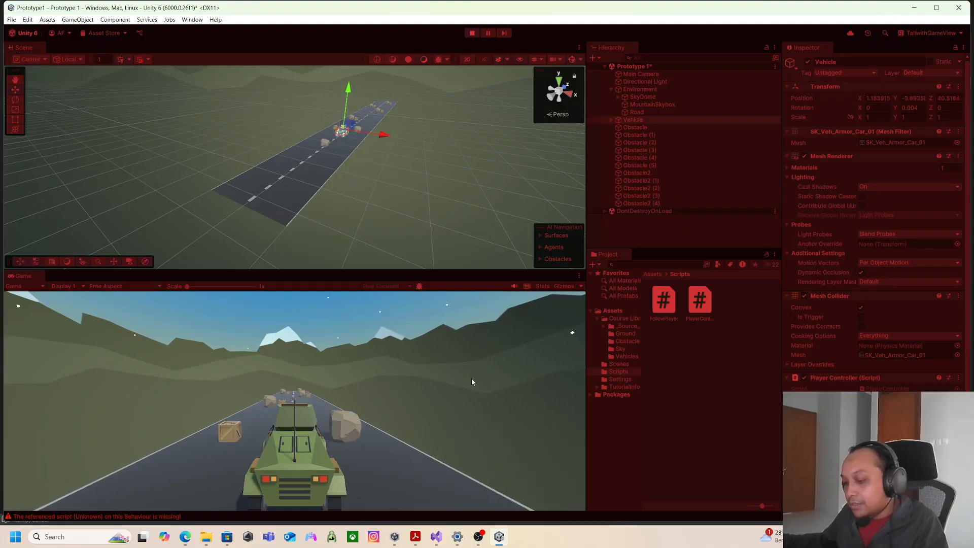
key("a")
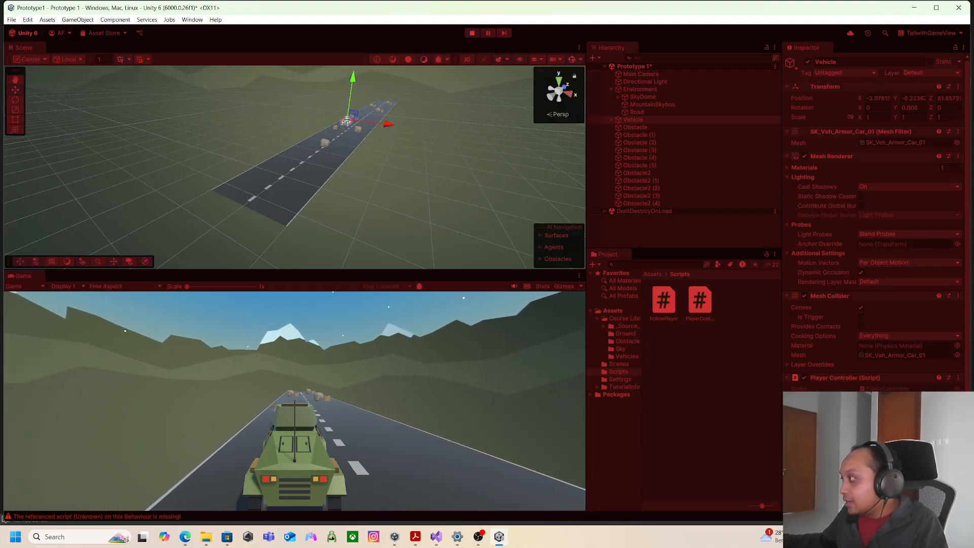
key("d")
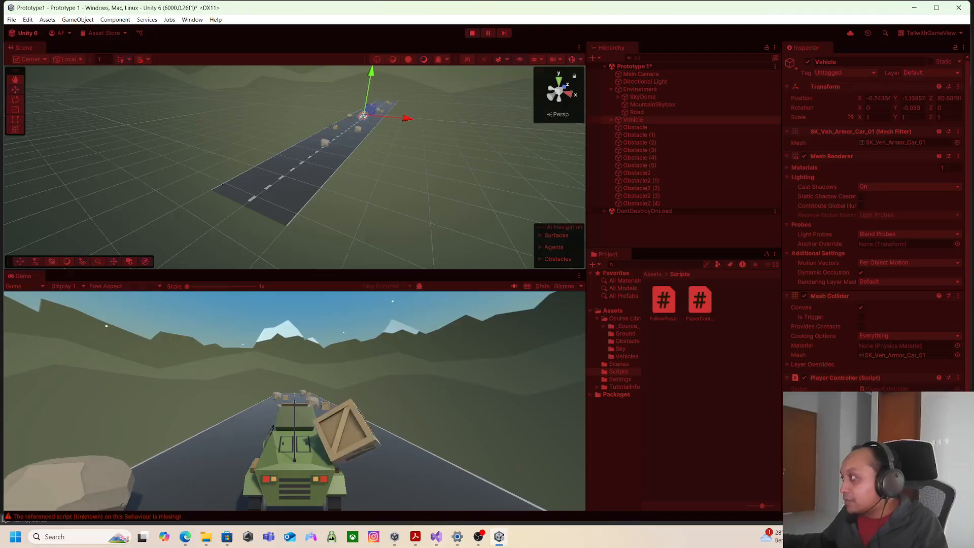
key("d")
key("a")
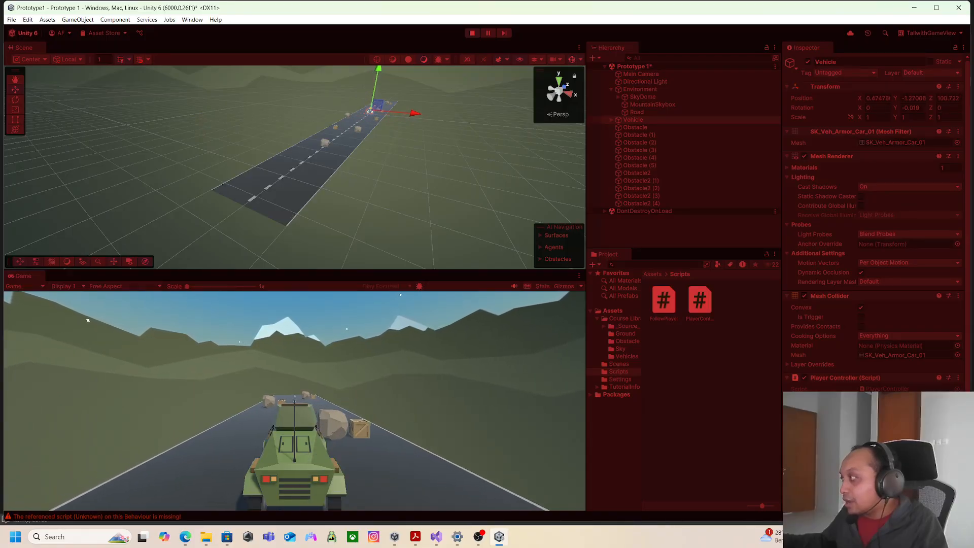
key("a")
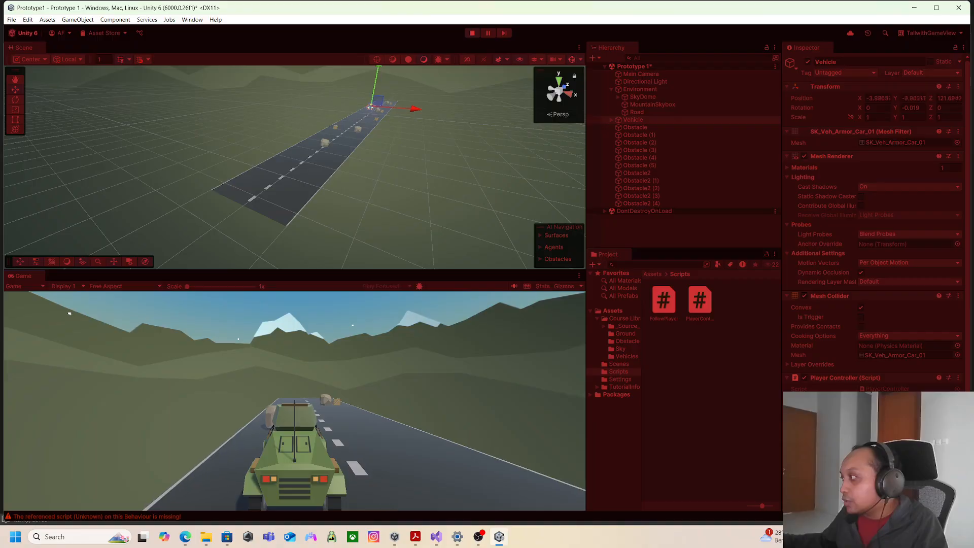
key("d")
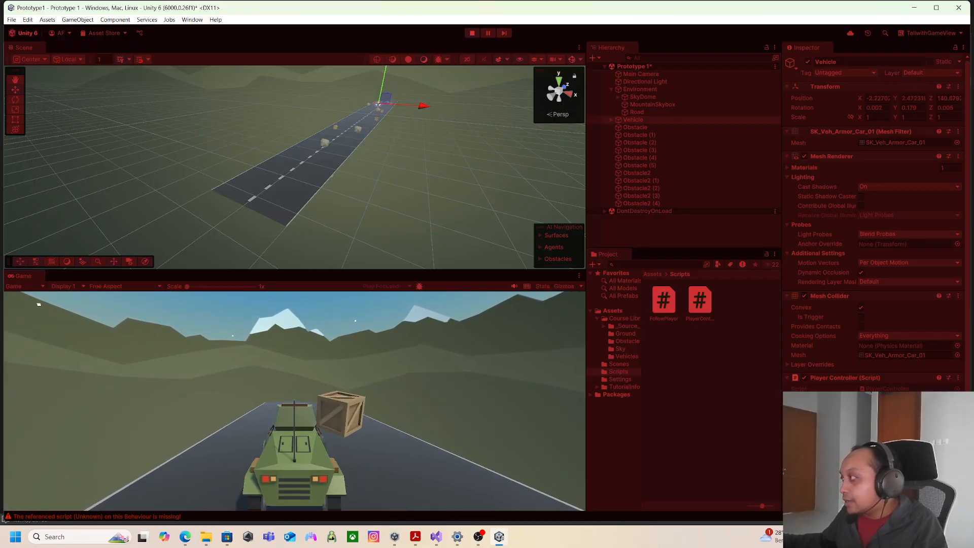
key("a")
key("d")
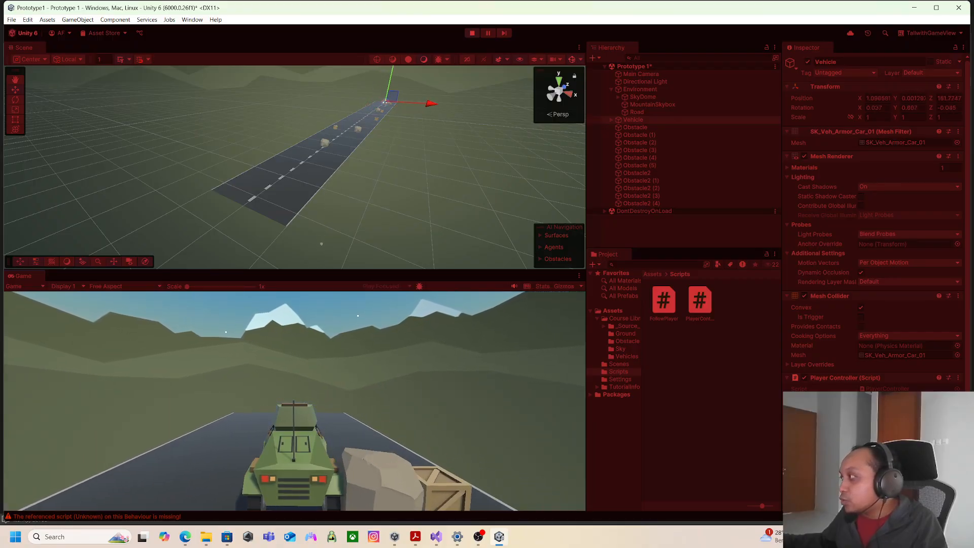
key("a")
key("d")
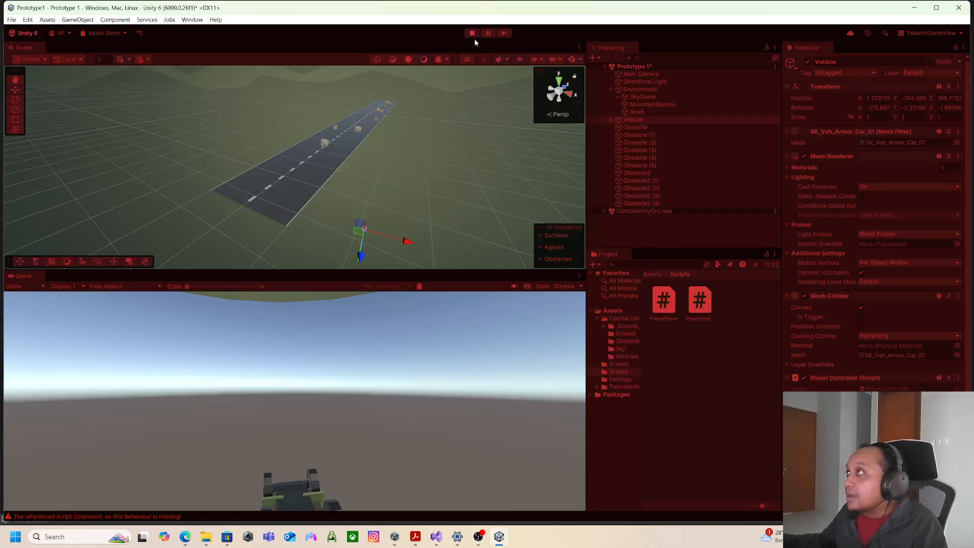
left_click(472, 33)
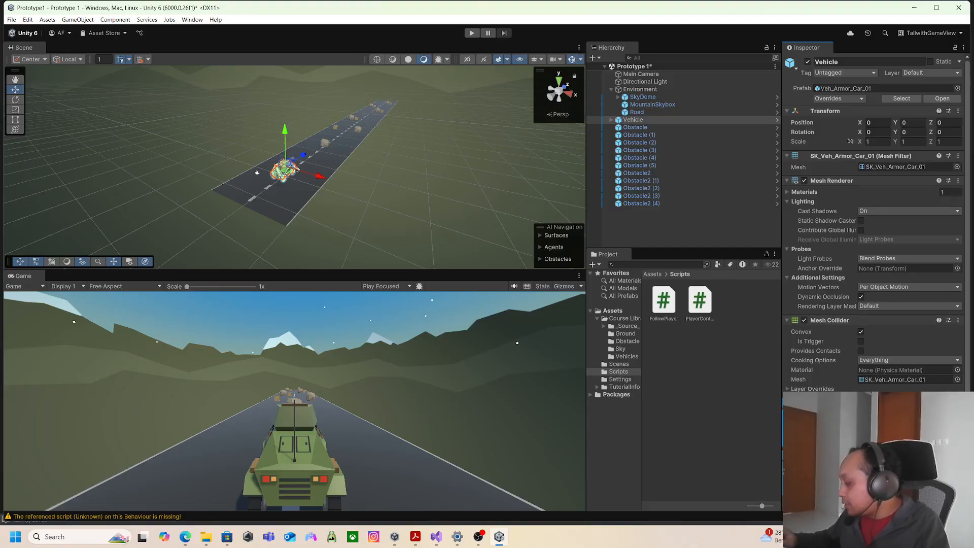
Run the game once more without steering the vehicle, and stop Play mode
key("ctrl+p")
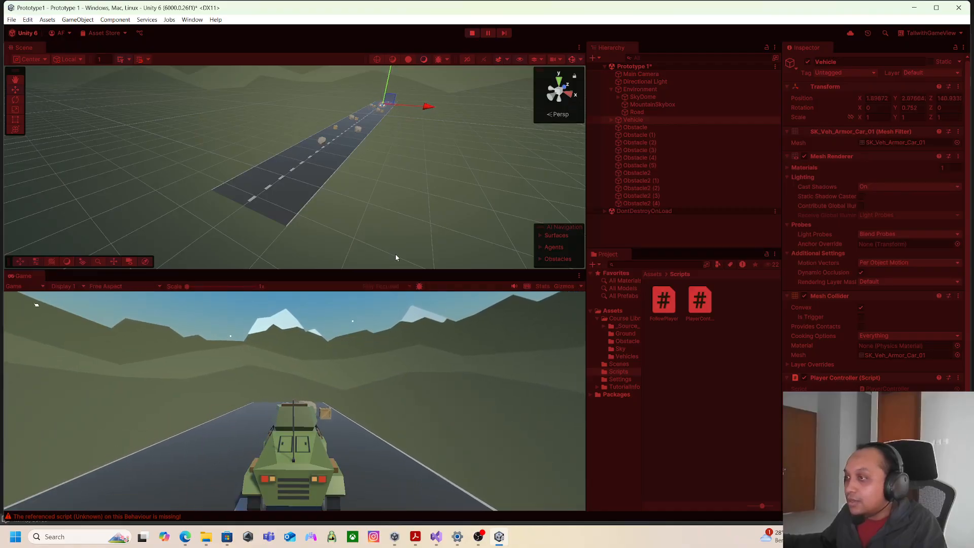
left_click(473, 32)
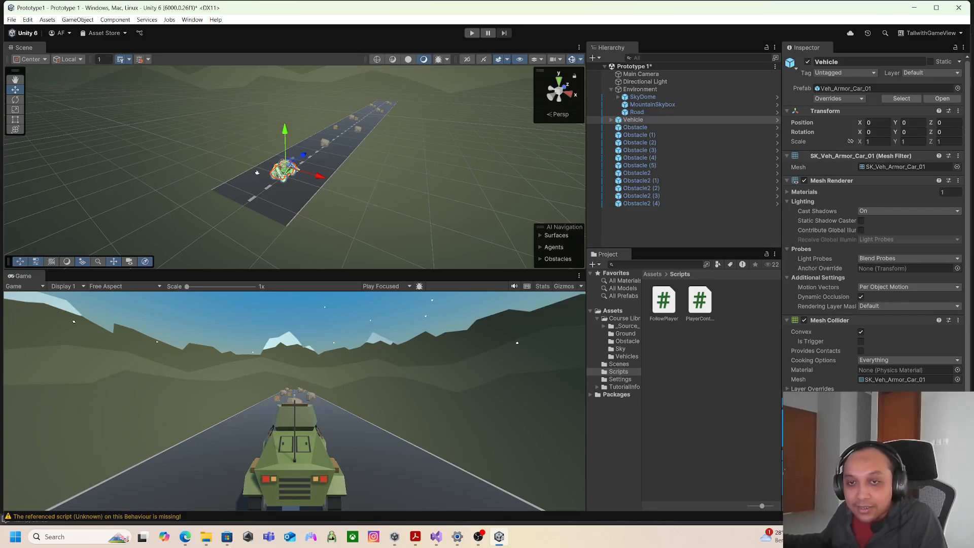
scroll(81, 249, "down", 2)
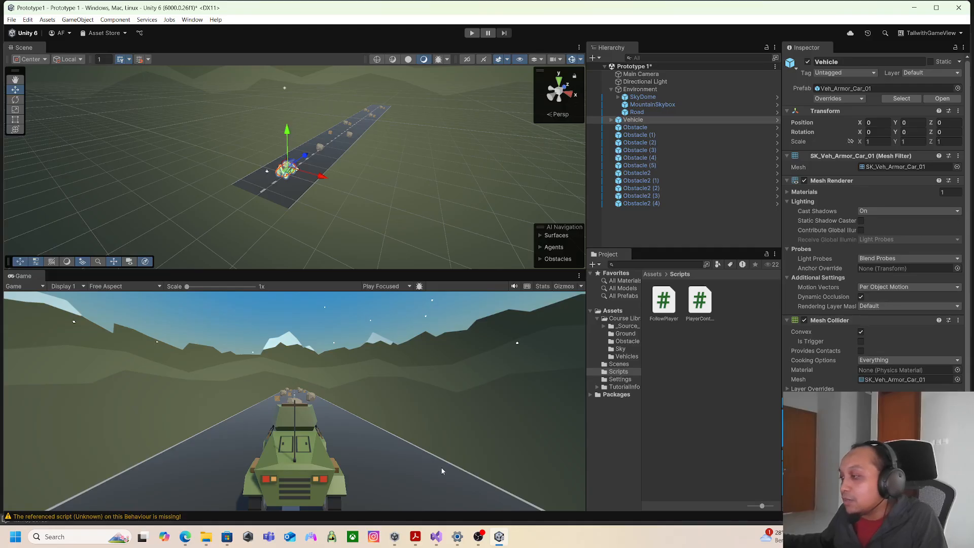
Switch to the PlayerController script in Visual Studio, declare a public float forwardInput below horizontalInput, and save the script
mouse_move(437, 536)
left_click(474, 488)
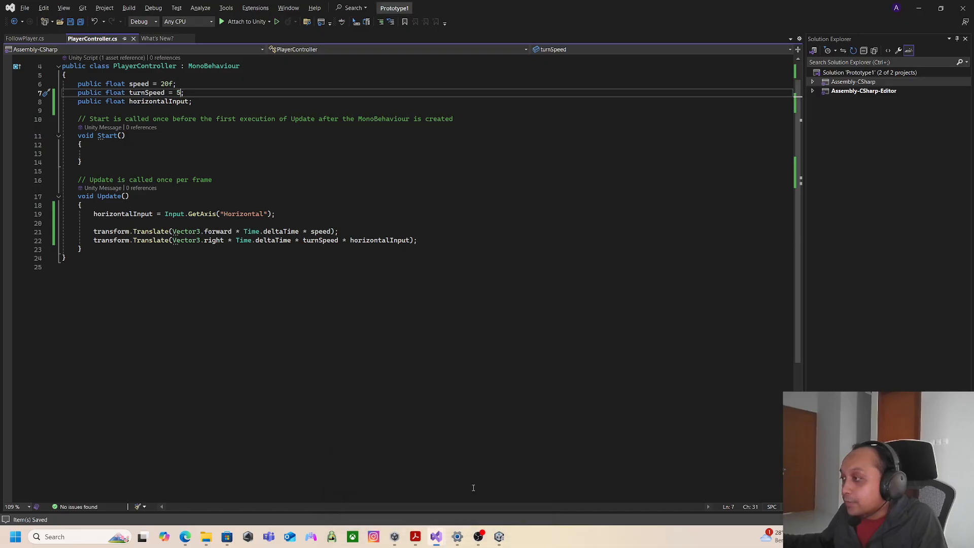
left_click(213, 100)
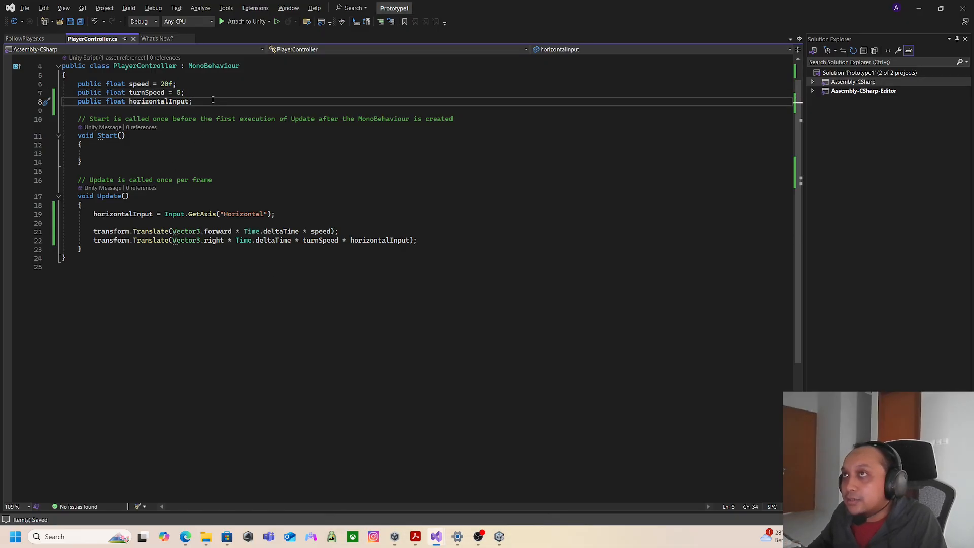
key("Return")
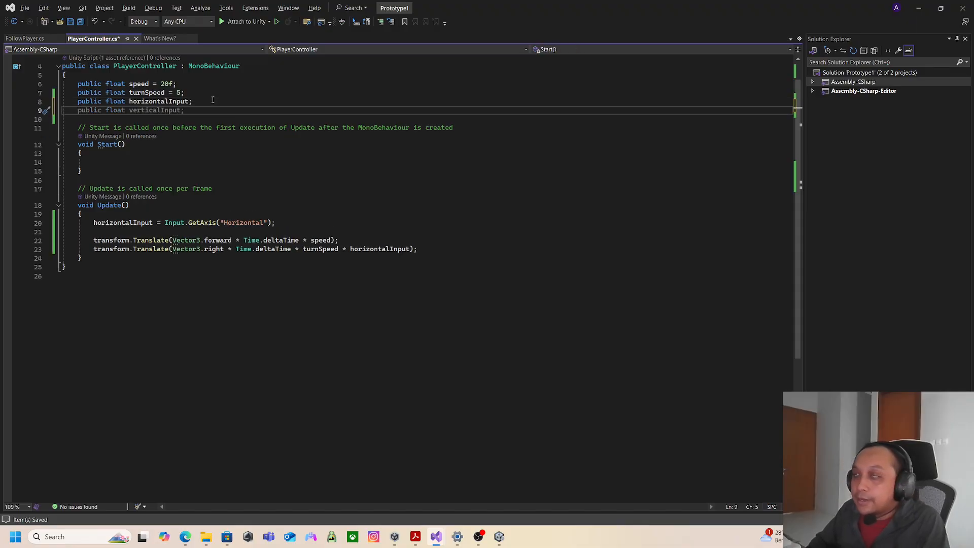
type("public ")
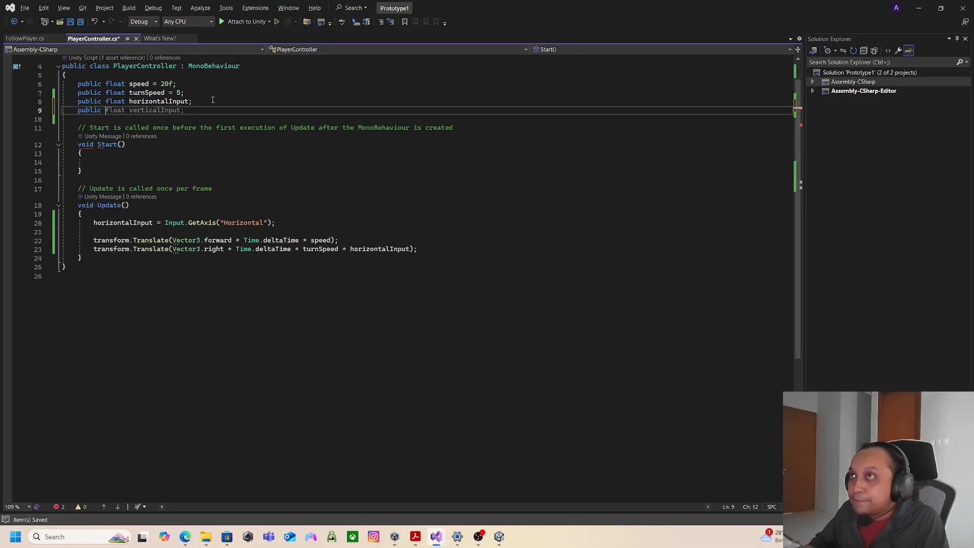
type("float forwar")
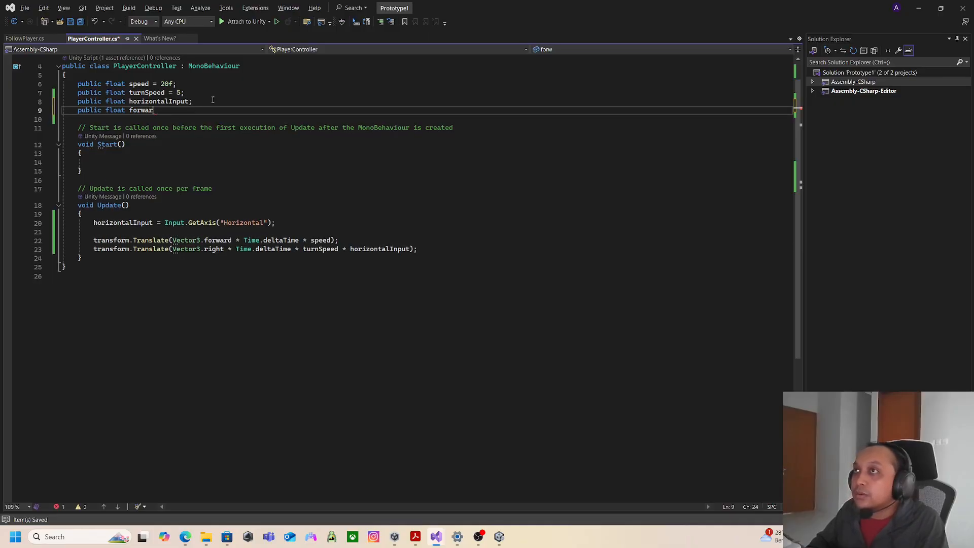
type("dInput;")
key("ctrl+s")
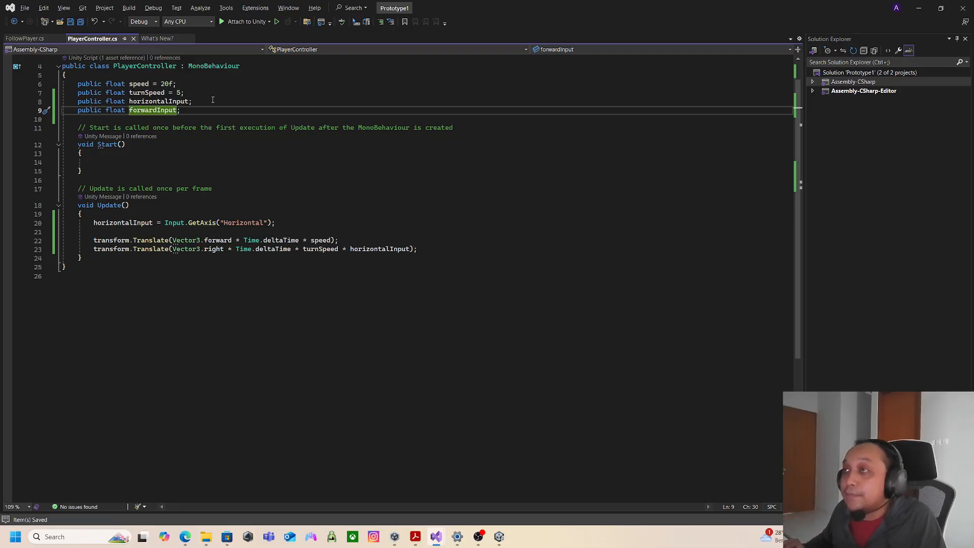
Insert an extra empty line below the horizontalInput assignment in the Update method
key("Down")
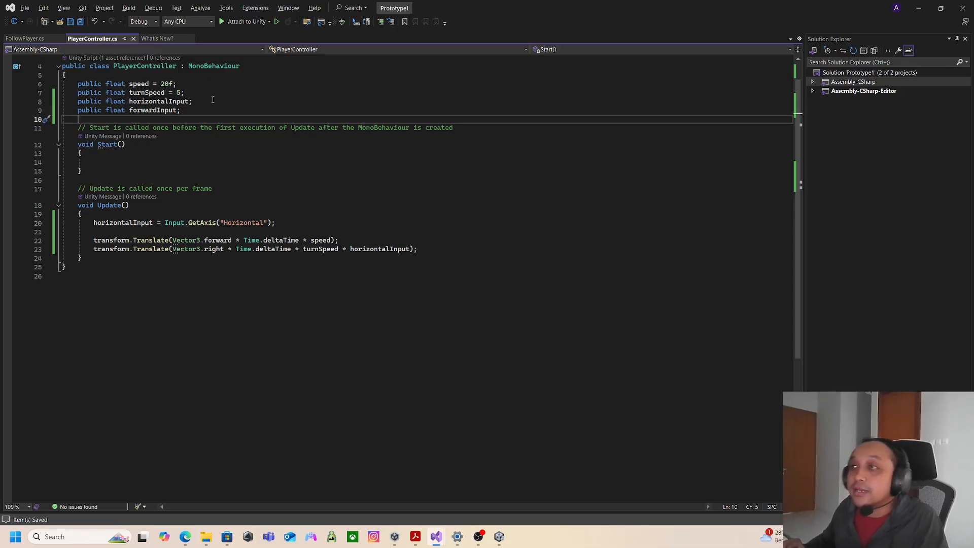
key("Down")
key("Down")
key("Down")
key("Down")
key("Down")
key("Down")
key("Down")
key("Down")
key("Down")
key("Down")
key("Down")
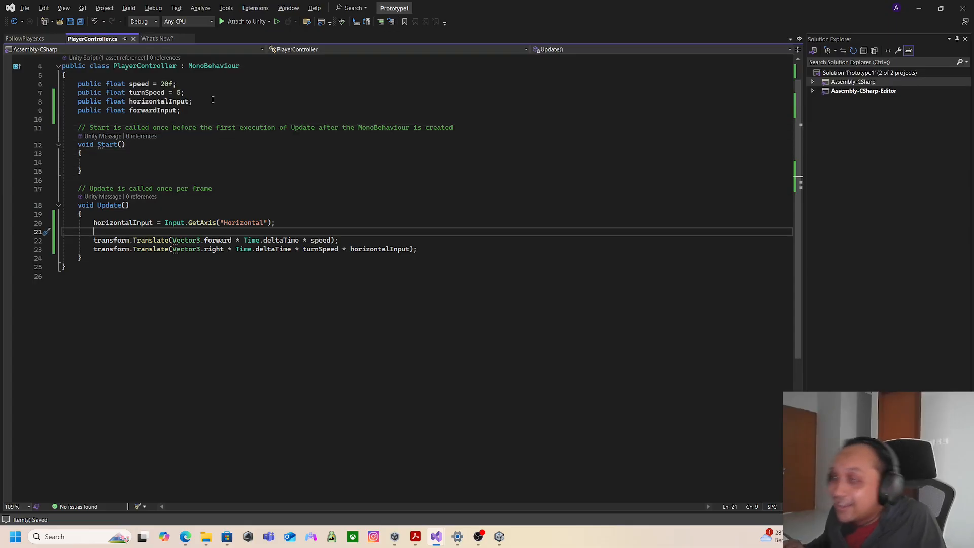
key("Return")
key("Up")
key("Up")
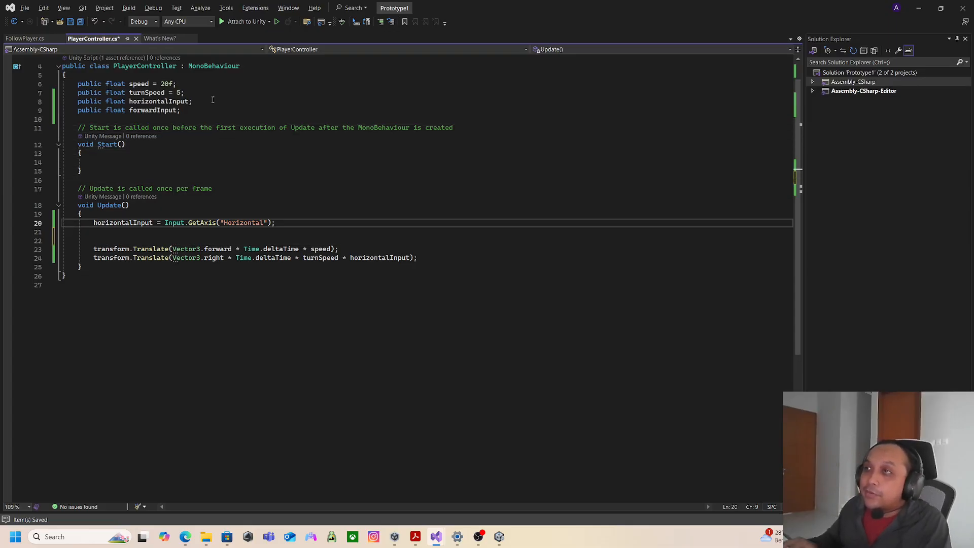
Assign Input.GetAxis("Vertical") to forwardInput below the horizontalInput assignment, and save the script
key("Down")
type("forward")
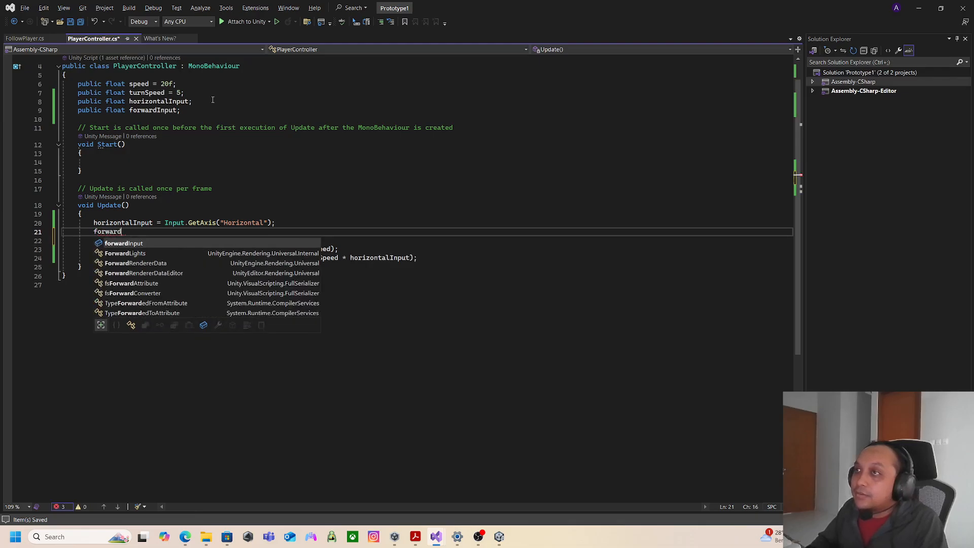
key("Tab")
type("= Input")
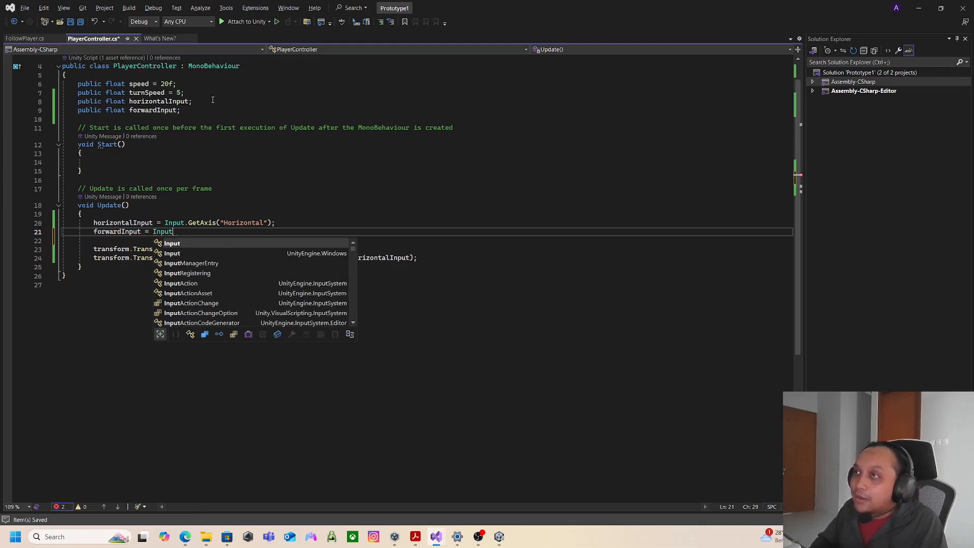
type(".GetAxis")
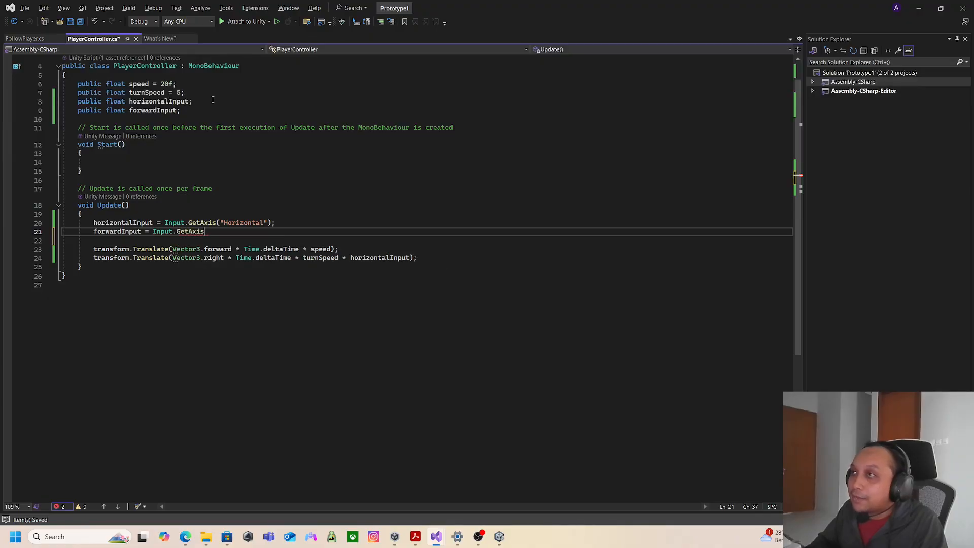
type("(\"Vertical\");")
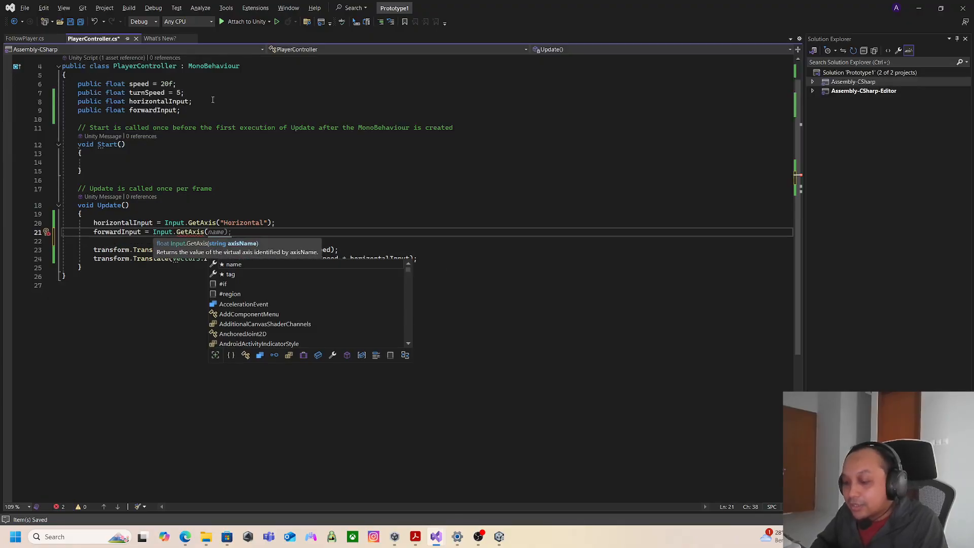
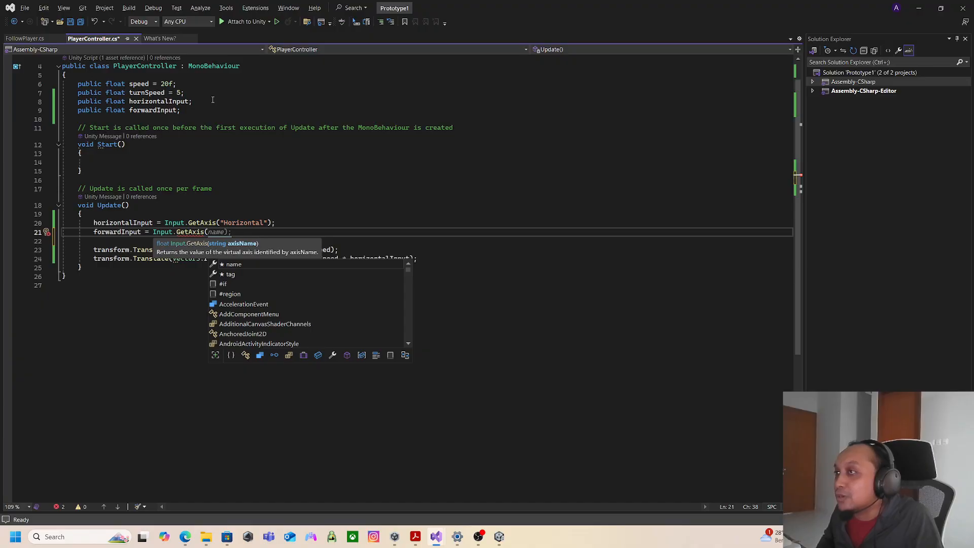
type("\"Ver")
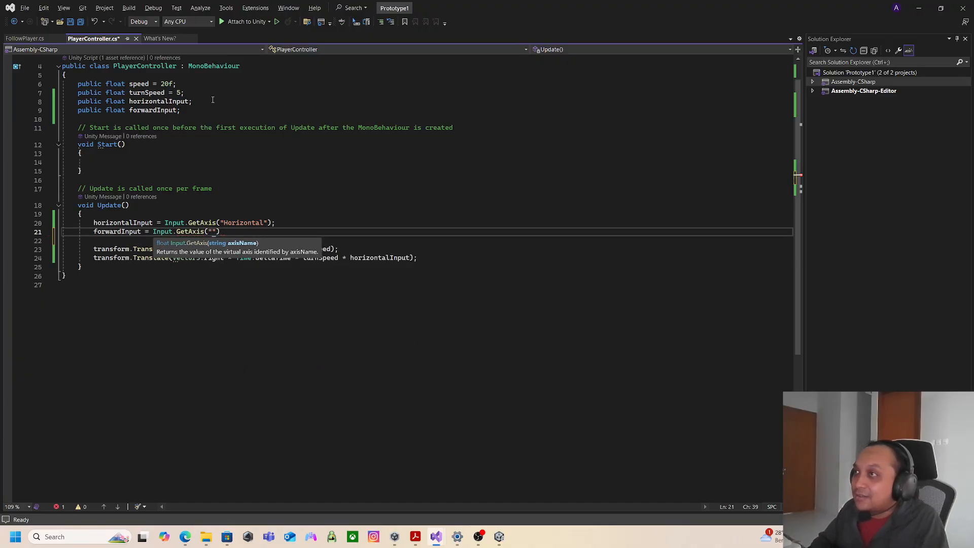
type("tic")
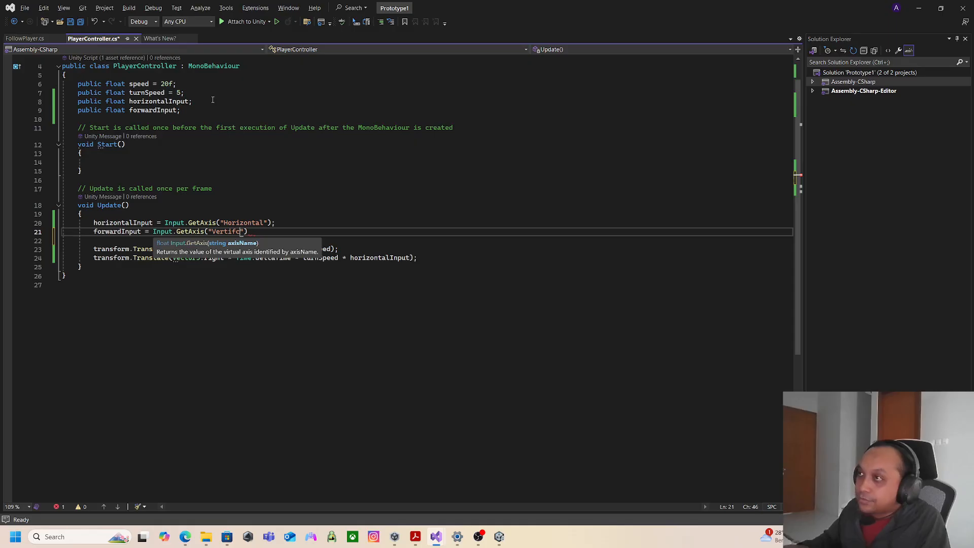
type("al\");")
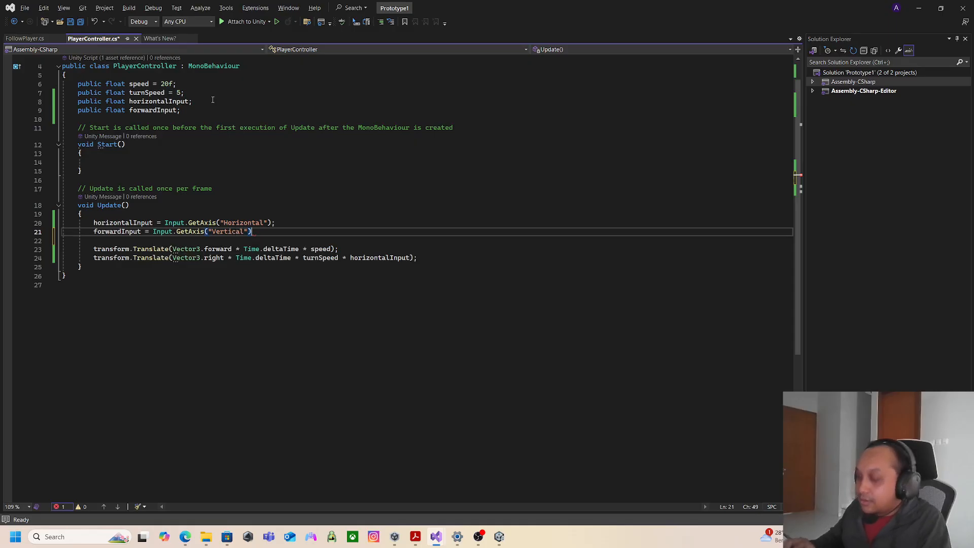
key("ctrl+s")
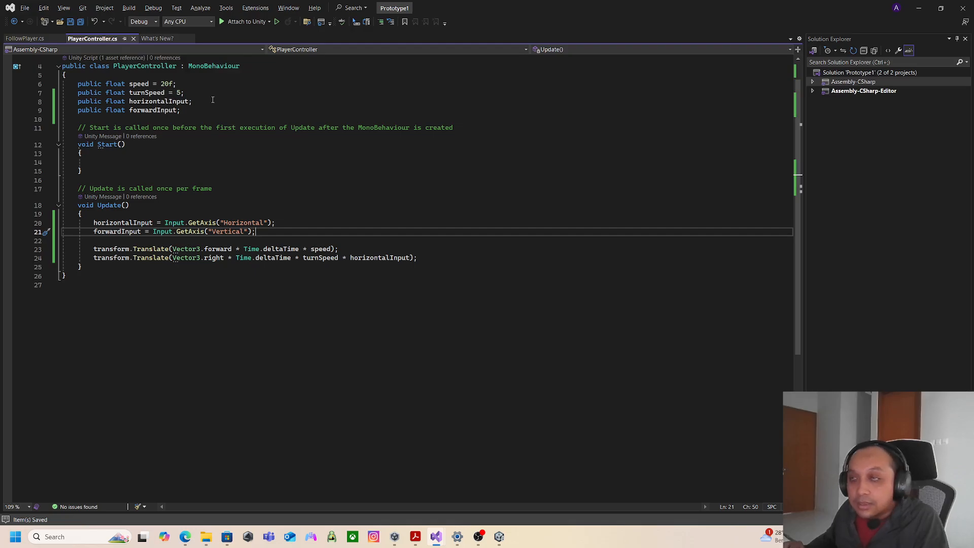
Multiply the forward Translate expression by forwardInput after speed in the Update method, and save the script
key("Down")
key("Down")
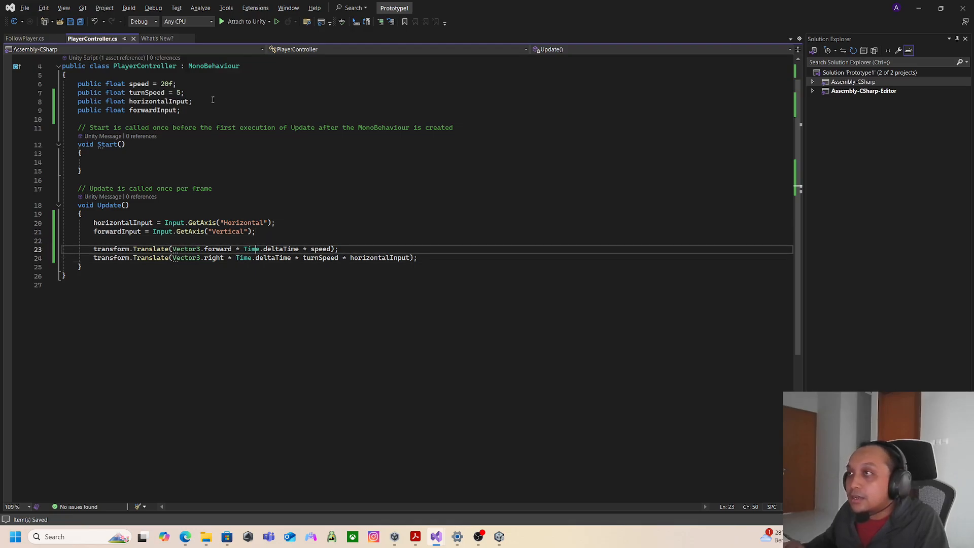
key("Left")
key("Left")
key("Left")
key("Left")
key("Left")
key("Left")
key("Left")
key("Left")
key("Left")
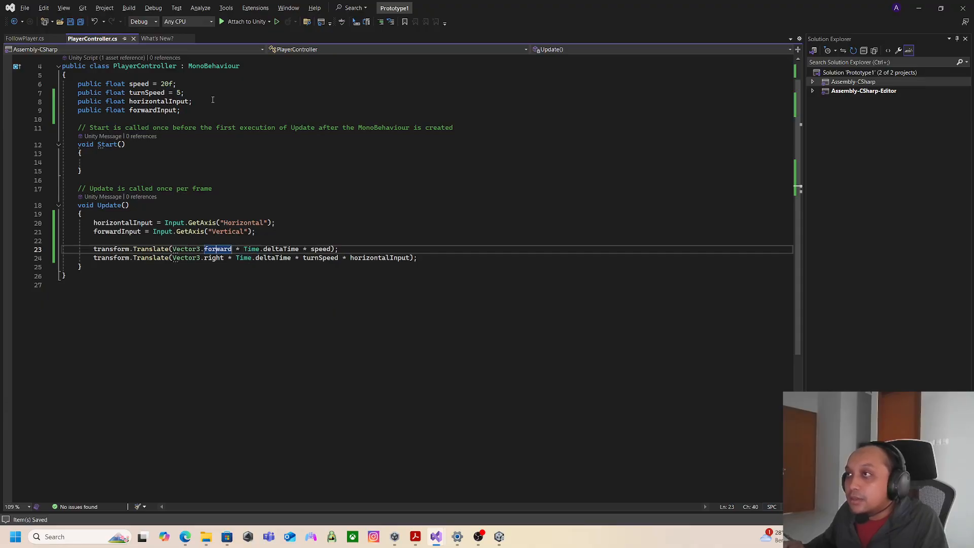
key("Right")
key("Right")
key("Right")
key("Right")
key("Right")
key("Right")
key("Right")
key("Right")
key("Right")
key("Right")
key("Right")
key("Right")
key("Right")
key("Right")
key("Right")
key("Right")
key("Right")
key("Right")
key("Right")
key("Right")
key("Left")
key("Left")
key("Left")
key("Left")
key("Left")
key("Left")
key("Left")
key("Left")
key("Left")
key("Left")
key("Left")
key("Left")
key("Left")
key("Left")
key("Left")
key("Left")
key("Left")
key("Left")
key("Left")
key("Left")
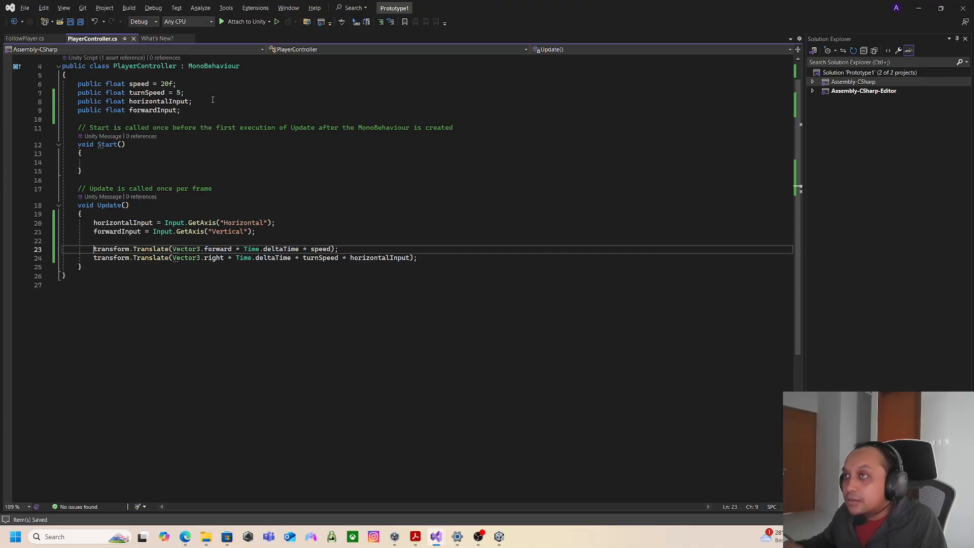
key("Right")
key("Right")
key("Right")
key("Right")
key("Right")
key("Right")
key("Right")
key("Right")
key("Right")
key("Right")
key("Right")
key("Right")
key("Right")
key("Right")
key("Right")
key("Right")
key("Right")
key("Right")
key("Right")
key("Right")
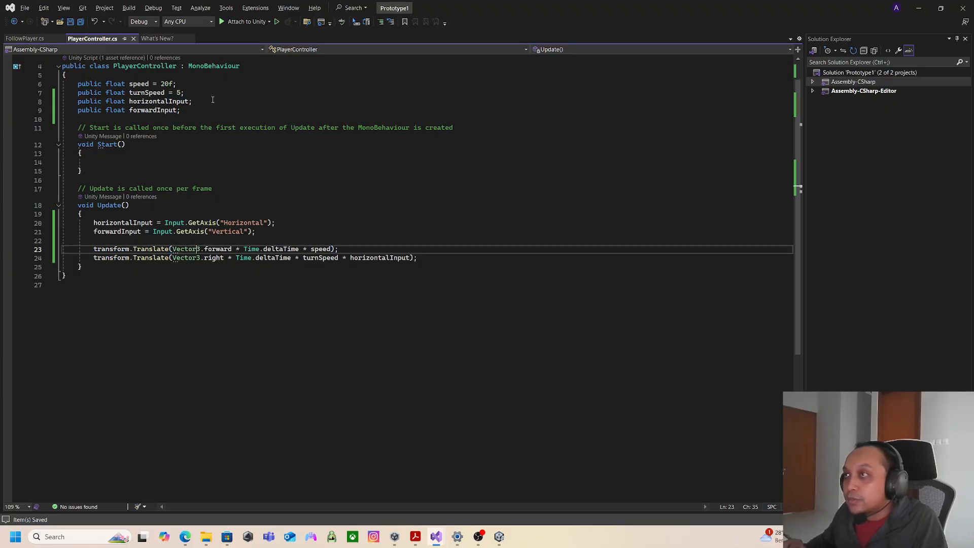
key("Right")
key("Right")
key("Right")
key("Right")
type("* ")
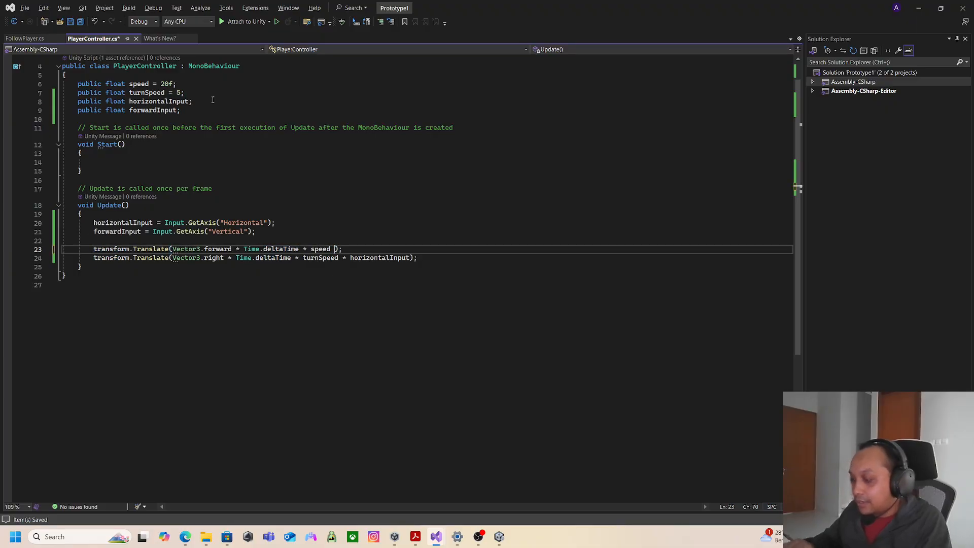
type("forwardInput")
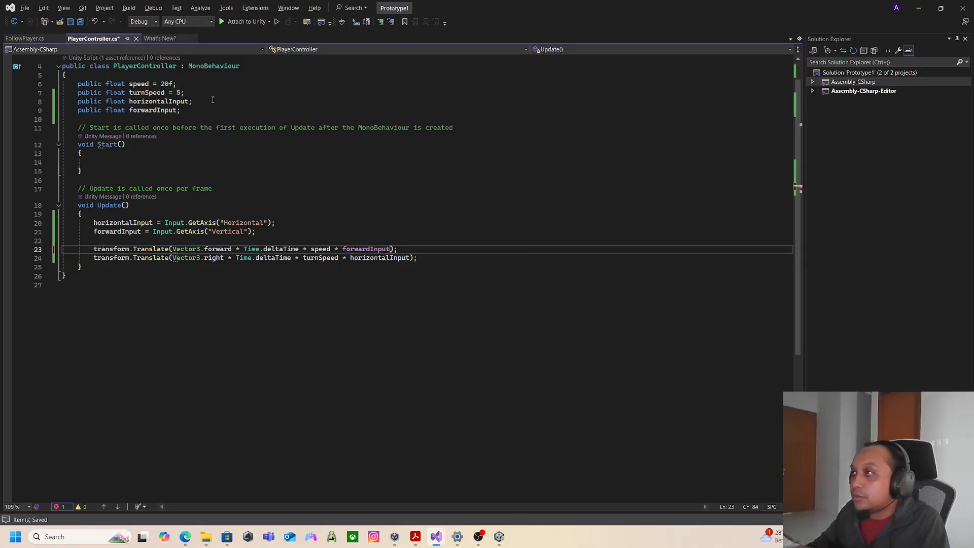
key("ctrl+s")
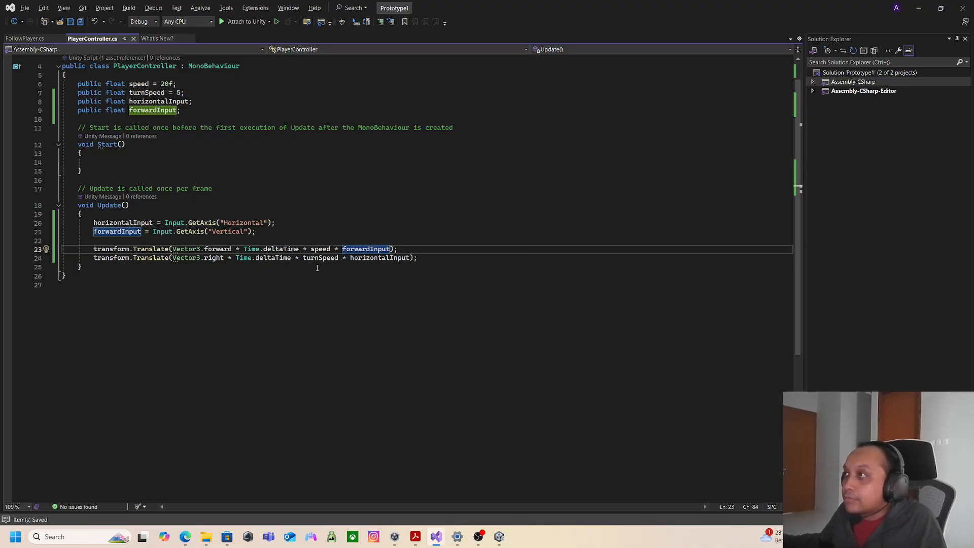
Switch to Unity, start Play mode, and test driving the vehicle backward and forward
key("alt+Tab")
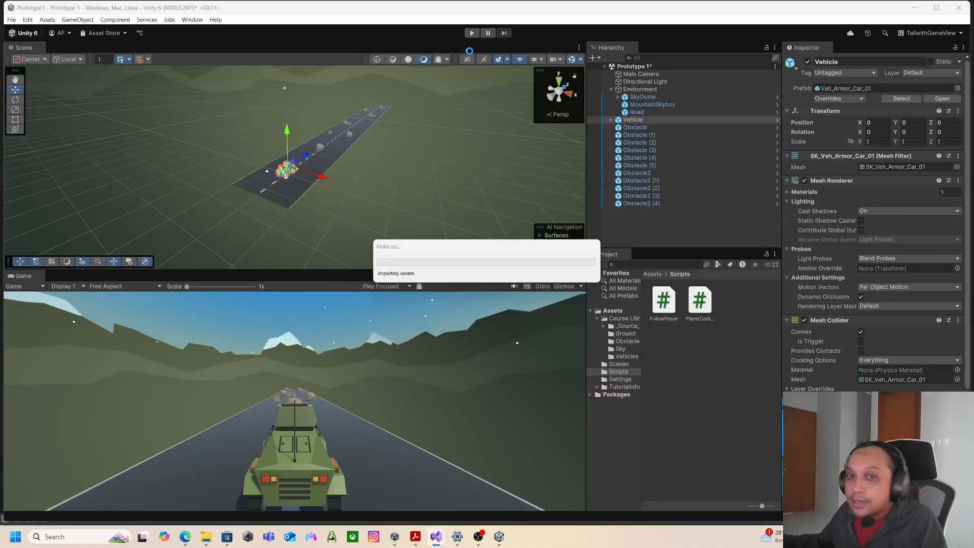
left_click(472, 33)
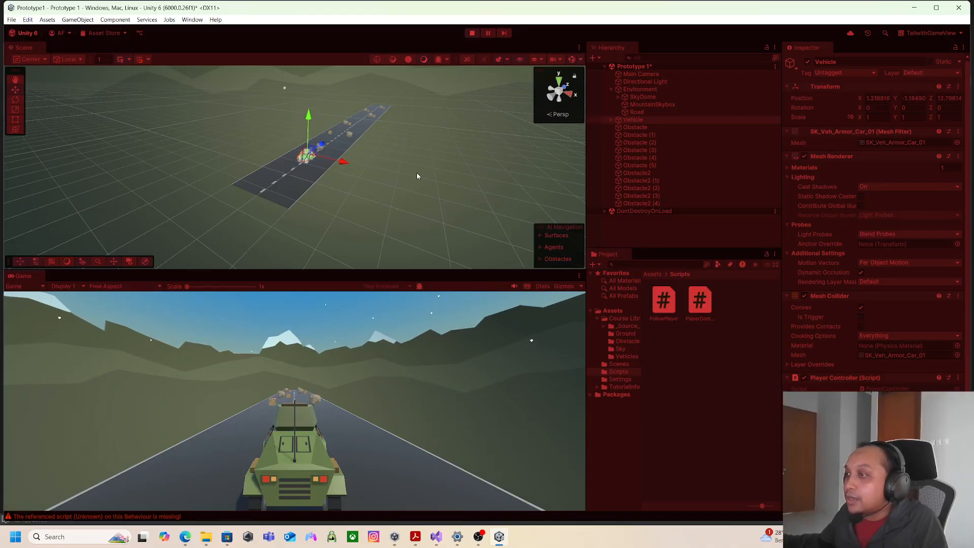
key("Down")
key("Up")
key("Down")
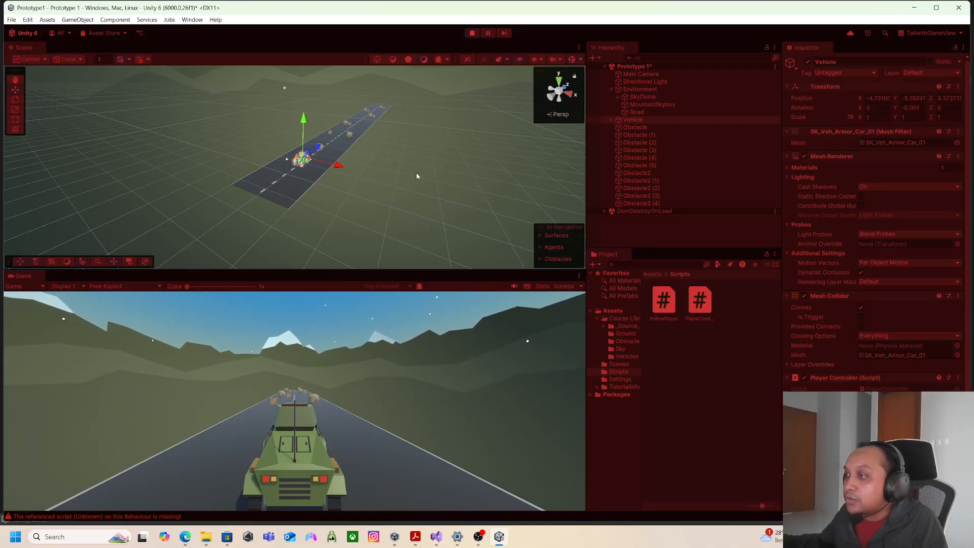
key("Up")
Steer the vehicle from side to side while driving forward past the obstacles to the road's end, and stop Play mode
key("Right")
key("Left")
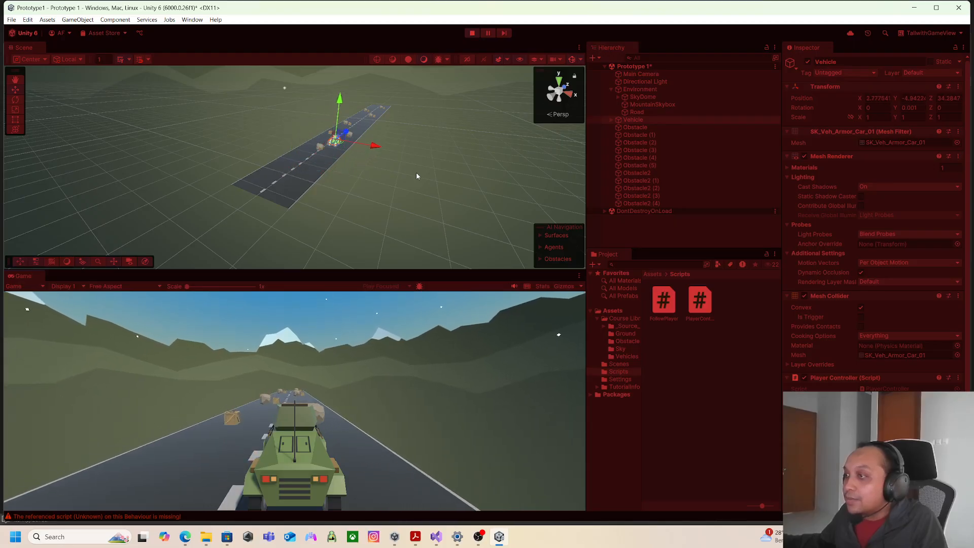
key("Right")
key("Left")
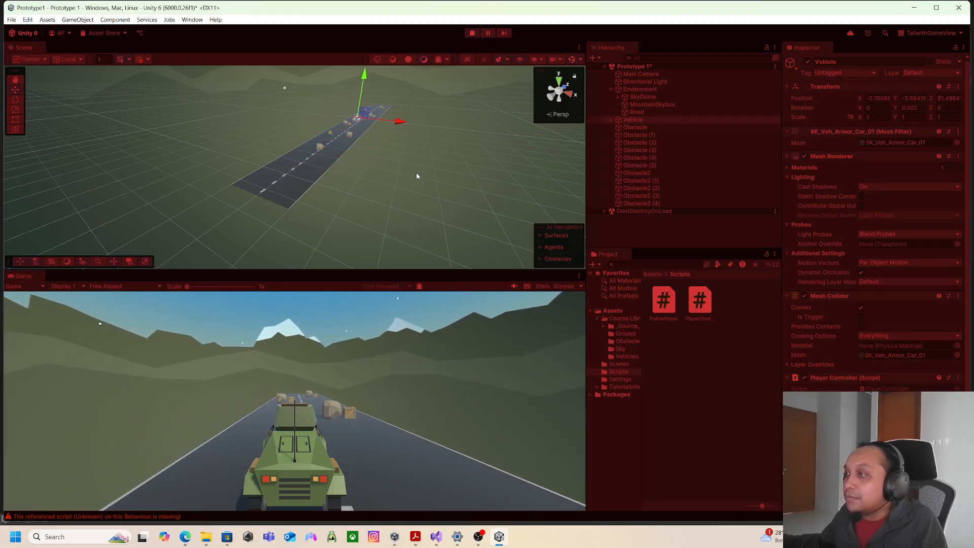
key("Up")
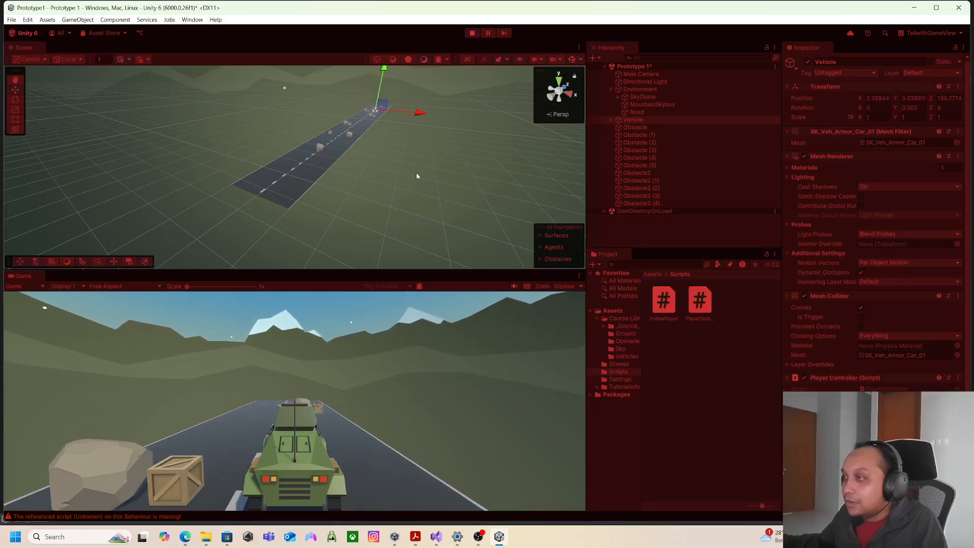
key("Up")
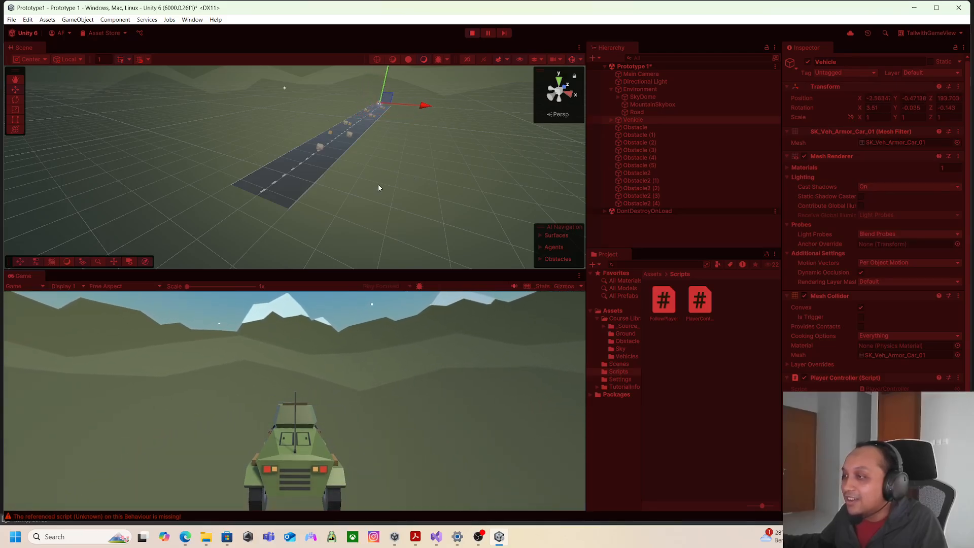
left_click(472, 33)
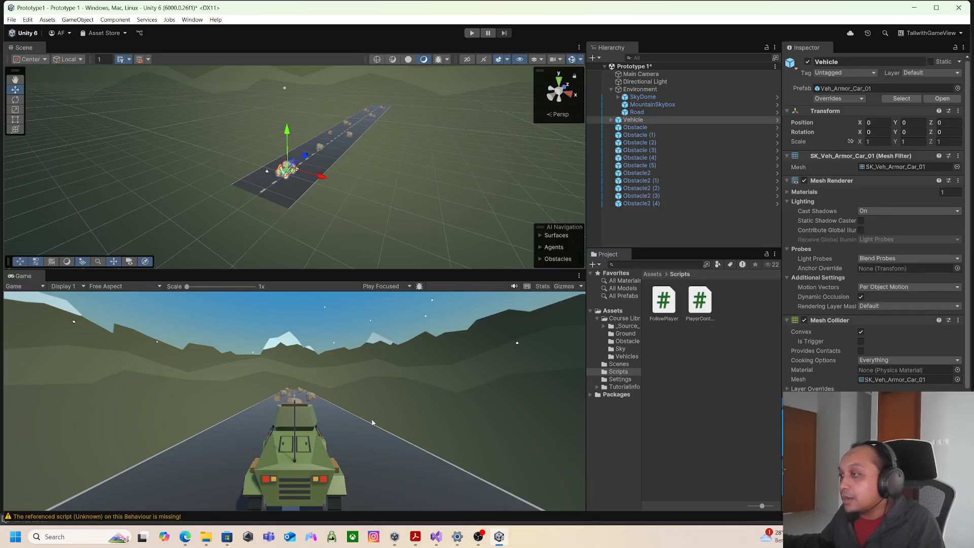
Switch to the PlayerController script in Visual Studio and comment out the Vector3.right Translate line in the Update method
mouse_move(437, 536)
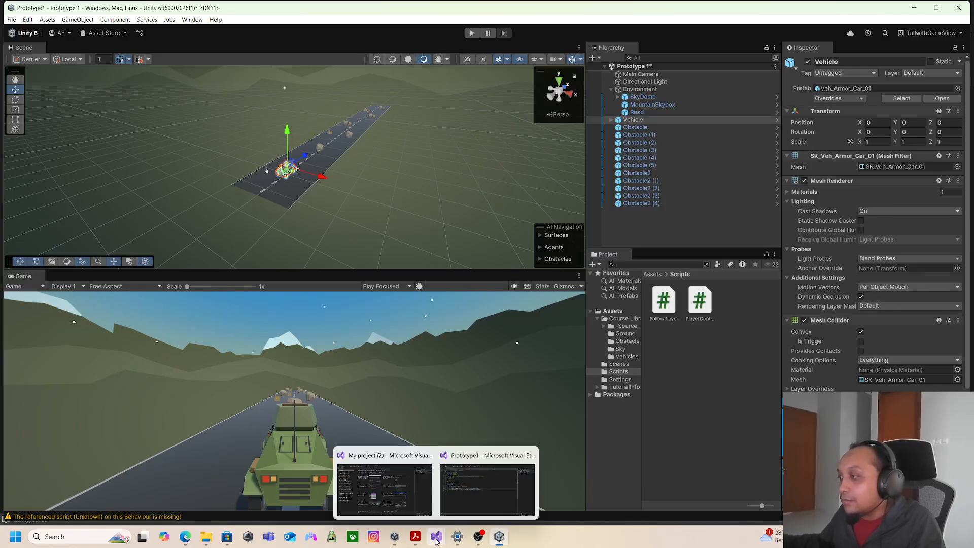
left_click(469, 503)
mouse_move(154, 259)
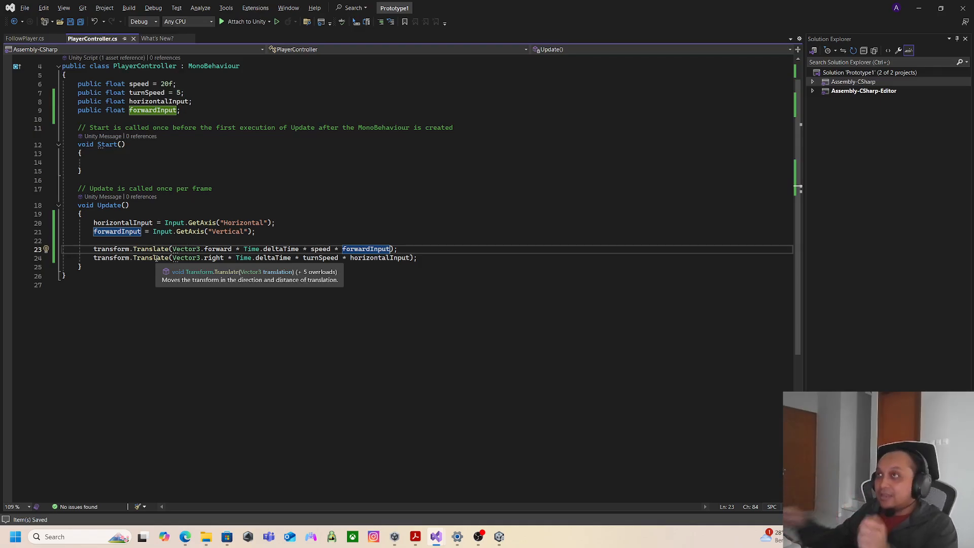
scroll(151, 147, "down", 1)
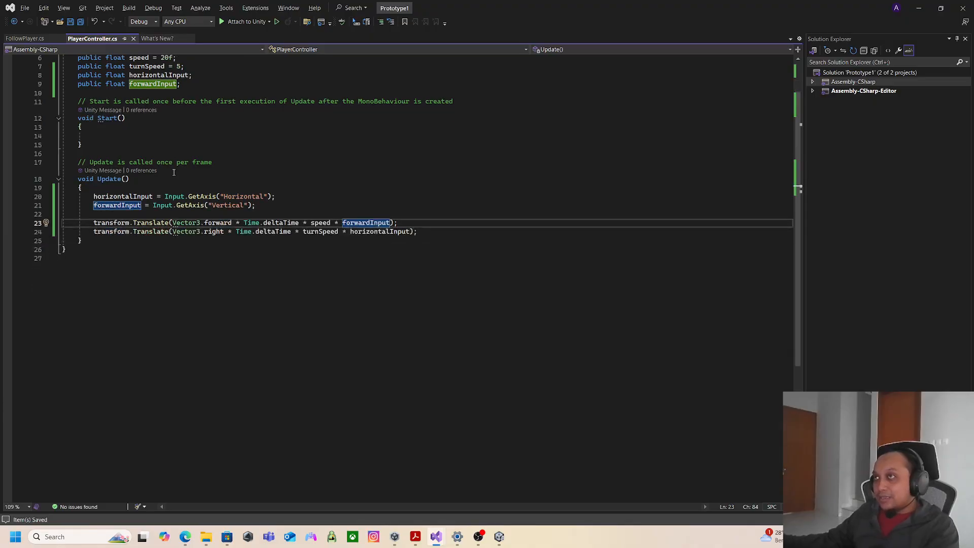
scroll(173, 173, "up", 2)
left_click_drag(90, 249, 279, 250)
left_click(184, 284)
key("Home")
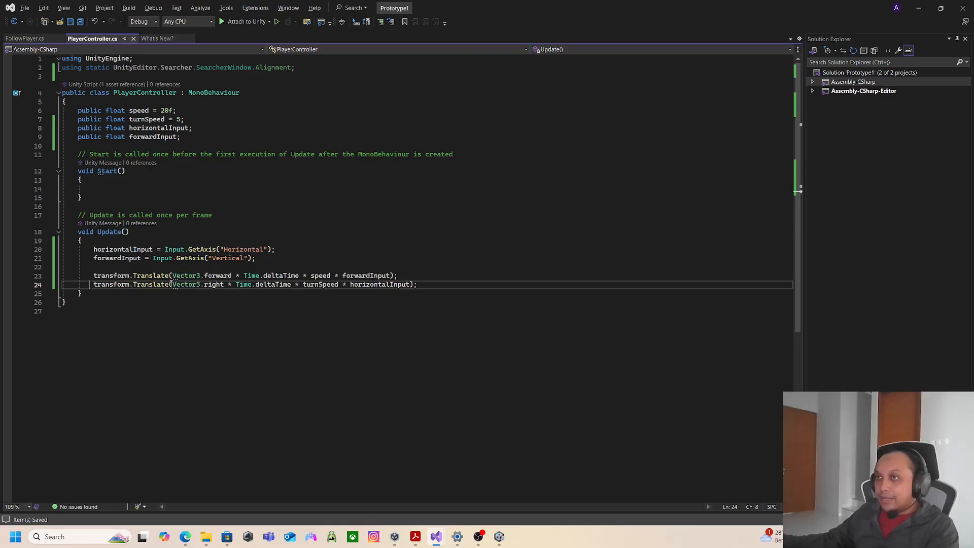
type("//")
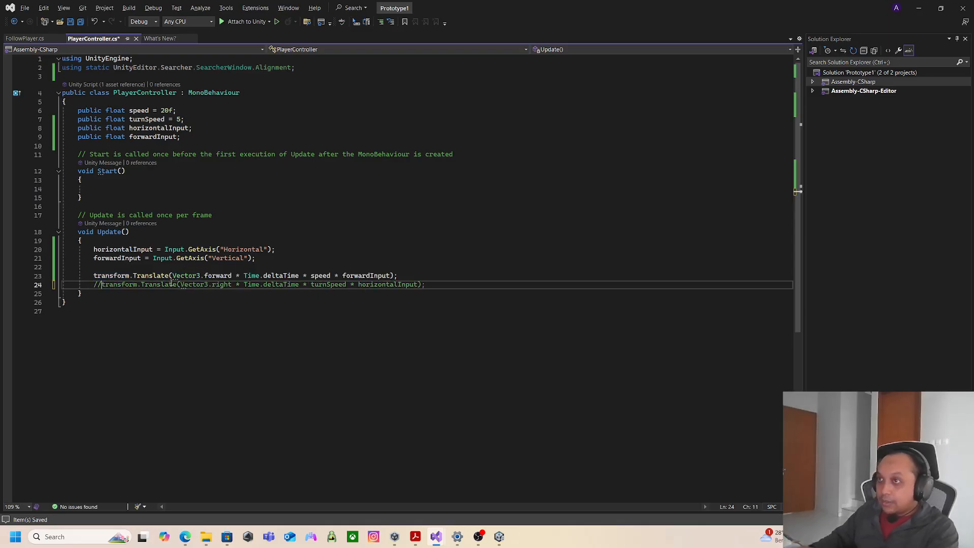
Start a transform.Rotate() call on a new line below the commented-out Translate line
key("Return")
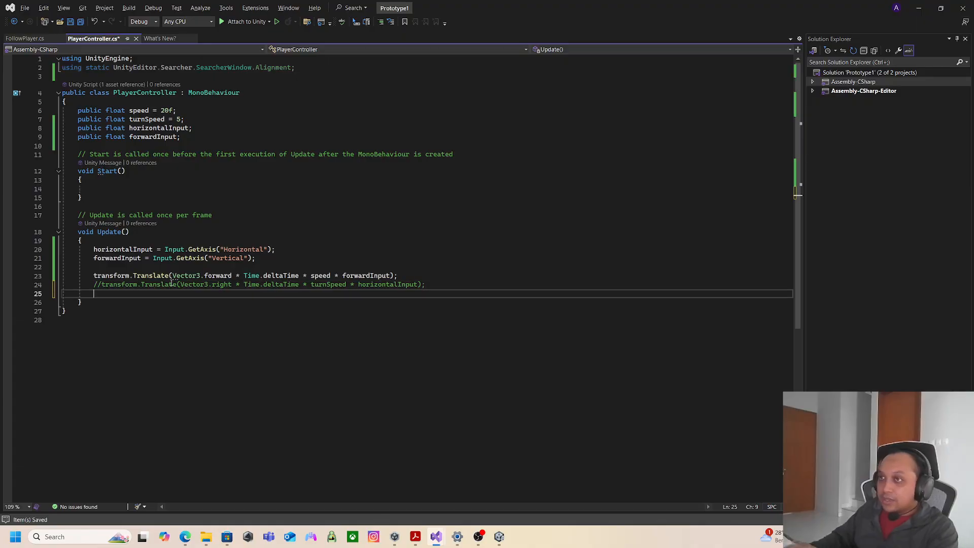
type("transform.")
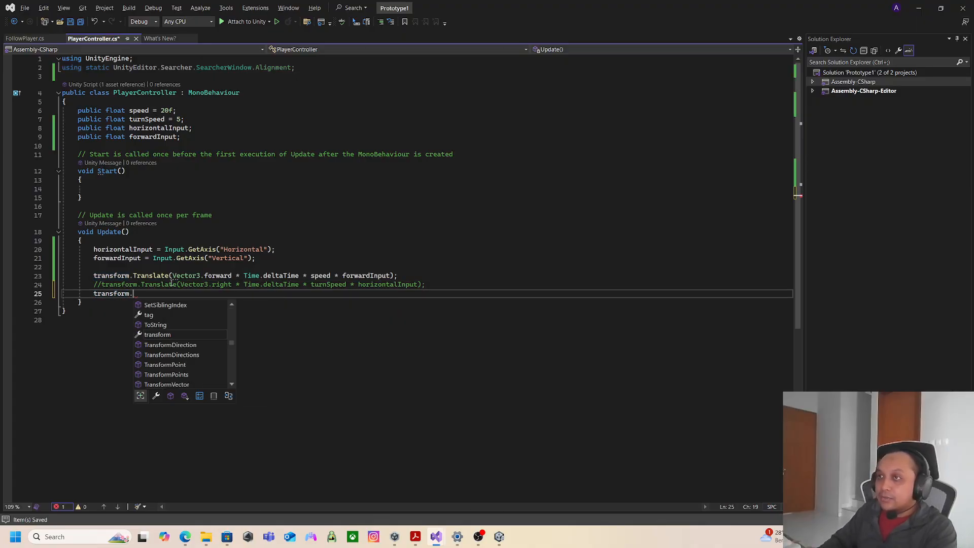
type("rotate")
key("Tab")
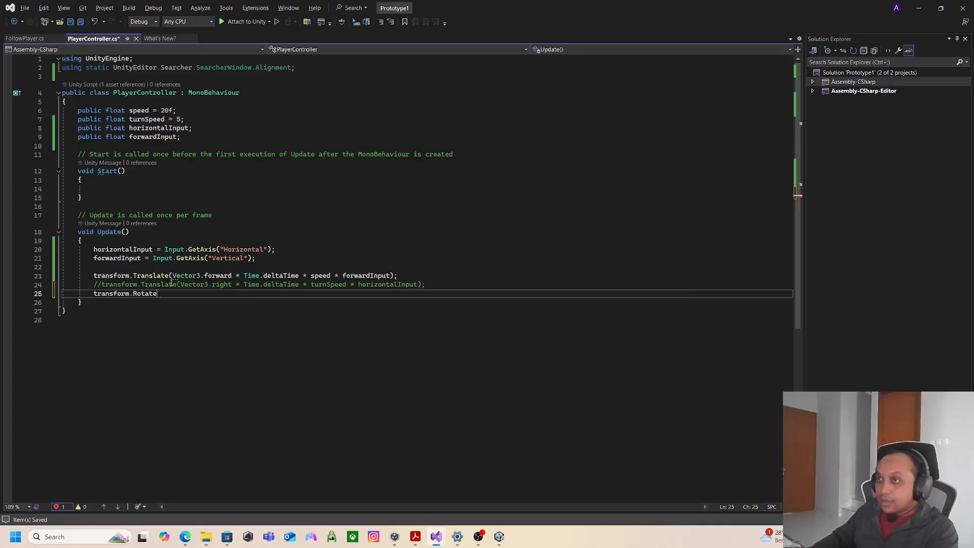
type("(")
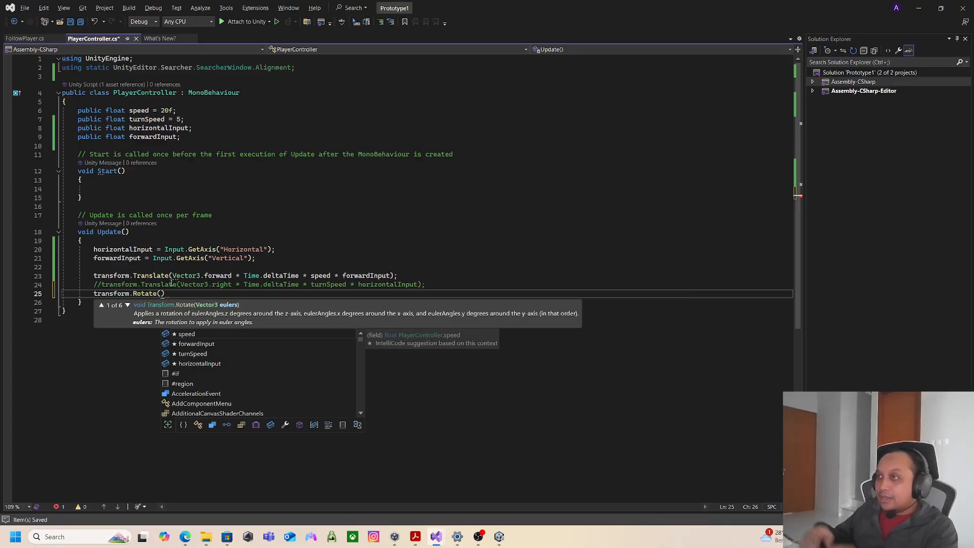
Switch to Unity, examine the vehicle's vertical axis up close in the Scene view, and return to the PlayerController script
key("alt+Tab")
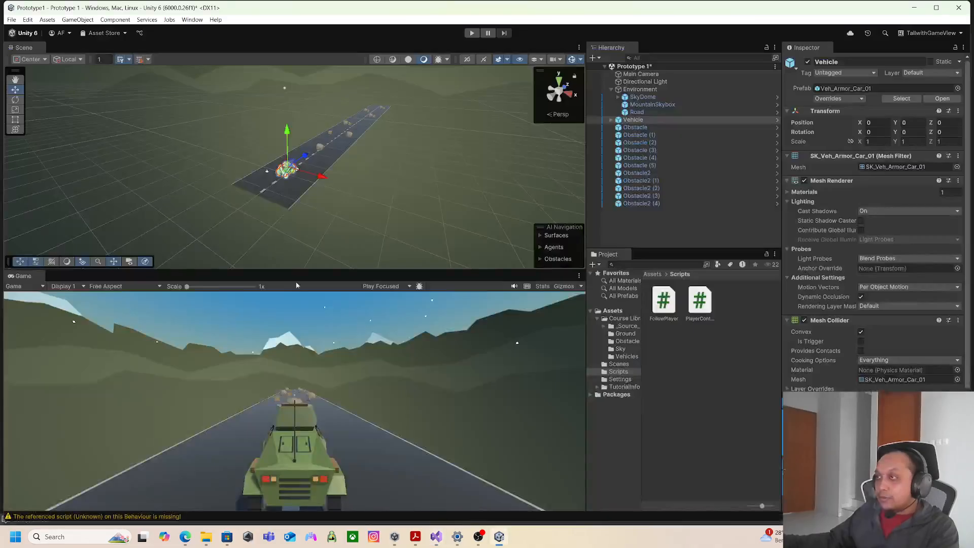
scroll(315, 175, "up", 6)
scroll(317, 178, "down", 4)
scroll(317, 178, "up", 5)
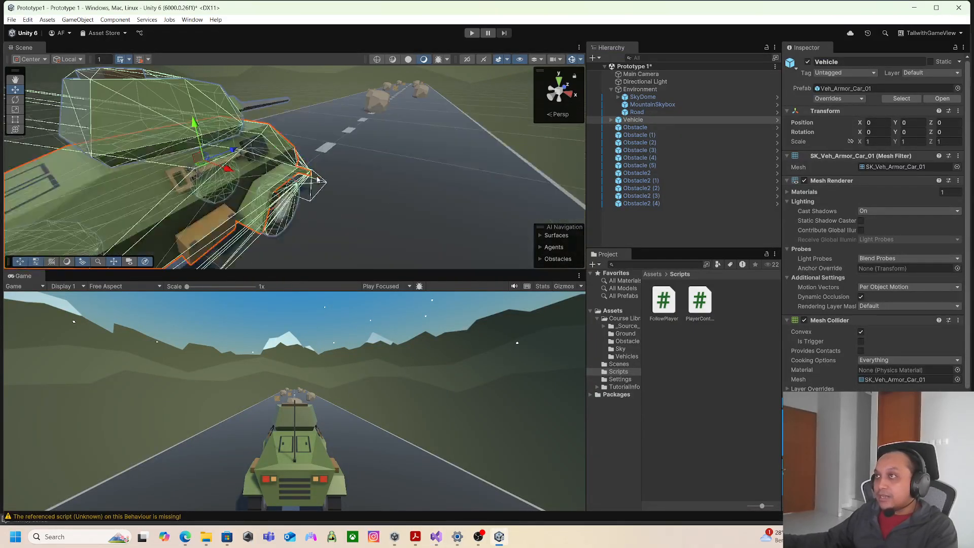
scroll(305, 172, "down", 4)
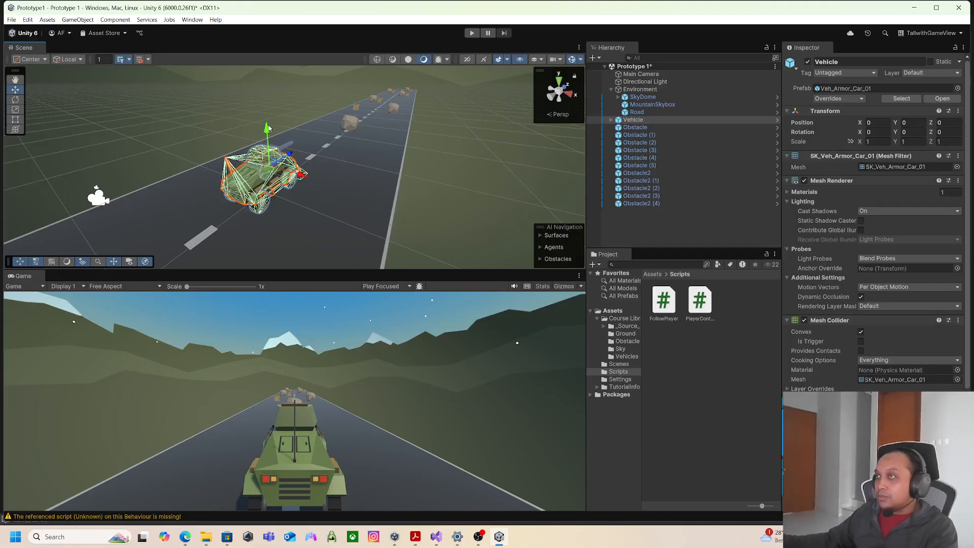
key("alt+Tab")
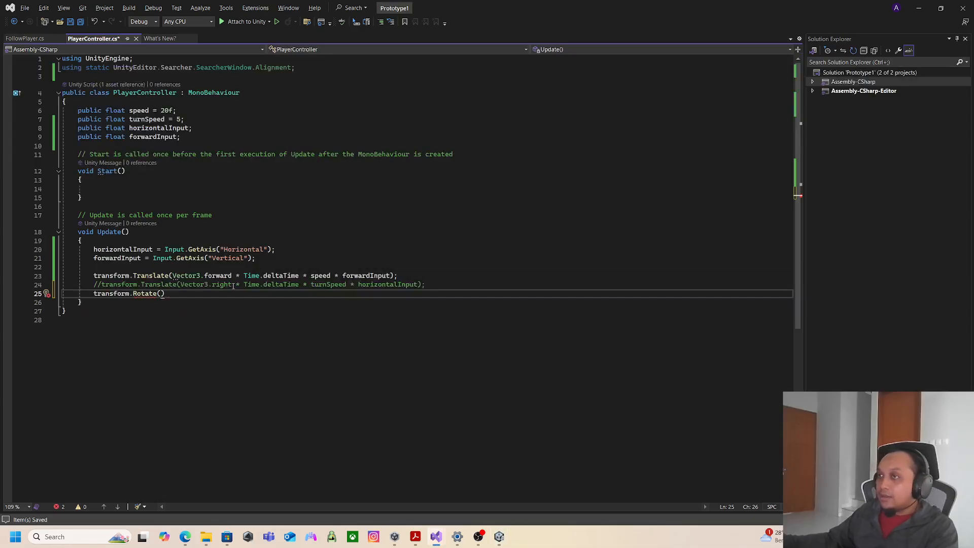
Fill in the Rotate call's arguments with Vector3.up as the axis and turnSpeed*Time.deltaTime*horizontalInput as the angle
type("Vector3")
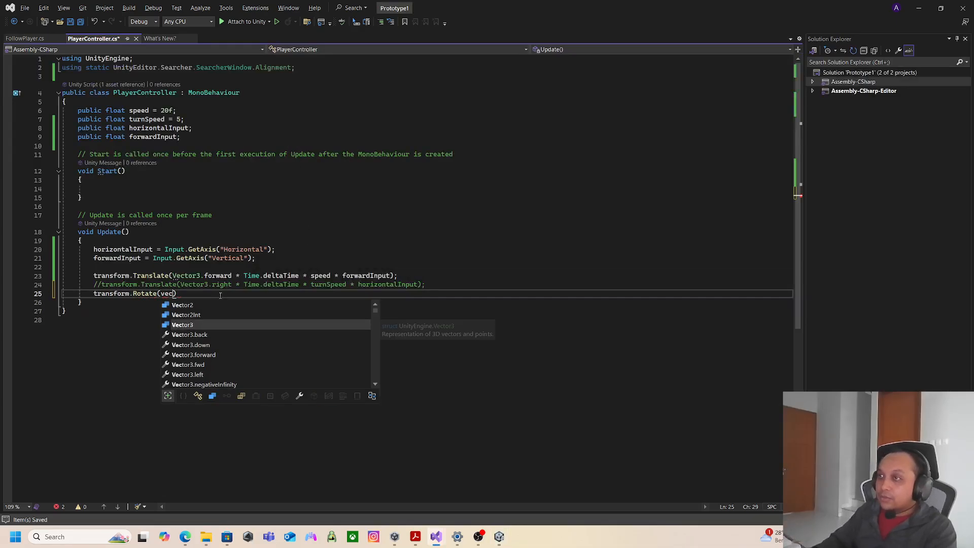
type(".up")
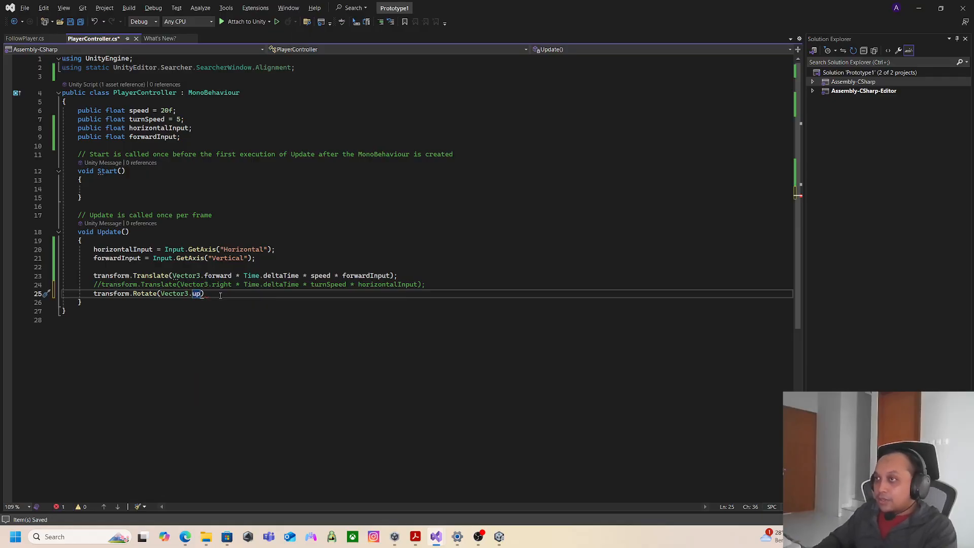
type(",t")
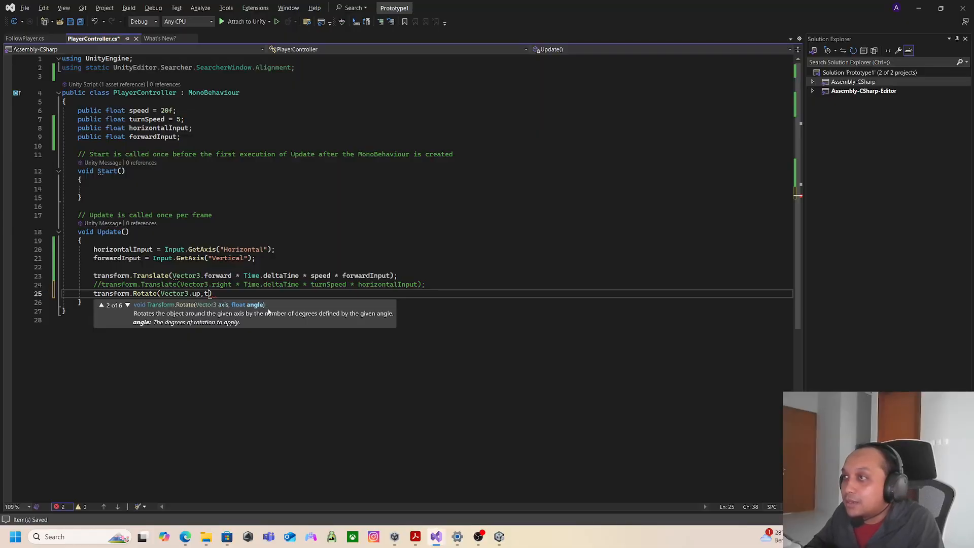
key("ctrl+space")
type("turnSpeed ")
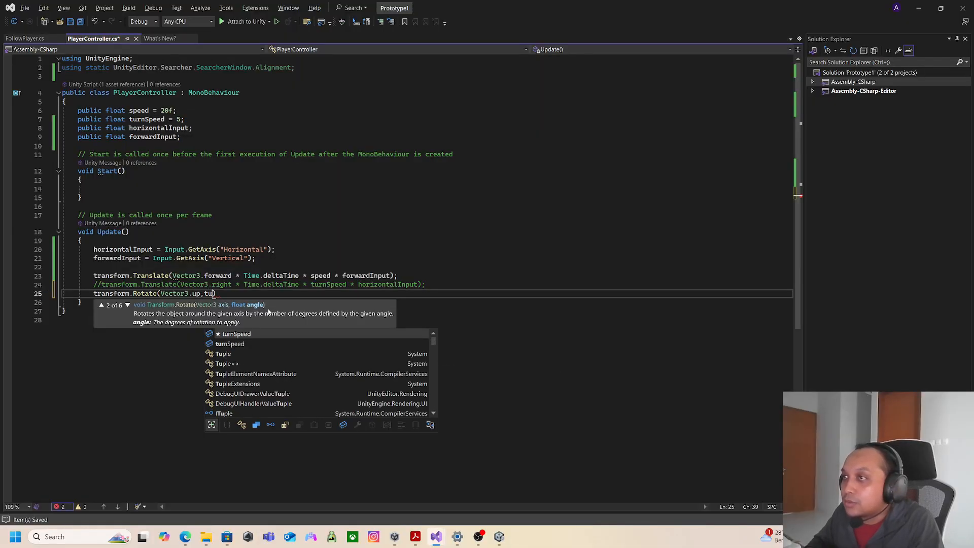
type("* Time.")
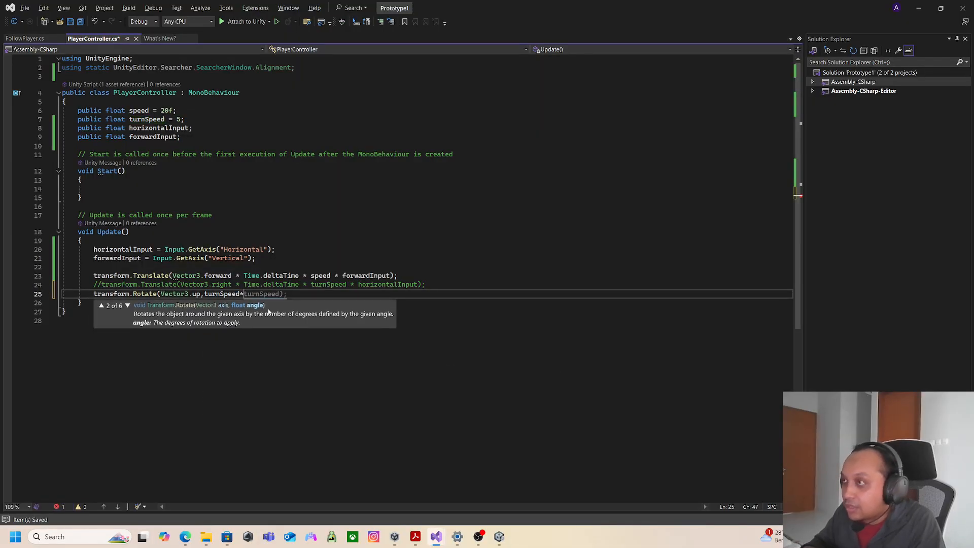
type("deltaTime ")
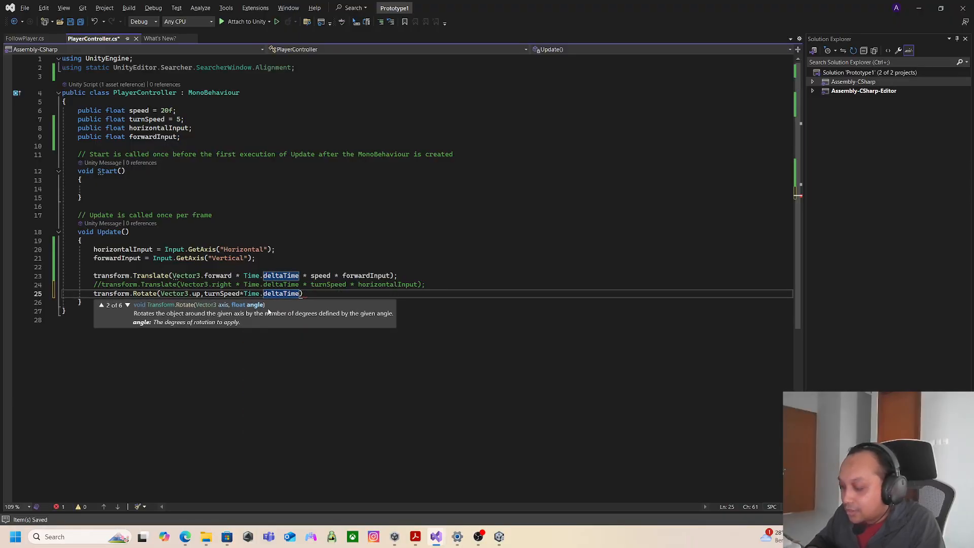
type("* horizontalInput)")
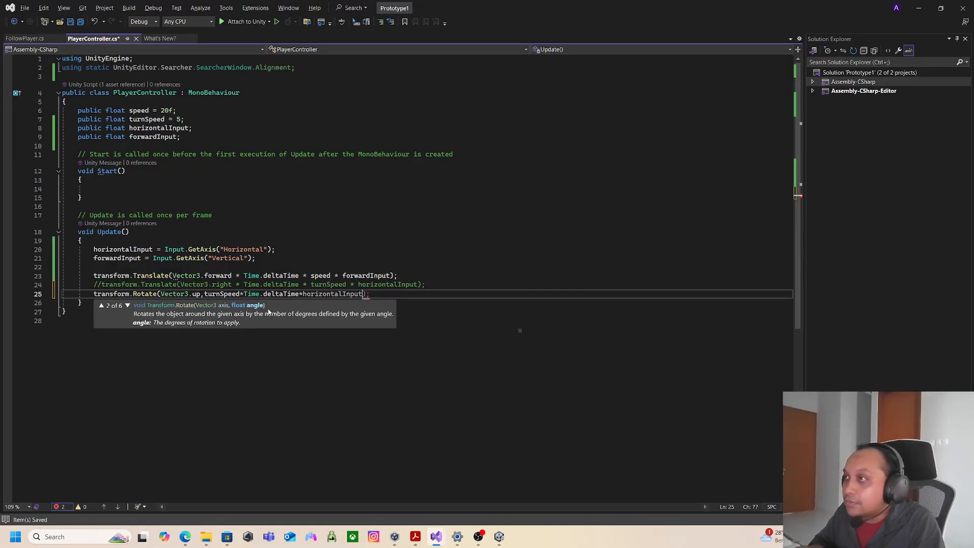
Terminate the Rotate statement with a semicolon, save the PlayerController script, and save the scene in Unity
type(";")
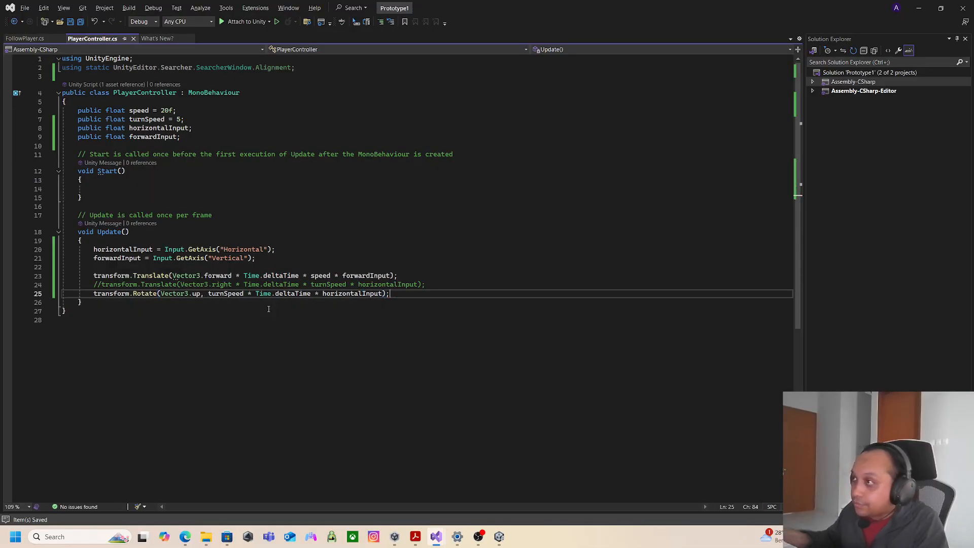
key("ctrl+s")
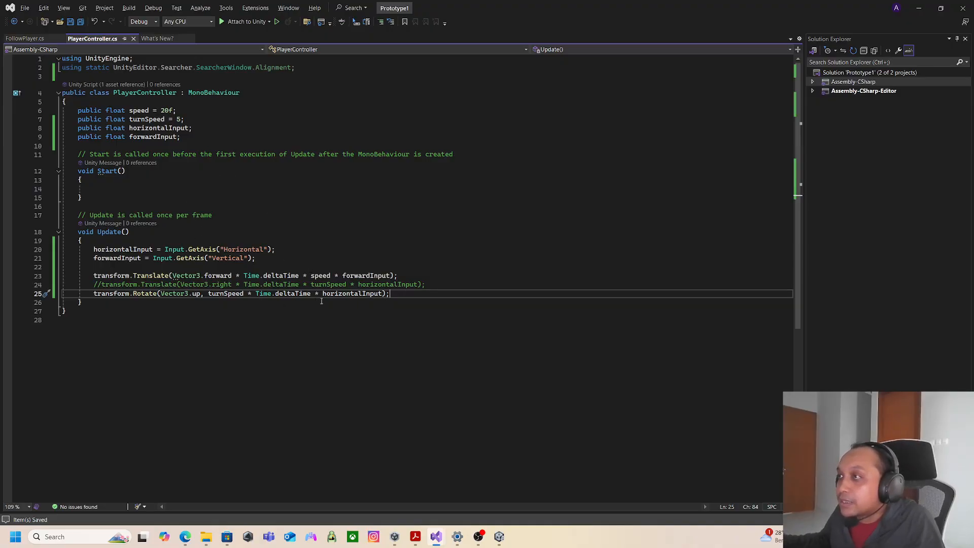
key("alt+Tab")
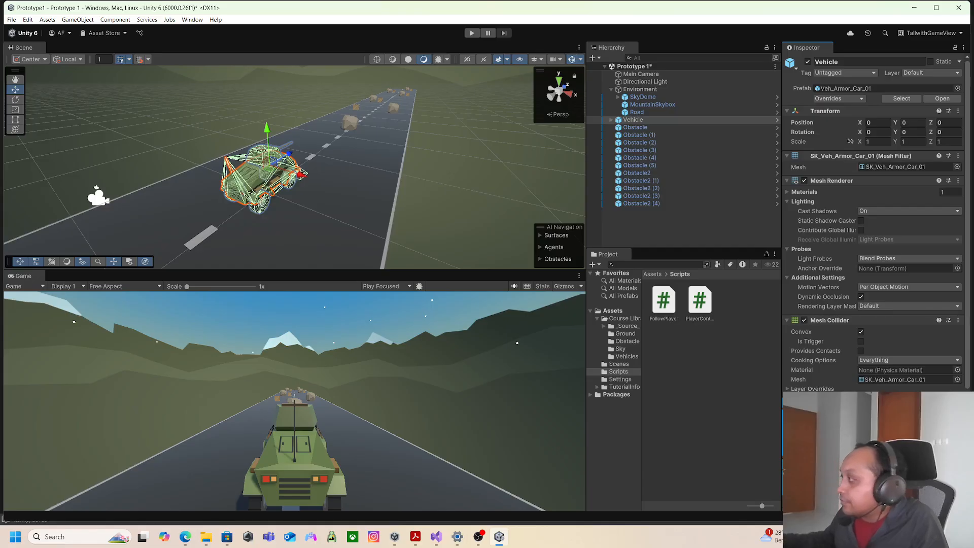
key("ctrl+s")
Run the game and steer the stationary vehicle left and right to test its rotation
left_click(473, 36)
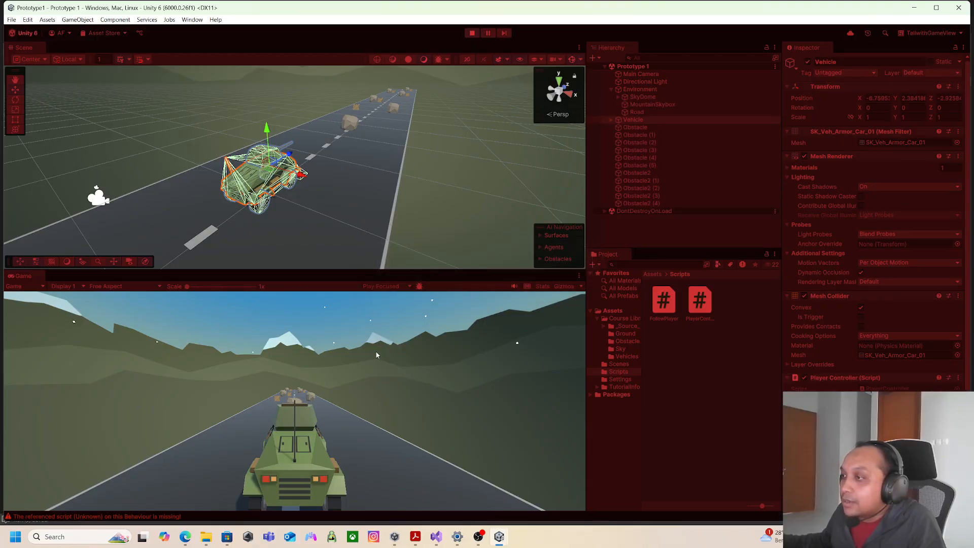
key("Left")
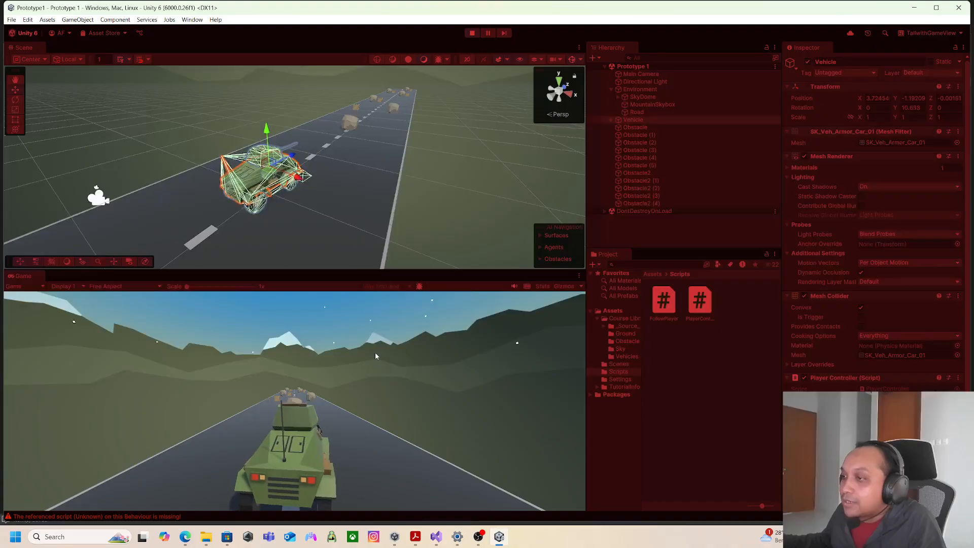
key("Right")
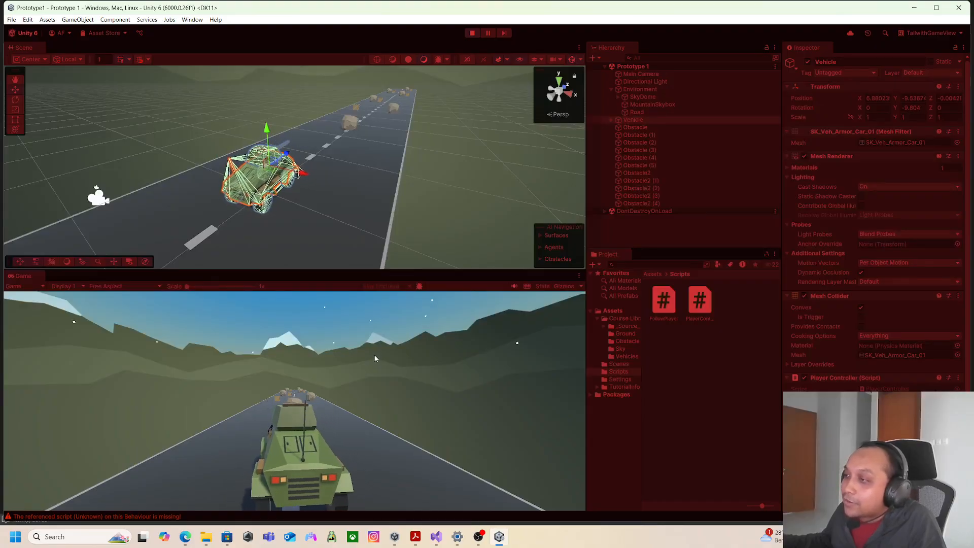
key("Left")
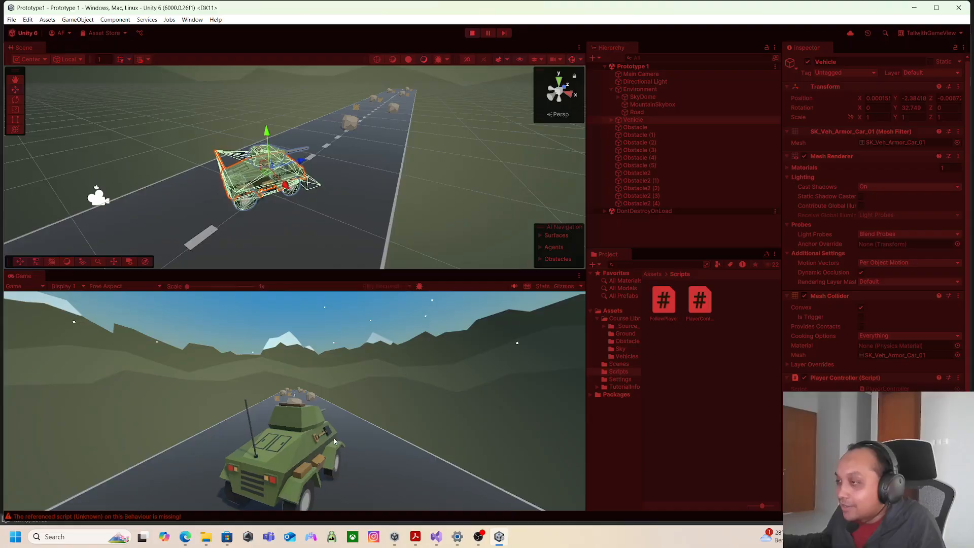
key("Left")
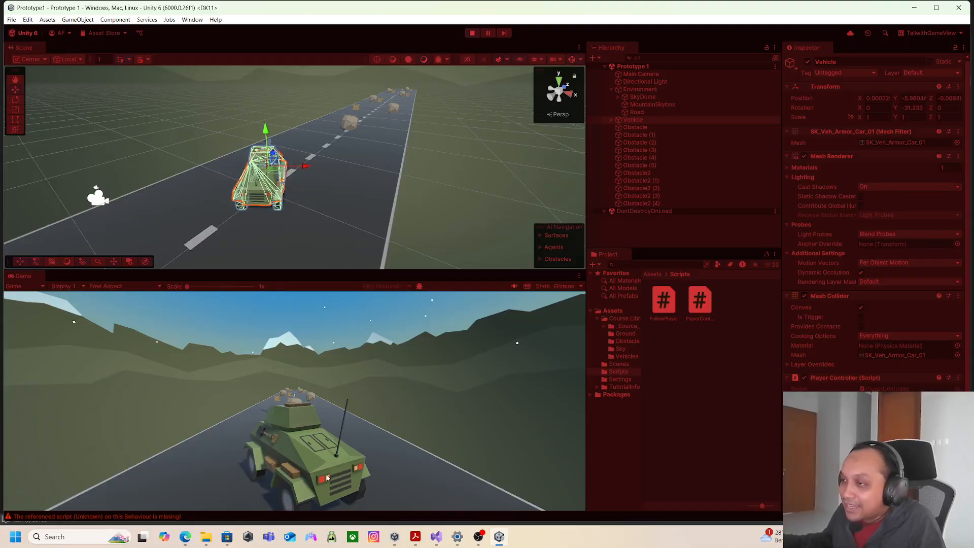
key("Right")
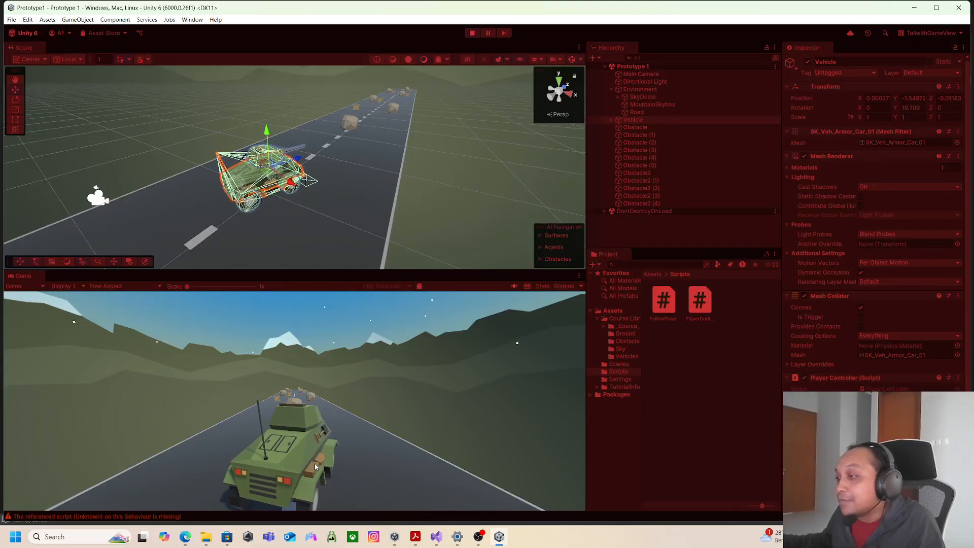
key("Left")
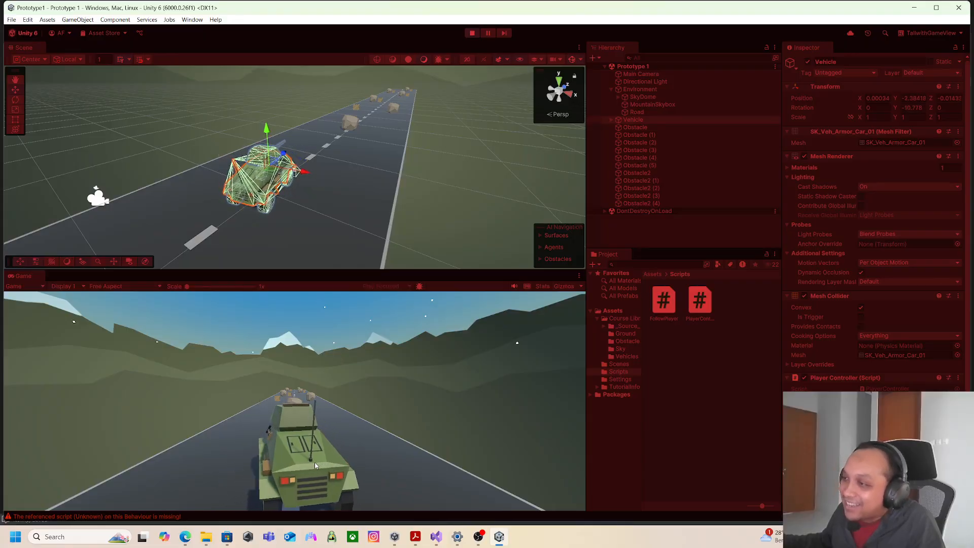
key("Right")
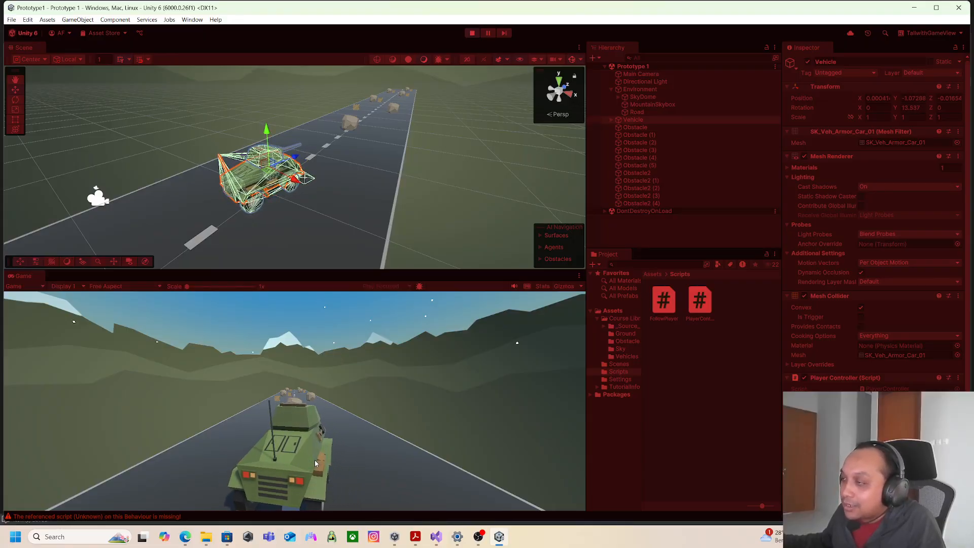
key("Right")
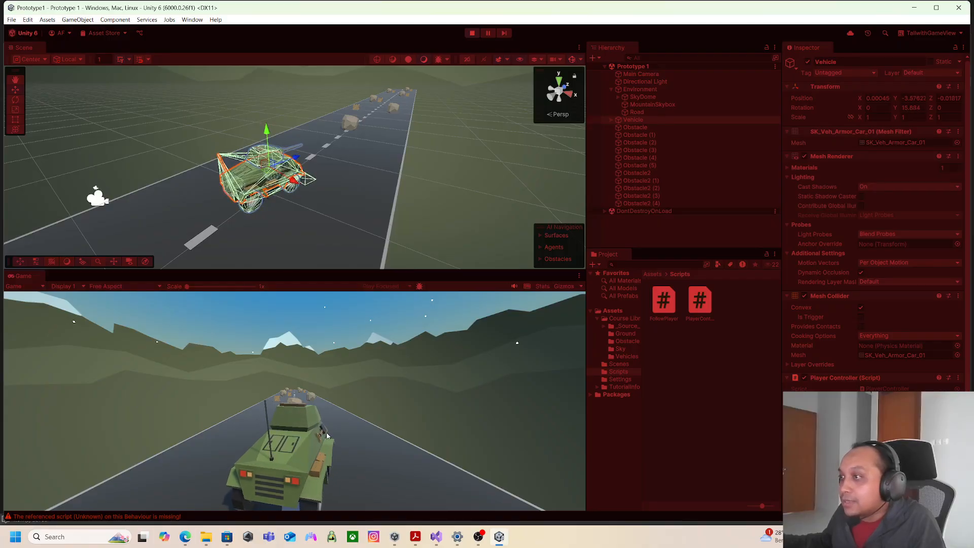
Drive the vehicle forward while steering, stop the game, and run it briefly once more before stopping it
key("Up")
key("Left")
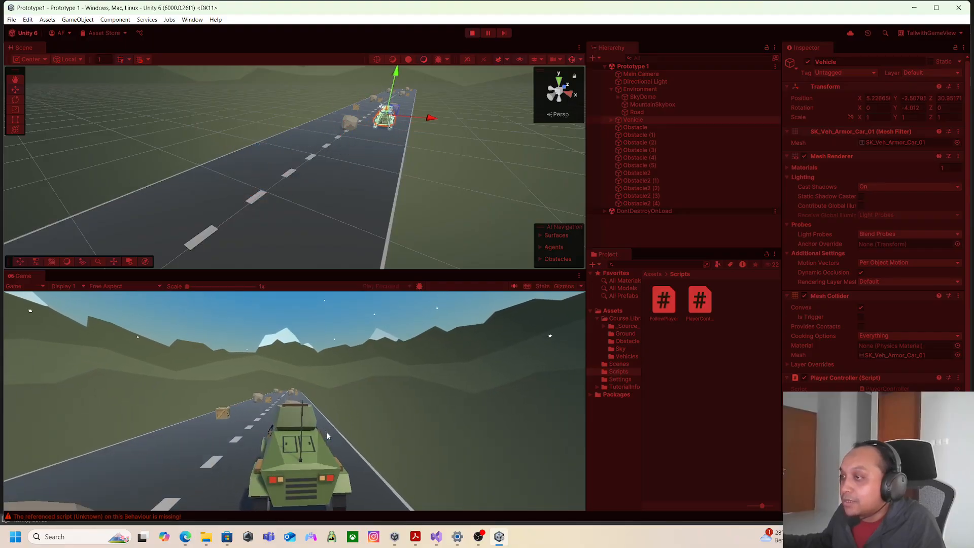
key("Up")
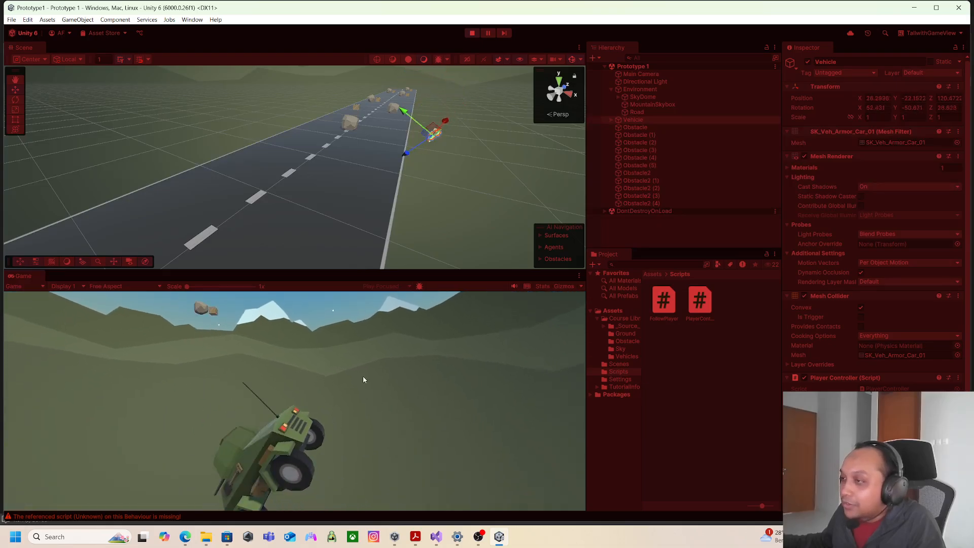
left_click(471, 33)
left_click(473, 34)
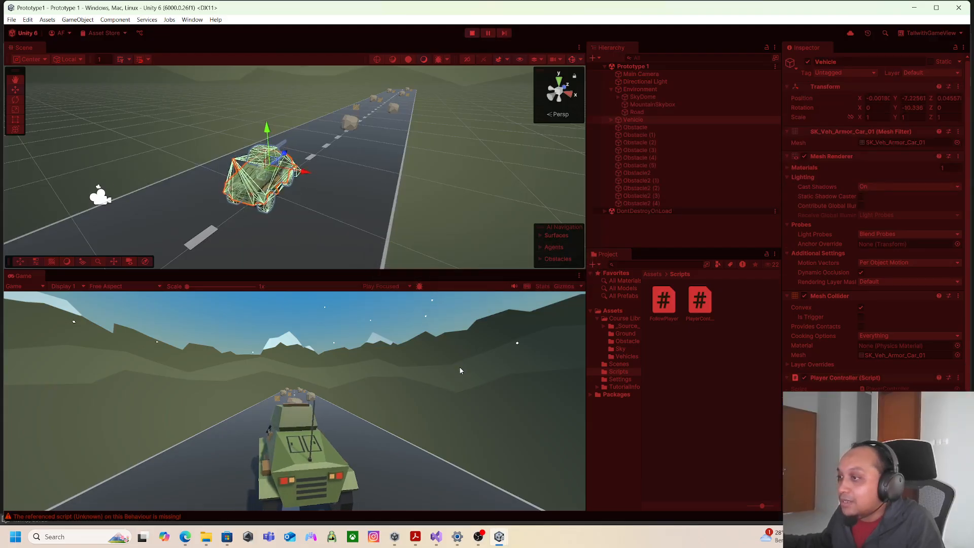
left_click(472, 33)
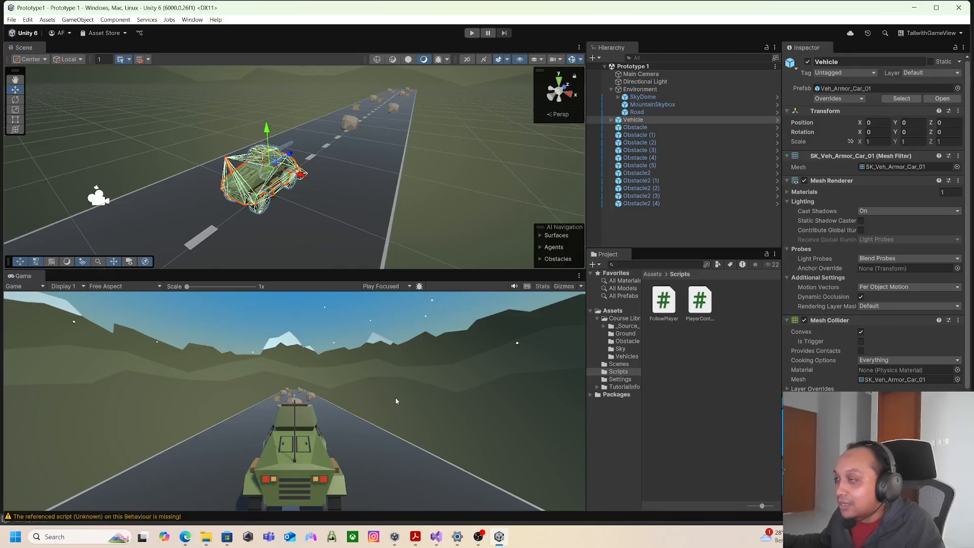
Switch to PlayerController in Visual Studio and remove the public modifier from the speed, turnSpeed, horizontalInput and forwardInput fields
key("alt+Tab")
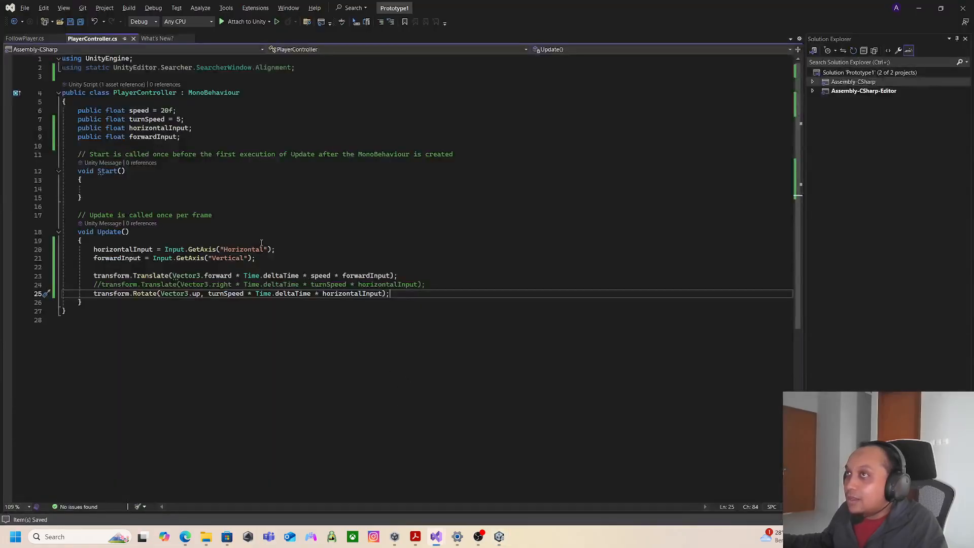
left_click(102, 119)
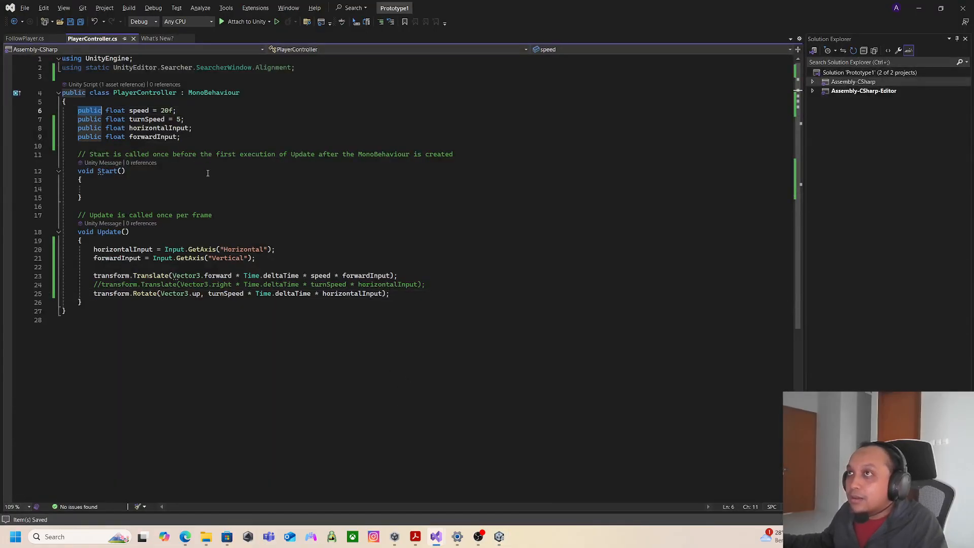
key("Up")
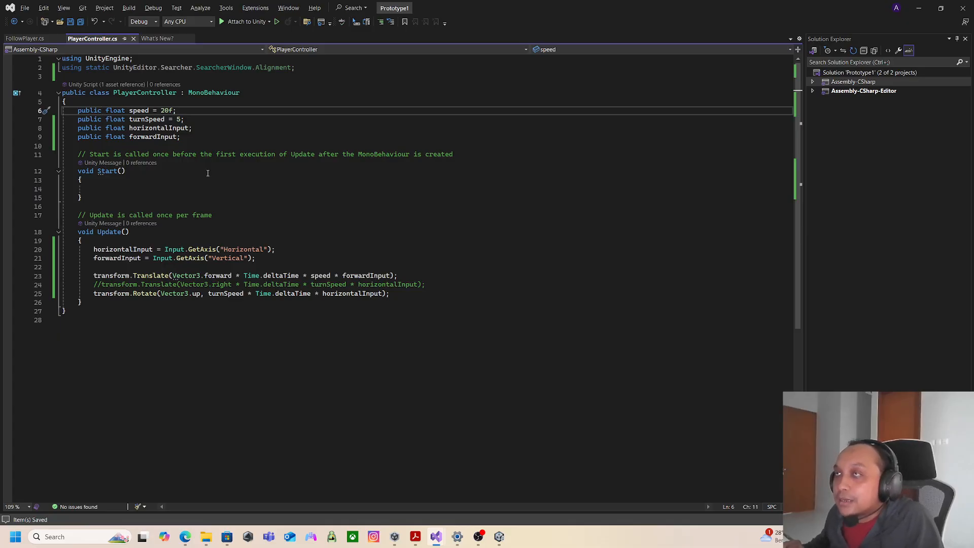
key("ctrl+shift+Left")
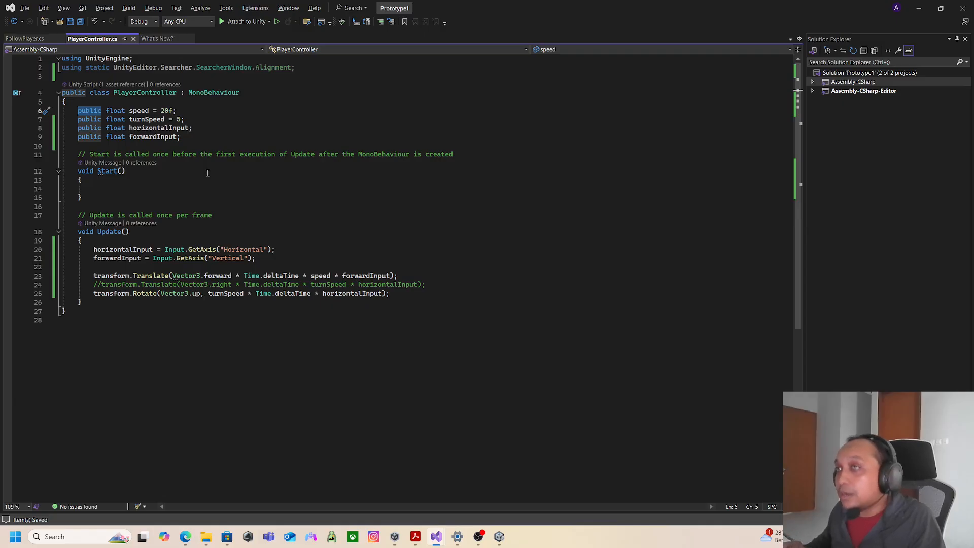
key("Left")
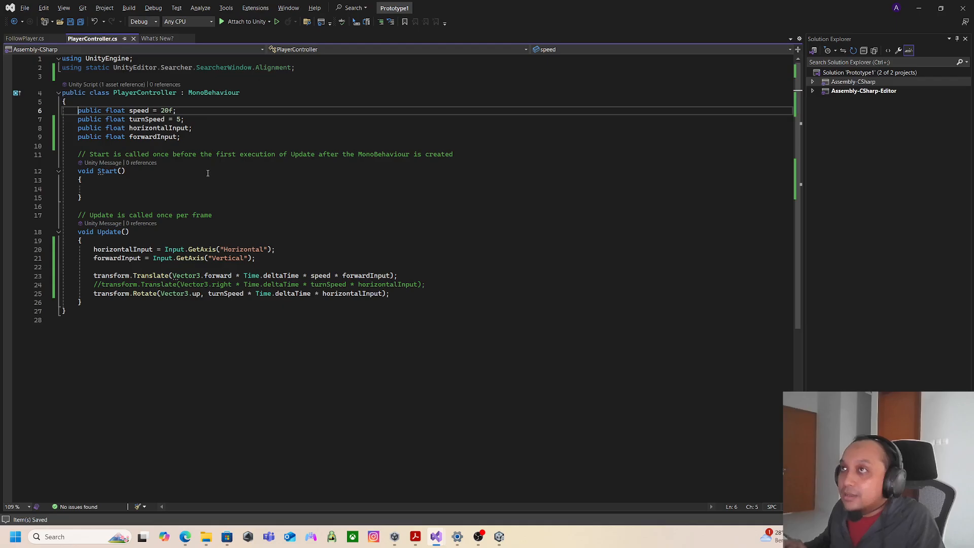
key("ctrl+shift+Right")
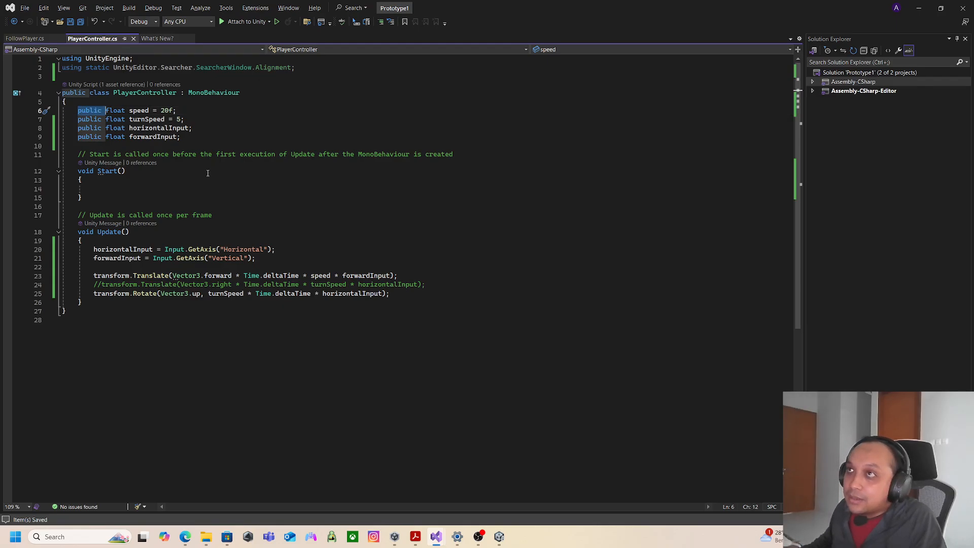
key("Delete")
key("Down")
key("ctrl+shift+Right")
key("Delete")
key("Down")
key("ctrl+shift+Right")
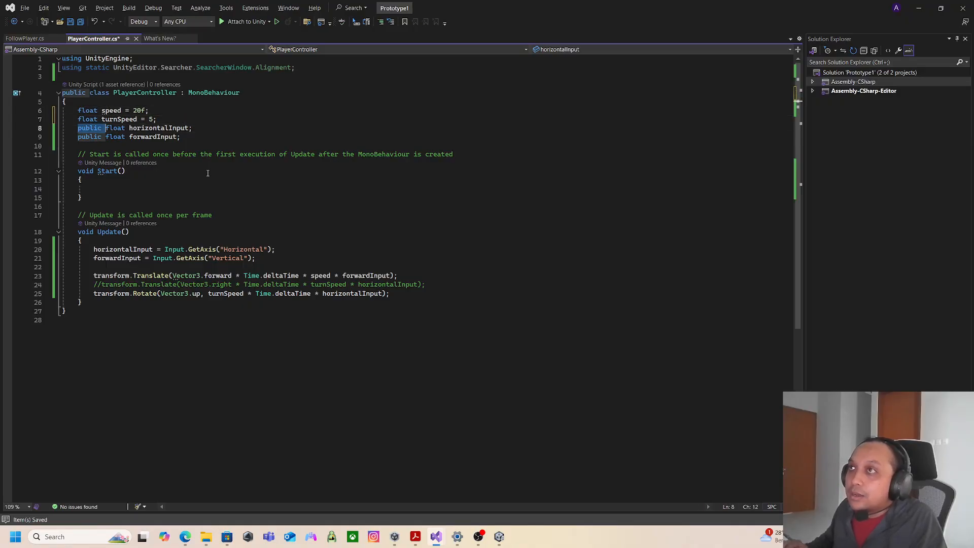
key("Delete")
key("Down")
key("ctrl+shift+Right")
key("Delete")
Declare the speed field as private and set its value to 30f
key("Up")
key("Up")
key("Up")
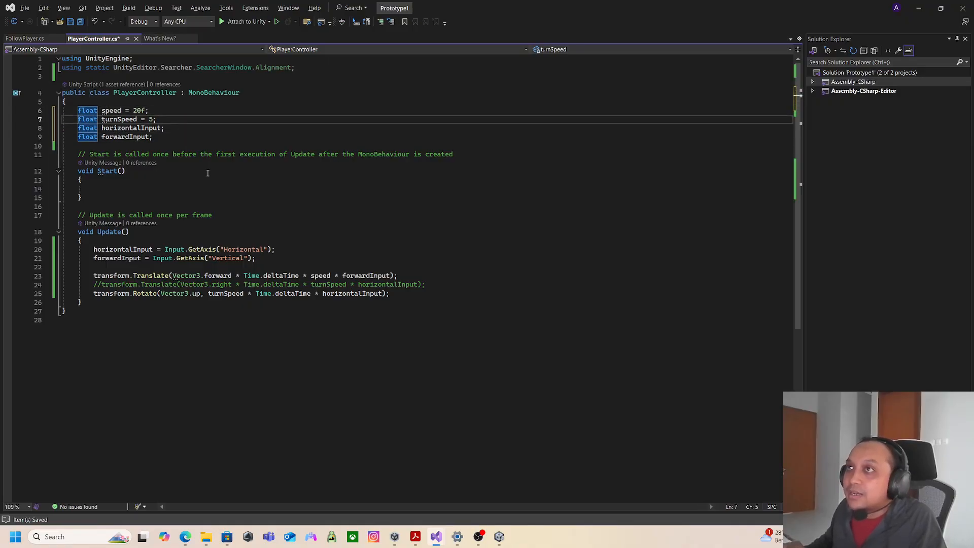
type("private")
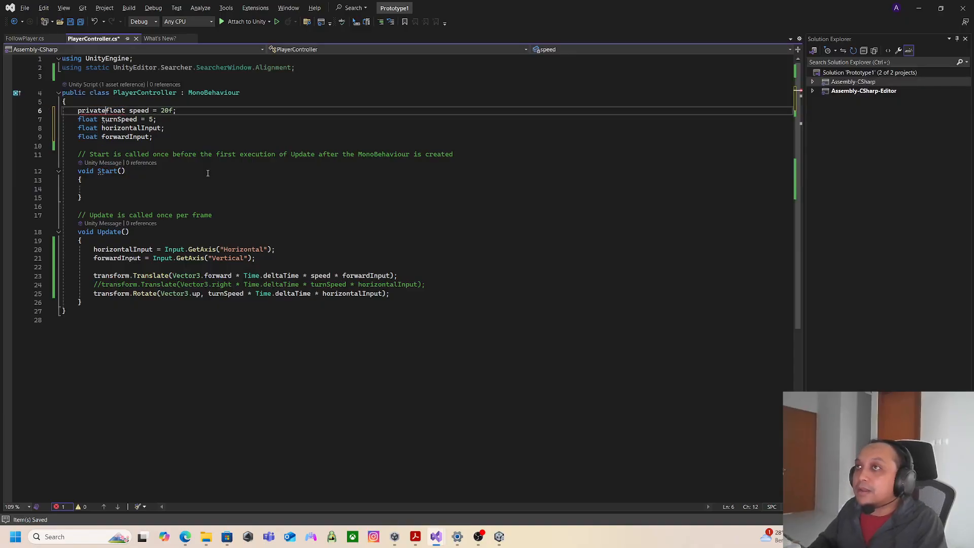
key("Right")
key("Right")
key("Right")
key("Right")
key("Right")
key("Right")
key("Right")
key("Right")
key("Right")
key("Right")
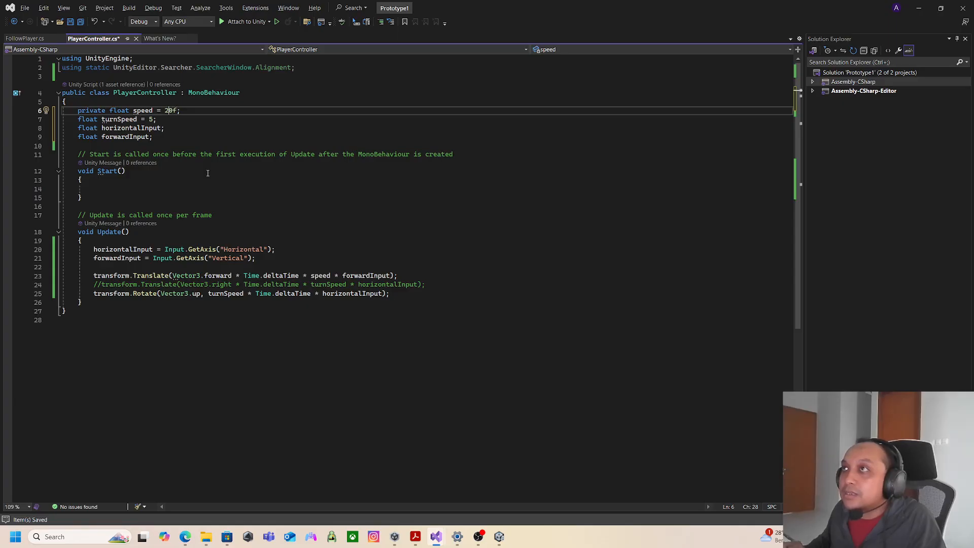
key("Left")
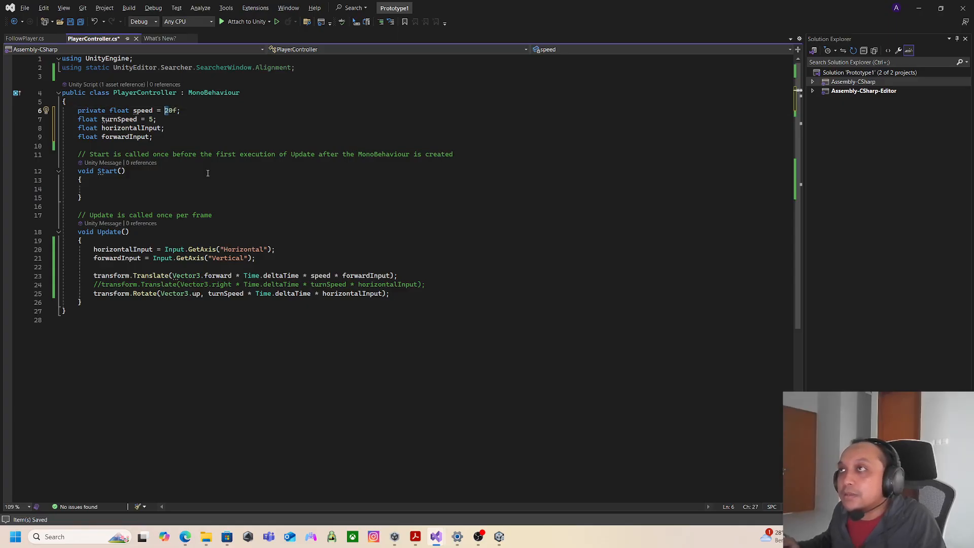
type("3")
Set the turnSpeed field to 30f and save the script
key("Down")
key("Left")
key("Left")
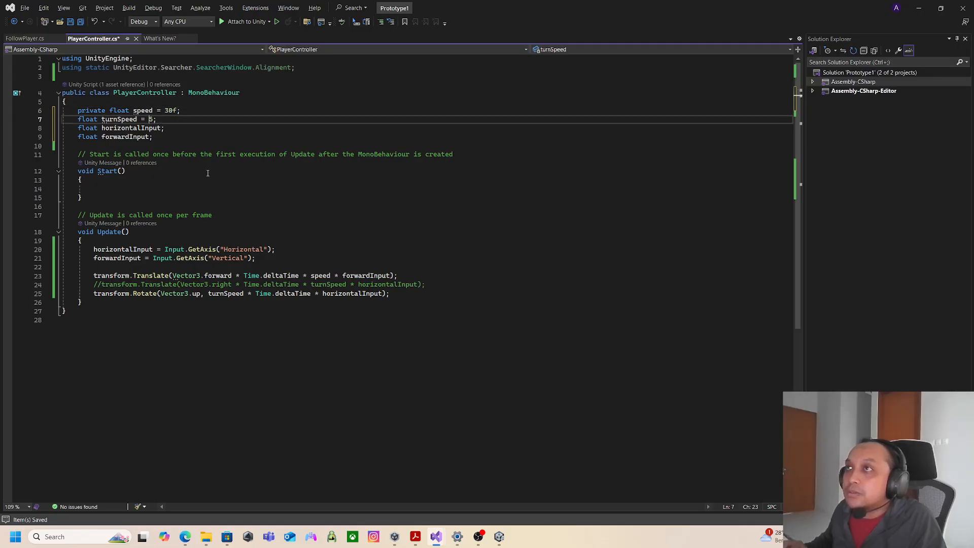
key("shift+Right")
type("30f")
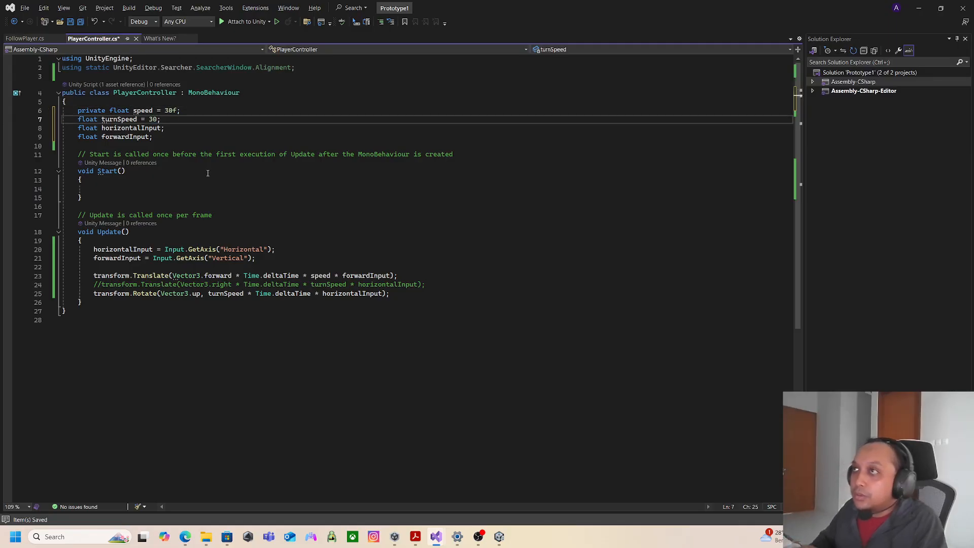
key("ctrl+s")
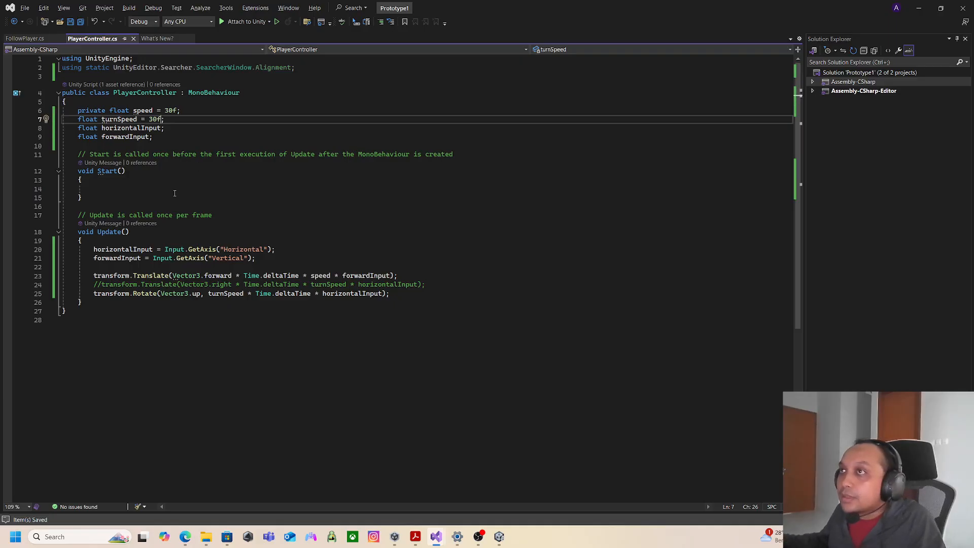
Review the public player field and the private offset field in the FollowPlayer script, and return to PlayerController
scroll(215, 341, "down", 1)
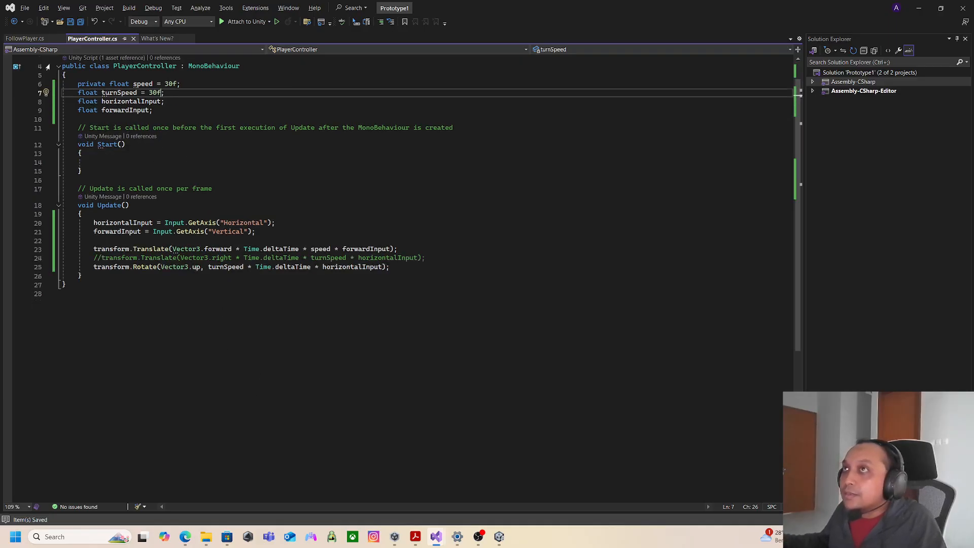
left_click(31, 39)
scroll(111, 105, "up", 1)
scroll(111, 105, "down", 1)
scroll(111, 105, "up", 1)
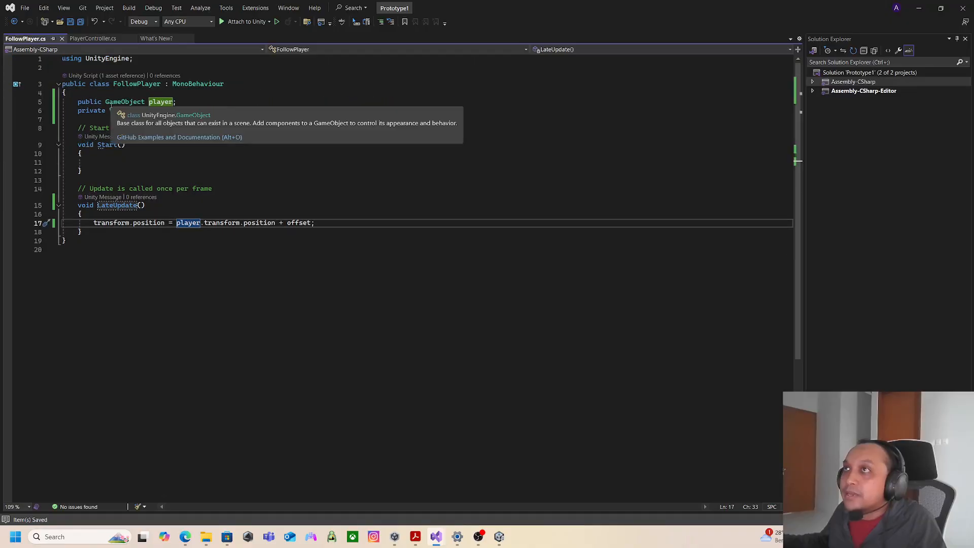
left_click(91, 102)
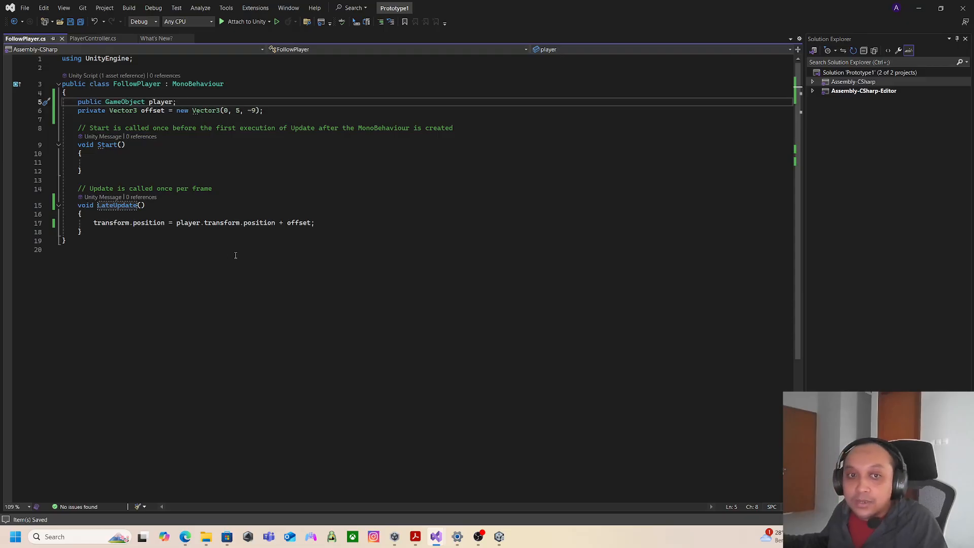
left_click(90, 40)
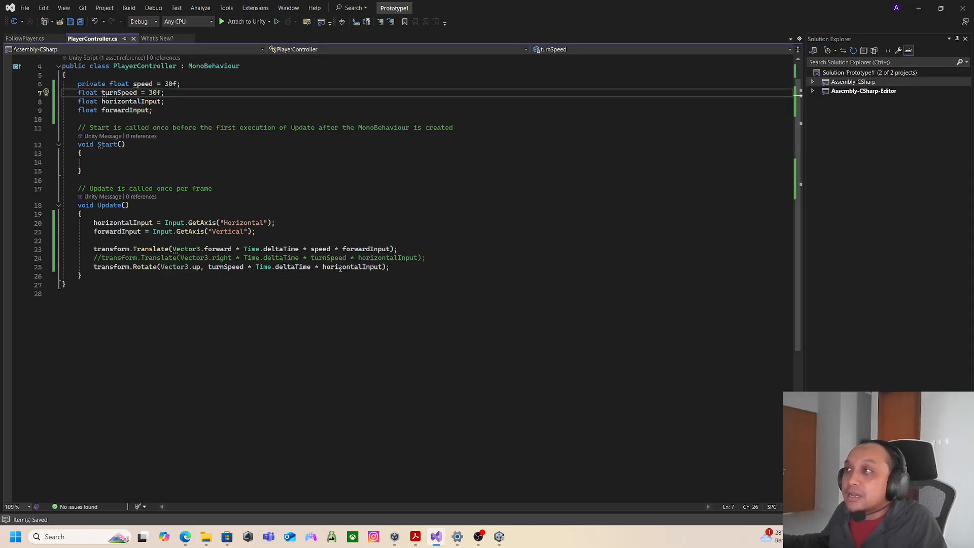
Insert blank lines in Update to separate the Translate and Rotate lines, leaving an empty line directly above each for a comment
left_click(437, 258)
key("Return")
key("Return")
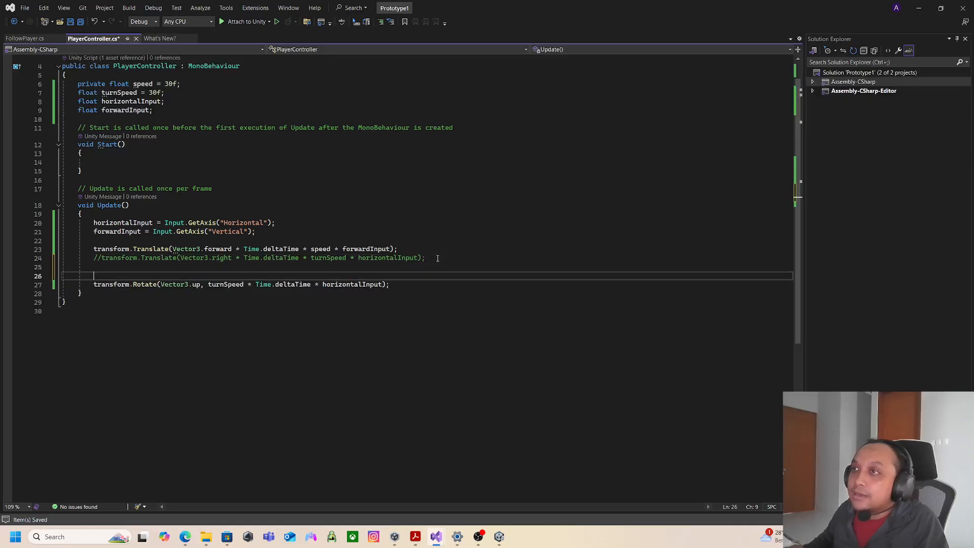
key("Up")
key("Up")
key("Up")
key("Return")
key("Up")
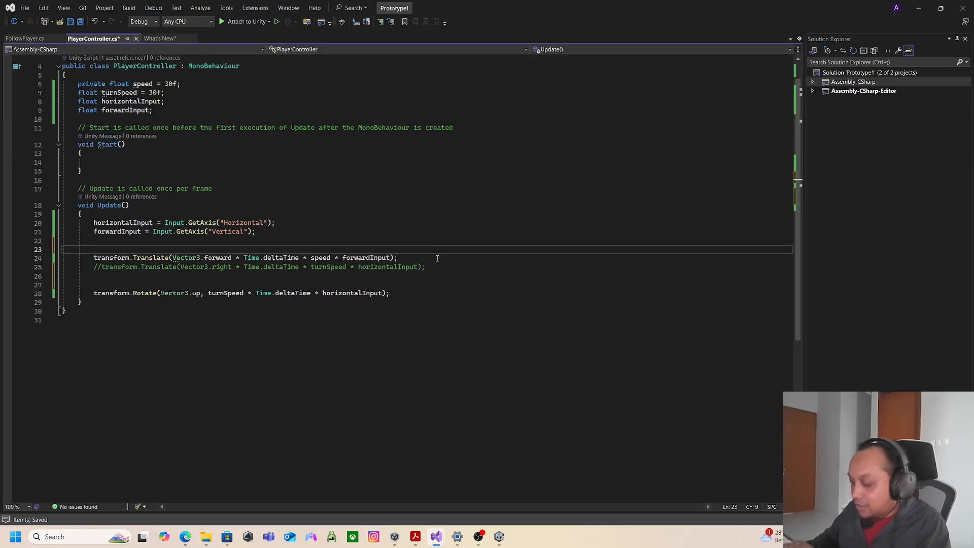
Add the comment "//Membuat mobil maju kedepan berdasarkan variabel speed keyboar w/s dan juga berdasarkan waktu" above the forward Translate line
type("//")
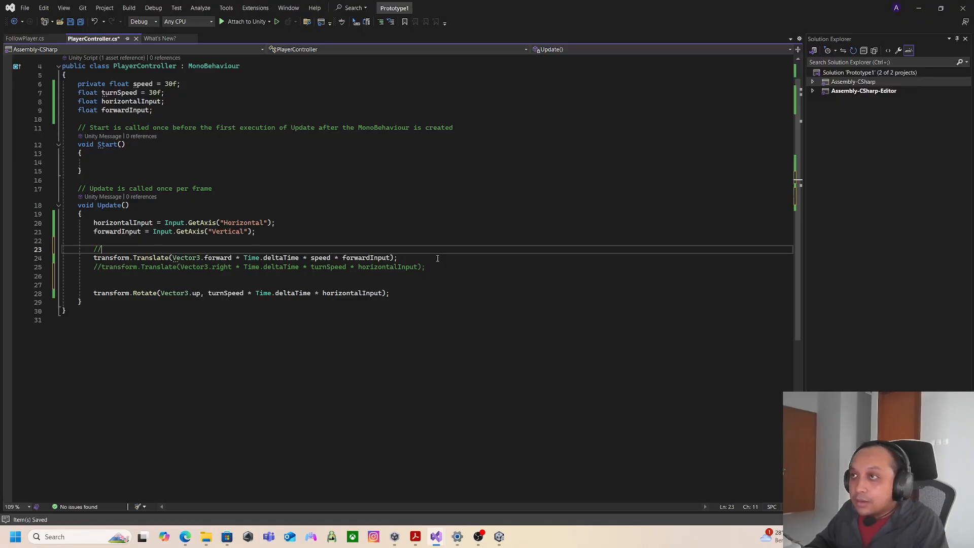
type("Membuat mobi")
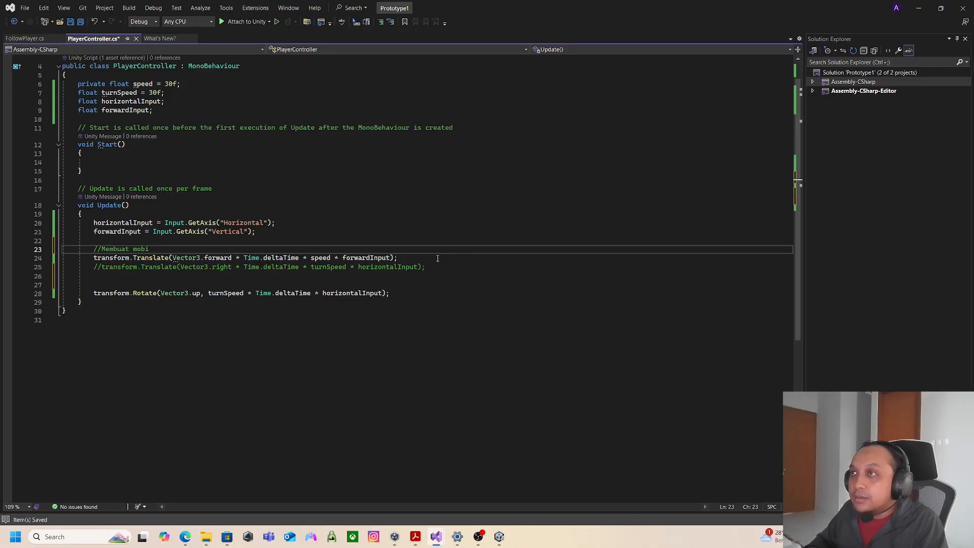
type("l maju kedepan ")
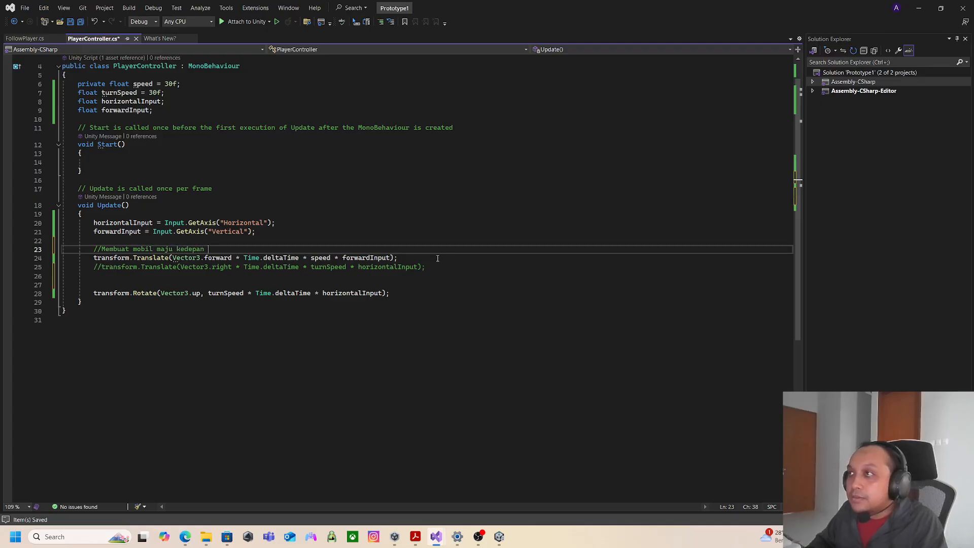
type("berdasarkan variabel spee")
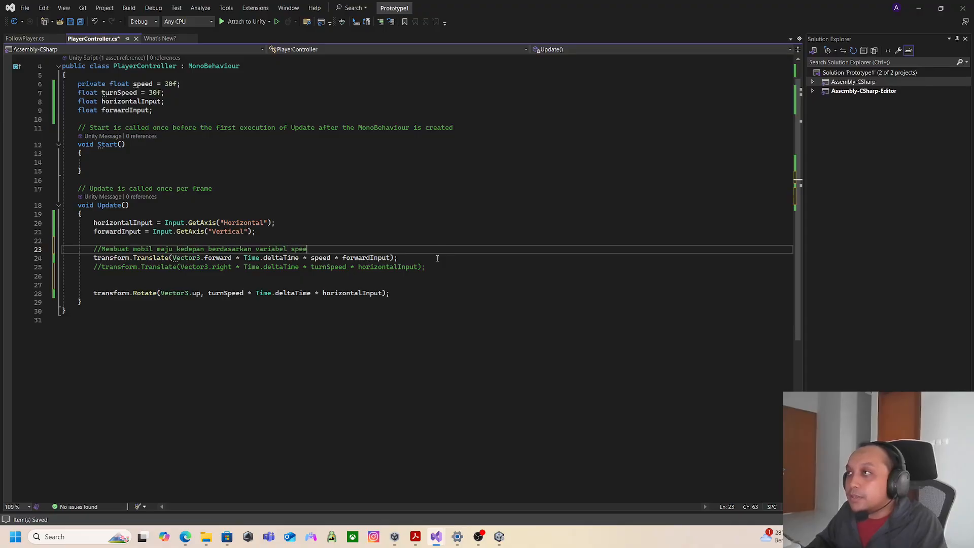
type("d keyb")
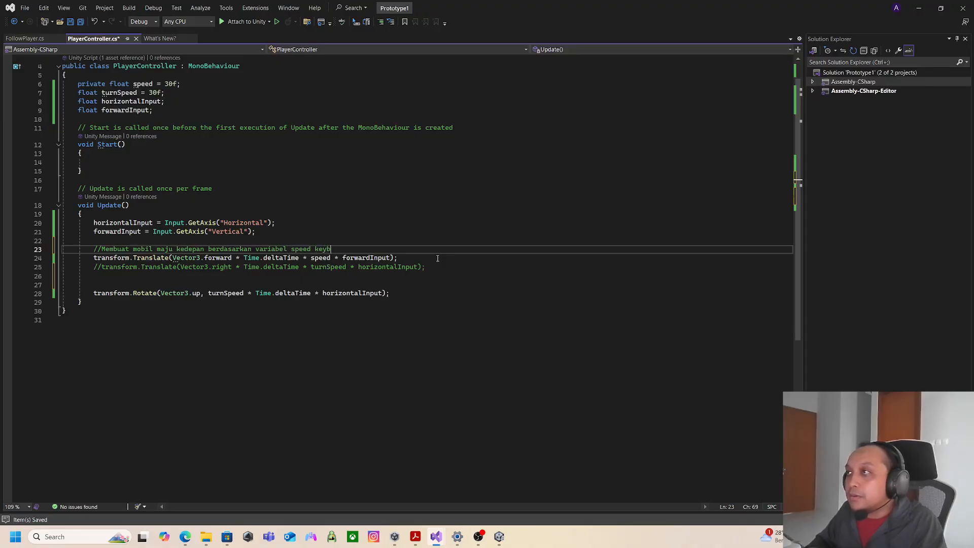
type("oar w")
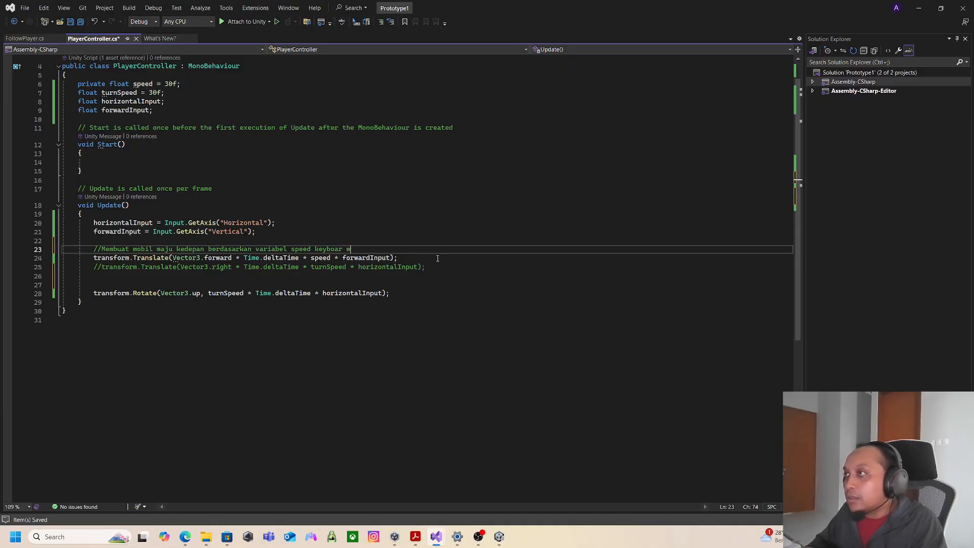
type("/s dan")
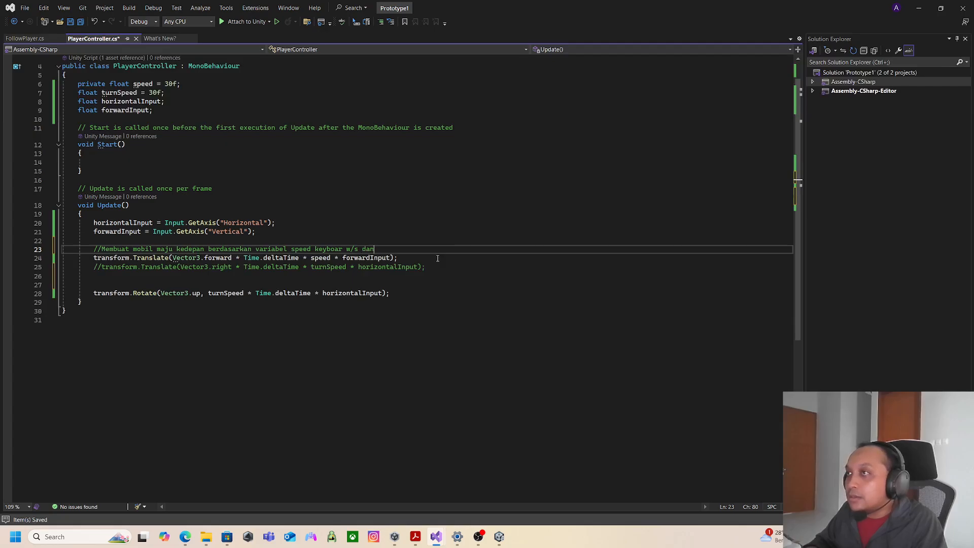
type(" juga berdasarkan waktu")
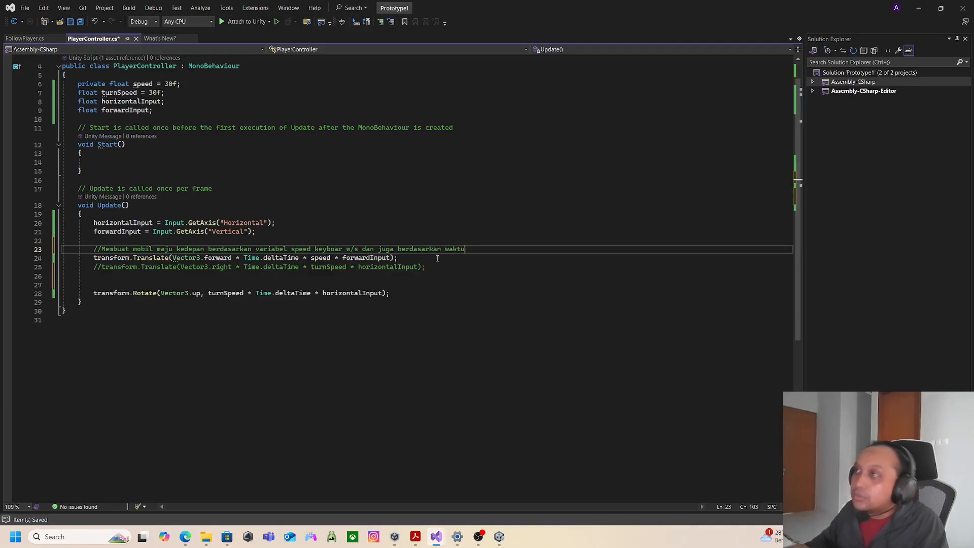
Add the comment "//Membuat mobil berotasi pada porosnya berdasarkan kecepatan turnspeed, waktu dan keyboar a/d" above the Rotate line and save the script
key("Down")
key("Down")
key("Down")
key("Down")
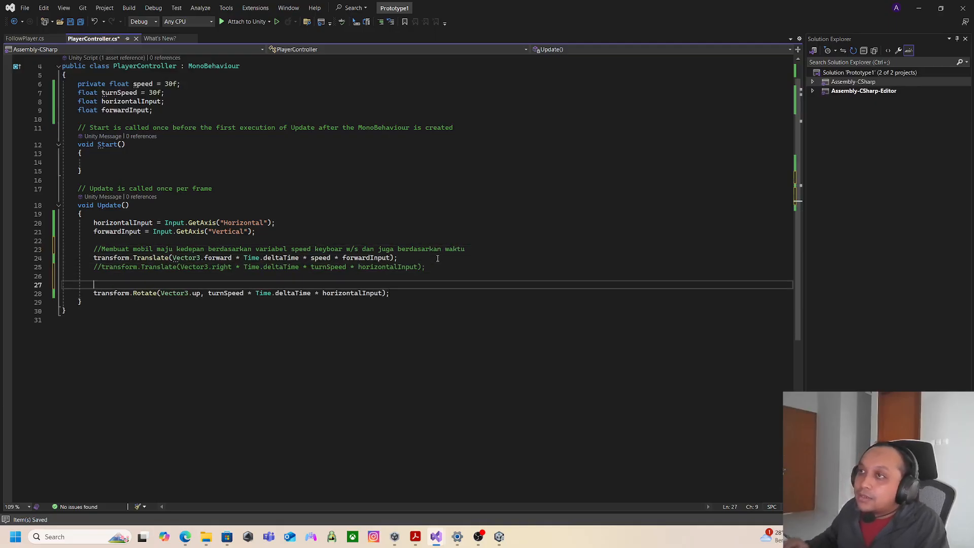
type("//M")
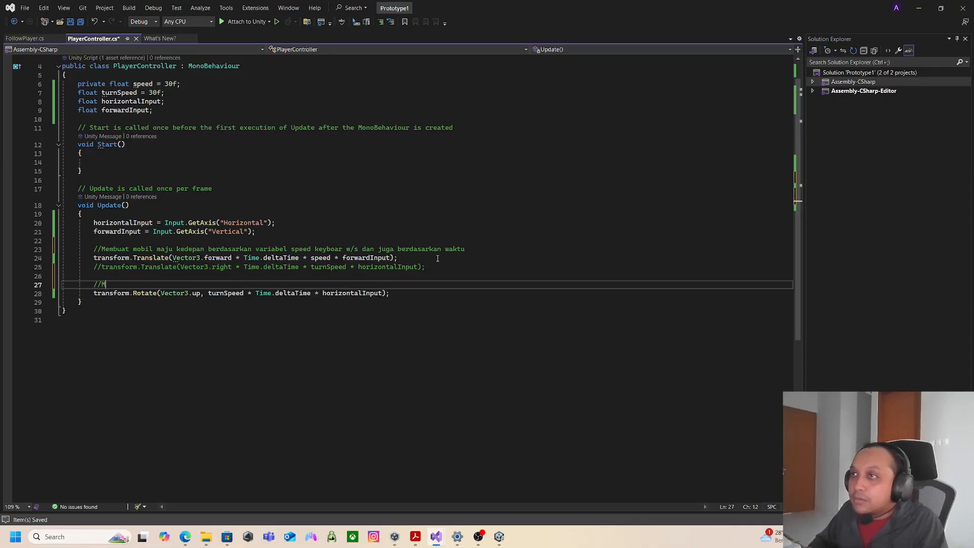
type("embuat mobil berotasi pada poros")
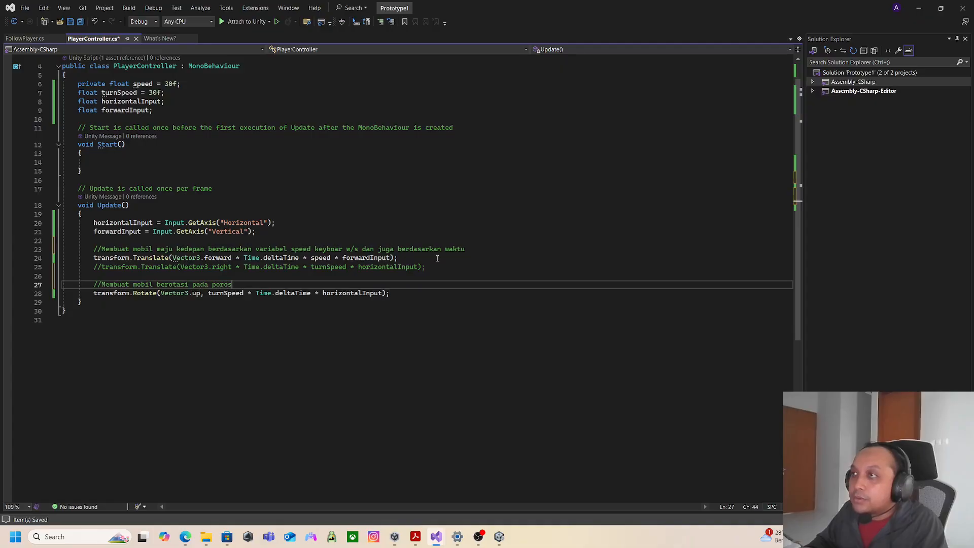
type("nya berdas")
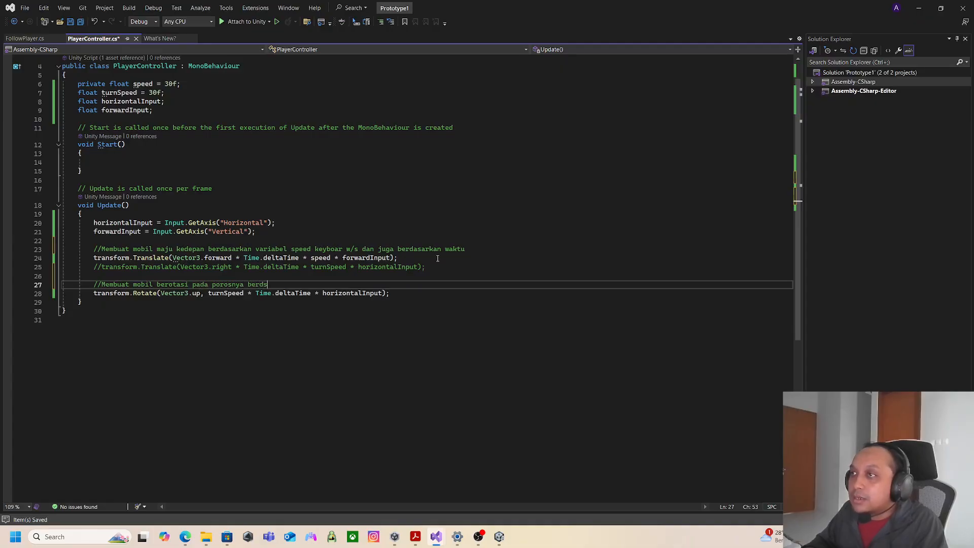
key("BackSpace")
type("asar")
type("kan kecepatan turnspee")
type("nd")
type(", wa")
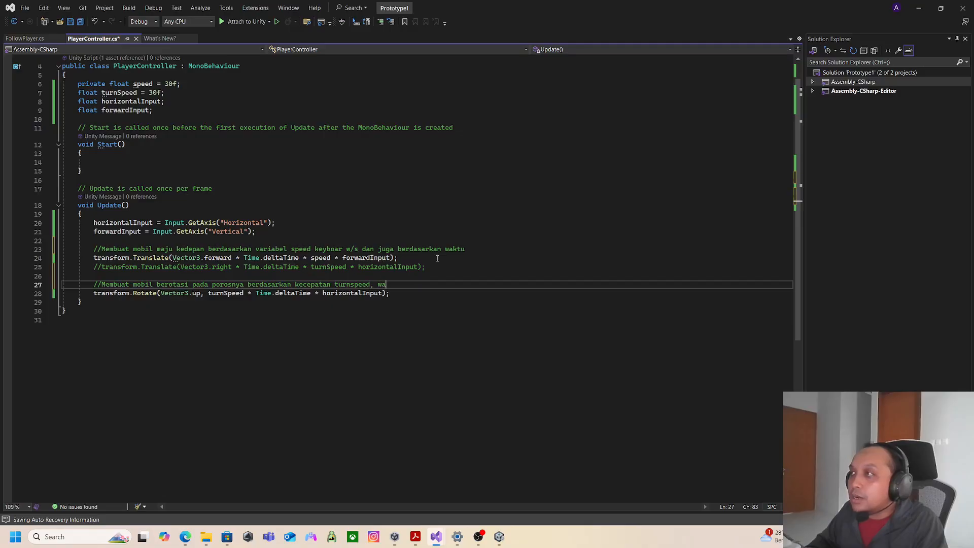
type("ktu dan keyboar a/d")
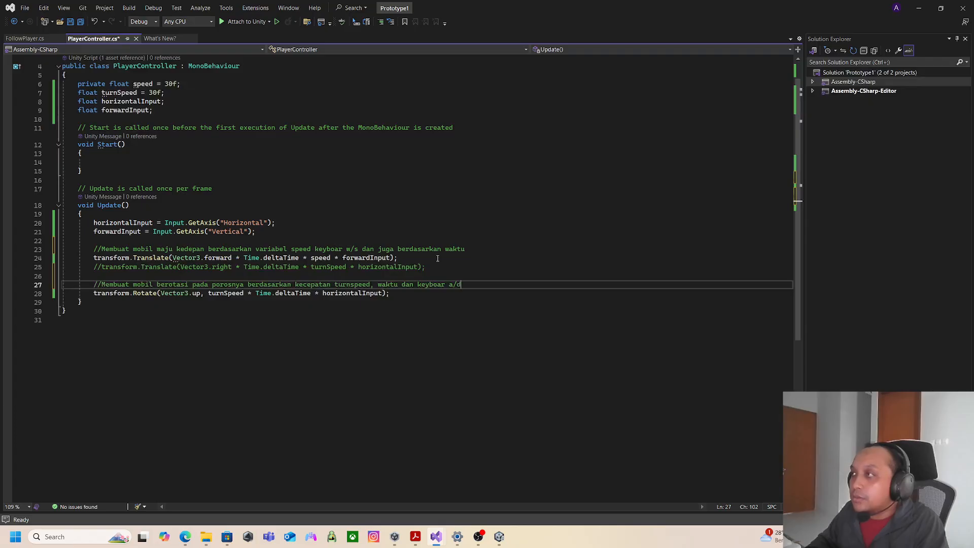
key("ctrl+s")
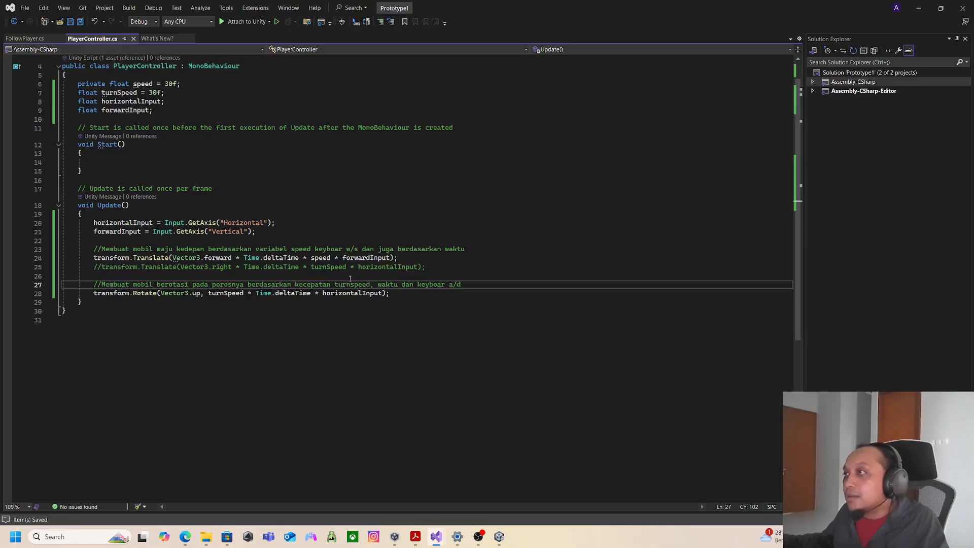
Switch to Unity, set the Game view to Play Maximized, and run a playtest of the vehicle, stopping it when done
mouse_move(507, 542)
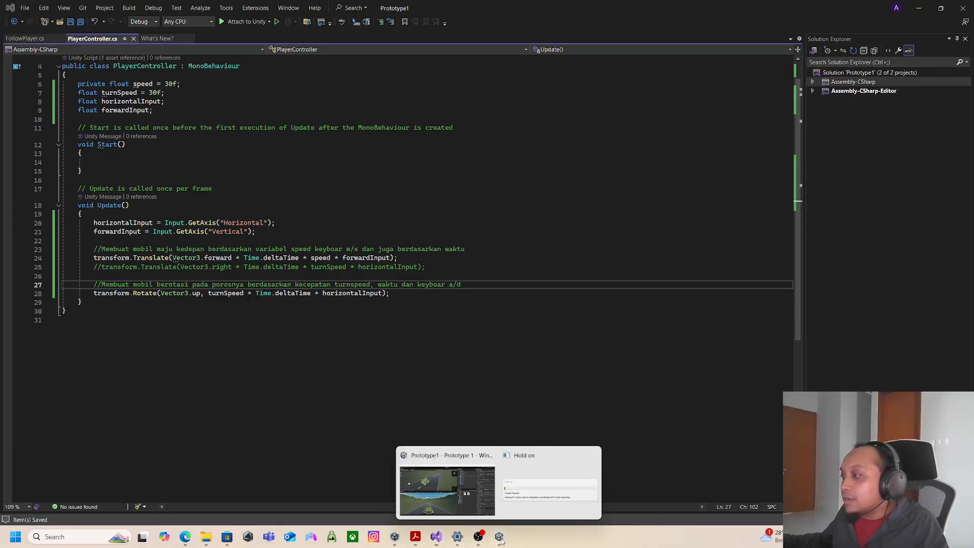
left_click(456, 482)
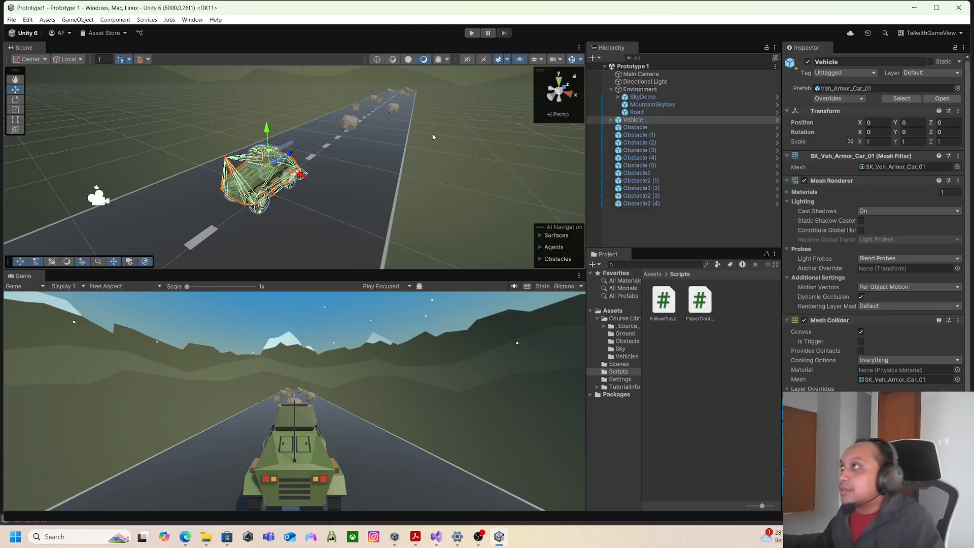
left_click(381, 287)
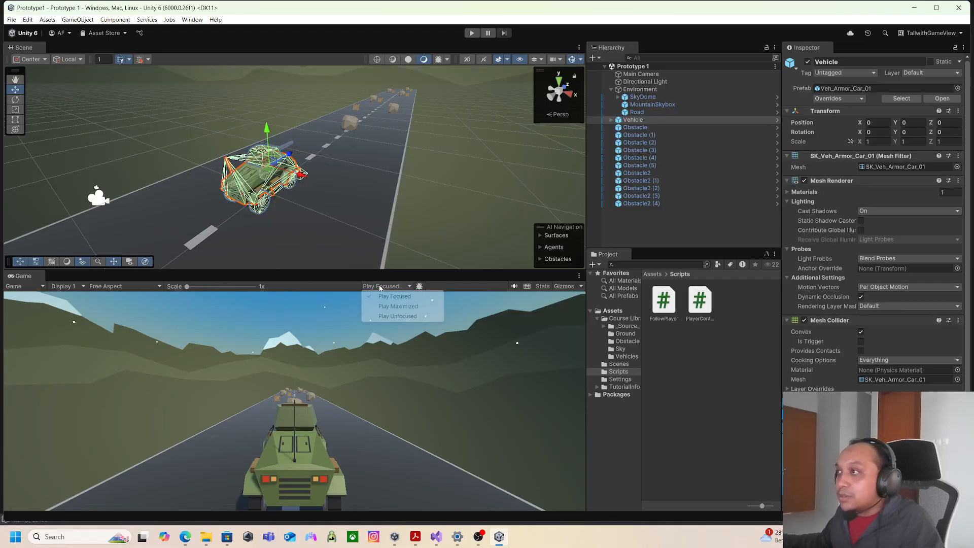
left_click(398, 308)
left_click(472, 33)
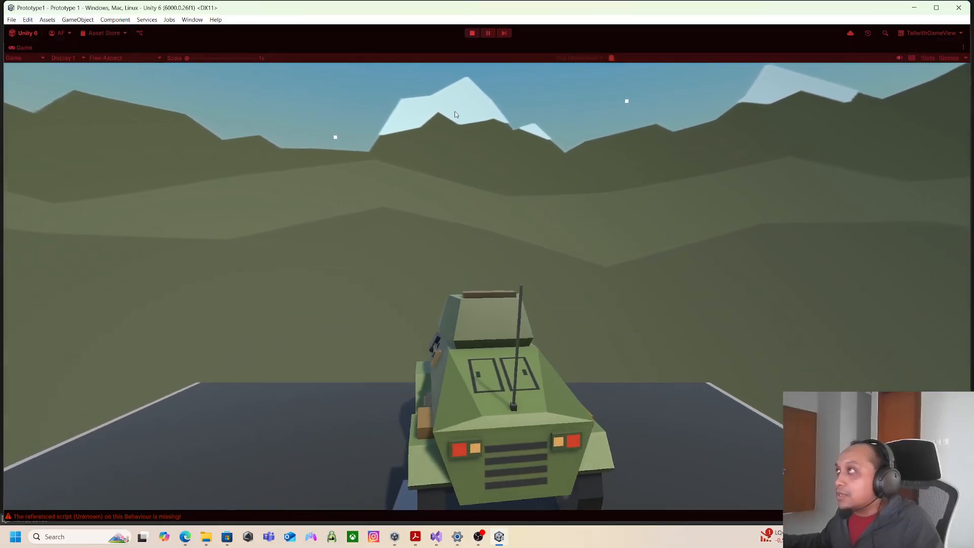
left_click(472, 33)
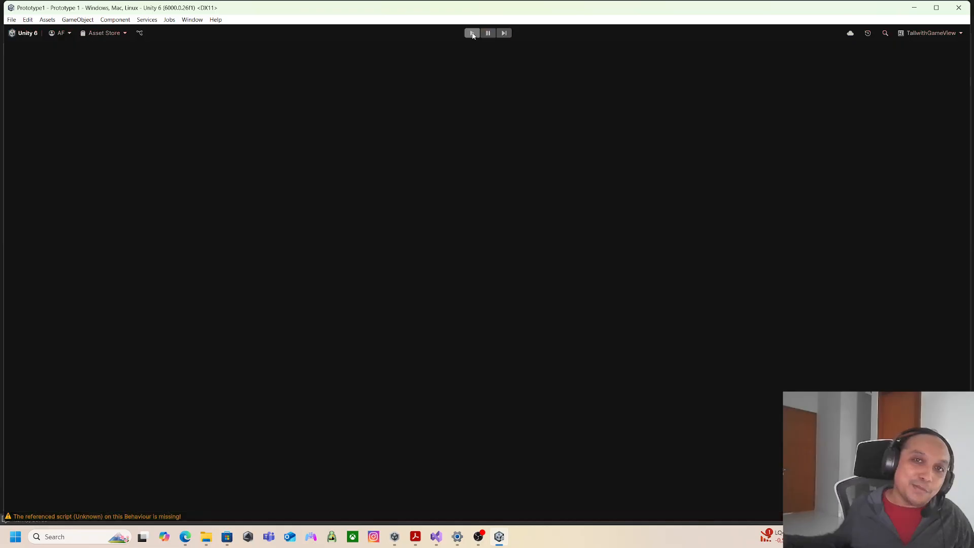